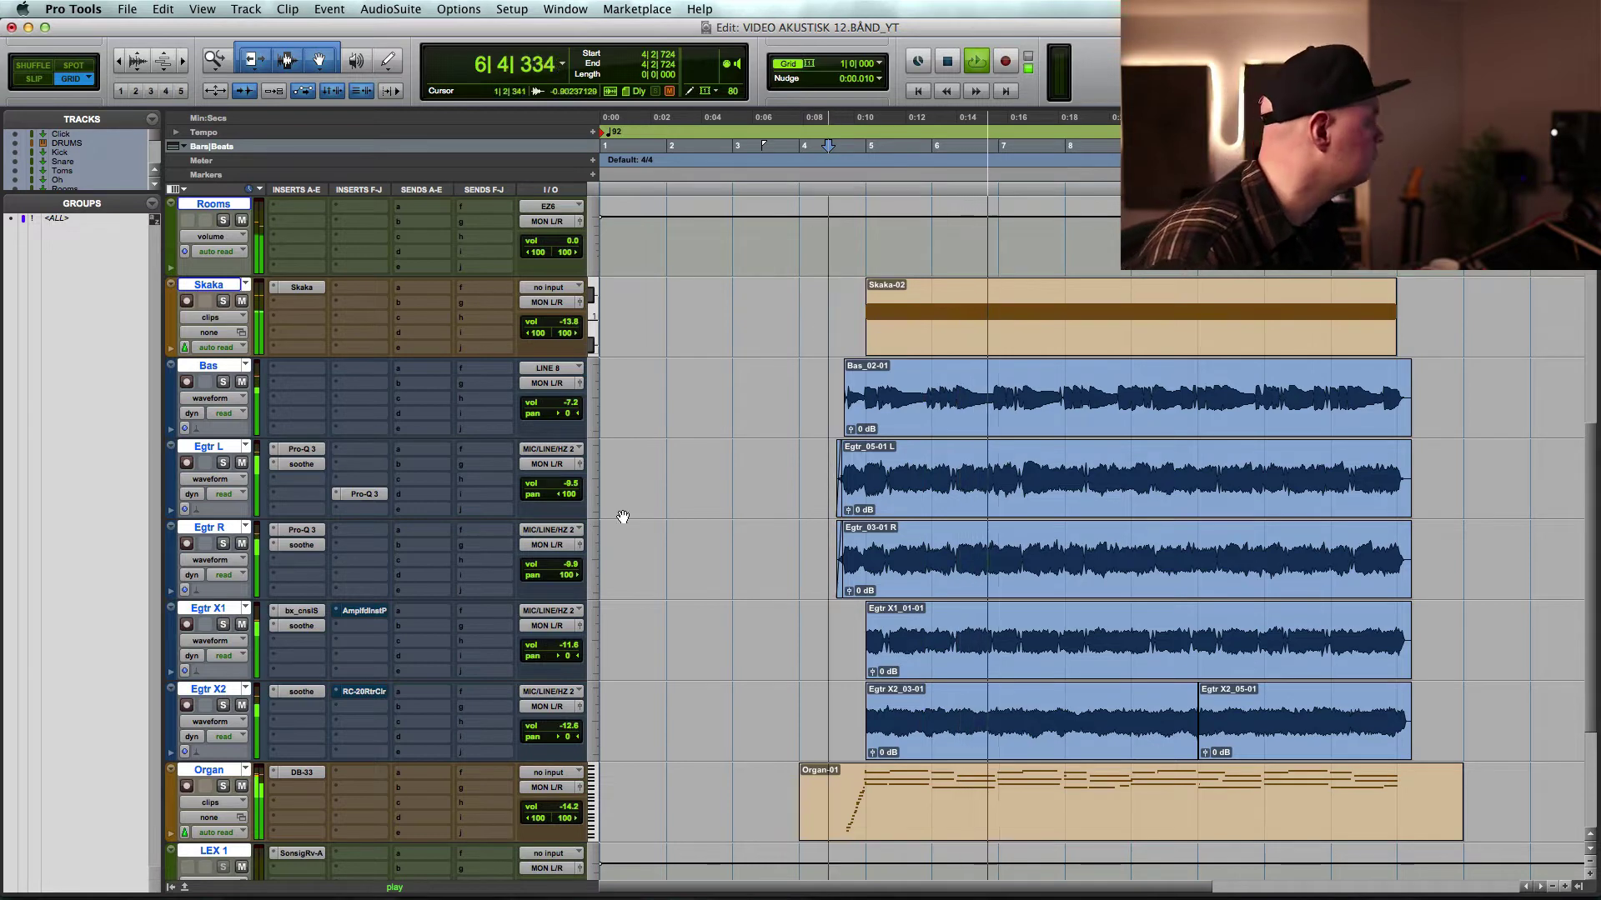
- Balance the guitars during playback: Egtr R at -10.9, Egtr X1 at -11.1 and Egtr X2 at -10.3 dB
left_click(575, 568)
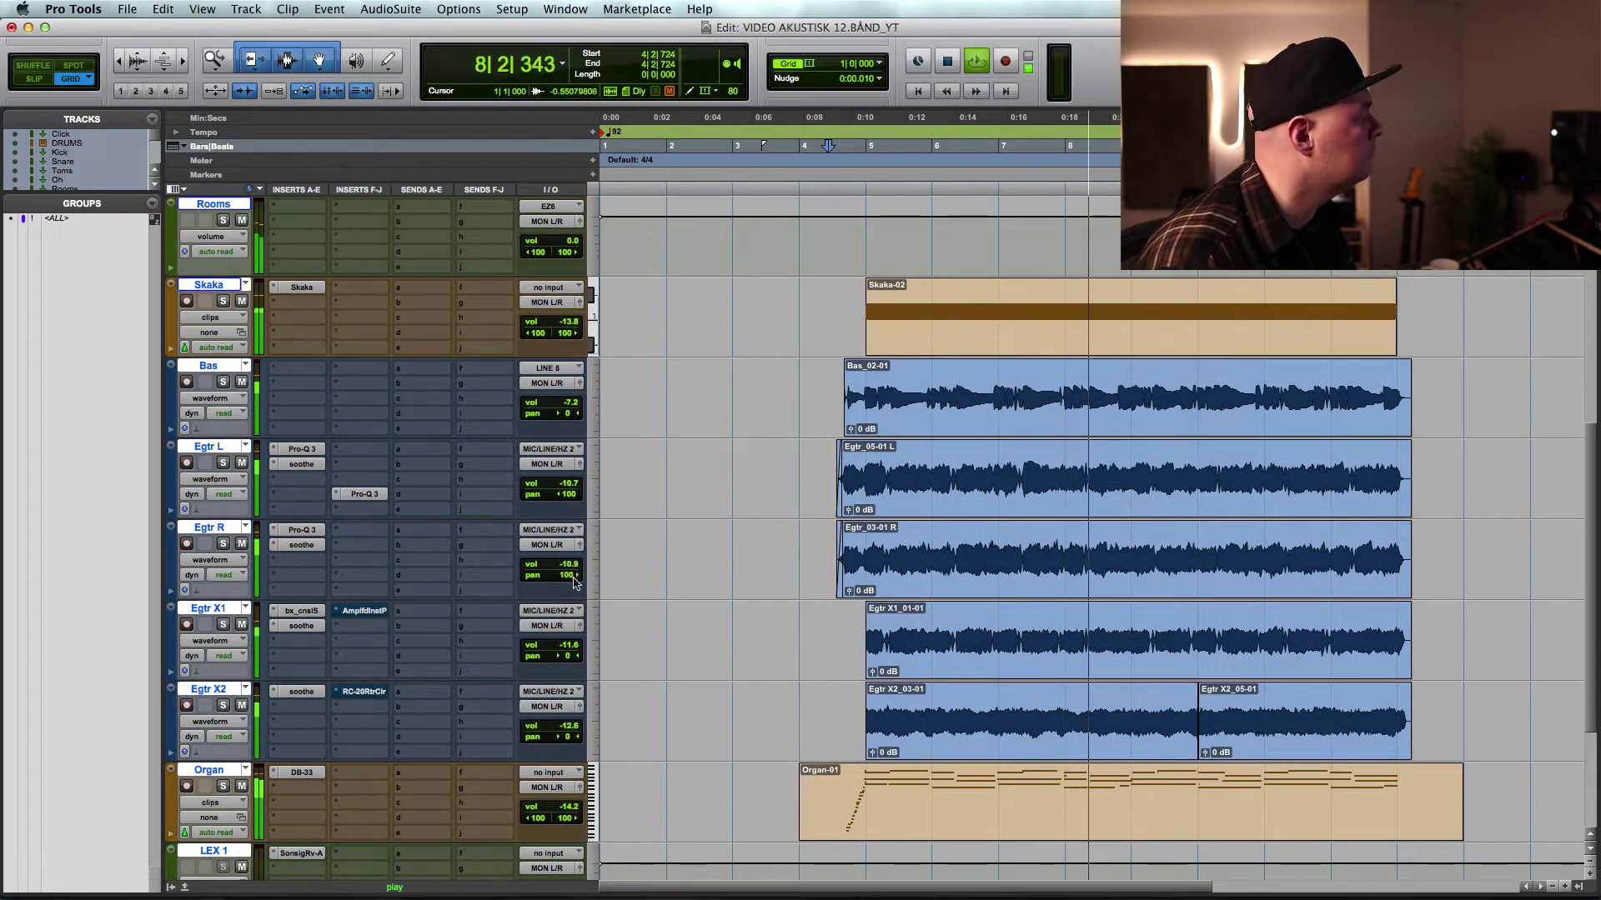
mouse_move(572, 648)
left_mouse_down()
mouse_move(575, 558)
mouse_move(575, 650)
left_mouse_up()
left_click(575, 726)
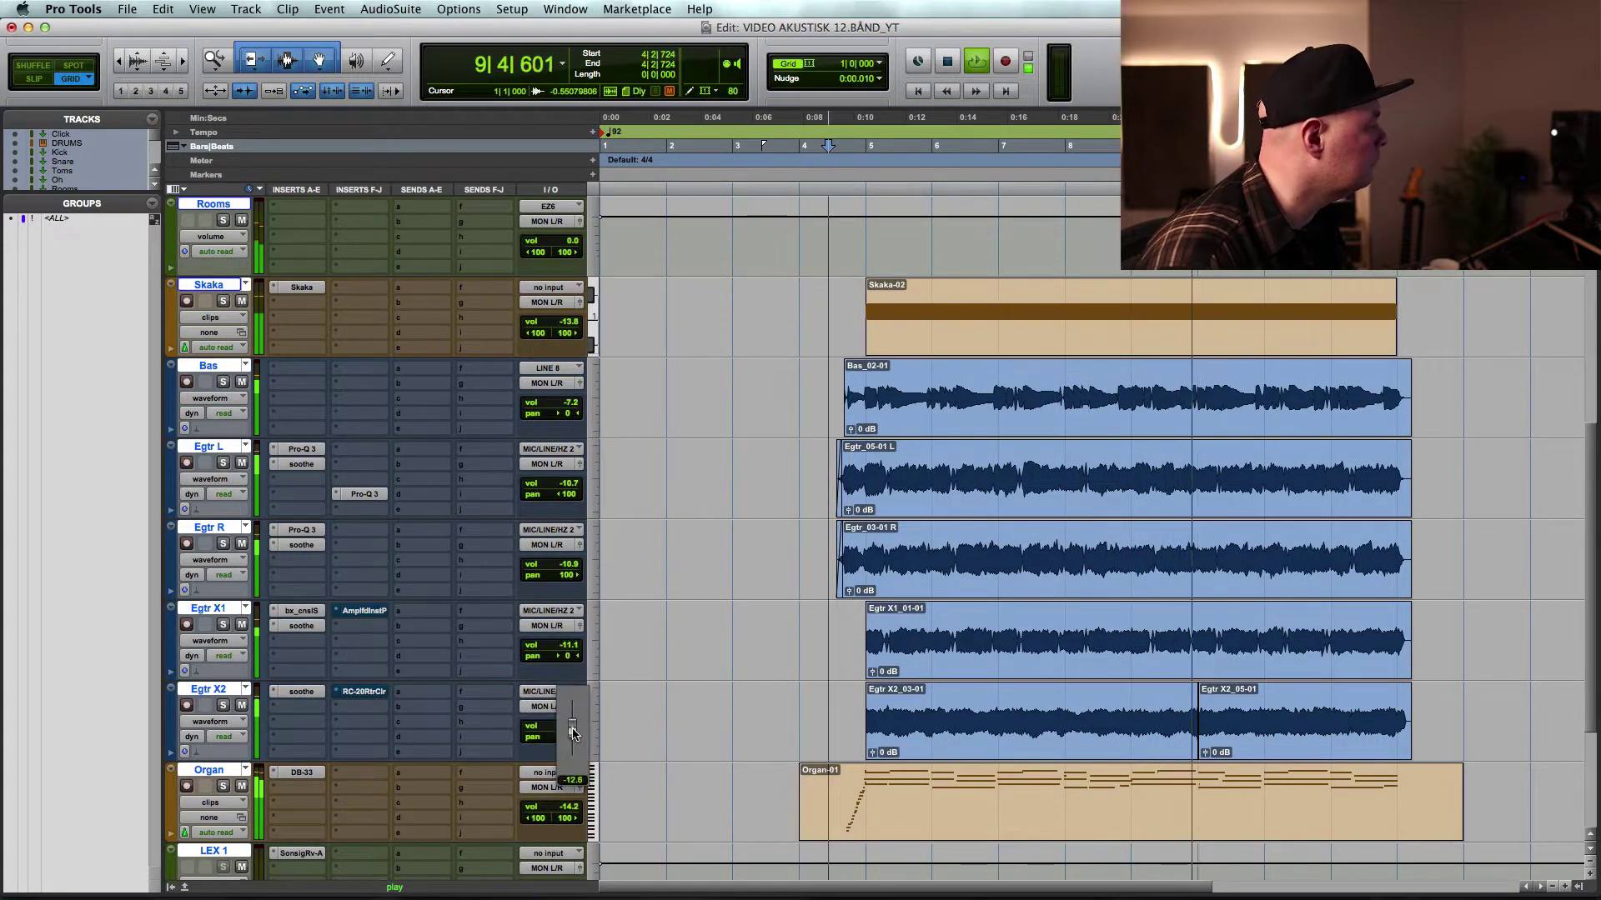
left_click_drag(581, 703, 581, 705)
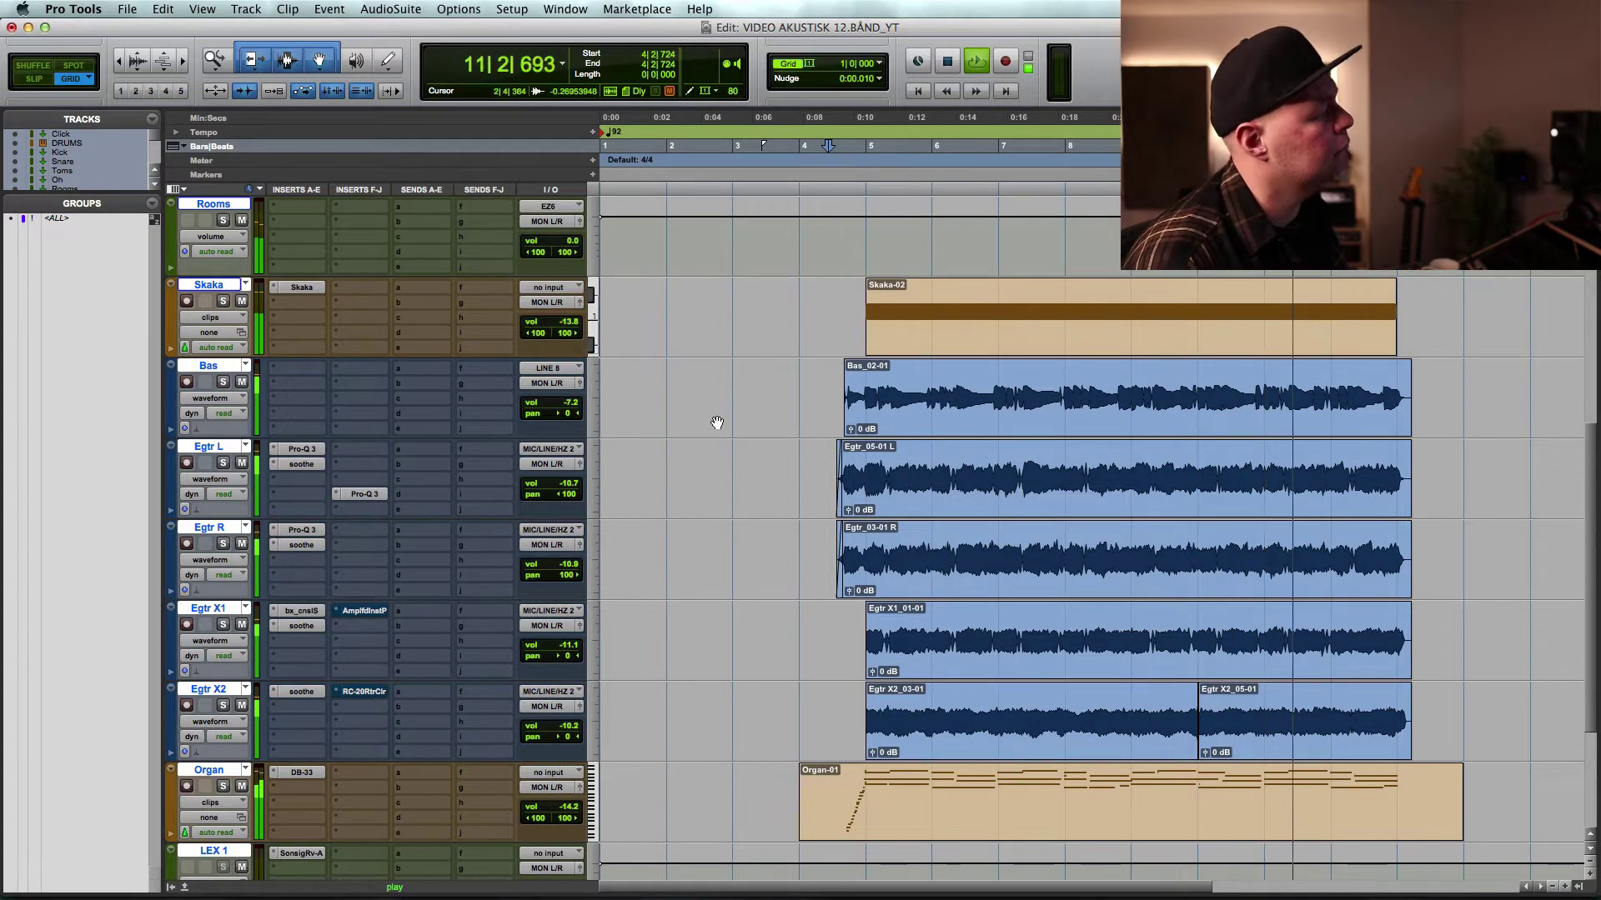
mouse_move(567, 726)
left_mouse_down()
mouse_move(566, 623)
mouse_move(567, 727)
left_mouse_up()
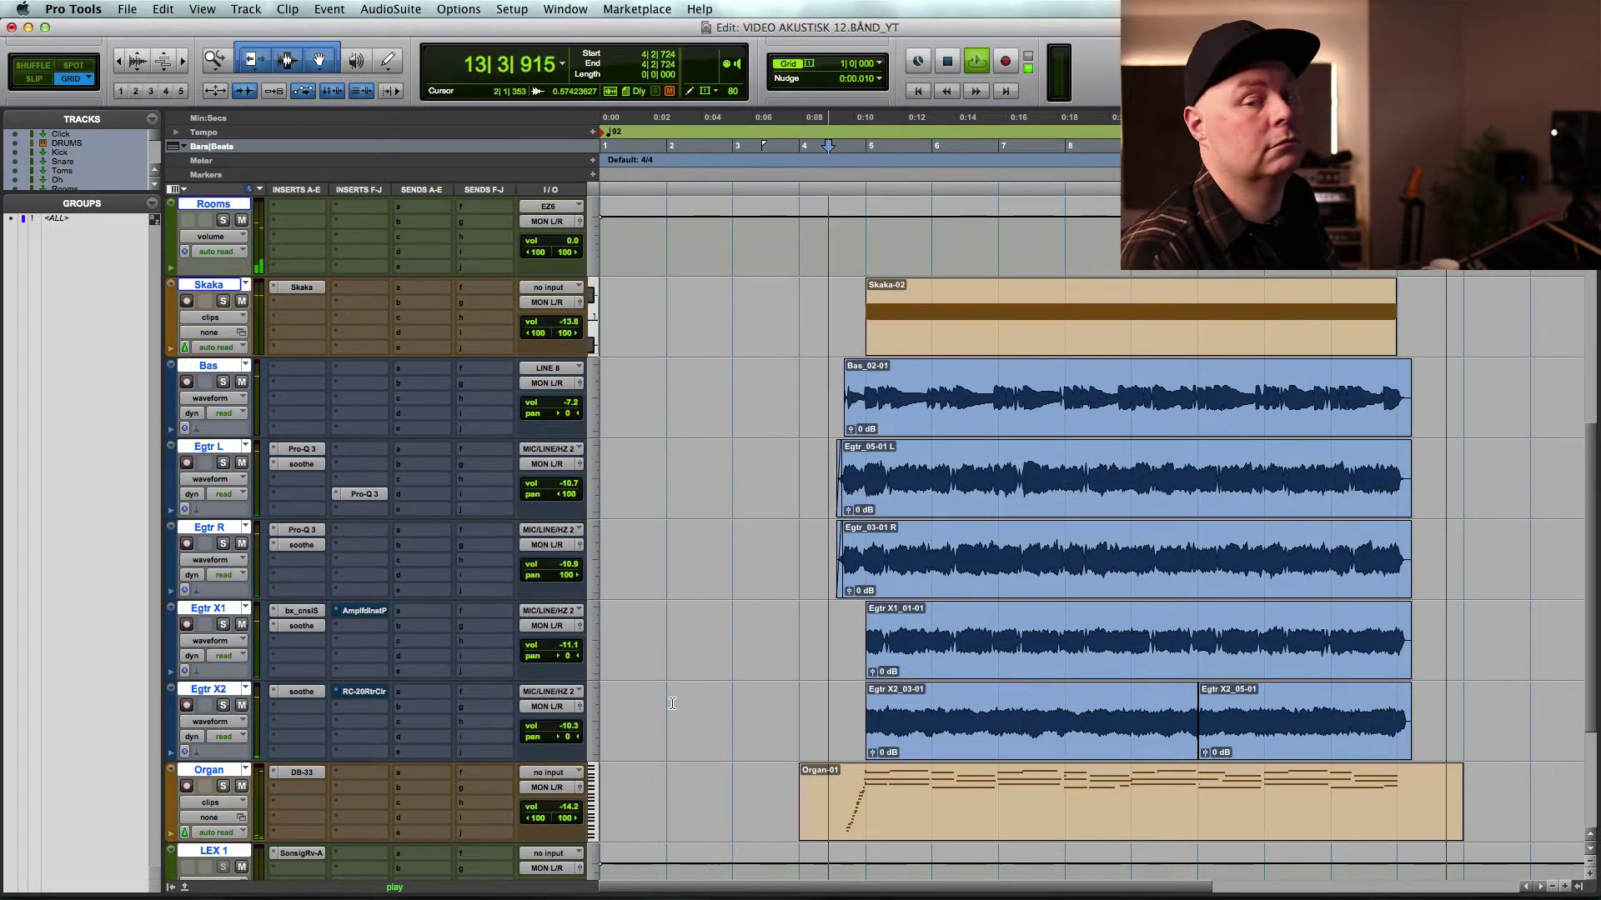
key("space")
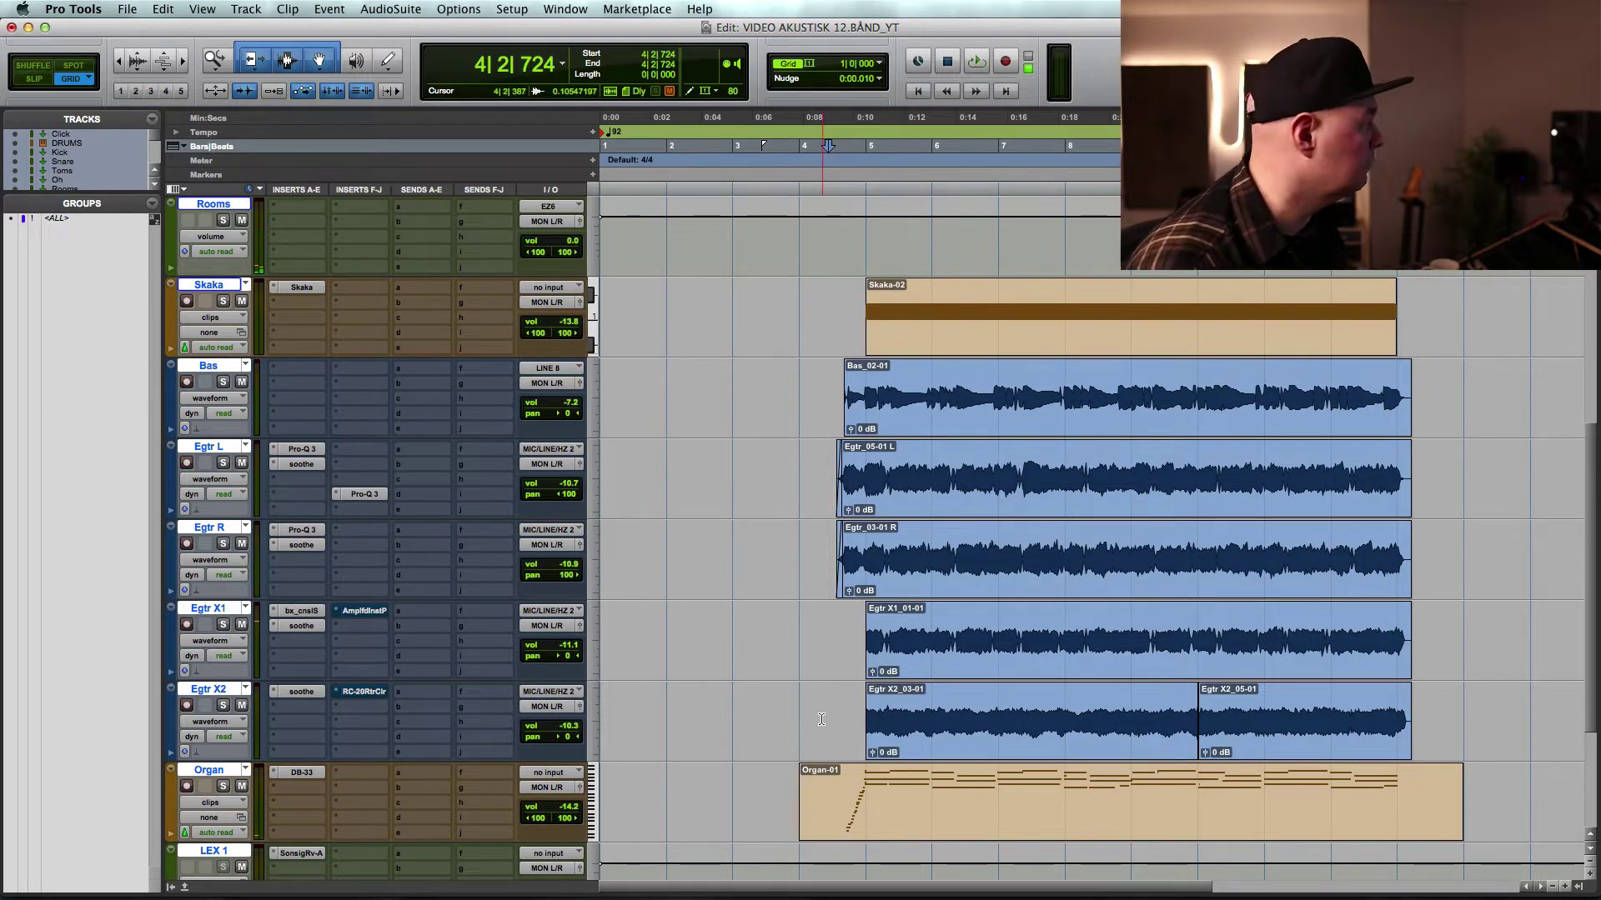
- Open the EZdrummer instrument on the DRUMS track and reposition its window to show the whole mixer
scroll(530, 498, "up", 4)
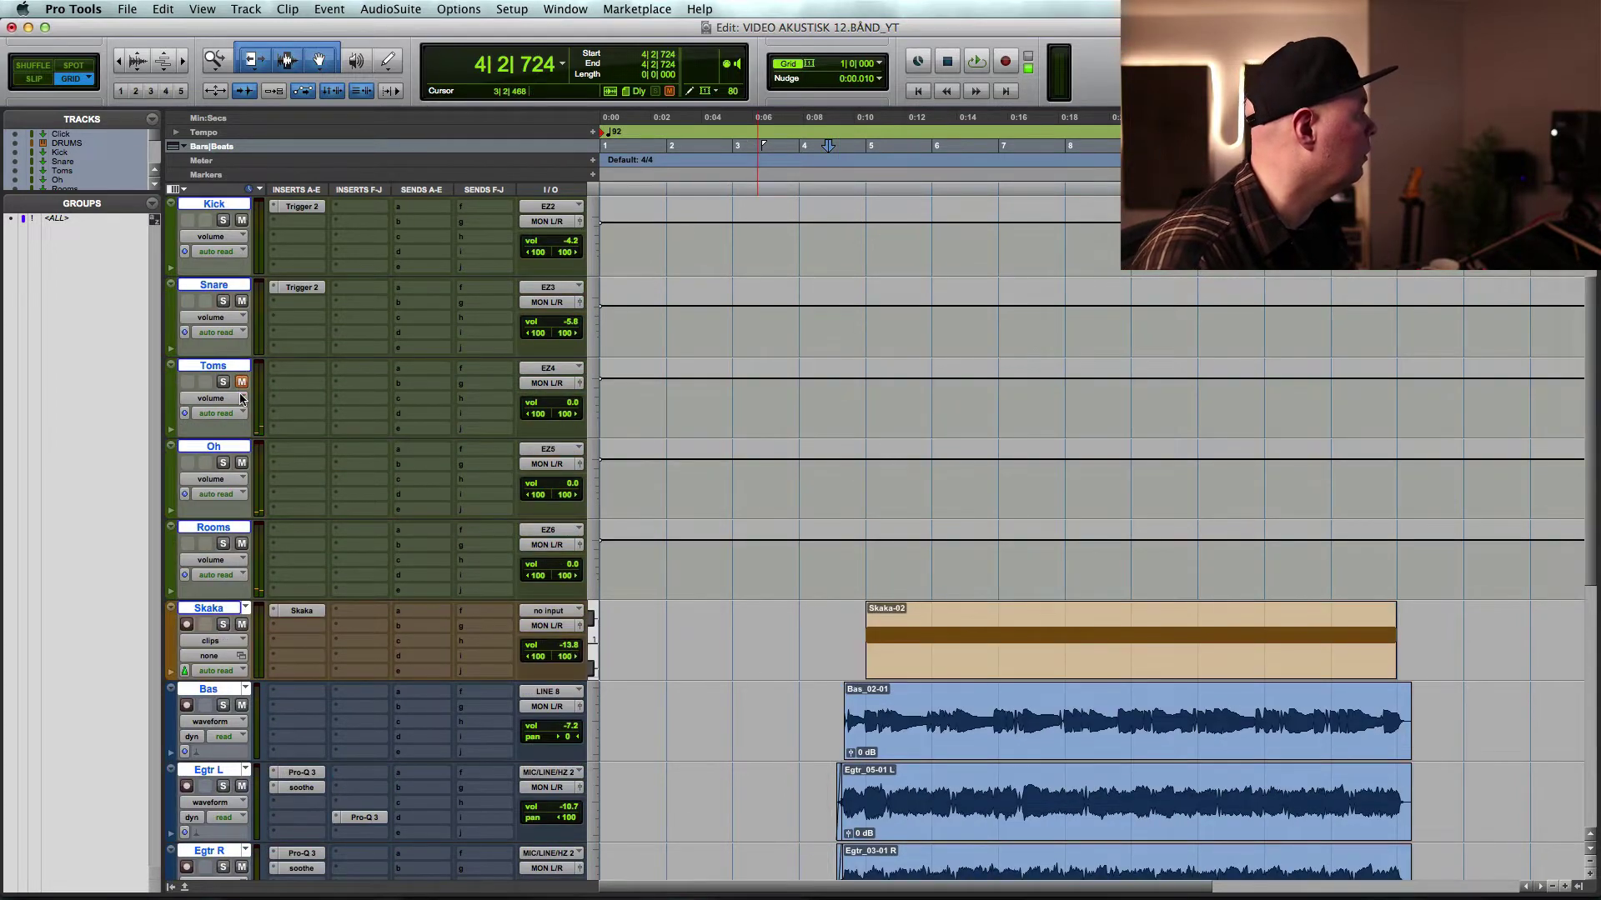
scroll(275, 530, "up", 2)
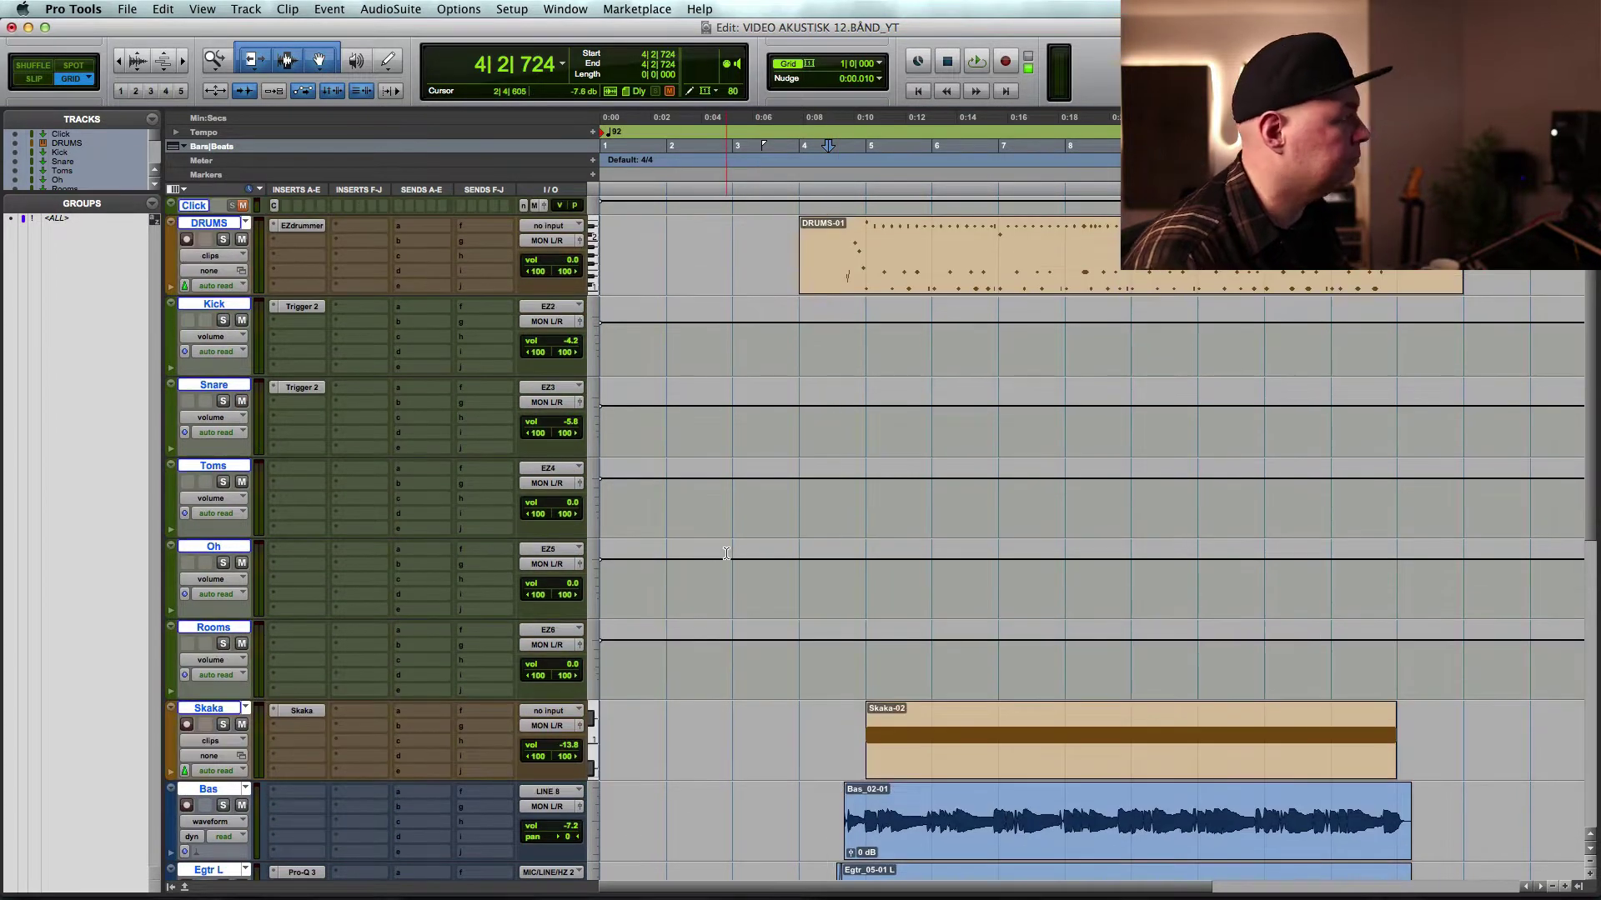
left_click(317, 225)
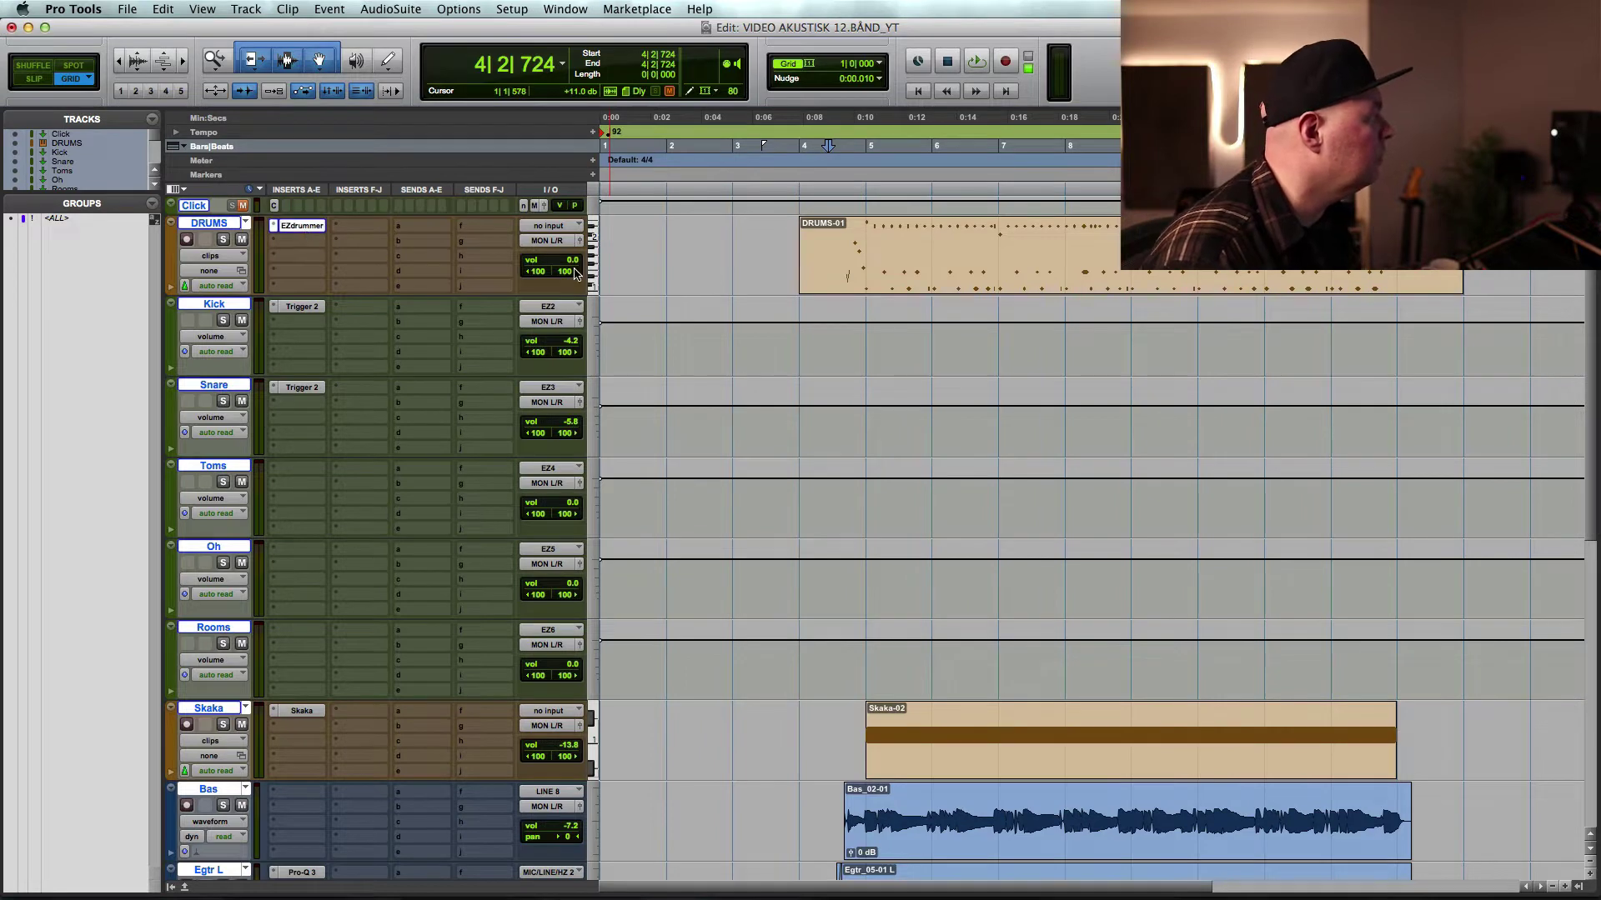
left_click_drag(969, 275, 1046, 230)
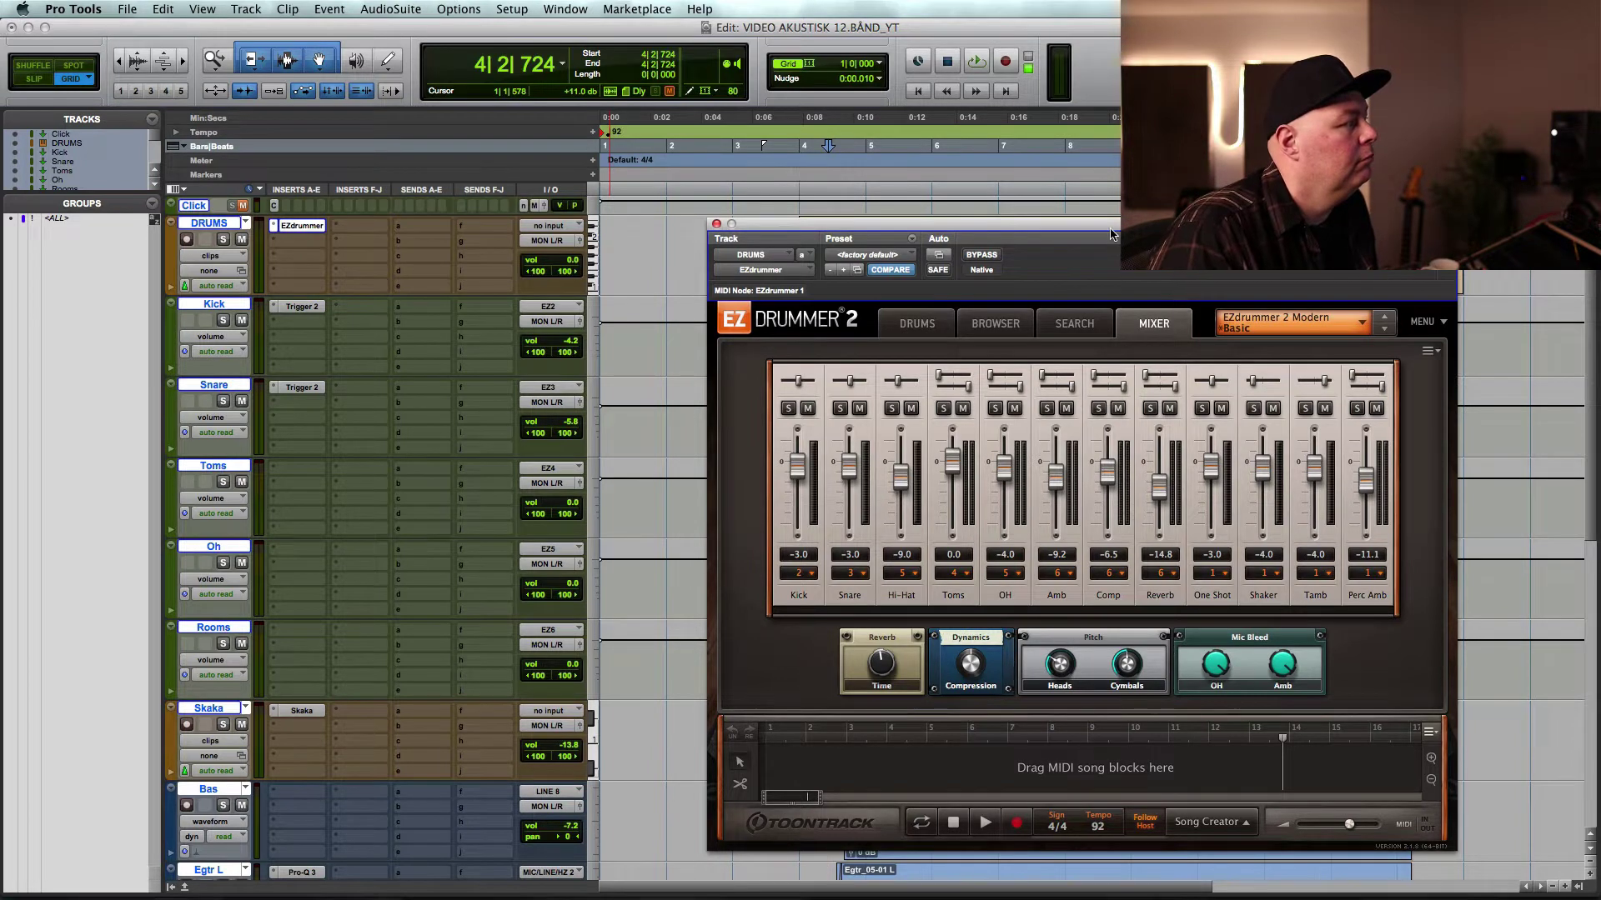
left_click_drag(1110, 234, 1105, 216)
- Examine the mixer presets offered in EZdrummer without choosing one, and close the plugin window
left_click(1342, 316)
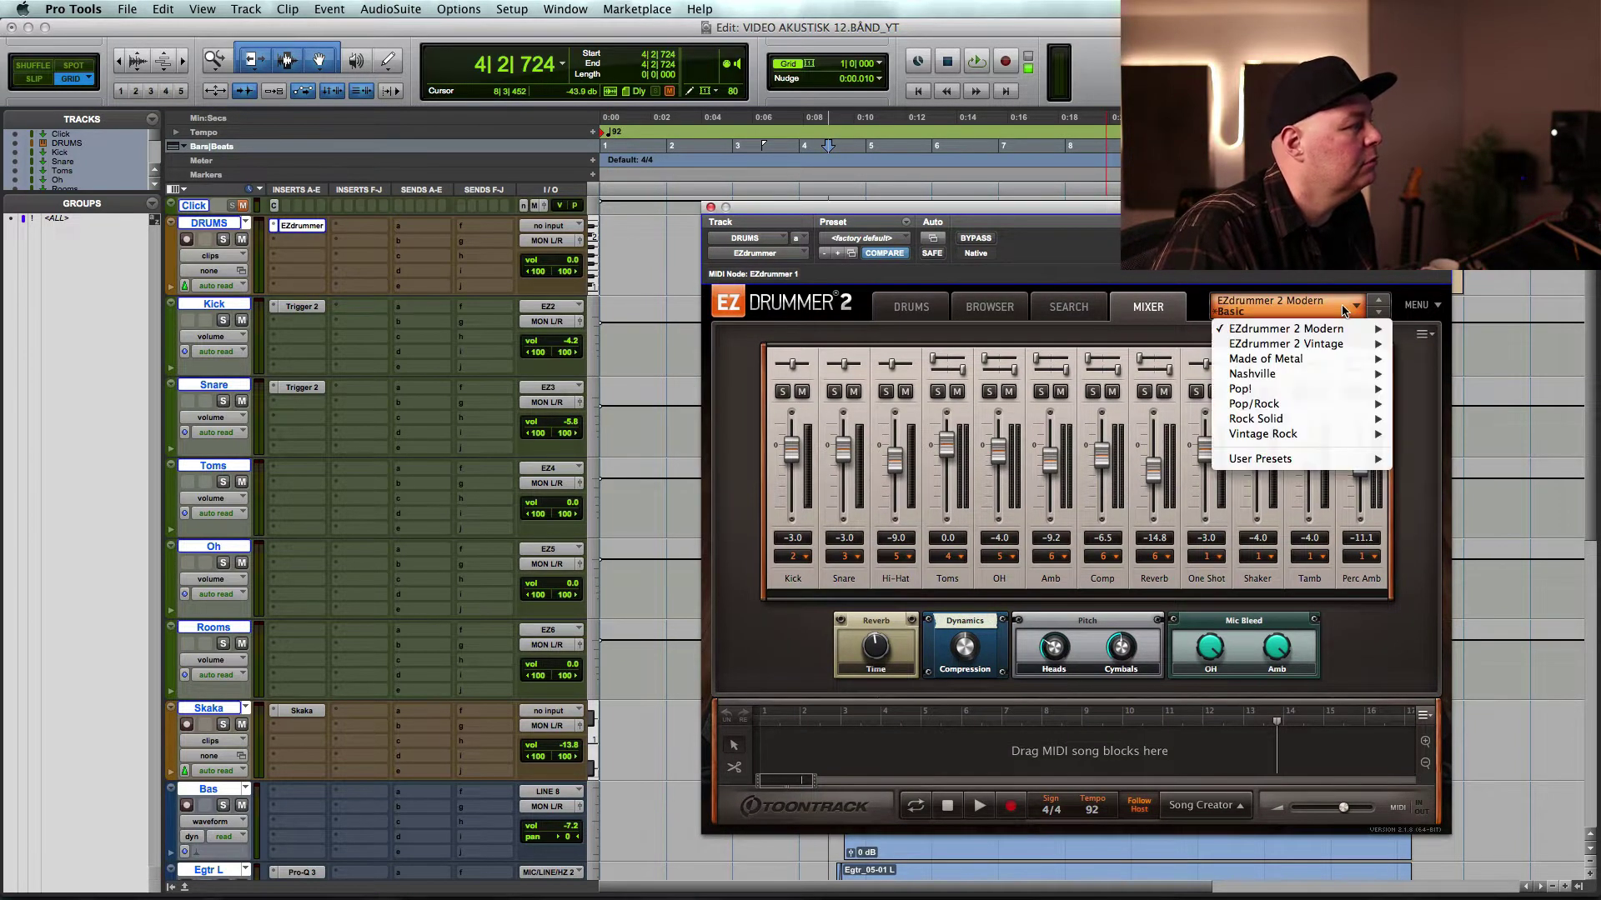
mouse_move(1321, 377)
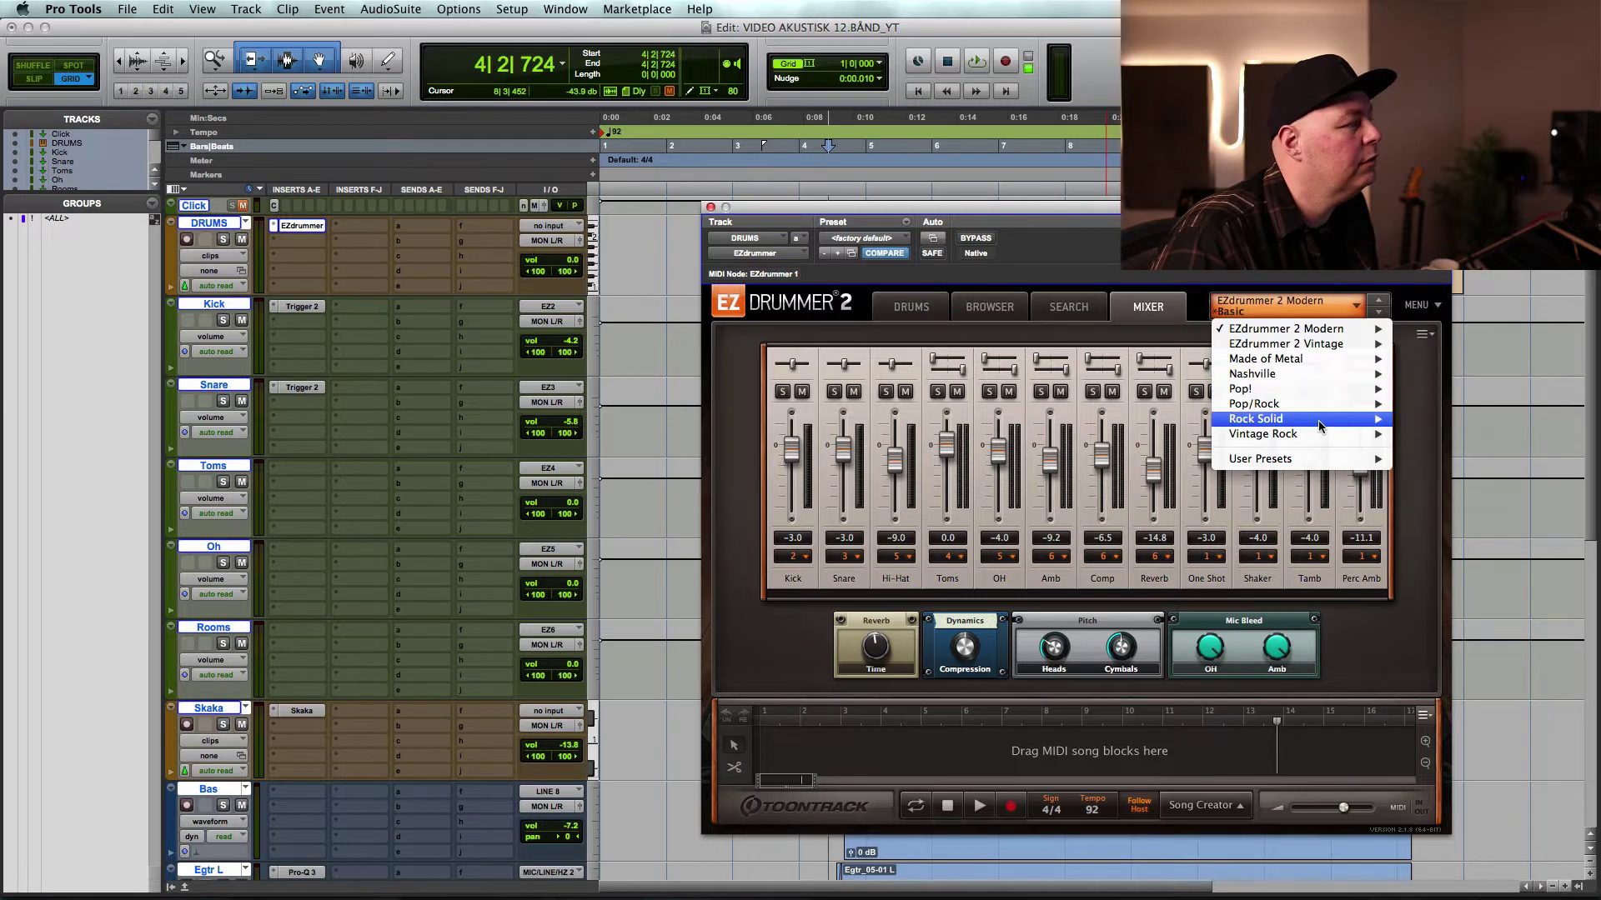
mouse_move(1307, 426)
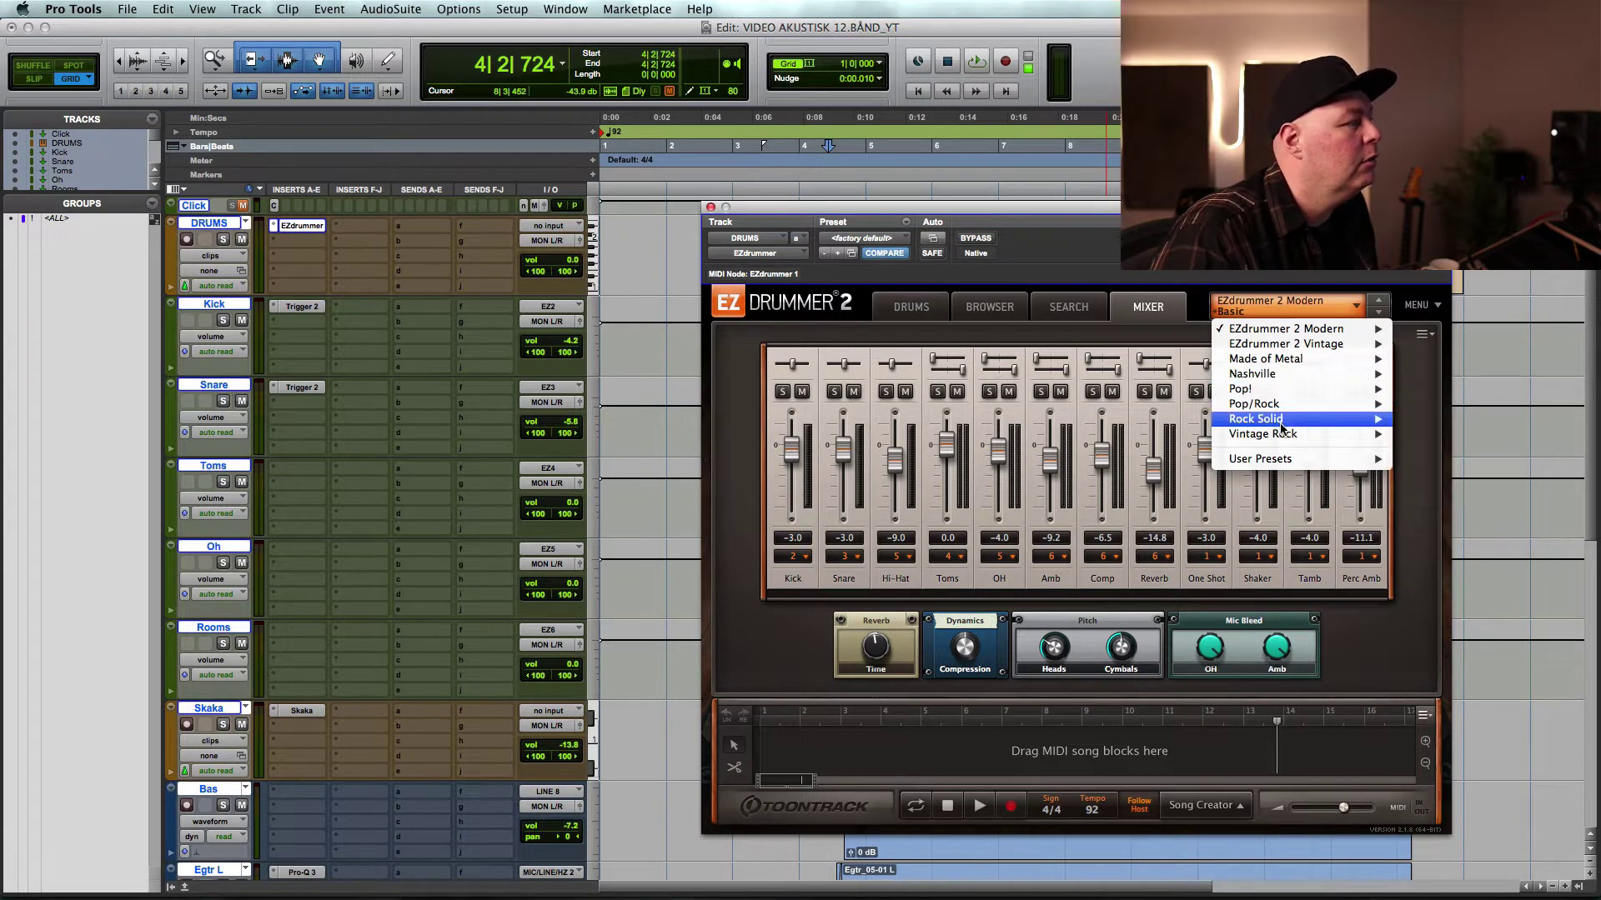
left_click(1298, 274)
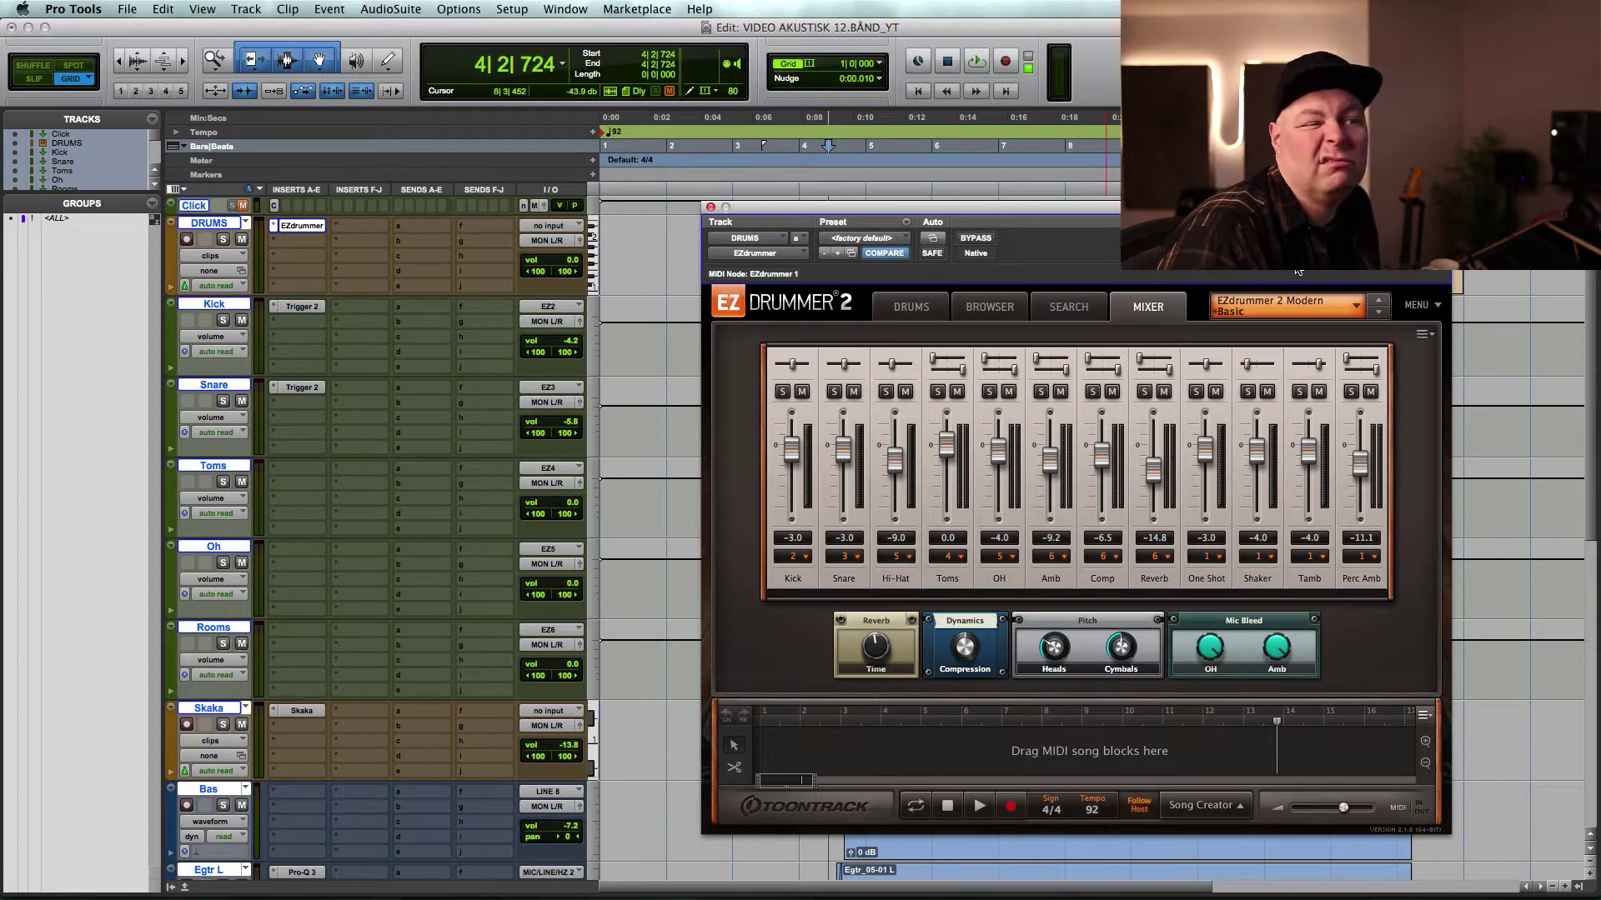
left_click(710, 208)
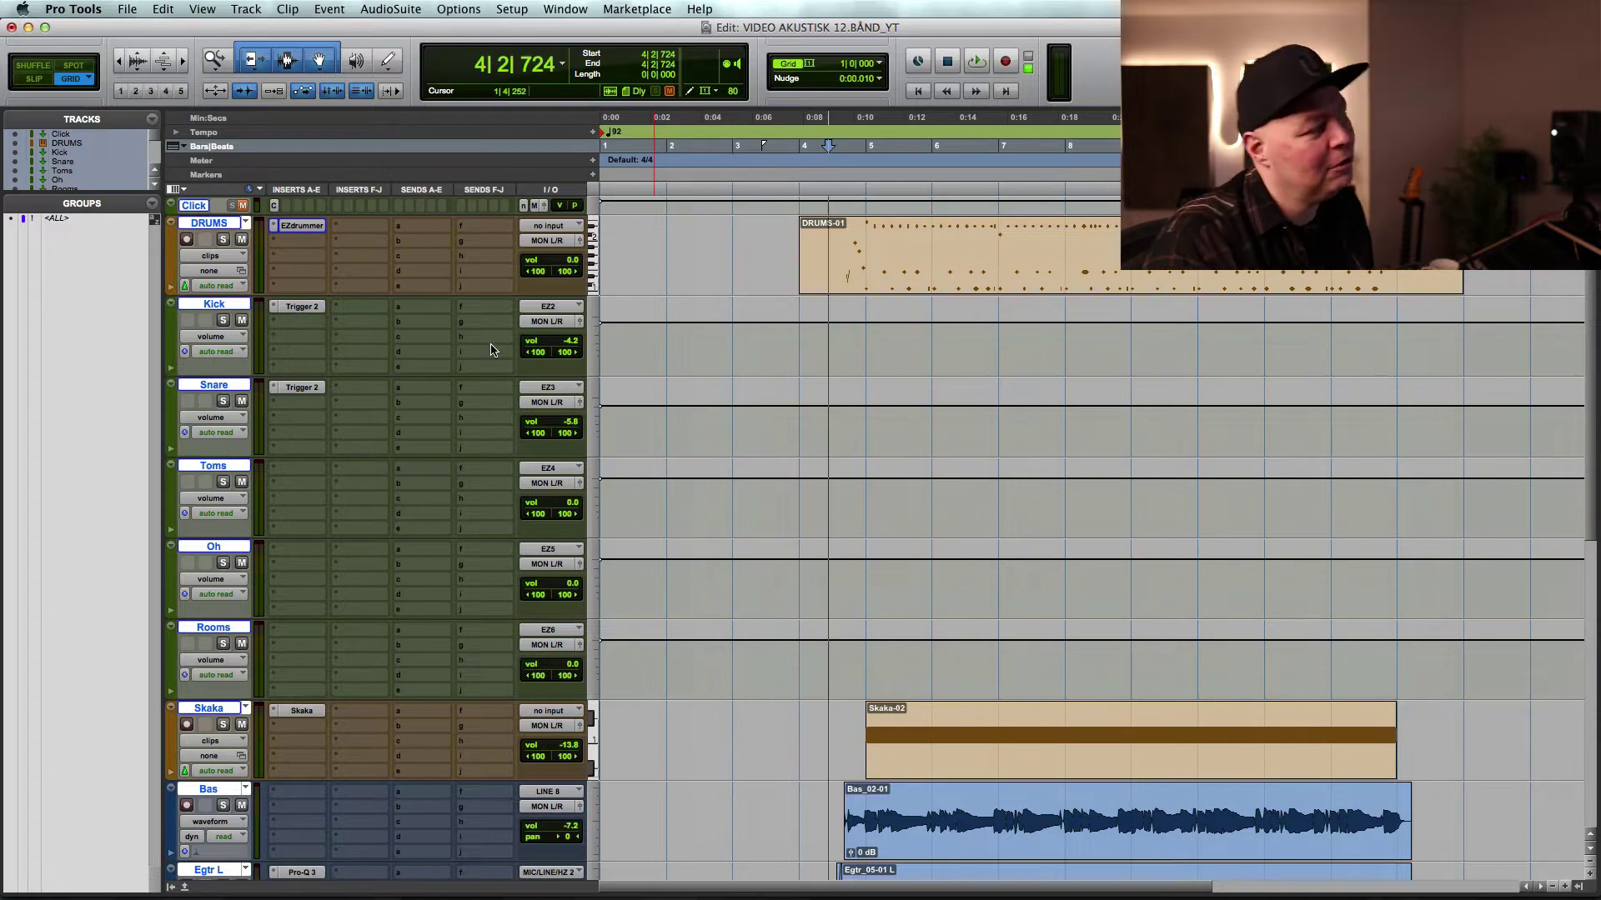
- Solo the Skaka track and open its Skaka instrument, moving the window clear of the track's clip
scroll(396, 340, "down", 8)
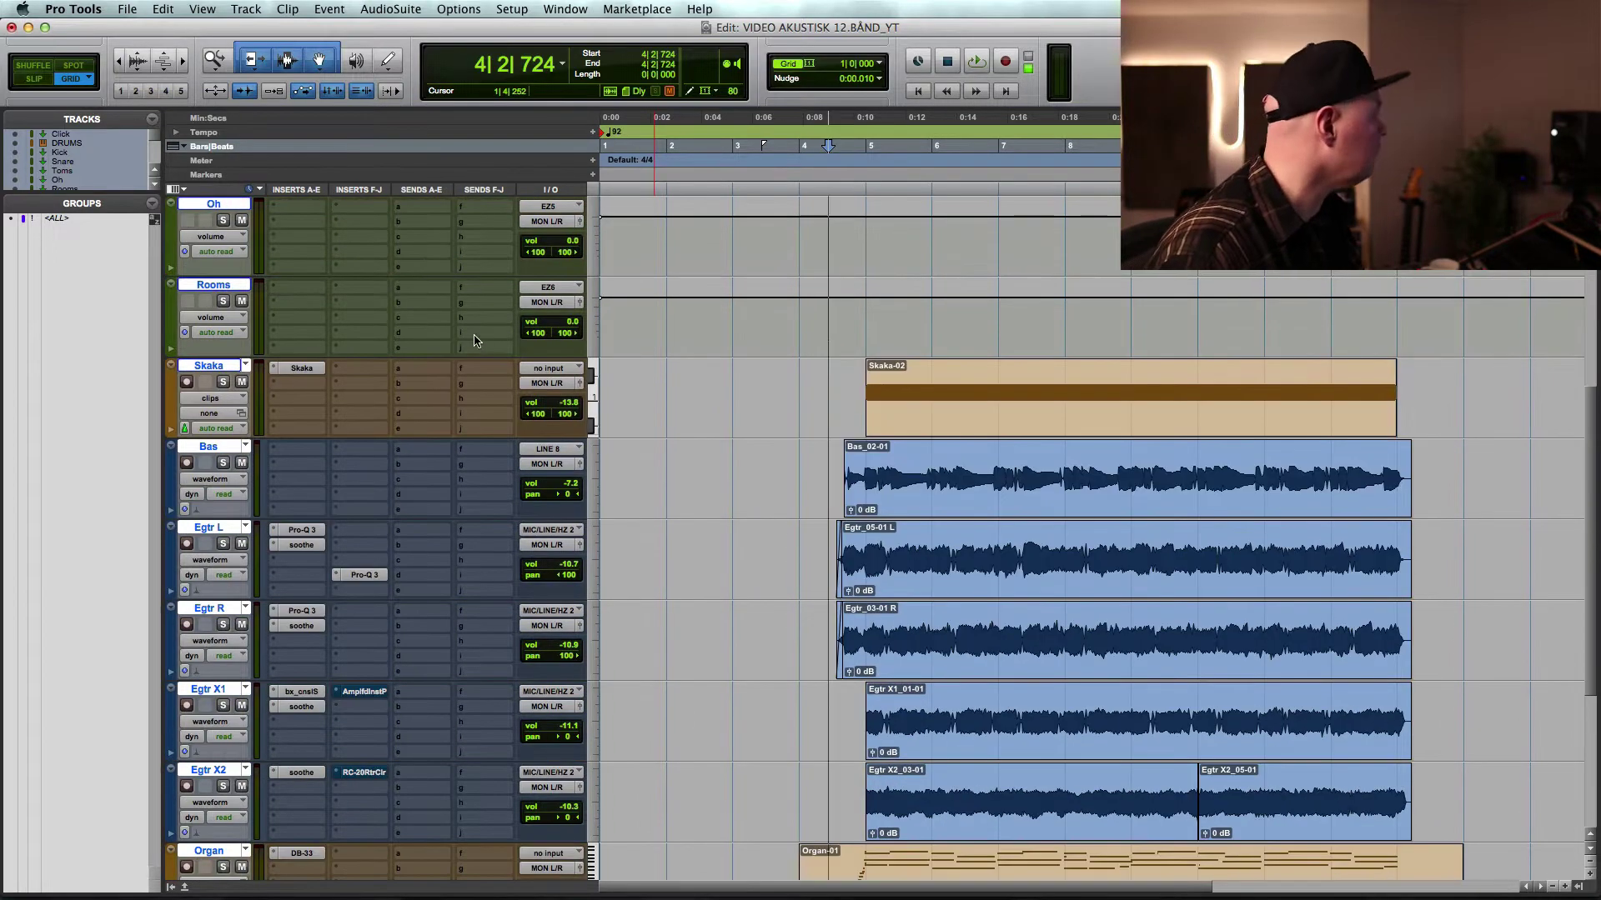
left_click(223, 383)
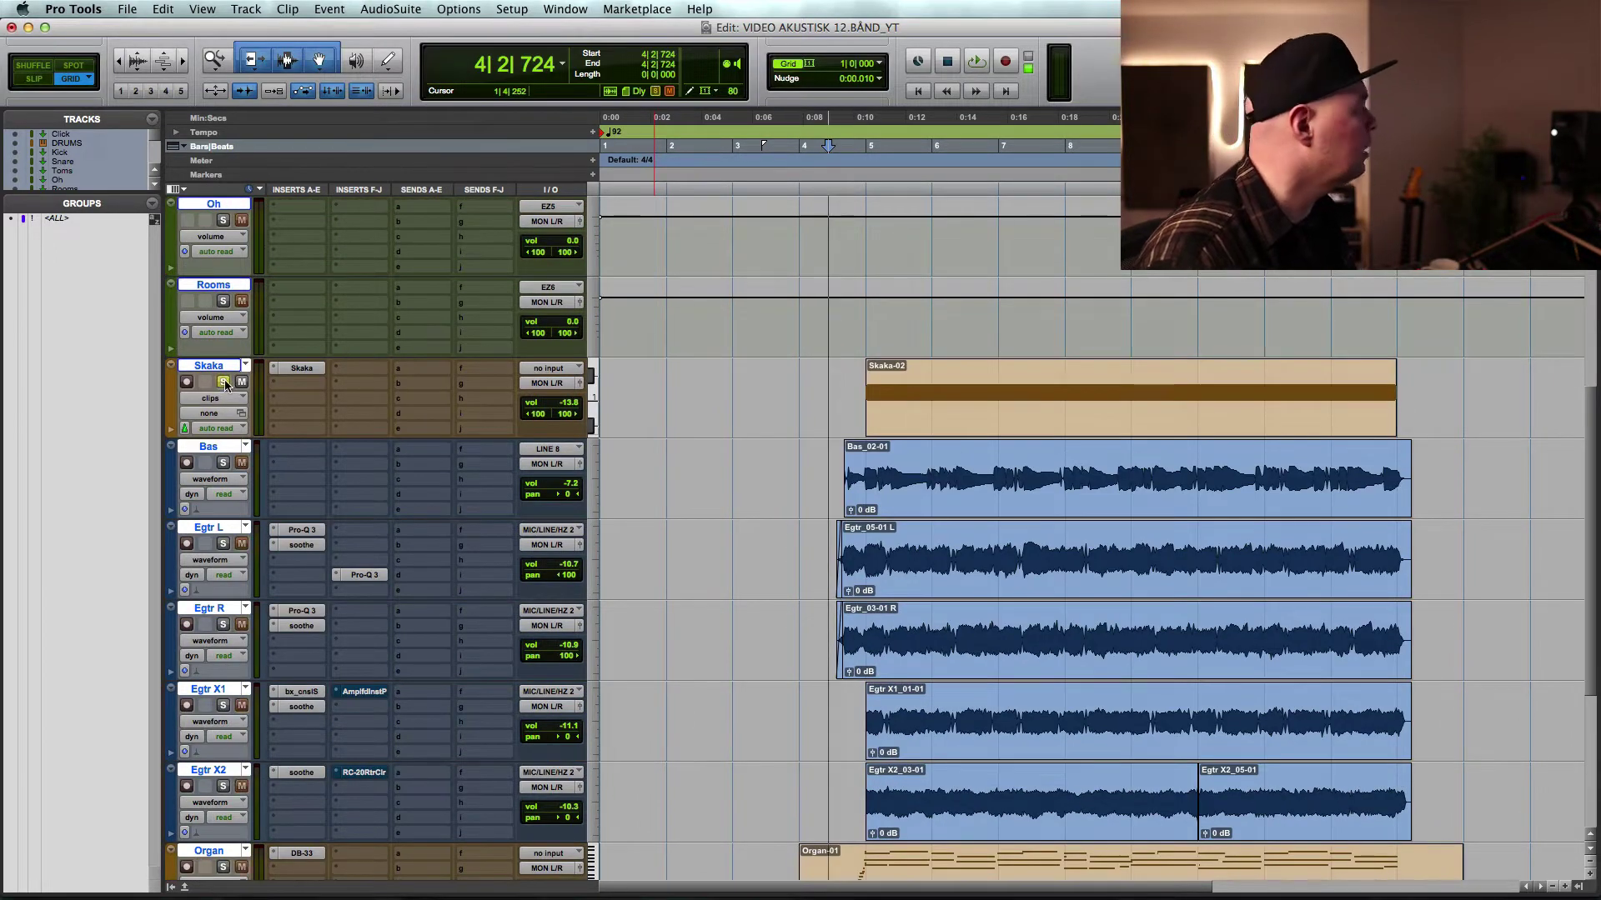
left_click(302, 368)
left_click_drag(851, 212, 582, 293)
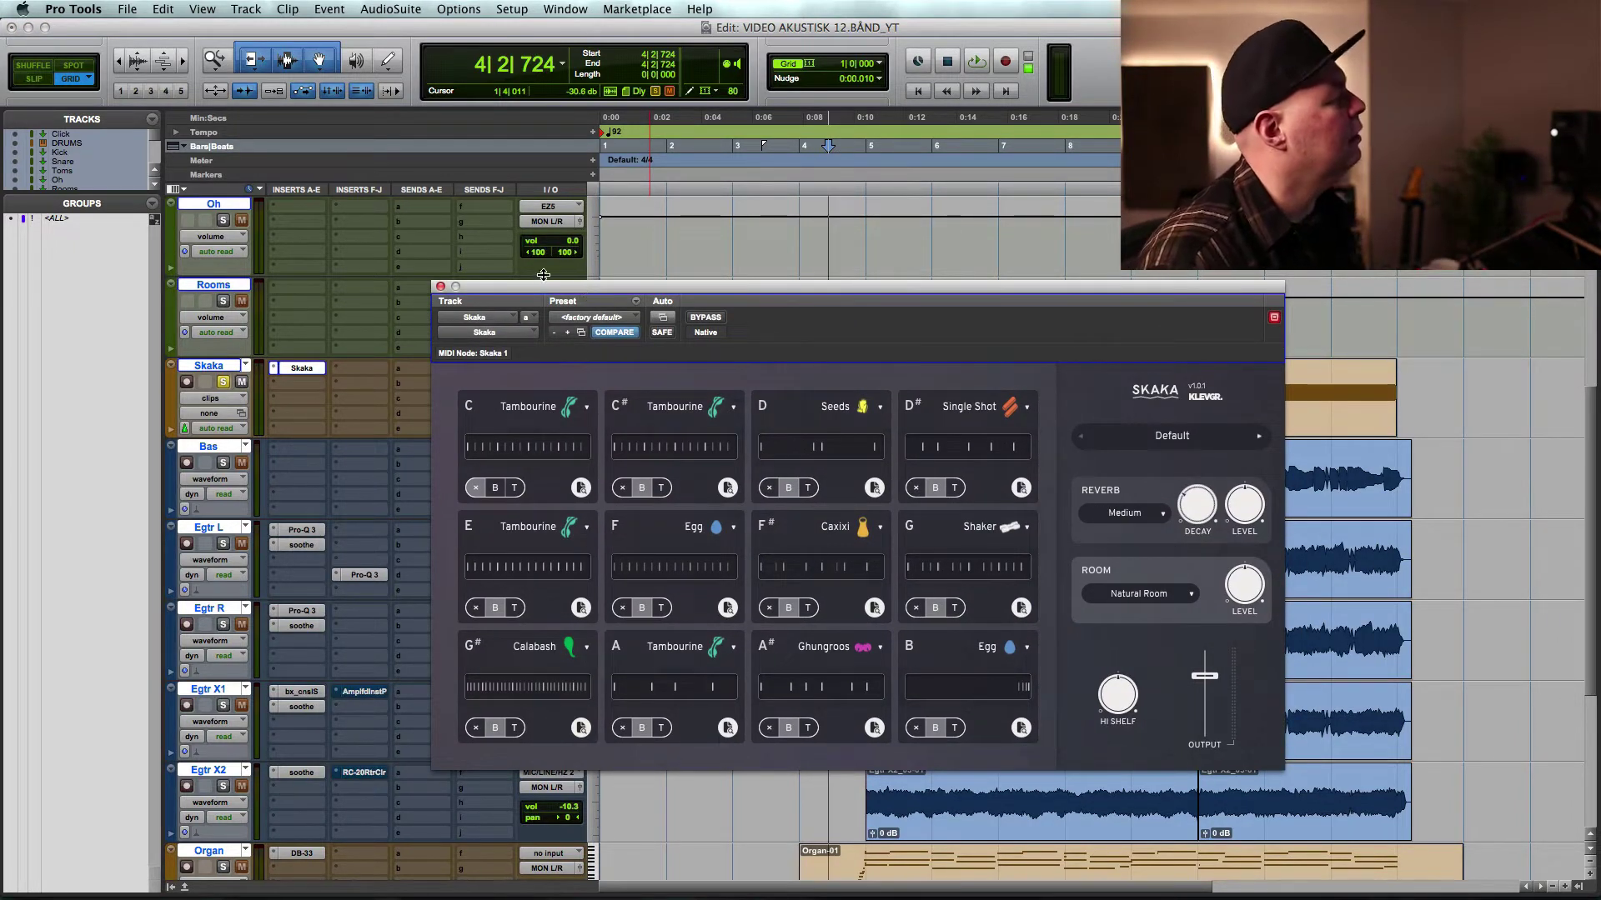
left_click_drag(538, 289, 546, 298)
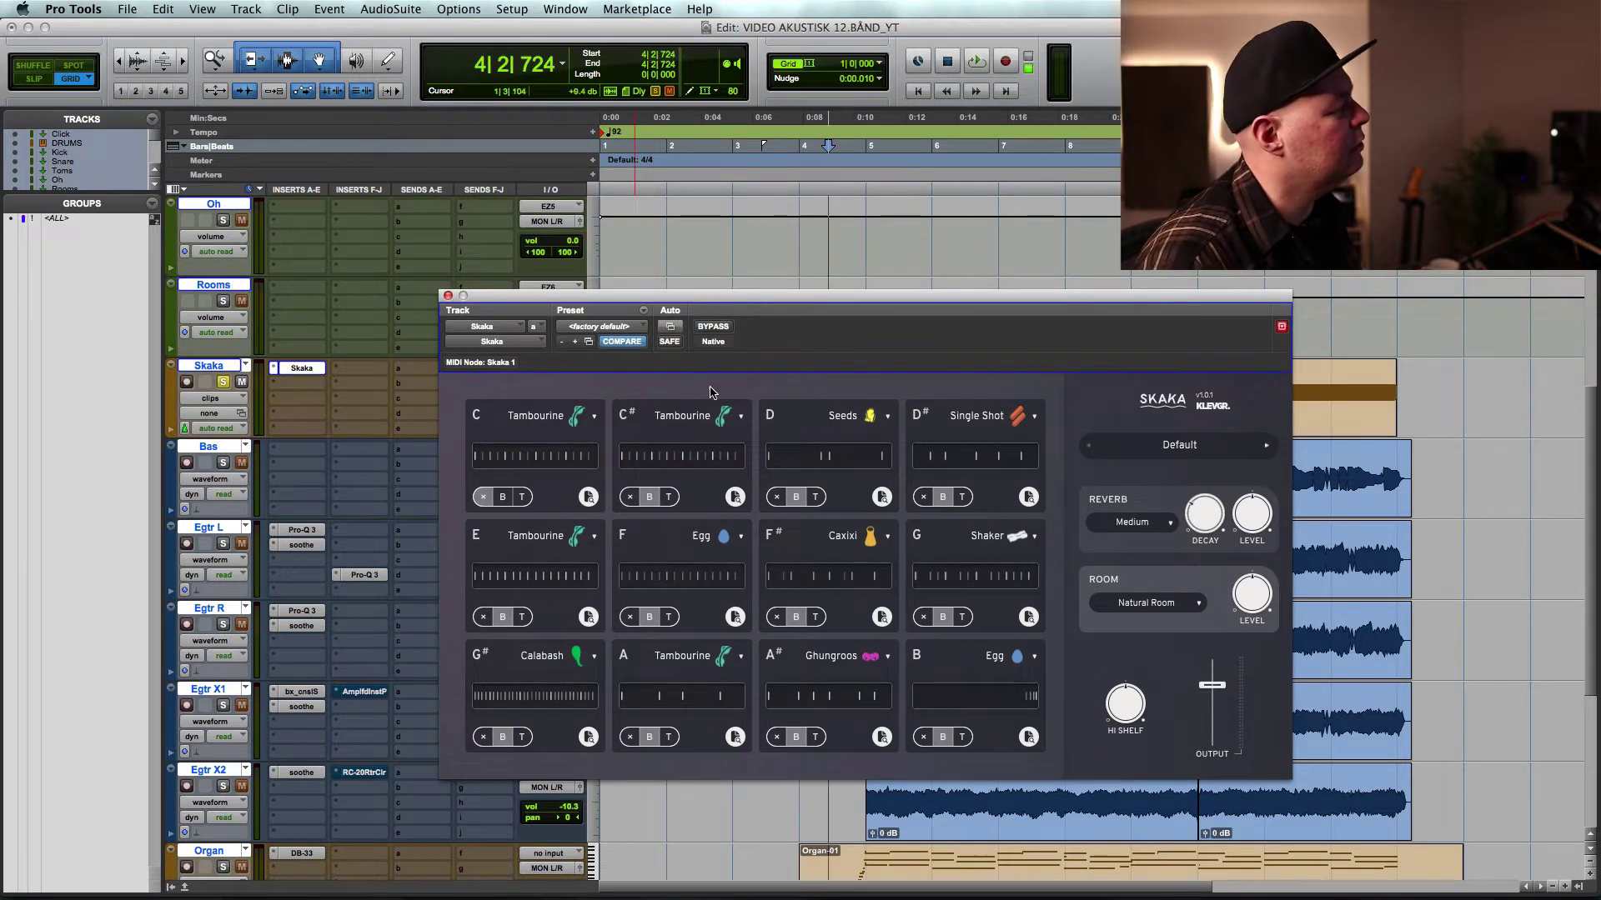
left_click_drag(771, 297, 792, 535)
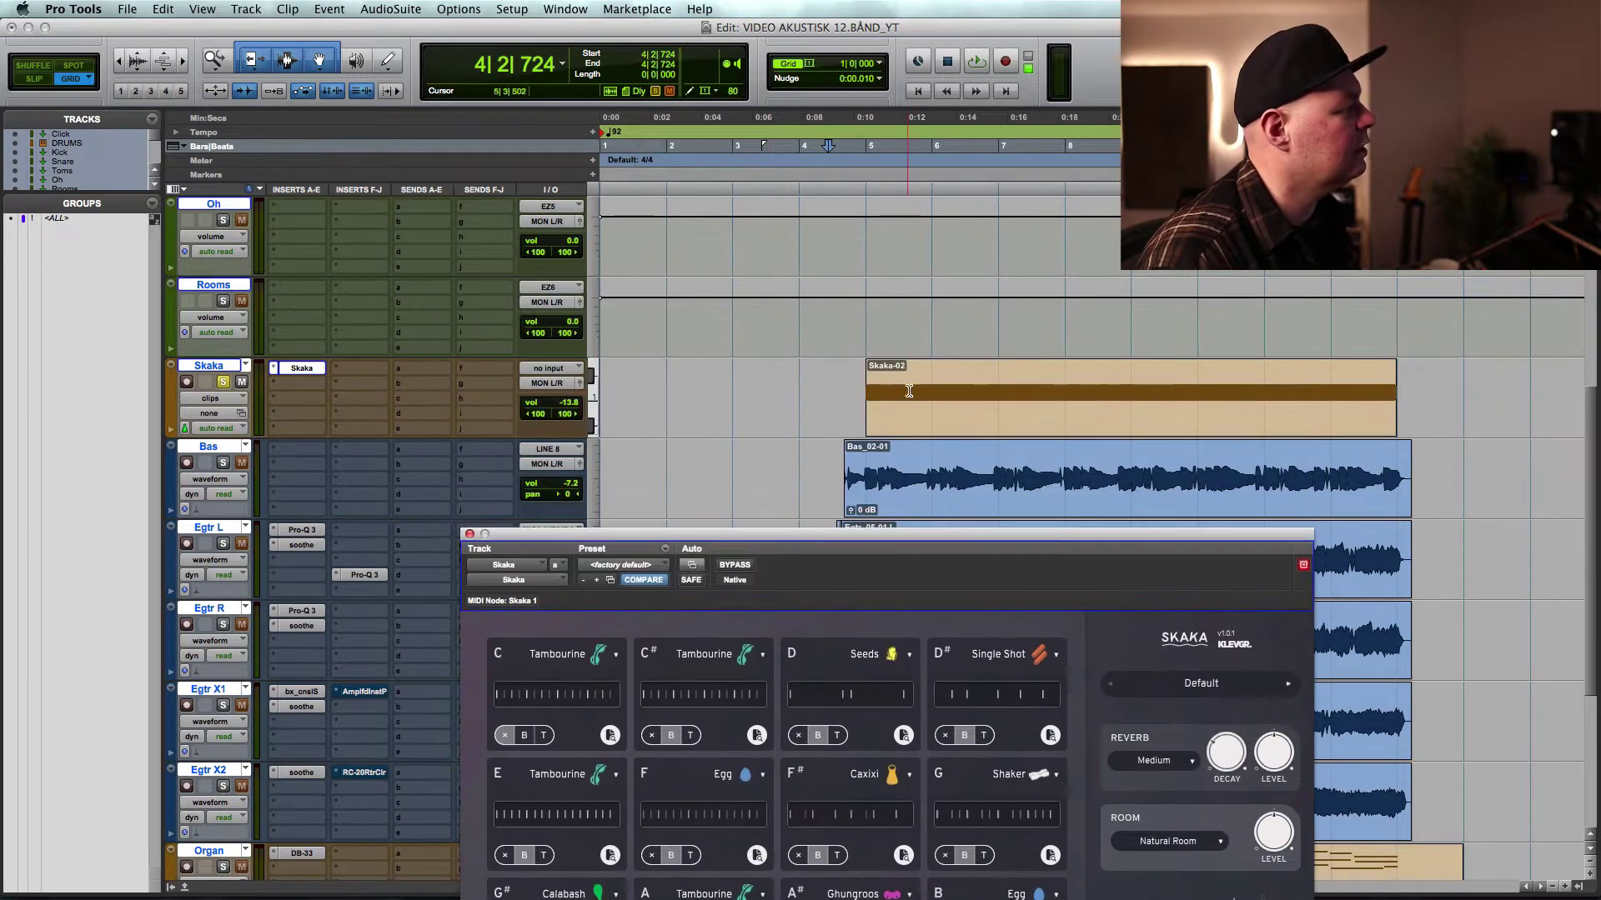
- Play the Skaka part from bar 5 and set its track volume to -12.6 dB, closing the plugin window
left_click(913, 425)
key("space")
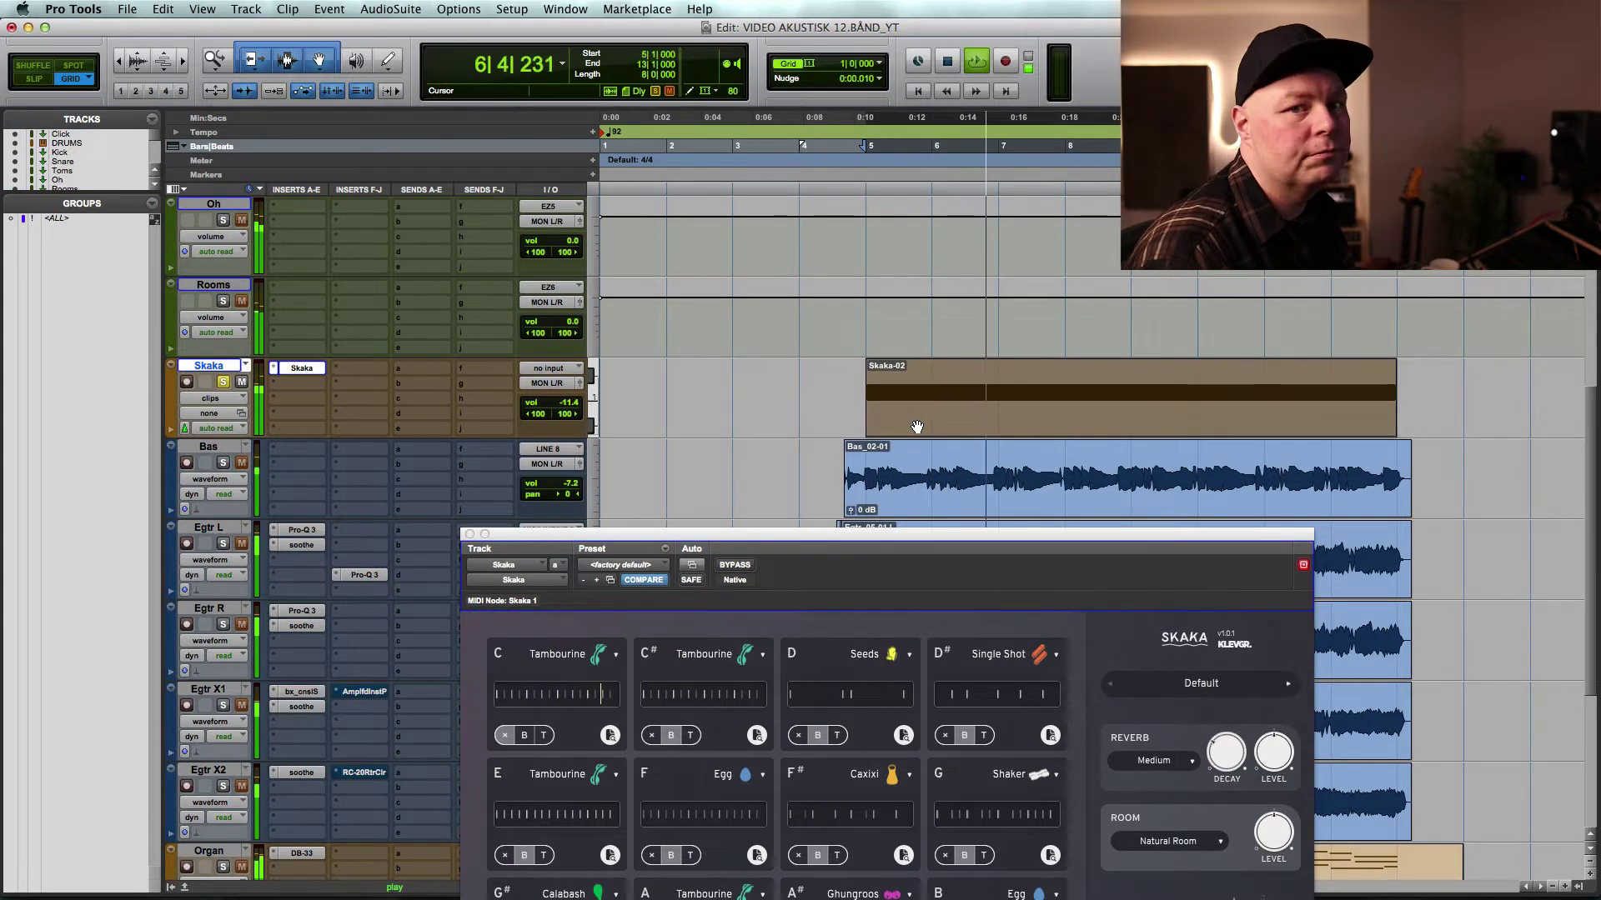
key("space")
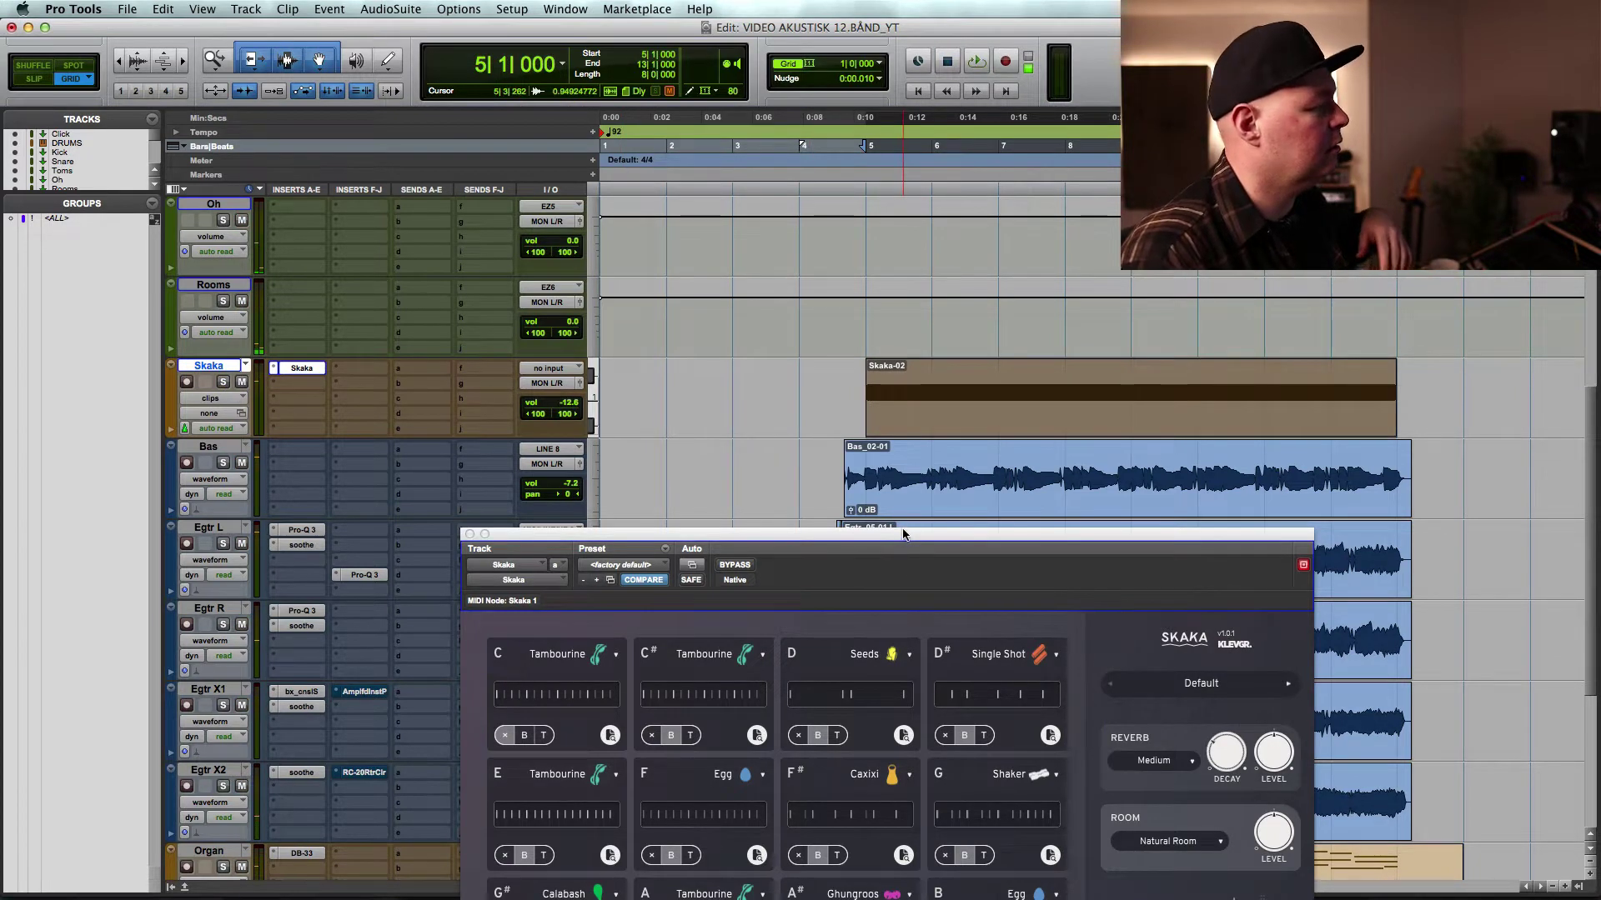
left_click_drag(903, 534, 935, 397)
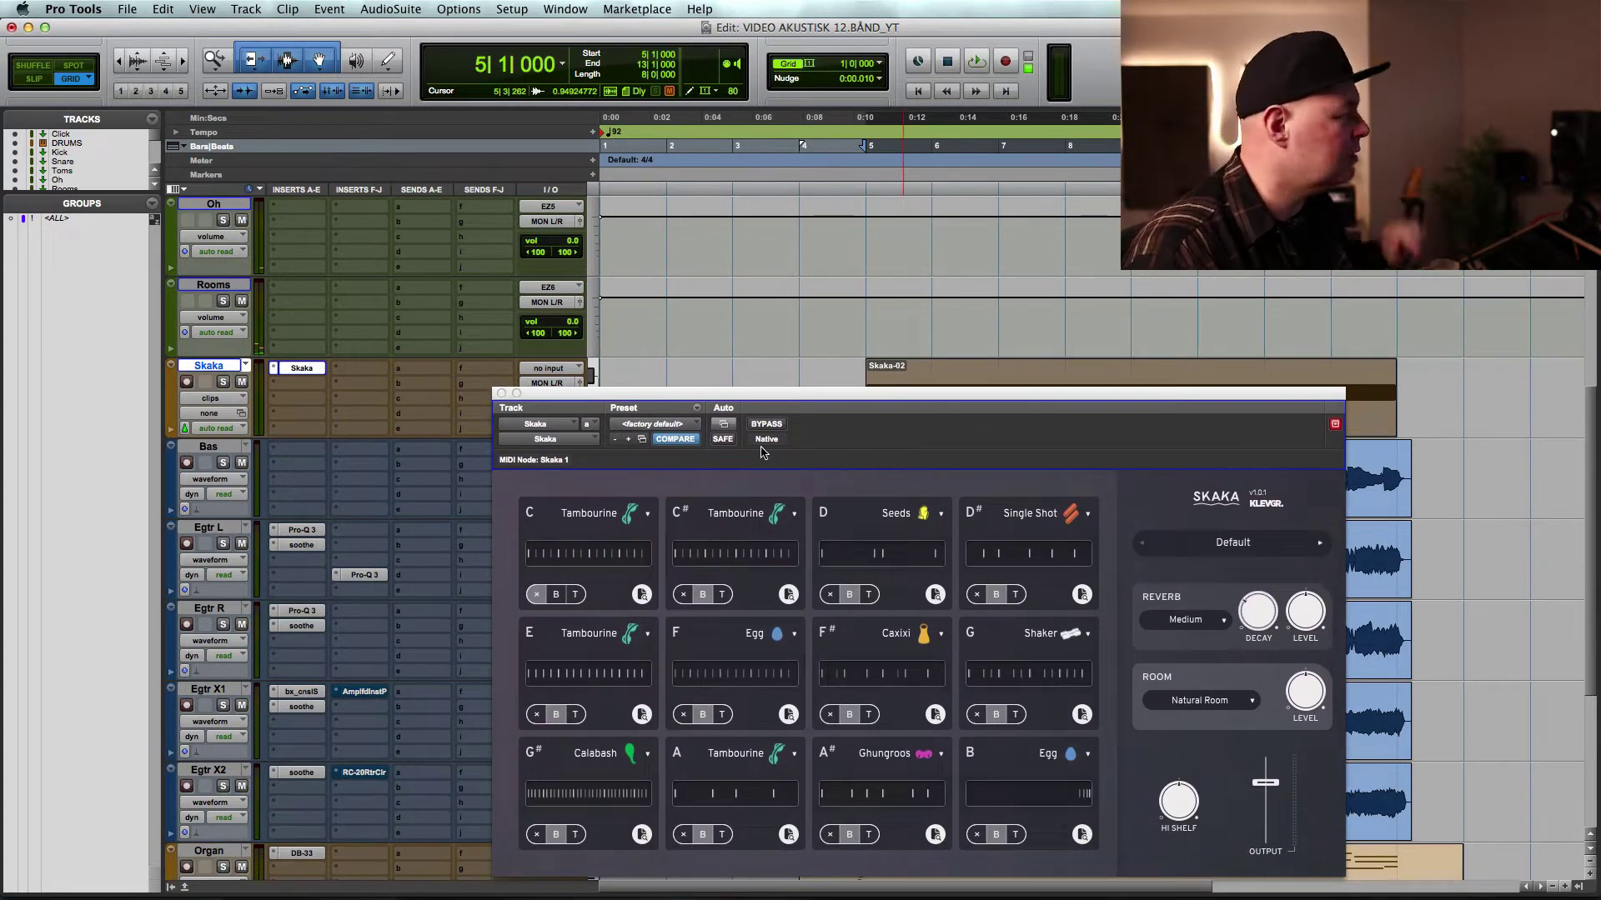
left_click(501, 394)
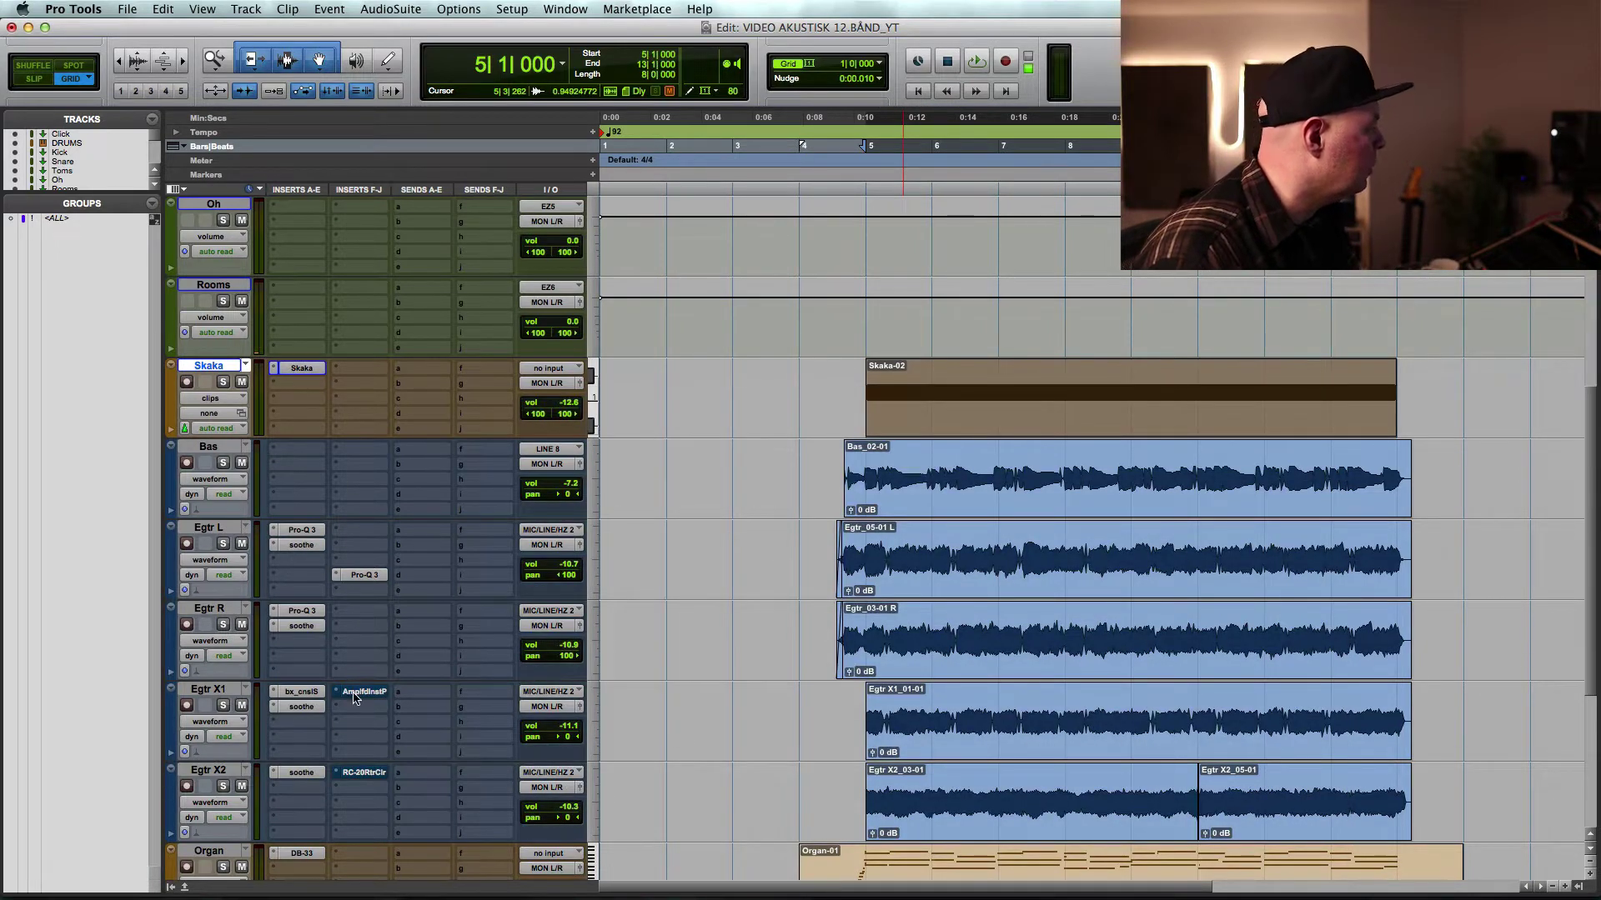
- Solo Egtr X2 and inspect its RC-20 Retro Color effect, closing the plugin window when done
left_click(364, 773)
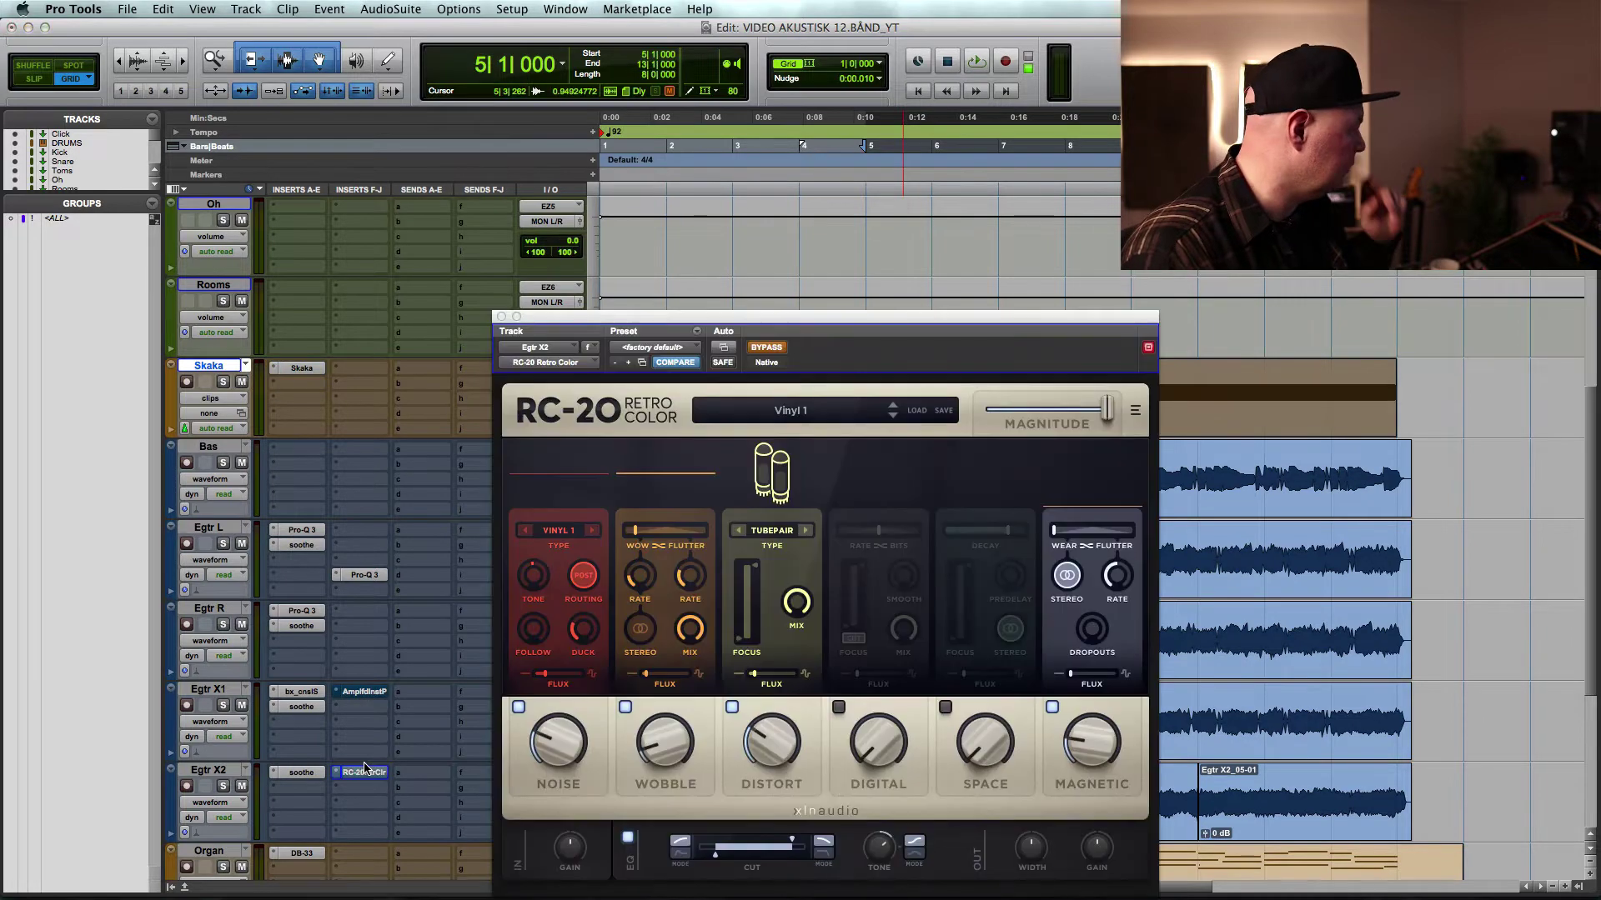
left_click(225, 788)
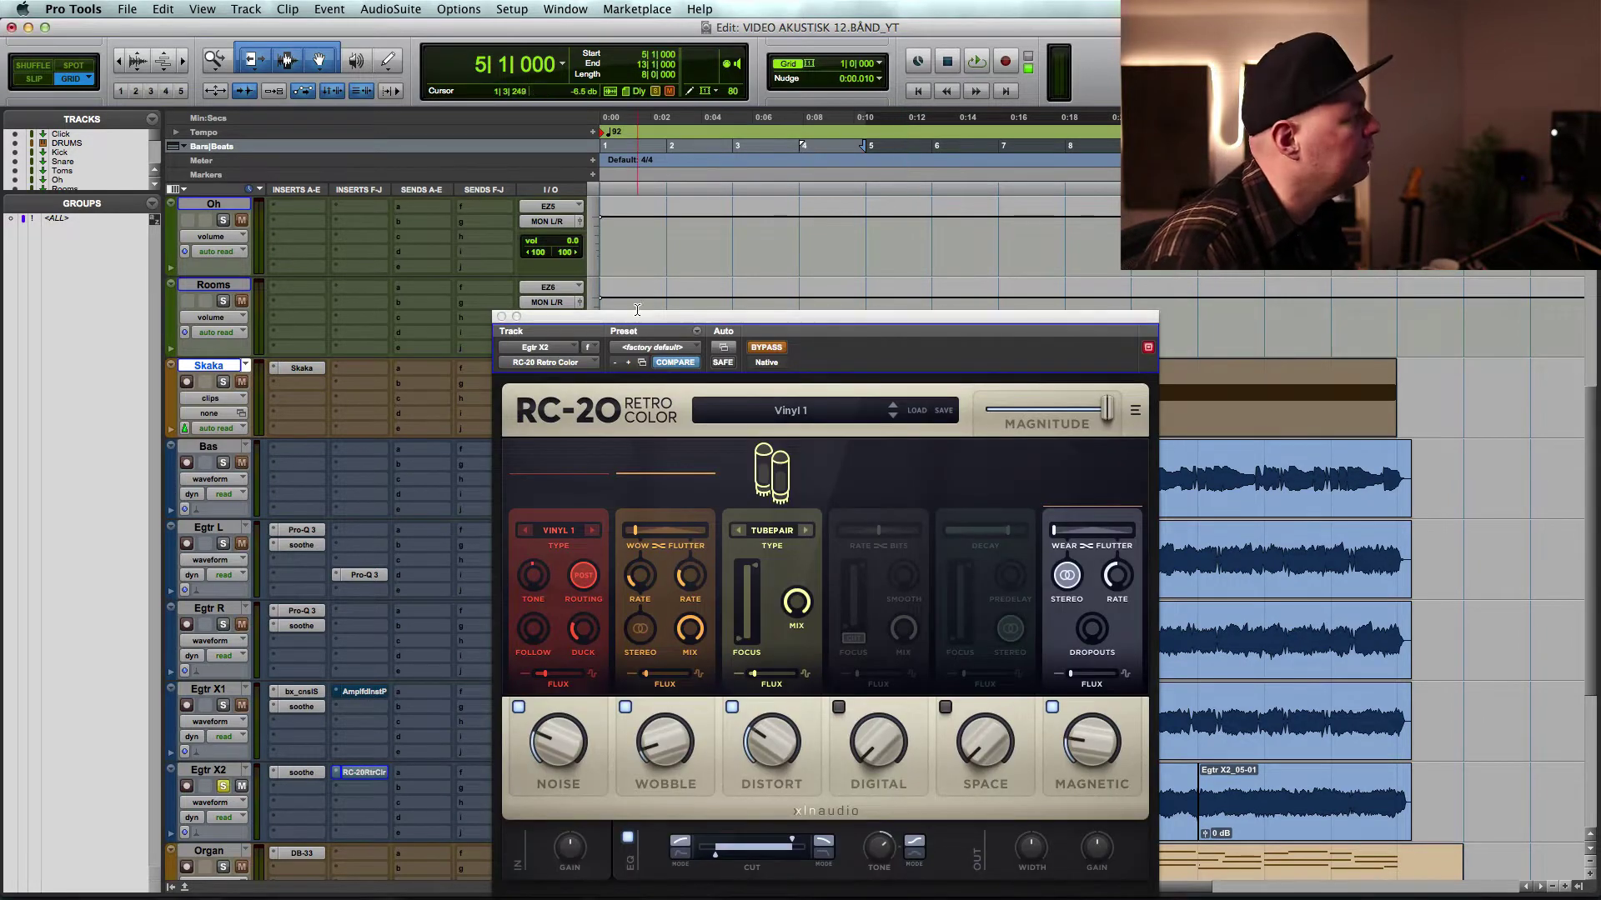
left_click_drag(637, 310, 737, 236)
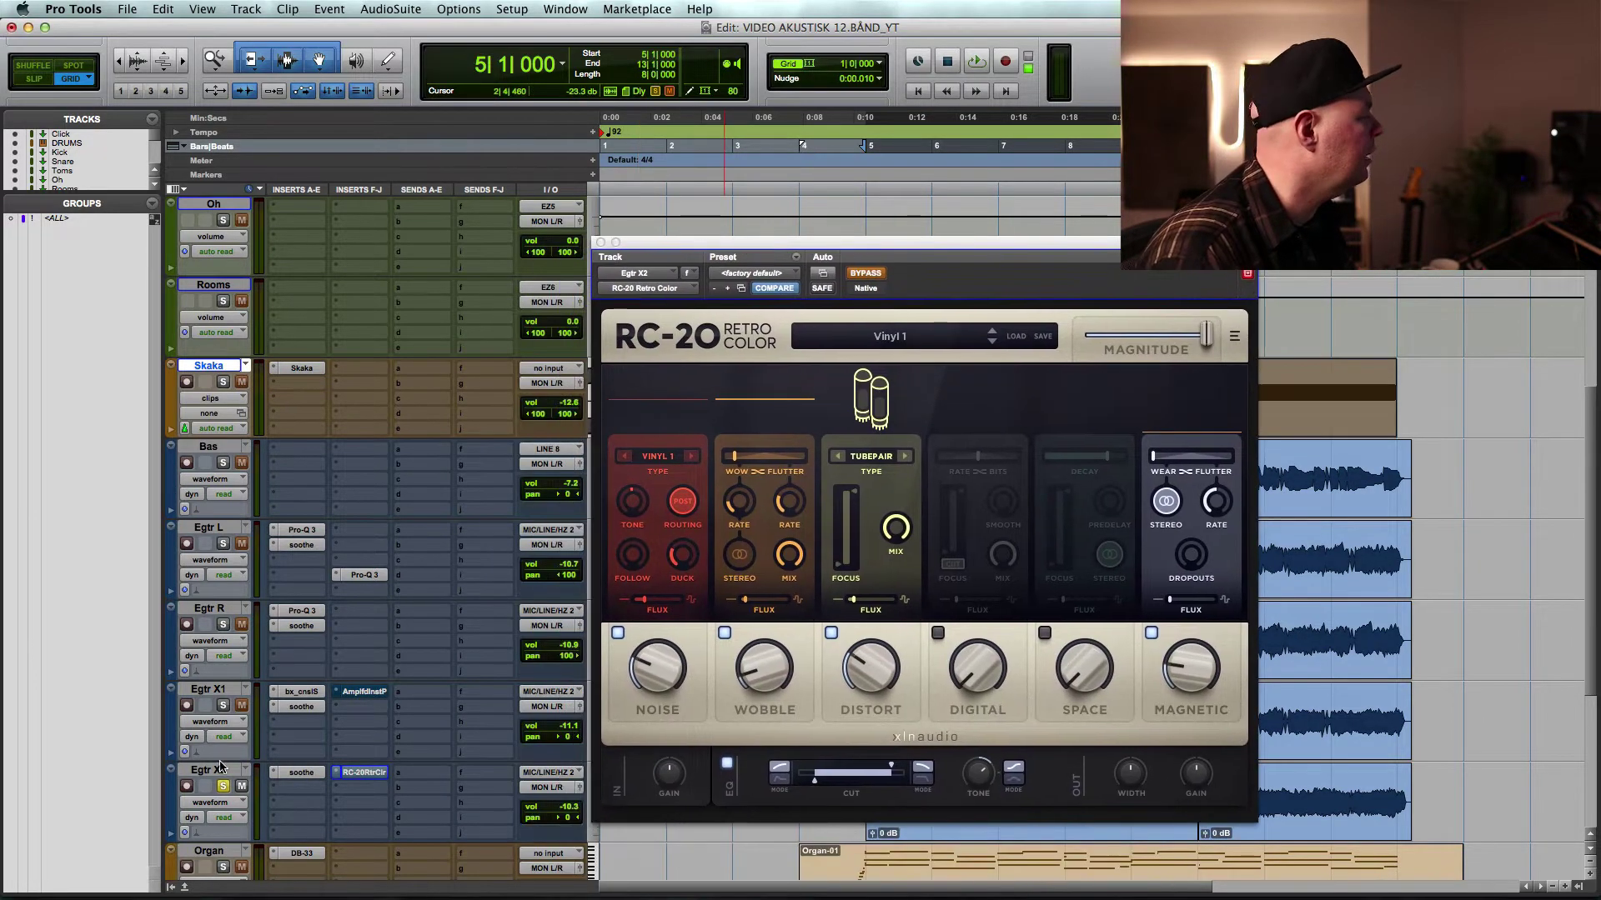
left_click(359, 774)
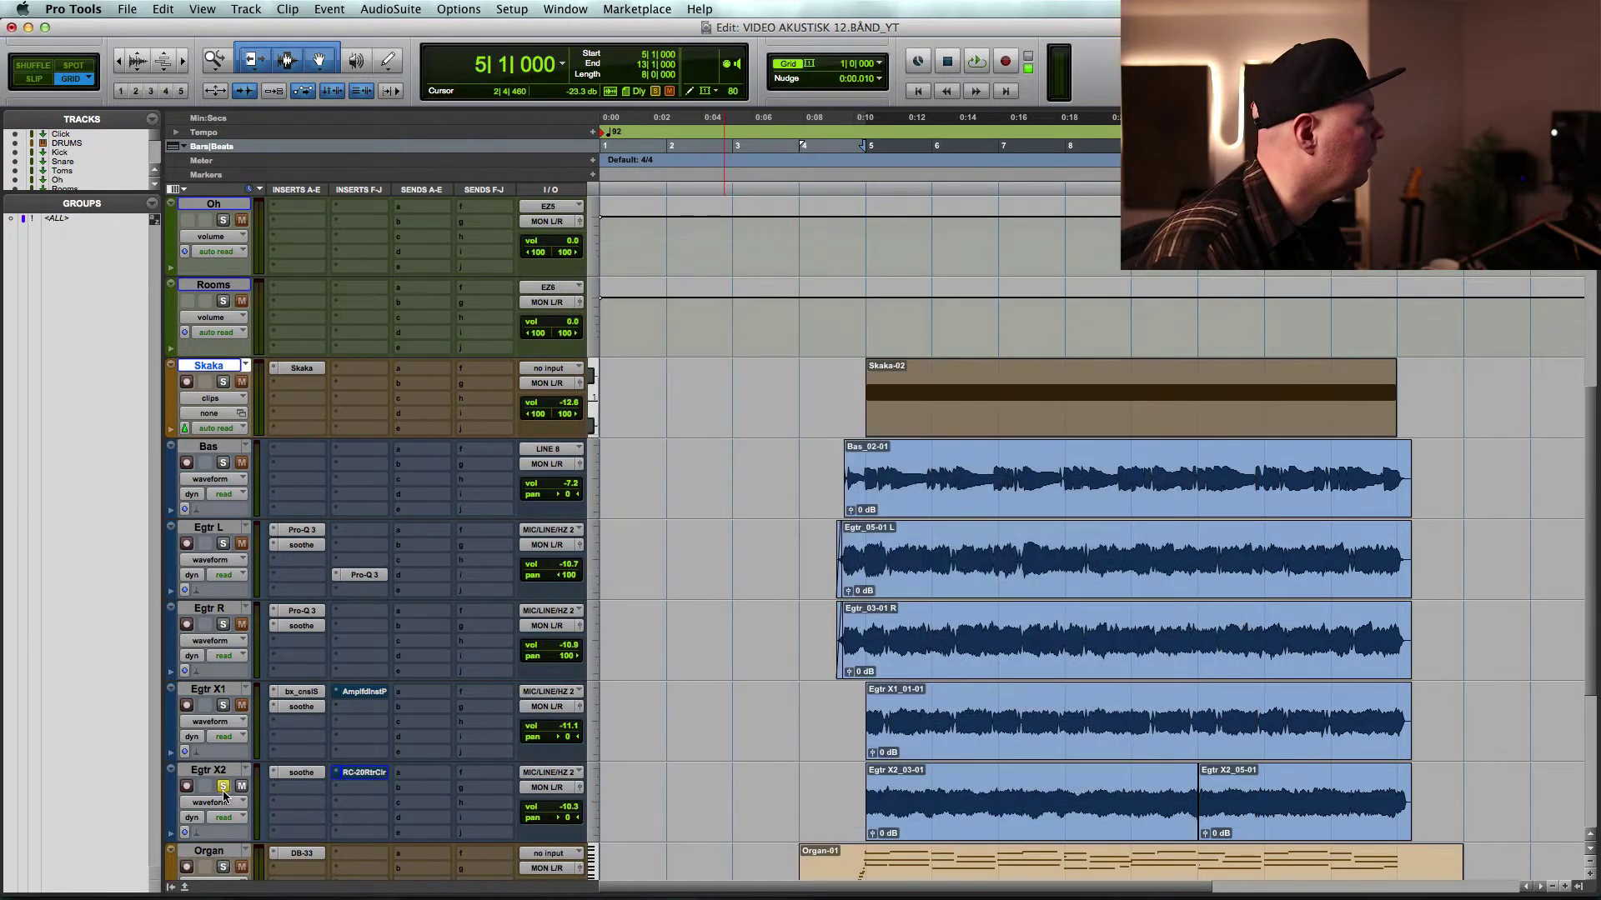
- Solo the Bas track and listen to it from bar 5
left_click(223, 464)
key("space")
key("space")
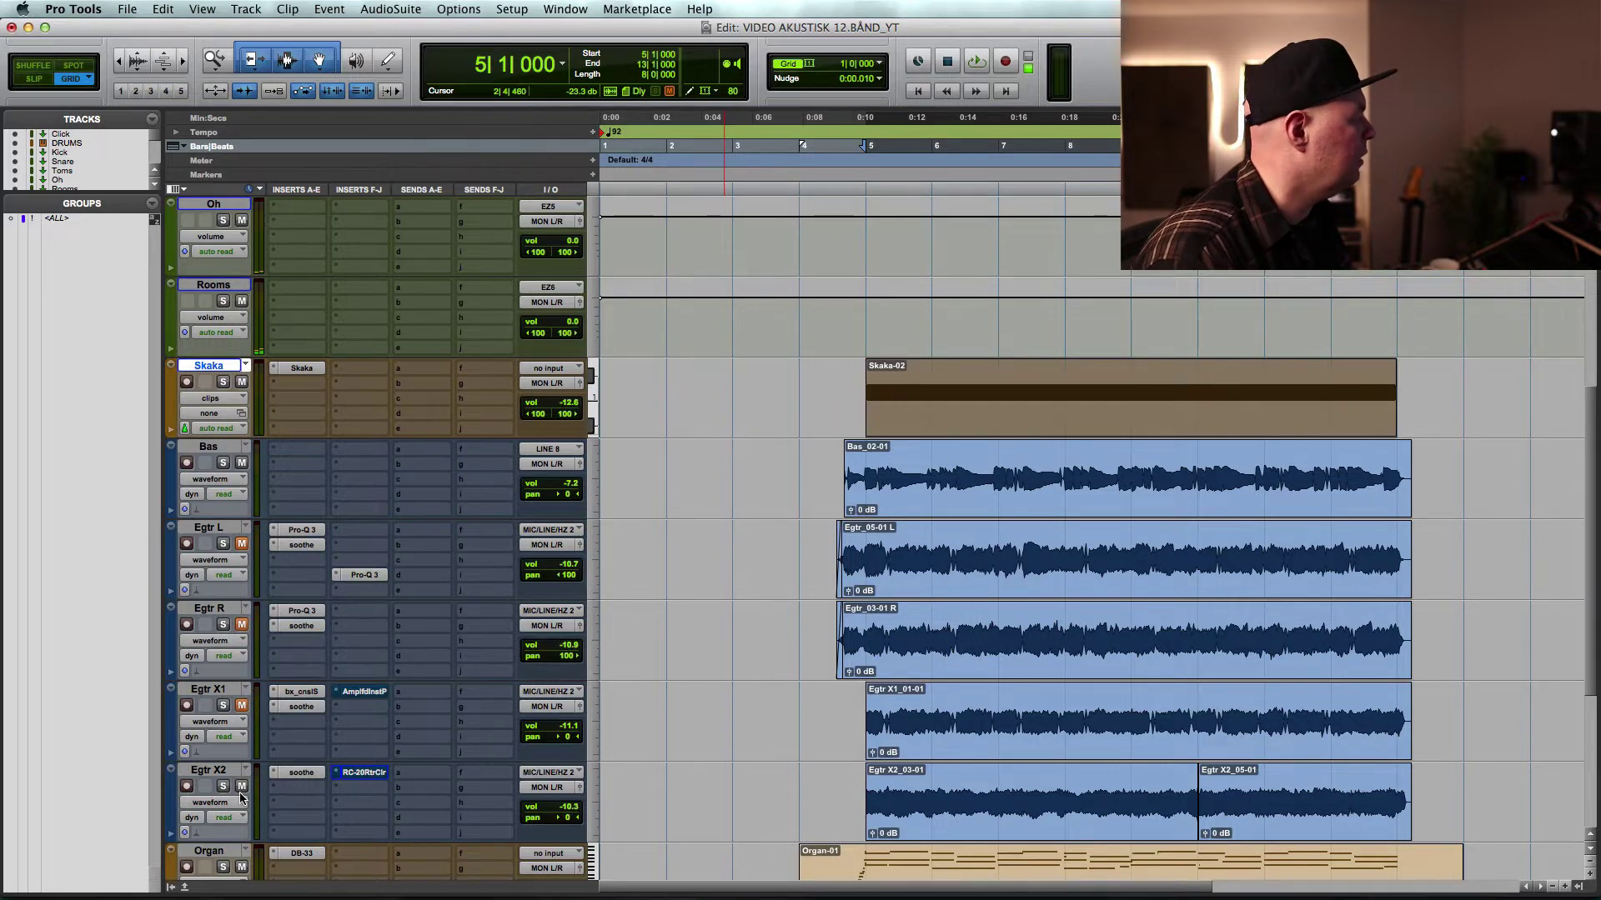
- Mute the Egtr L, Egtr R, Egtr X1 and Egtr X2 tracks and check the playback briefly
key("space")
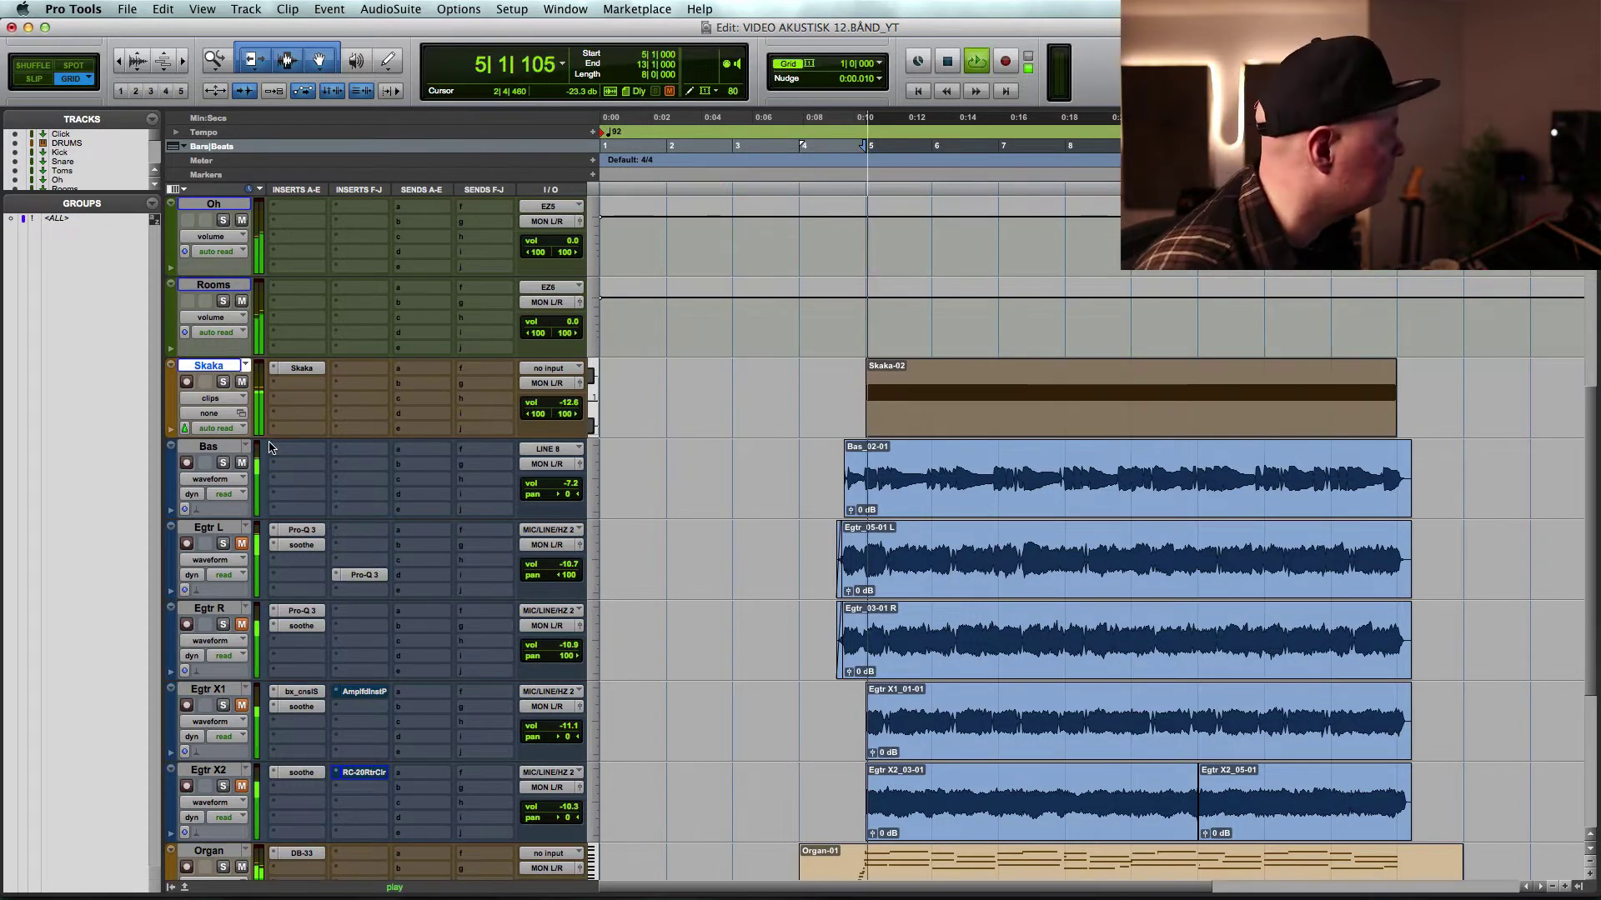
key("space")
scroll(272, 839, "down", 3)
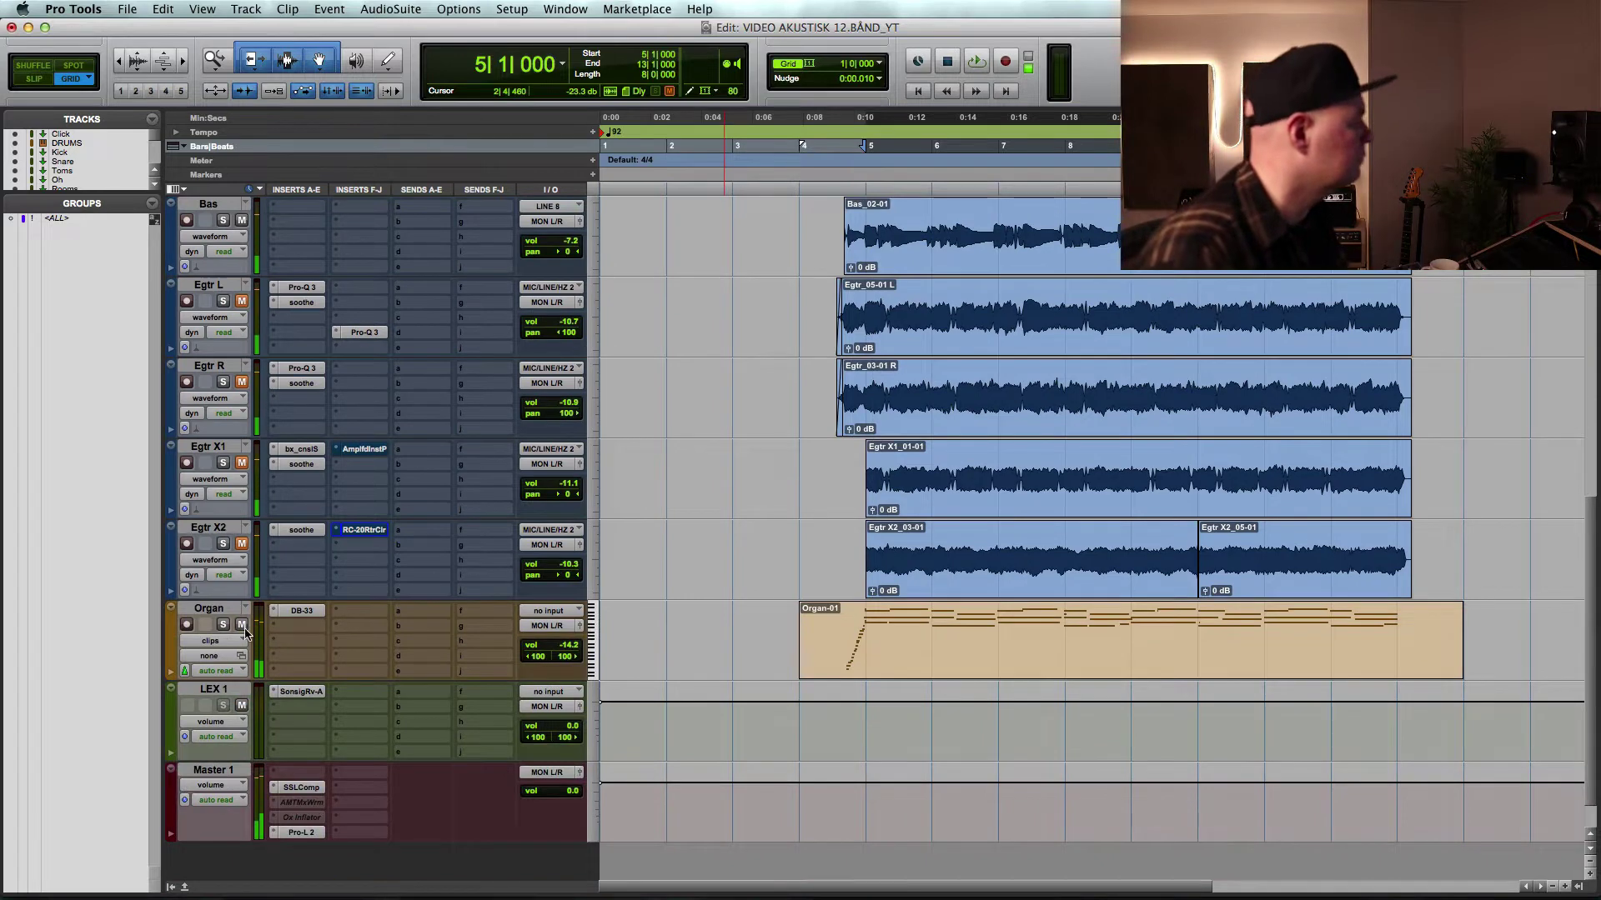
- Play the arrangement without the electric guitars from bar 5 and select only the Bas track
left_click(834, 194)
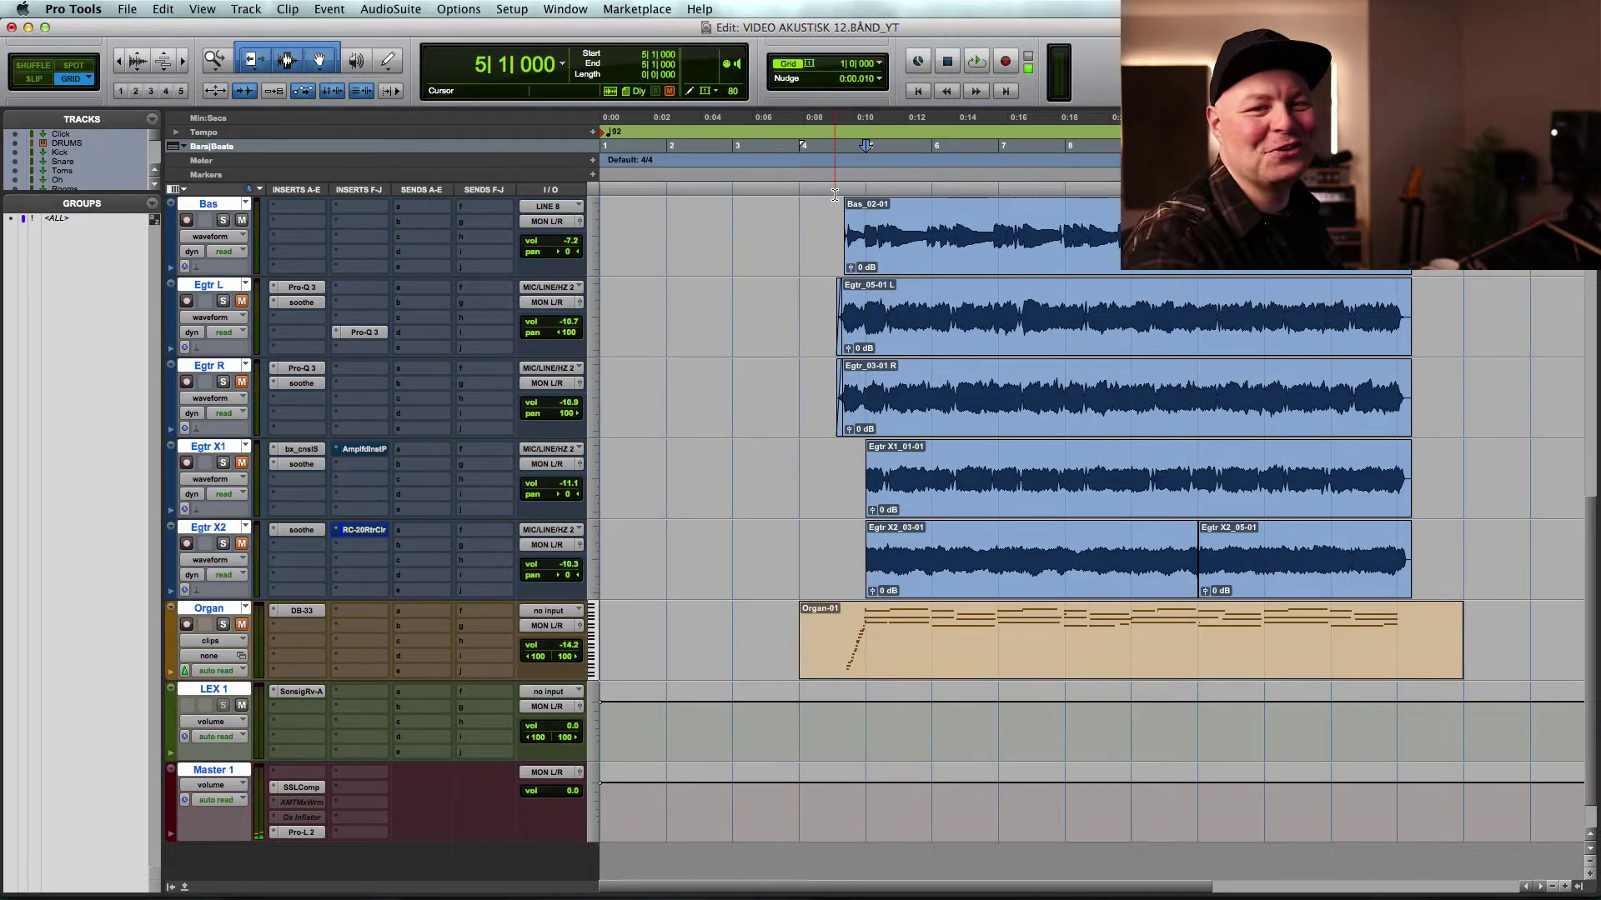
key("space")
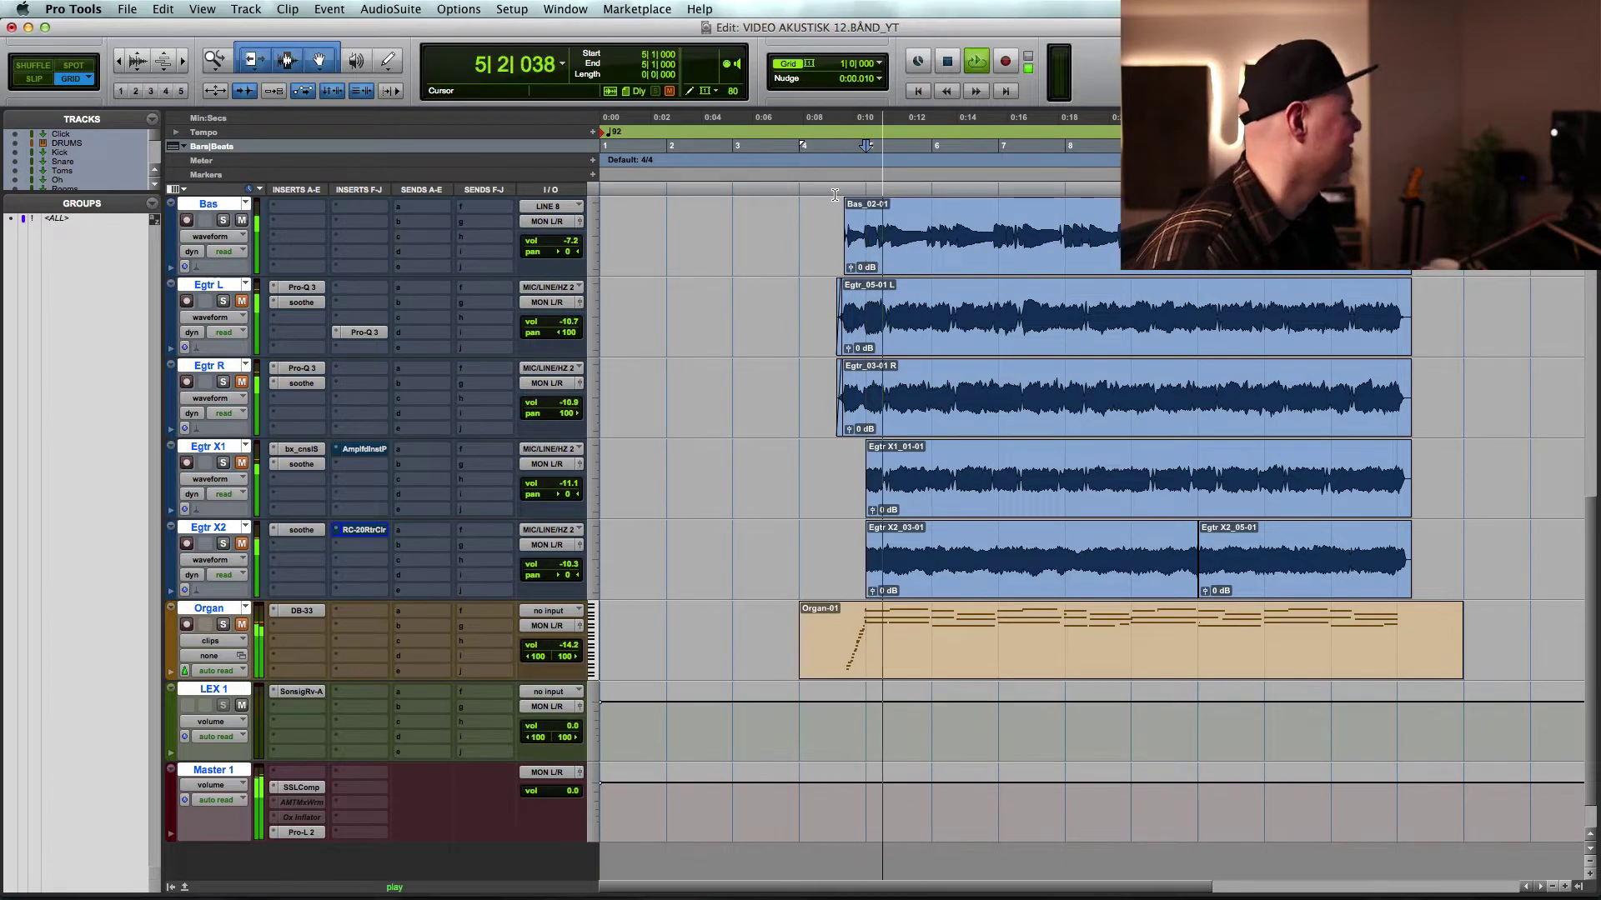
scroll(759, 459, "up", 6)
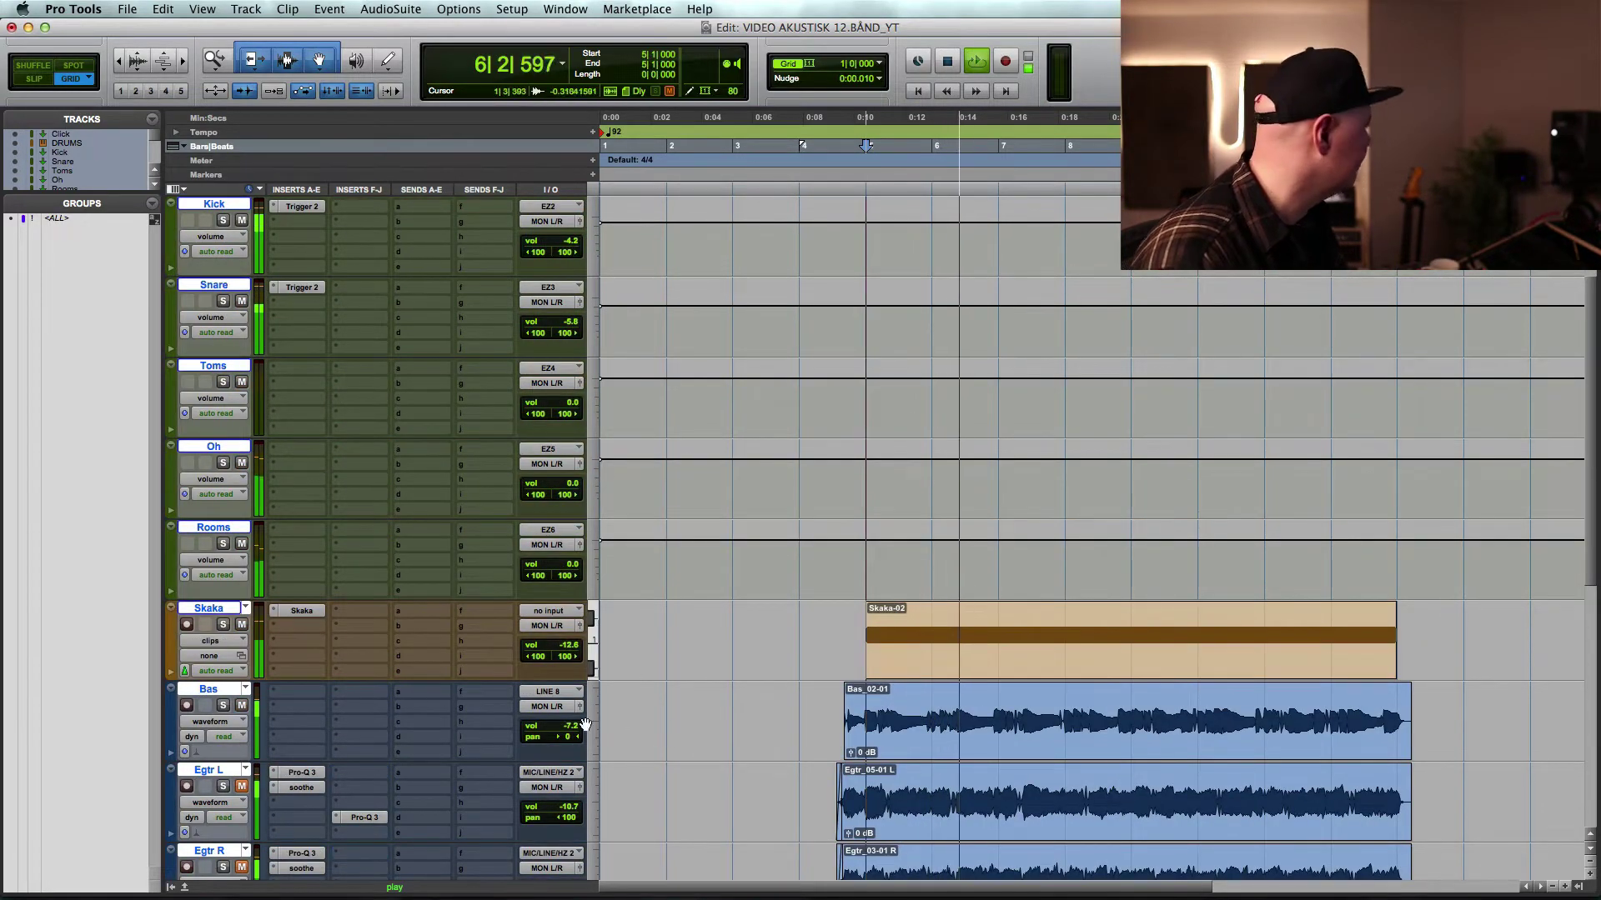
left_click(214, 690)
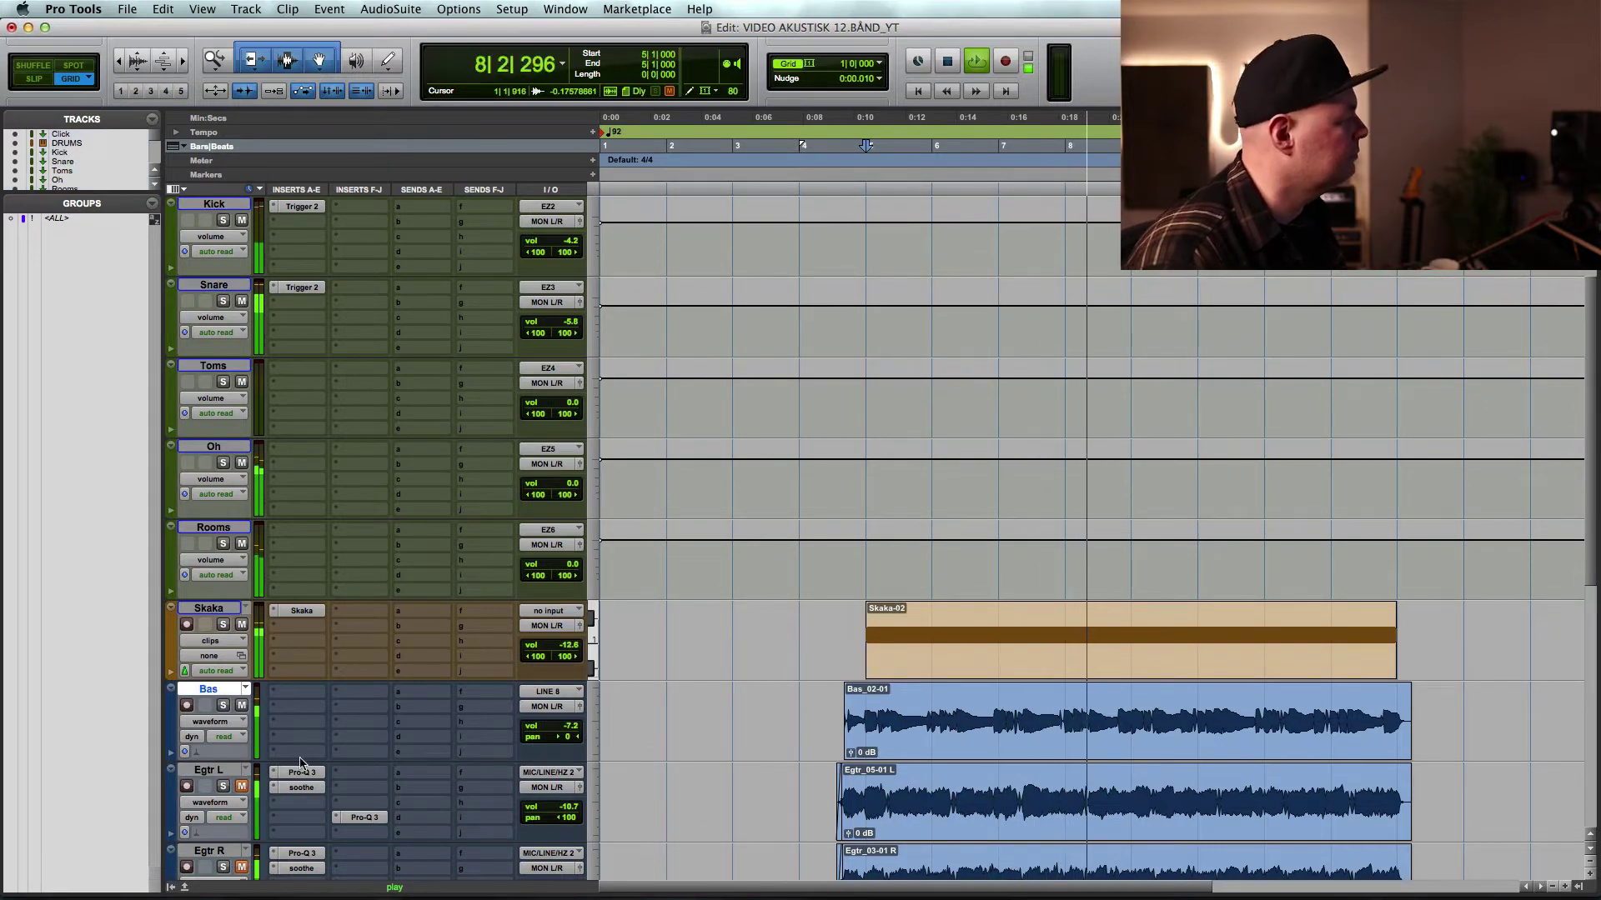
key("space")
- Solo the Egtr L and Egtr R tracks and listen to both guitars from bar 5
scroll(308, 732, "down", 3)
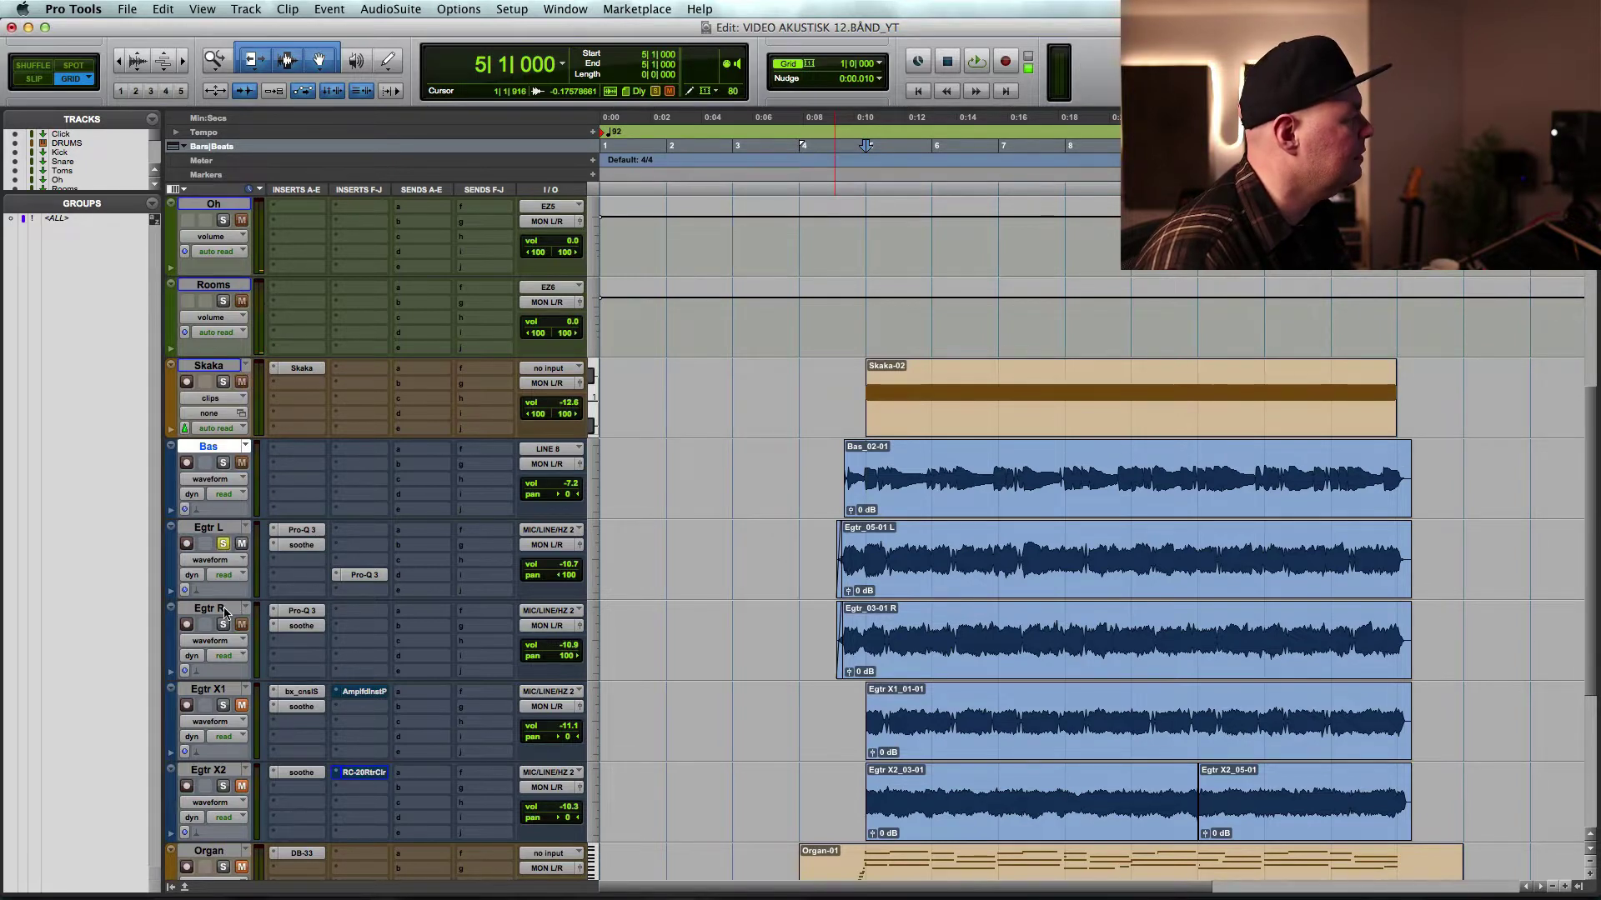
key("space")
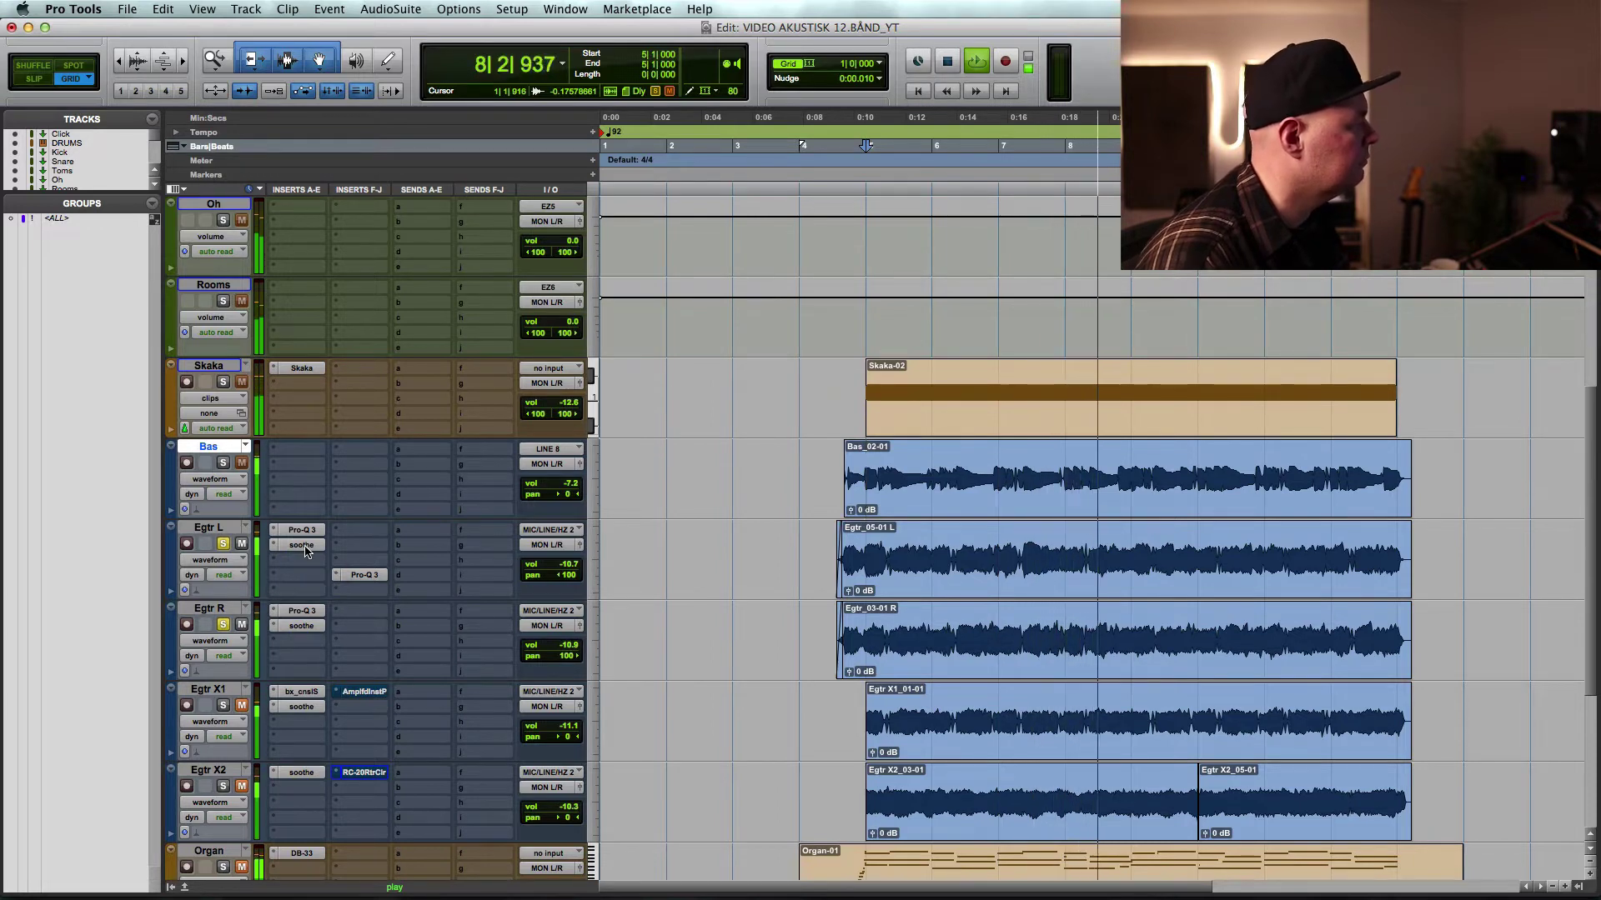
key("space")
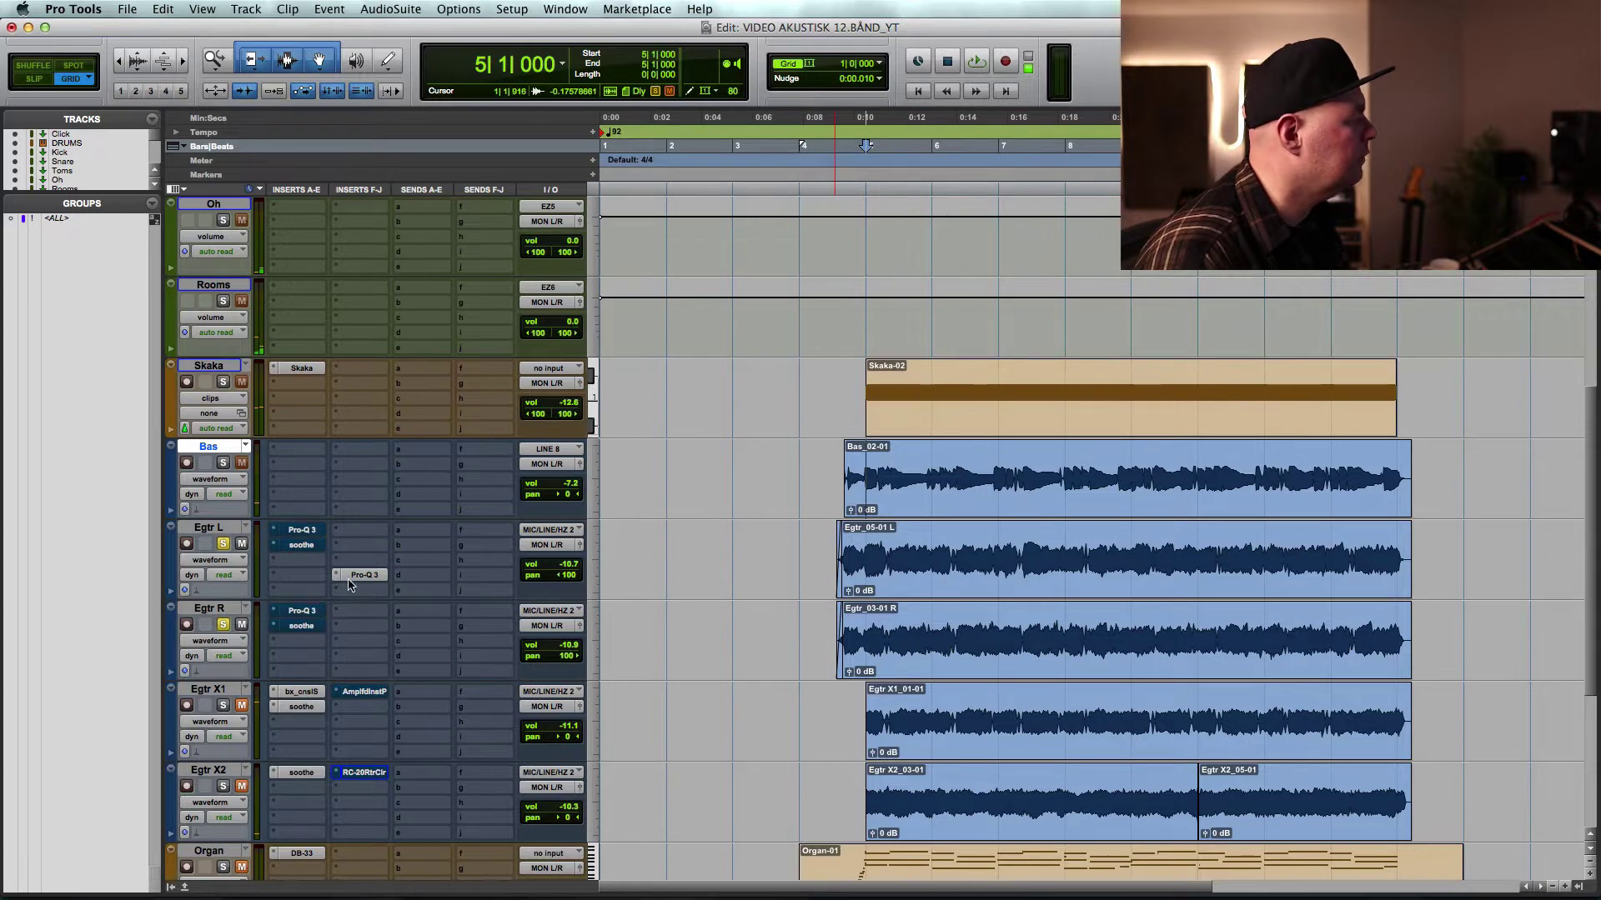
- With Pro-Q 3 and soothe bypassed on Egtr L and Egtr R, remove Egtr L's second Pro-Q 3 and listen from bar 5
left_click(334, 576)
left_click(368, 499)
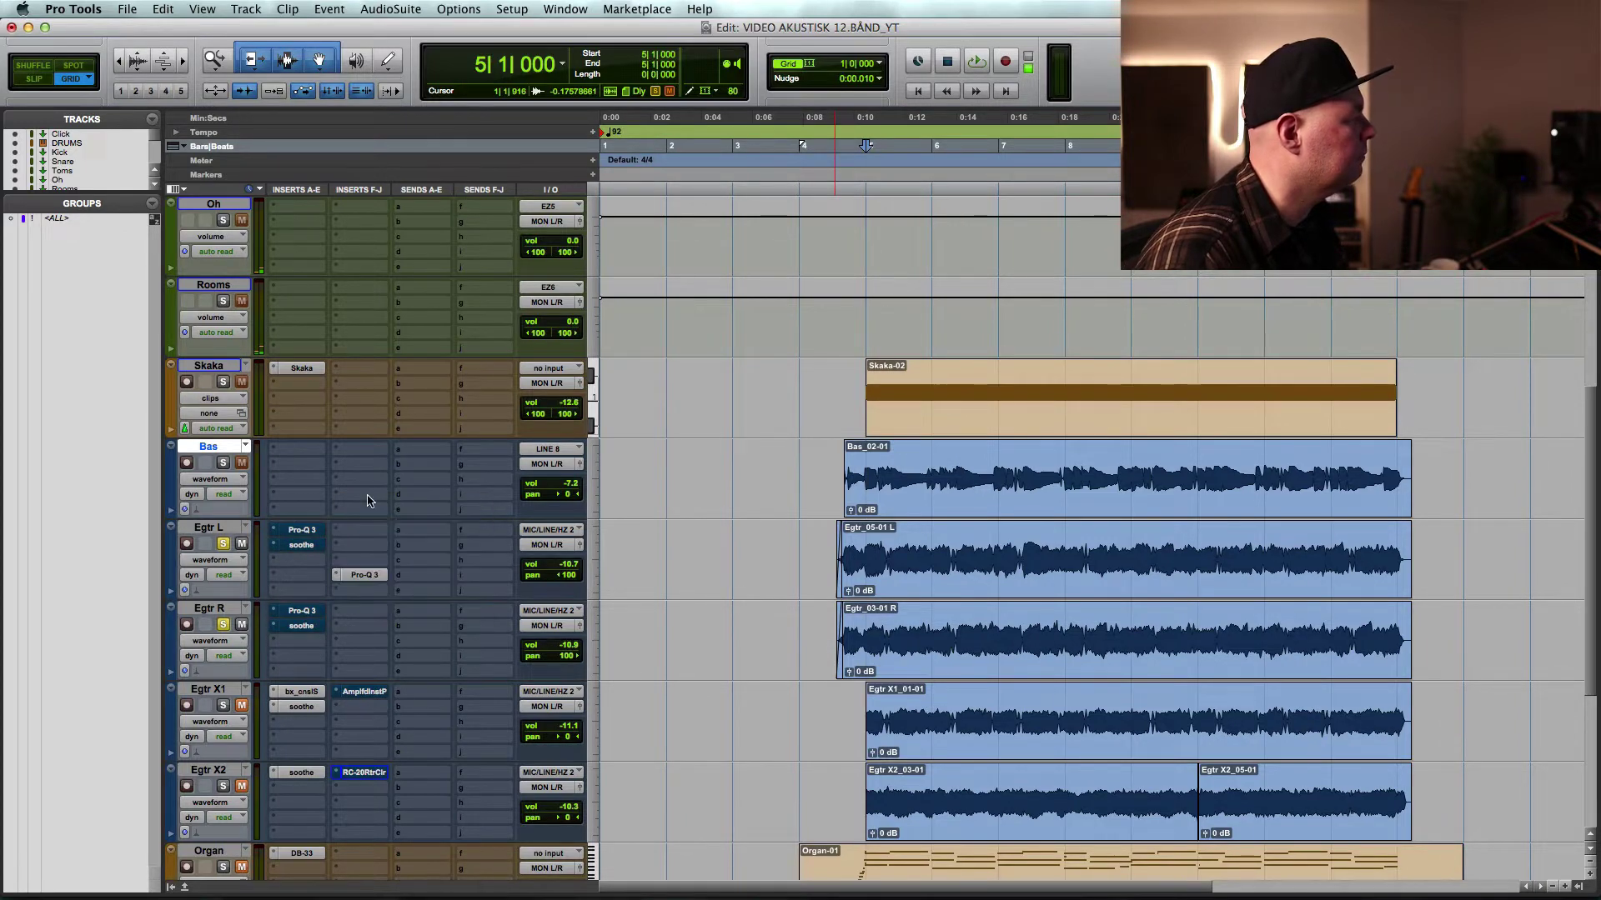
key("space")
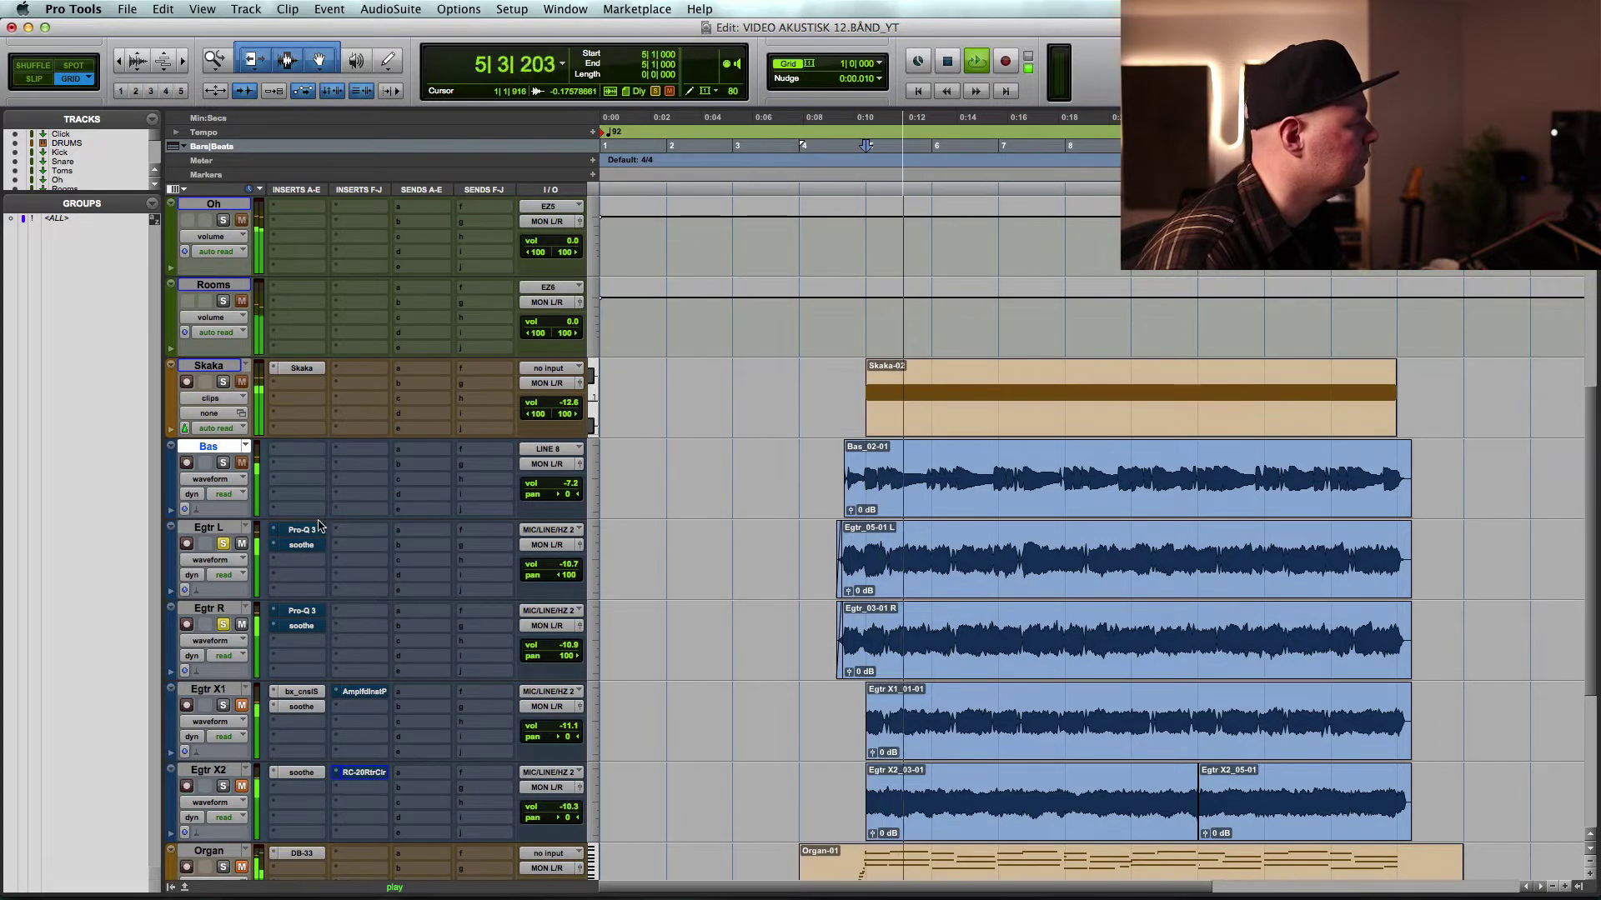
key("space")
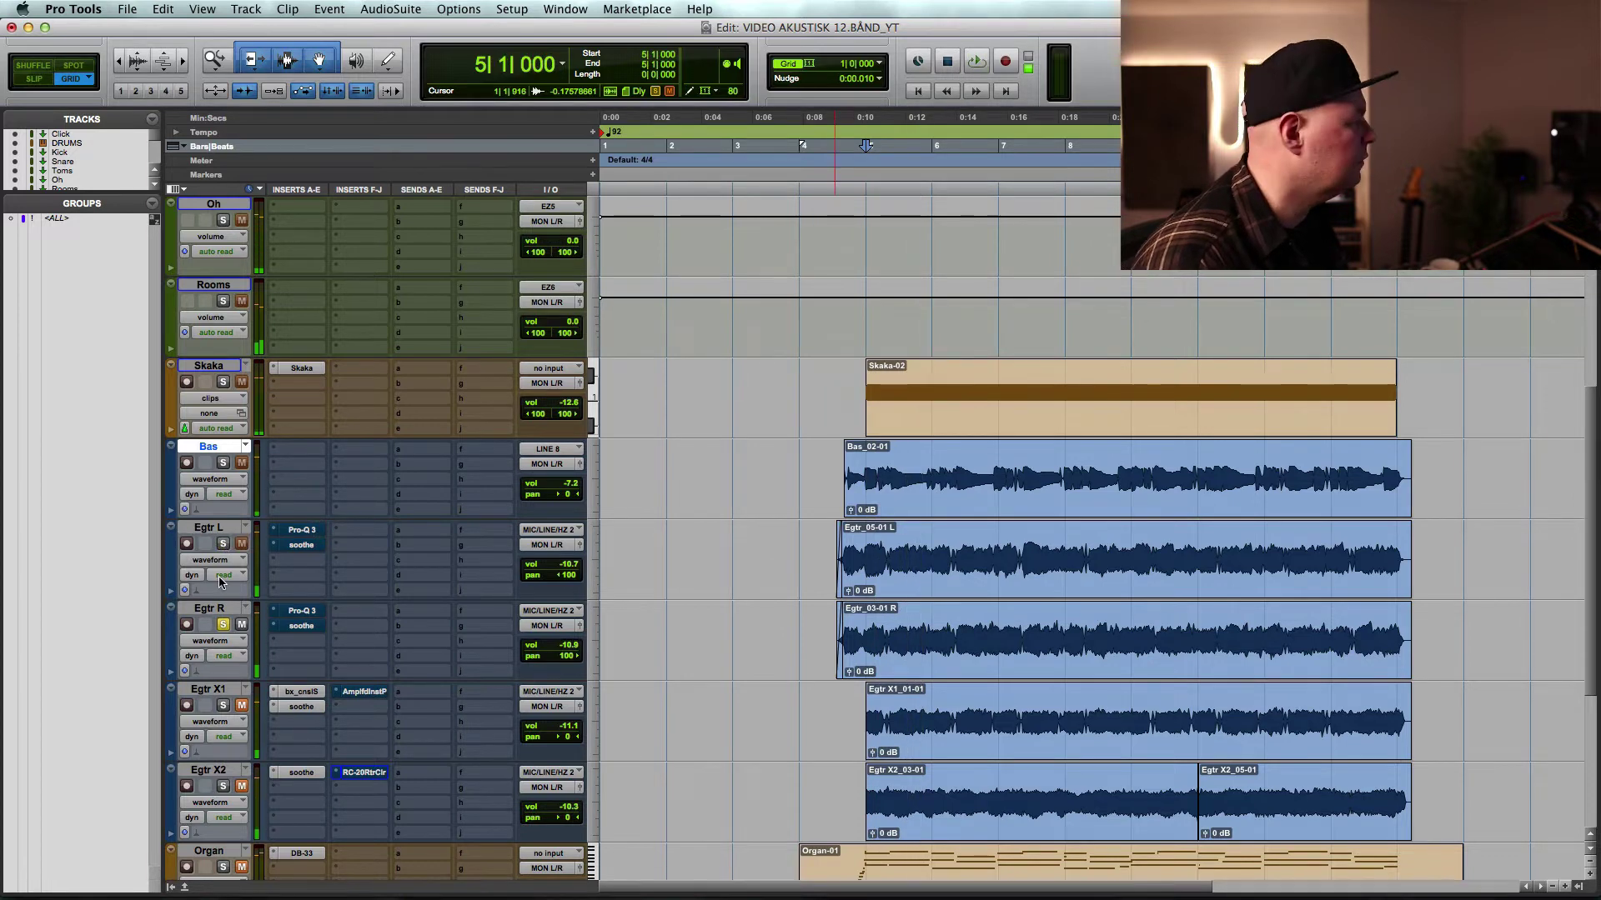
- During playback from bar 5, lower Egtr L's volume to -13.6 and Egtr R's volume to -14.5
key("space")
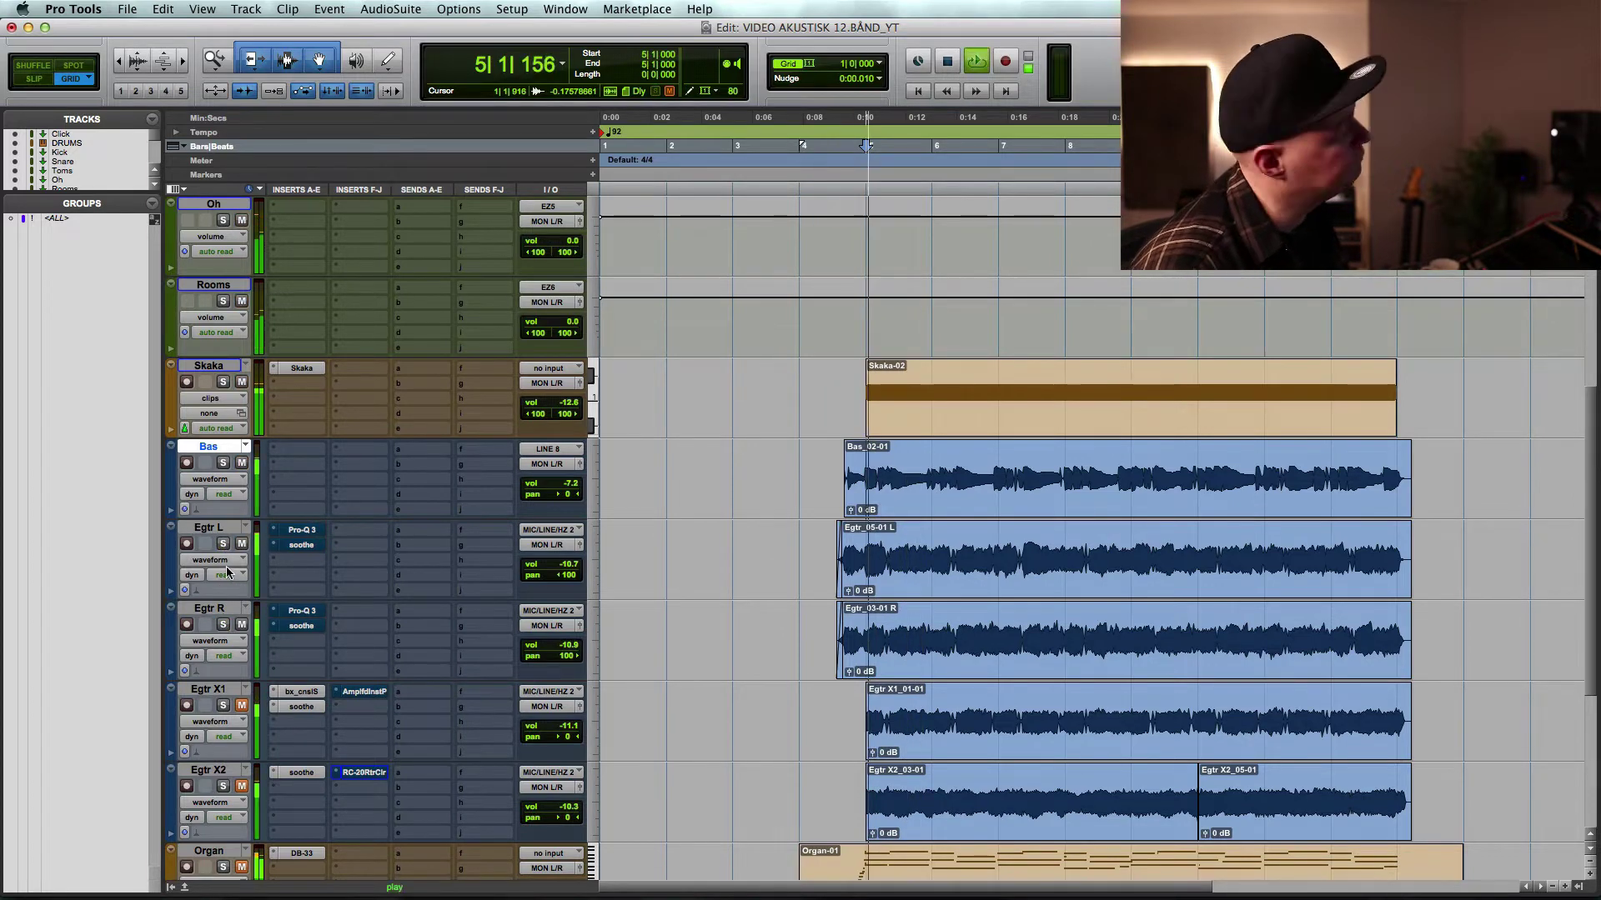
left_click(209, 526)
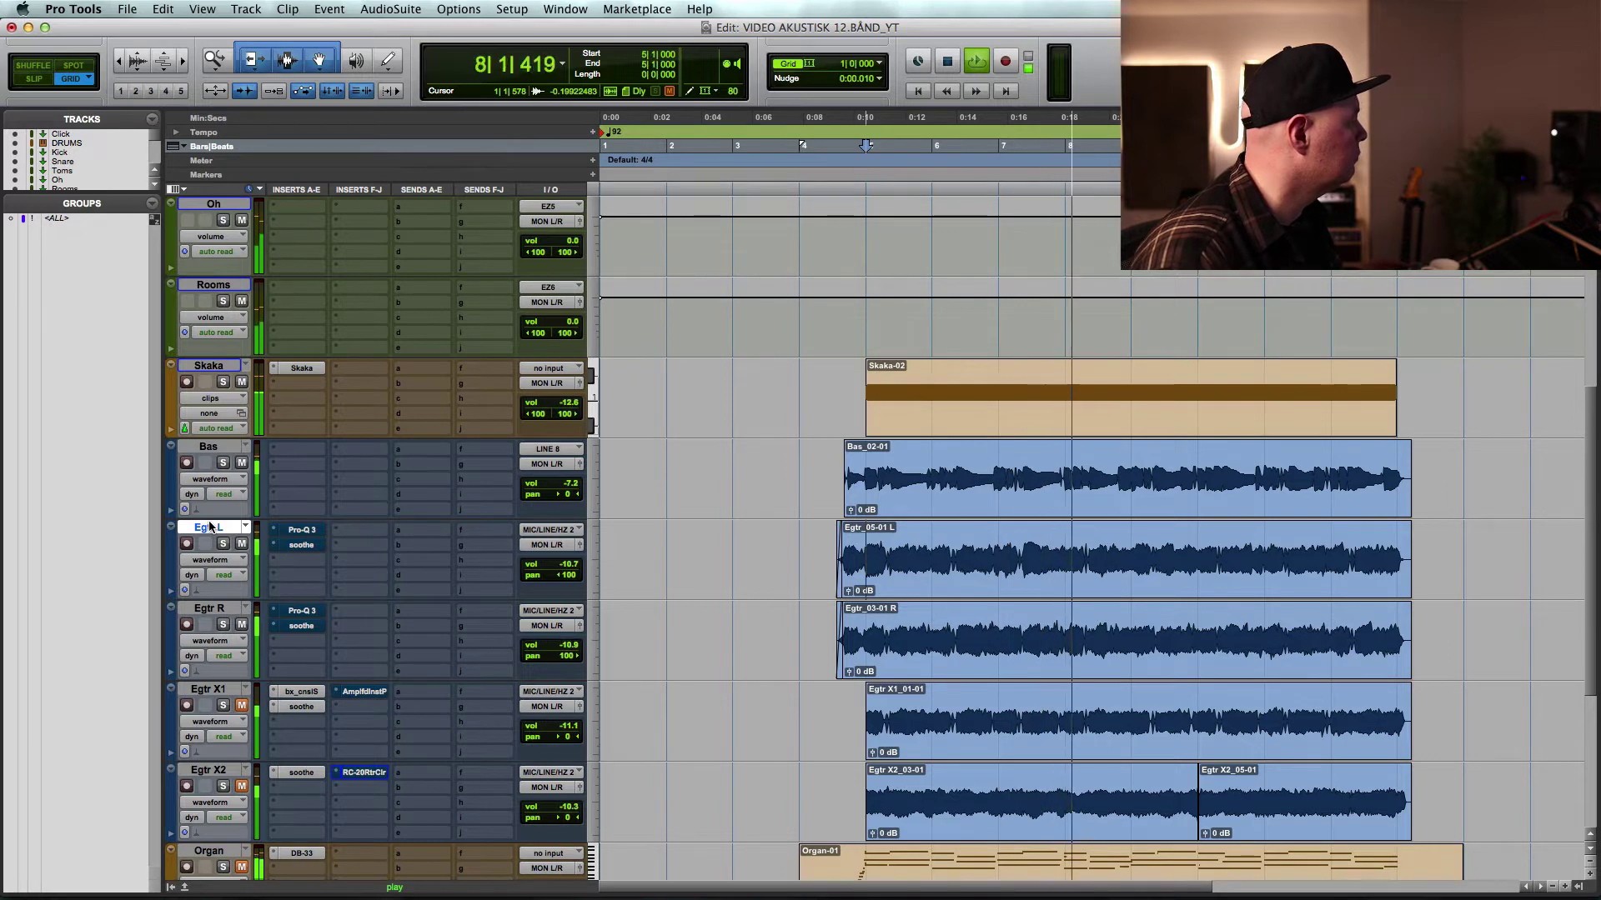
left_click(570, 566, "super")
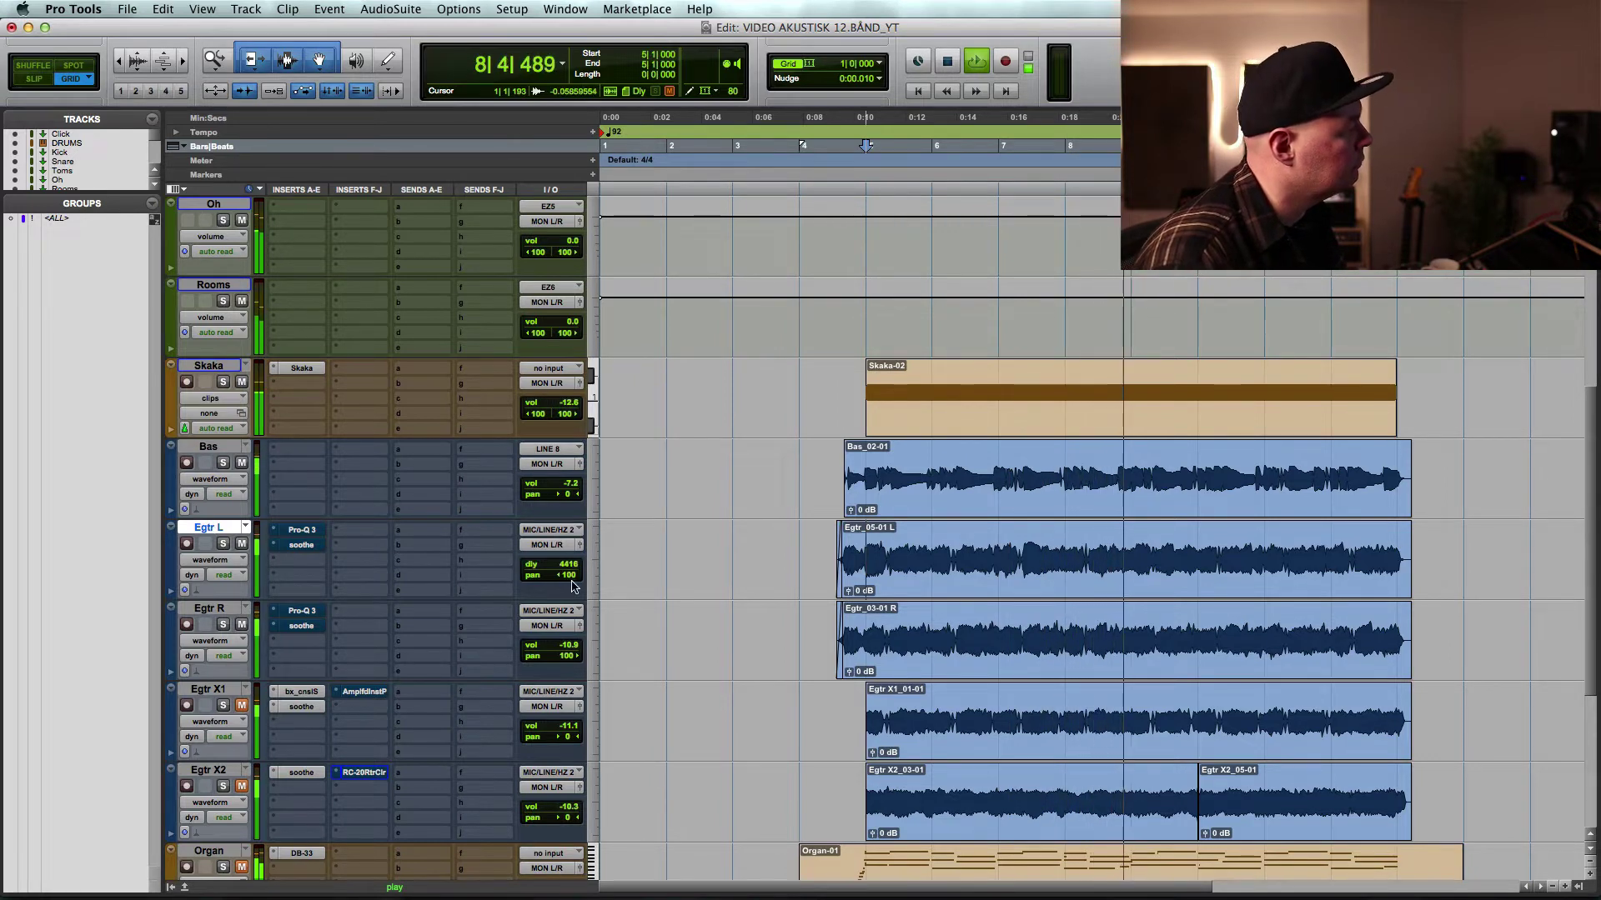
left_click_drag(569, 561, 570, 564)
left_click_drag(574, 648, 574, 663)
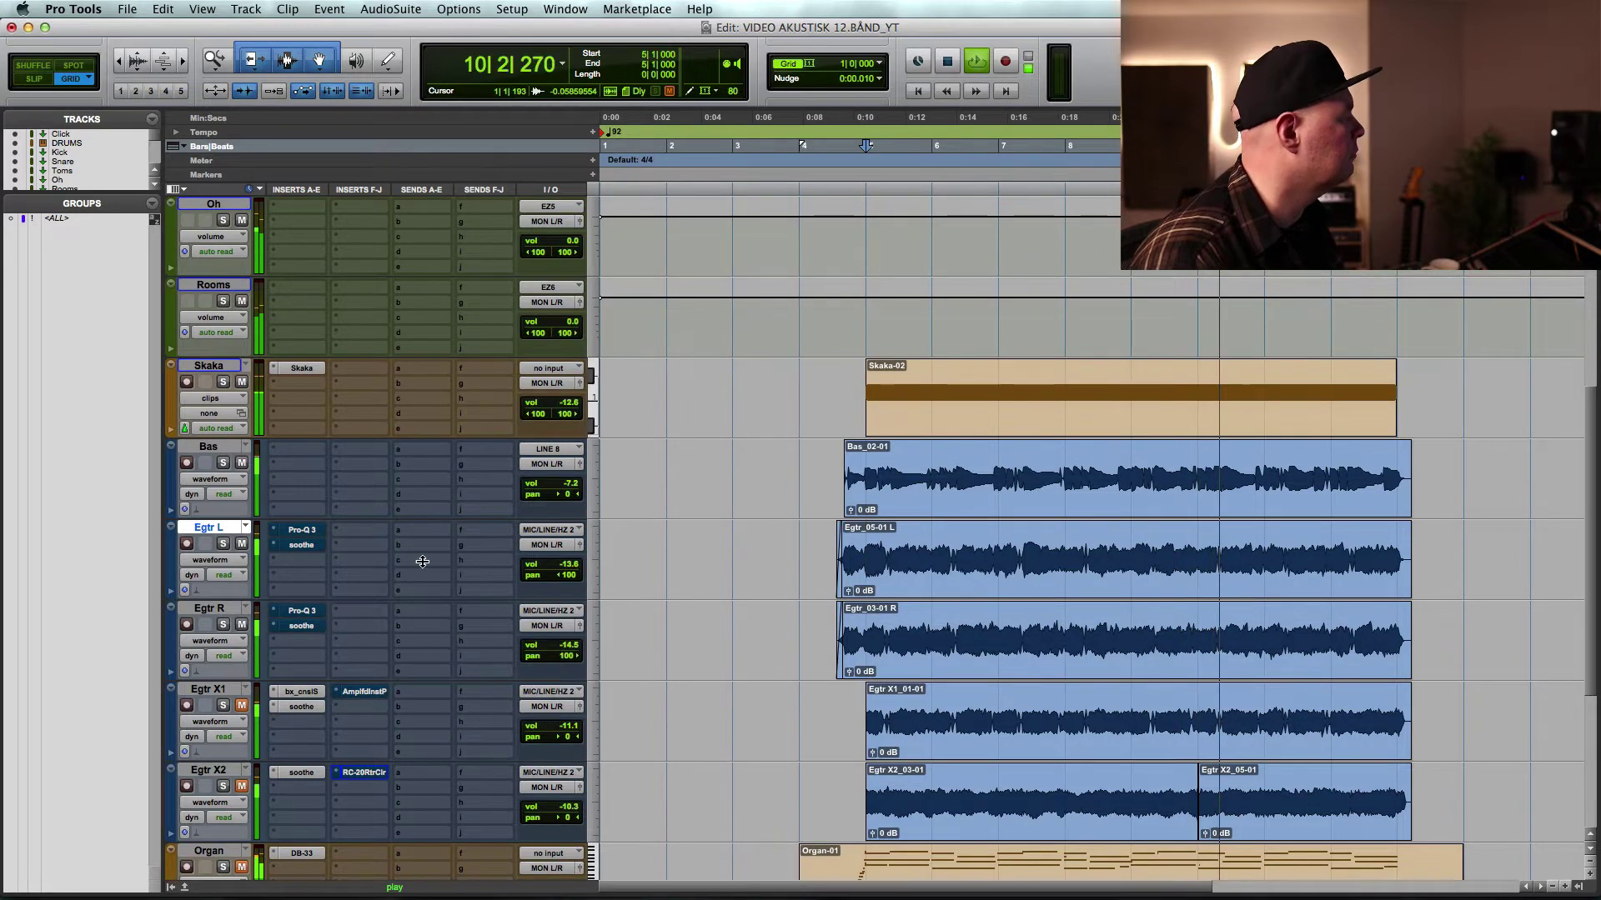
key("space")
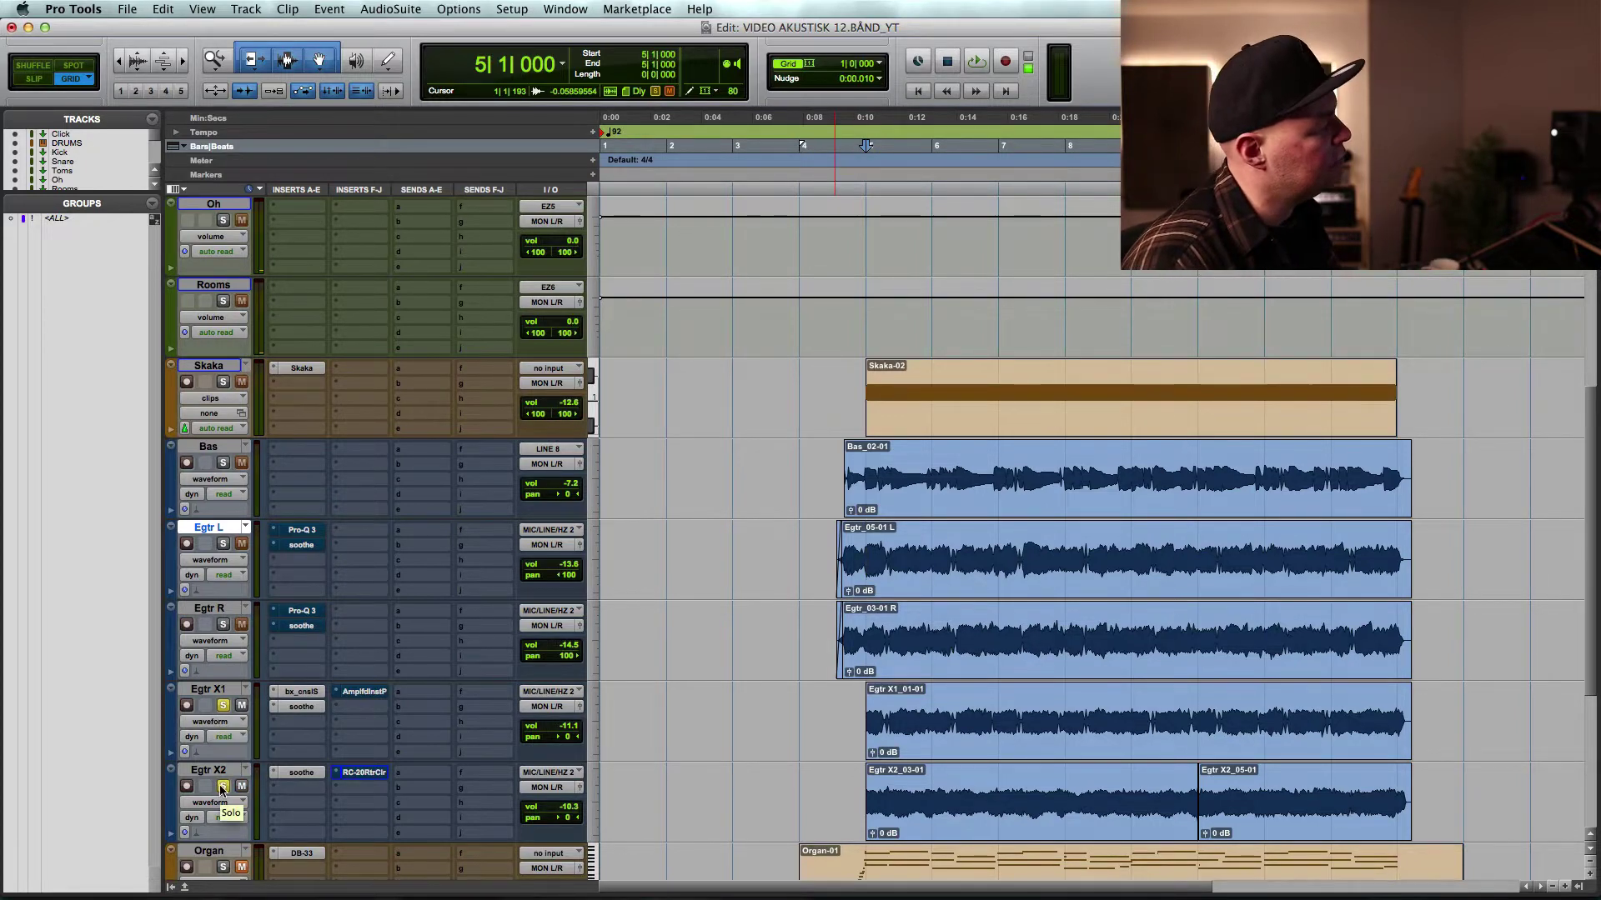
- Play the soloed Egtr X1 from bar 5 and set the LEX 1 track's input to Bus 1-2
key("space")
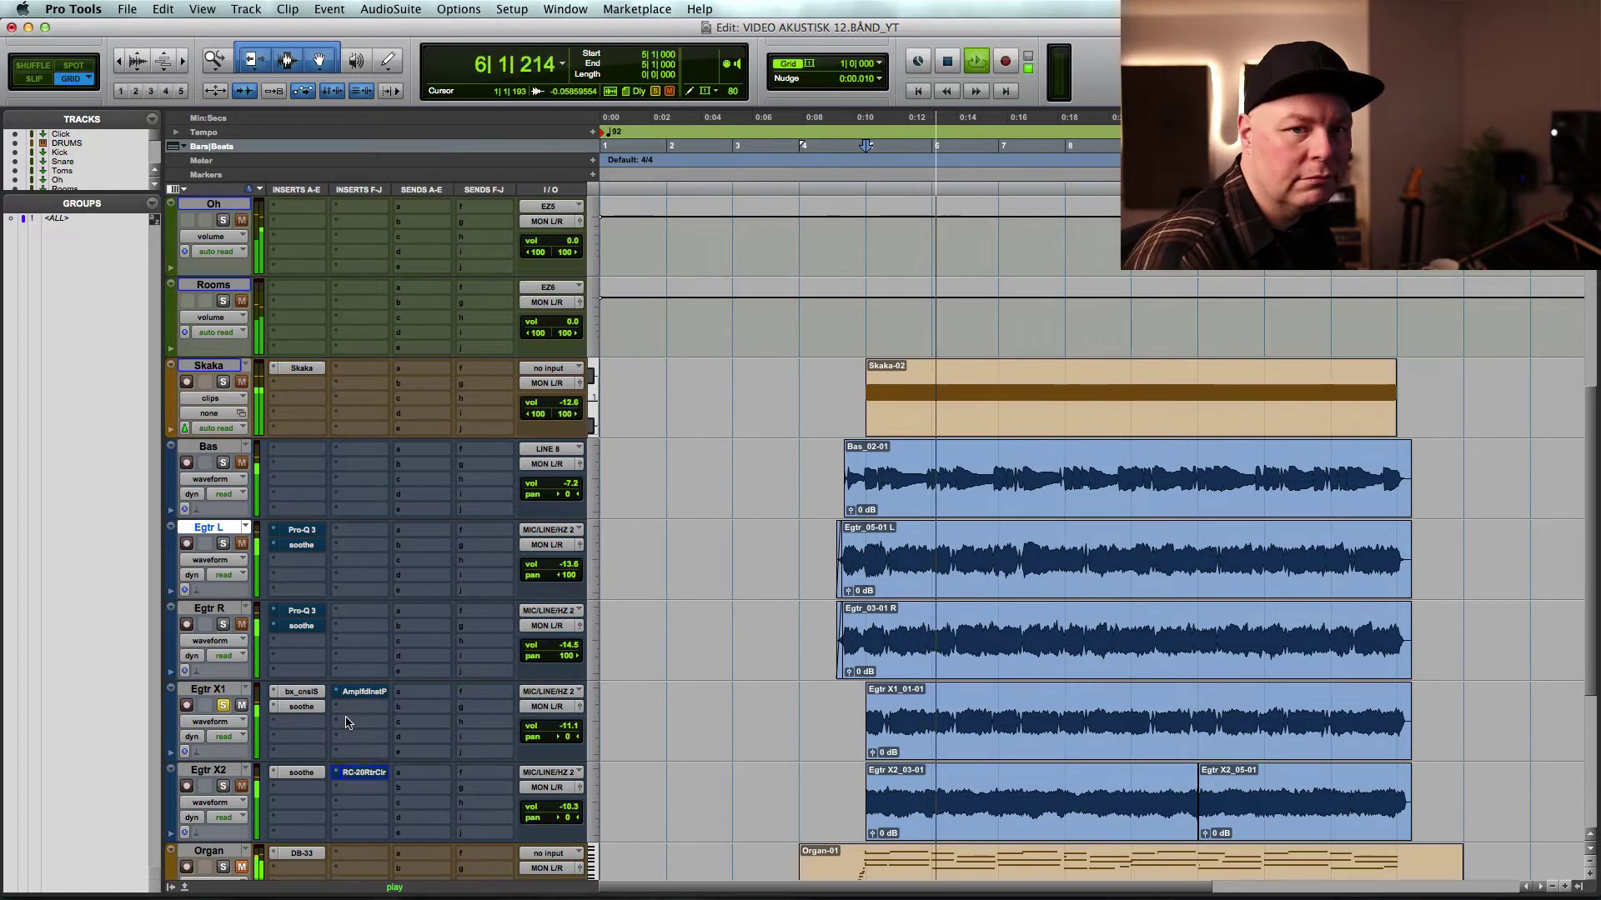
scroll(392, 676, "down", 2)
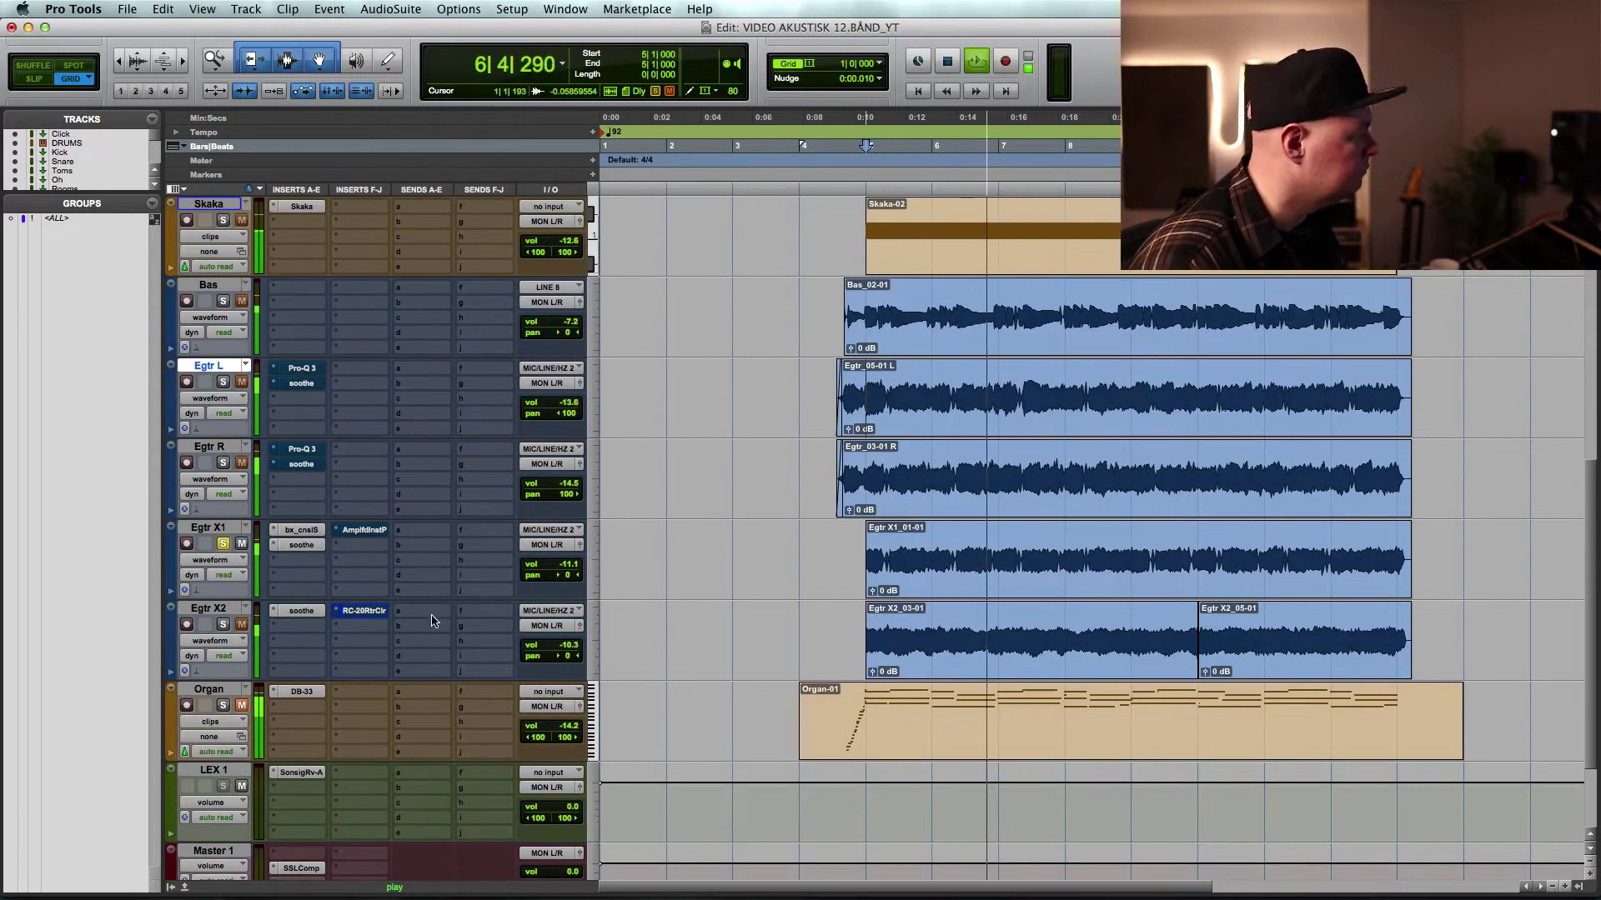
left_click(556, 775)
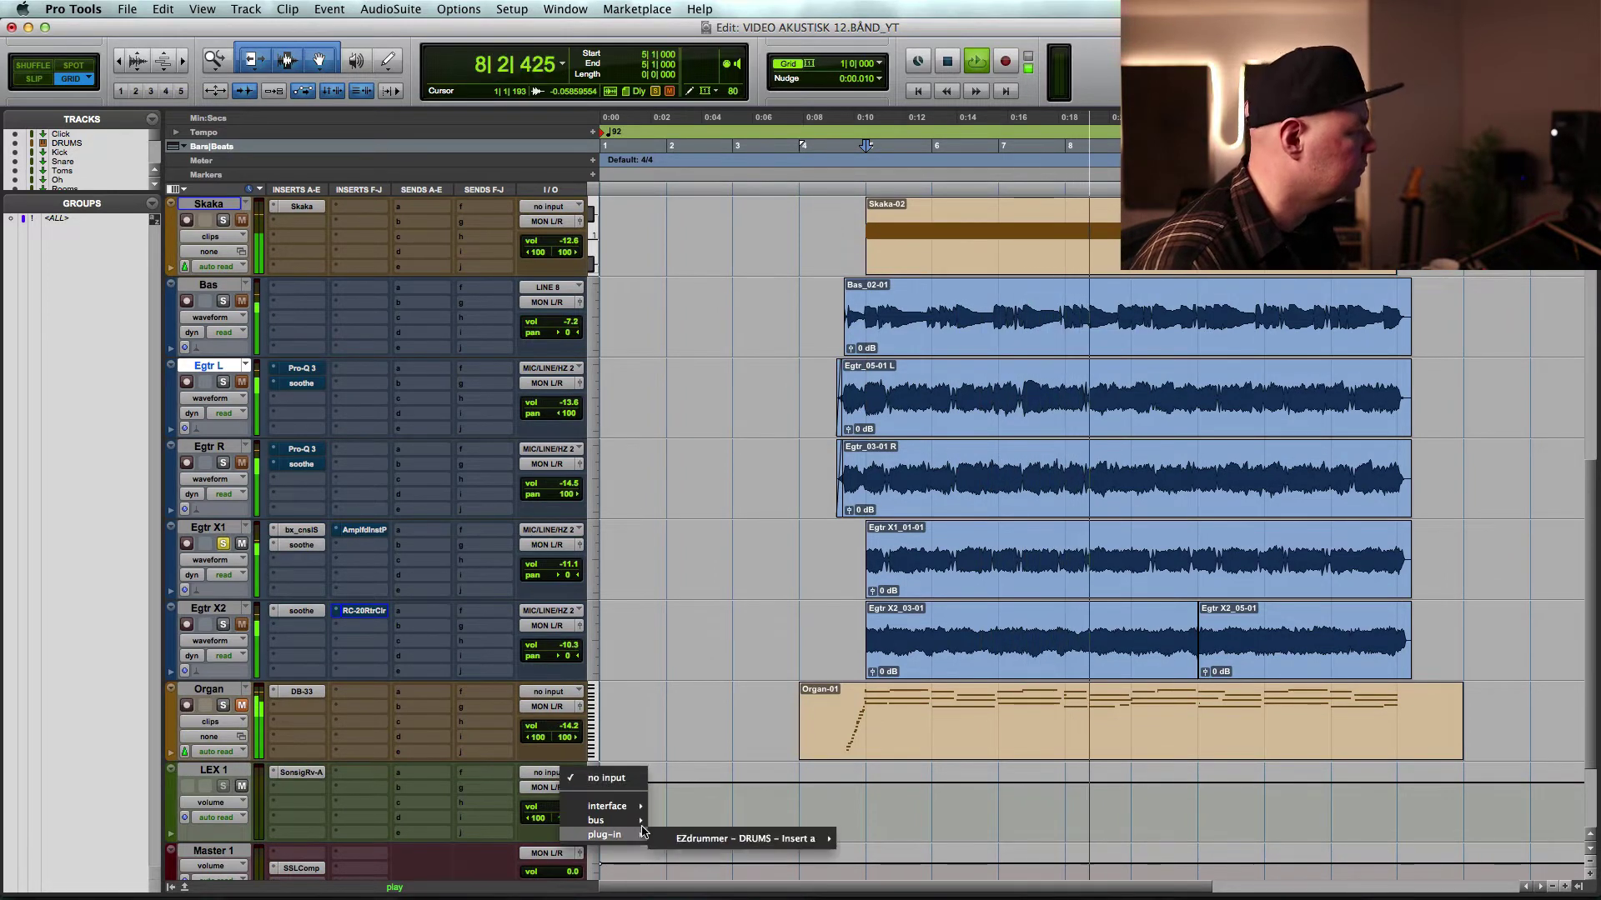
mouse_move(596, 820)
left_click(704, 17)
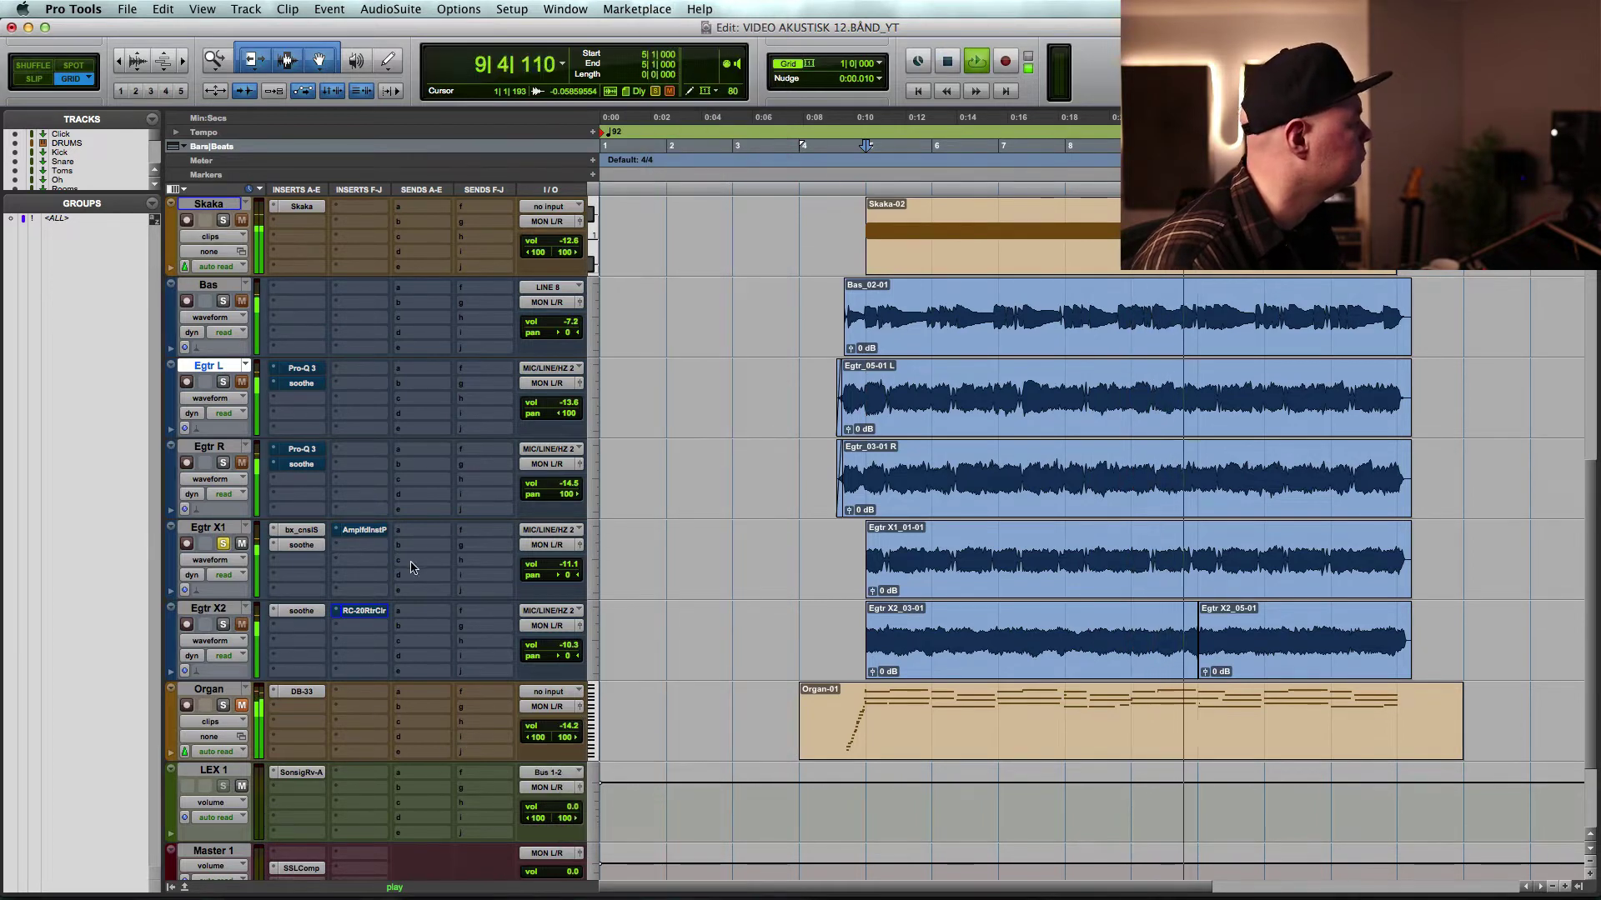
- Stop playback and add a send from Egtr X1 to the stereo Bus 1-2
key("space")
left_click(423, 532)
mouse_move(472, 579)
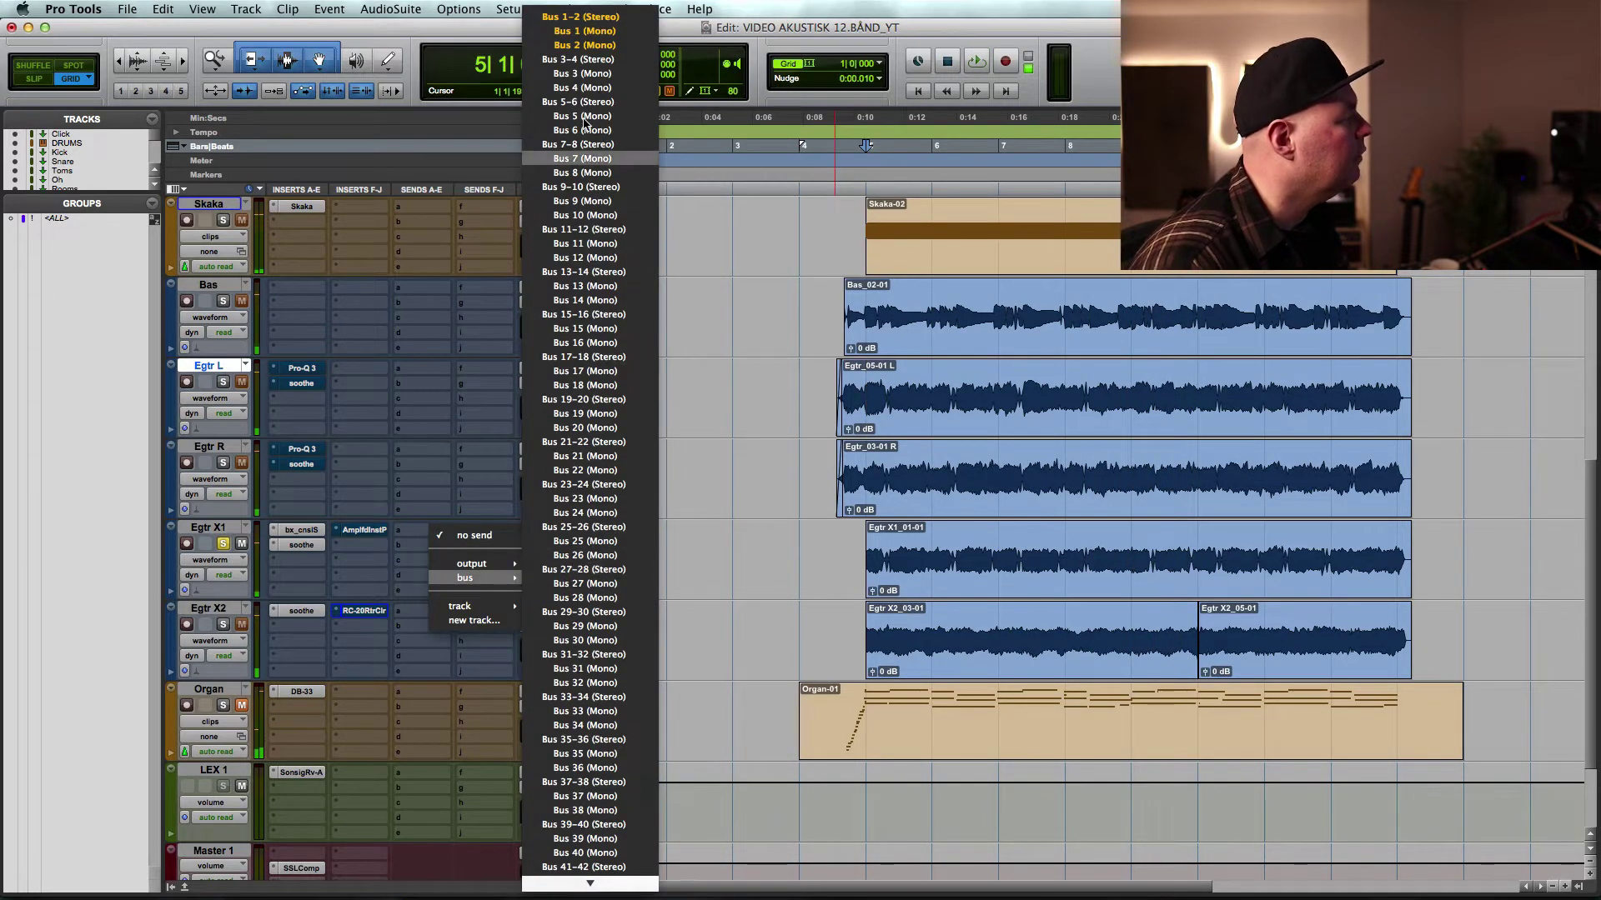
left_click(592, 15)
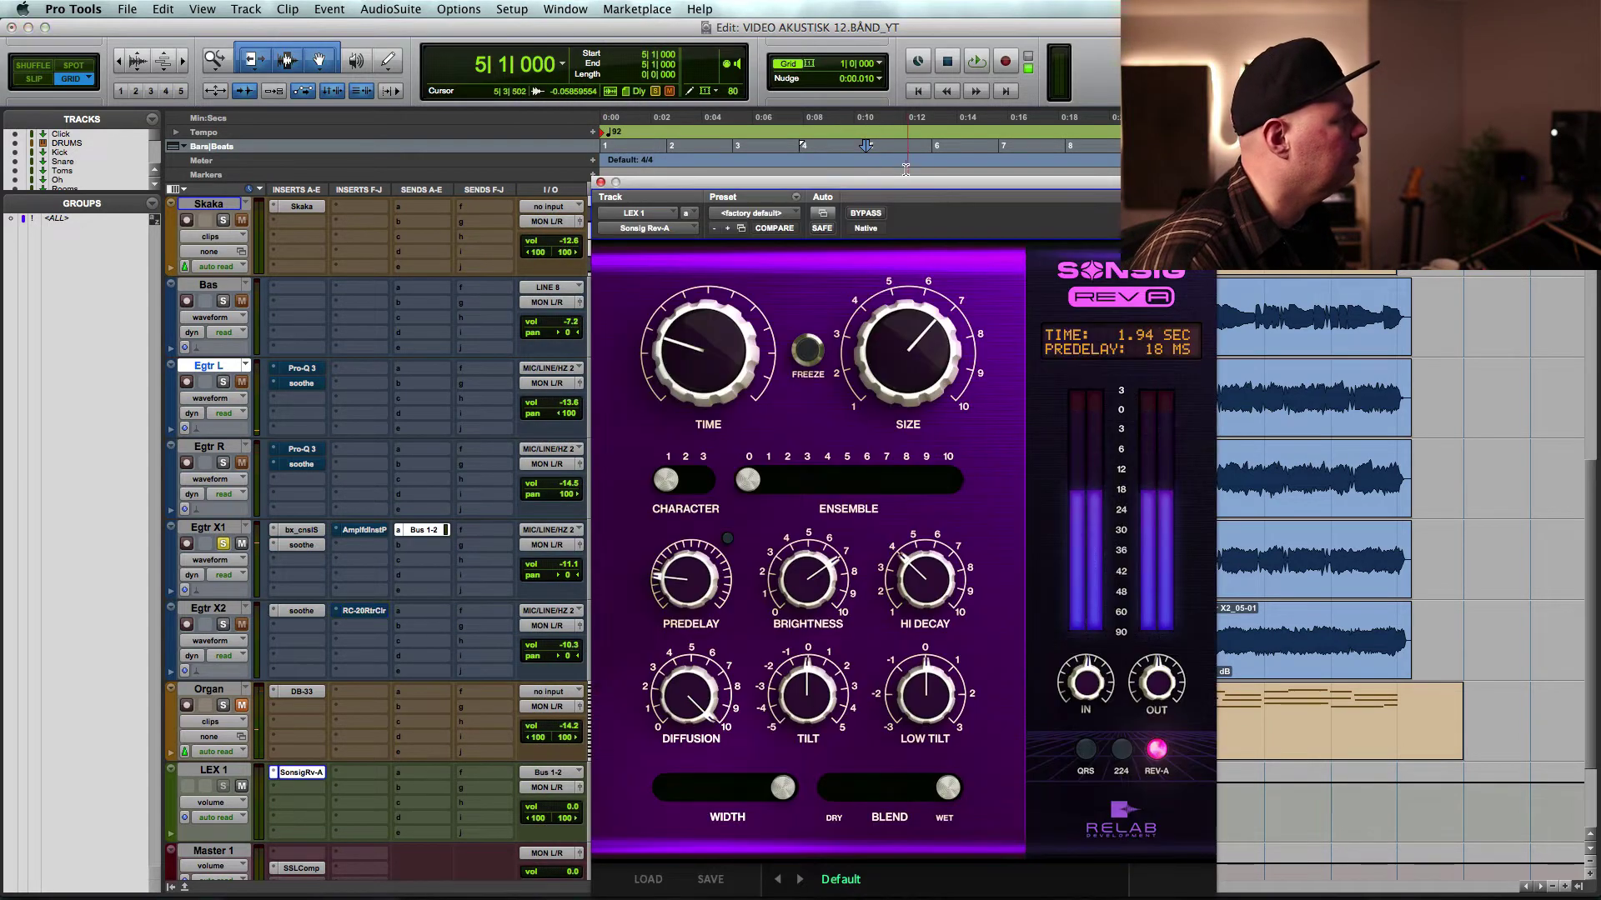
- Arrange the Sonsig Rev-A and send windows side by side, and play with the Egtr X1 send level at -2.7
left_click_drag(883, 185, 856, 203)
left_click_drag(536, 173, 611, 257)
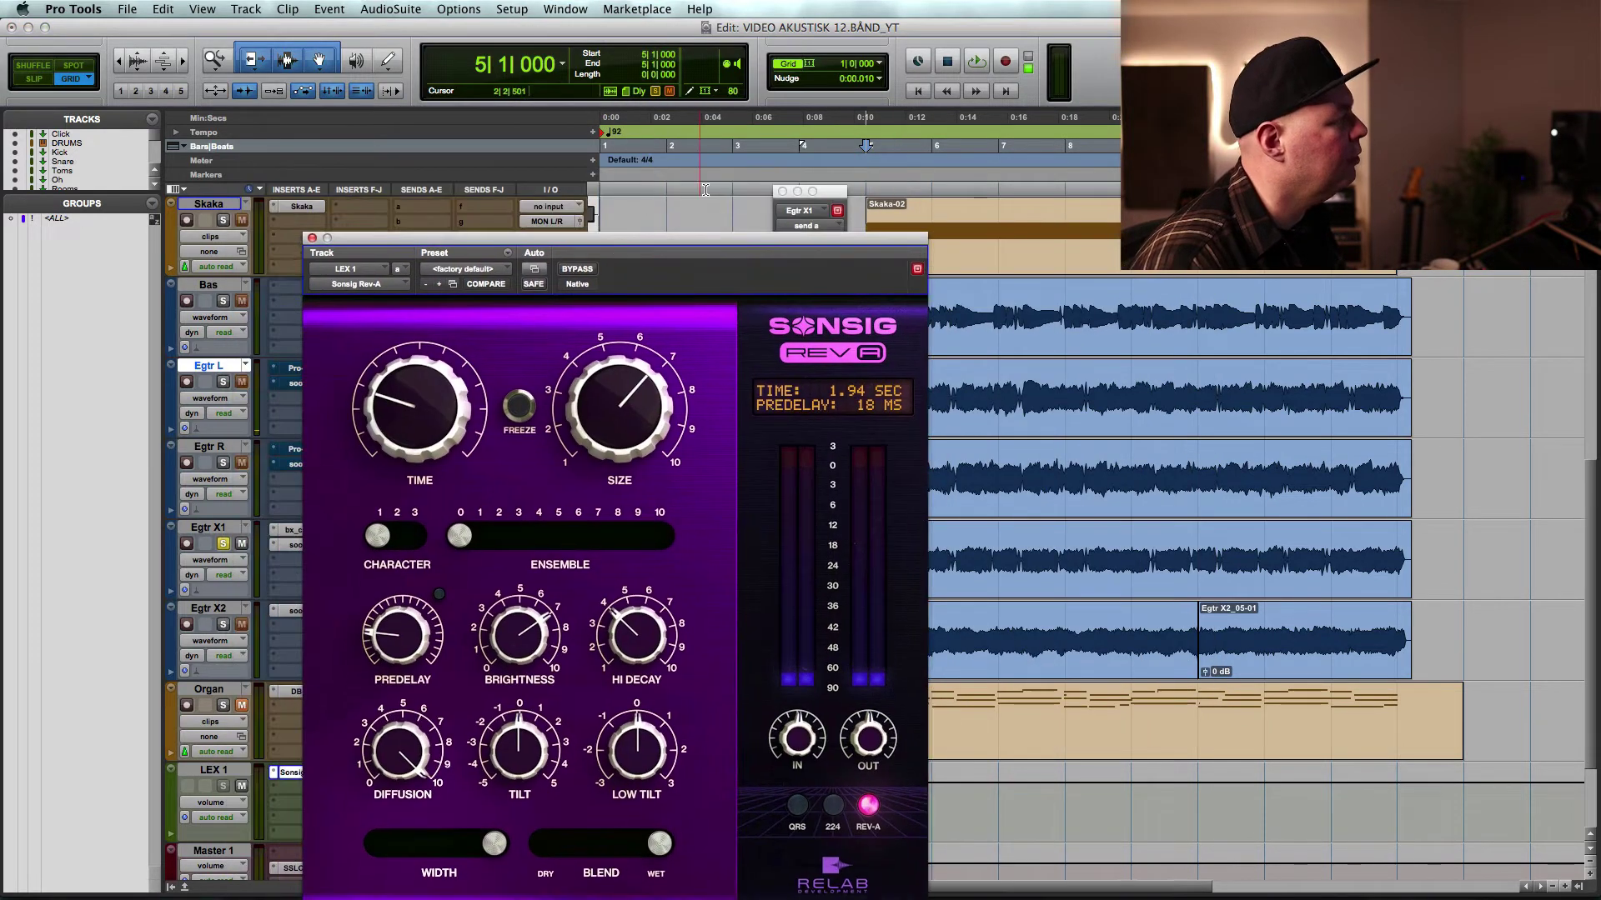
left_click_drag(834, 198, 1142, 260)
left_click_drag(870, 248, 970, 125)
left_click_drag(1104, 592, 1107, 480)
key("space")
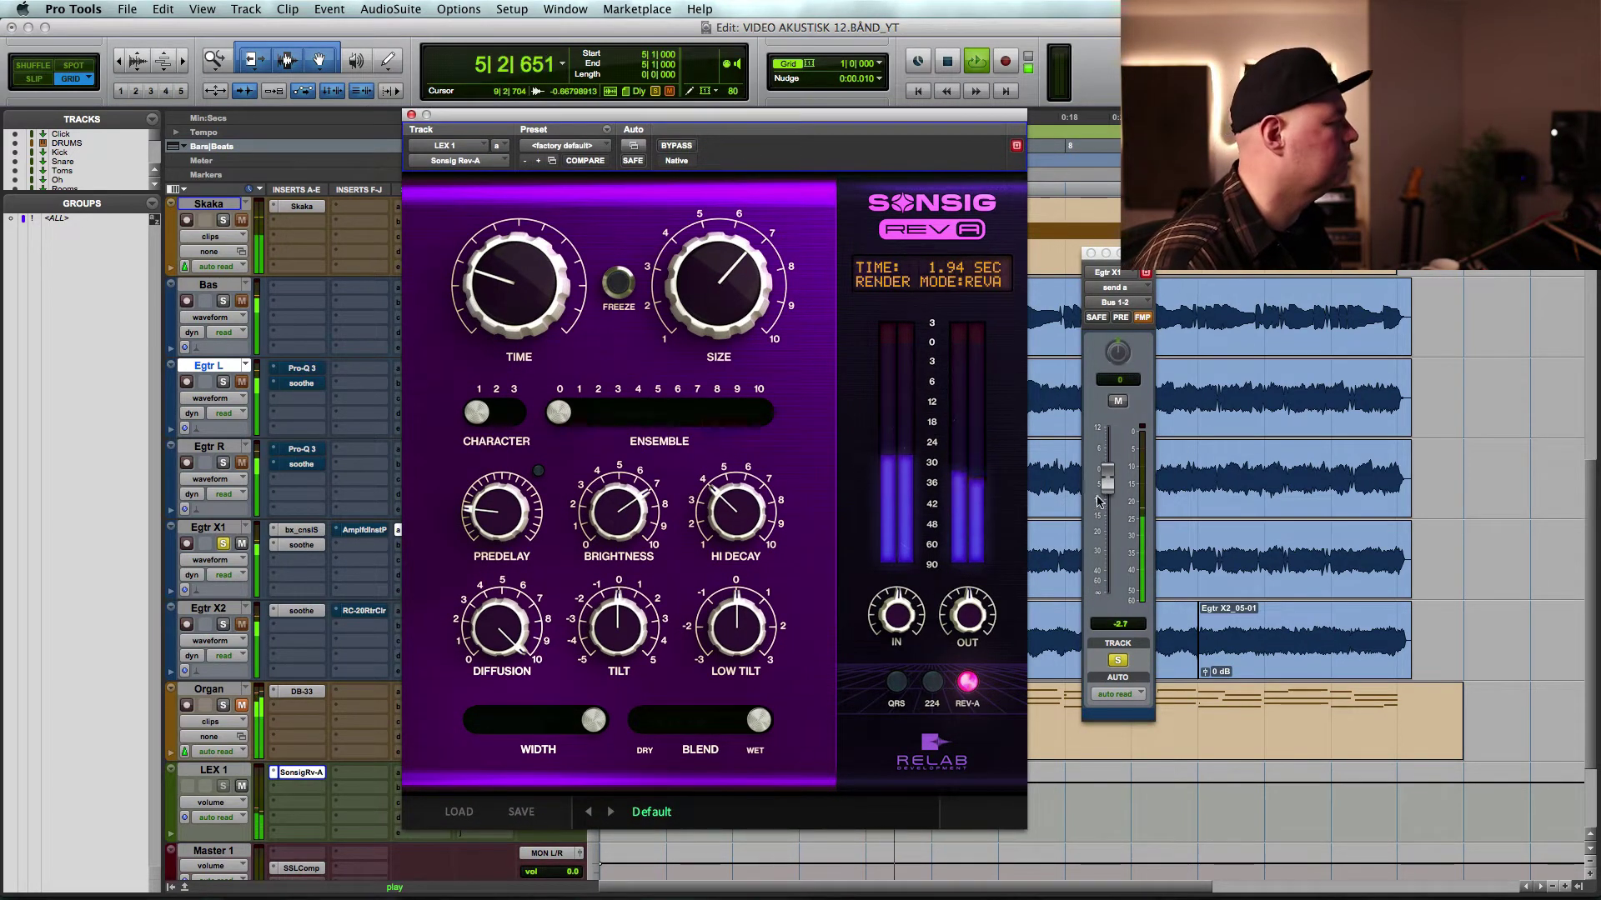
- Advance the Sonsig Rev-A preset to Ambience 2 (Ensemble) and lower the Egtr X1 send level to -11.5
left_click(613, 811)
left_click(612, 814)
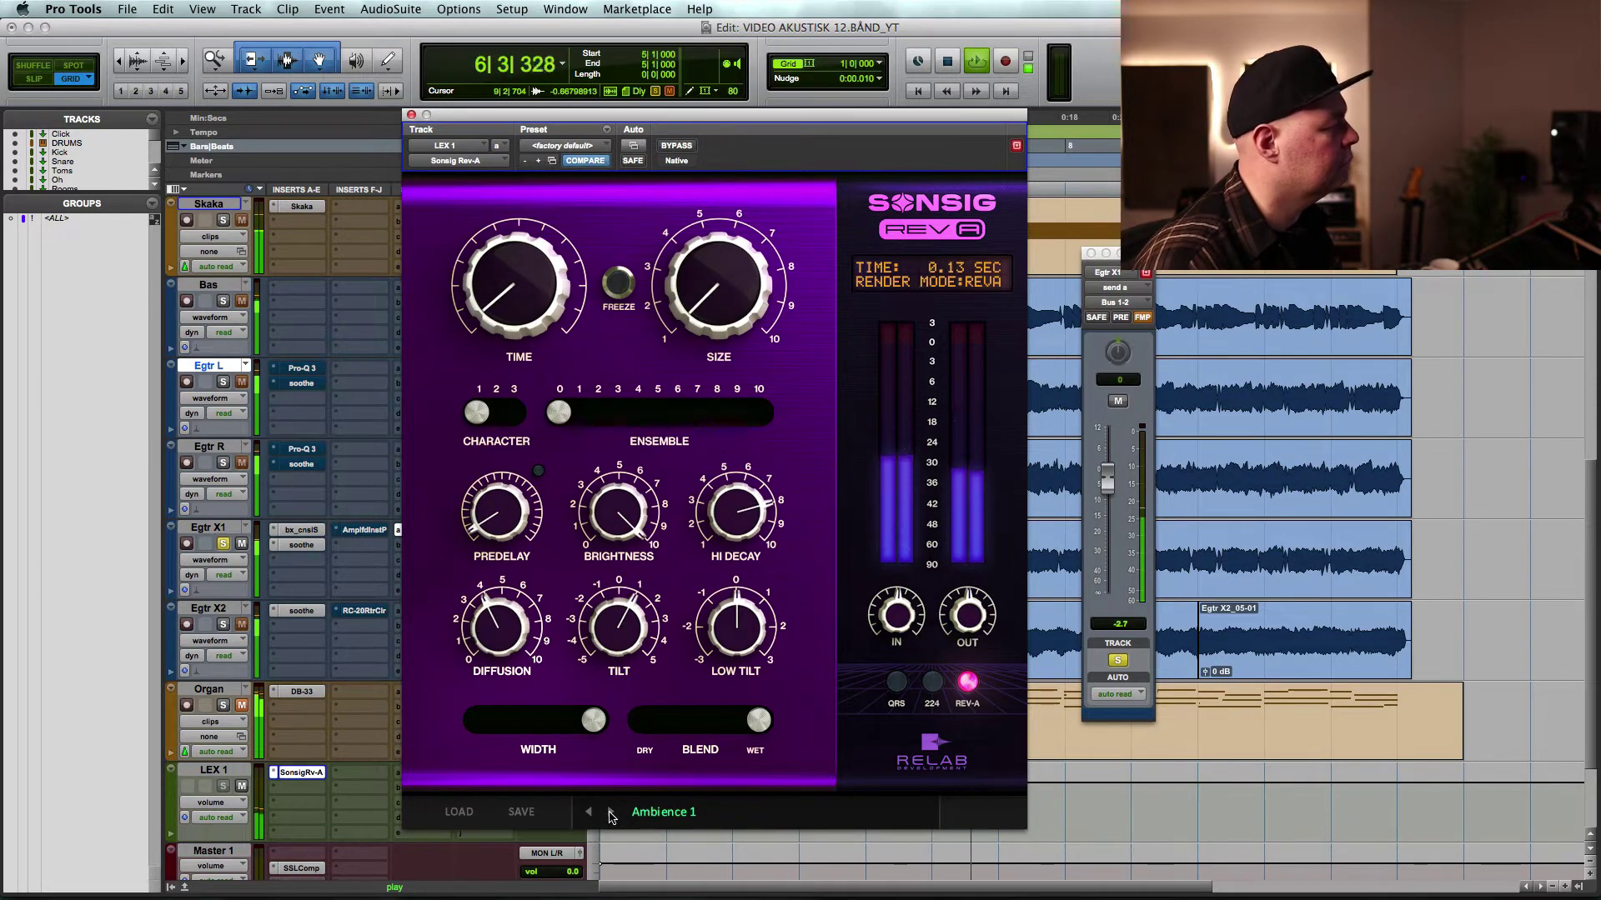
left_click(611, 814)
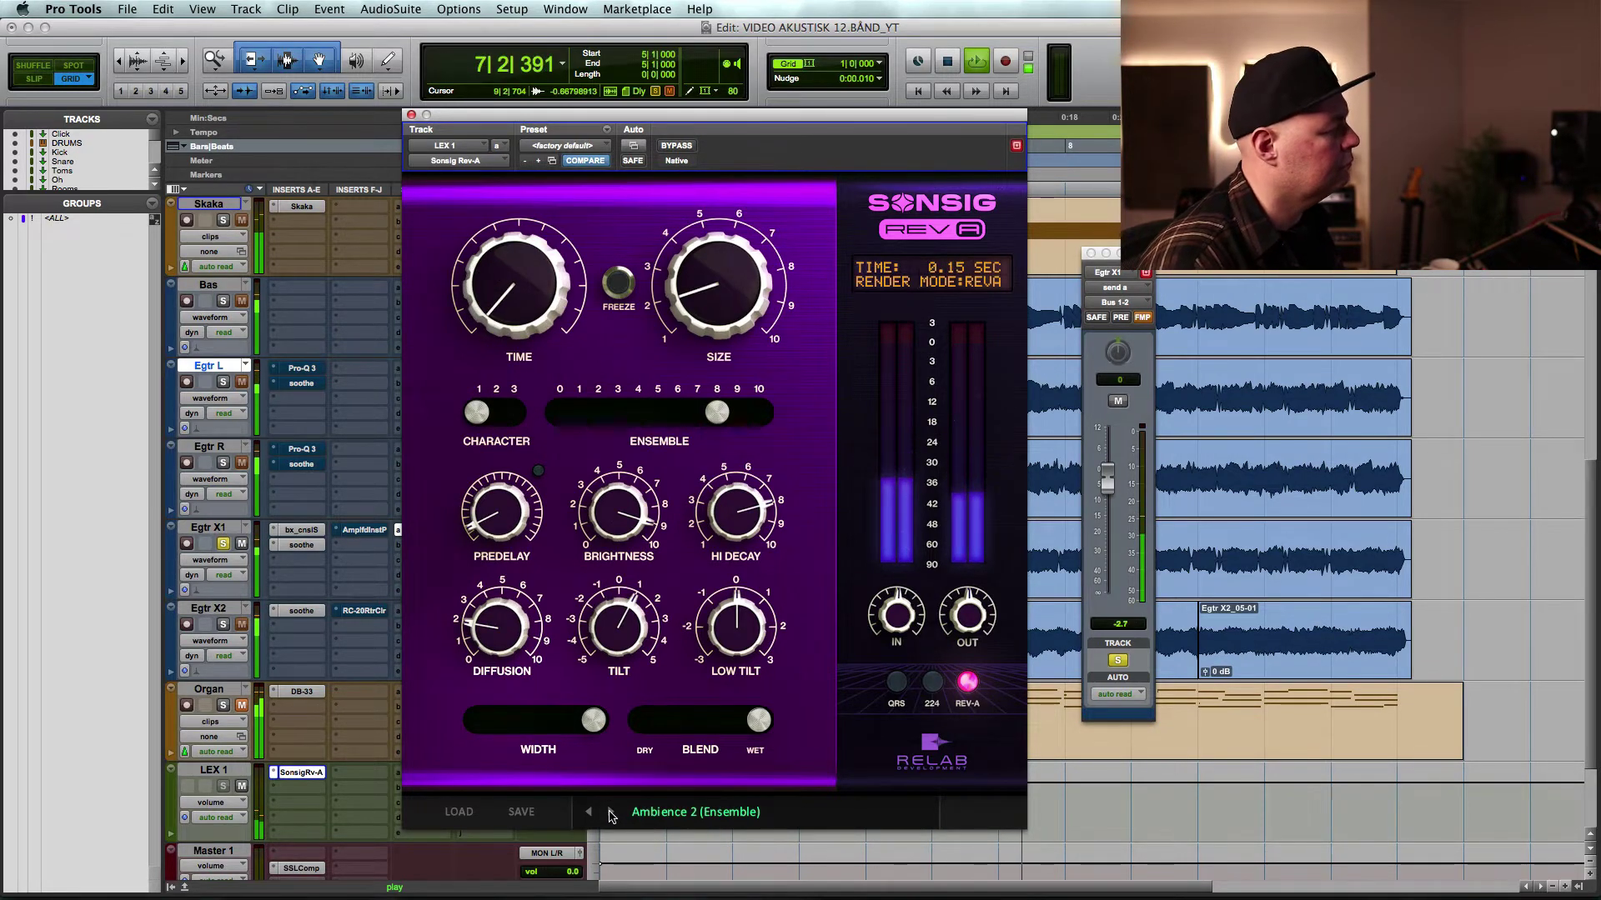
left_click_drag(1107, 483, 1112, 525)
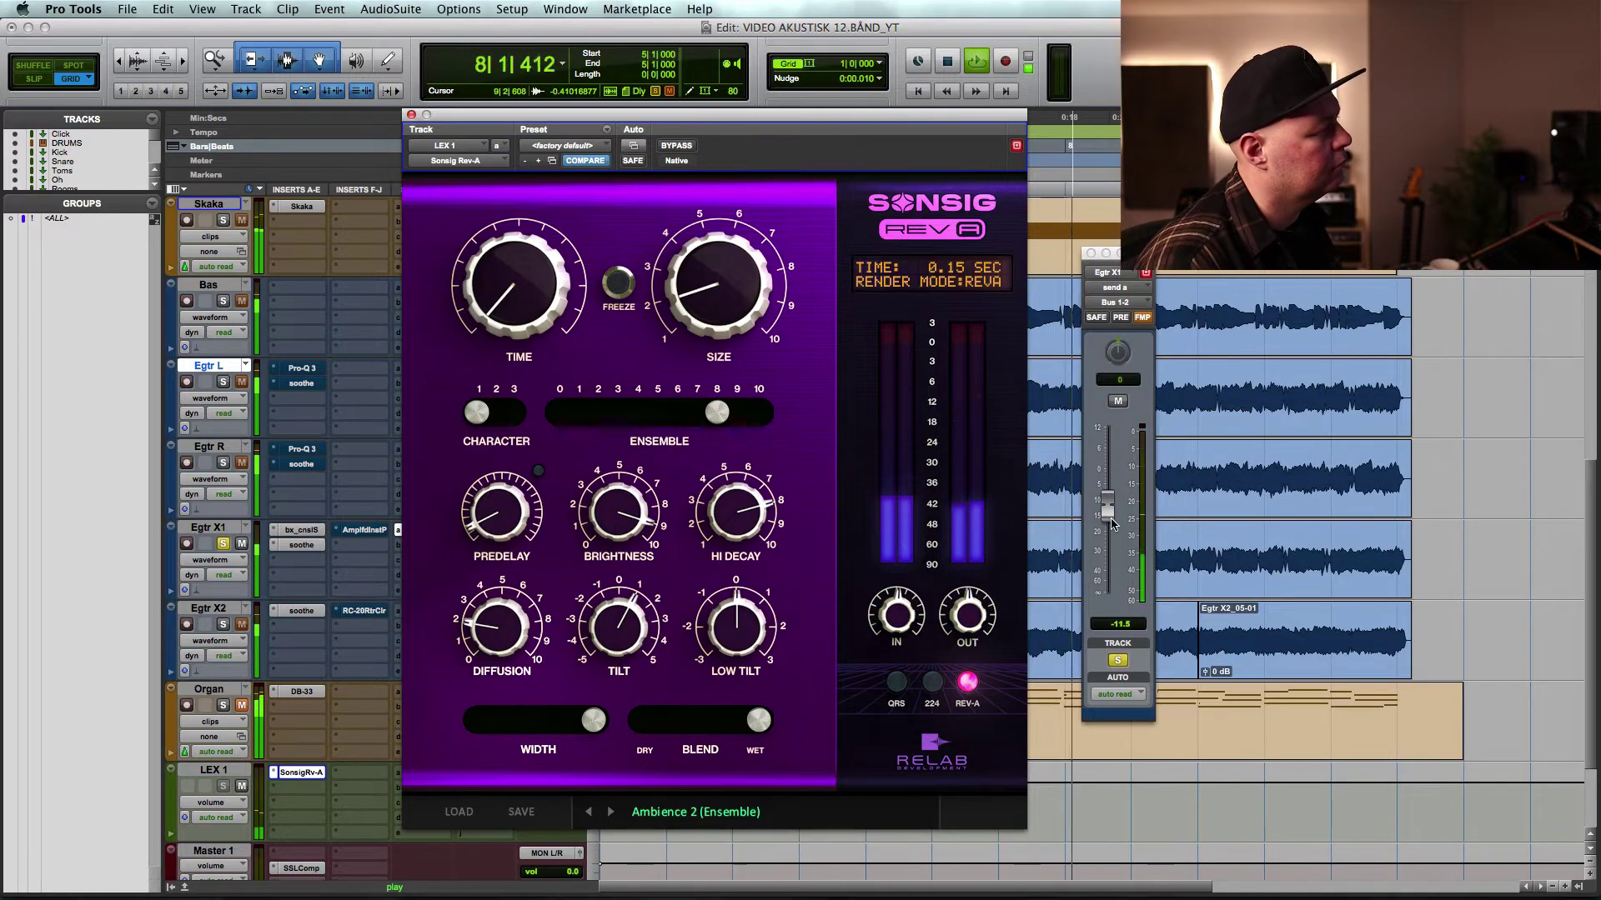
left_click(411, 115)
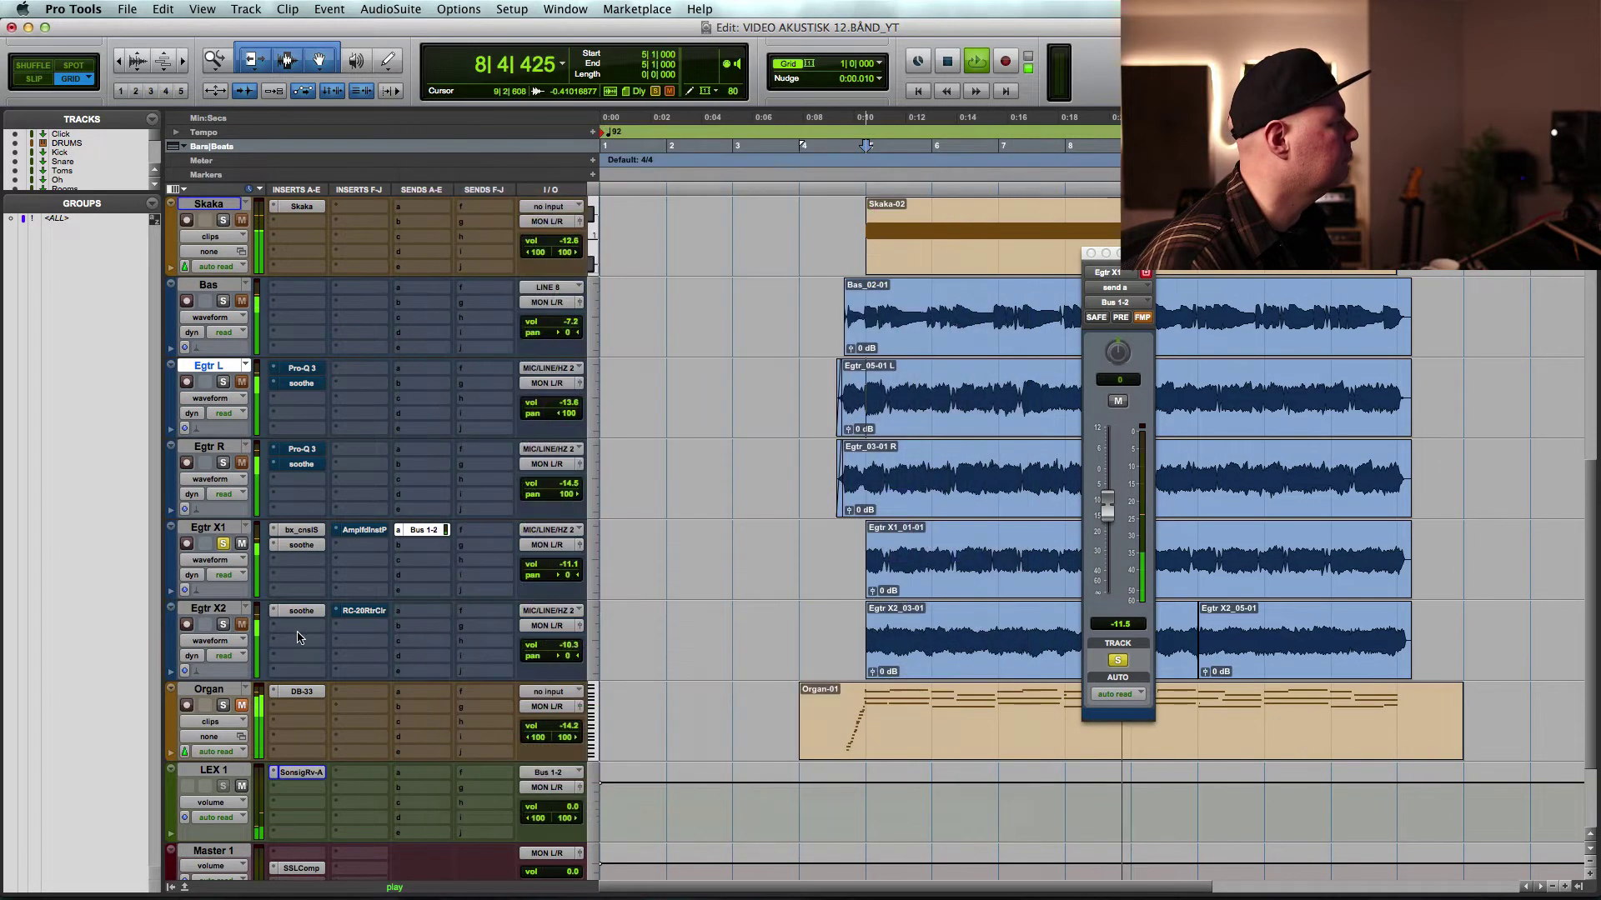
key("space")
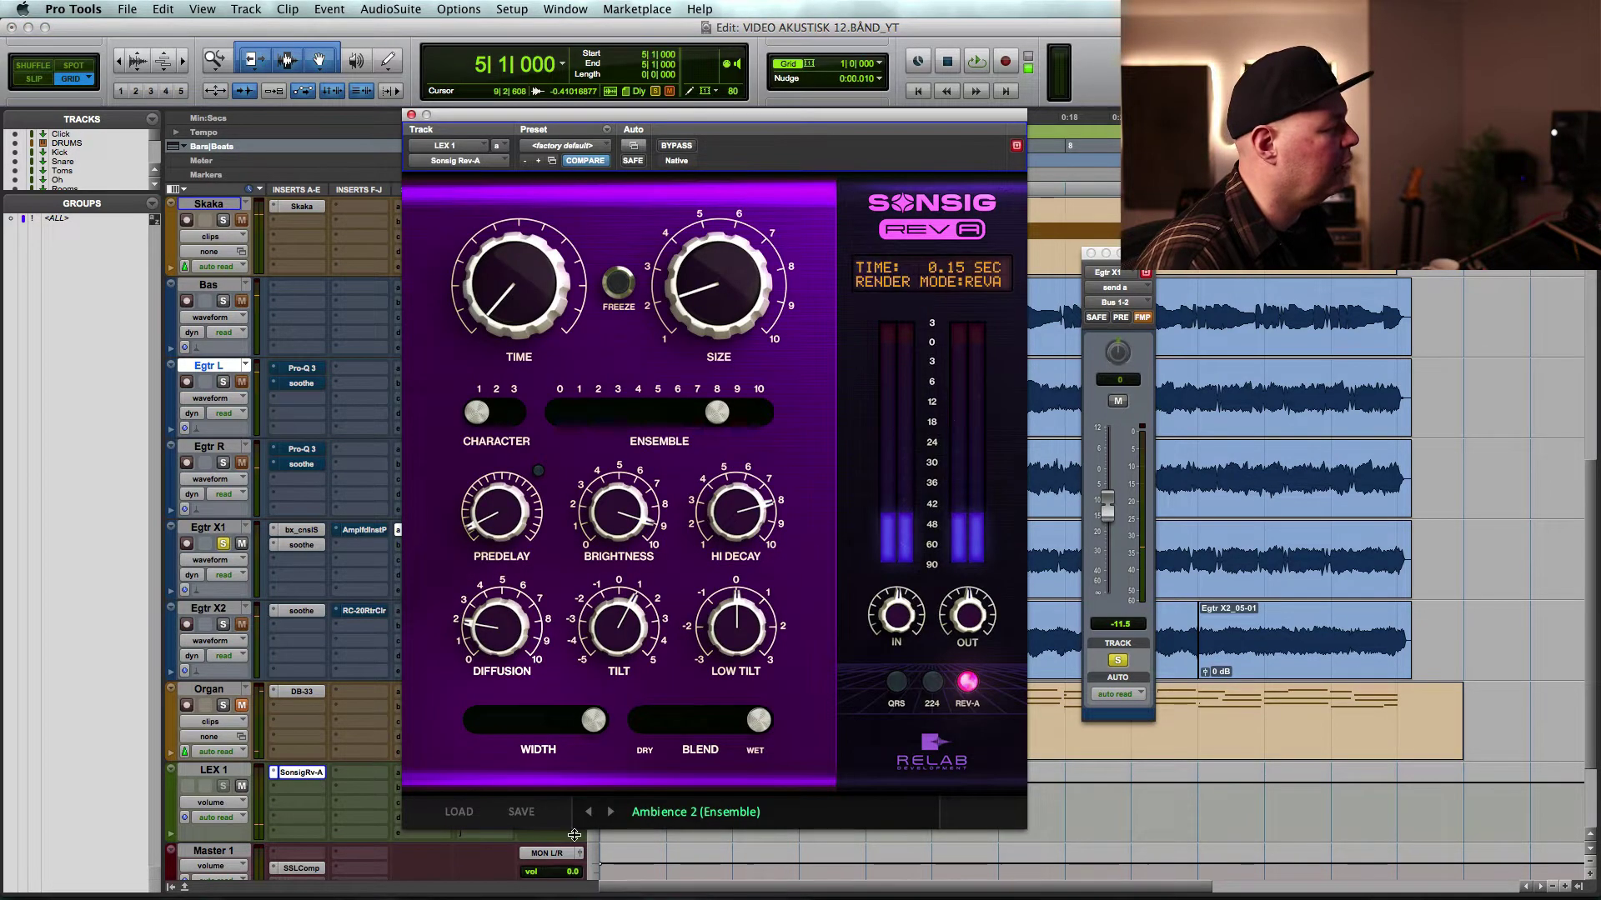
- Audition the Sonsig Rev-A presets from Ambience 2 up to Ensemblience 2 during playback from bar 5
left_click(611, 811)
key("space")
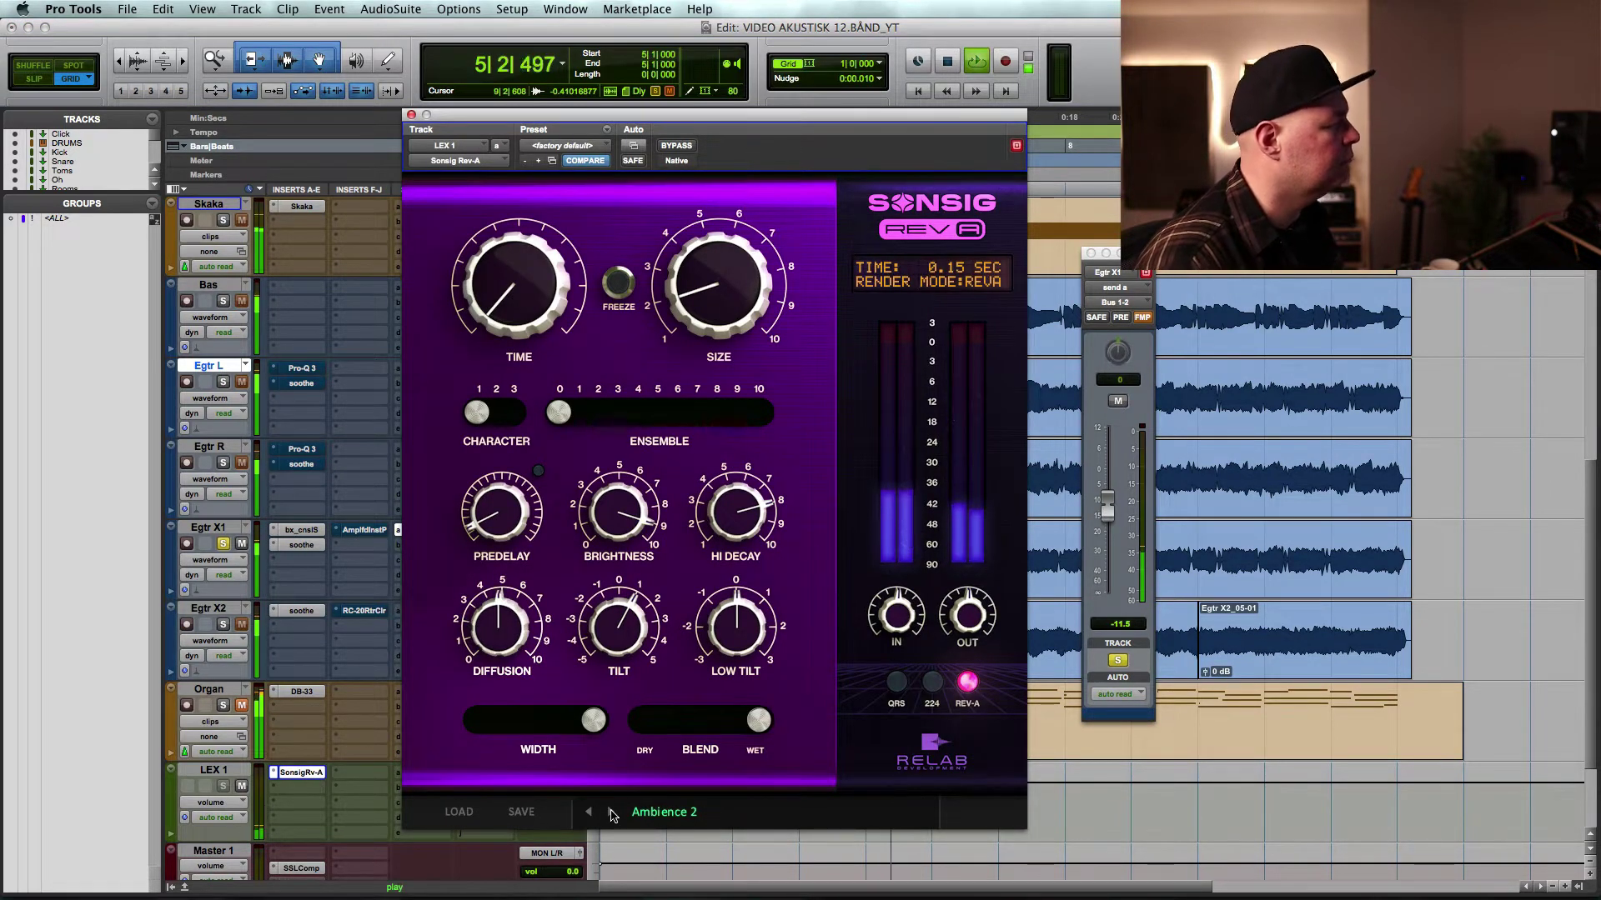
left_click(613, 813)
left_click(612, 813)
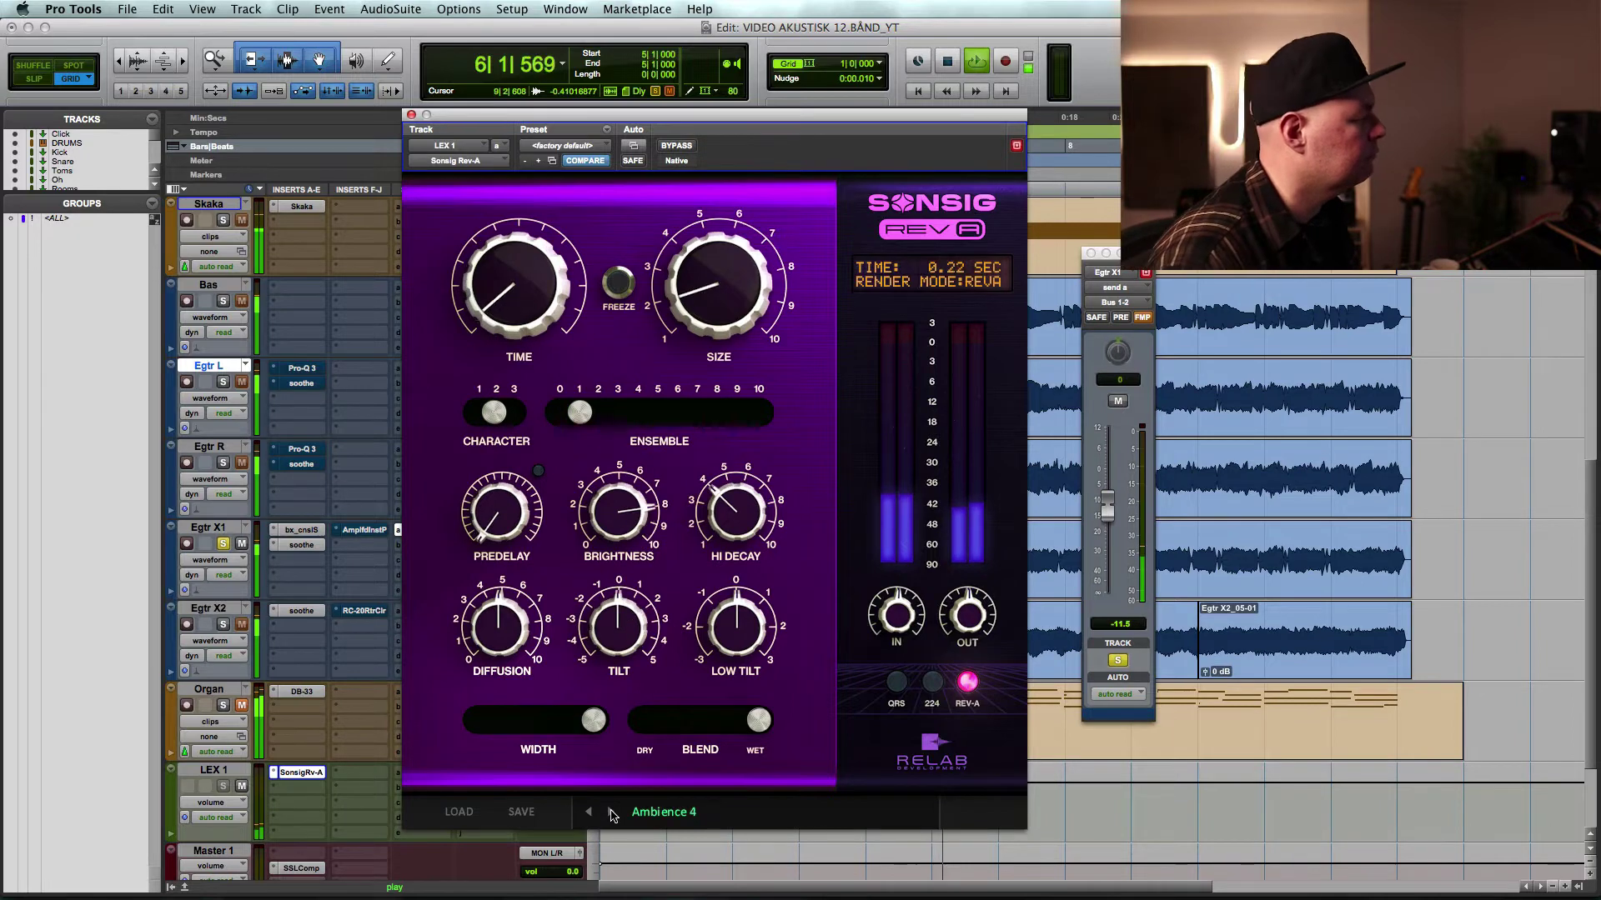
left_click(612, 813)
left_click(613, 813)
left_click(612, 812)
left_click(613, 813)
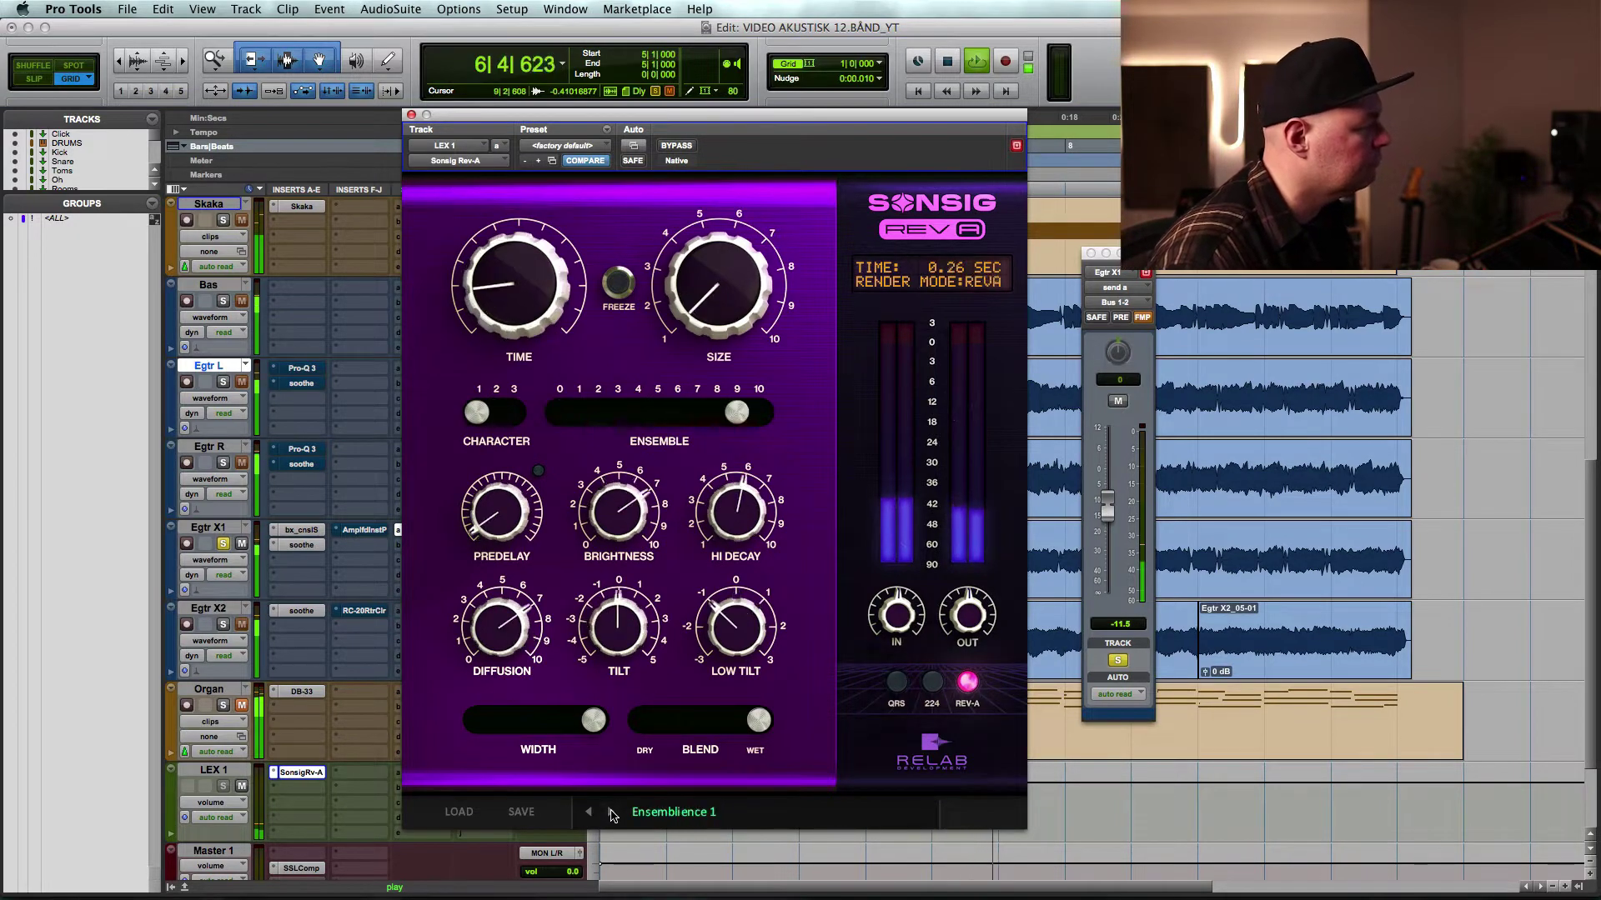
left_click(613, 813)
- Reset the Egtr X1 send level to 0.0 and try the Large Ambience preset
left_click(1109, 515, "alt")
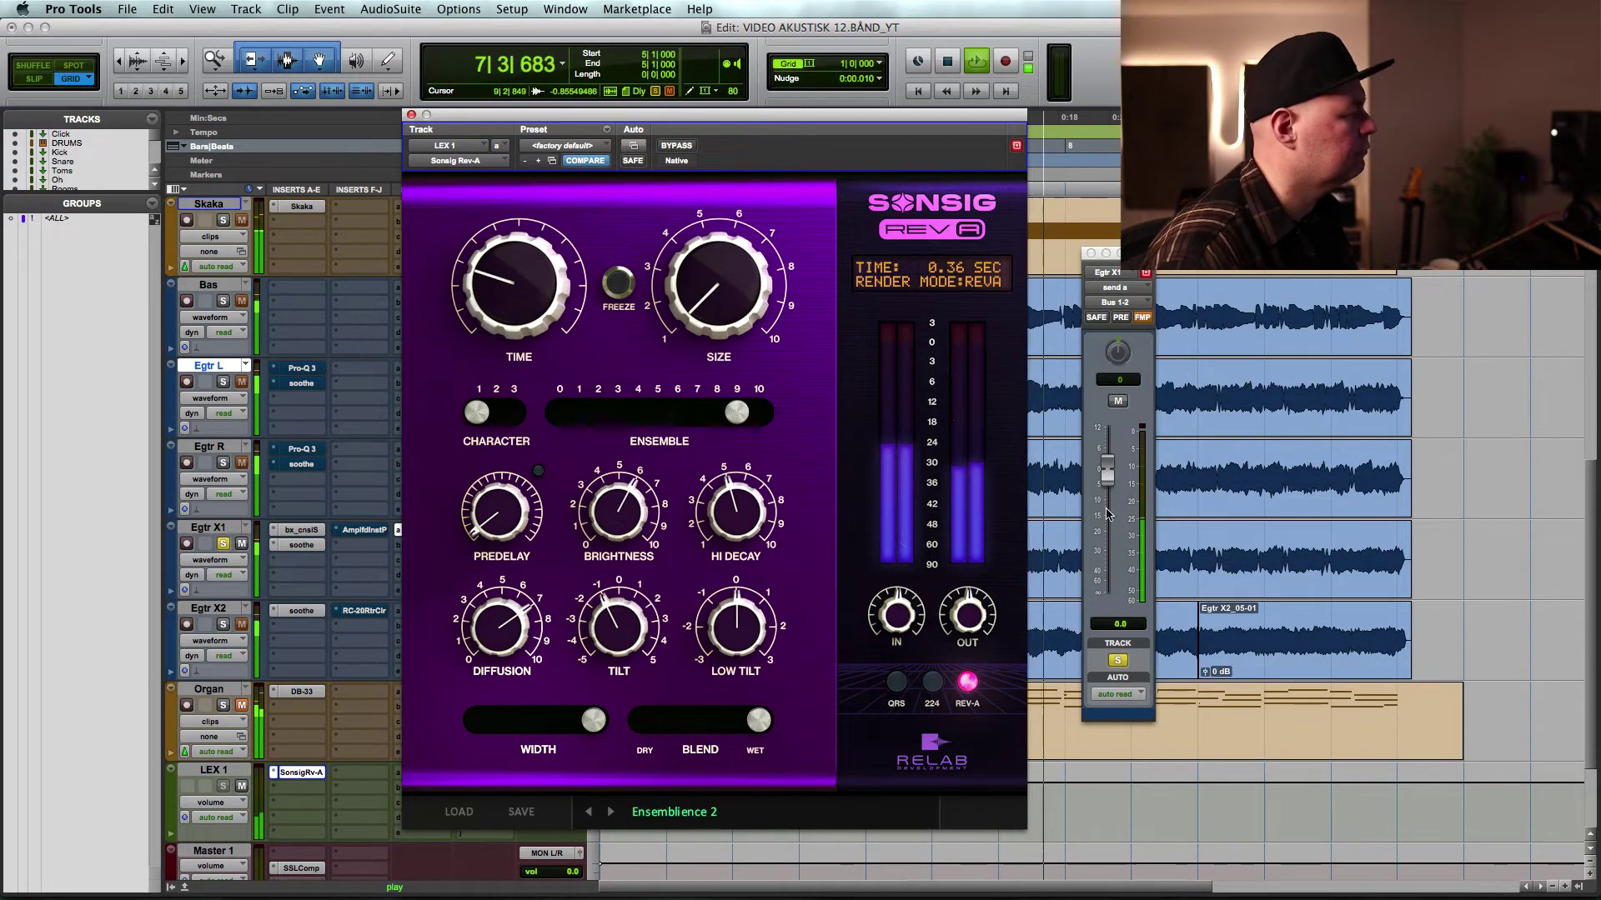
left_click(610, 812)
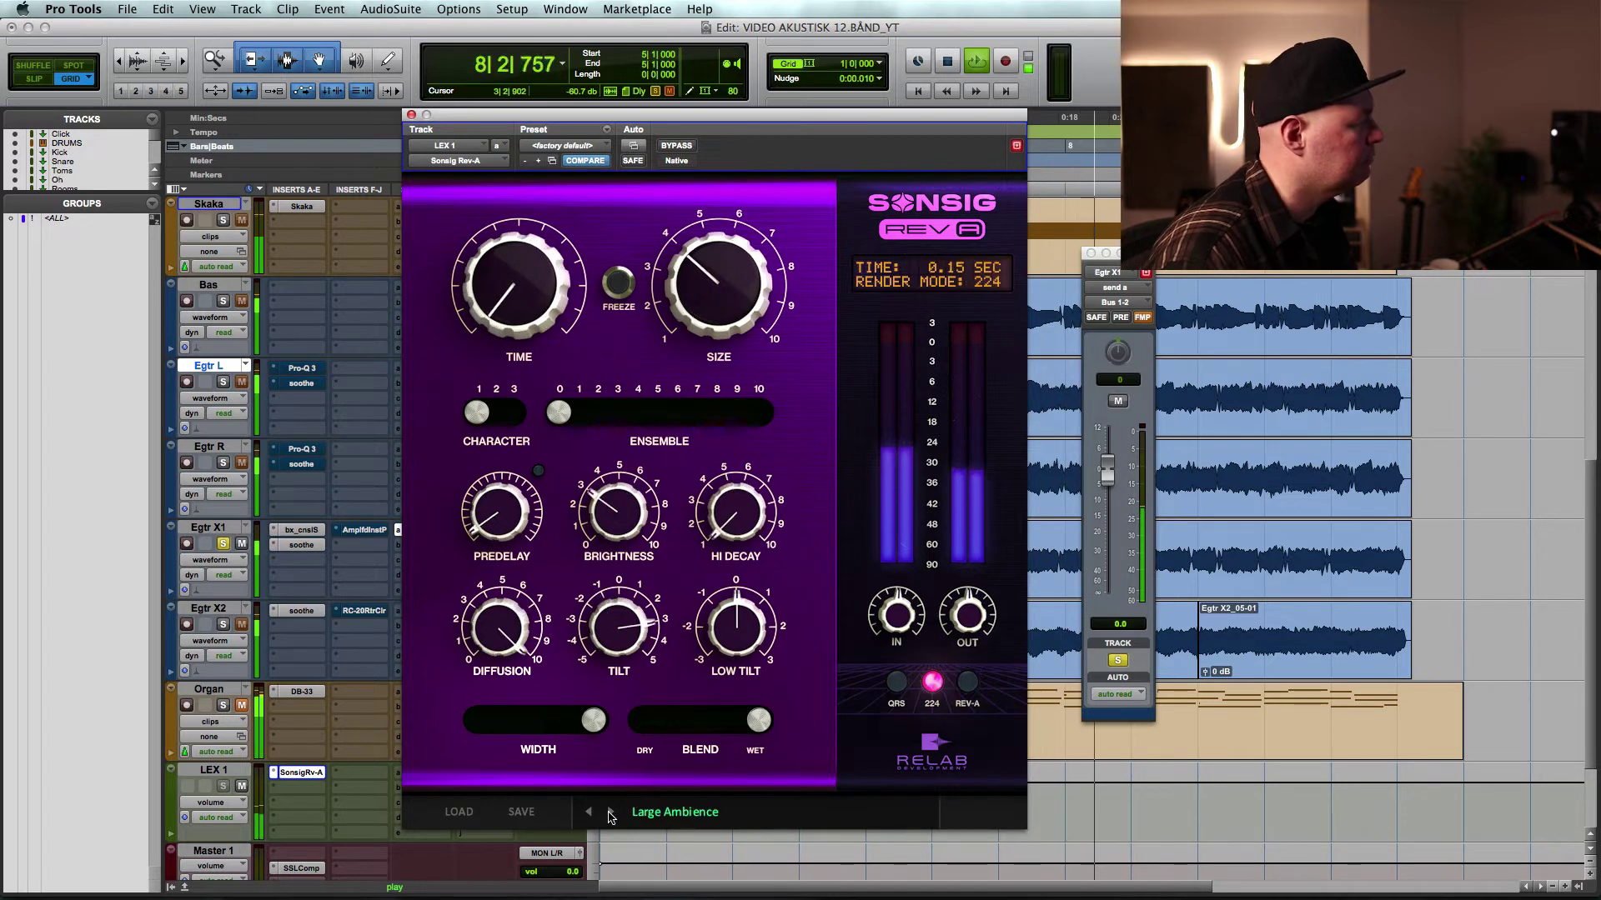
key("space")
left_click_drag(676, 369, 476, 434)
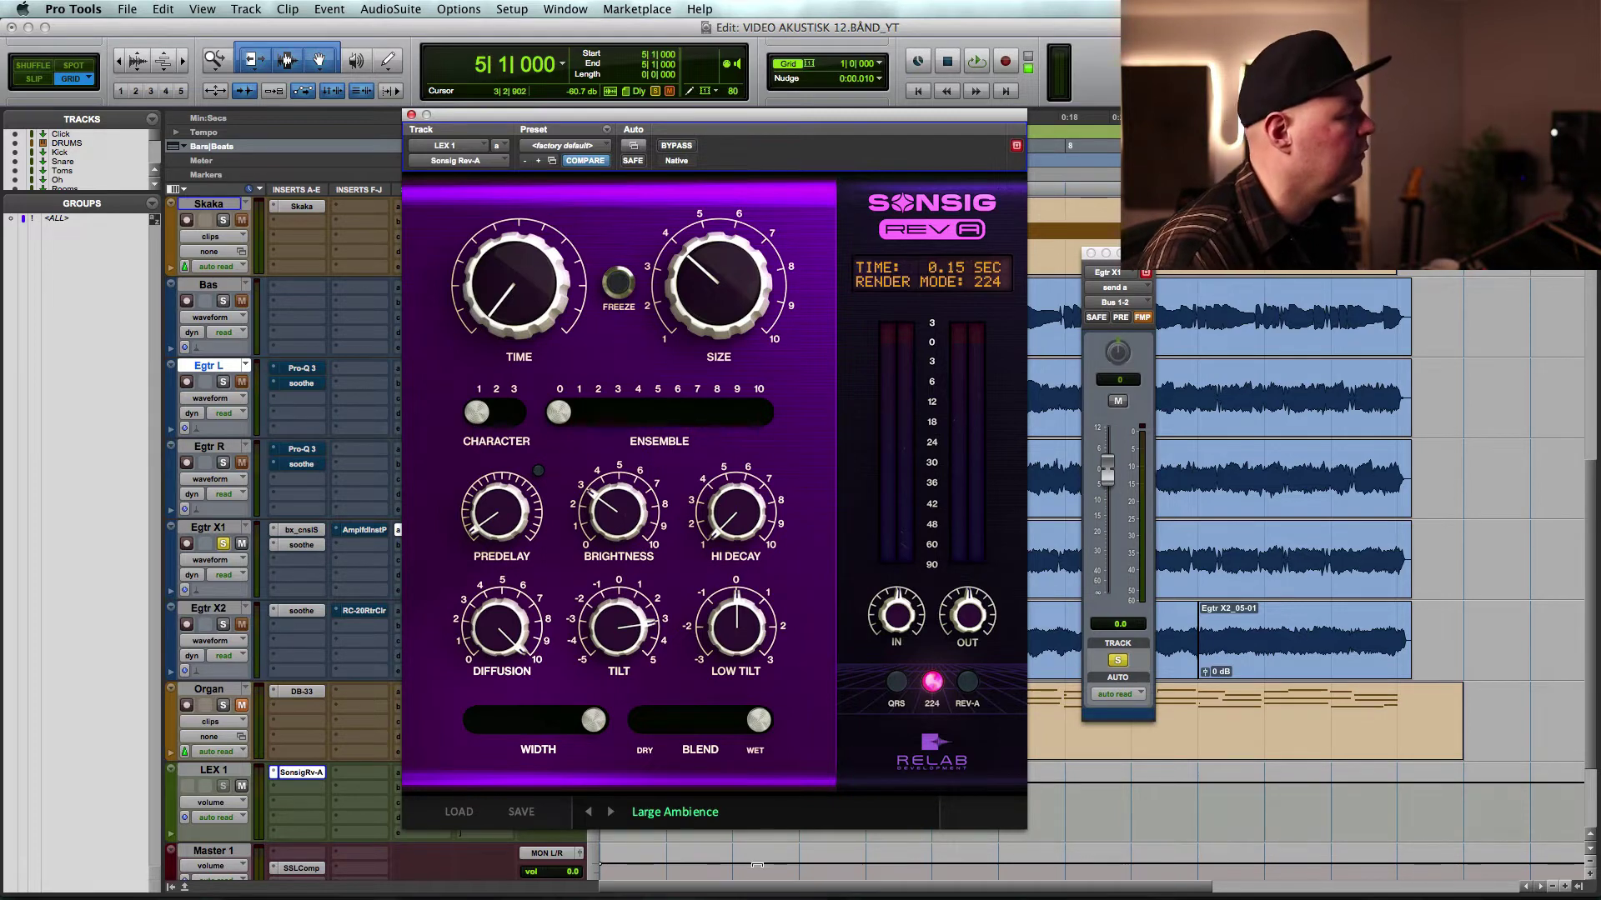
- Load the 80s Reverb 1 preset from the Device category and set the Egtr X1 send level to -6.8 during playback
left_click(658, 813)
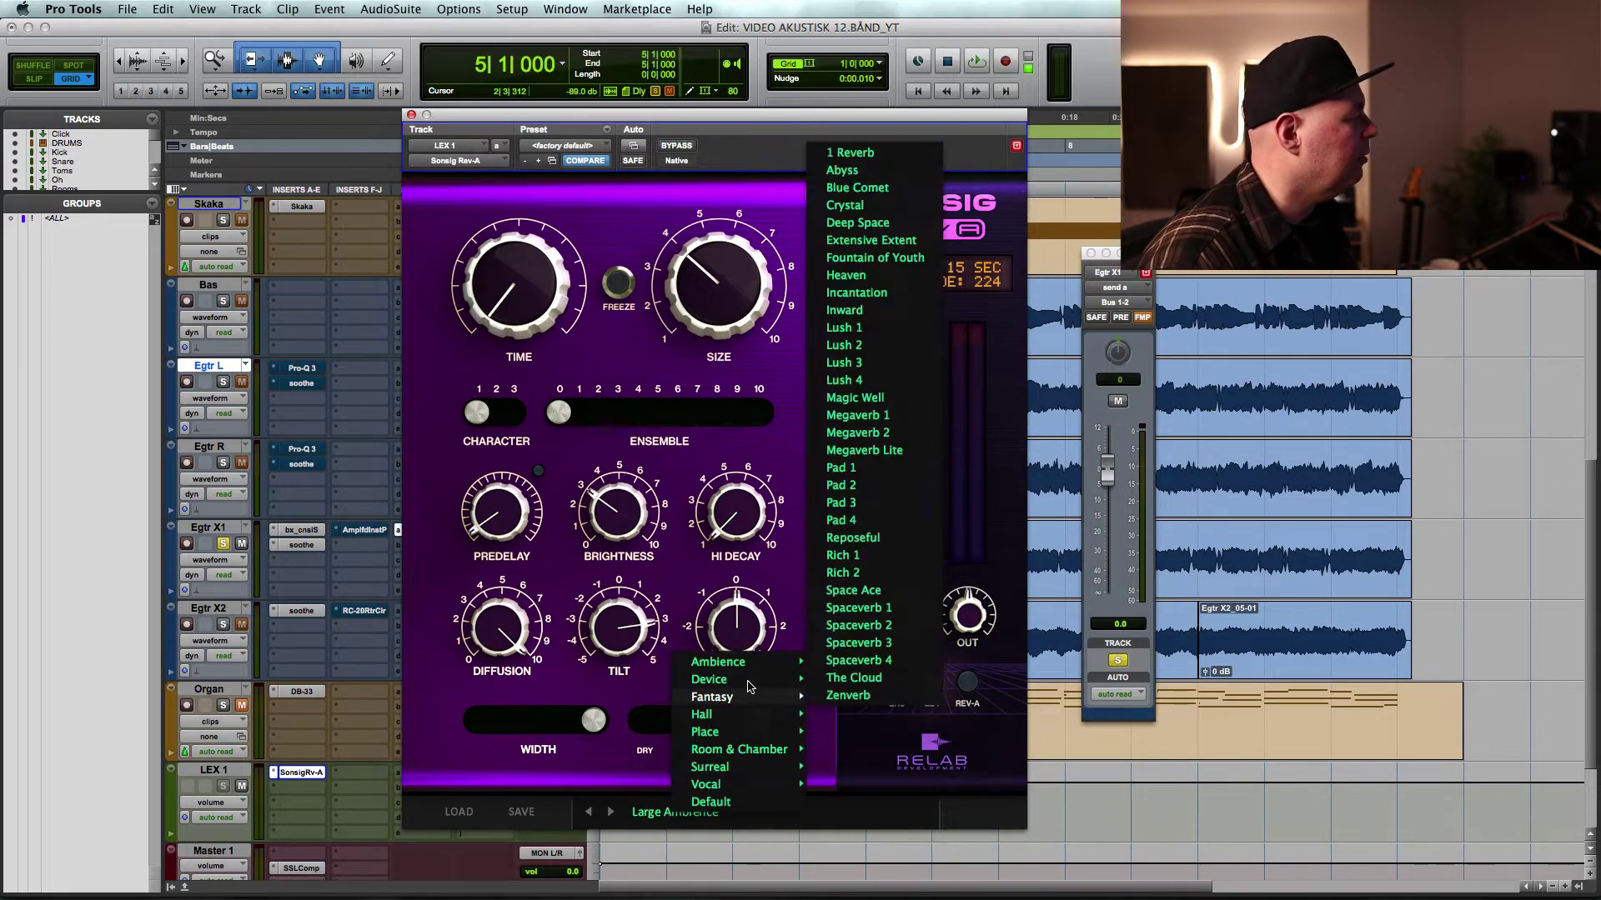
mouse_move(755, 679)
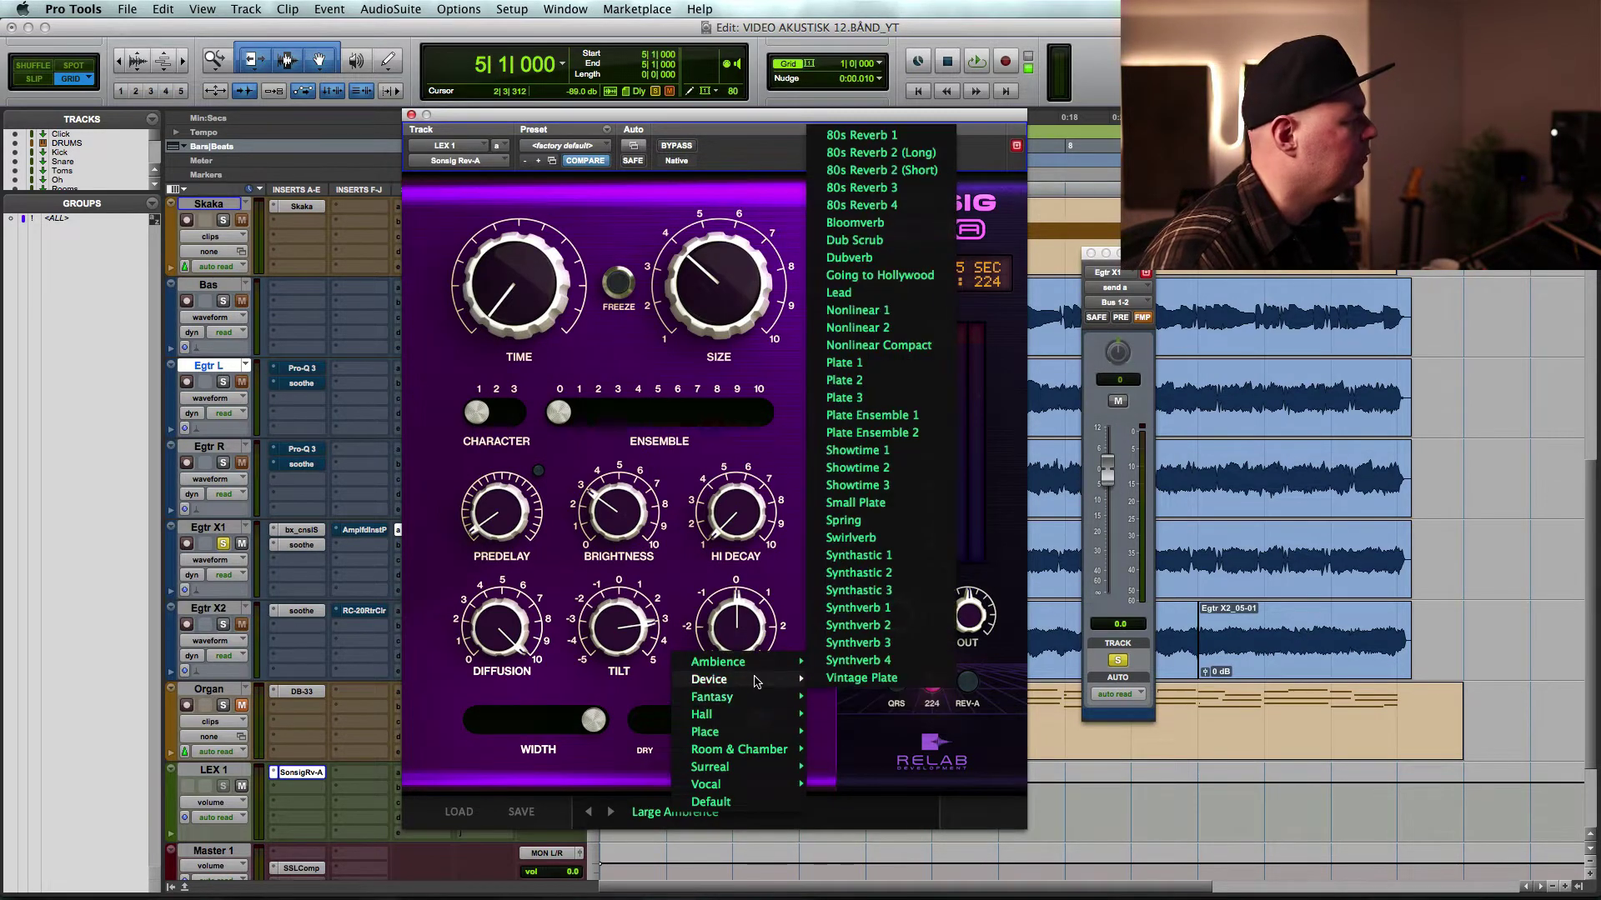
left_click(894, 136)
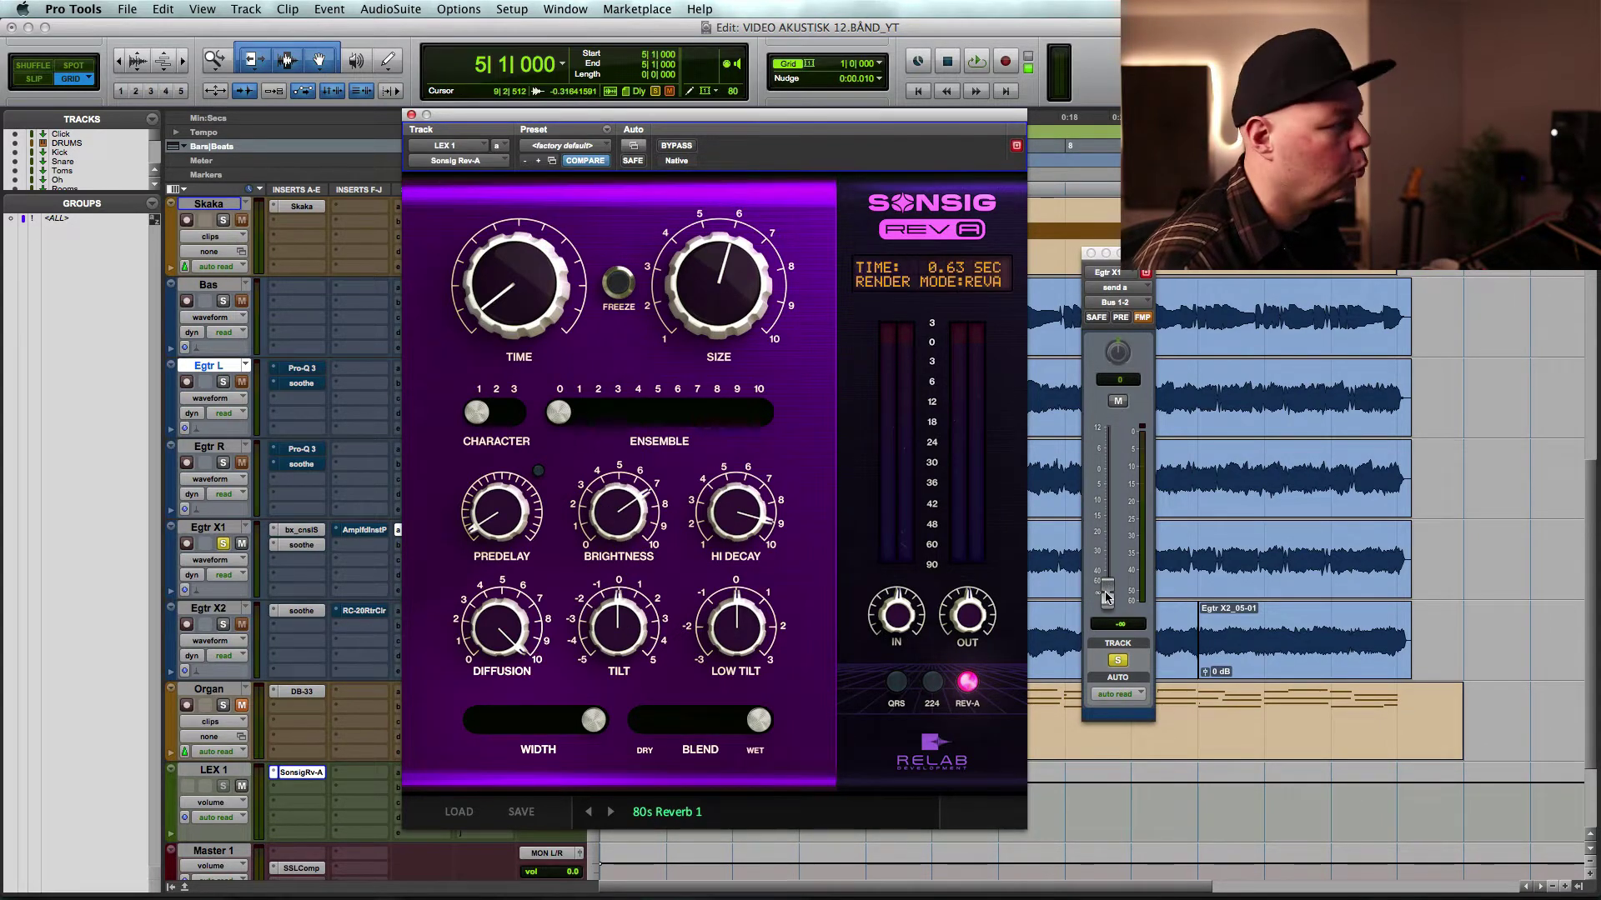
key("space")
left_click_drag(1106, 597, 1099, 492)
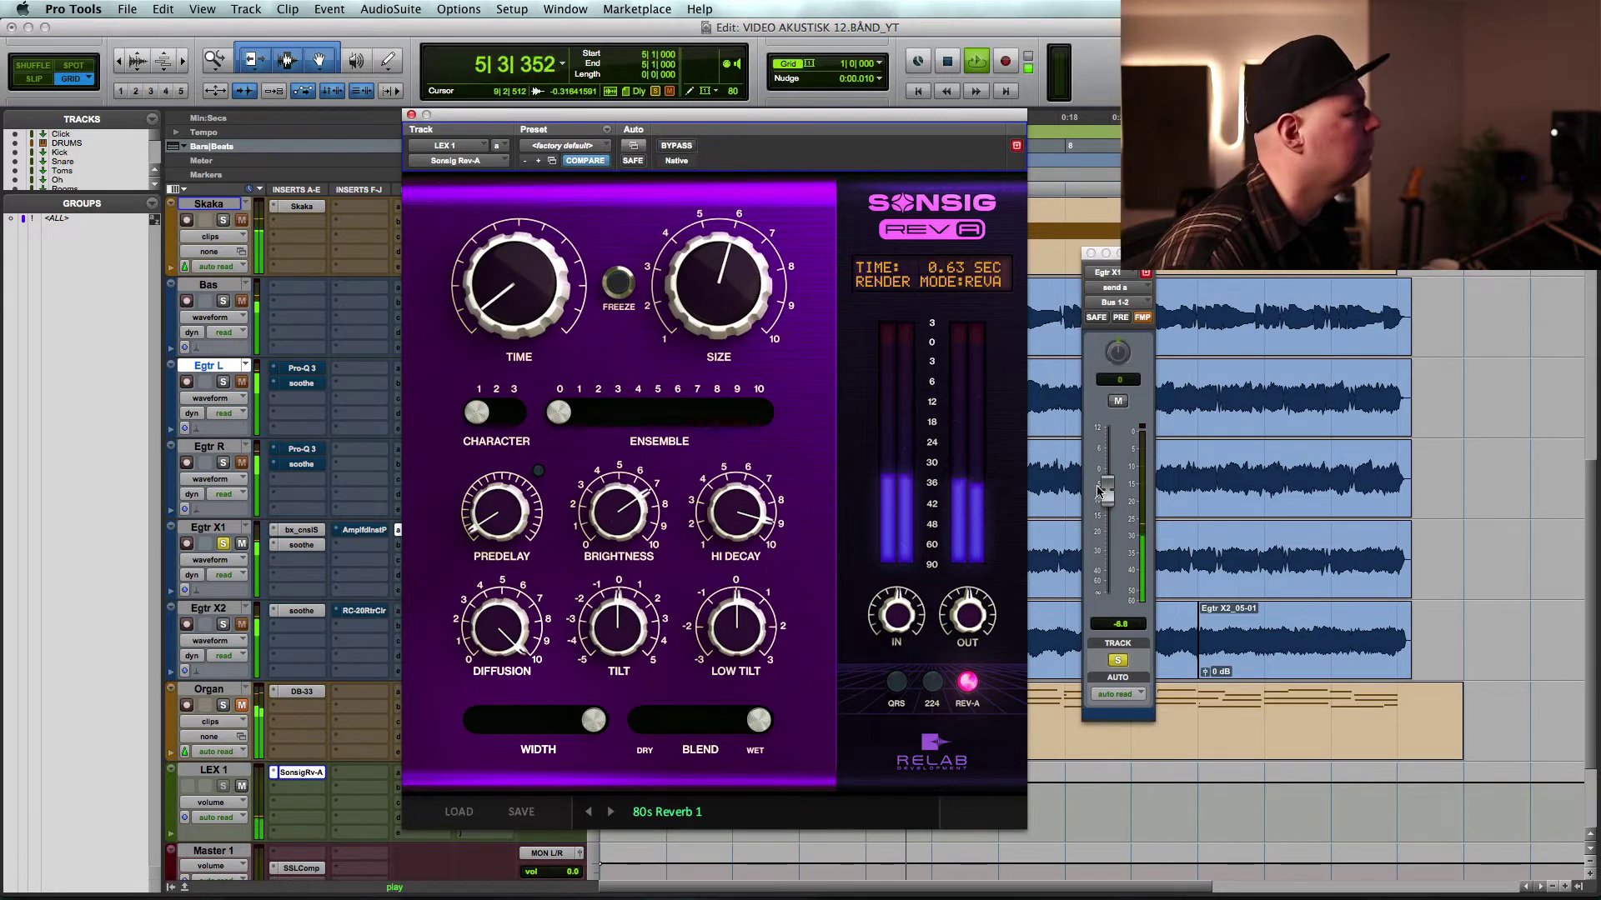
- Close the Sonsig Rev-A plugin window, unsolo Egtr X1 and stop playback
left_click(411, 115)
left_click(222, 543)
key("space")
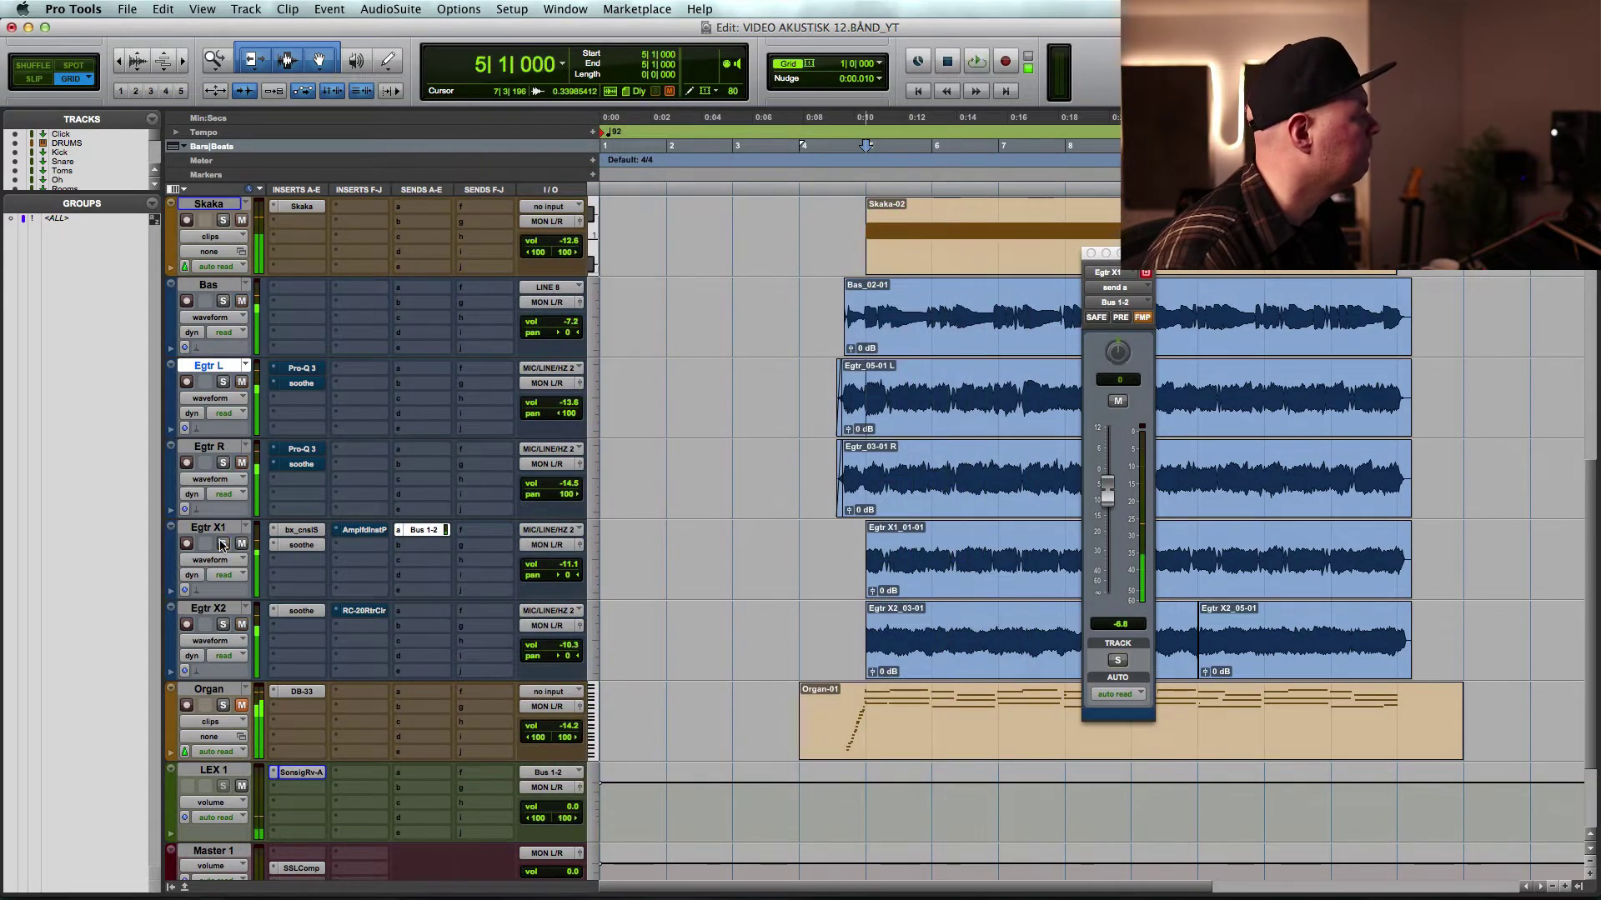
- Add a Bus 1-2 send to the soloed Snare track and set its send level to -4.1 during playback
scroll(380, 457, "up", 6)
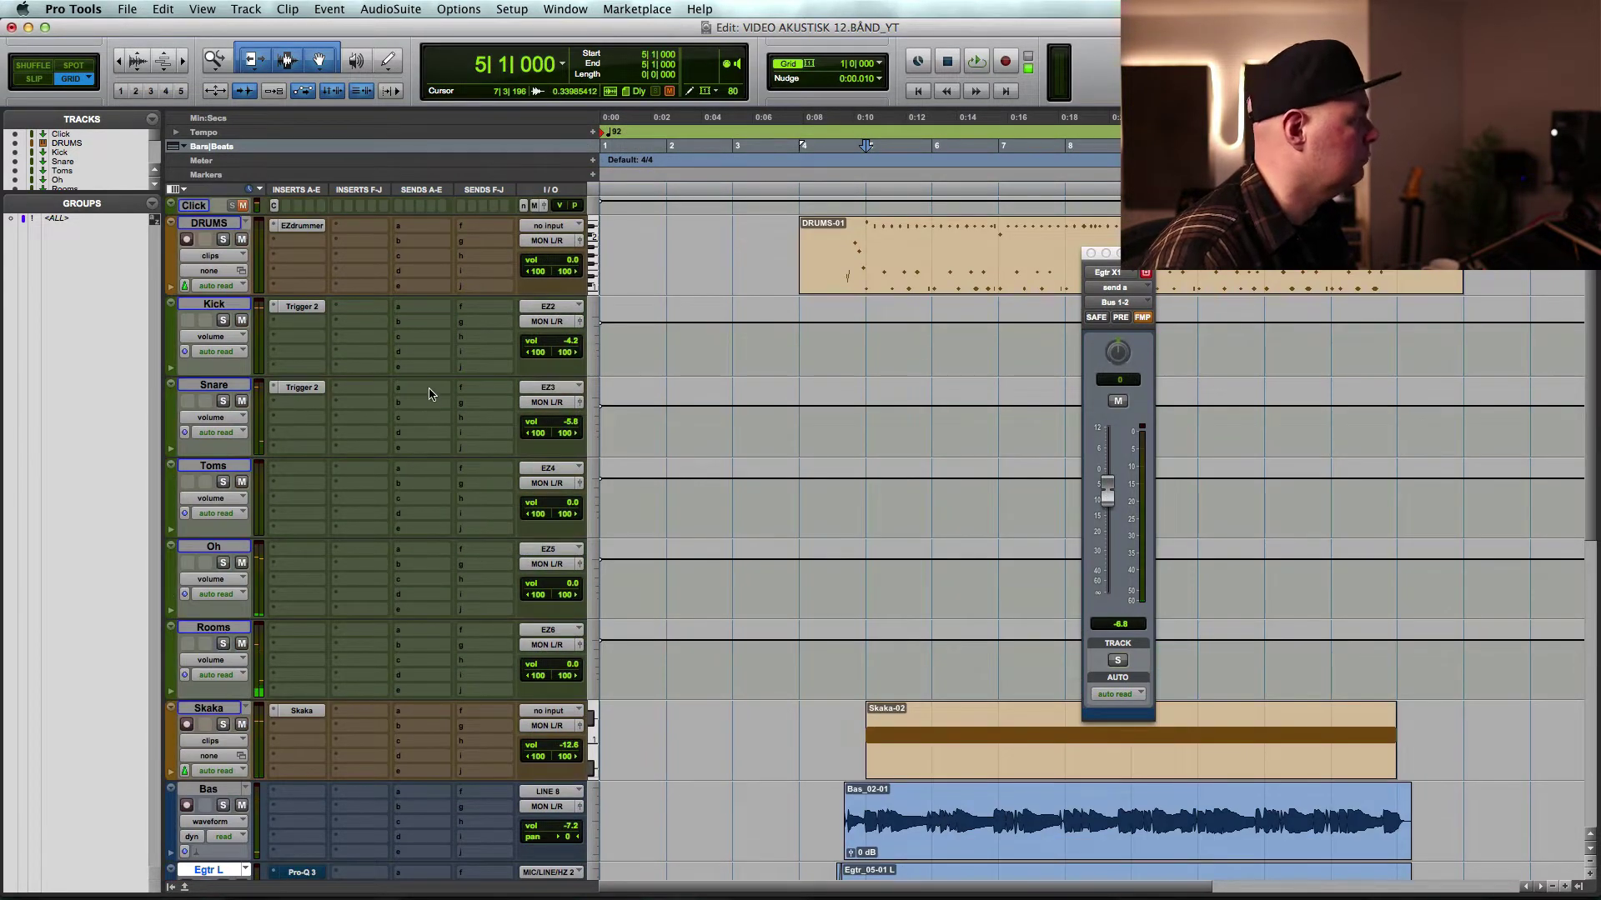
left_click(429, 394)
mouse_move(467, 435)
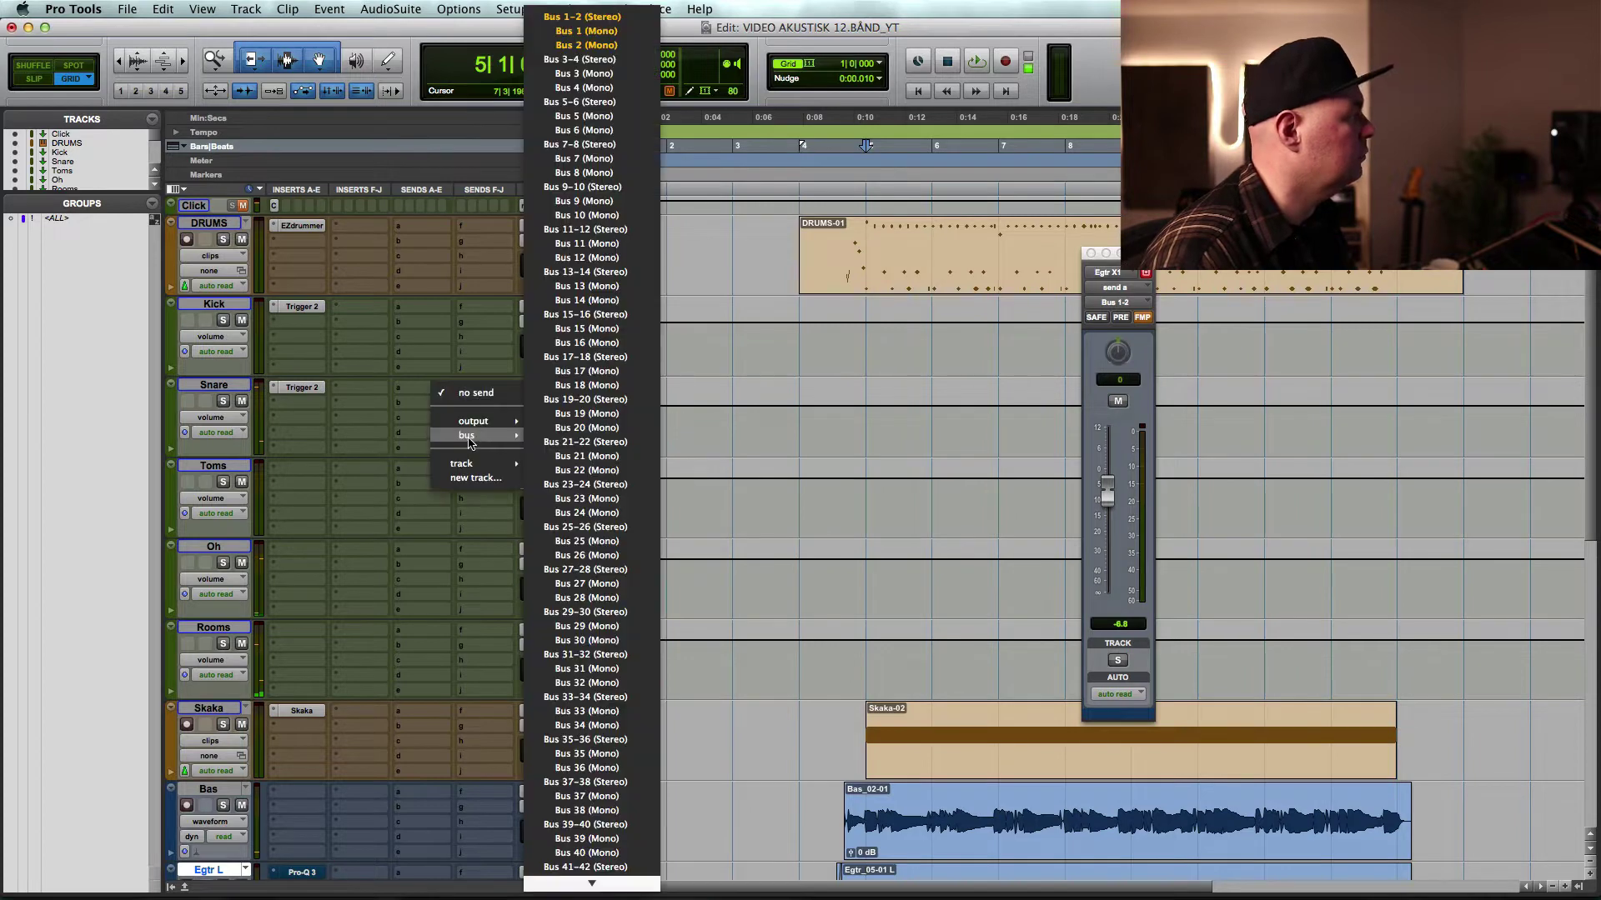
left_click(570, 16)
left_click(222, 401)
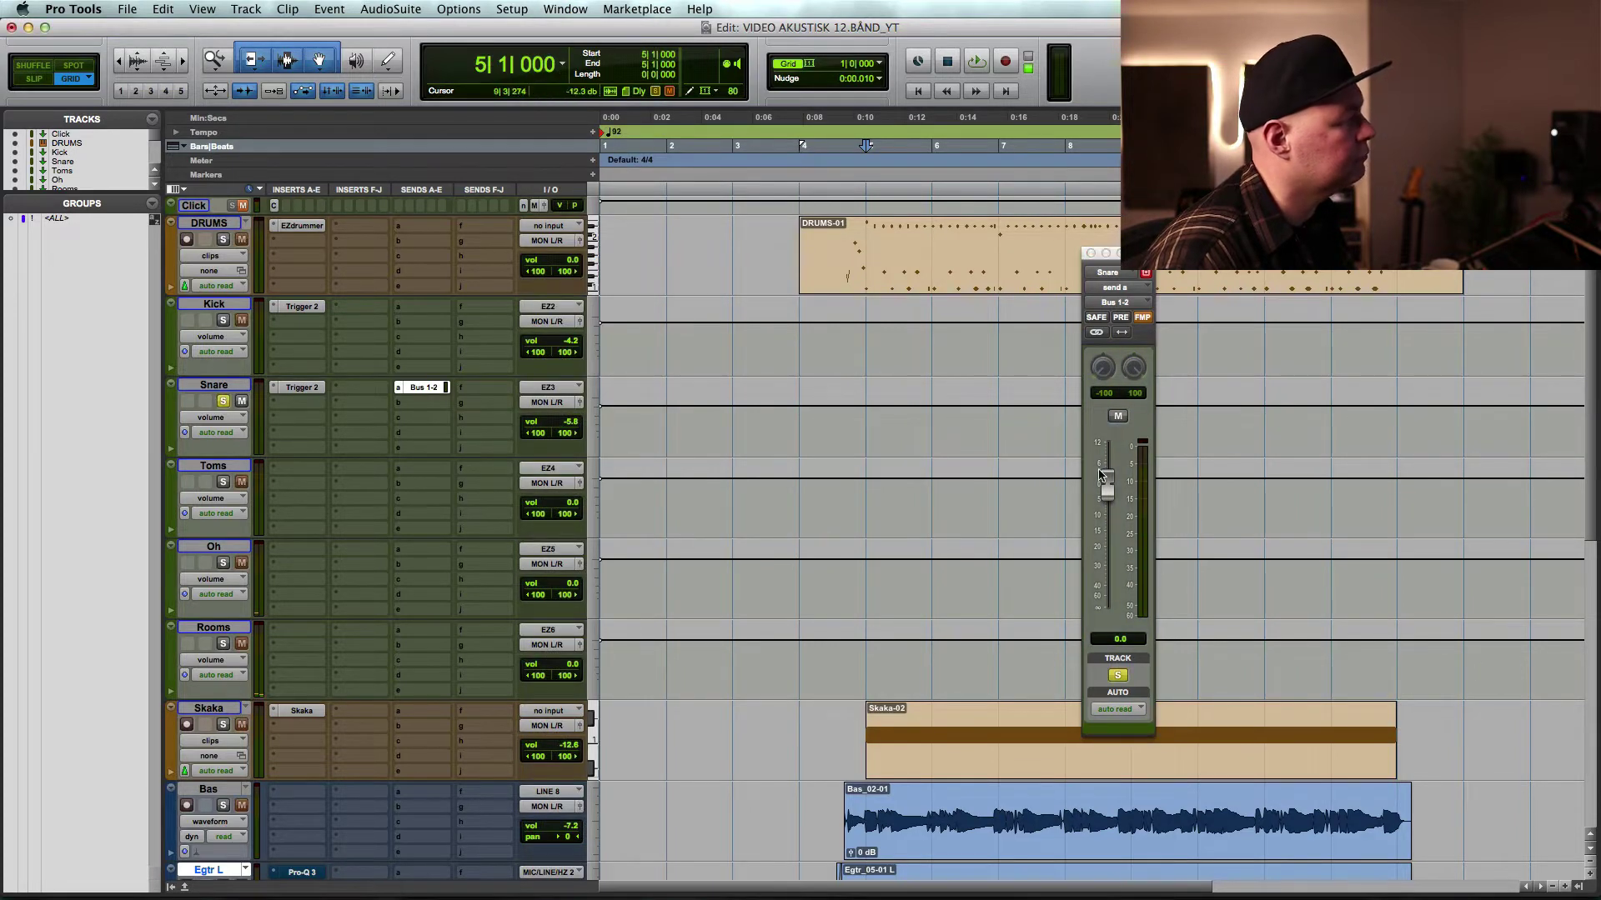
key("space")
left_click_drag(1107, 609, 1109, 502)
key("space")
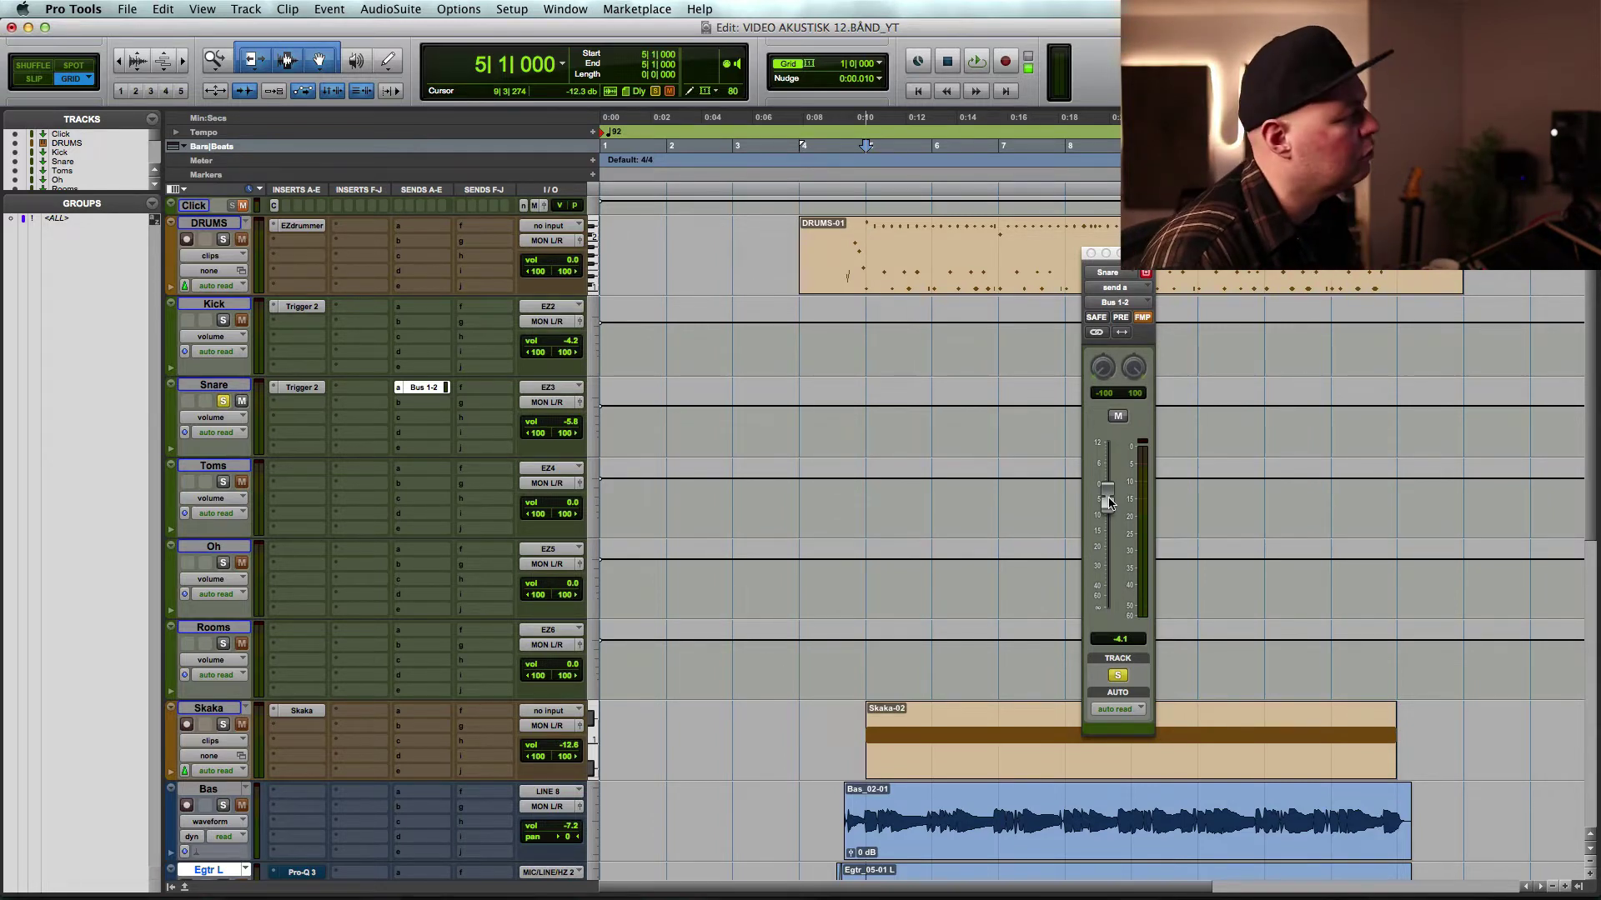
- Unsolo the Snare track and set its Bus 1-2 send level to -4.6 against the full mix
key("space")
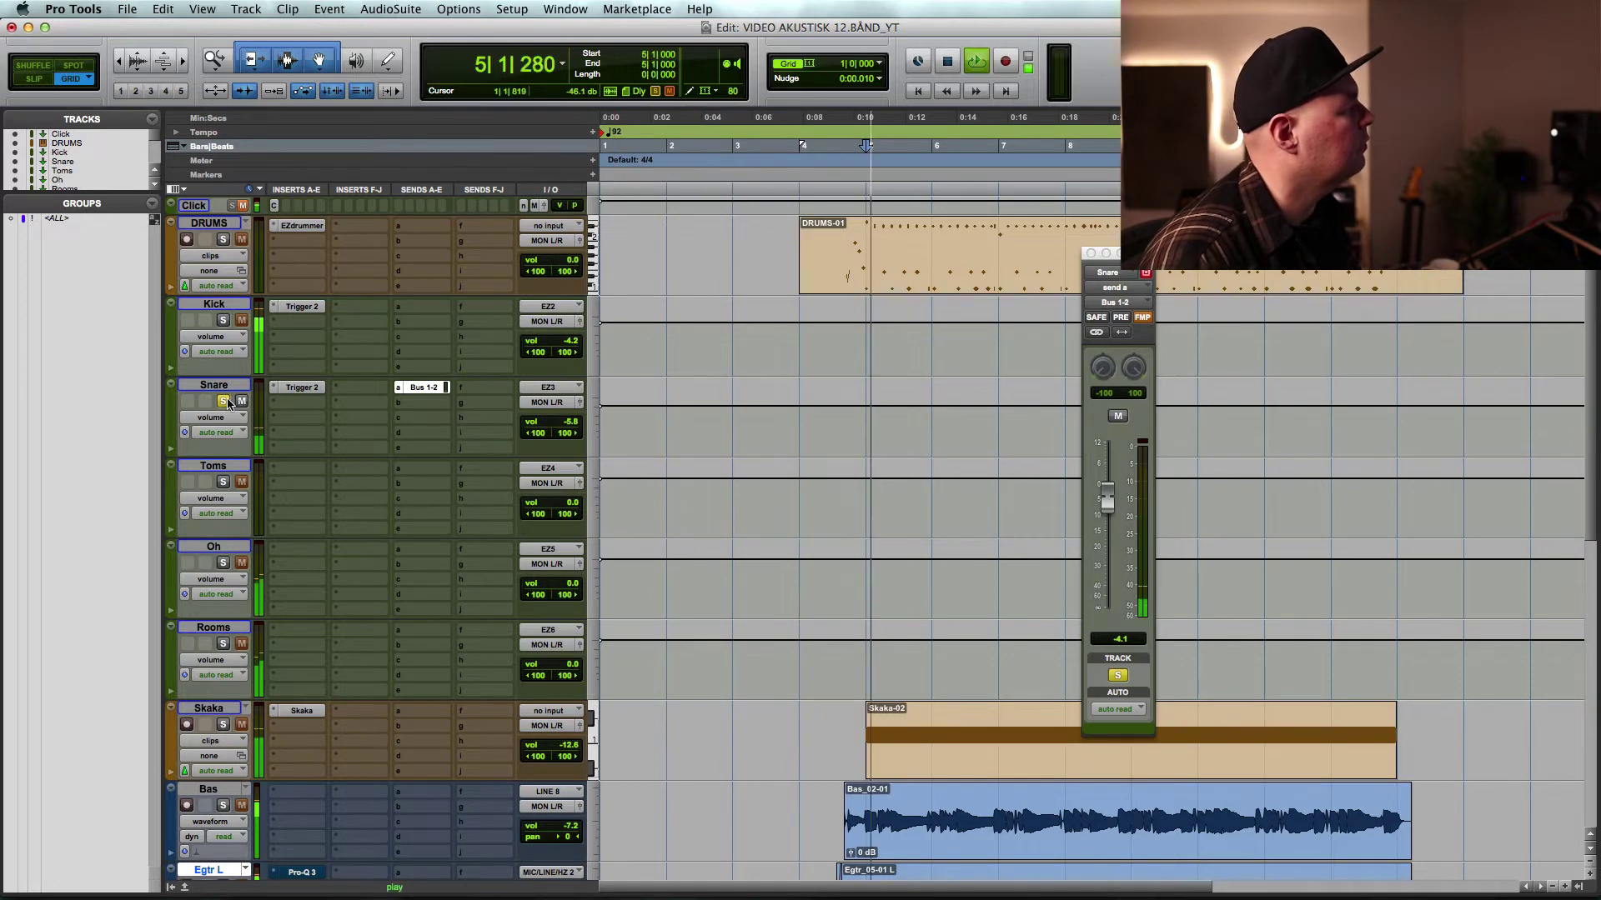
left_click(223, 401)
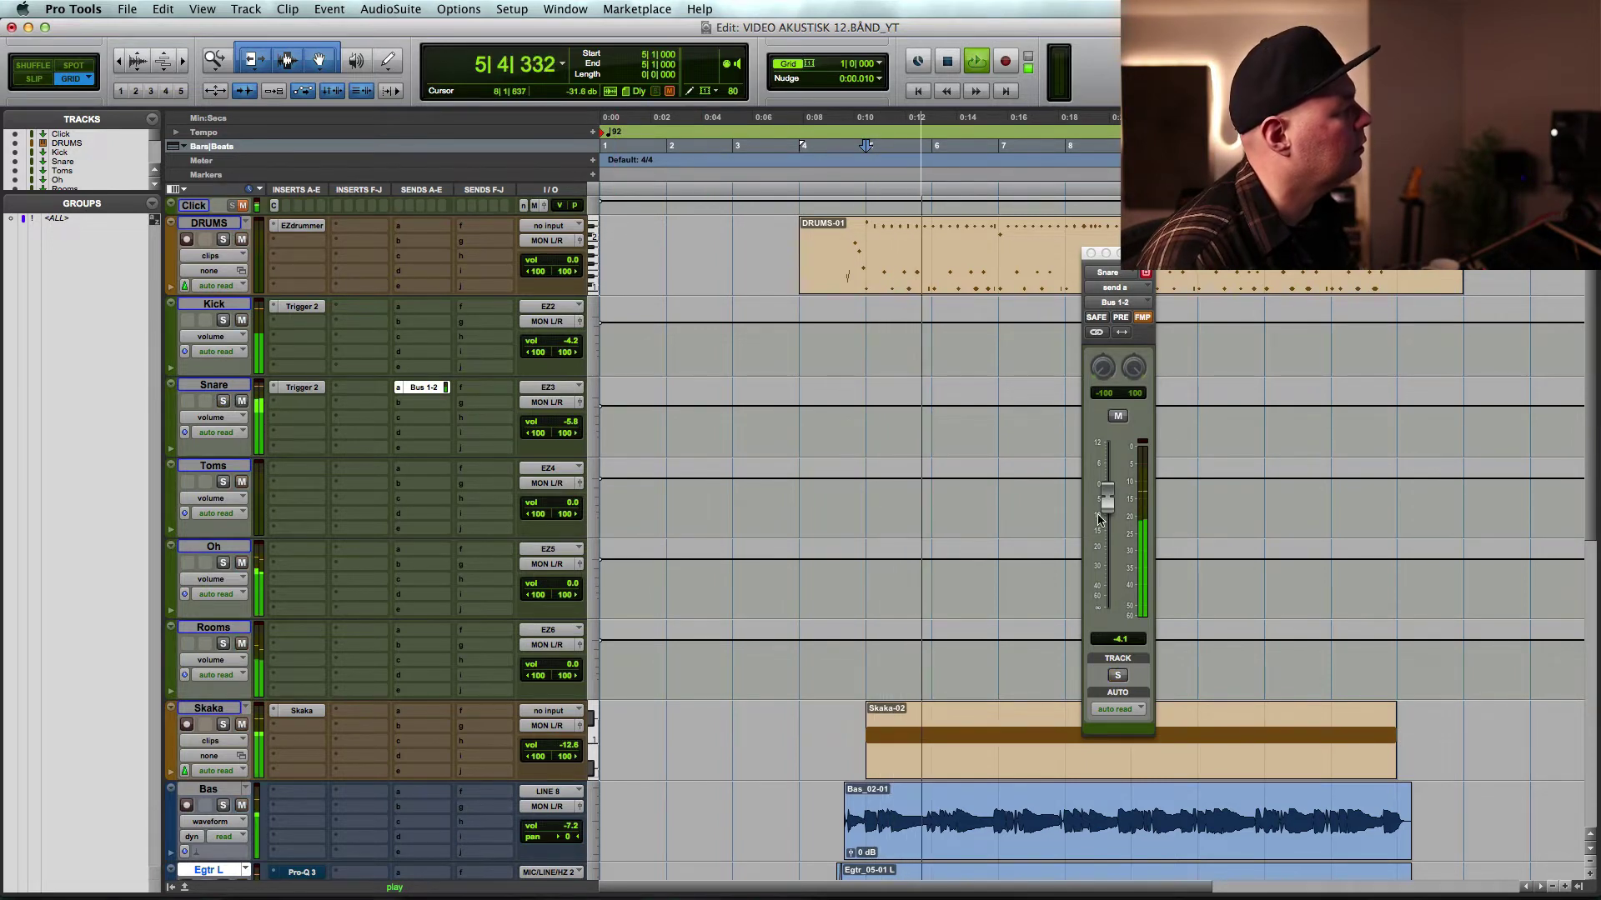
mouse_move(1107, 500)
left_mouse_down()
mouse_move(1112, 454)
mouse_move(1109, 499)
left_mouse_up()
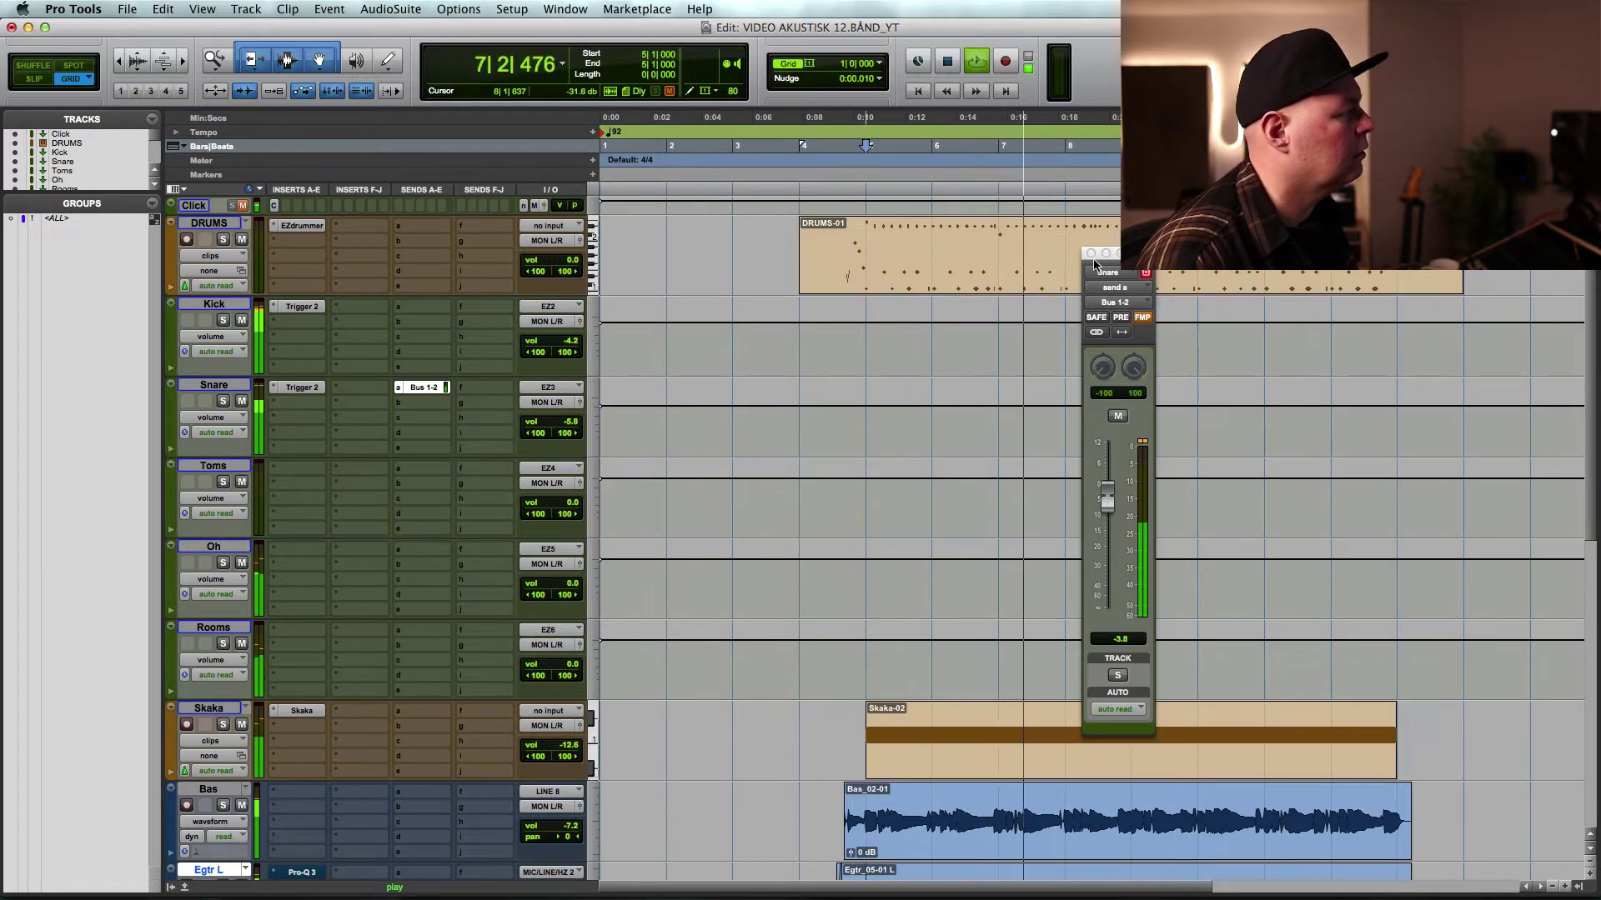
left_click(423, 387)
key("space")
left_click(420, 389)
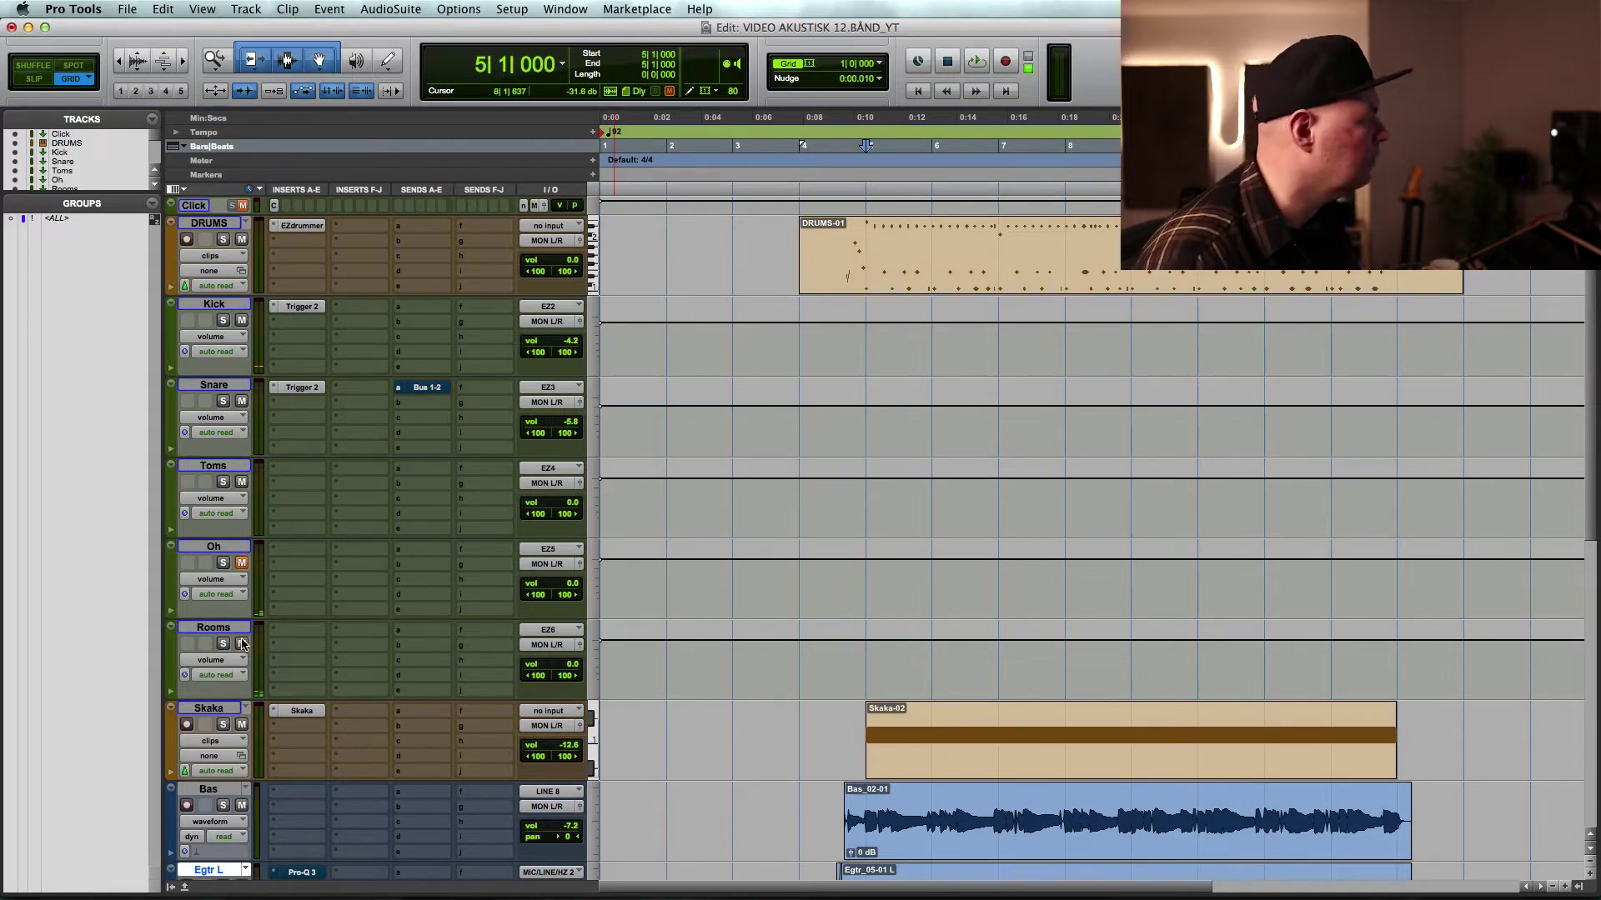
left_click(428, 389)
scroll(883, 534, "down", 10)
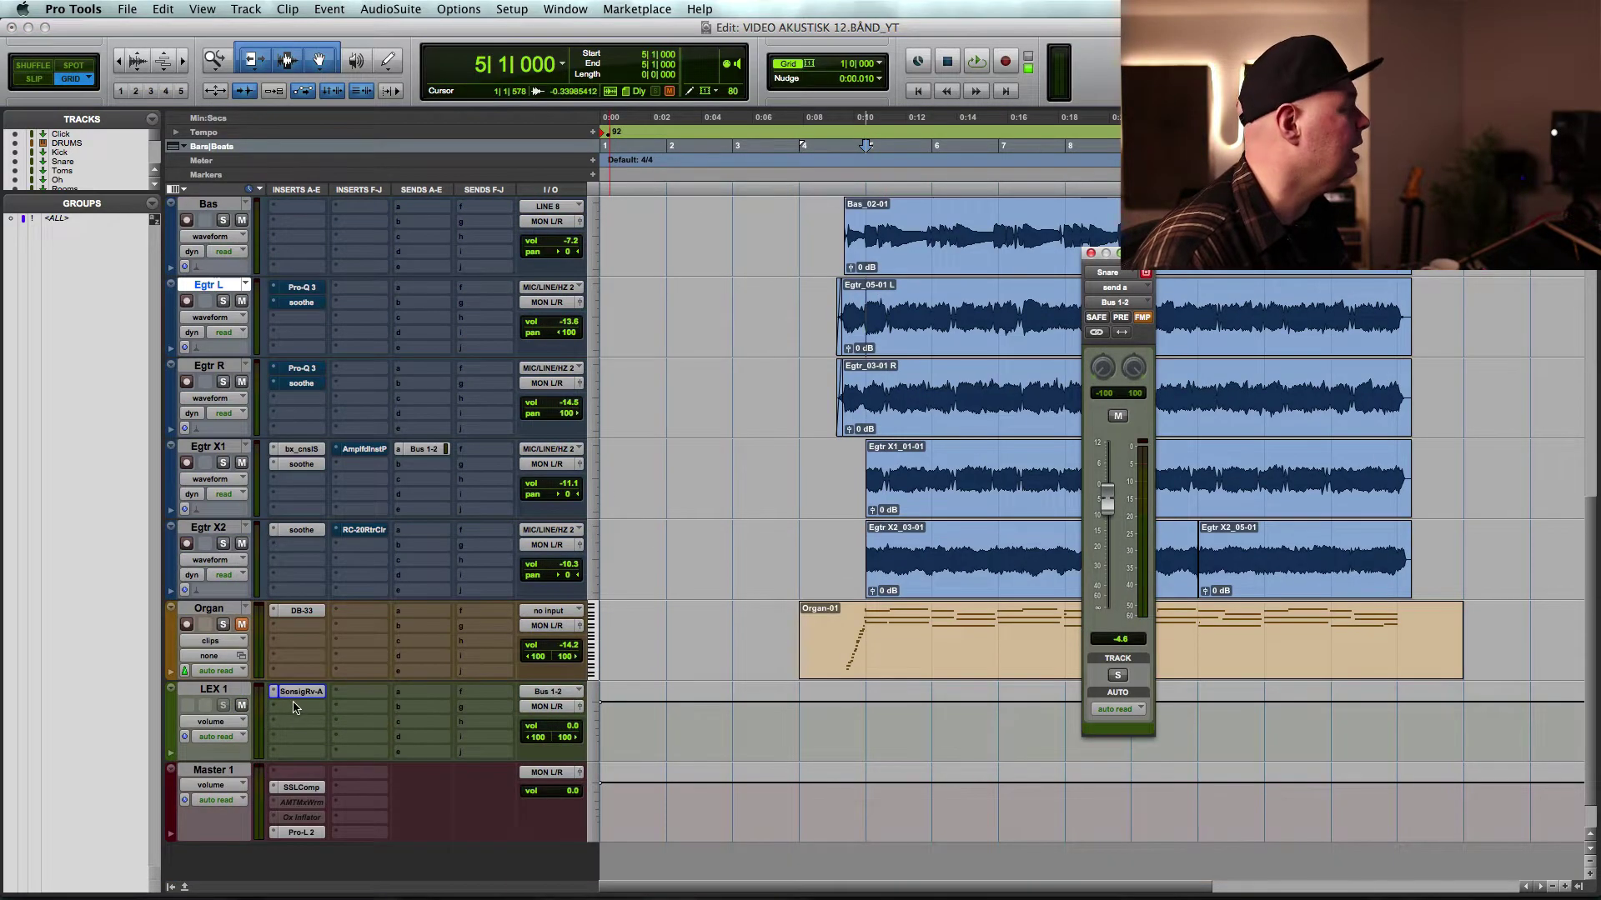
- Solo Egtr X1 and audition the LEX 1 reverb with its predelay synced to tempo at 1/16
left_click(298, 692)
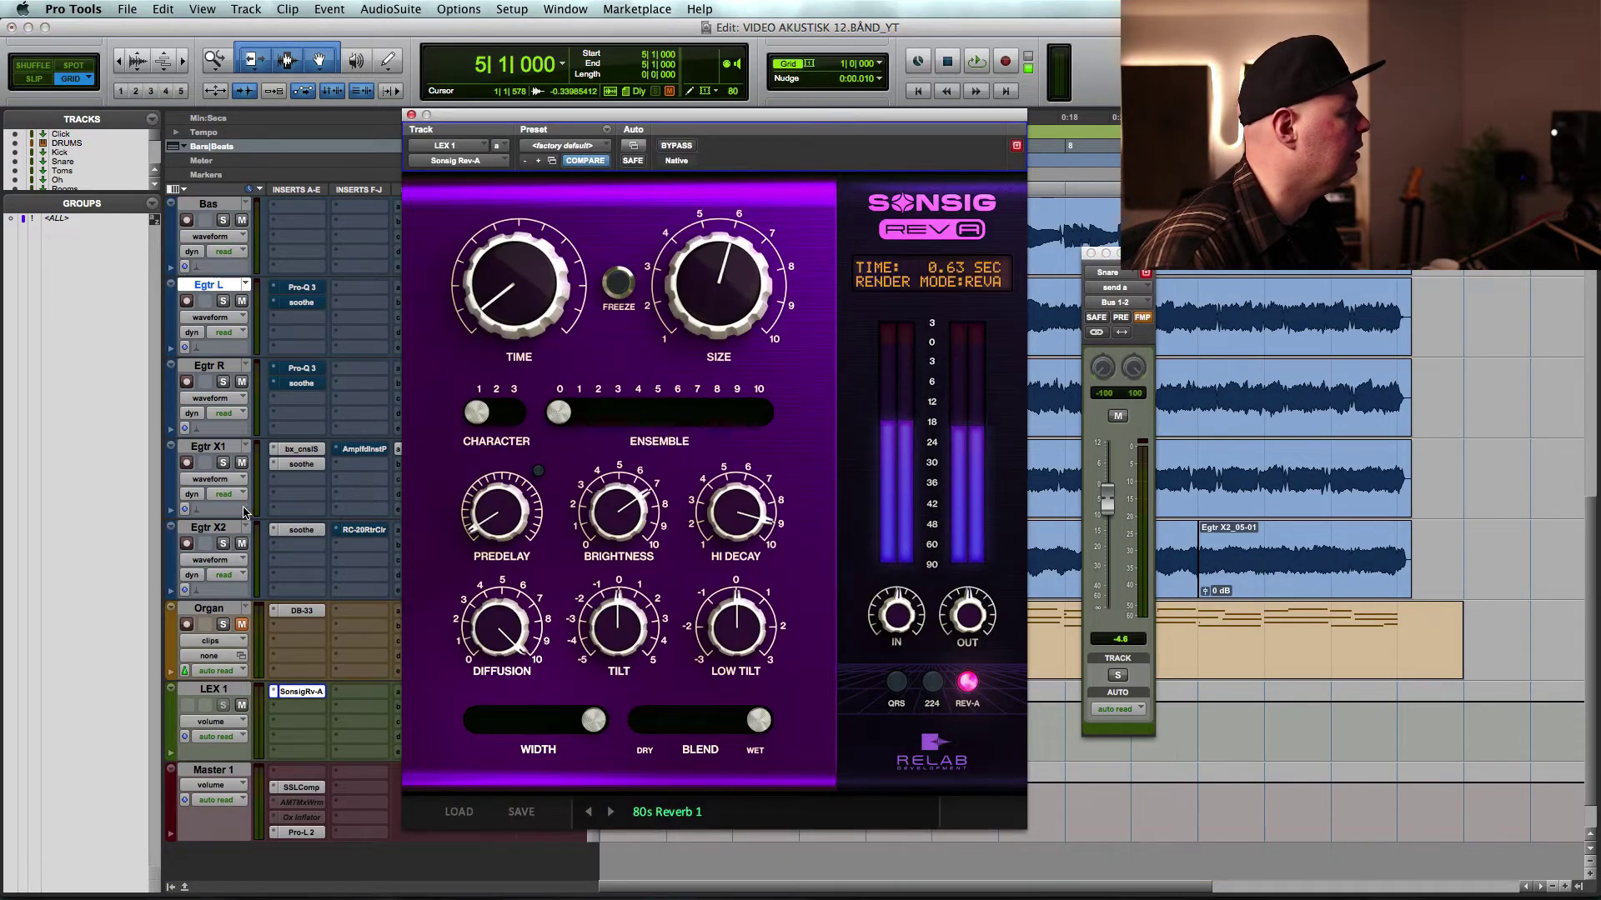
left_click(224, 462)
left_click_drag(492, 519, 514, 401)
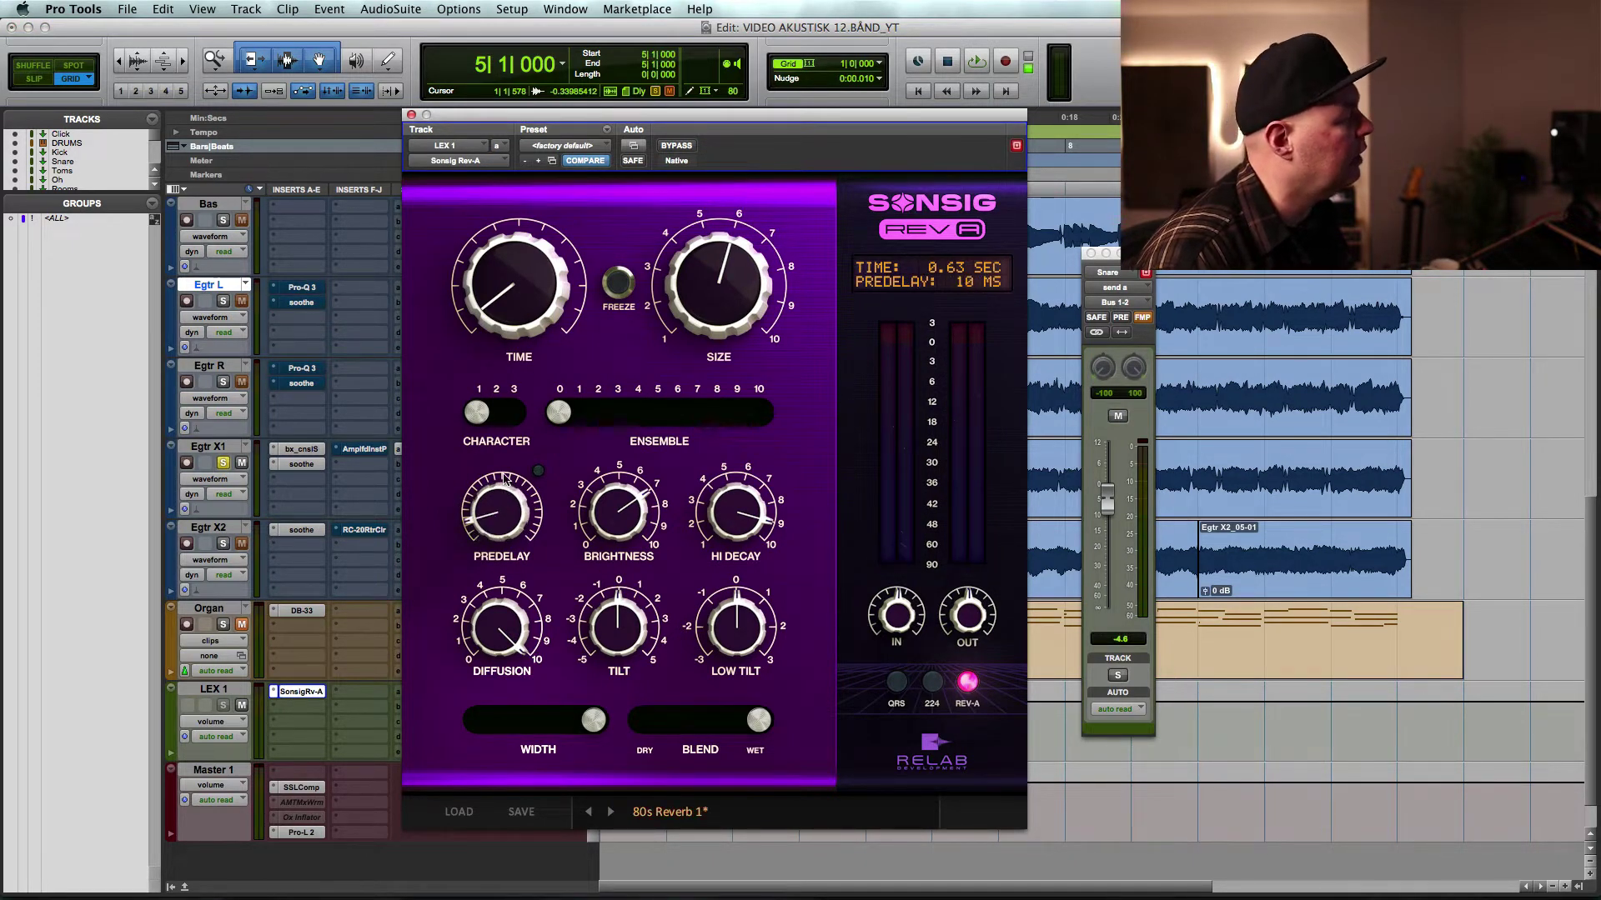
left_click(538, 471)
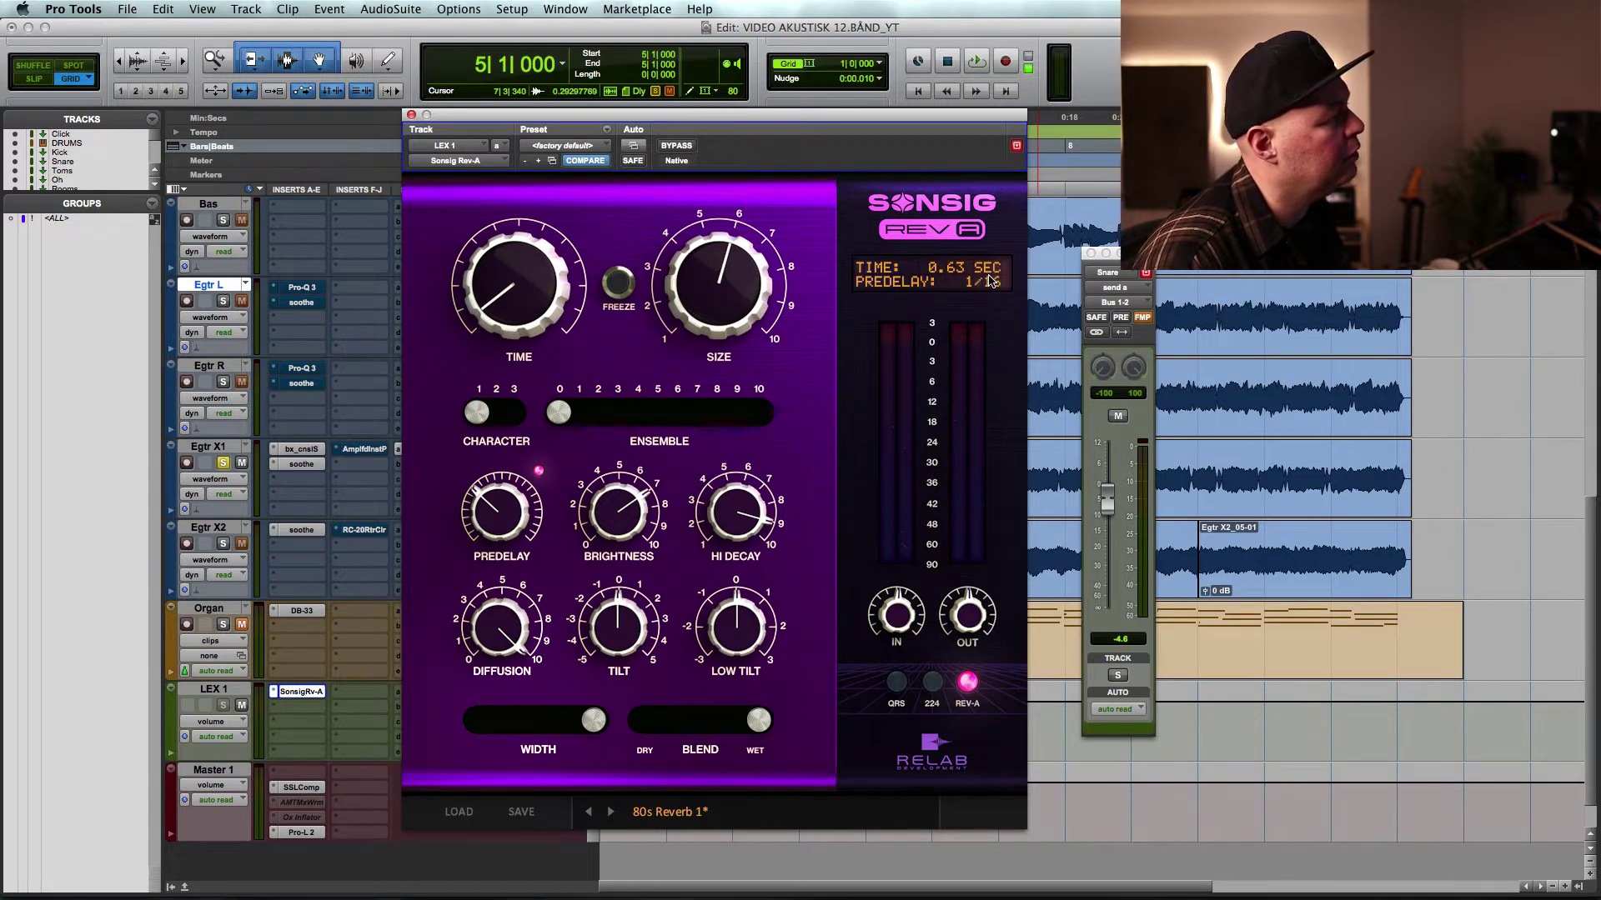
key("space")
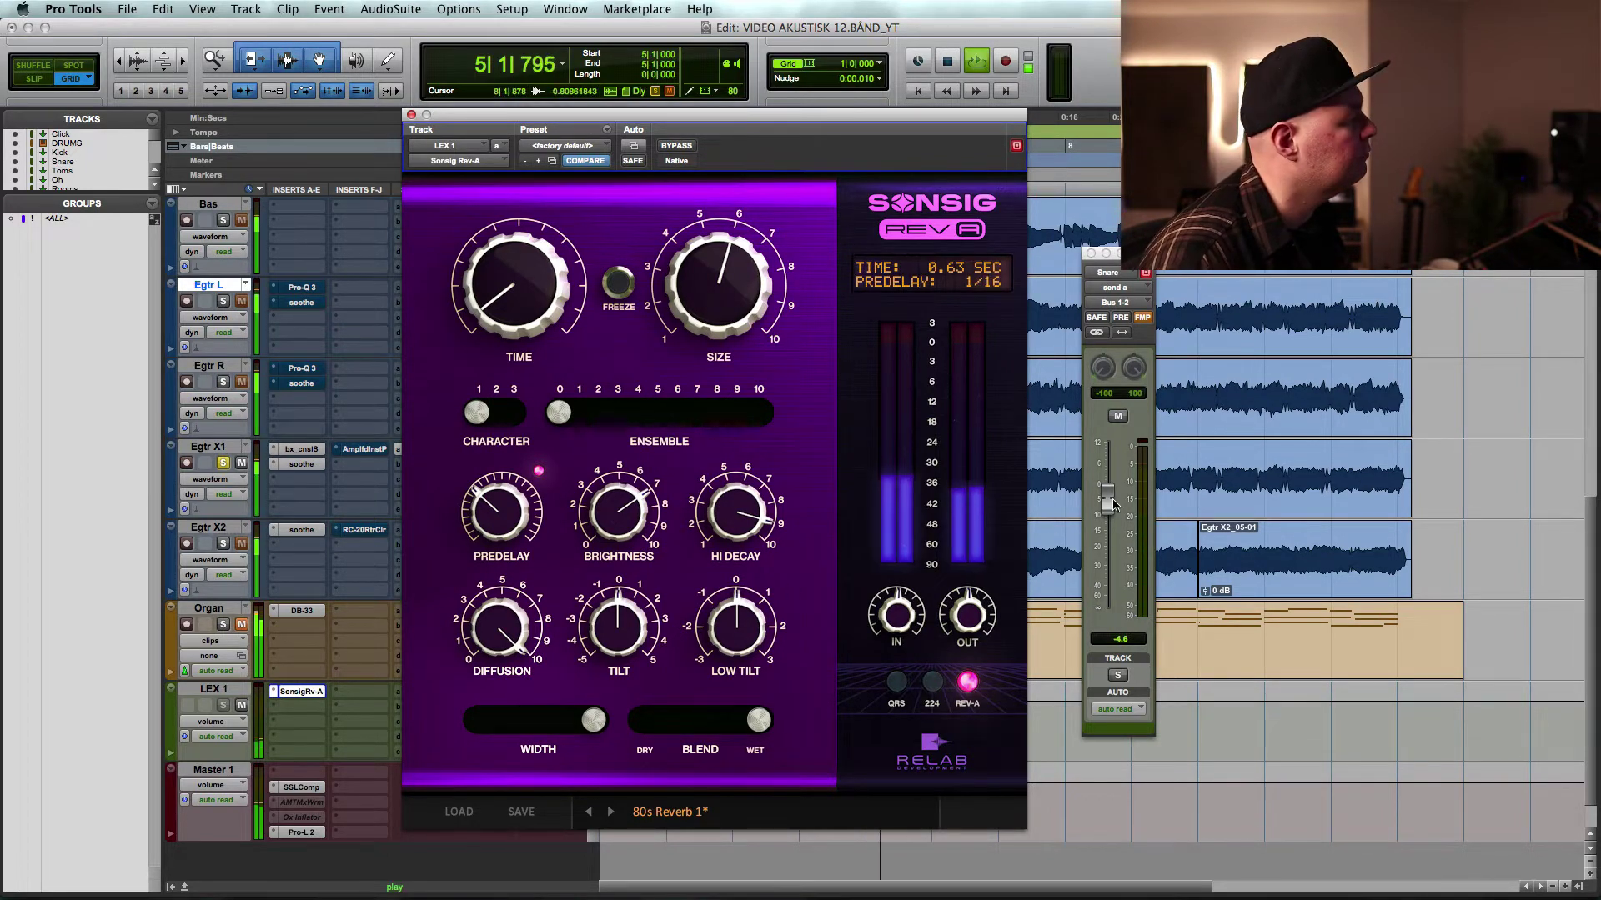
key("space")
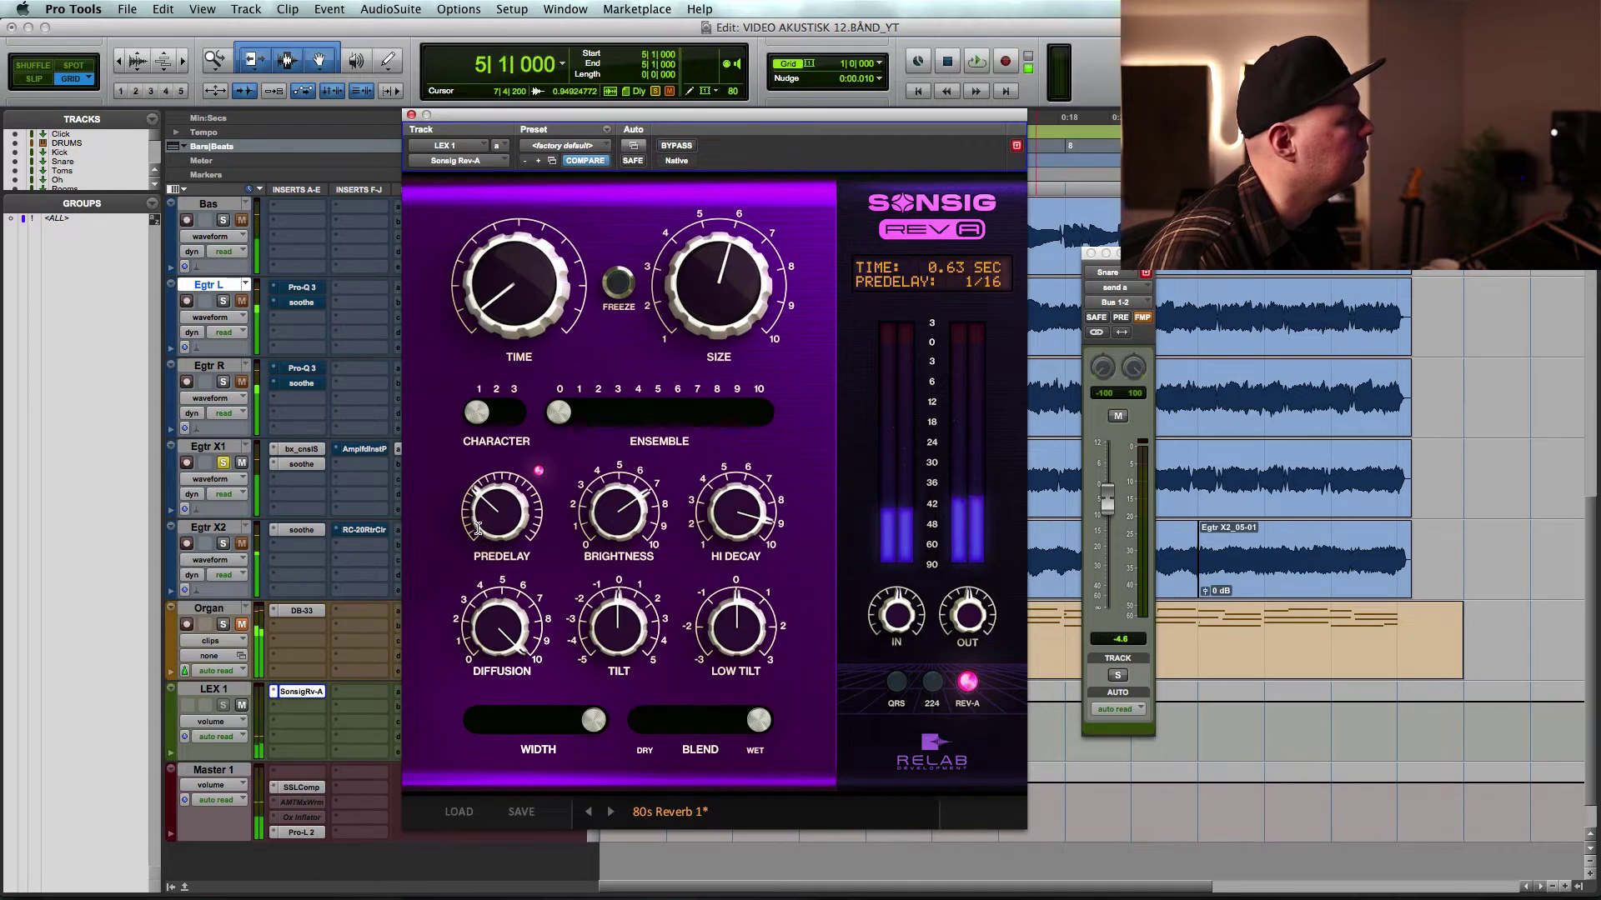
- Set the LEX 1 reverb predelay to 1/8 and lower the Snare send level to -11.8 during playback
left_click_drag(493, 518, 492, 497)
key("space")
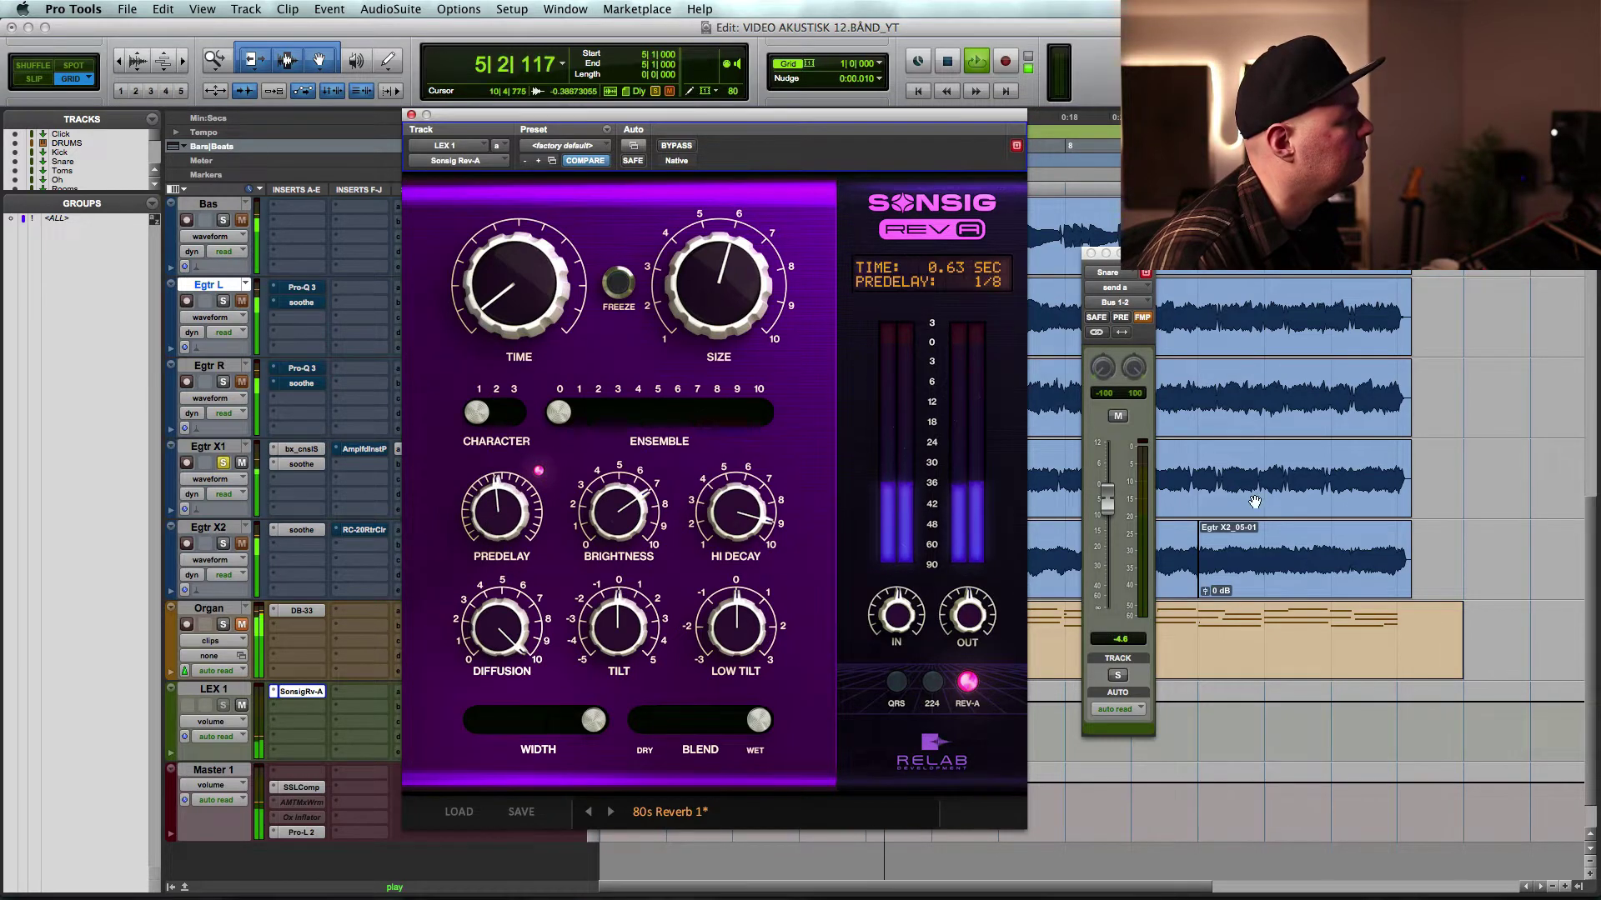
mouse_move(1110, 503)
left_mouse_down()
mouse_move(1113, 489)
mouse_move(1113, 525)
left_mouse_up()
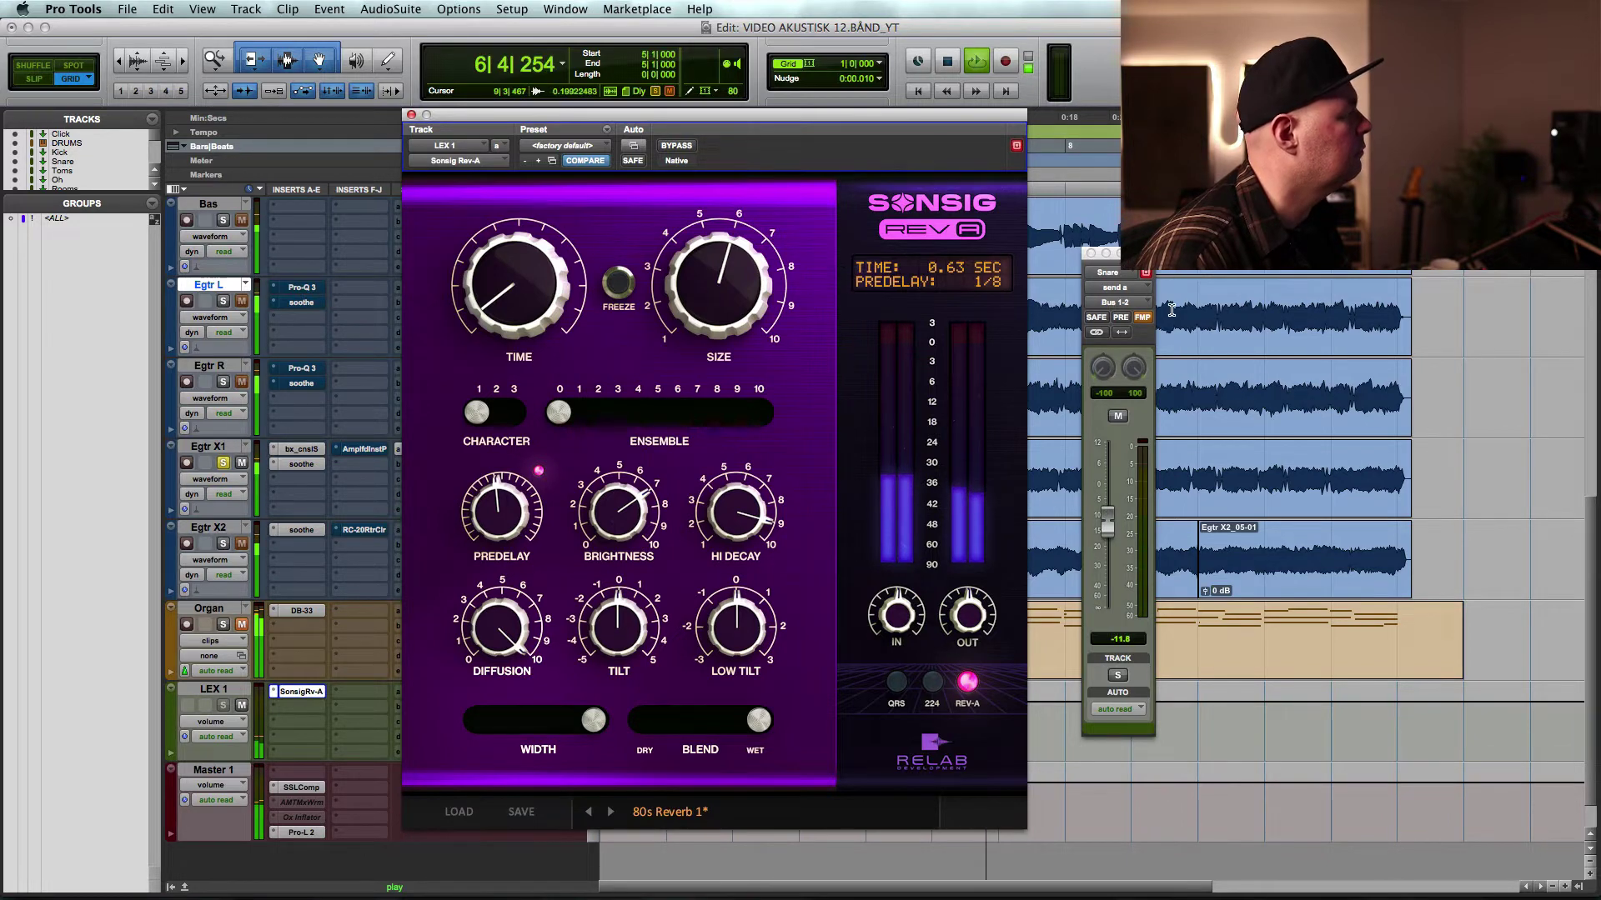
- Switch the send window to Egtr X1, set its send level to -4.3 during playback and unsolo the track
left_click(1129, 275)
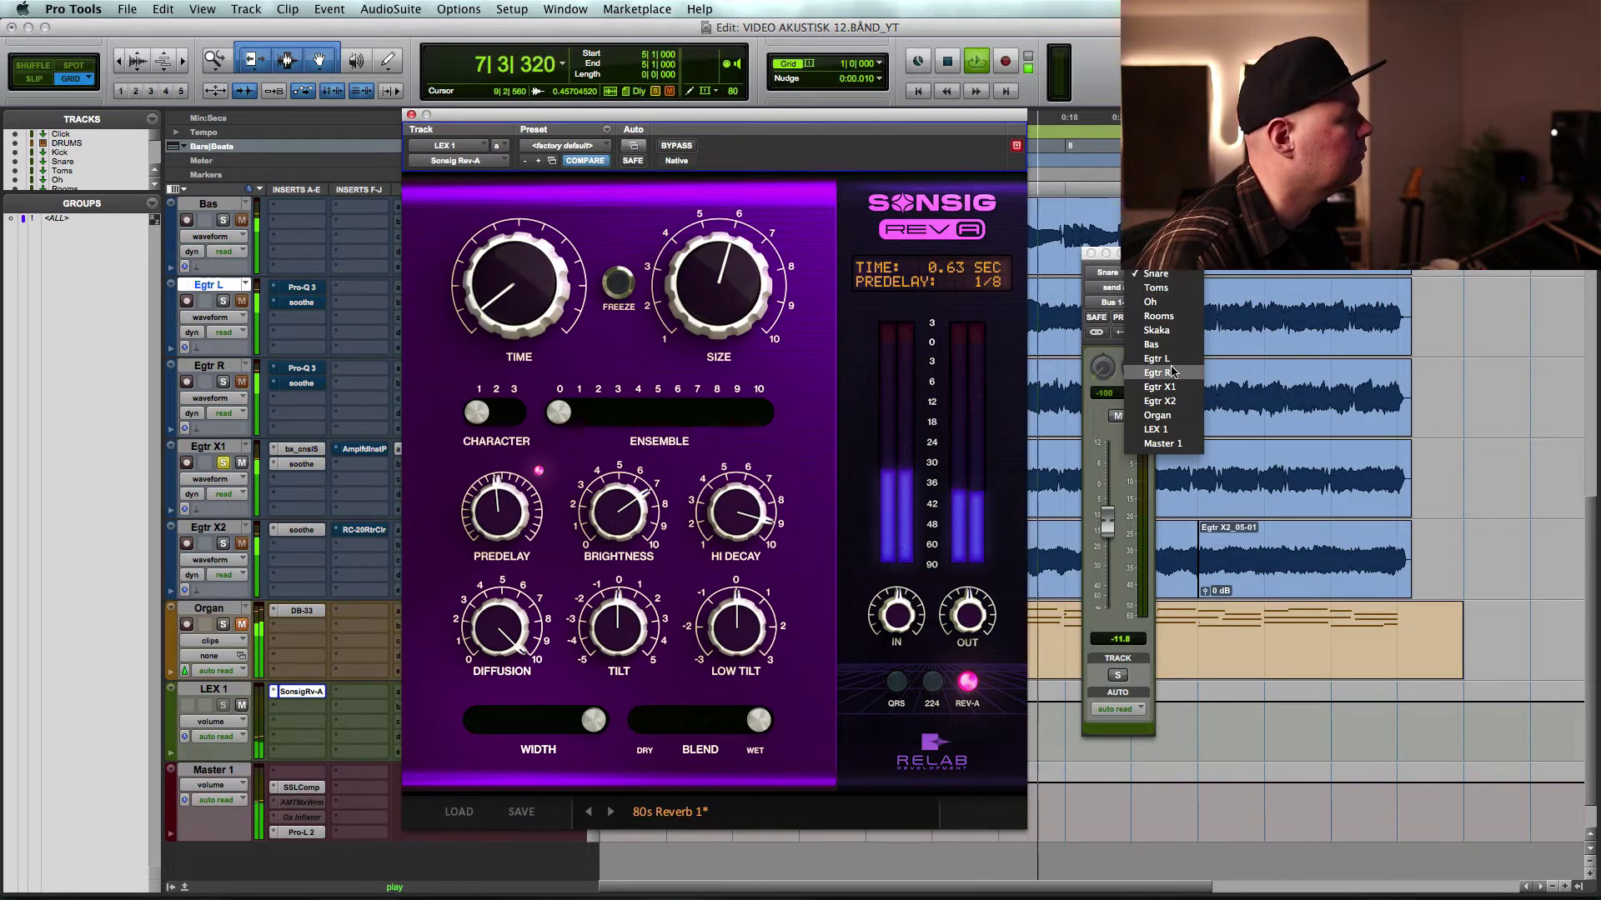
left_click(1159, 388)
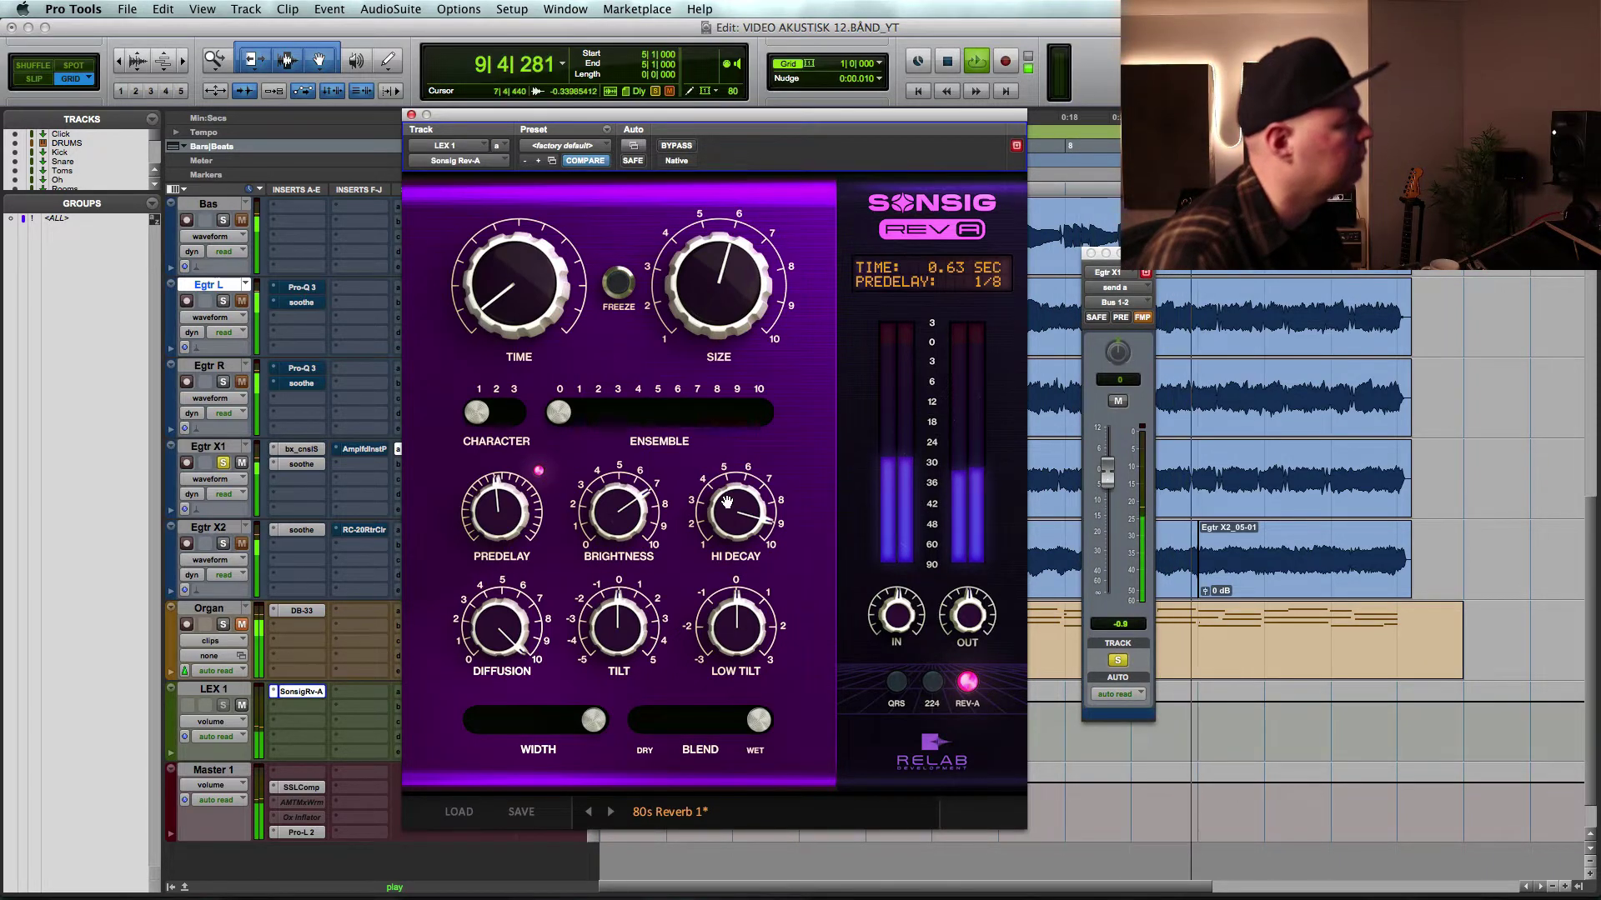
key("space")
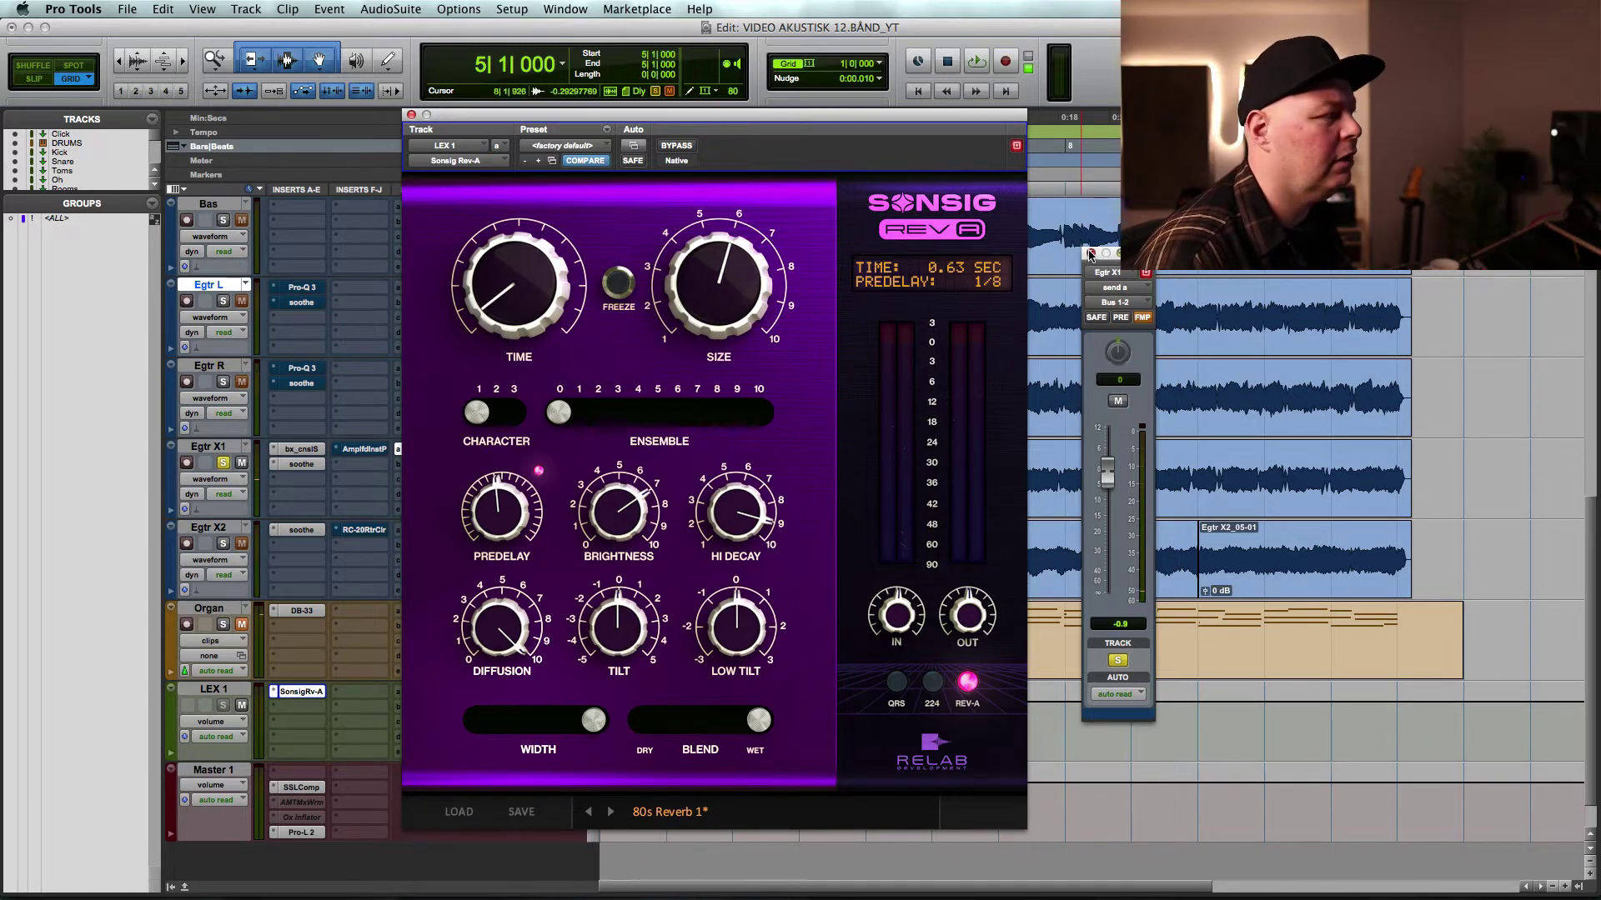
key("space")
left_click(1117, 661)
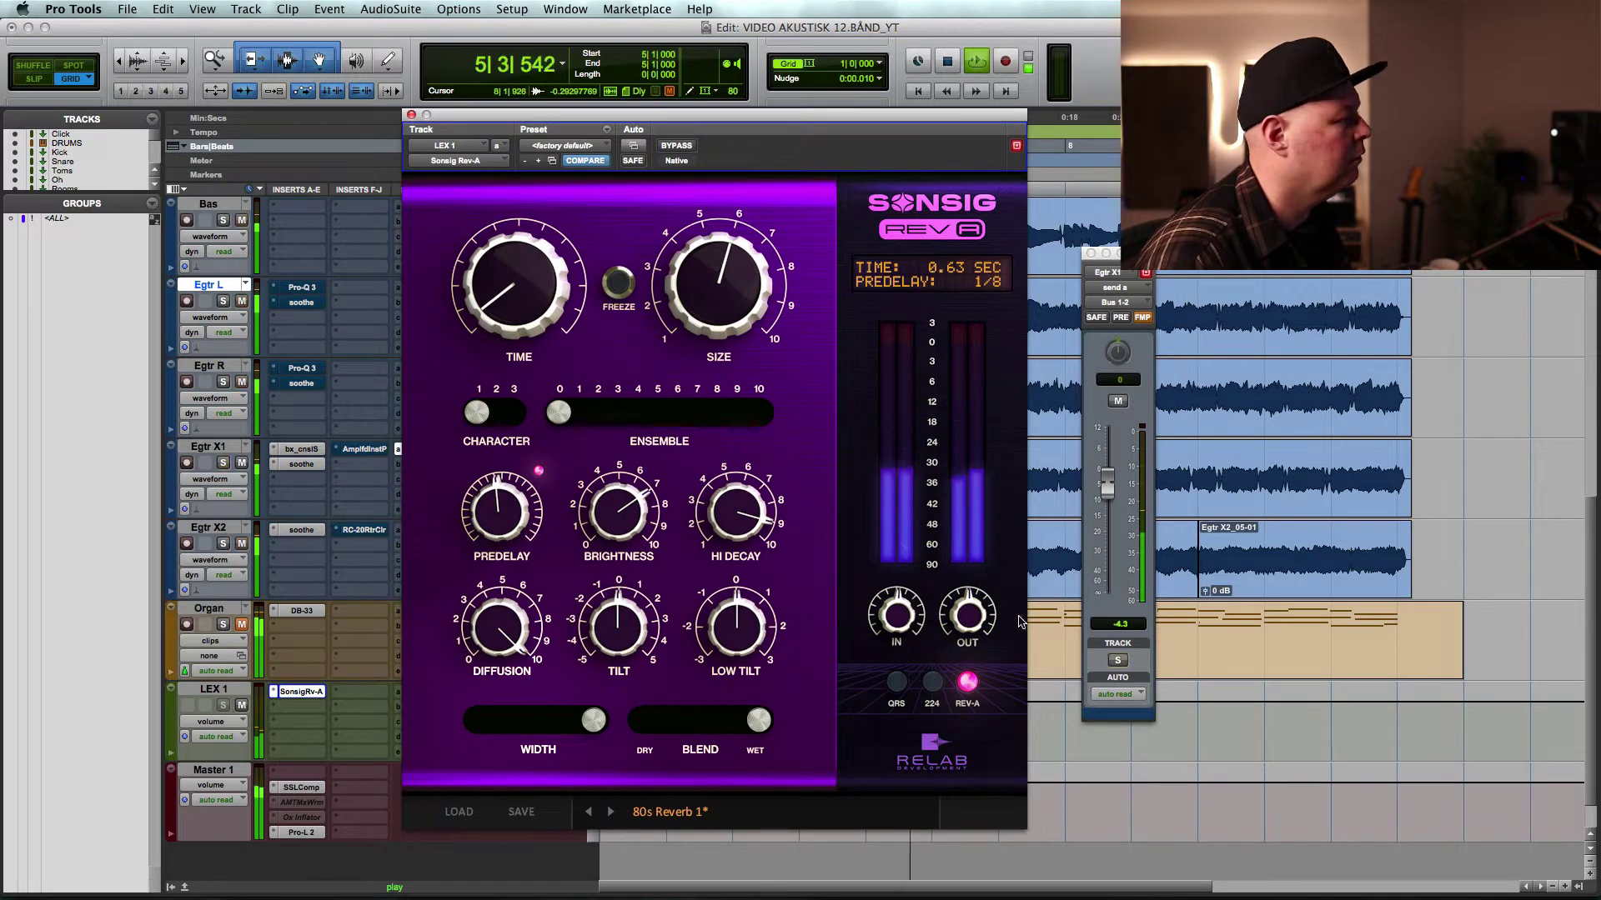
- Mute Egtr L and Egtr R, leaving Egtr X1 unmuted, then close the reverb plugin and stop playback
left_click(241, 462)
left_click(241, 382)
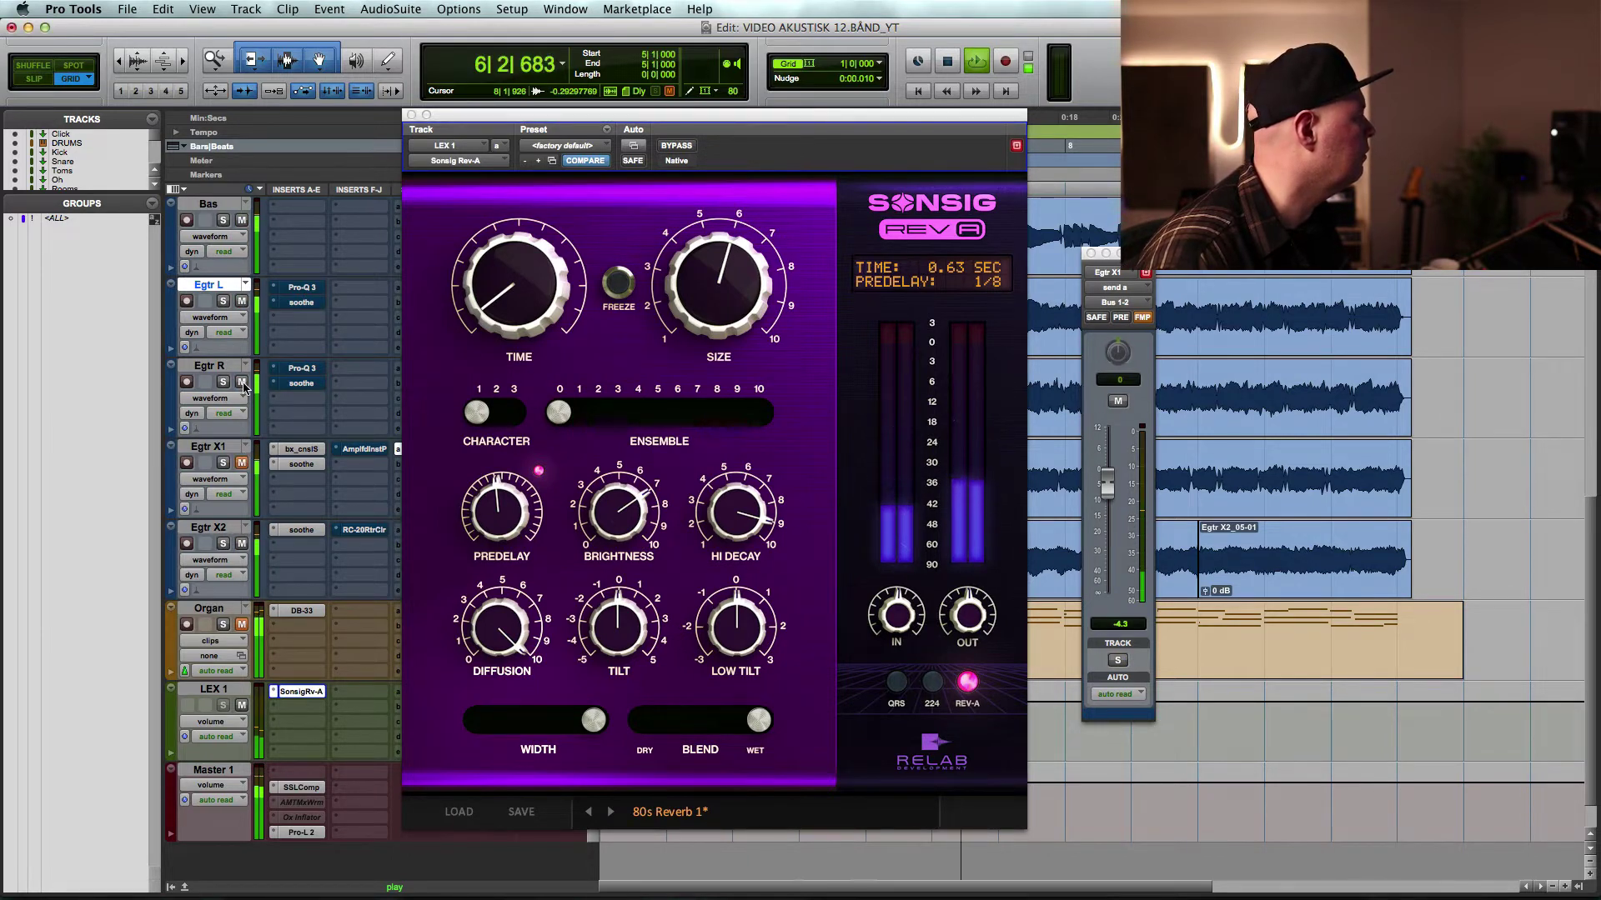
left_click(241, 462)
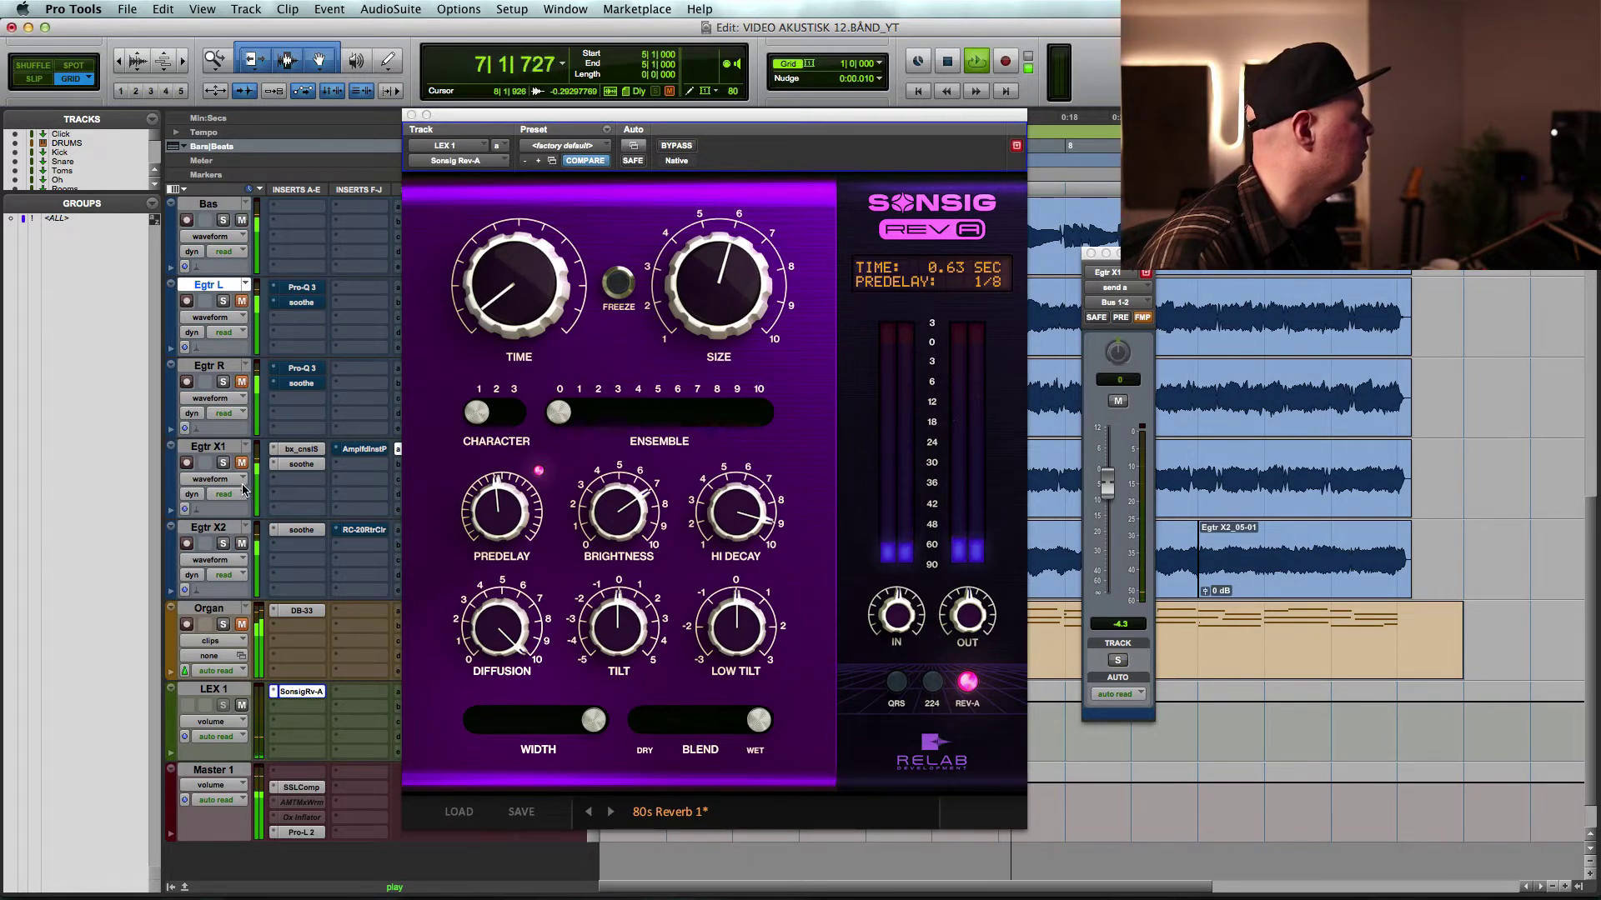
left_click(411, 115)
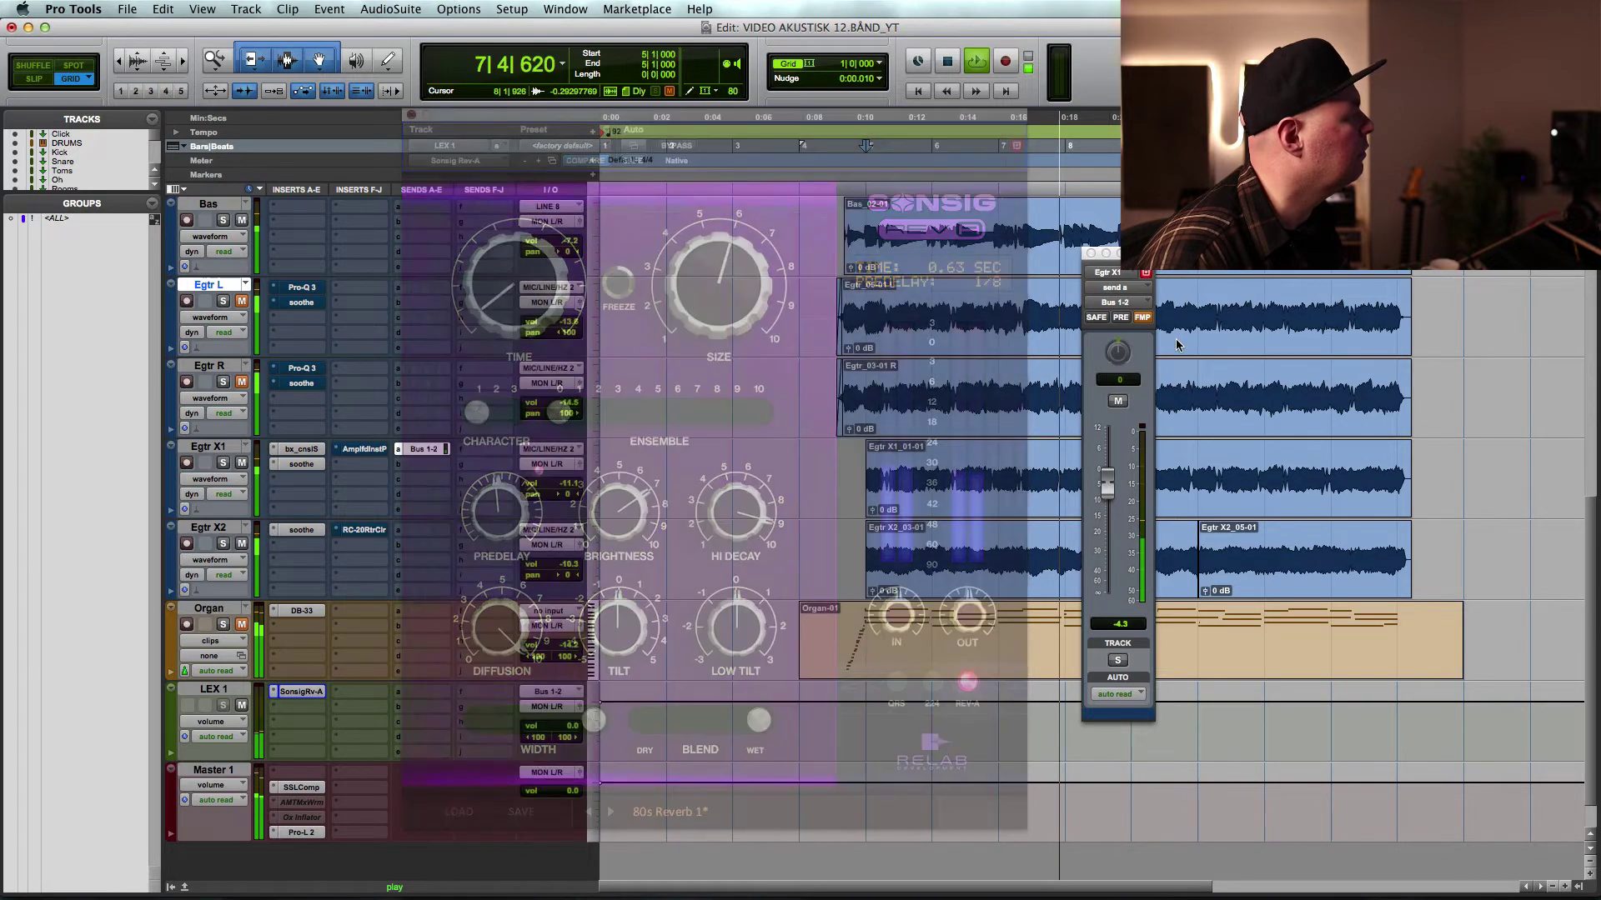
key("space")
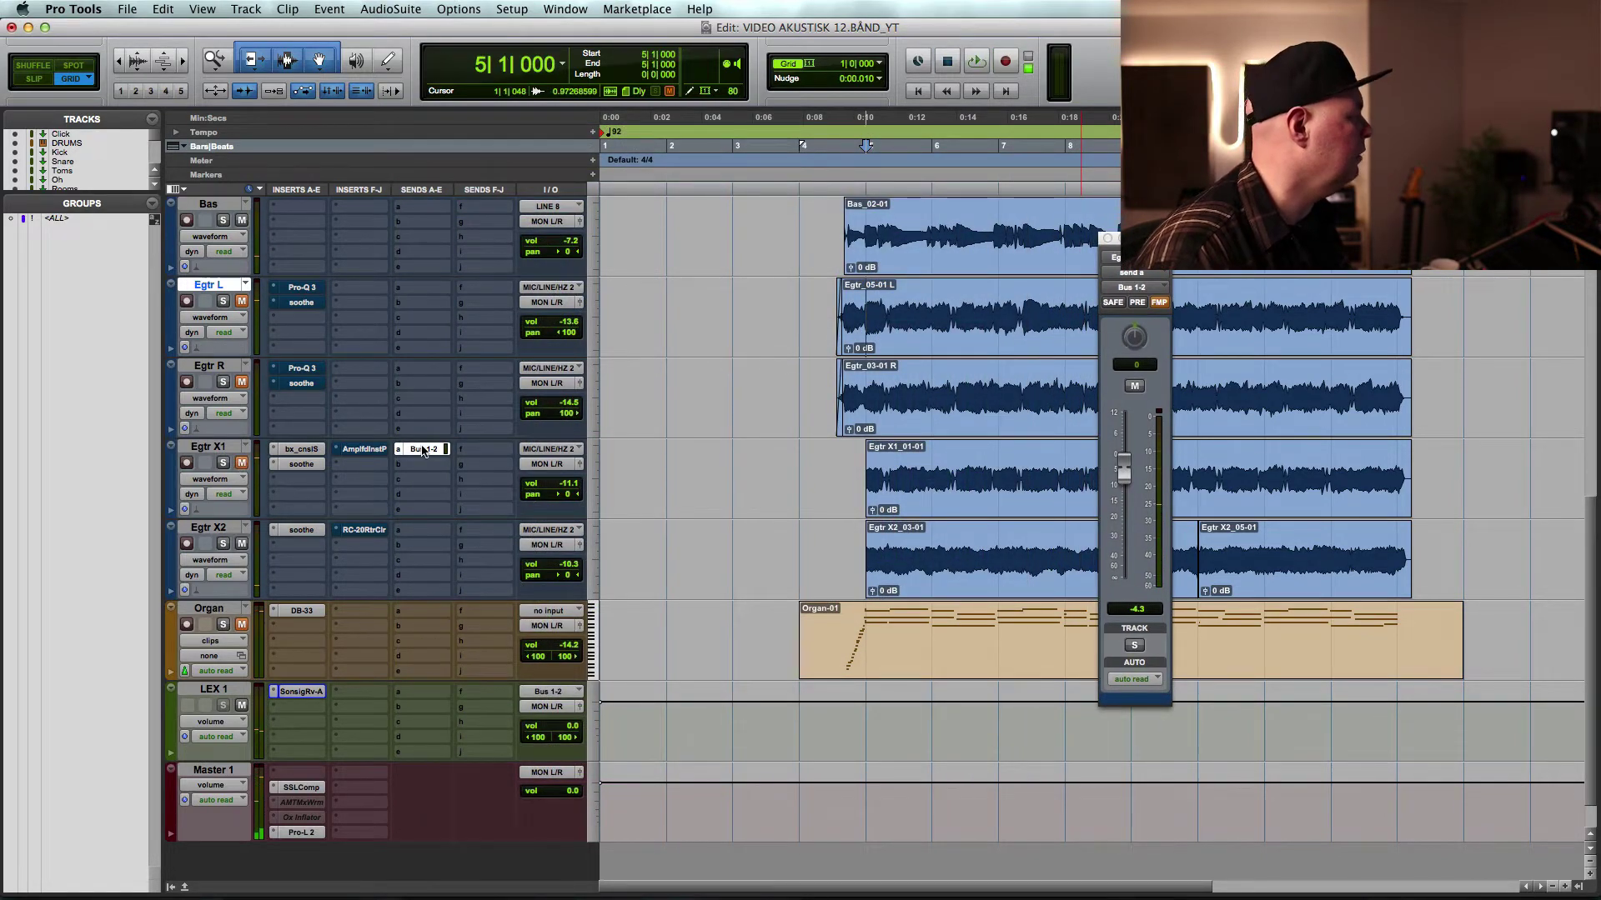
- Copy the Bus 1-2 send from Egtr X1 to Egtr X2 and audition Egtr X2 soloed
left_click_drag(426, 533, 426, 534)
key("space")
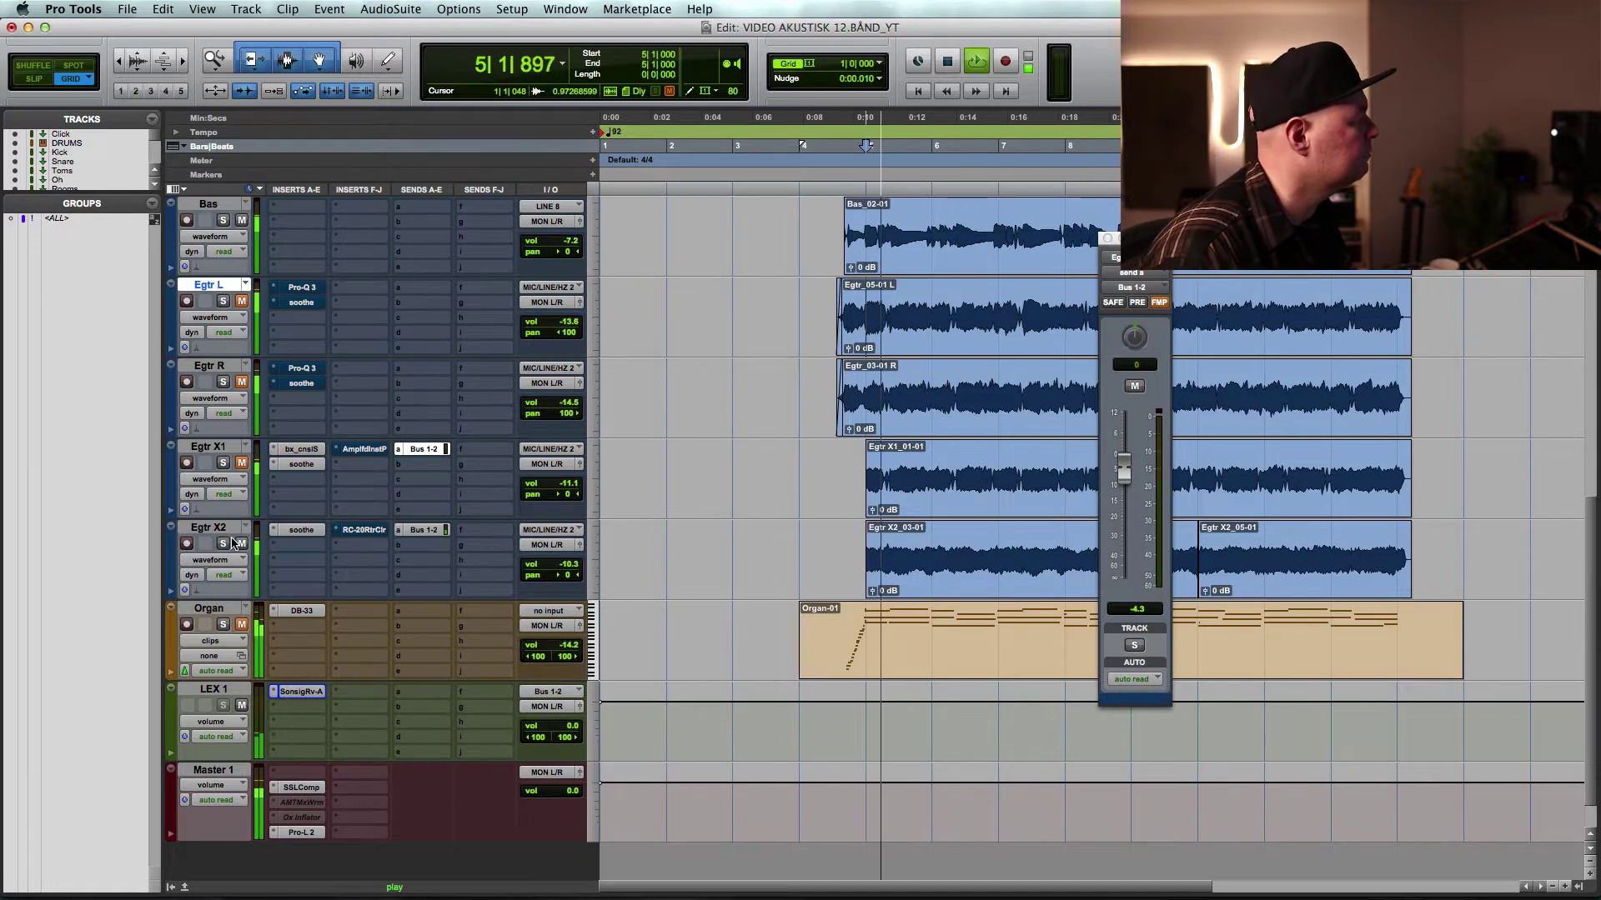
key("space")
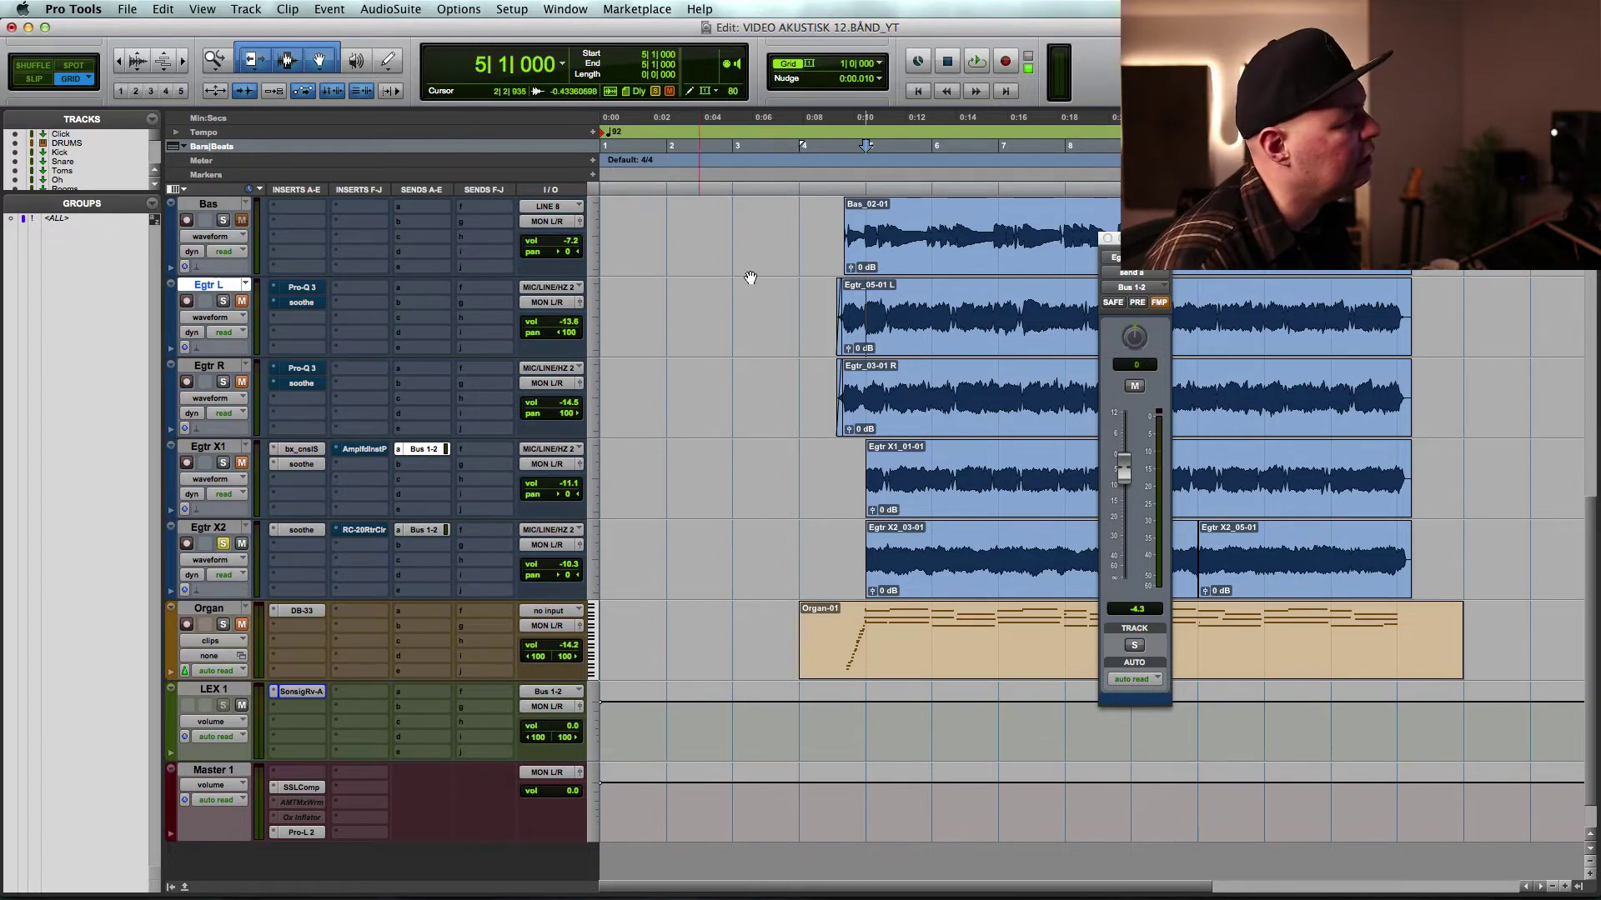
- Solo Egtr X1, unsolo Egtr X2 and play the song from bar 5
left_click(848, 190)
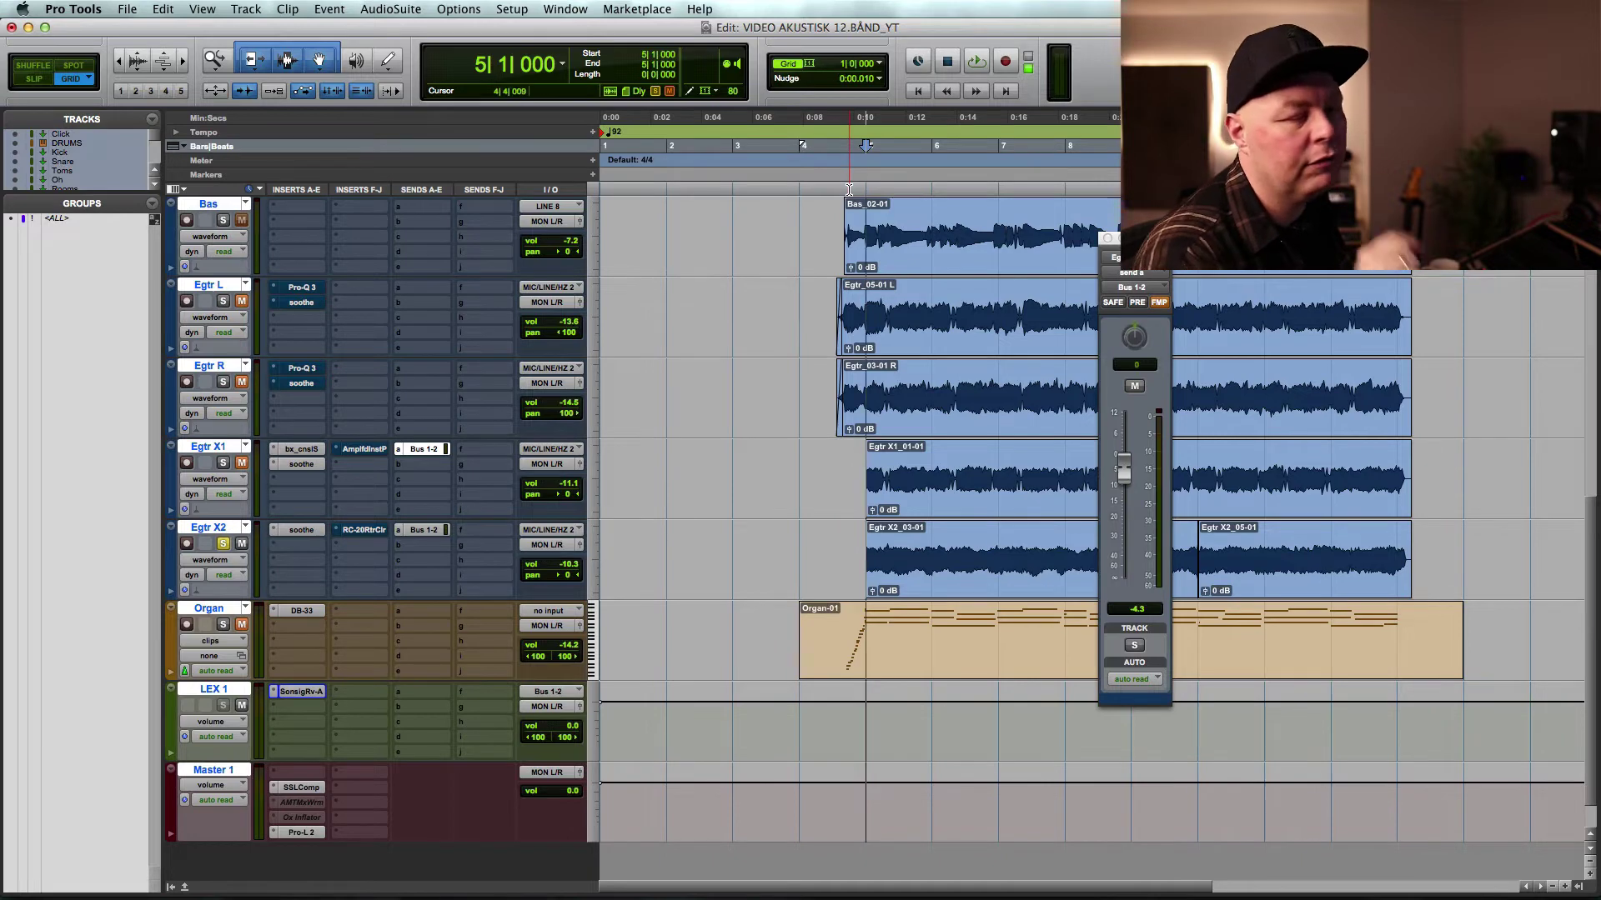
left_click(222, 463)
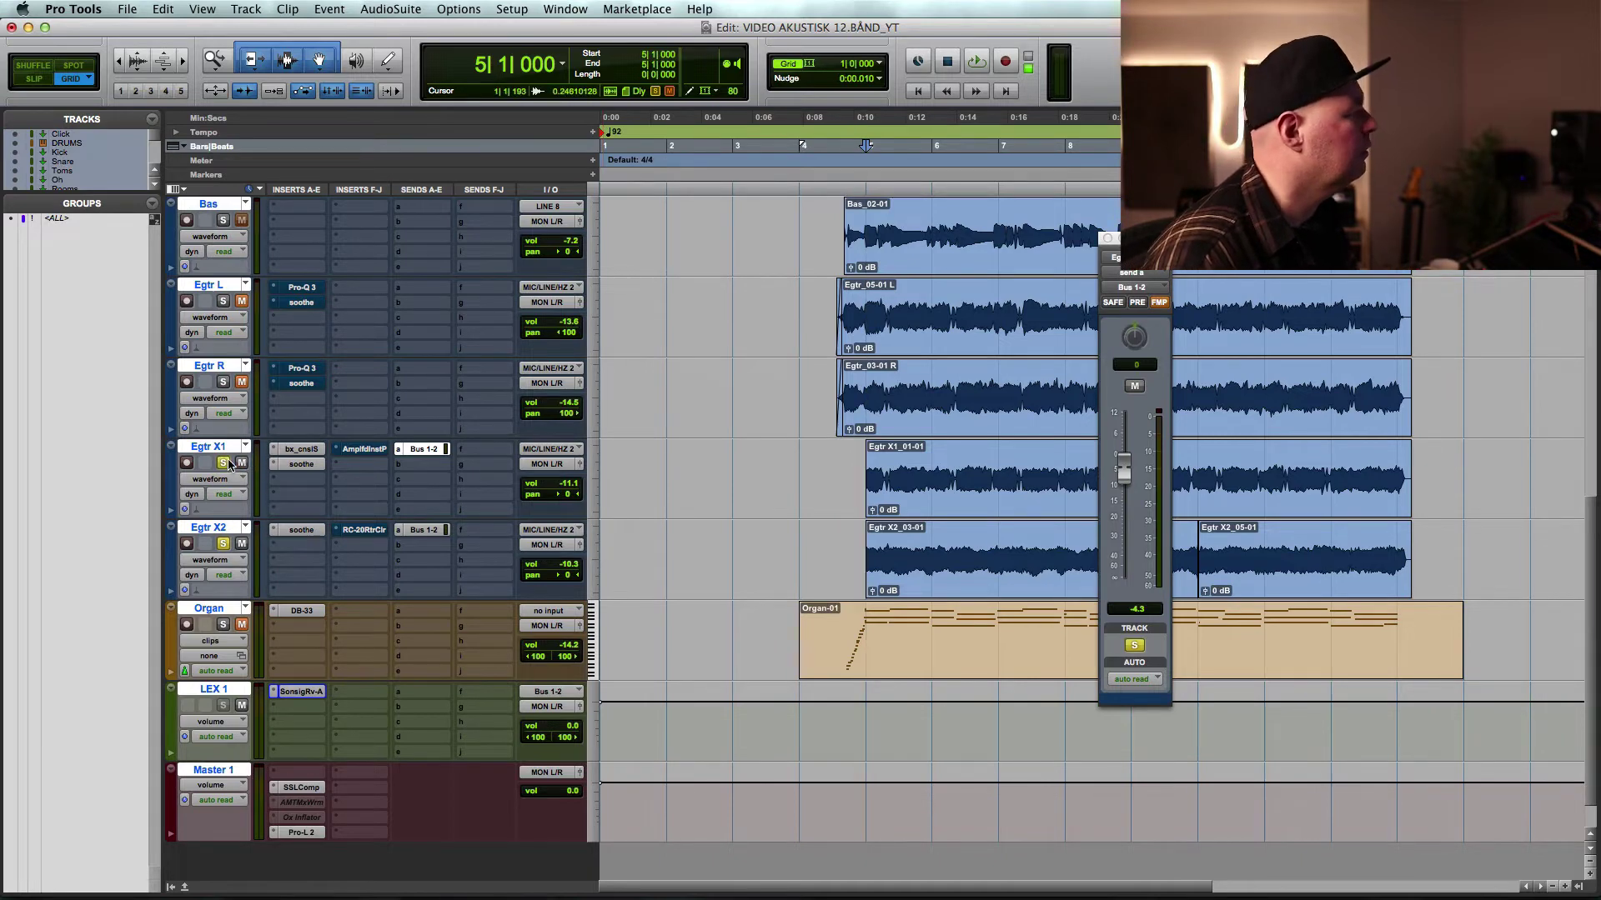
key("space")
key("space")
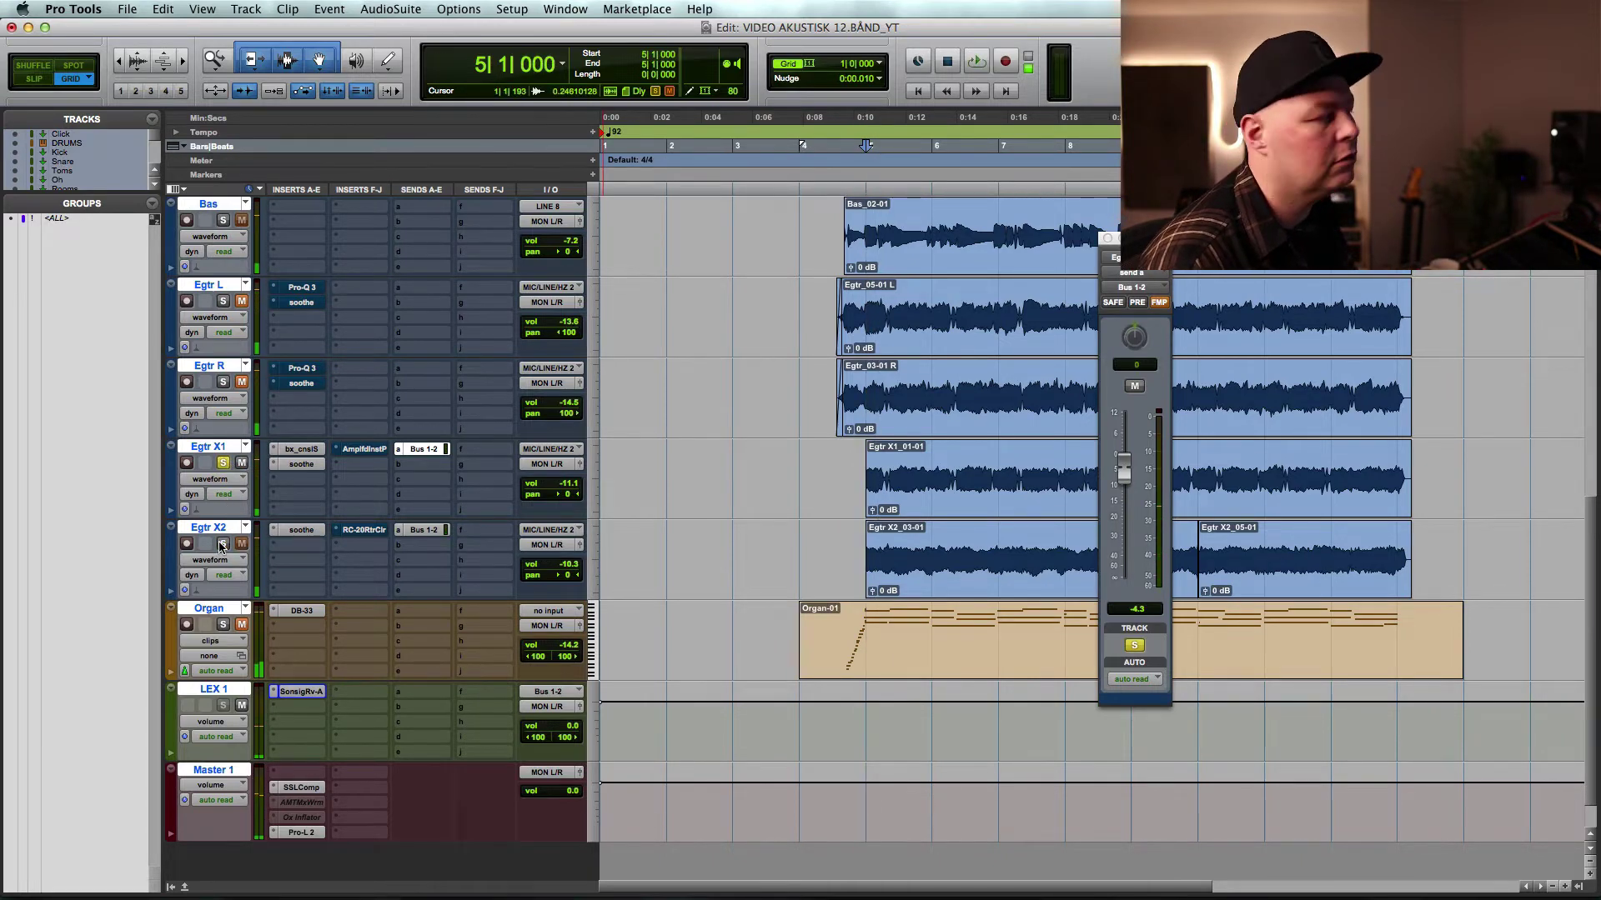
key("space")
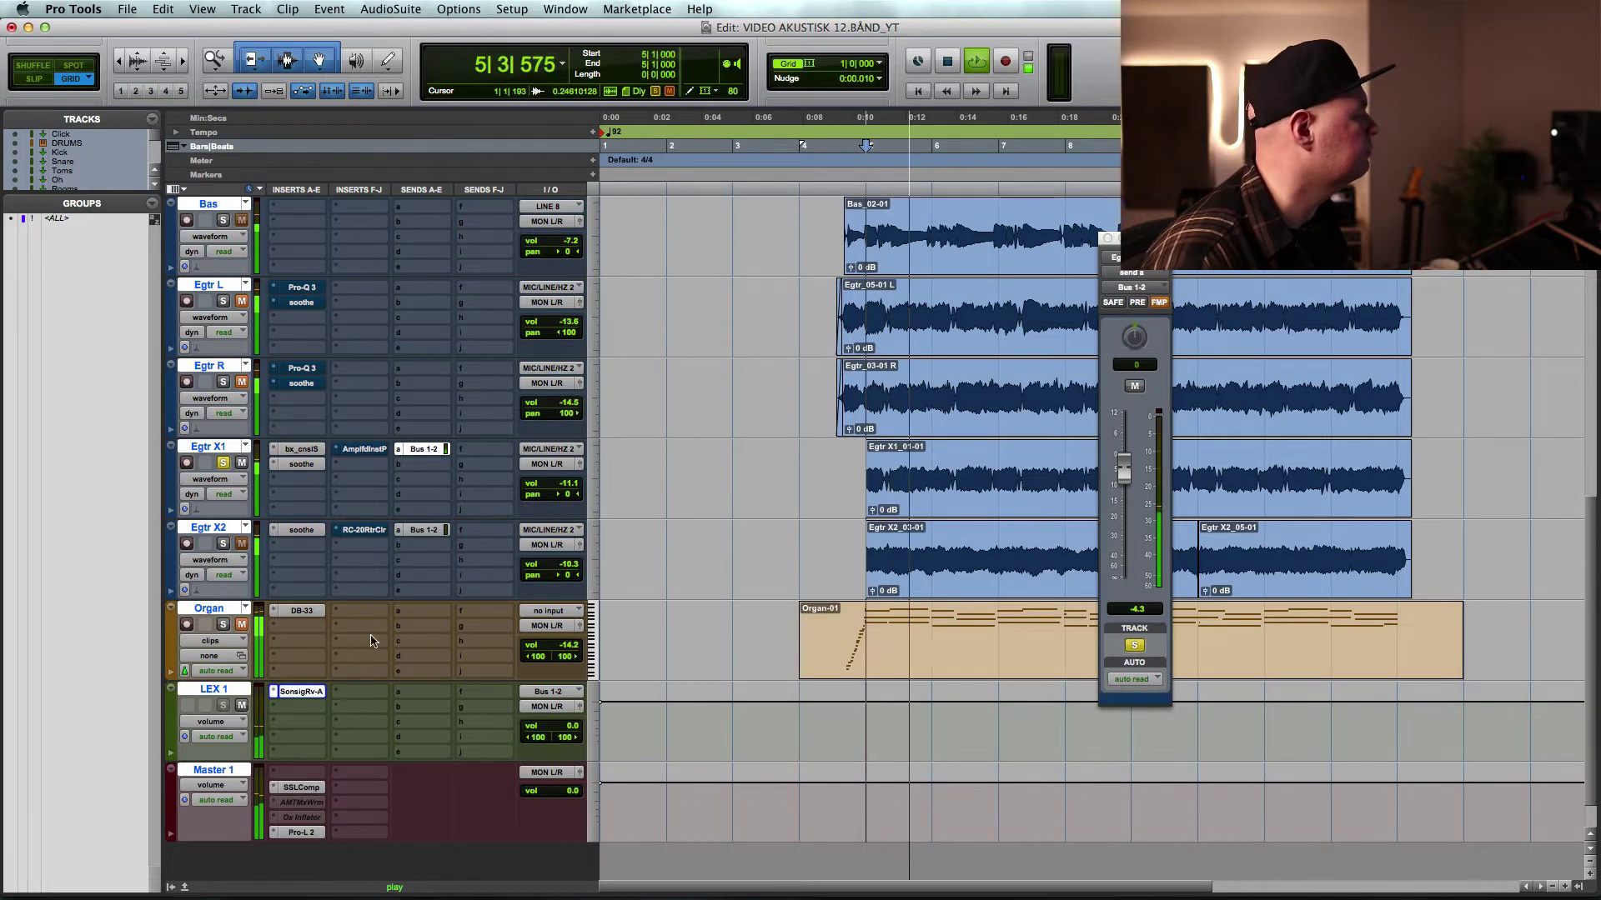
- Adjust the LEX 1 reverb predelay during playback, close the plugin and lower the Egtr X1 send level
key("super+alt+ctrl+w")
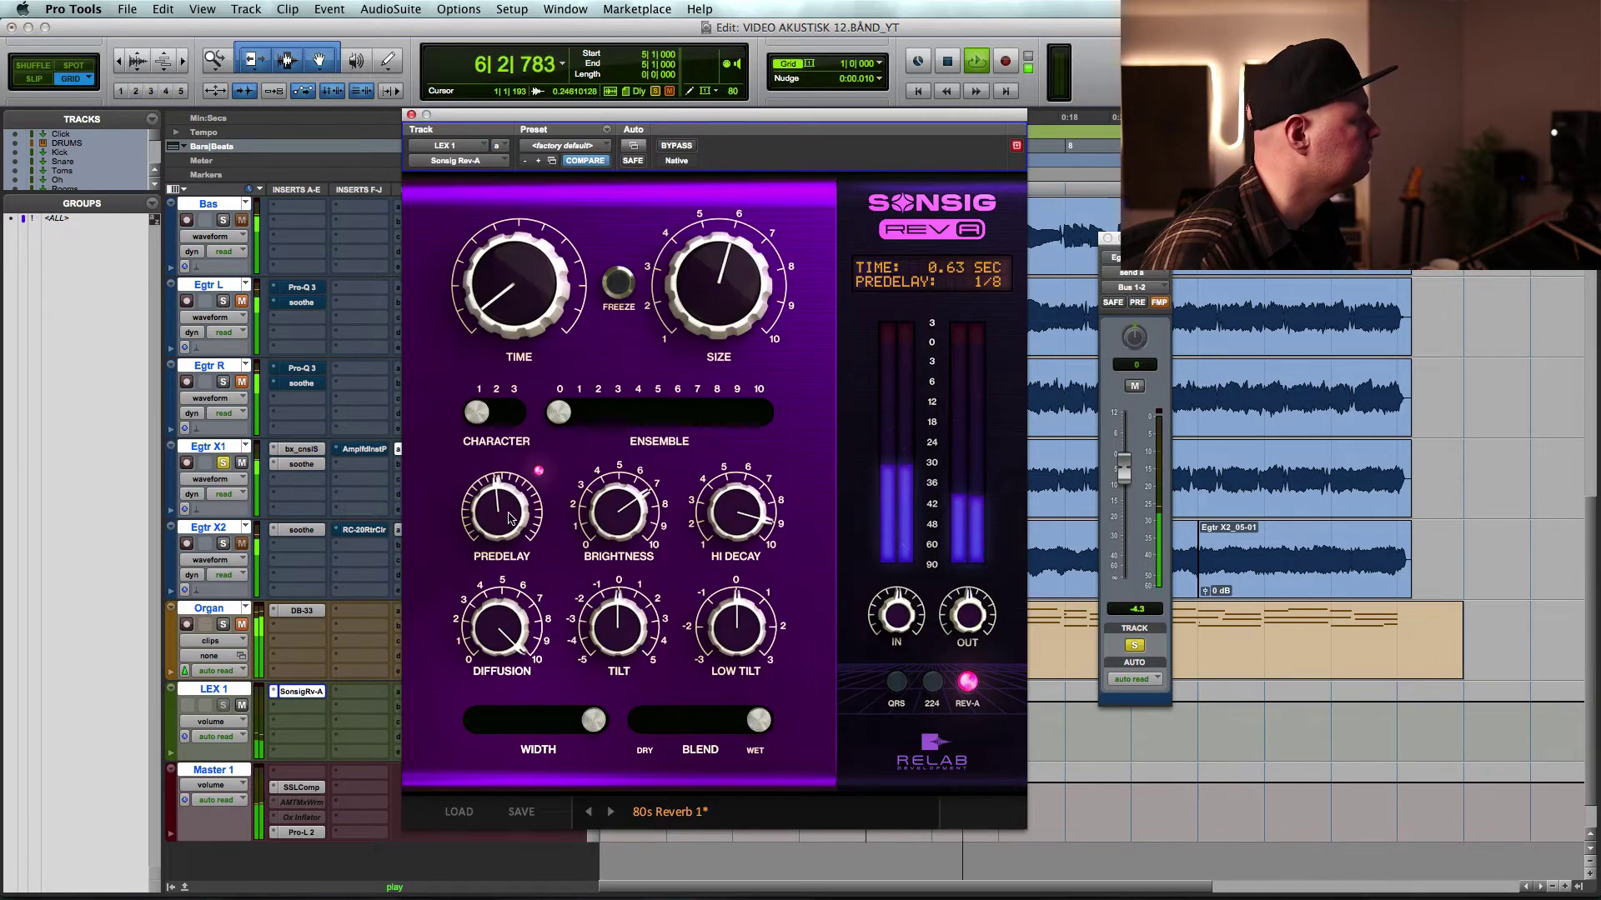
left_click_drag(510, 475, 510, 481)
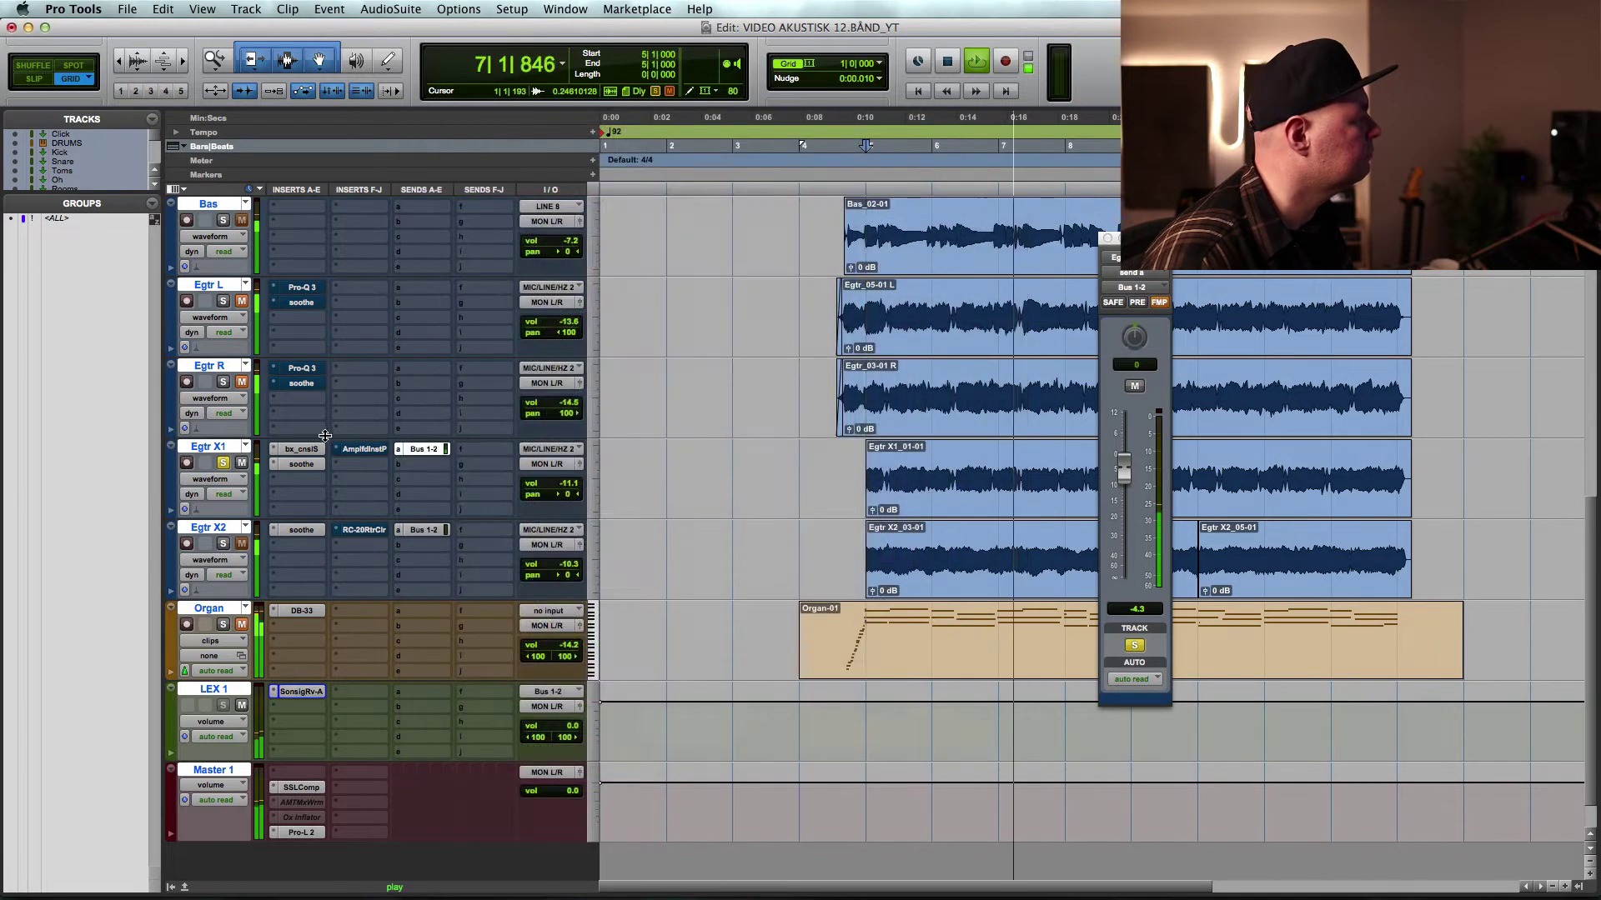
left_click(411, 115)
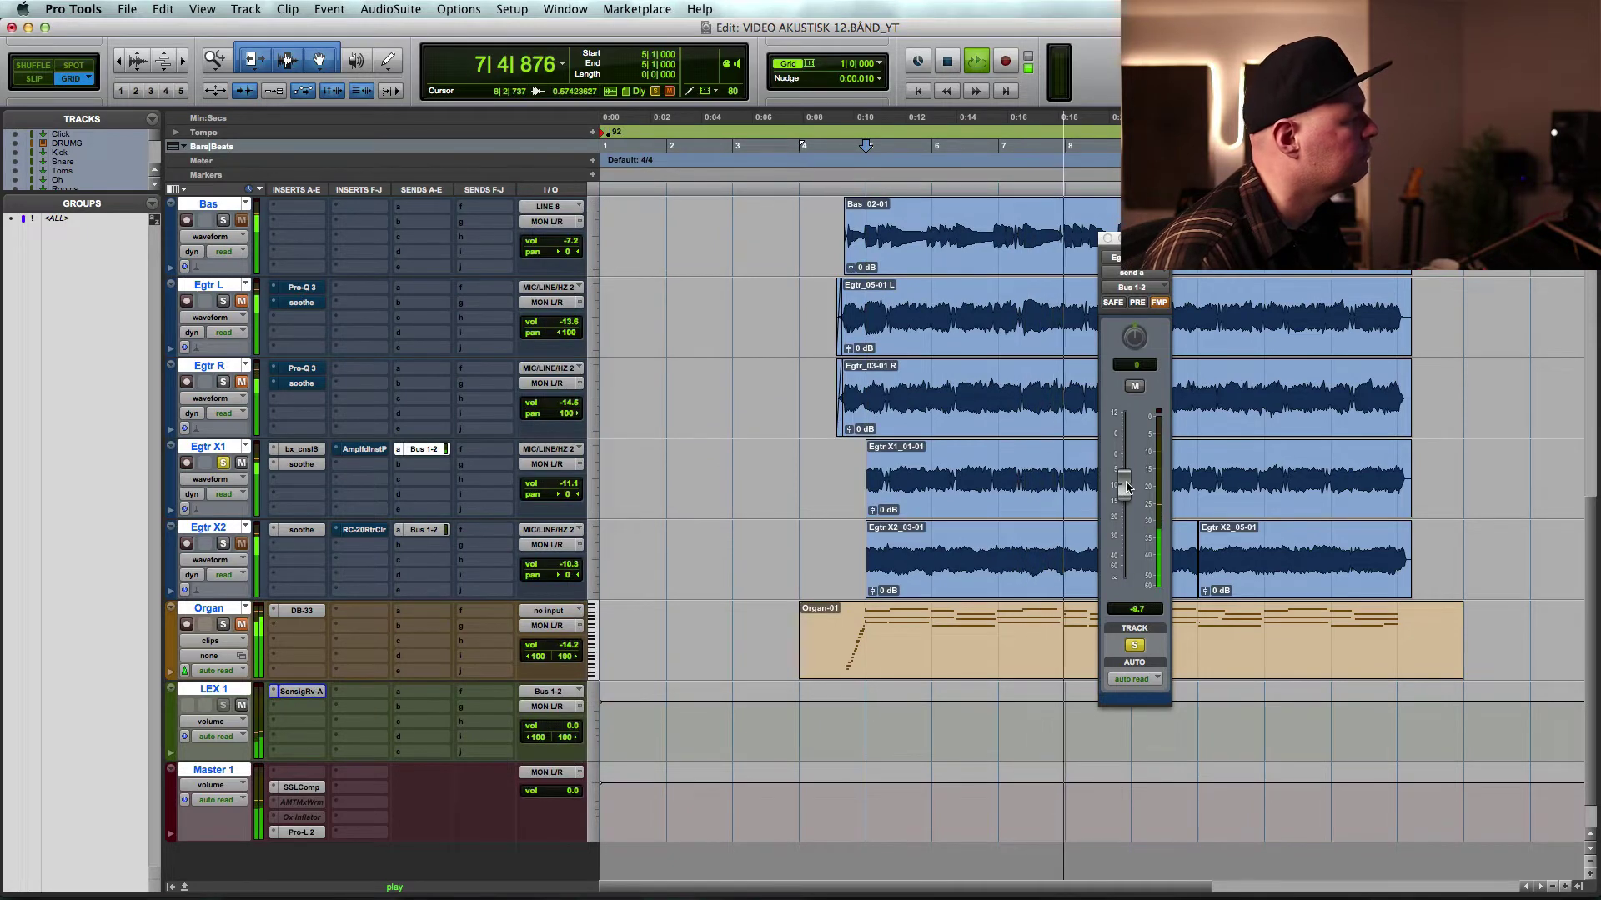
- Stop playback, unsolo Egtr X1 and play the song again from bar 5
key("space")
left_click(222, 462)
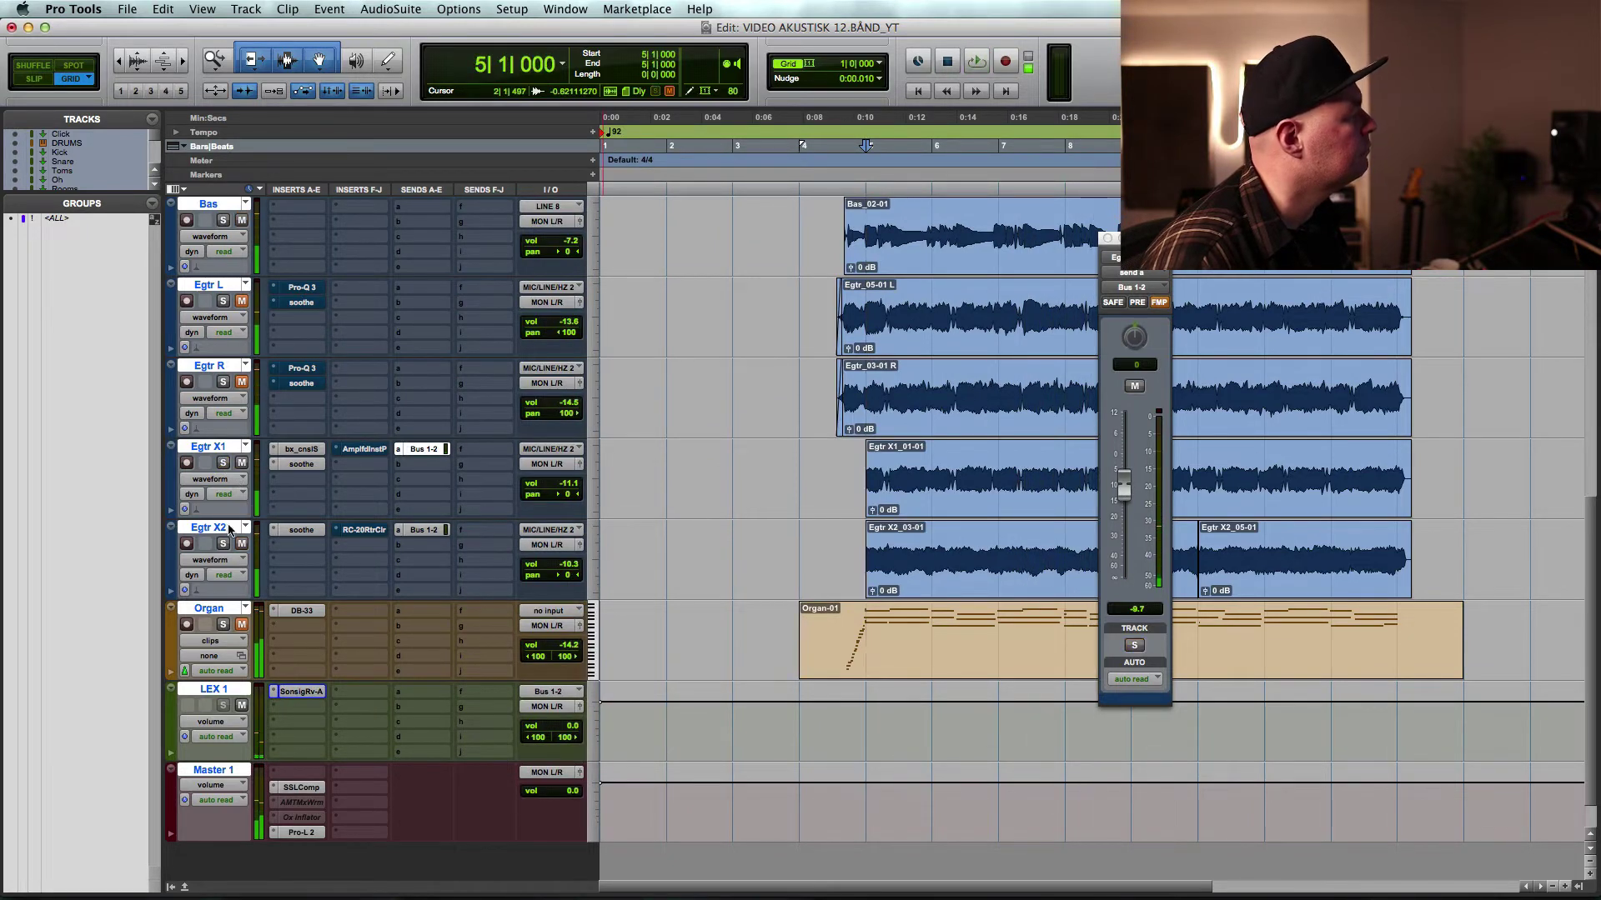
key("space")
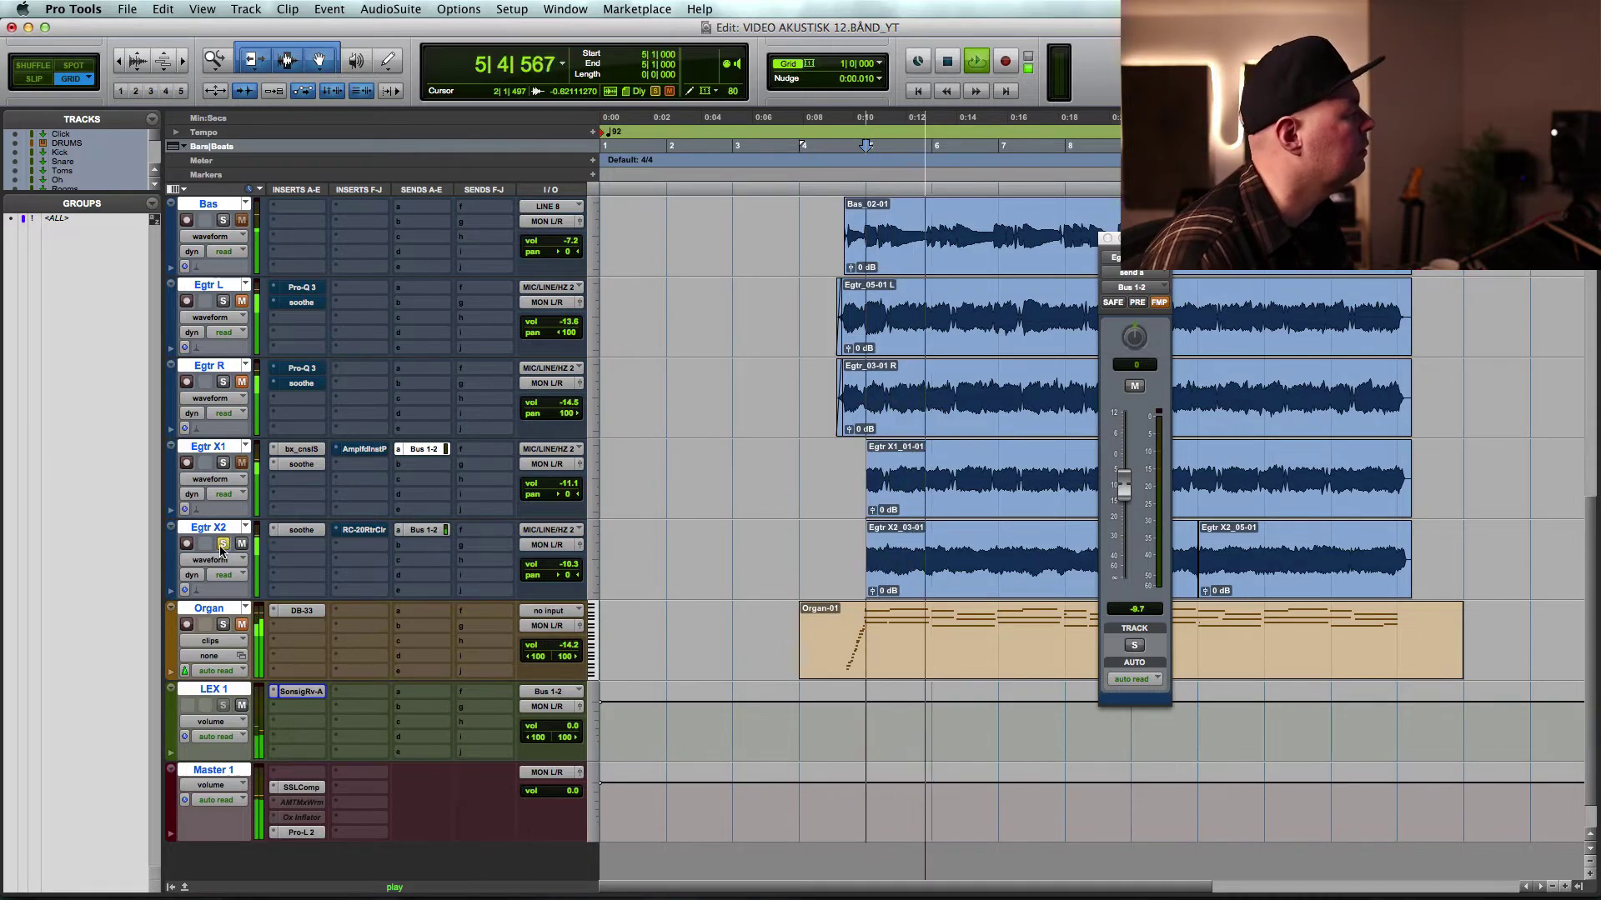
- Raise the Egtr X2 volume and set Egtr X1 to -10.4 dB during playback, then close the send window and stop
left_click(572, 566)
left_click_drag(572, 566, 652, 576)
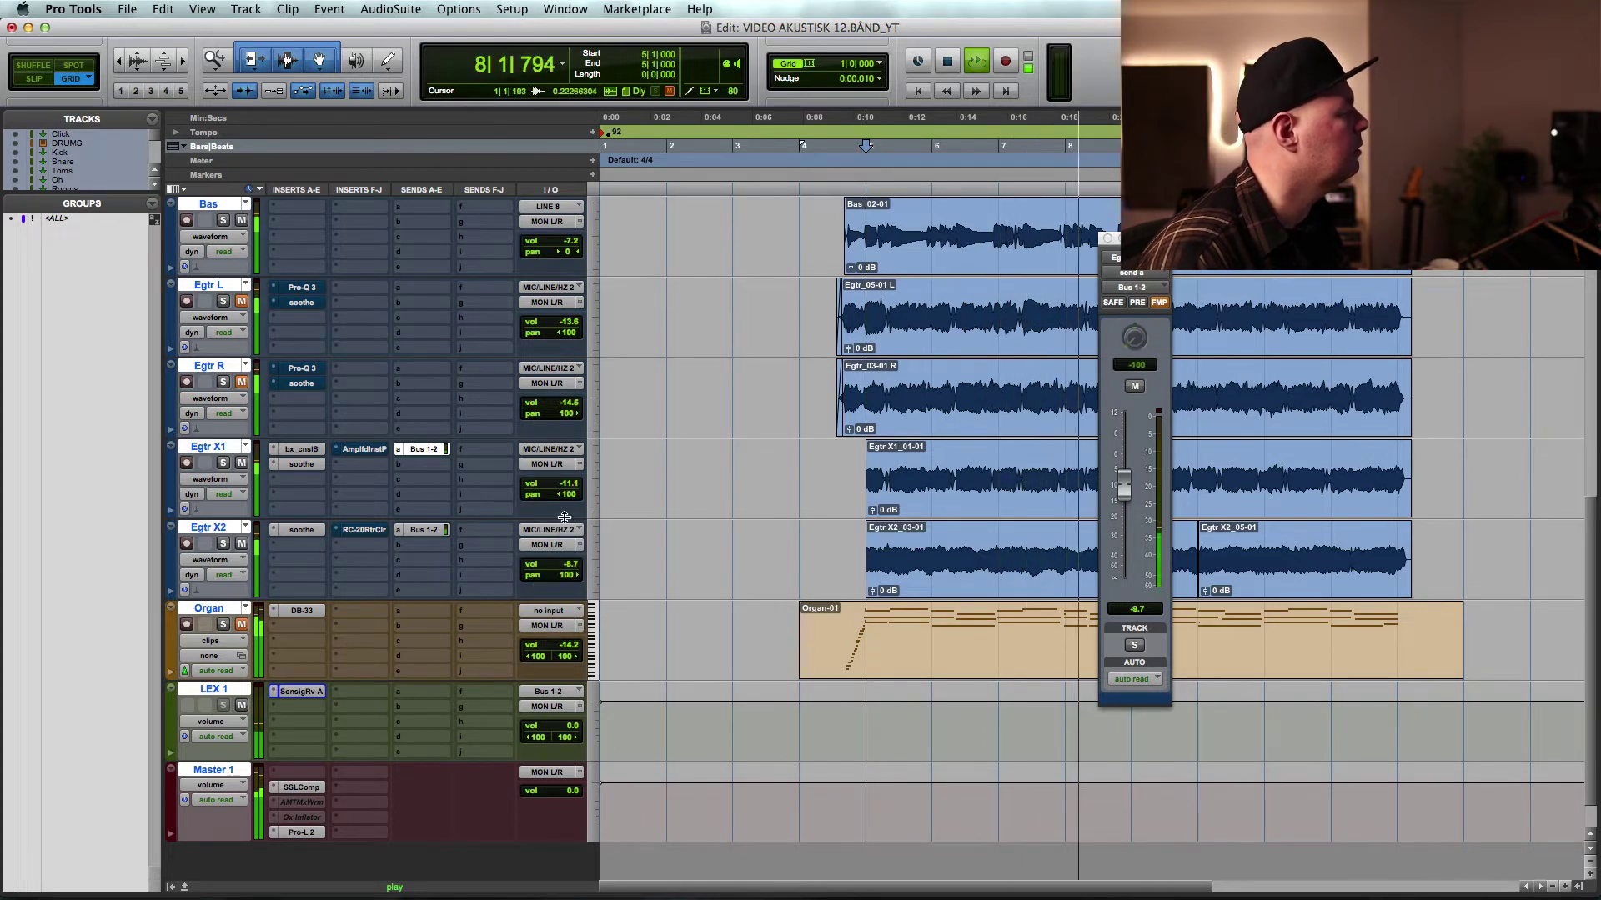
left_click_drag(572, 484, 572, 479)
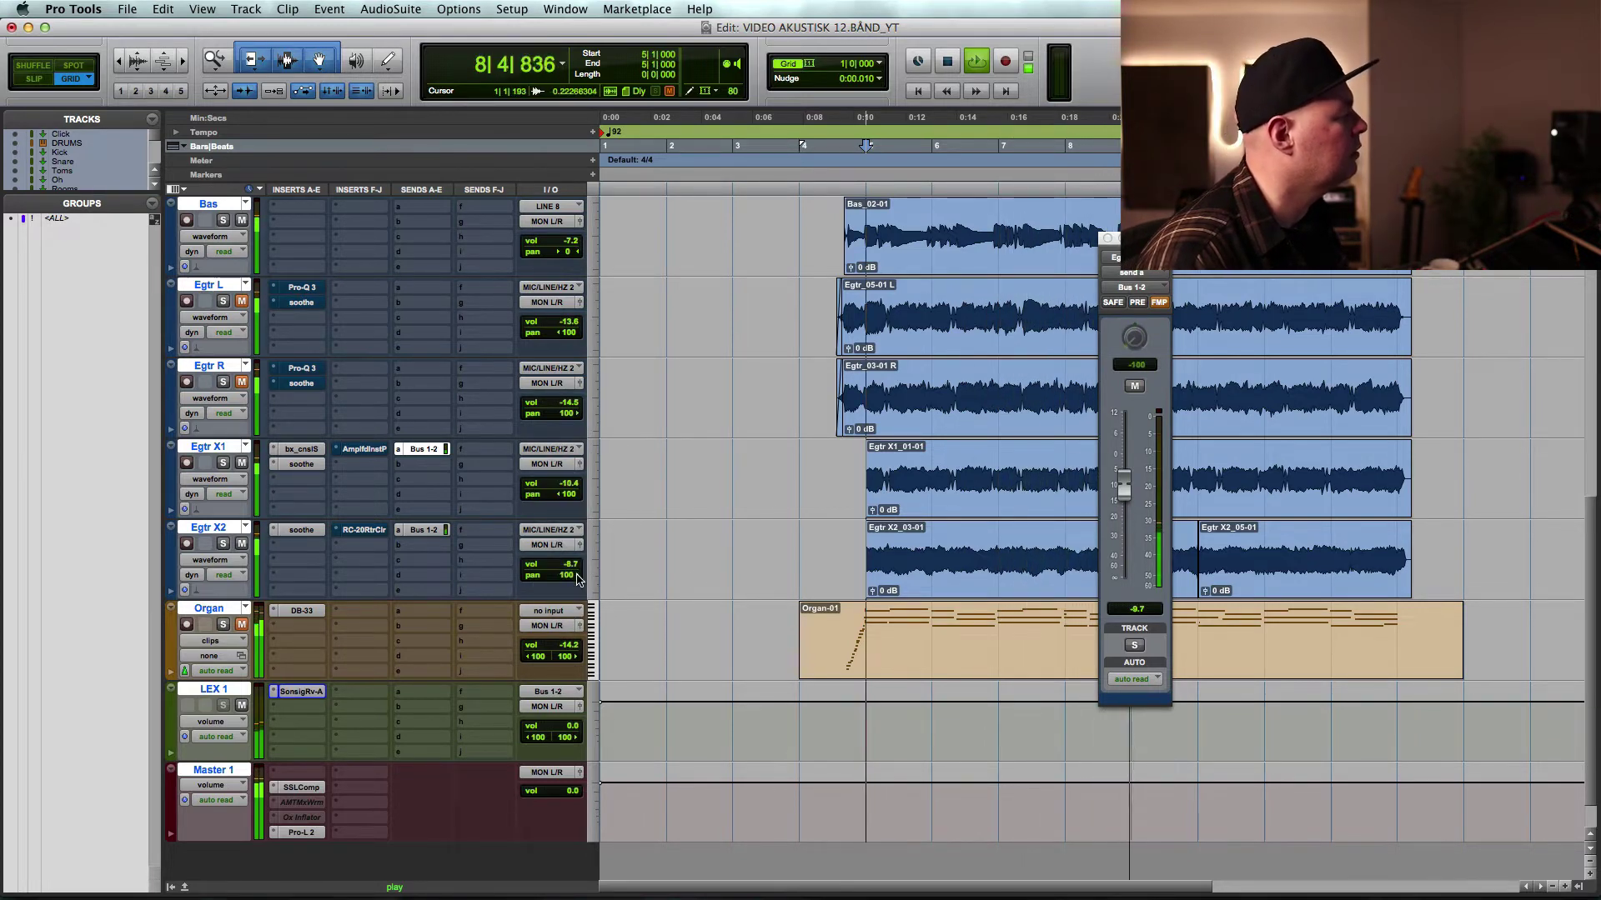
left_click_drag(571, 566, 571, 569)
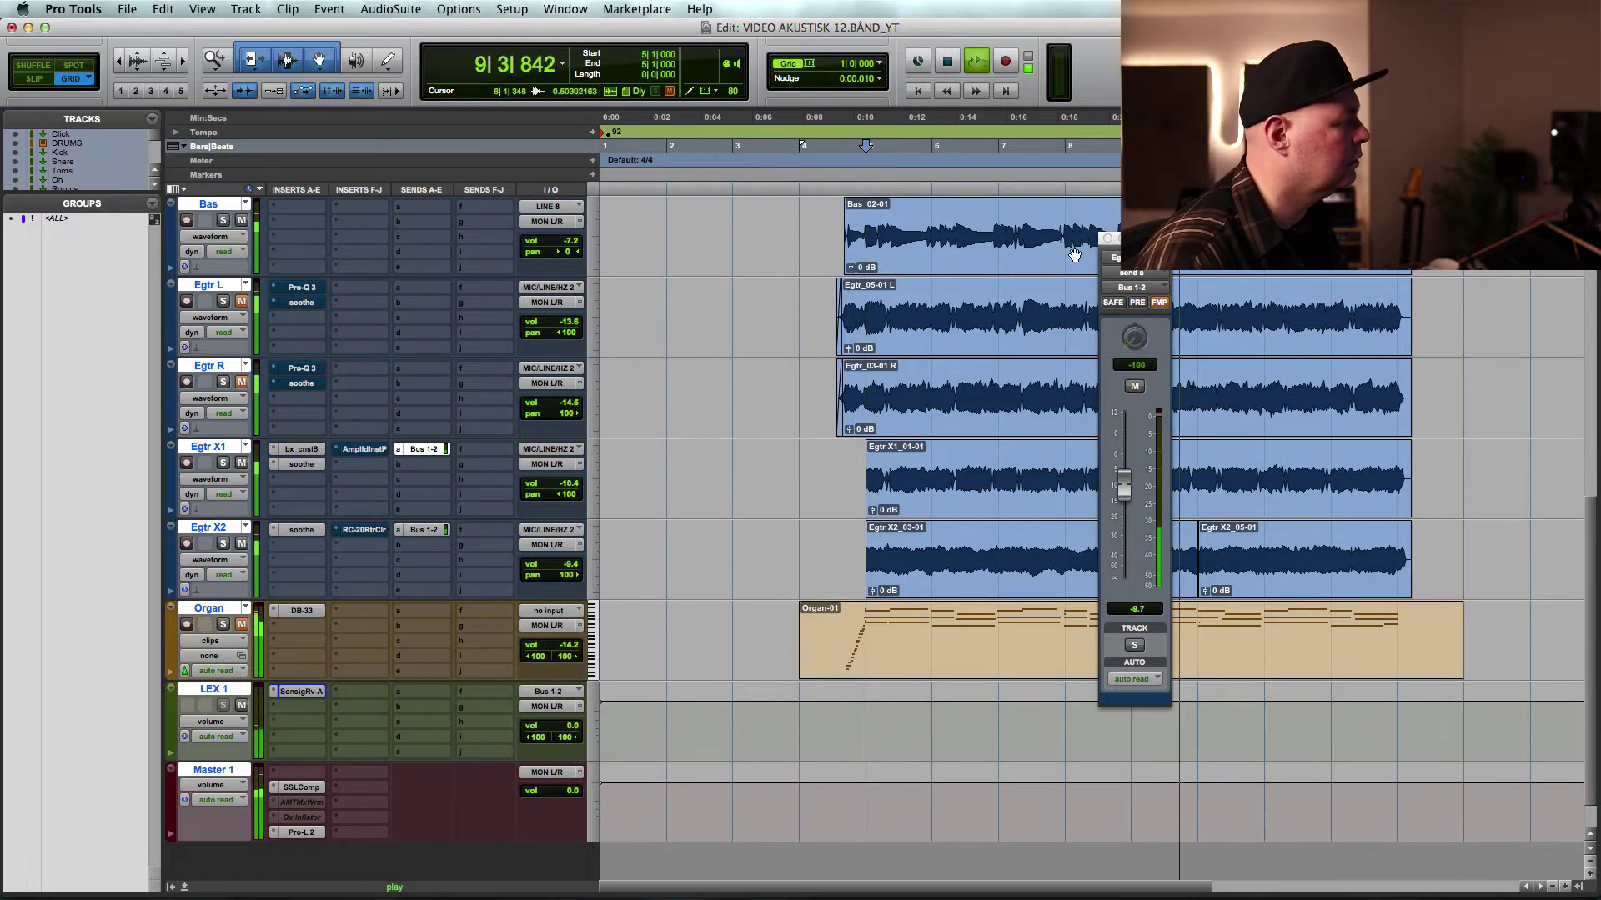
left_click(1107, 238)
key("space")
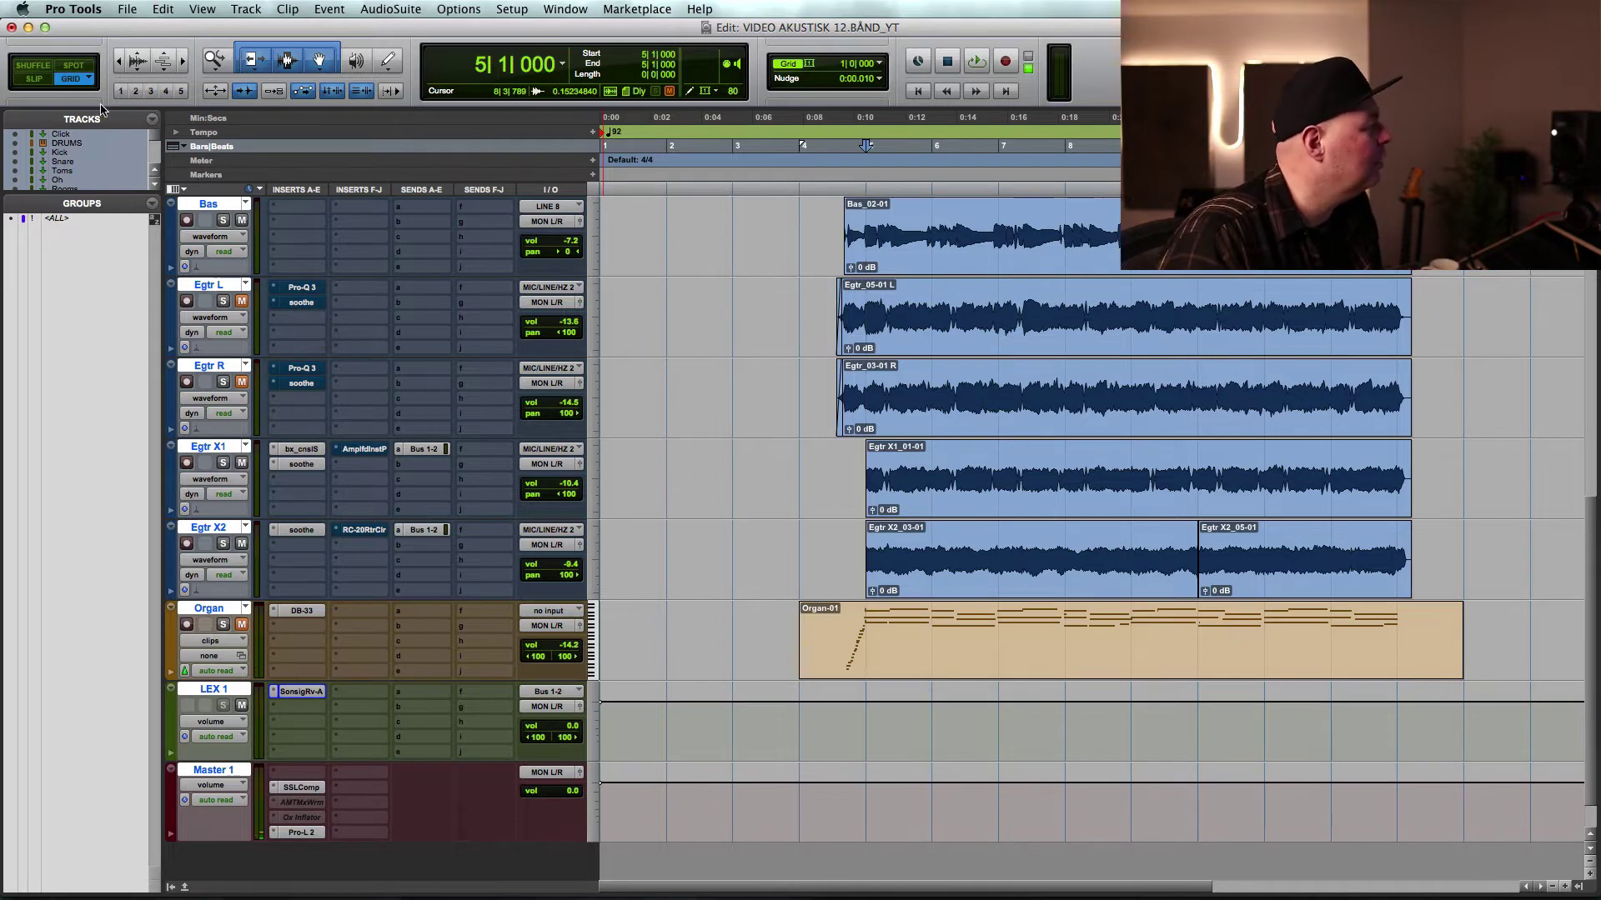
- Open the RC-20 Retro Color plug-in on Egtr X2, solo and pan the track to 35 right, and take the plug-in out of bypass
left_click(367, 530)
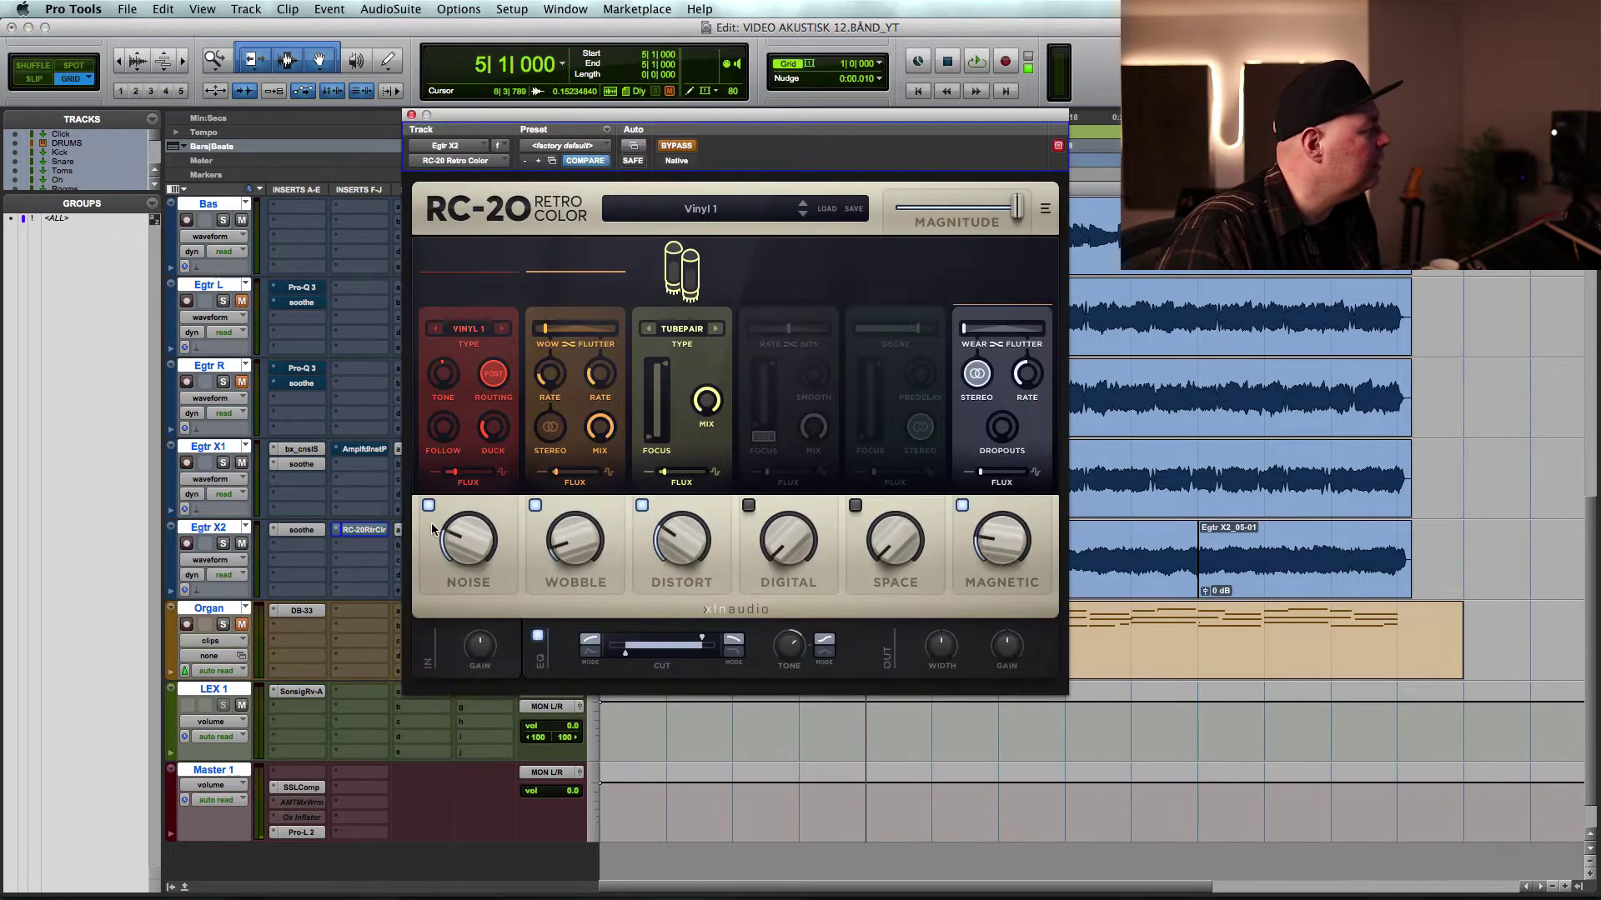
left_click(223, 544)
left_click_drag(464, 118, 1043, 220)
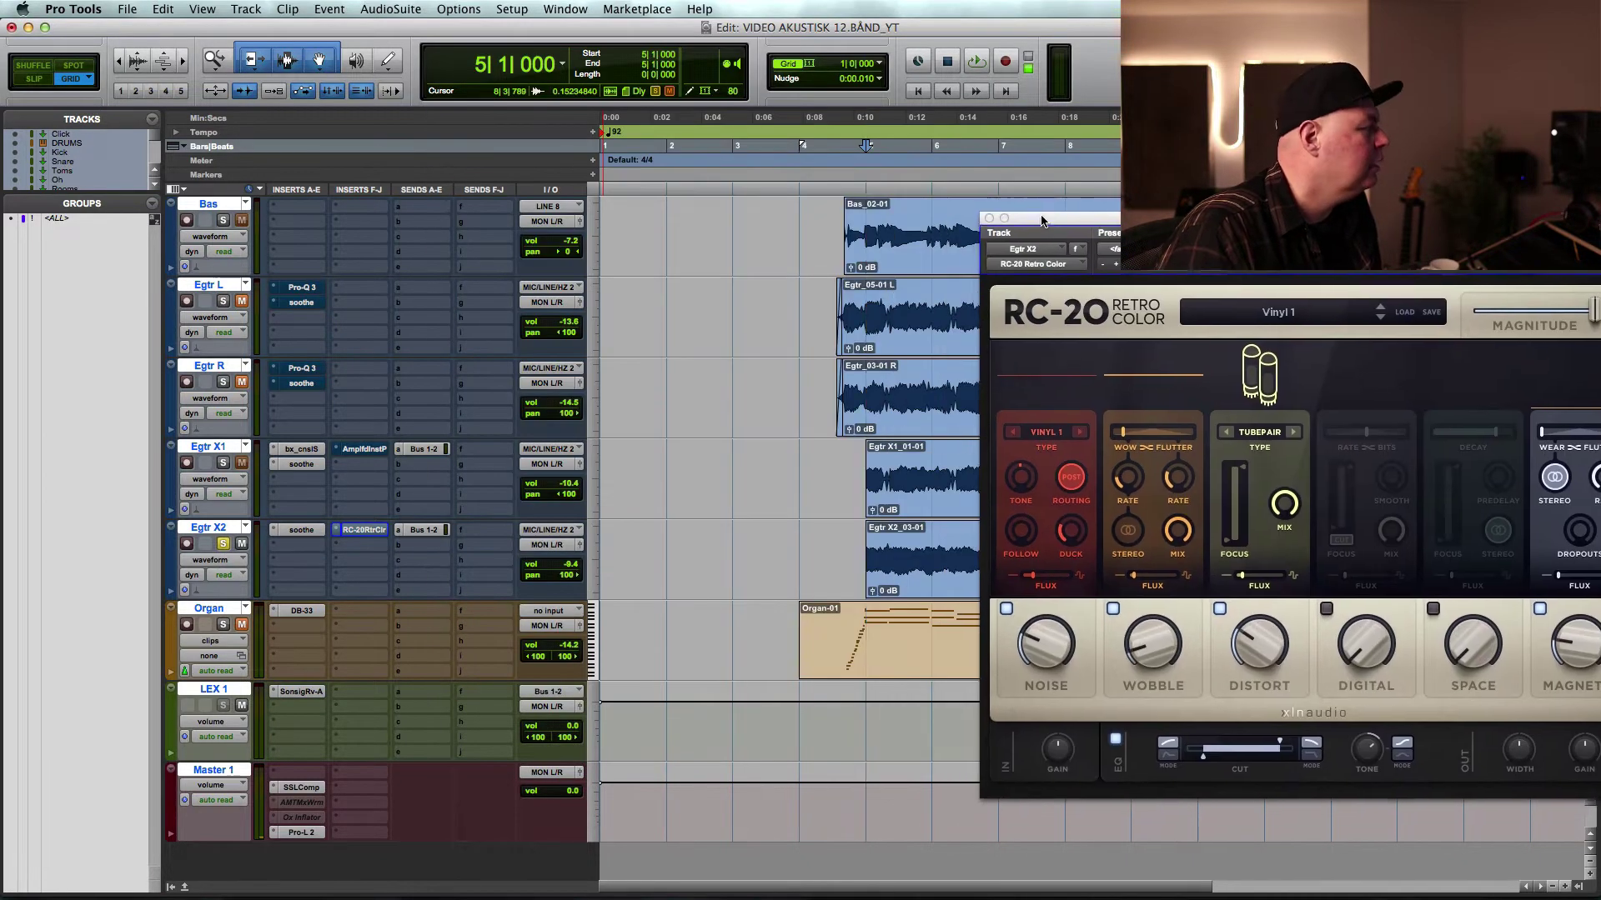
left_click_drag(567, 581, 549, 579)
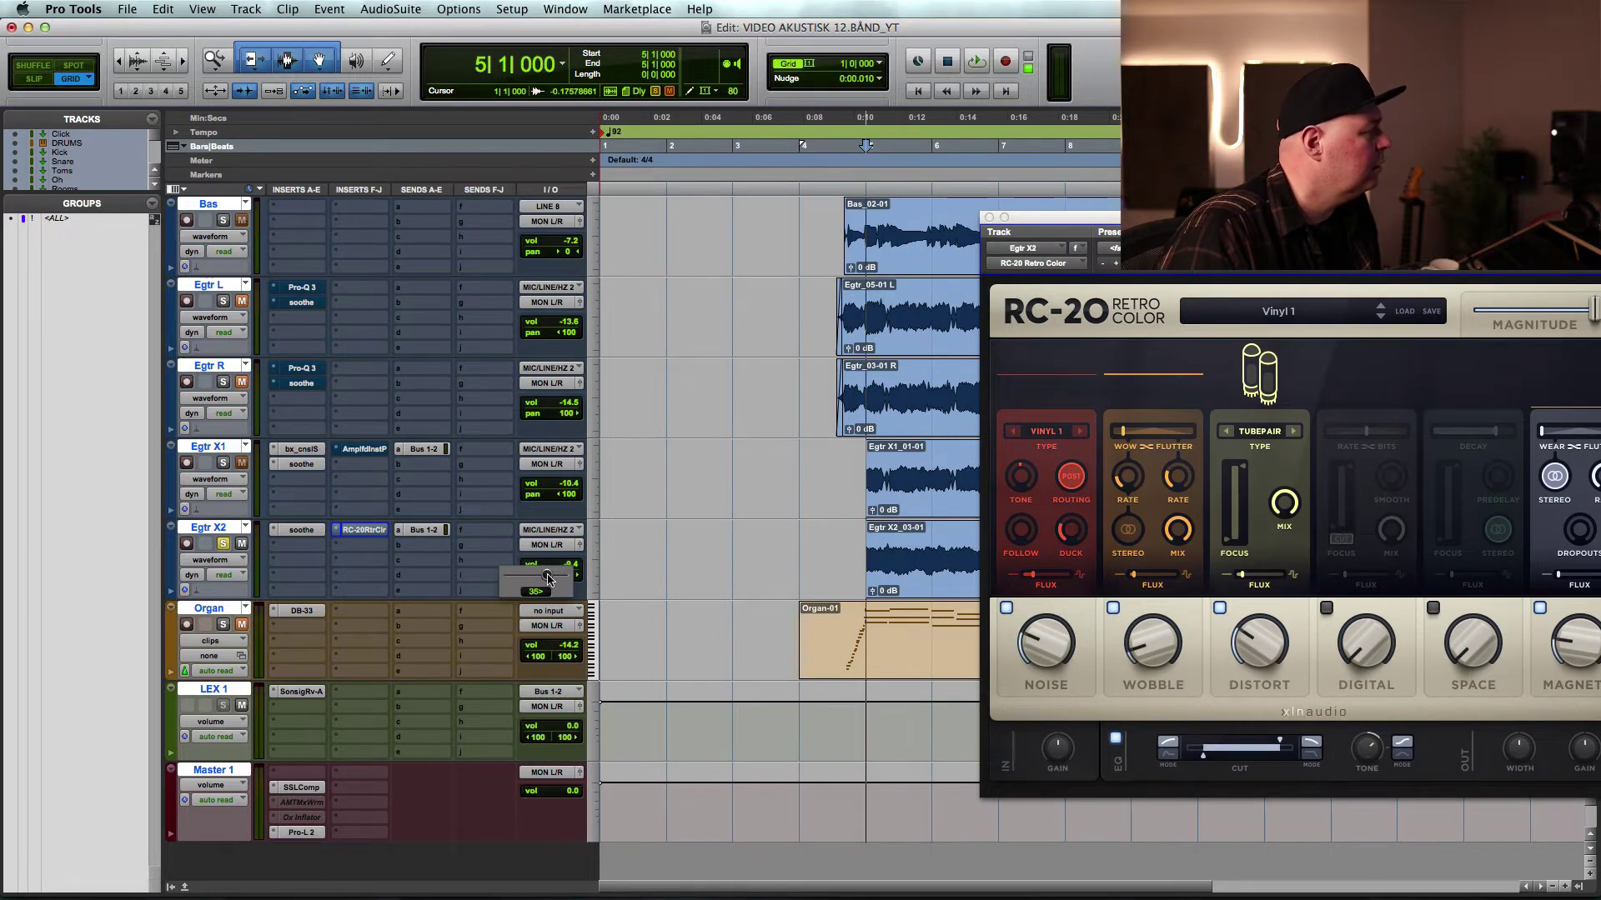
left_click_drag(1059, 219, 676, 163)
left_click(875, 194)
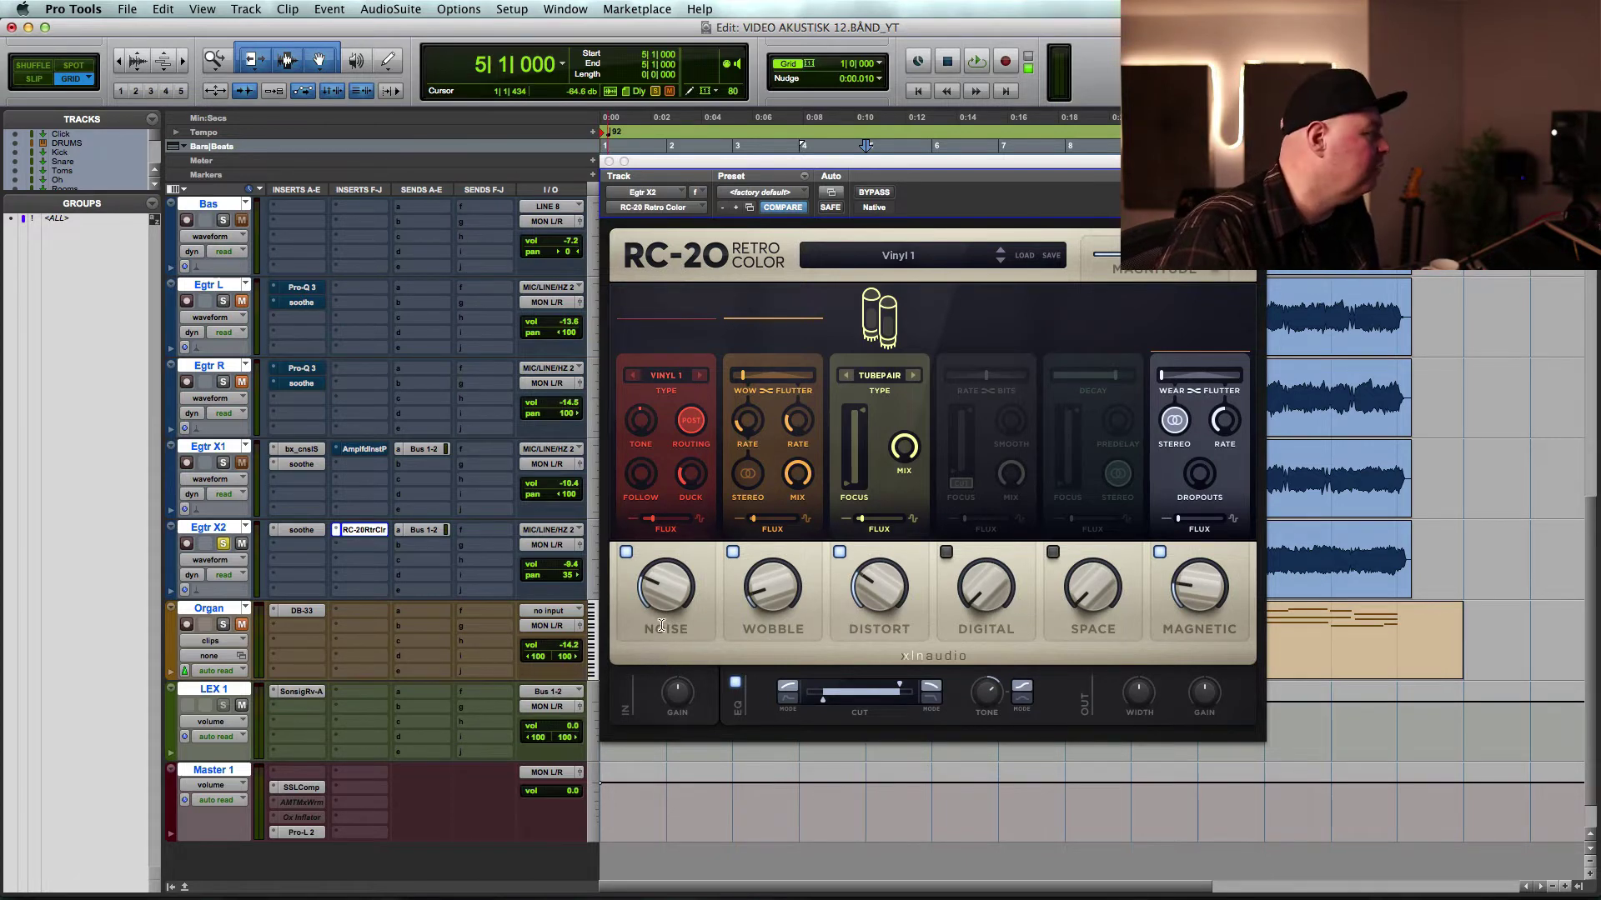
- Slightly adjust the RC-20 Noise amount and audition the soloed Egtr X2 briefly from bar 5
left_click_drag(675, 589, 667, 600)
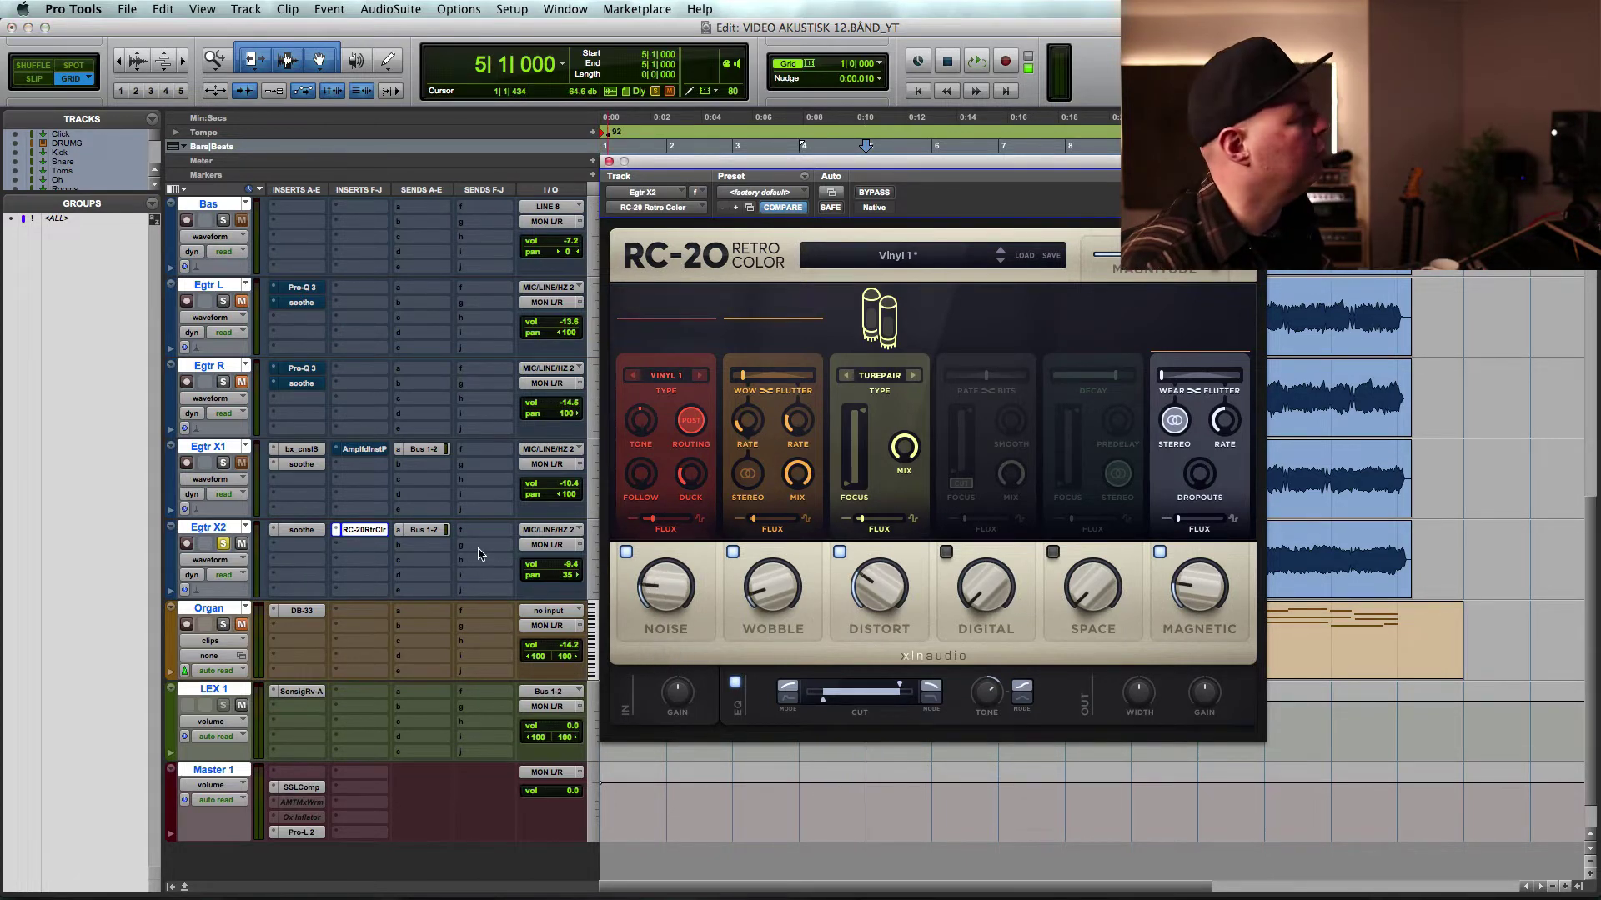
key("space")
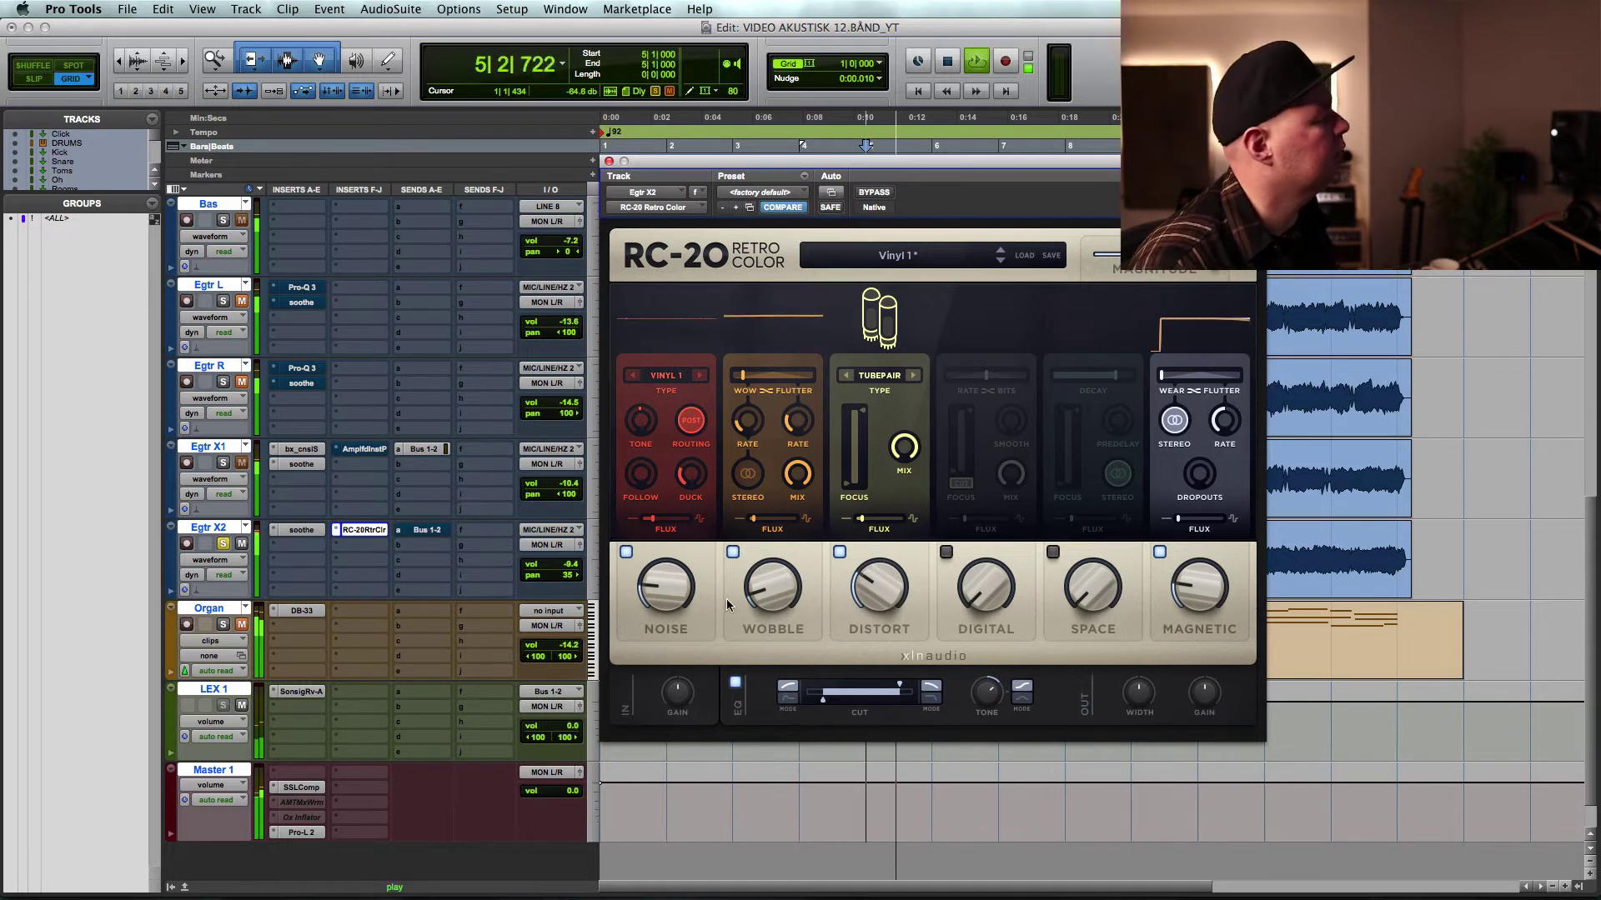
key("space")
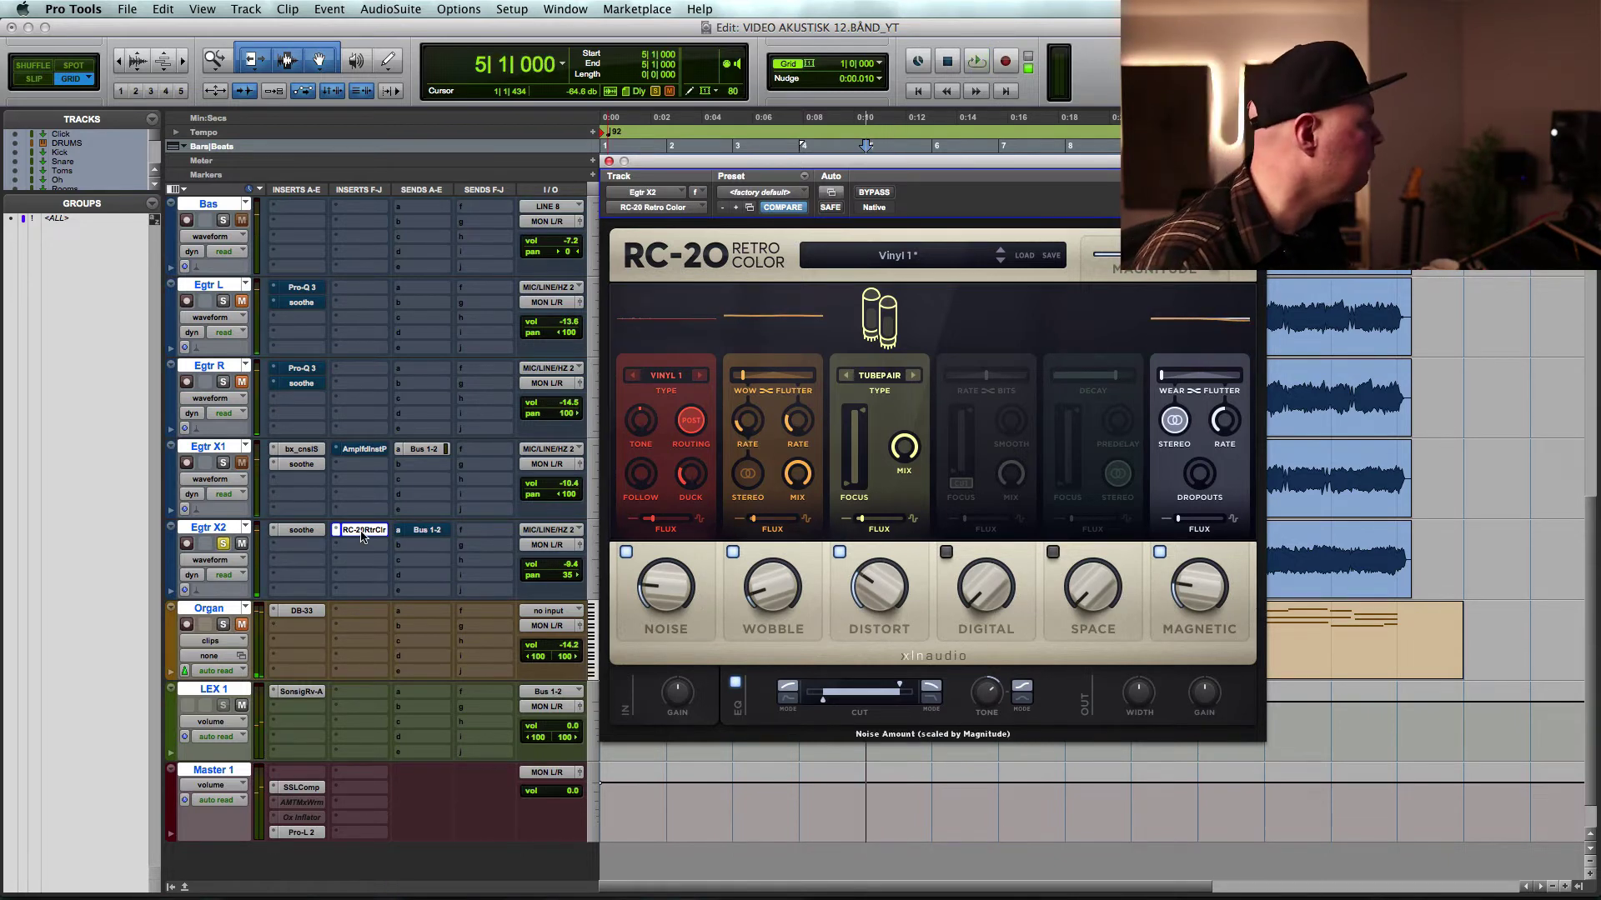
- Move RC-20 to insert slot b on Egtr X2 and switch it to the XLN Audio version with stereo output
left_click(324, 549)
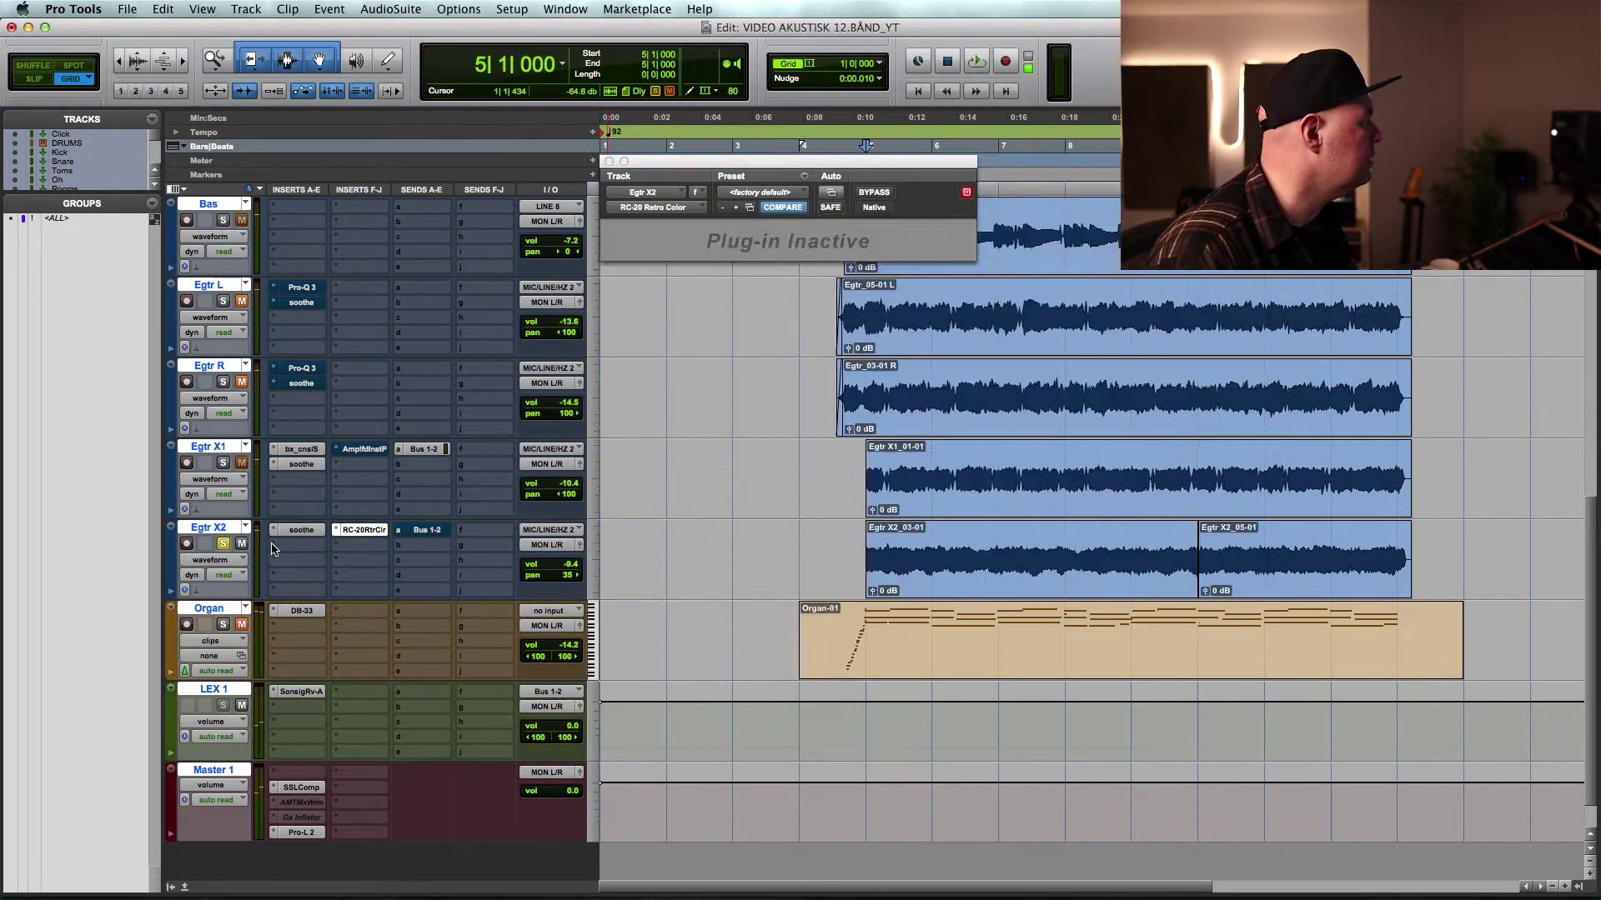
left_click(272, 546)
mouse_move(401, 552)
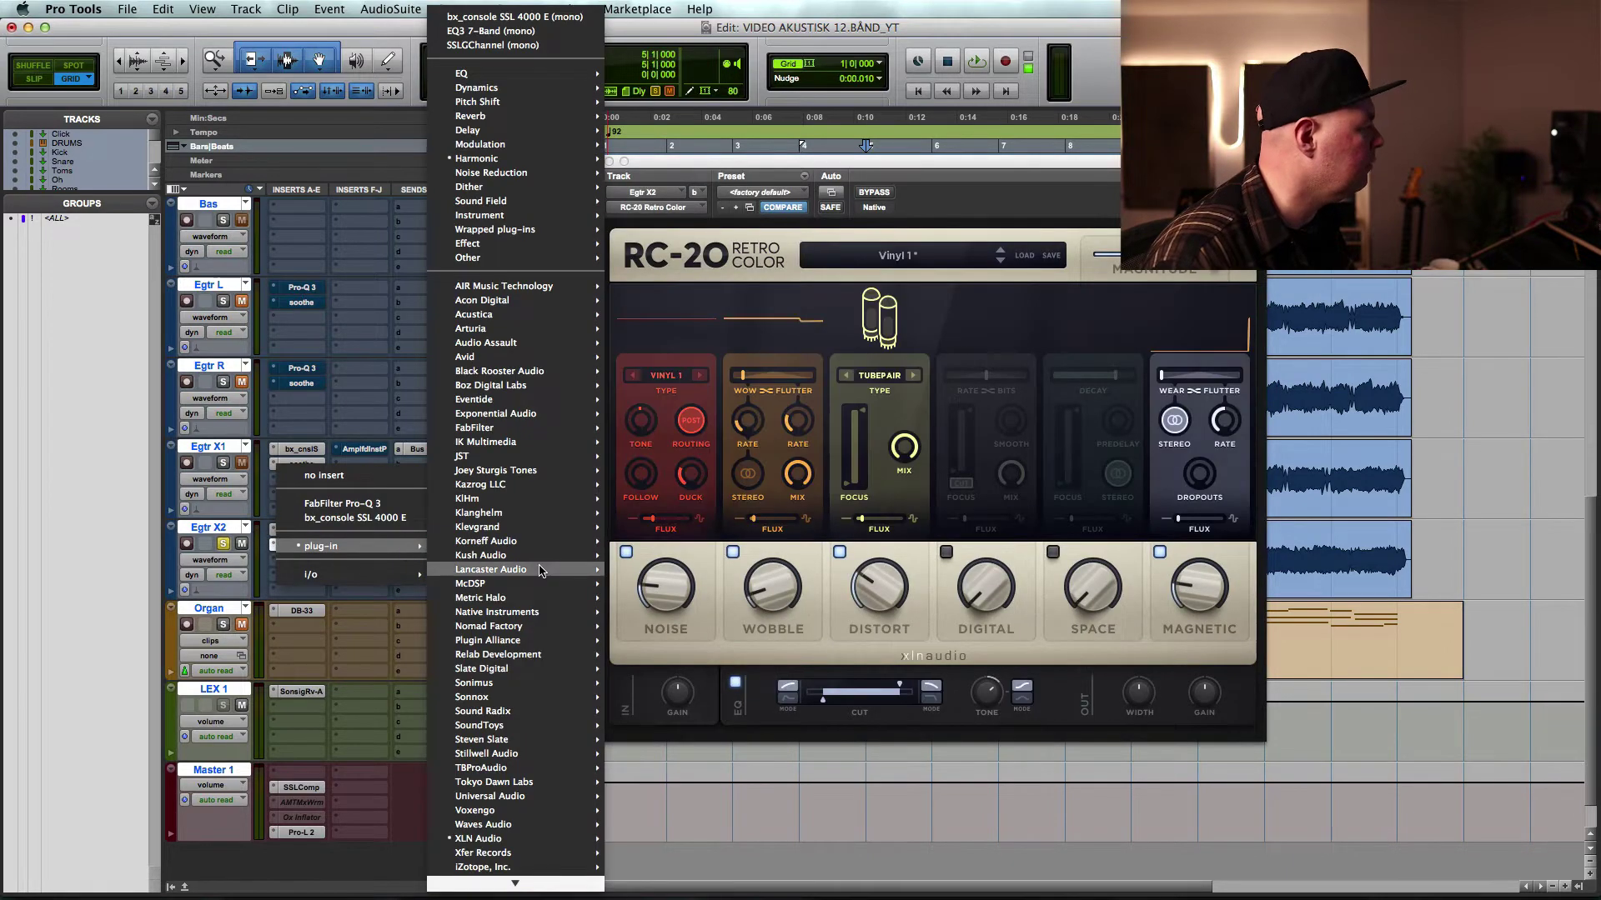
mouse_move(500, 839)
left_click(682, 843)
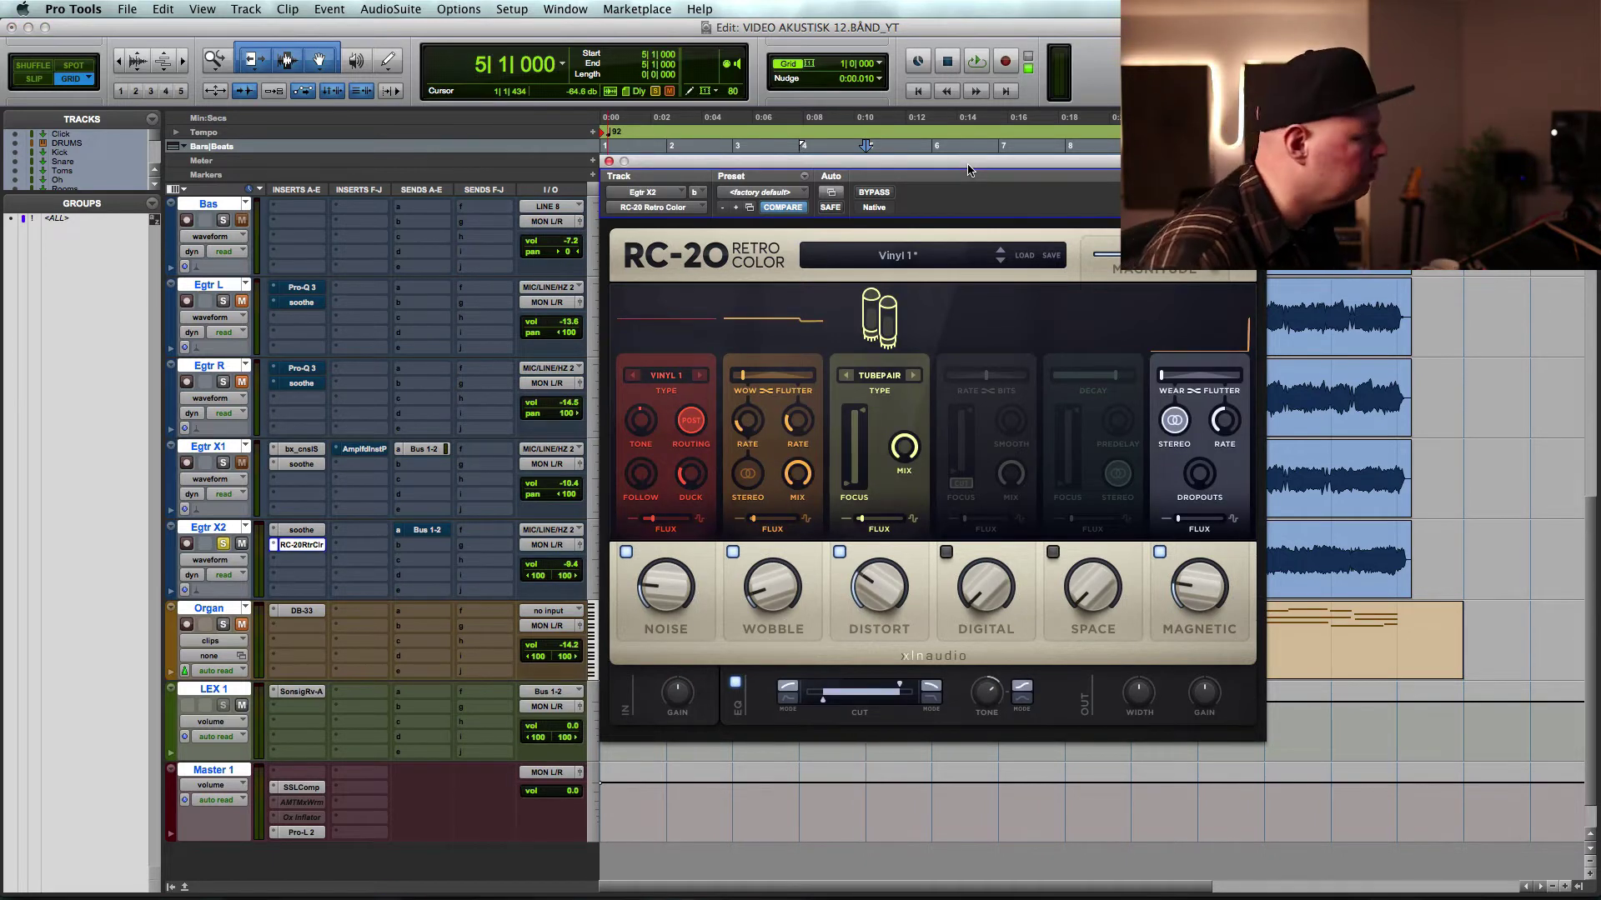
- Disable the RC-20 Distort, Wobble and Magnetic modules, audition different Noise amounts and turn Noise down to zero
left_click(840, 551)
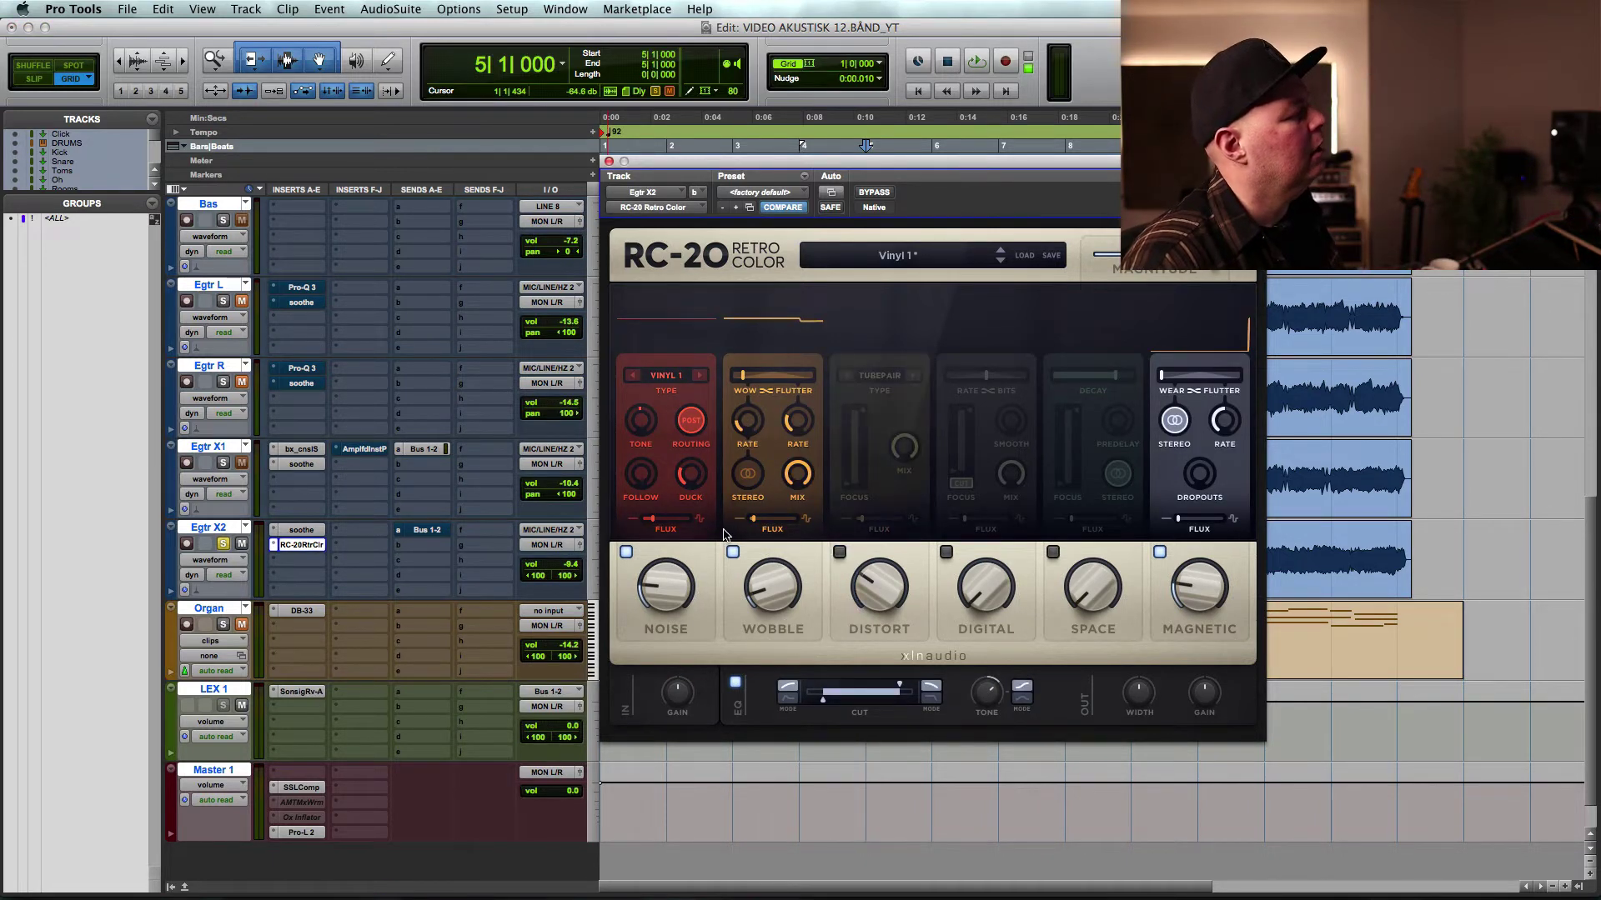
left_click(733, 552)
left_click(1160, 552)
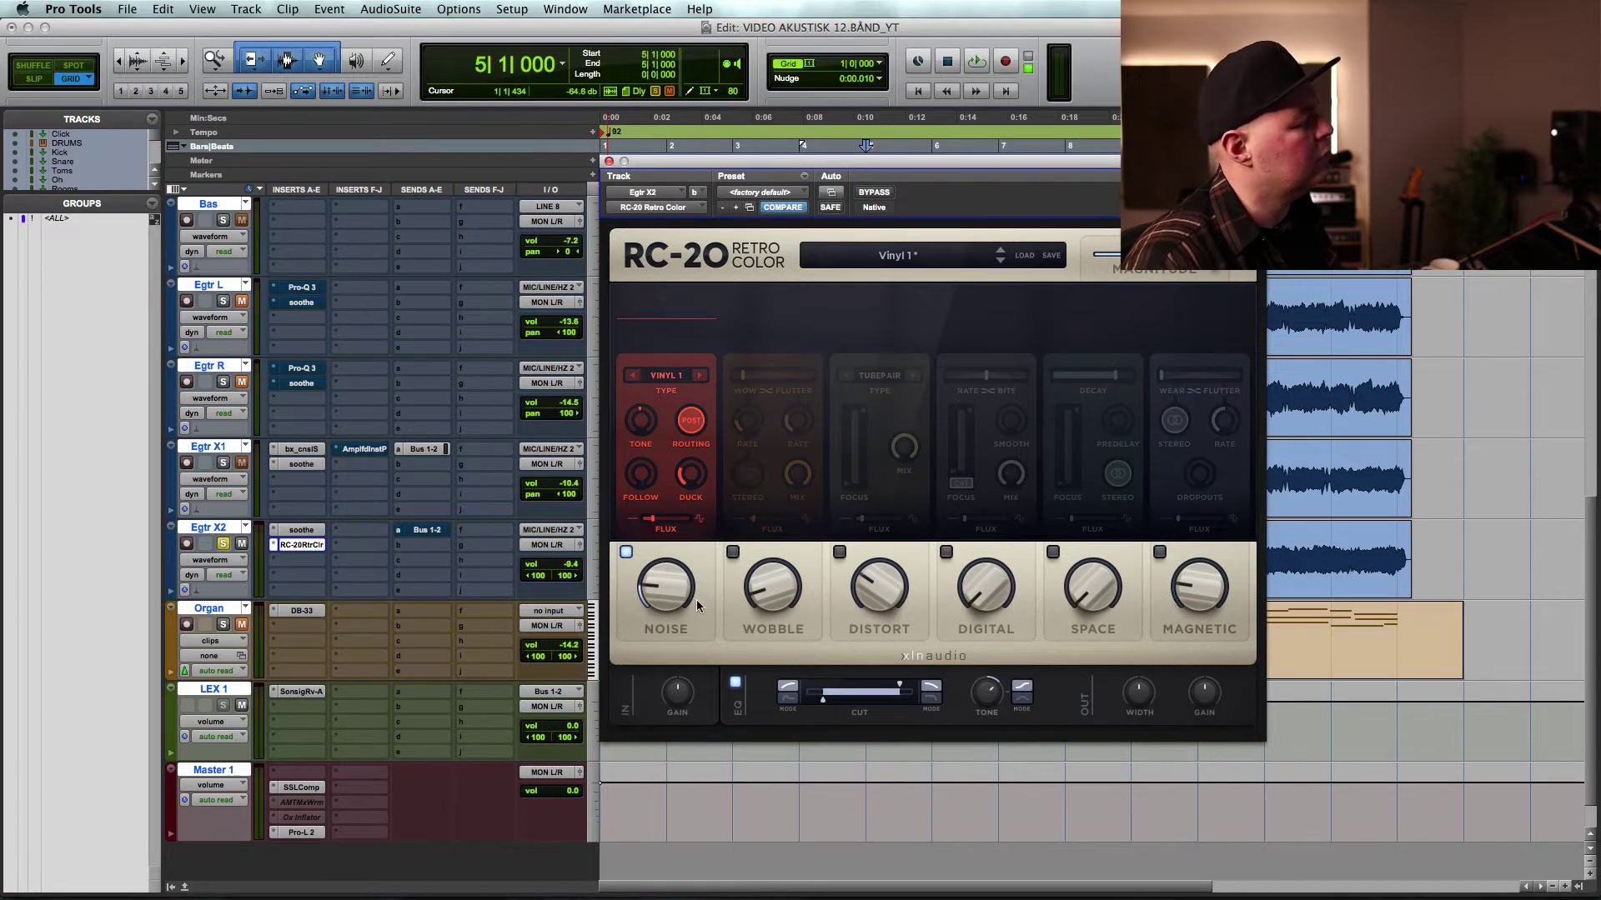
left_click_drag(667, 583, 664, 667)
key("space")
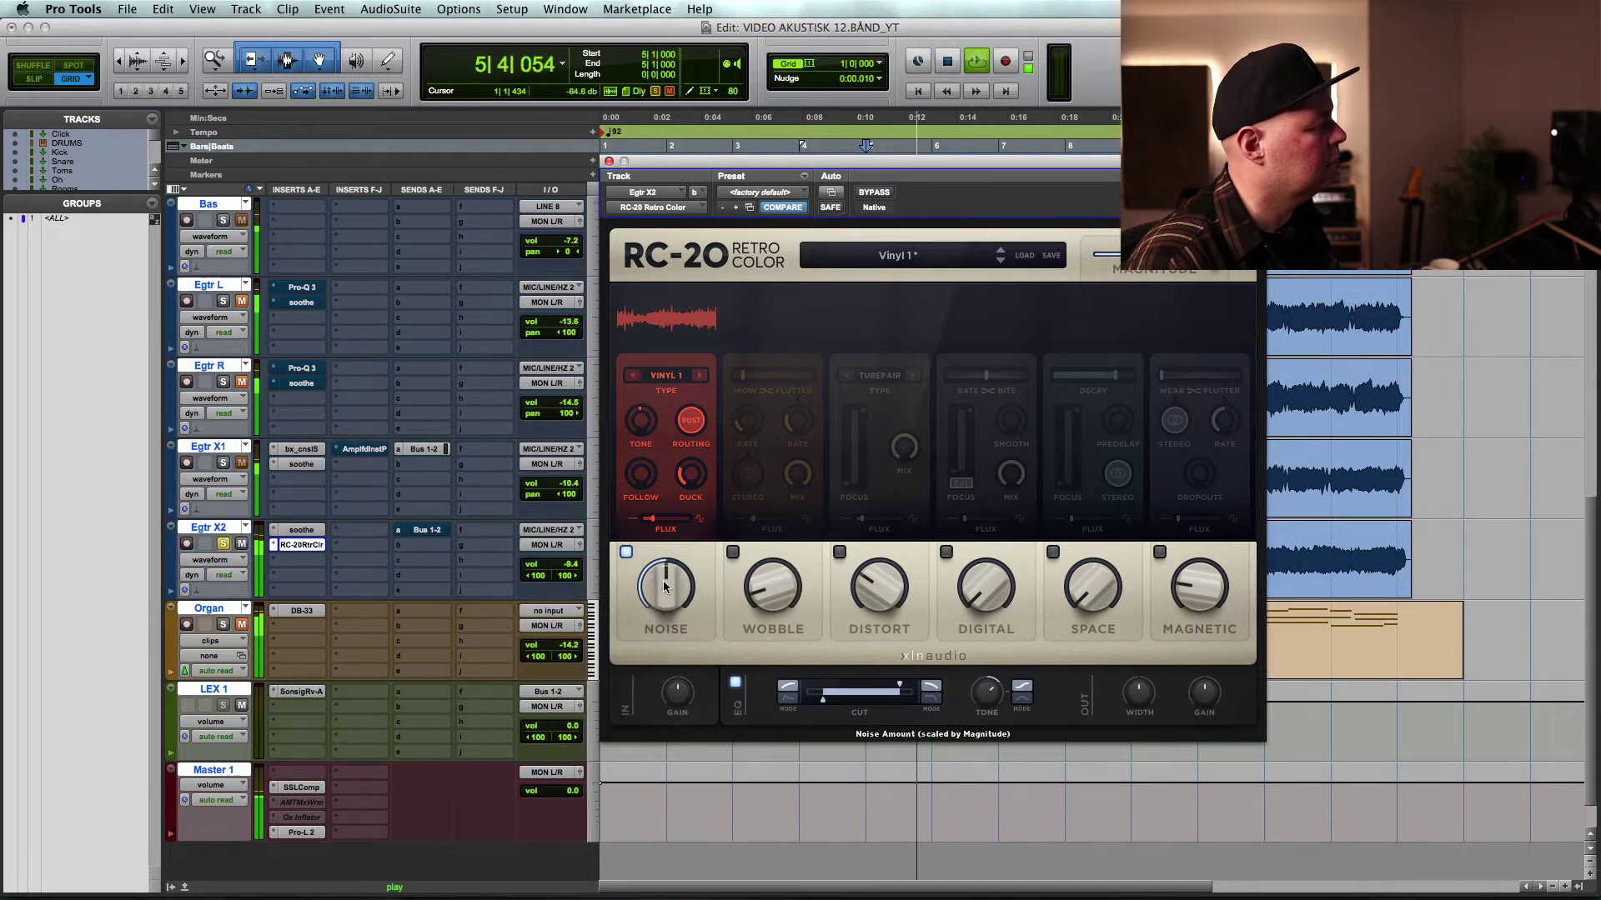
key("space")
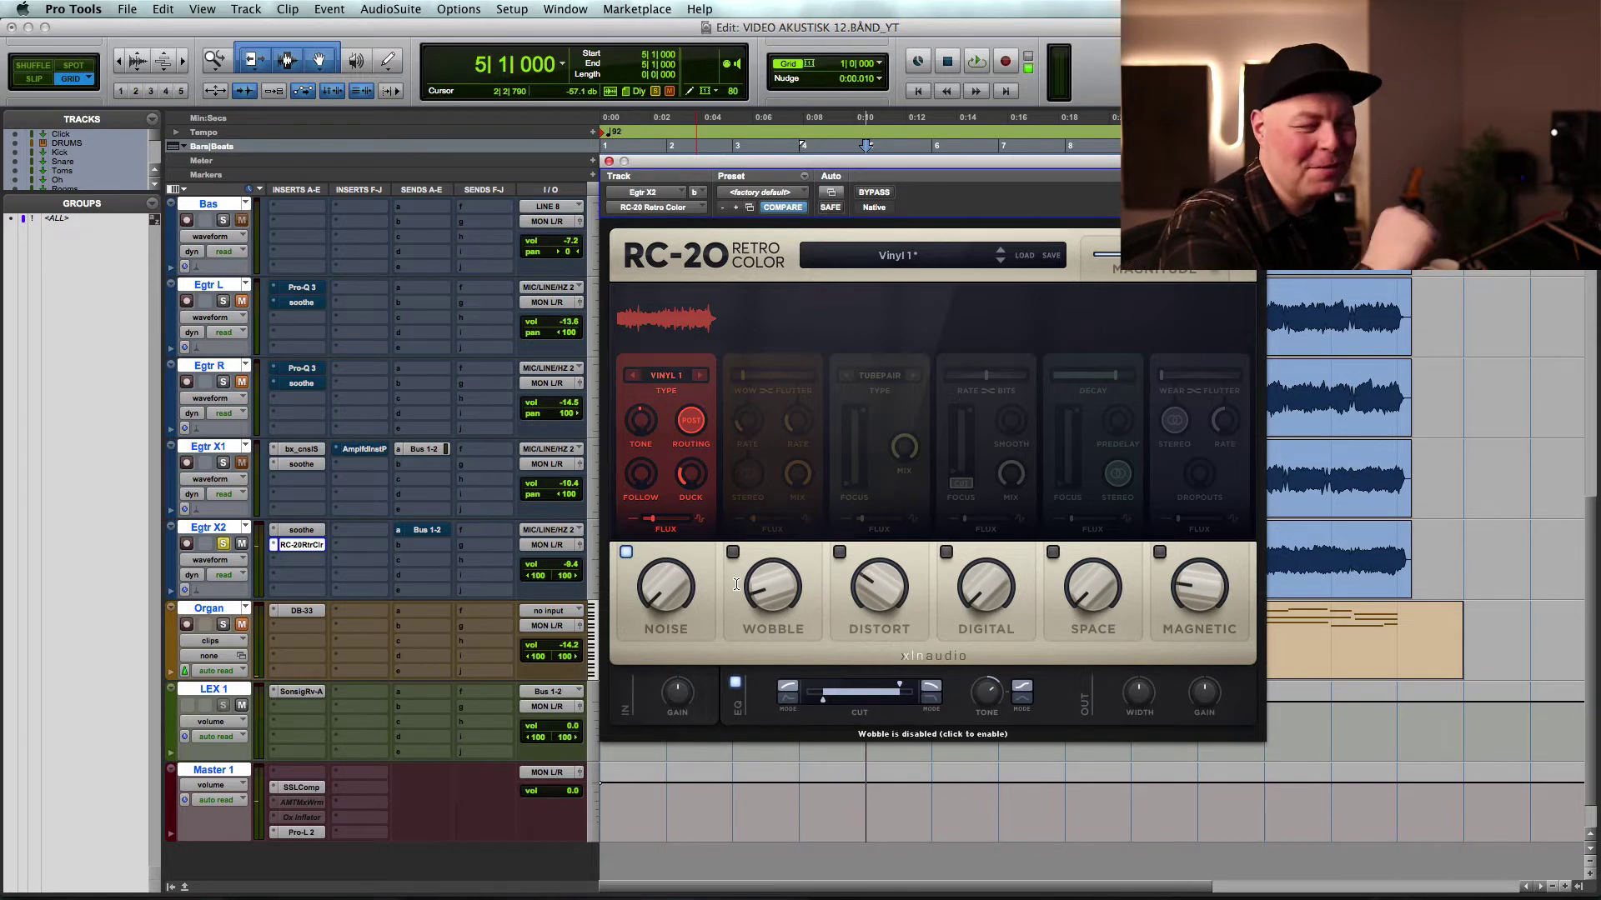
- Enable the Wobble module and audition stronger amounts up to about 54% while playing from bar 5
left_click(732, 550)
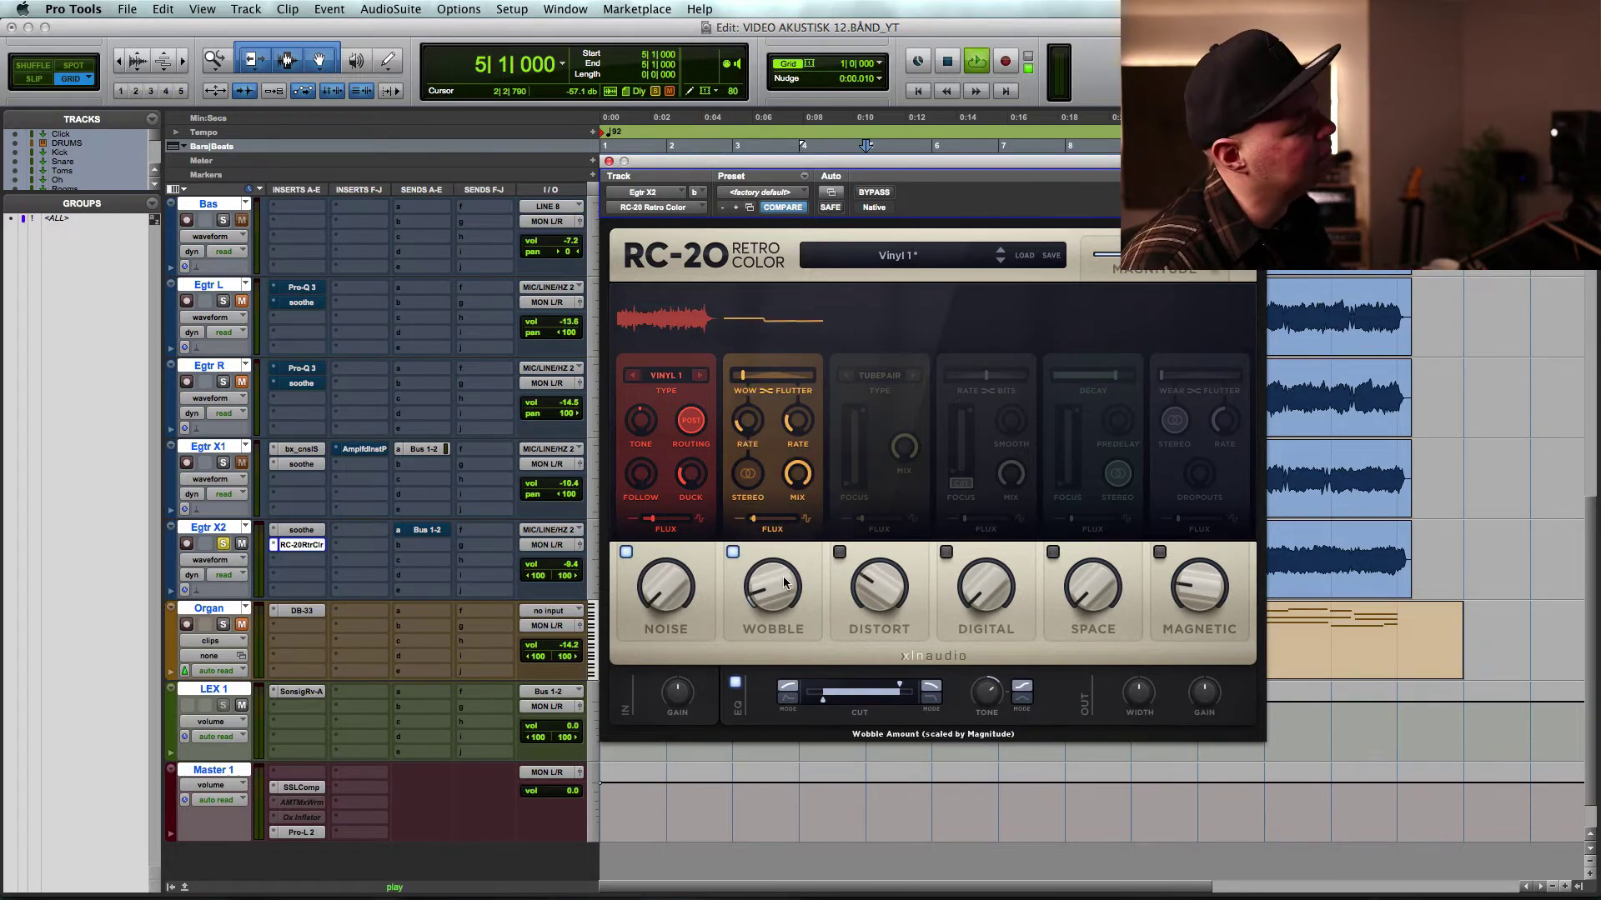
left_click_drag(783, 583, 773, 617)
key("space")
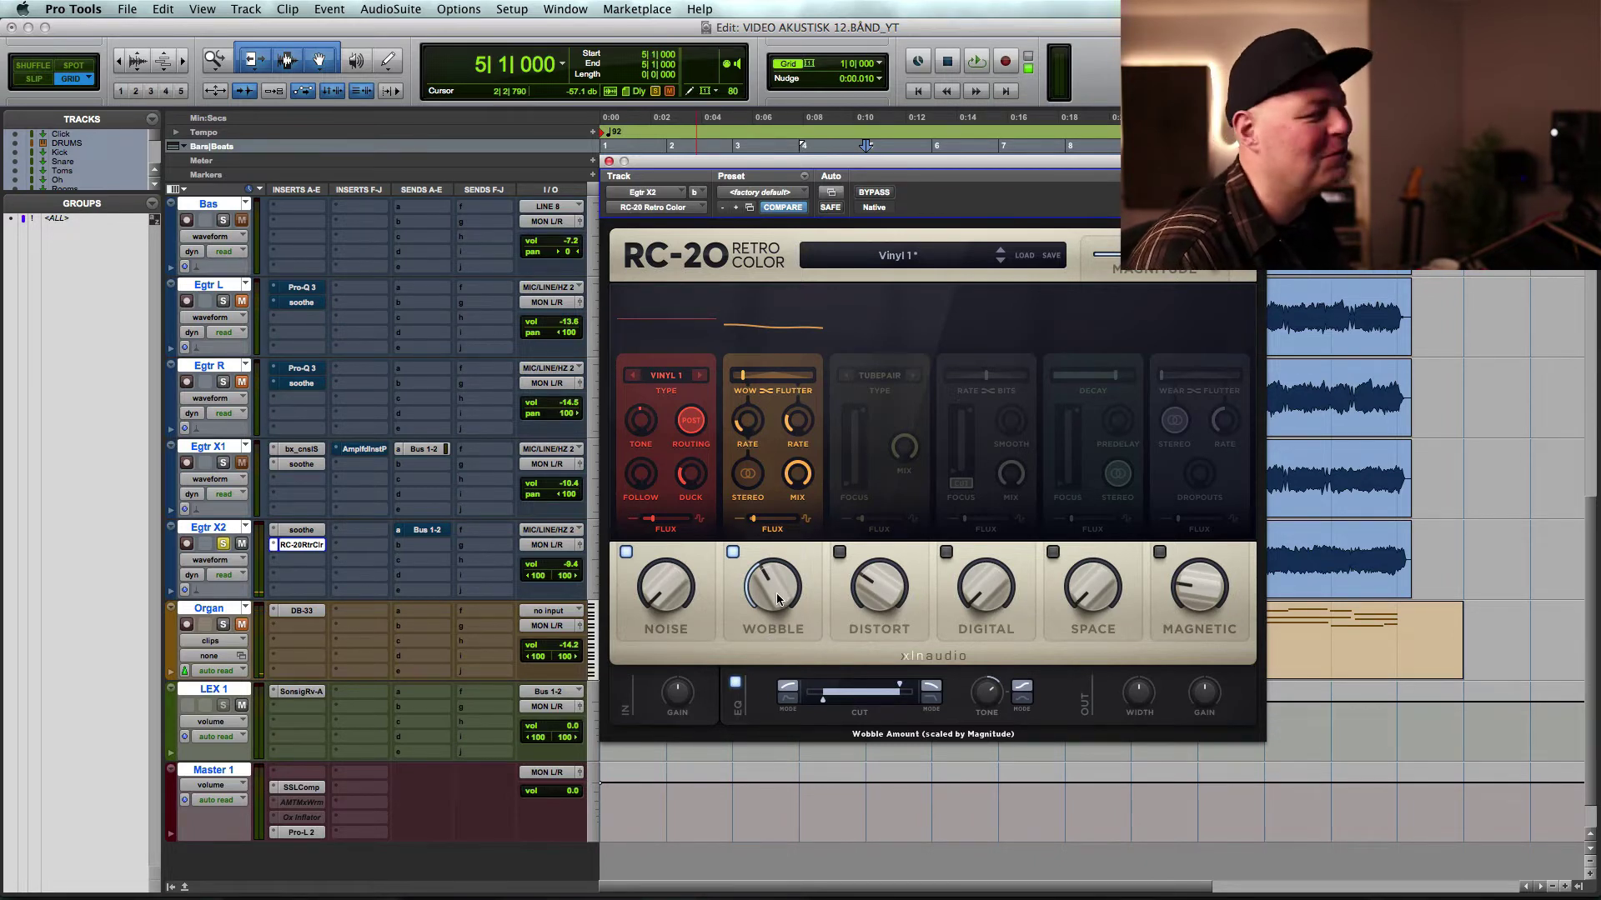
key("space")
scroll(775, 597, "up", 5)
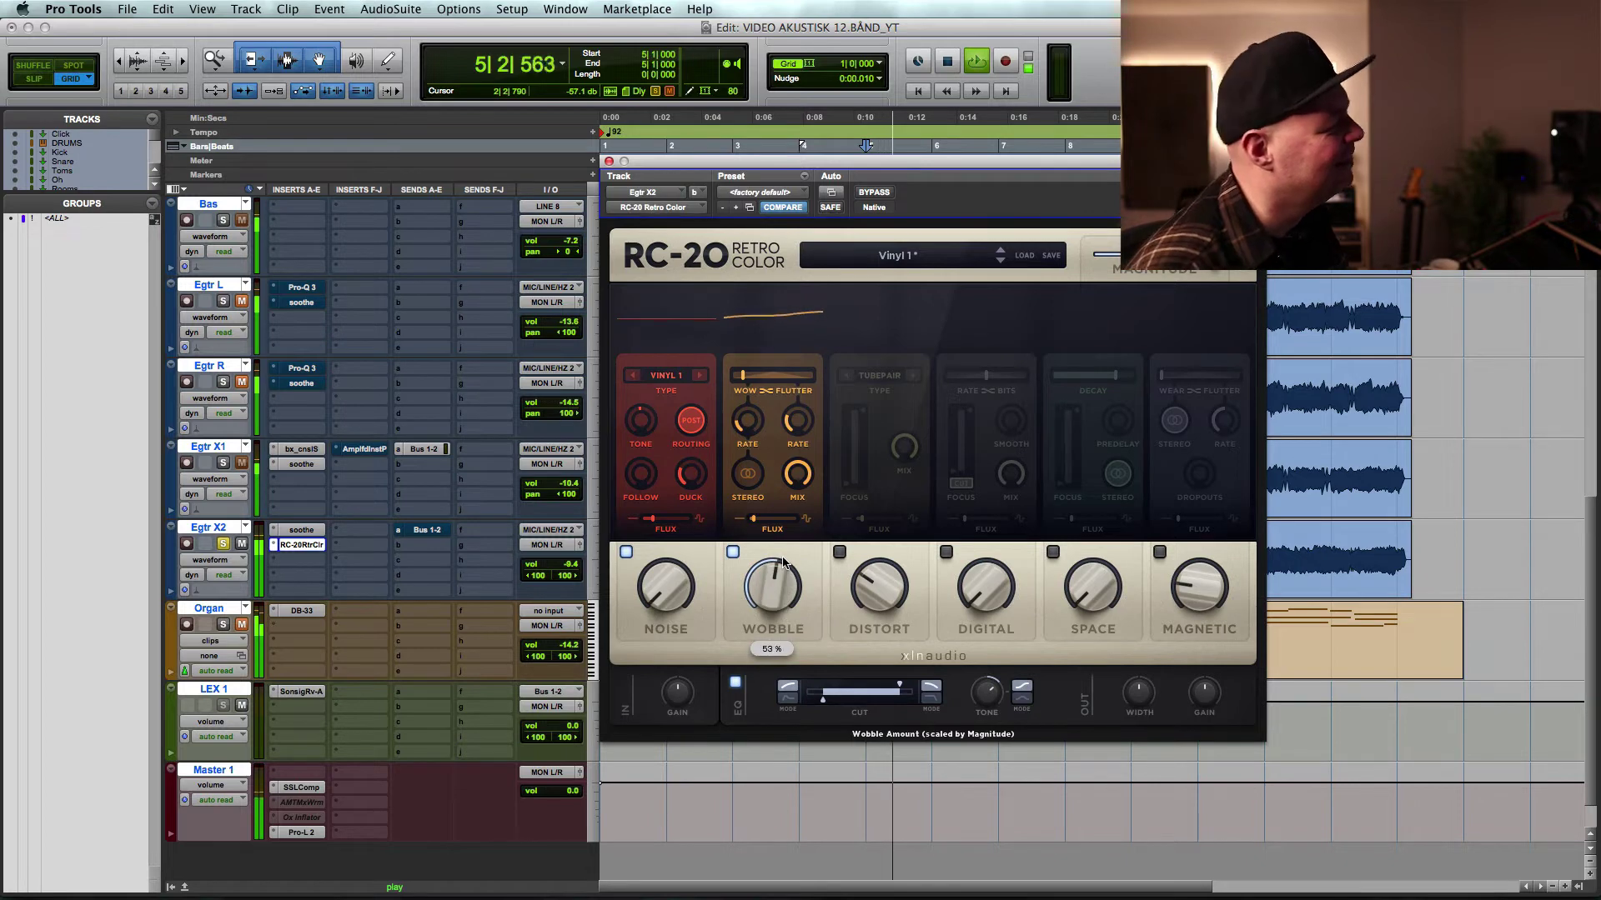
scroll(774, 597, "up", 2)
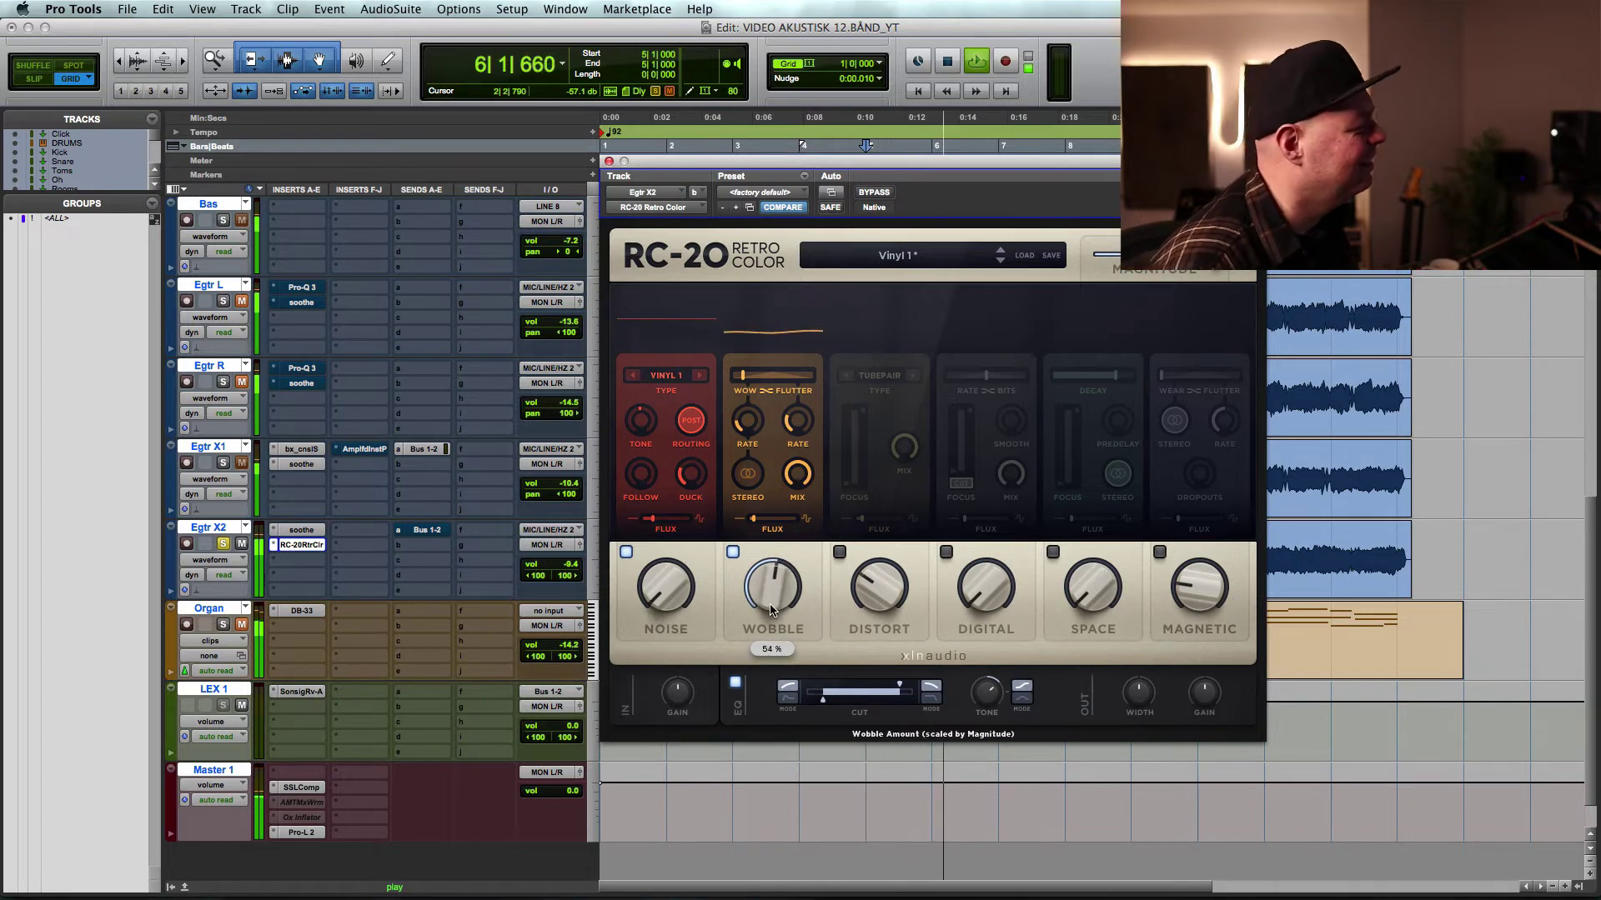
scroll(774, 602, "down", 1)
key("space")
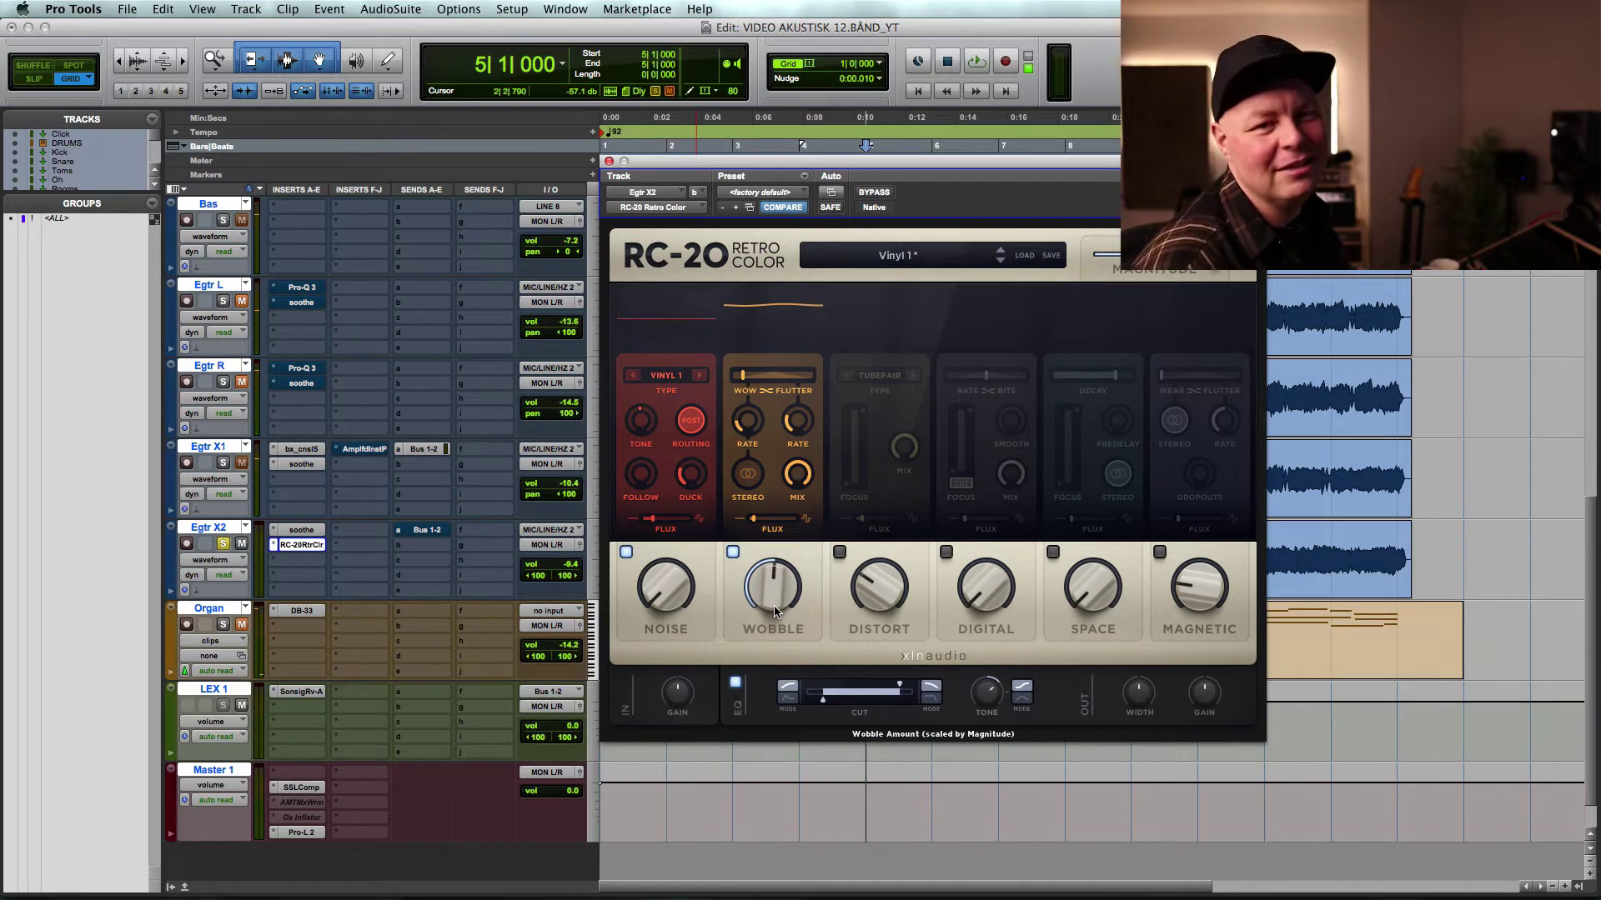
- Lower the Wobble amount and set the wow rate to 0.1 Hz during playback
scroll(787, 598, "down", 2)
key("space")
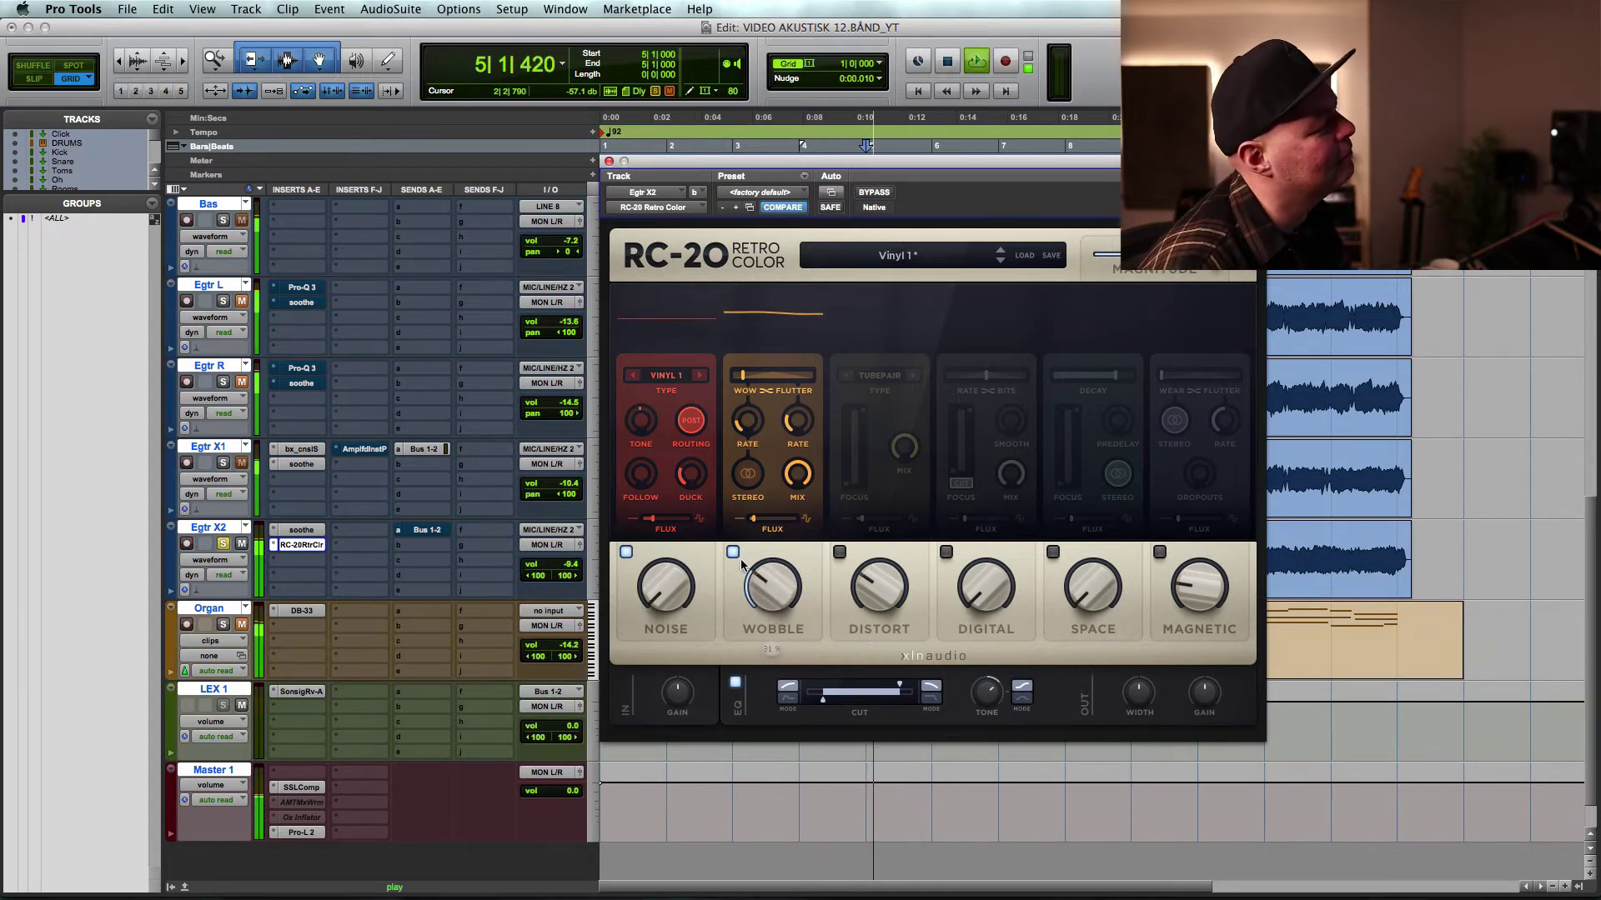
left_click_drag(747, 425, 794, 500)
scroll(755, 451, "down", 1)
- Shift the Wow/Flutter balance fully to Flutter, reduce the Wobble mix to 33% and stop playback
left_click(786, 401)
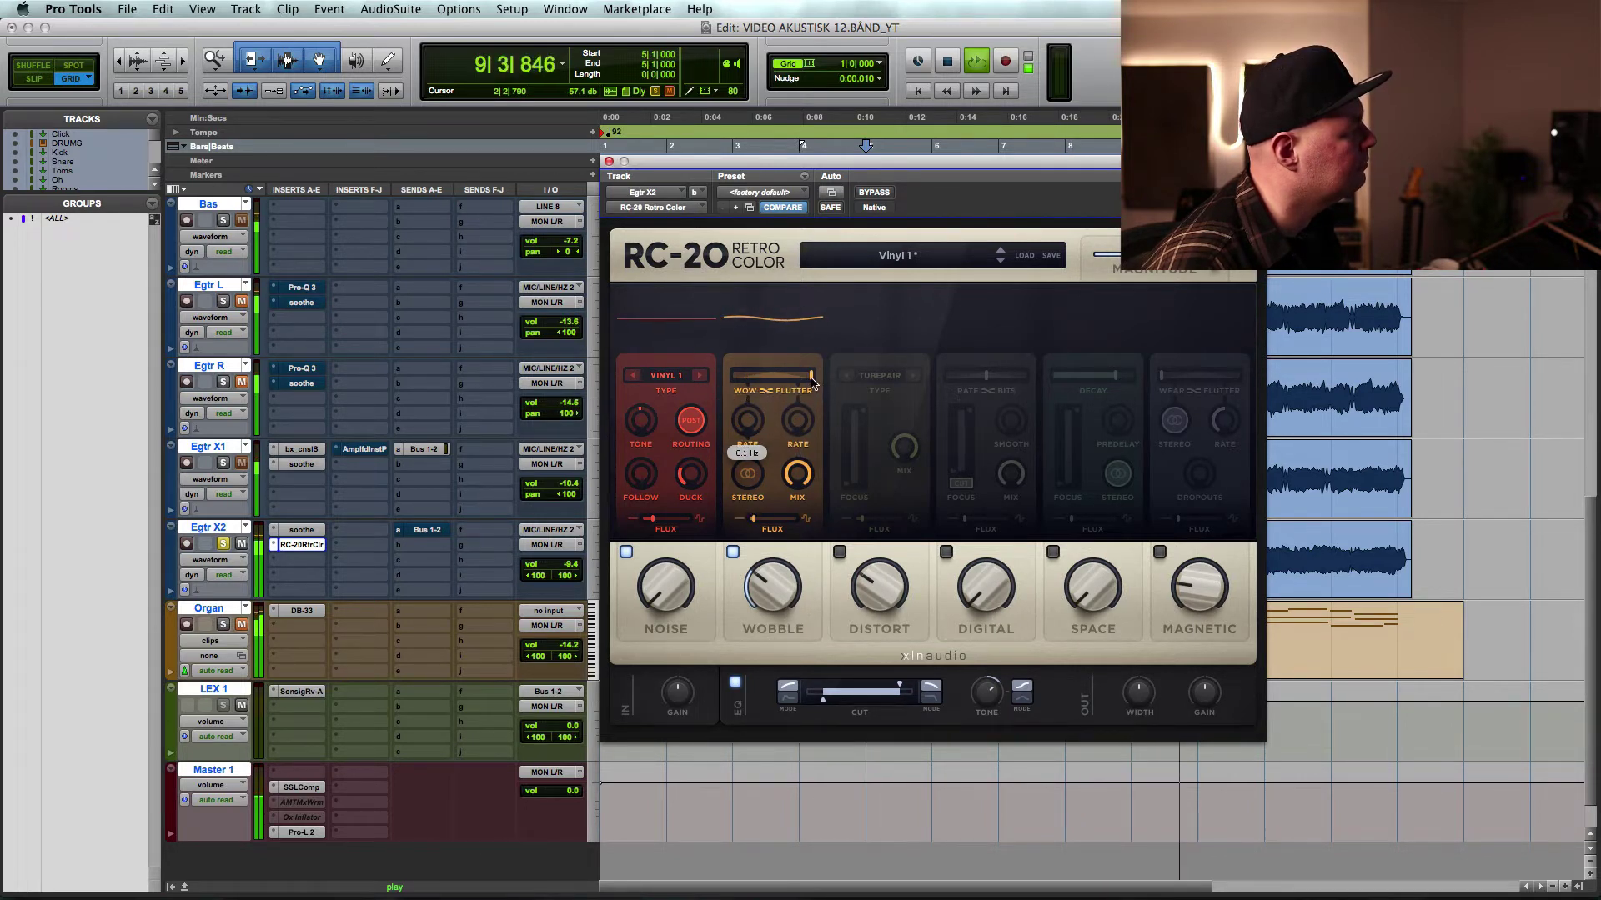
scroll(793, 492, "down", 5)
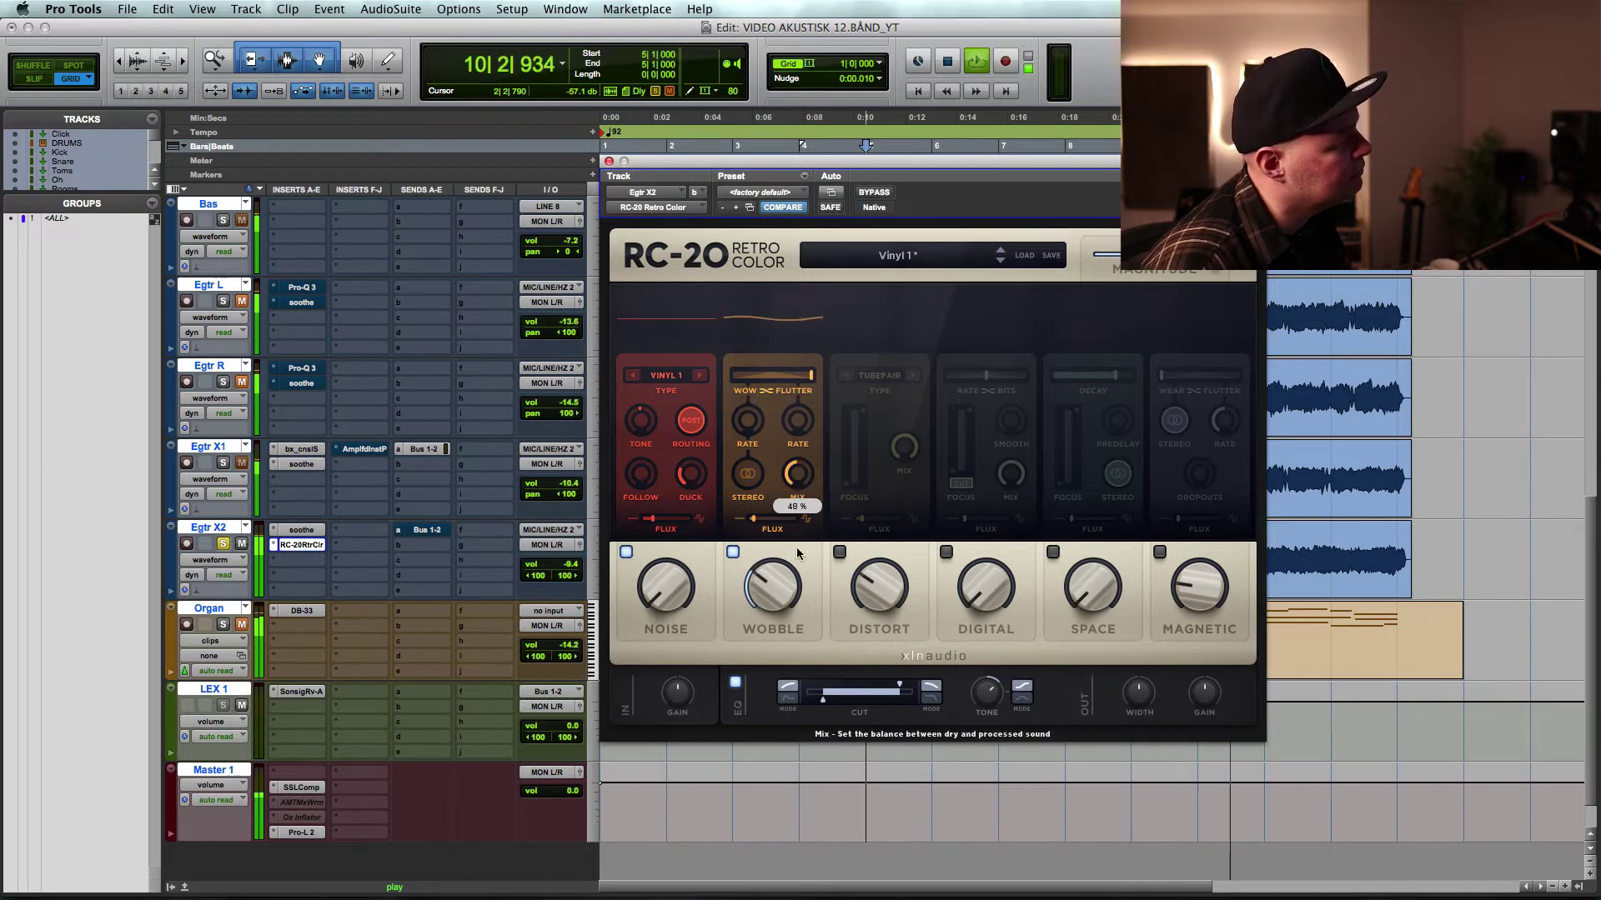
scroll(792, 479, "down", 2)
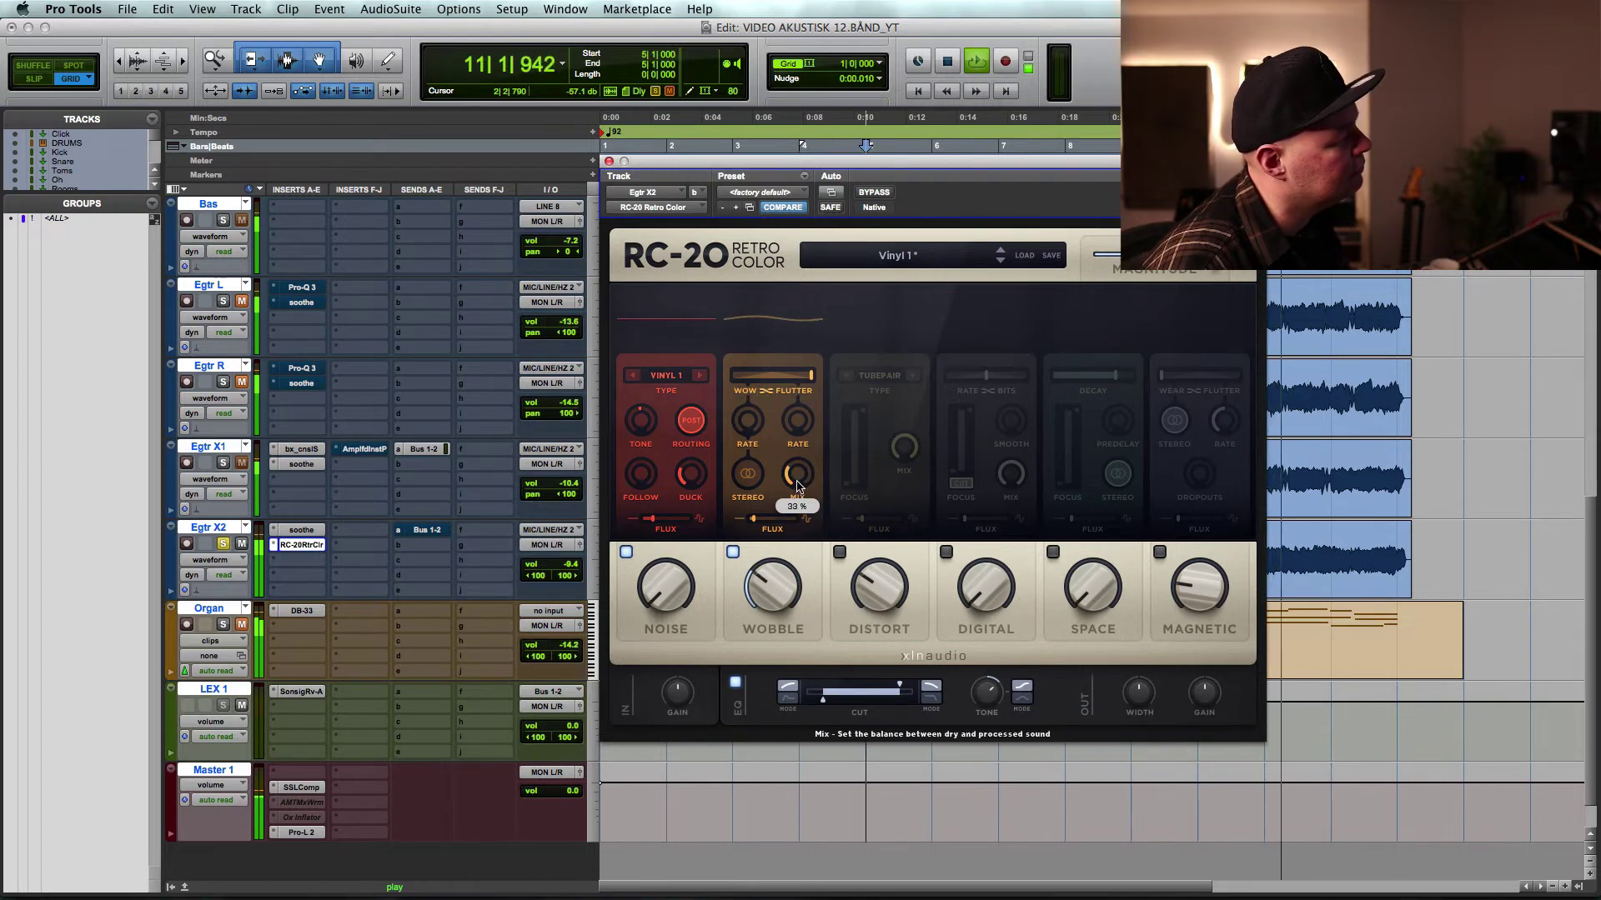
key("space")
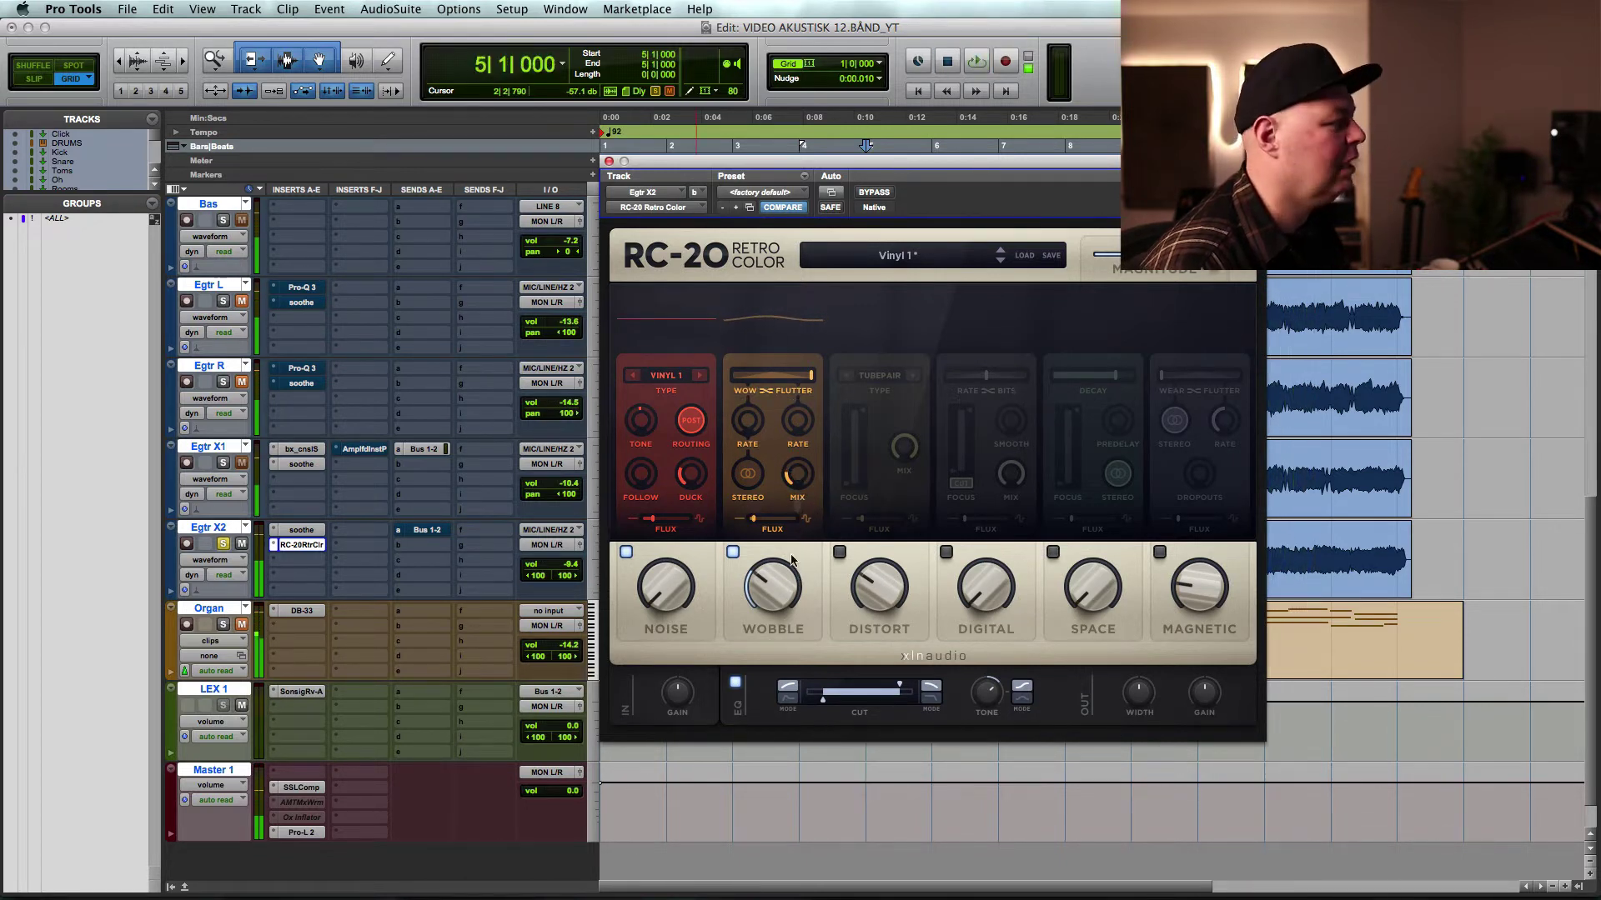
- Disable Noise and Wobble, enable Distort and audition it at 35% with the Iron distortion type
left_click(627, 552)
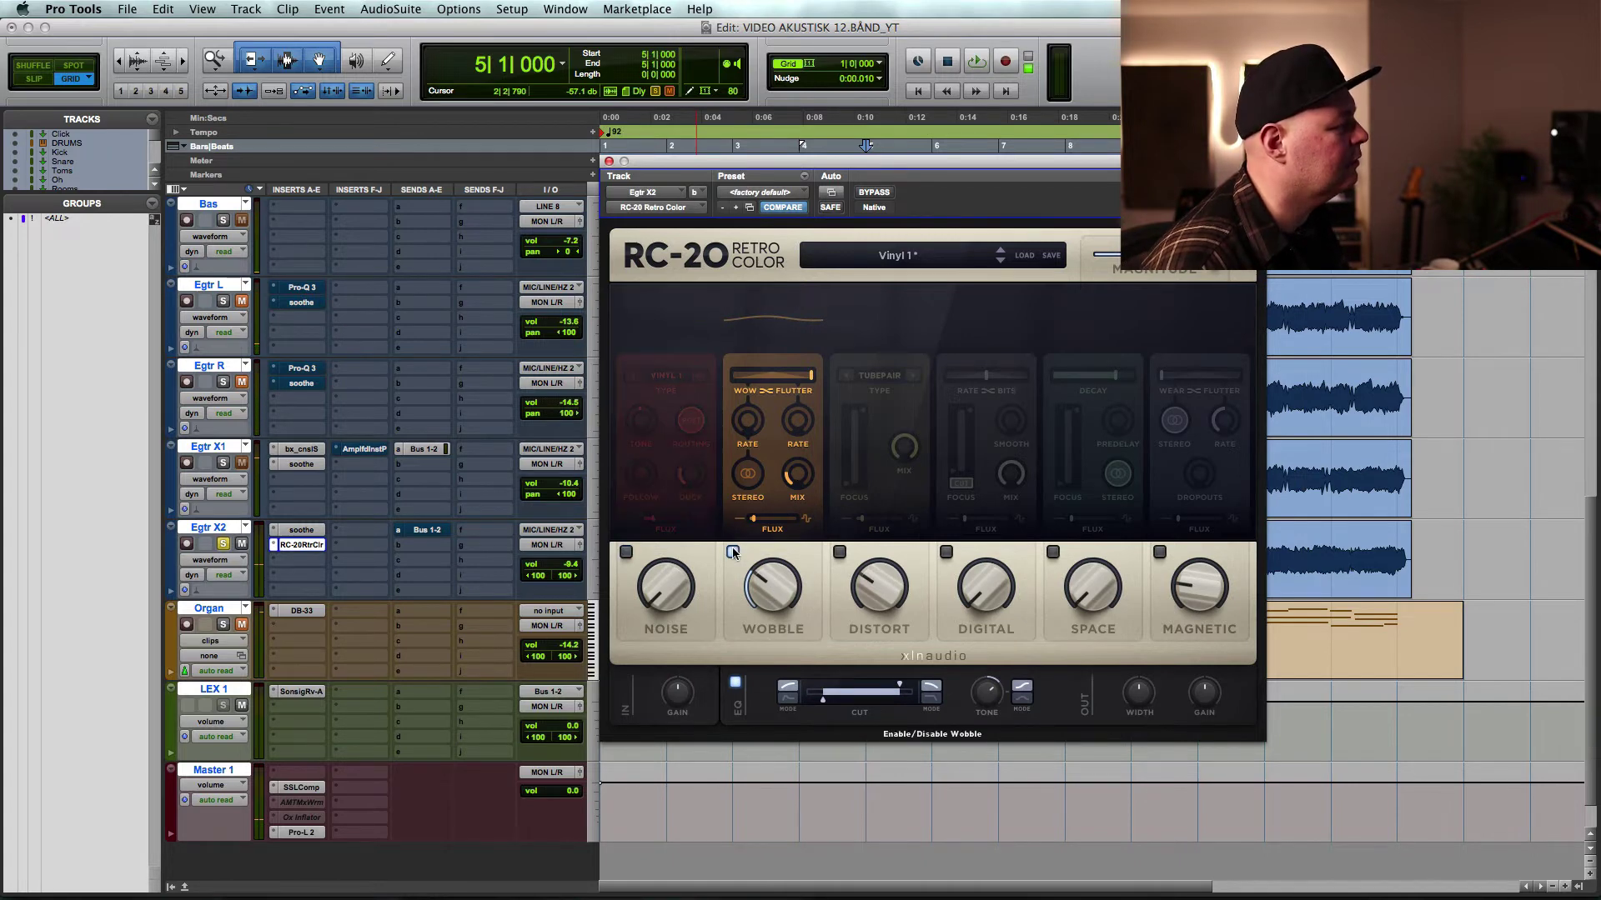
left_click(733, 552)
left_click(839, 551)
key("space")
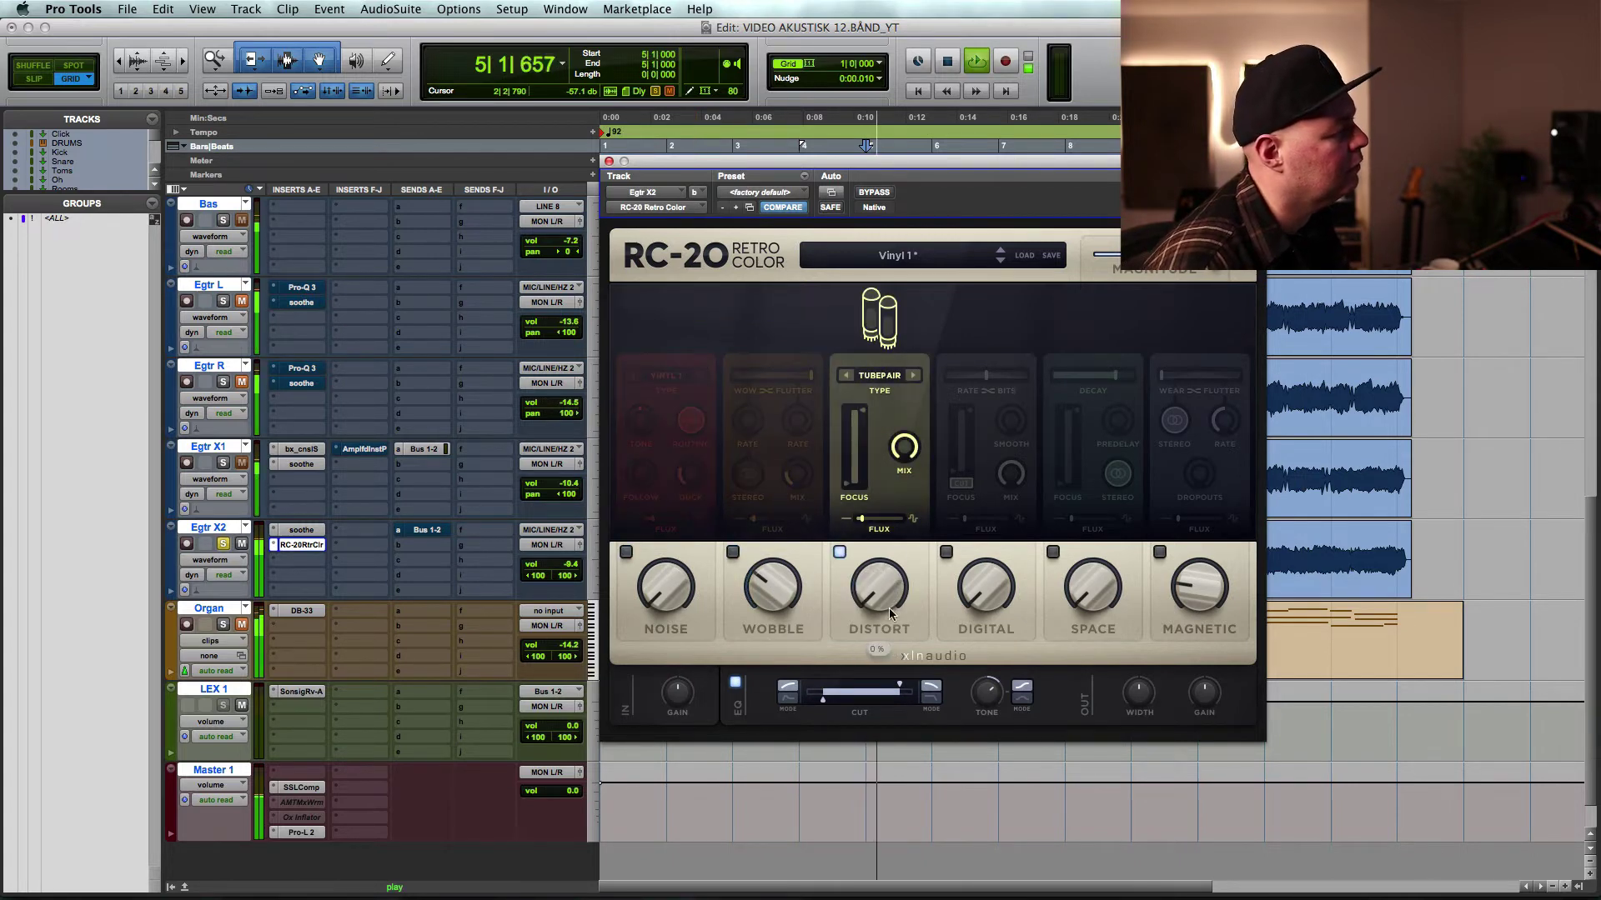
left_click_drag(889, 614, 887, 593)
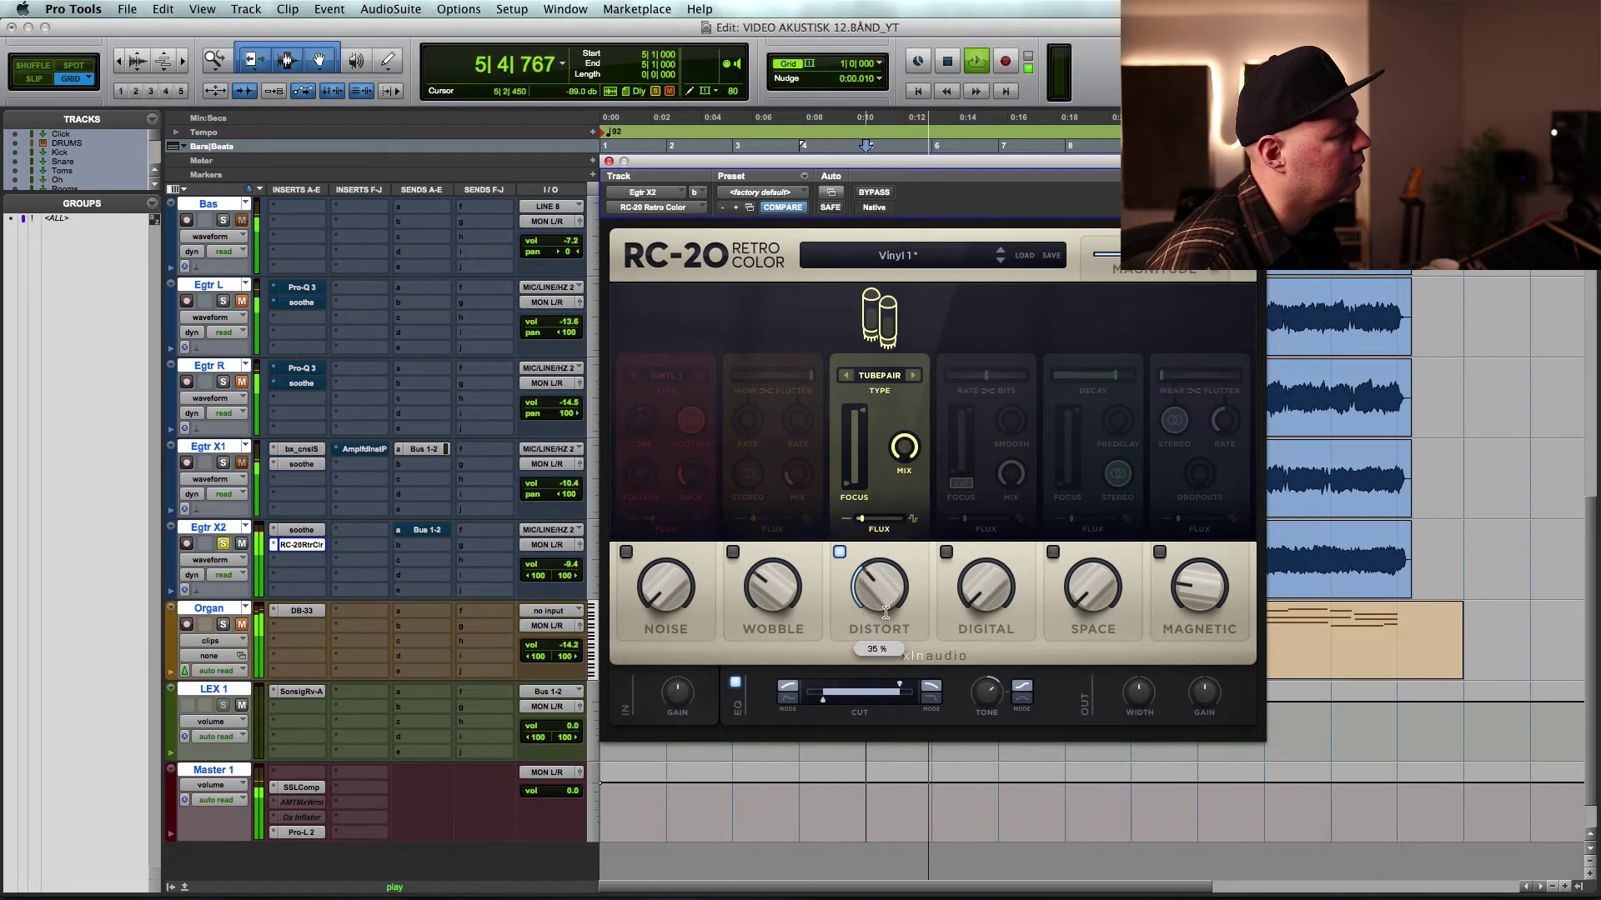
left_click(913, 376)
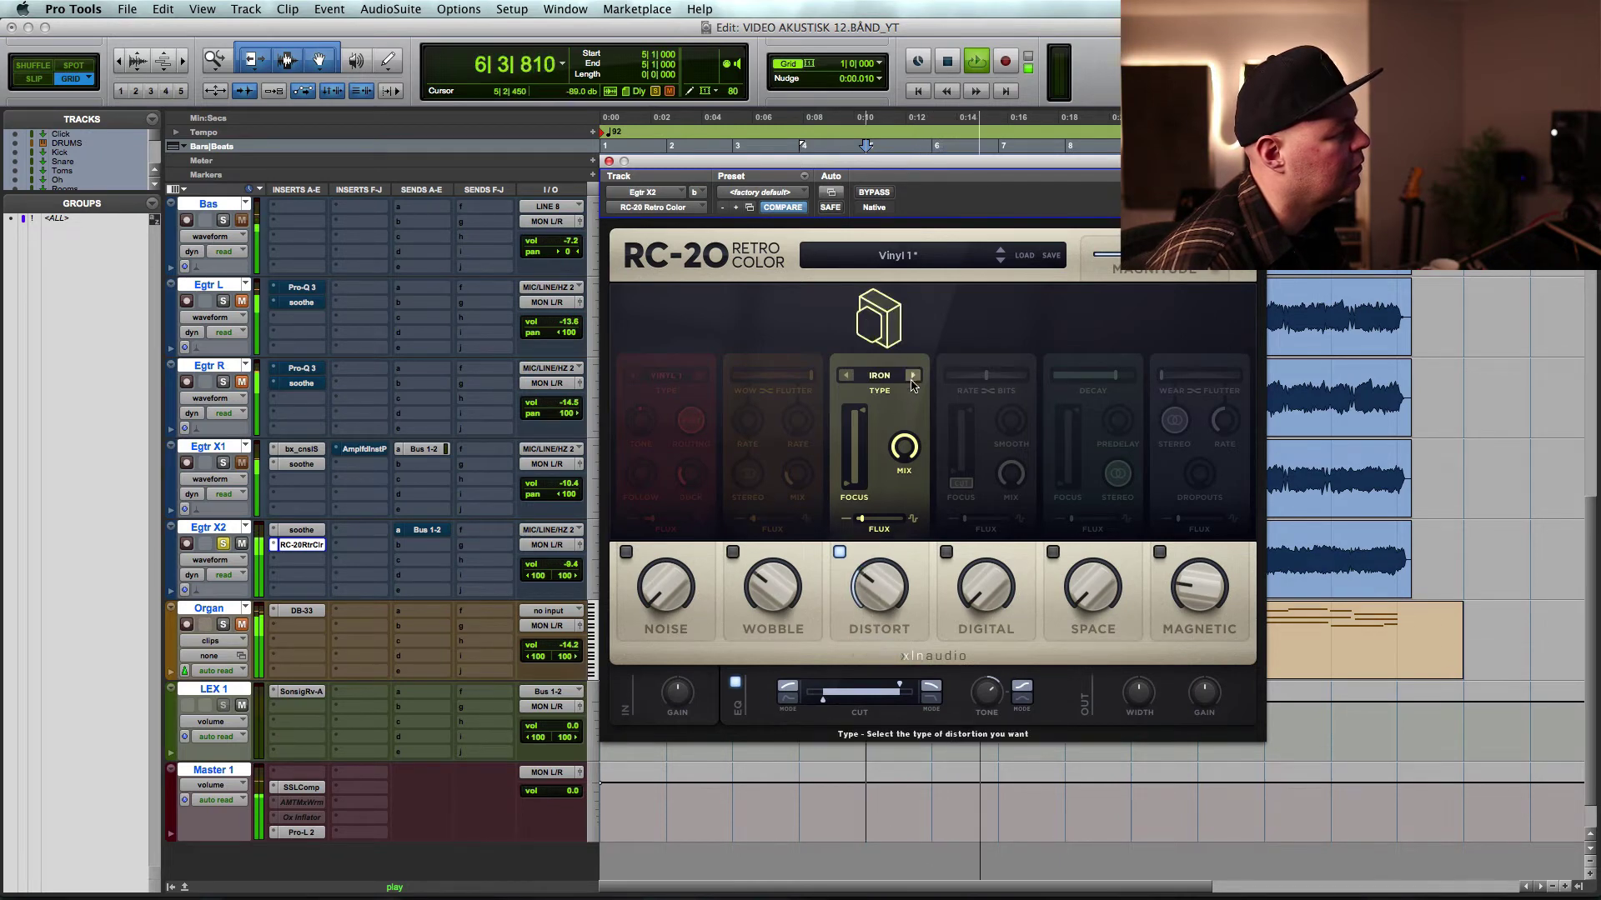
key("space")
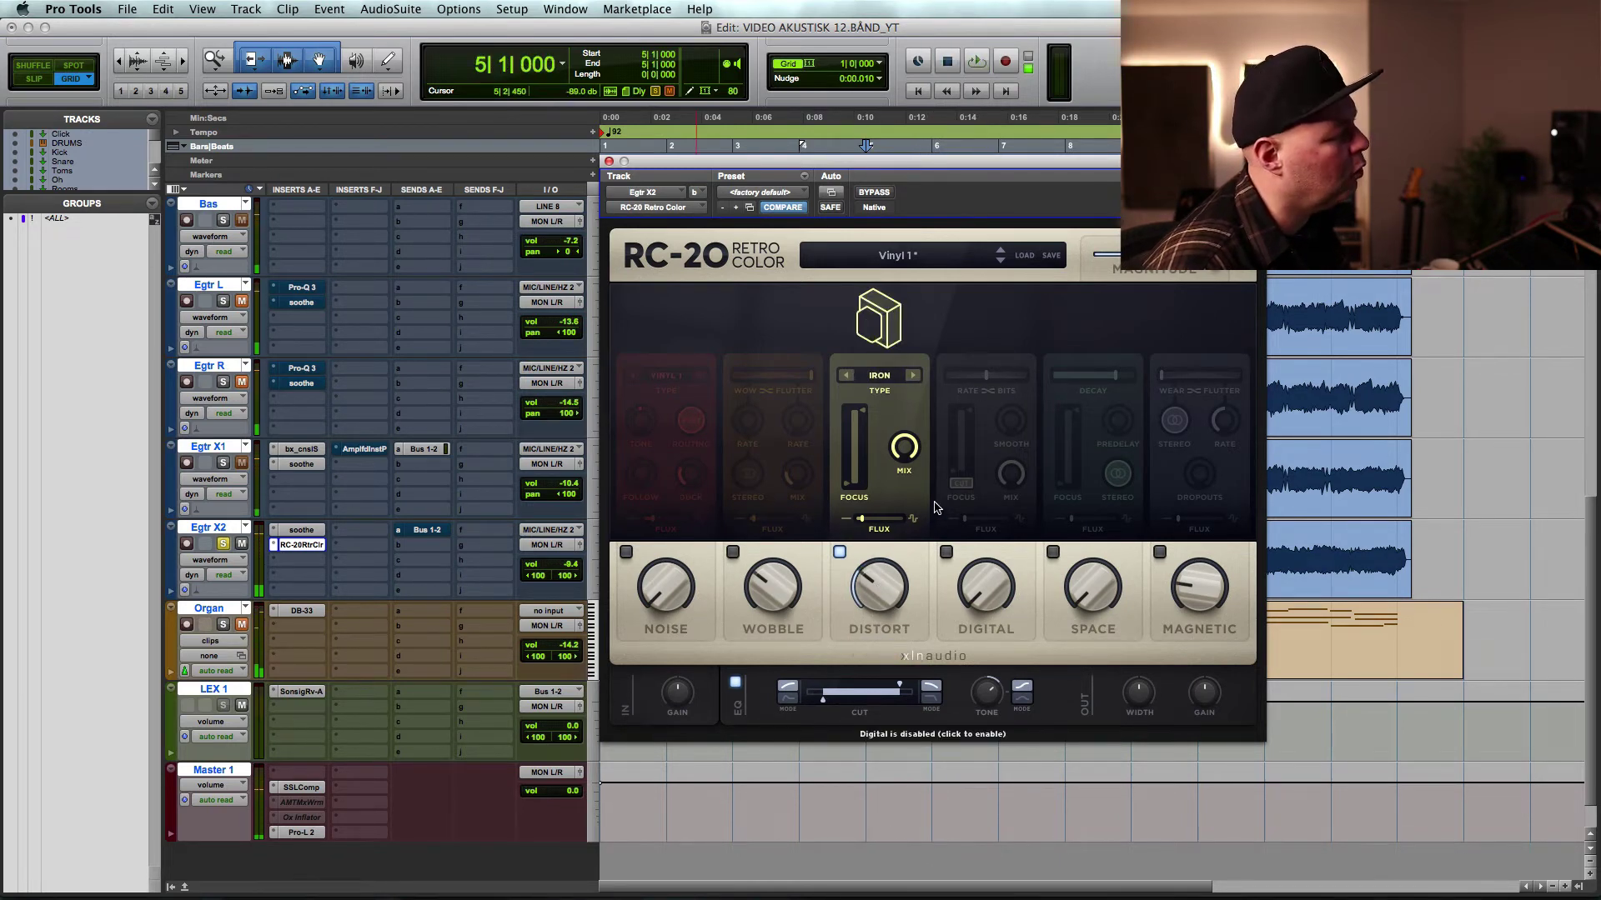
- Raise the Distort amount to 48% and audition the Crunch, Heavy, Zap and Air distortion types from bar 5
key("space")
left_click_drag(880, 601, 879, 583)
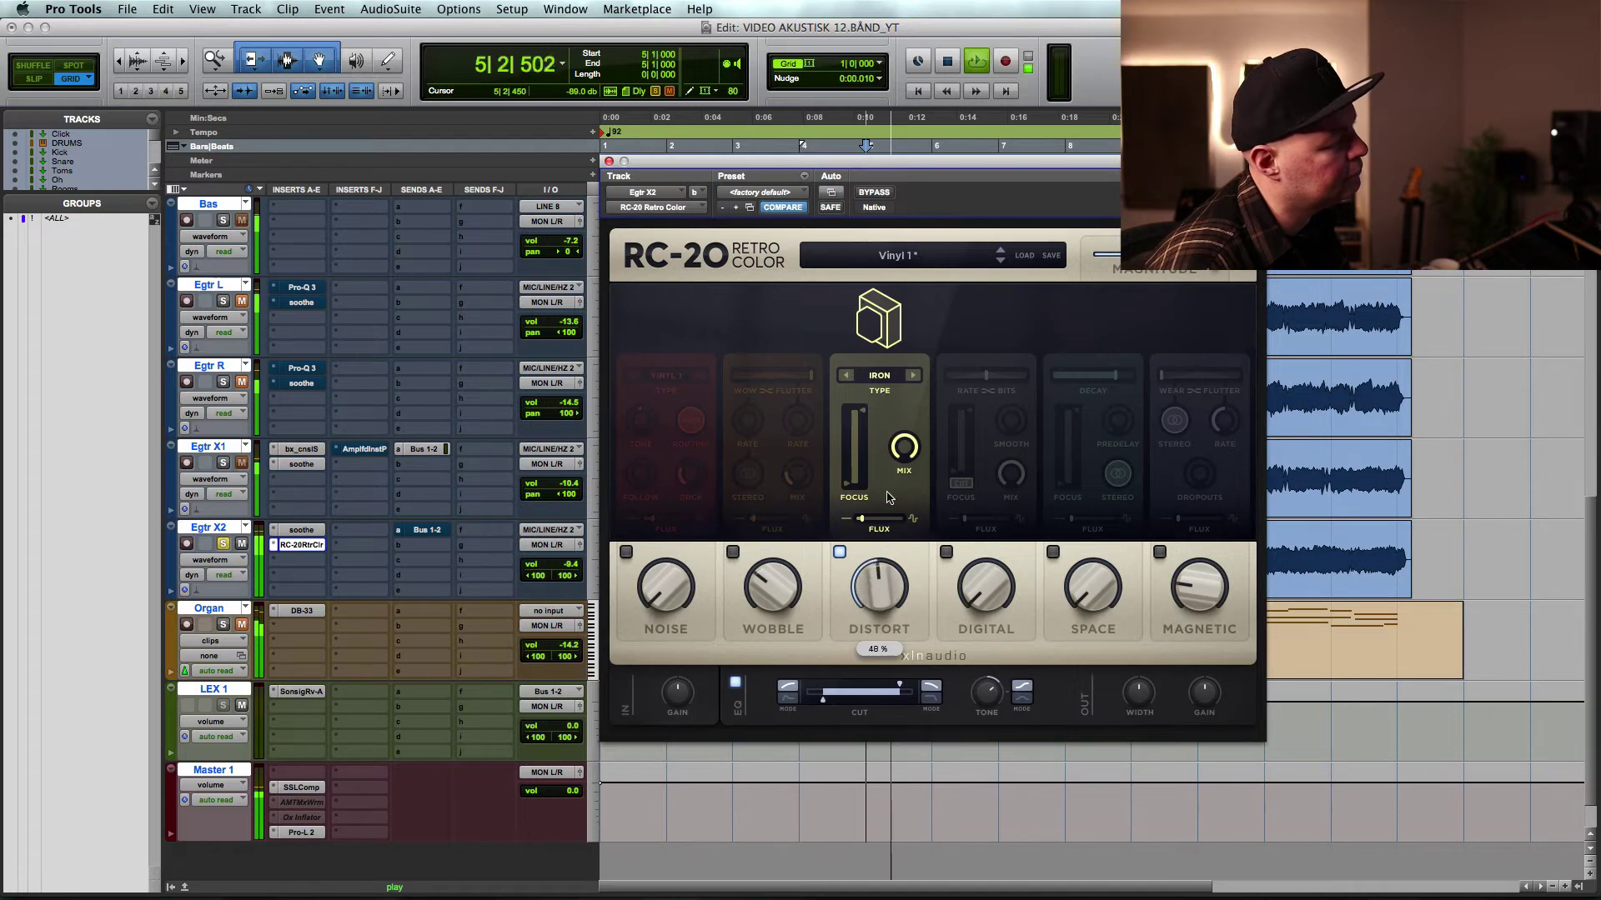
left_click(913, 375)
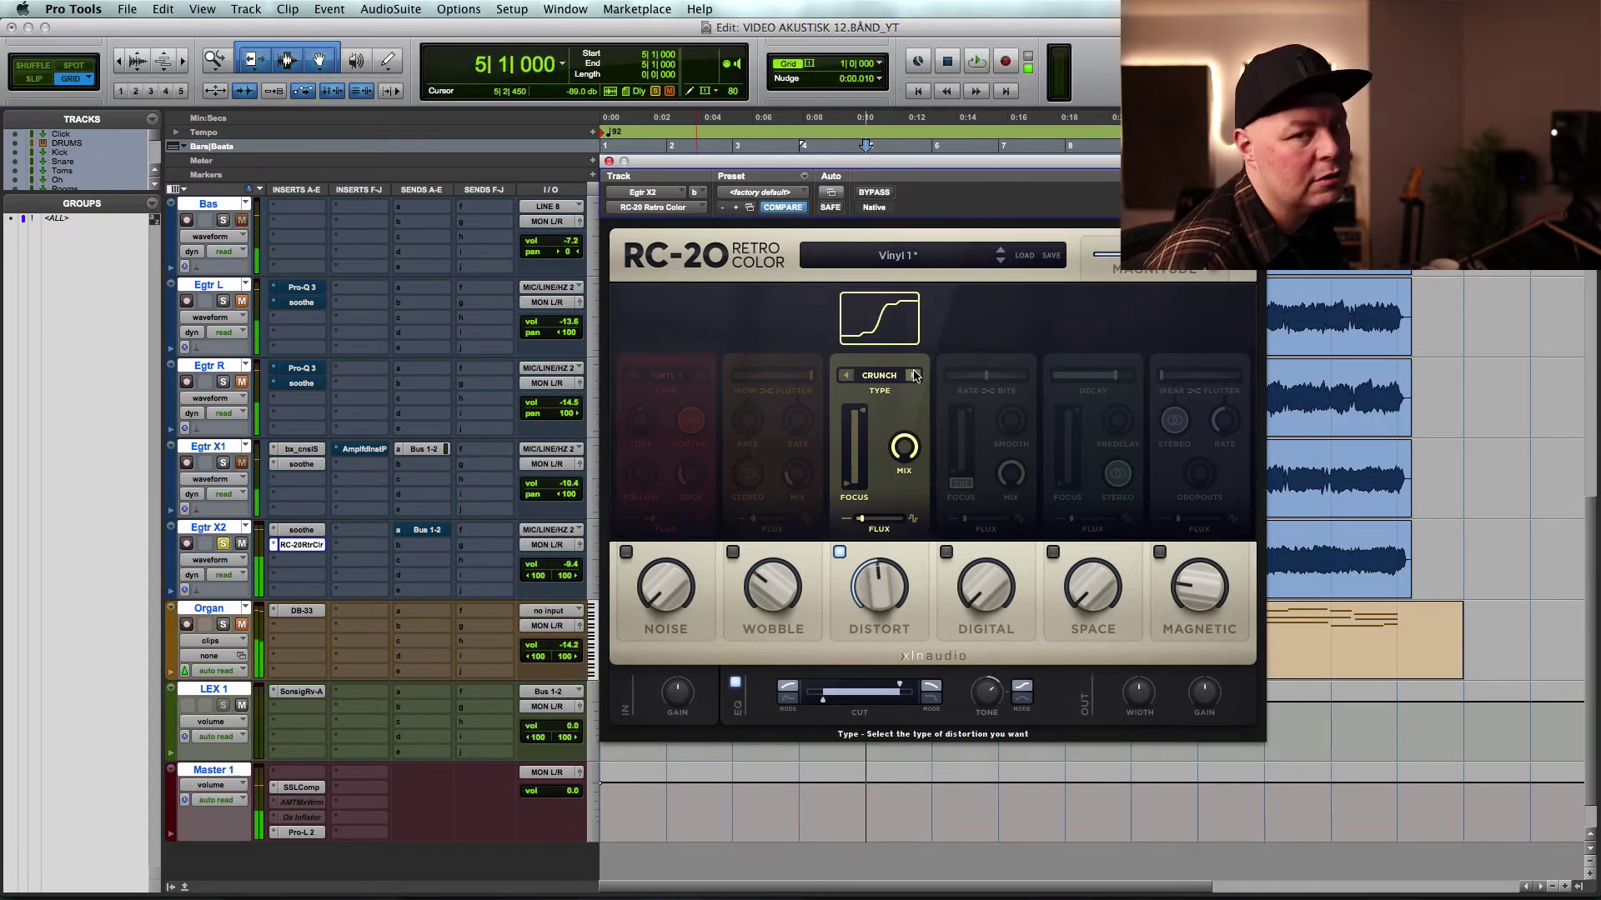
key("space")
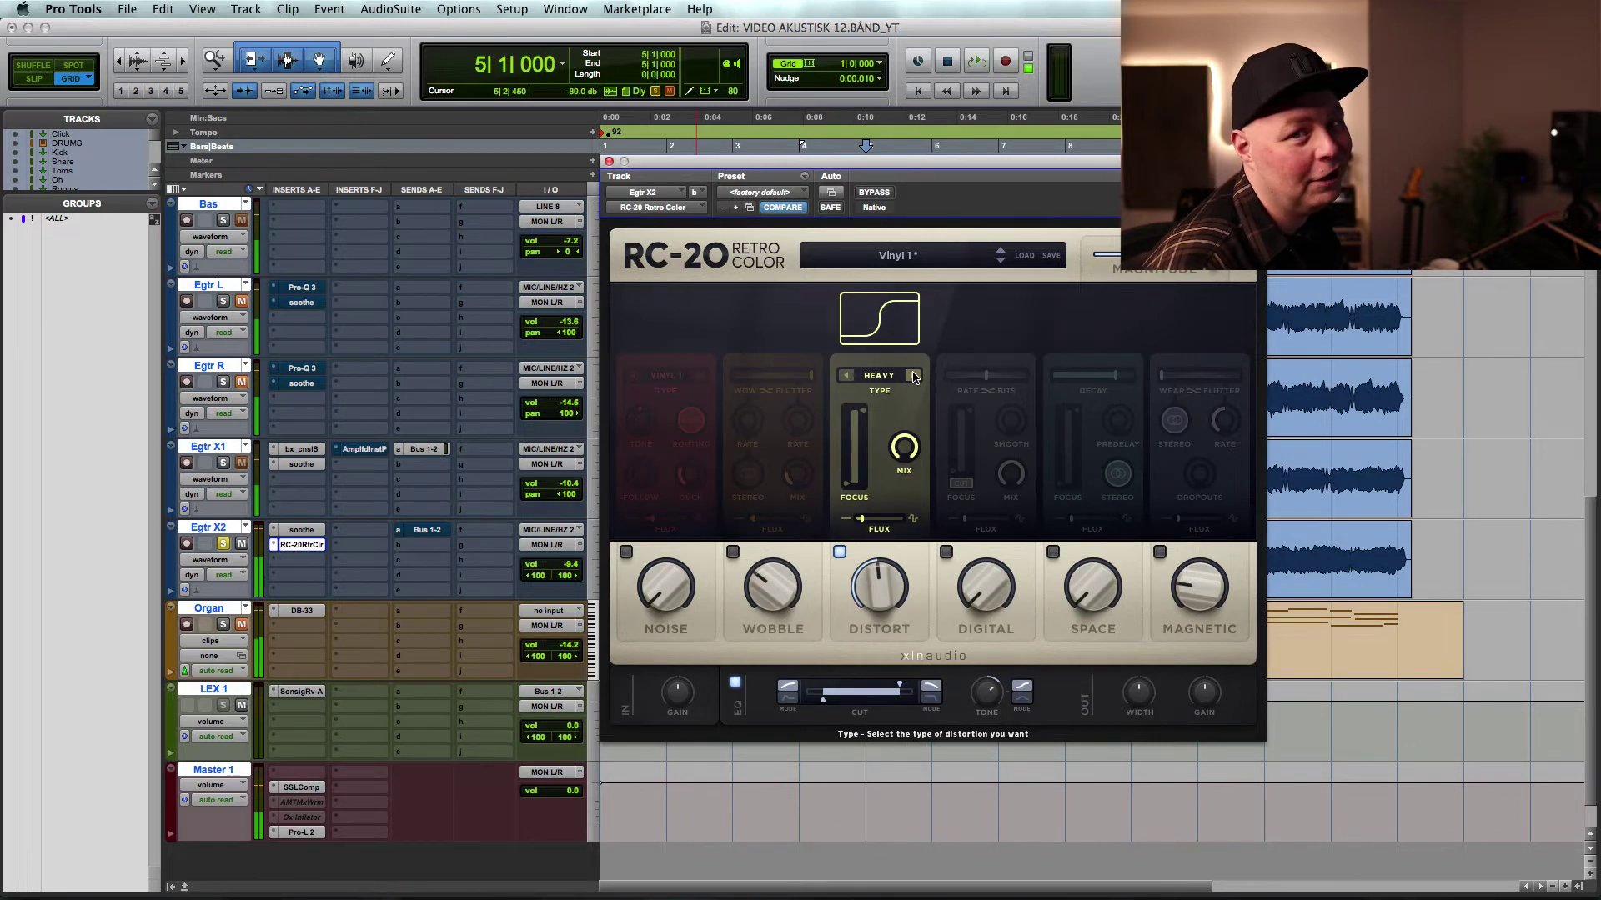
key("space")
left_click(912, 376)
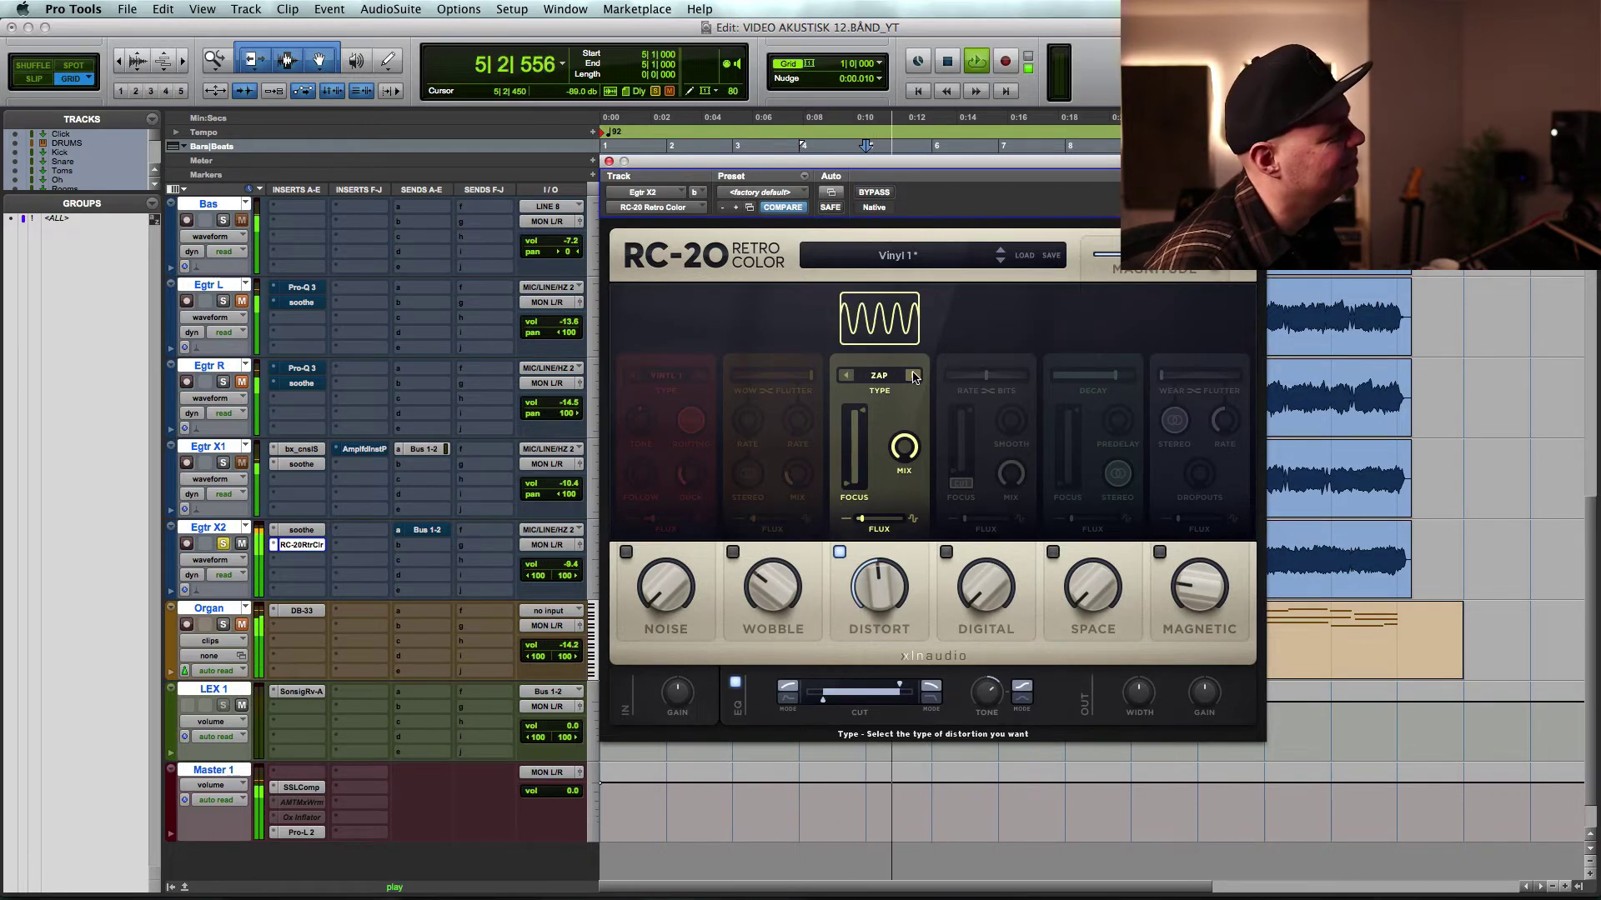
left_click(913, 376)
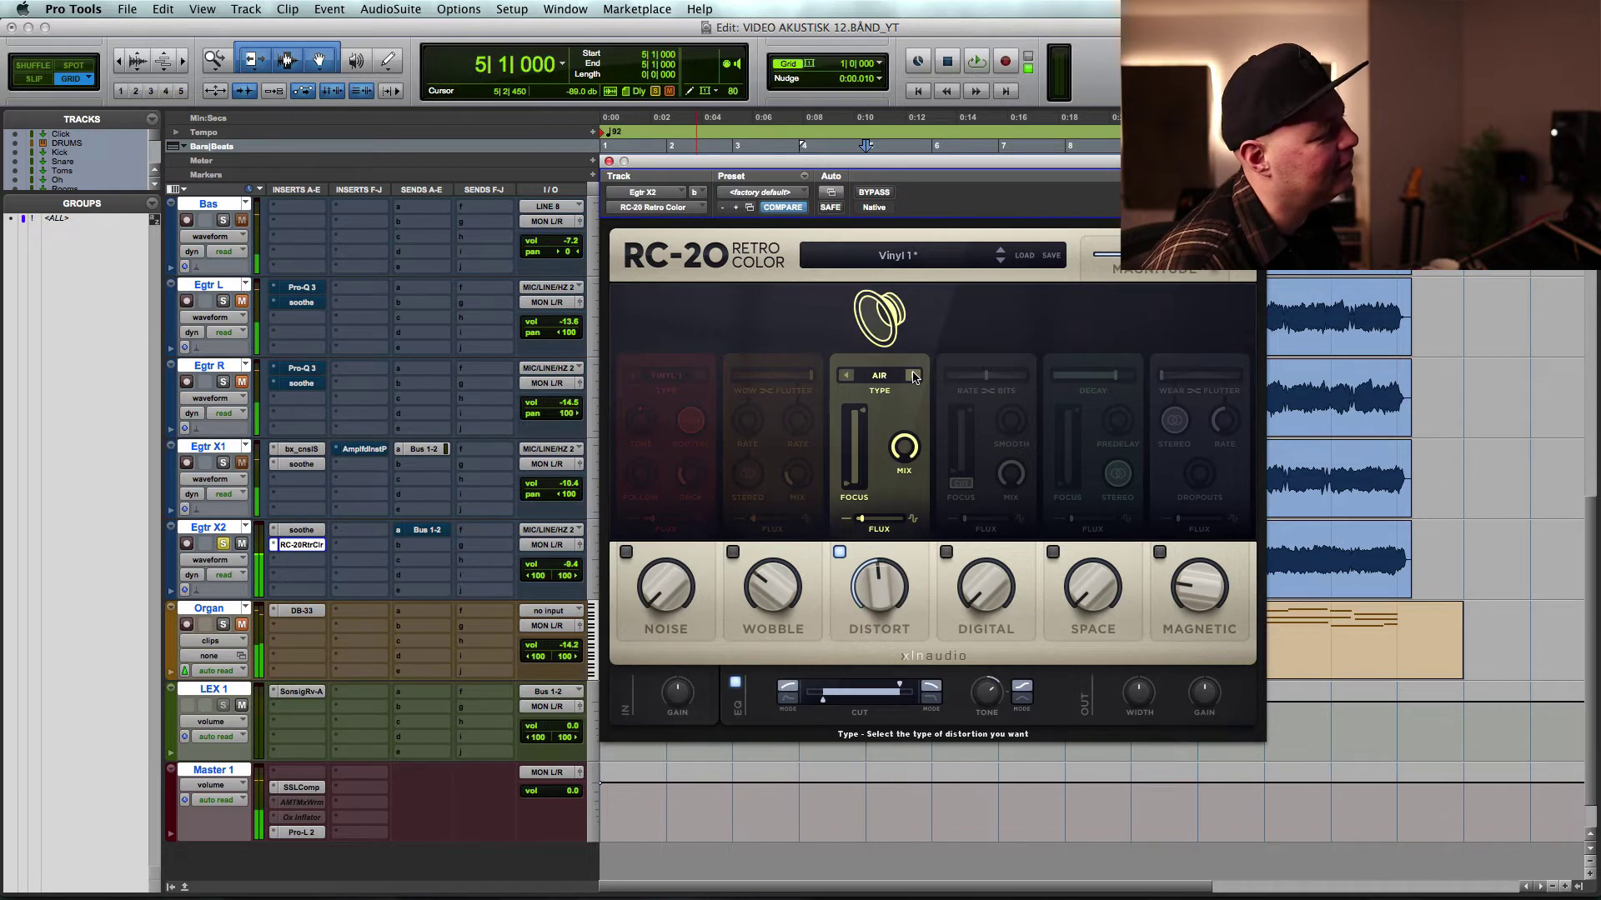
- Lower the Distort amount to 0% during playback, stop, and disable the Distort module
key("space")
left_click_drag(879, 586, 887, 653)
left_click(842, 554)
left_click(843, 555)
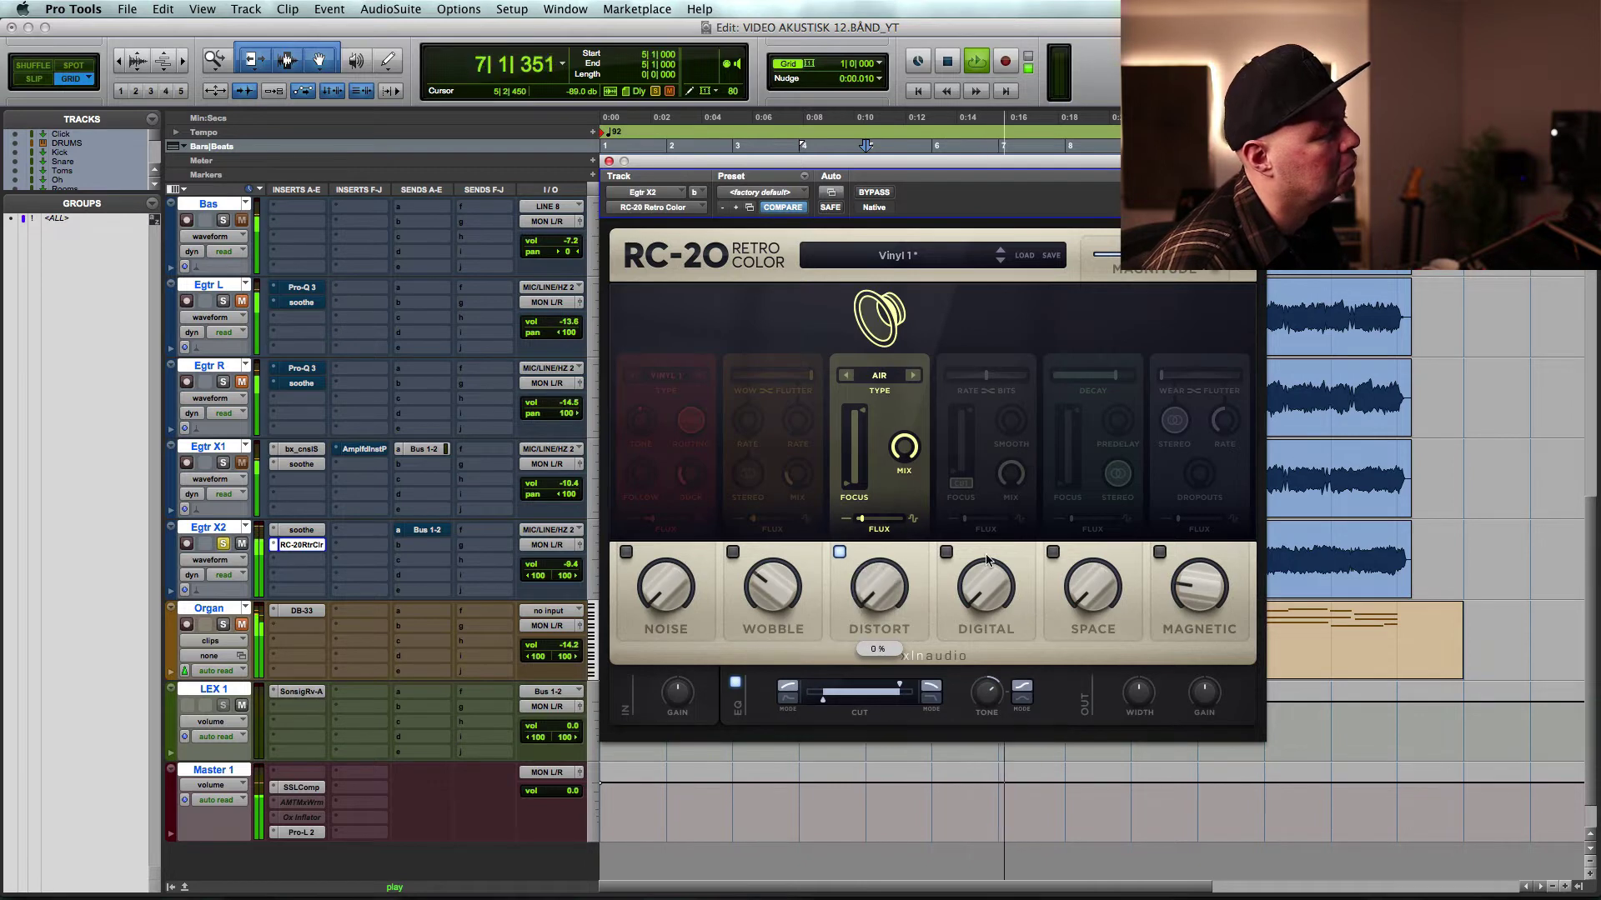
key("space")
left_click(841, 555)
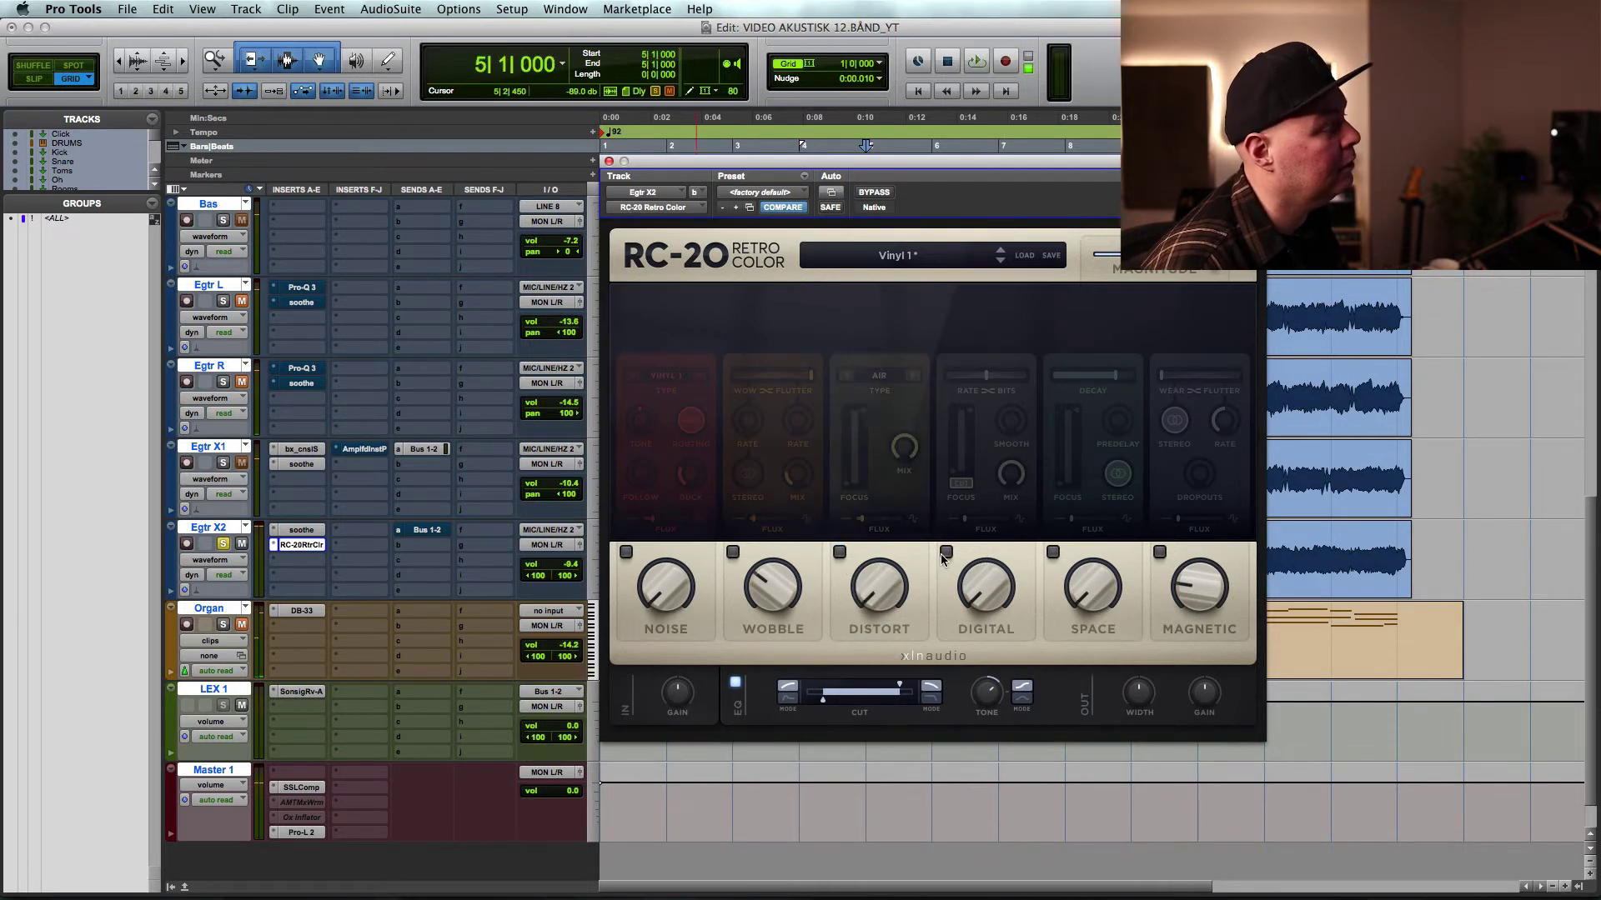
- Enable the Digital module and audition its amount at different strengths, including 74%, playing from bar 5
left_click(944, 553)
key("space")
left_click_drag(1007, 596, 1048, 438)
mouse_move(1002, 596)
left_mouse_down()
mouse_move(1001, 621)
mouse_move(988, 580)
mouse_move(1000, 583)
left_mouse_up()
key("space")
scroll(992, 583, "up", 10)
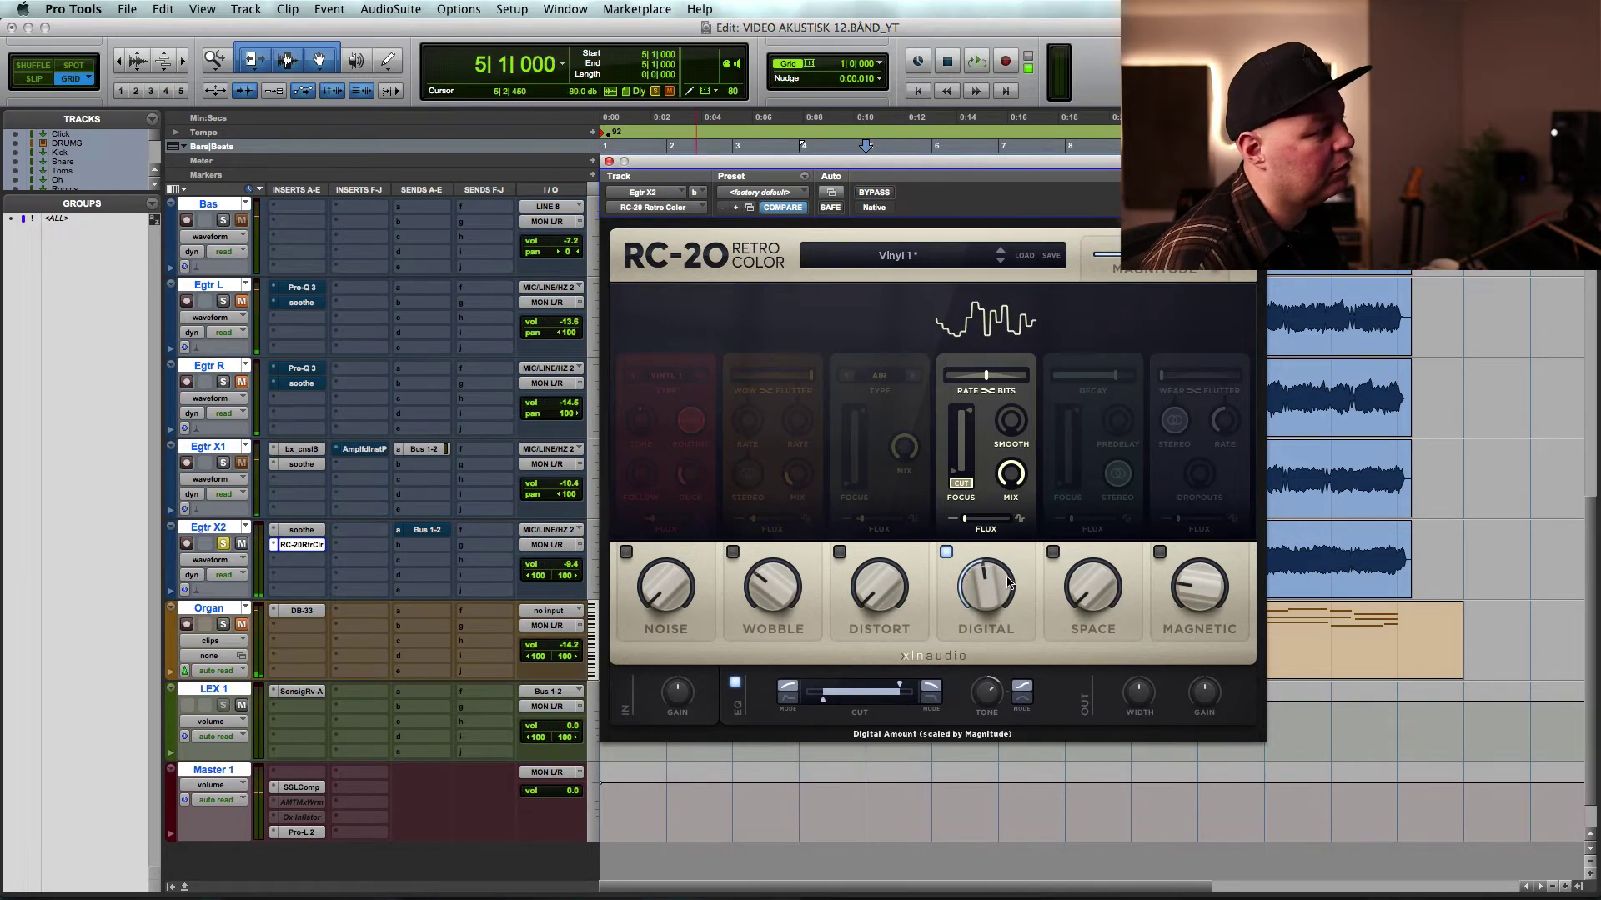
key("space")
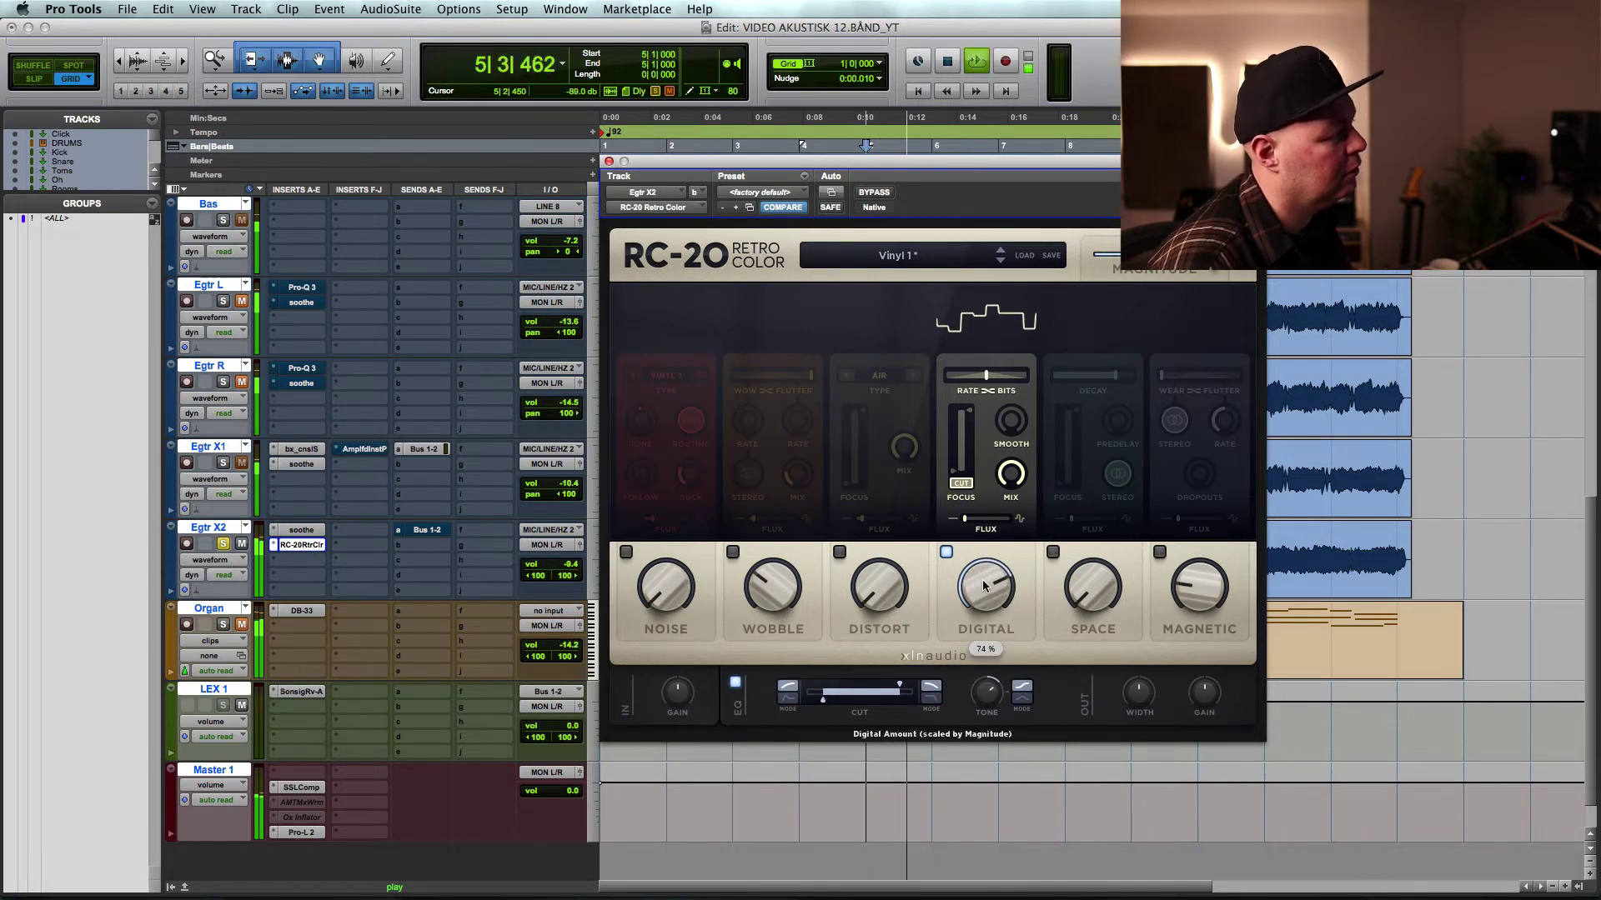
scroll(986, 377, "down", 8)
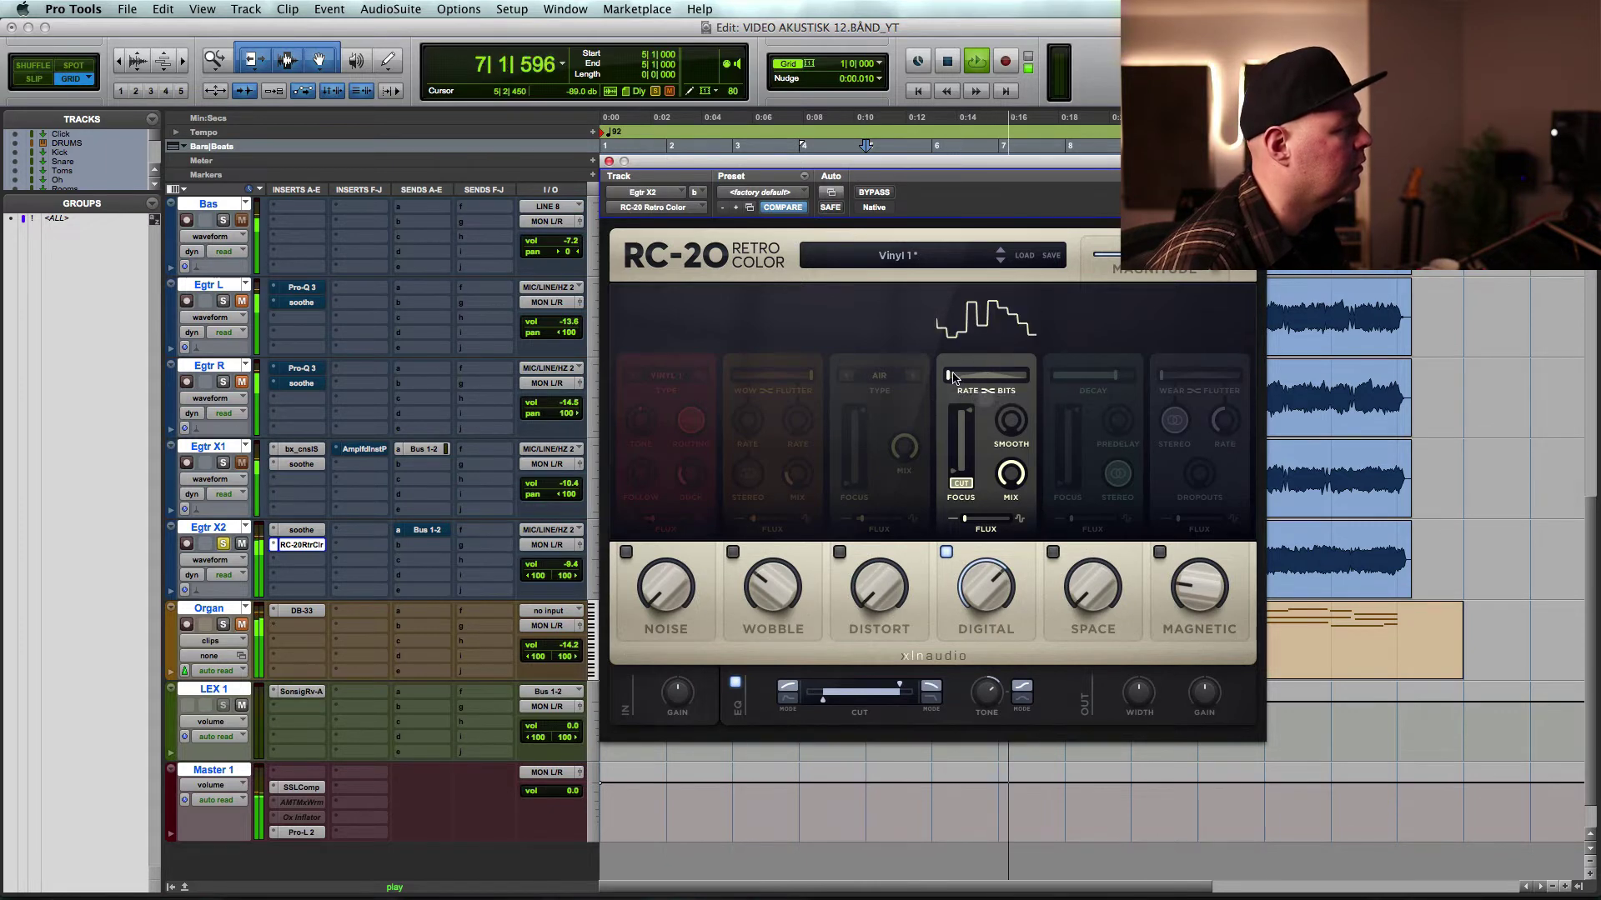
- Move Digital's Rate/Bits balance toward Bits and compare dry/wet Mix settings such as 33% and 71% before stopping playback
scroll(975, 373, "up", 8)
left_click_drag(1013, 470, 1030, 413)
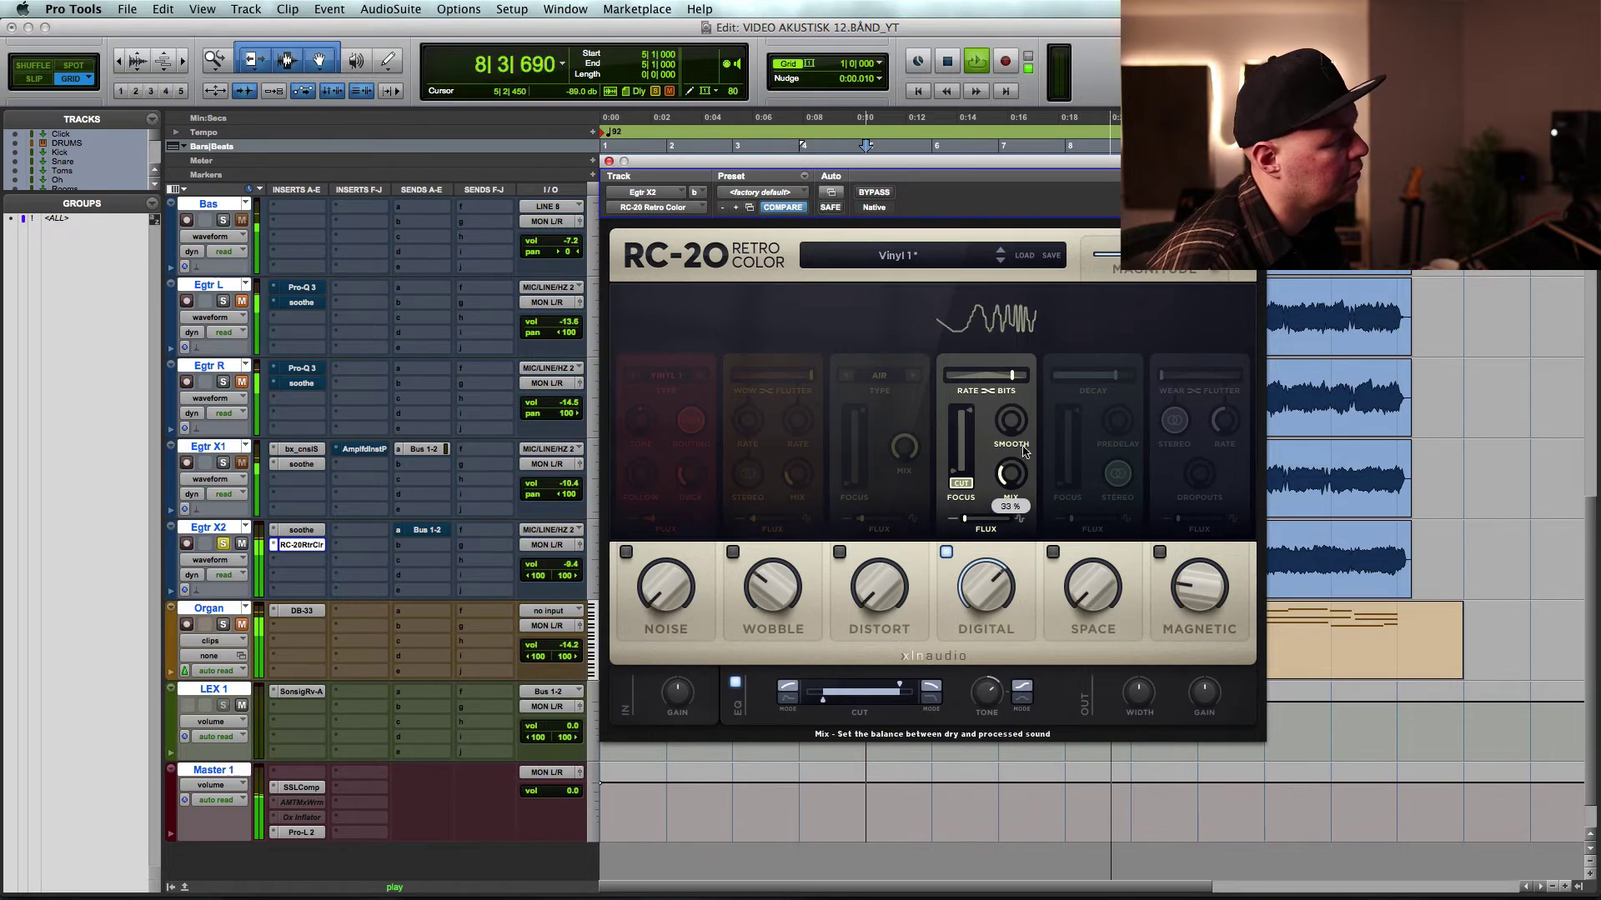
scroll(1009, 473, "up", 5)
scroll(1008, 473, "up", 4)
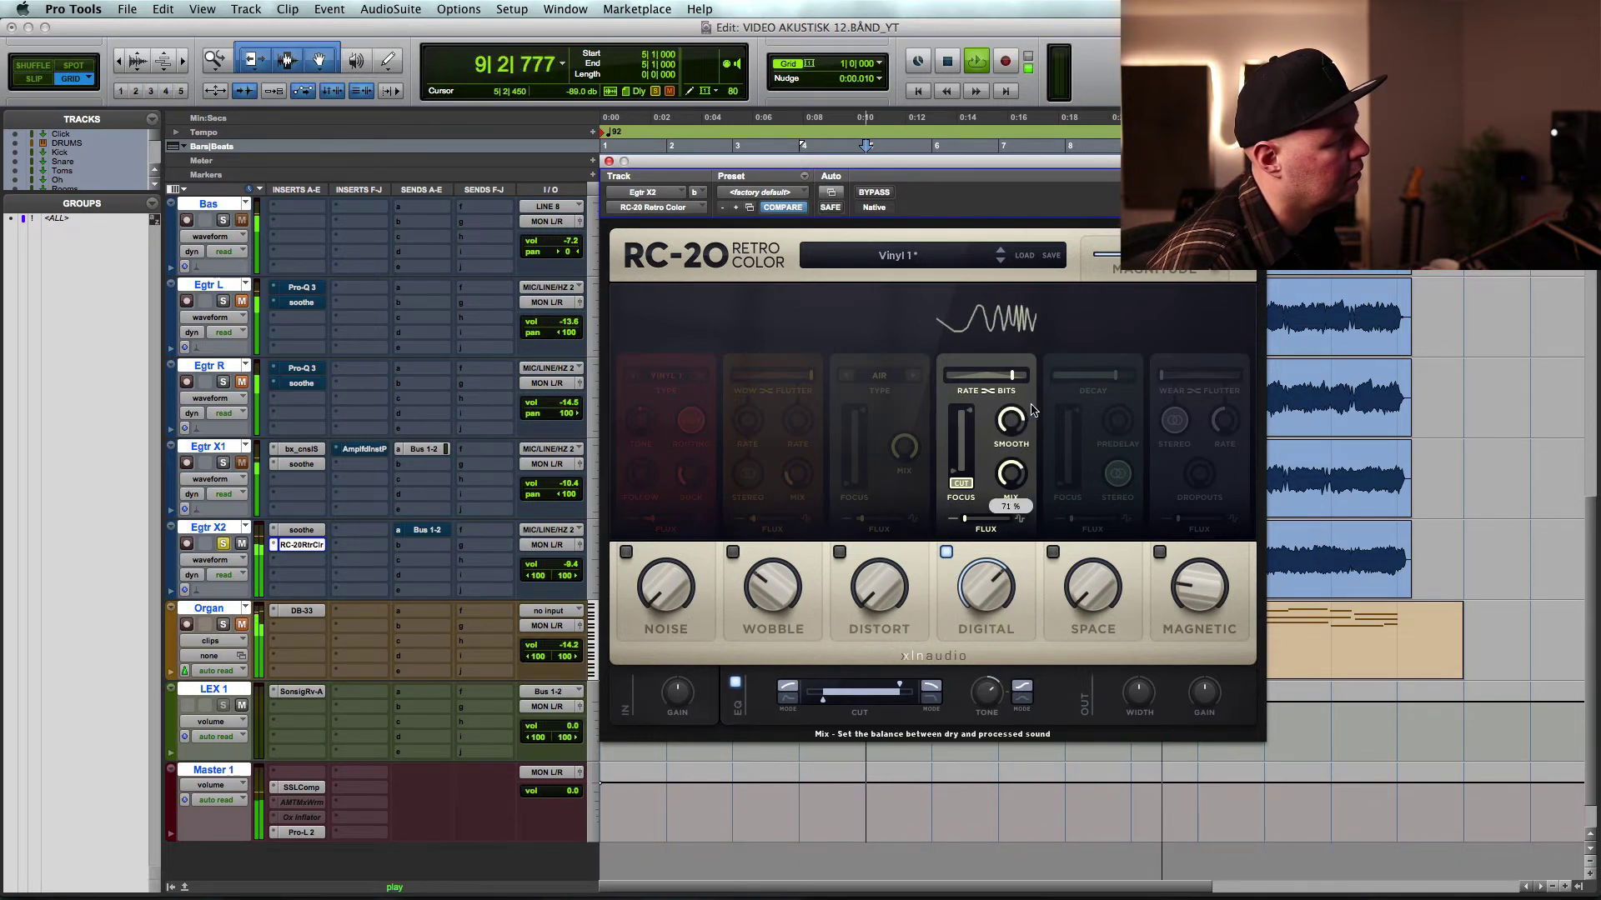
left_click_drag(1006, 472, 1012, 529)
key("space")
- Set Digital's Smooth to 87% during playback, bring the Digital amount down and stop
mouse_move(1008, 422)
left_mouse_down()
mouse_move(1001, 501)
mouse_move(1023, 427)
left_mouse_up()
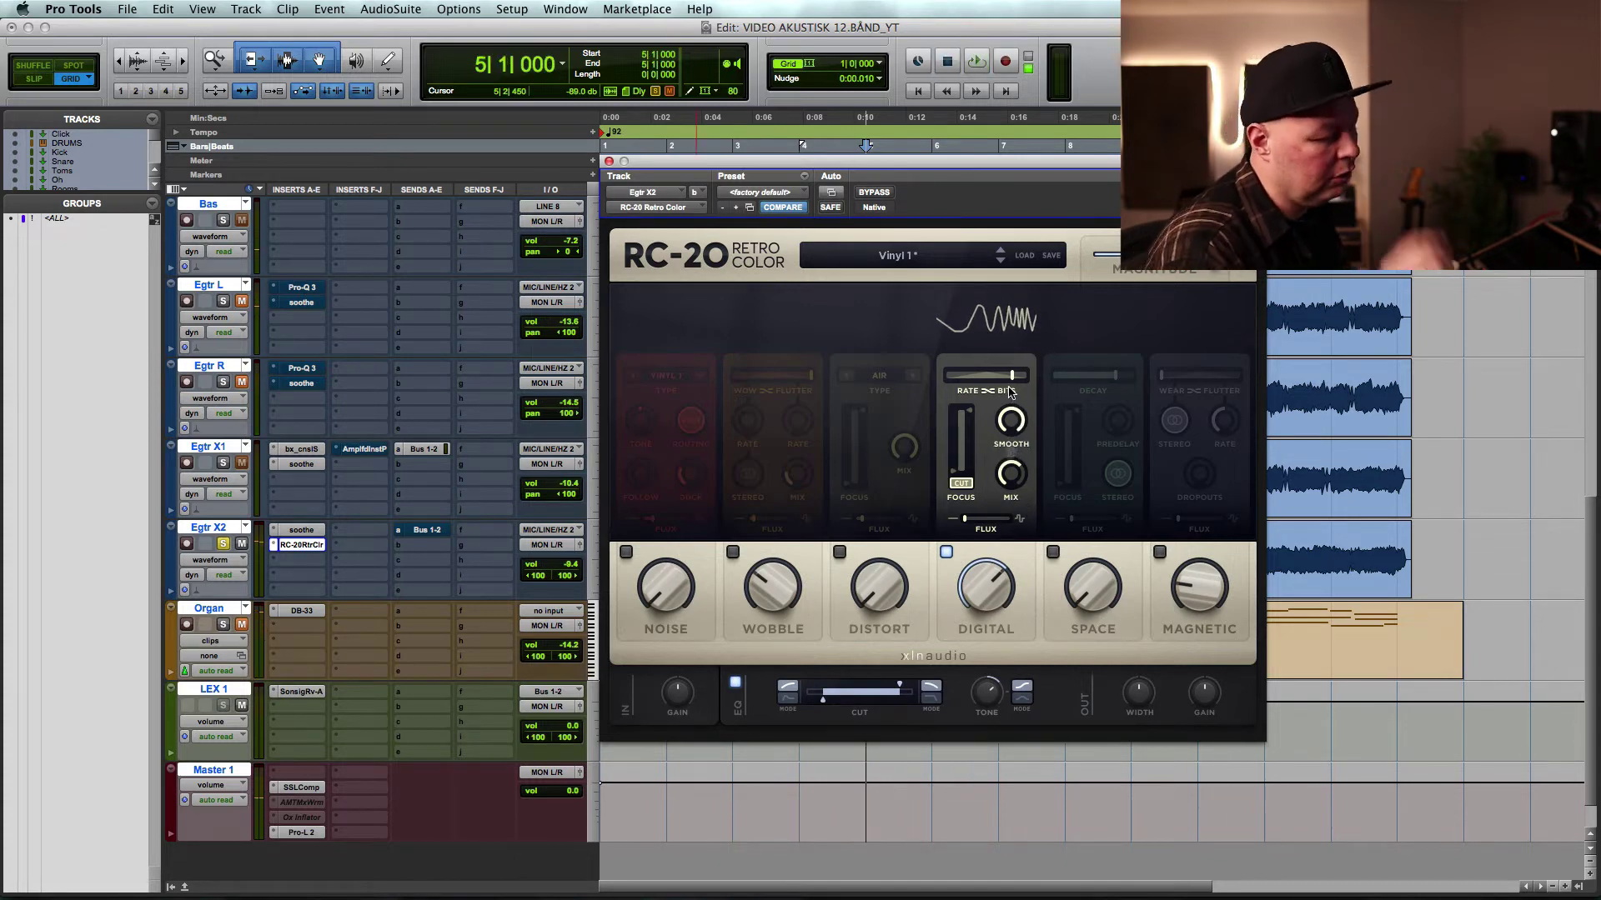
key("space")
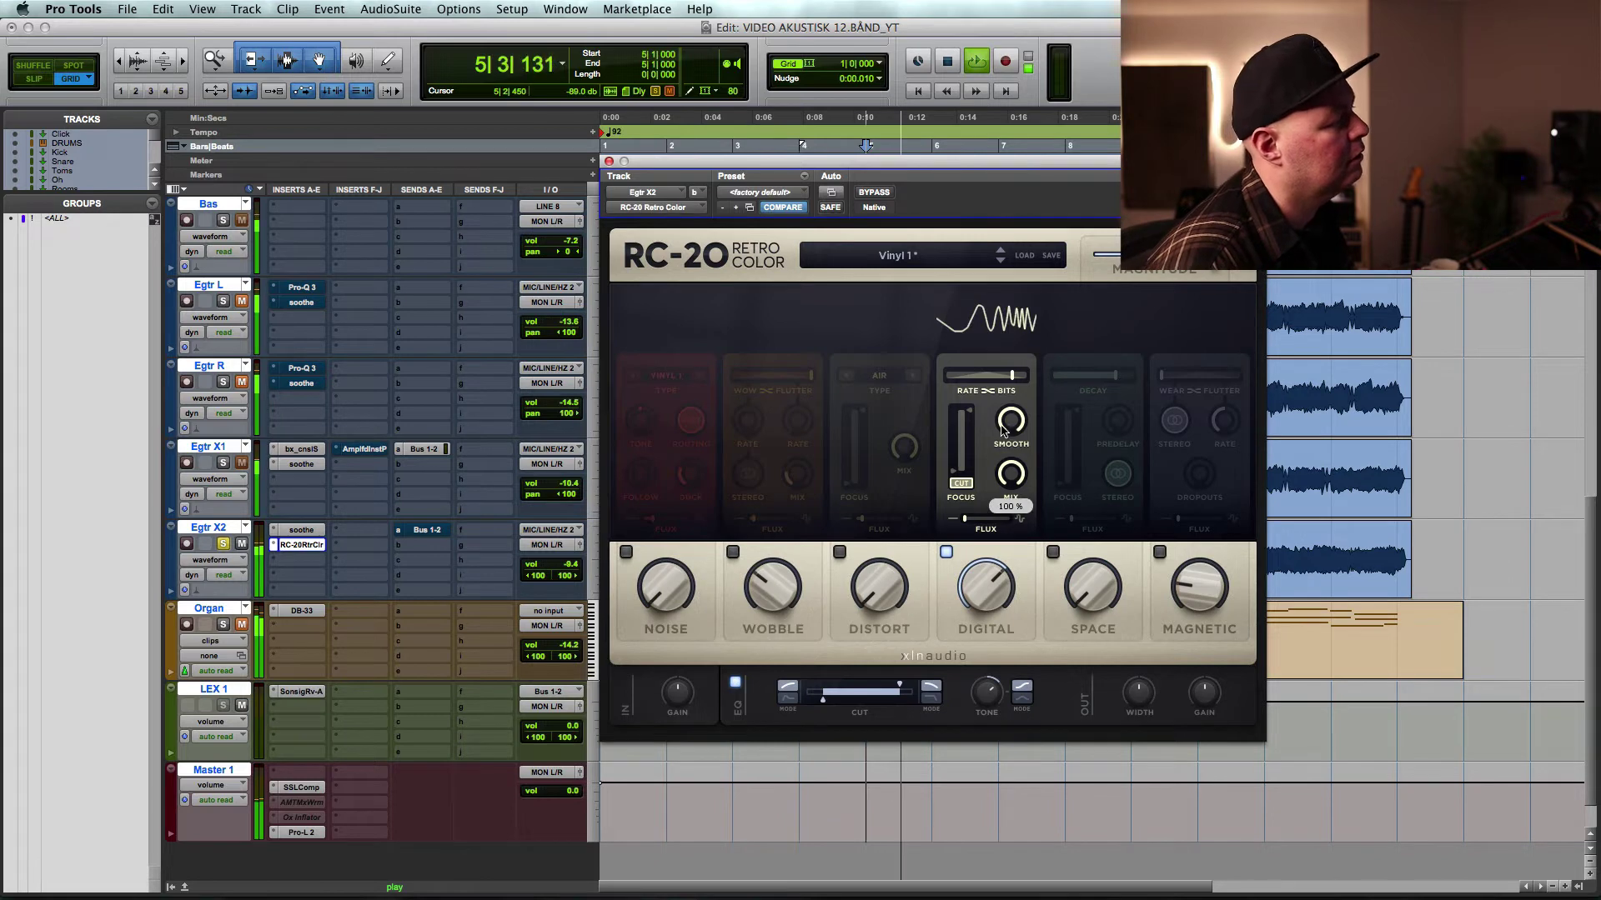
left_click_drag(1010, 501, 1011, 423)
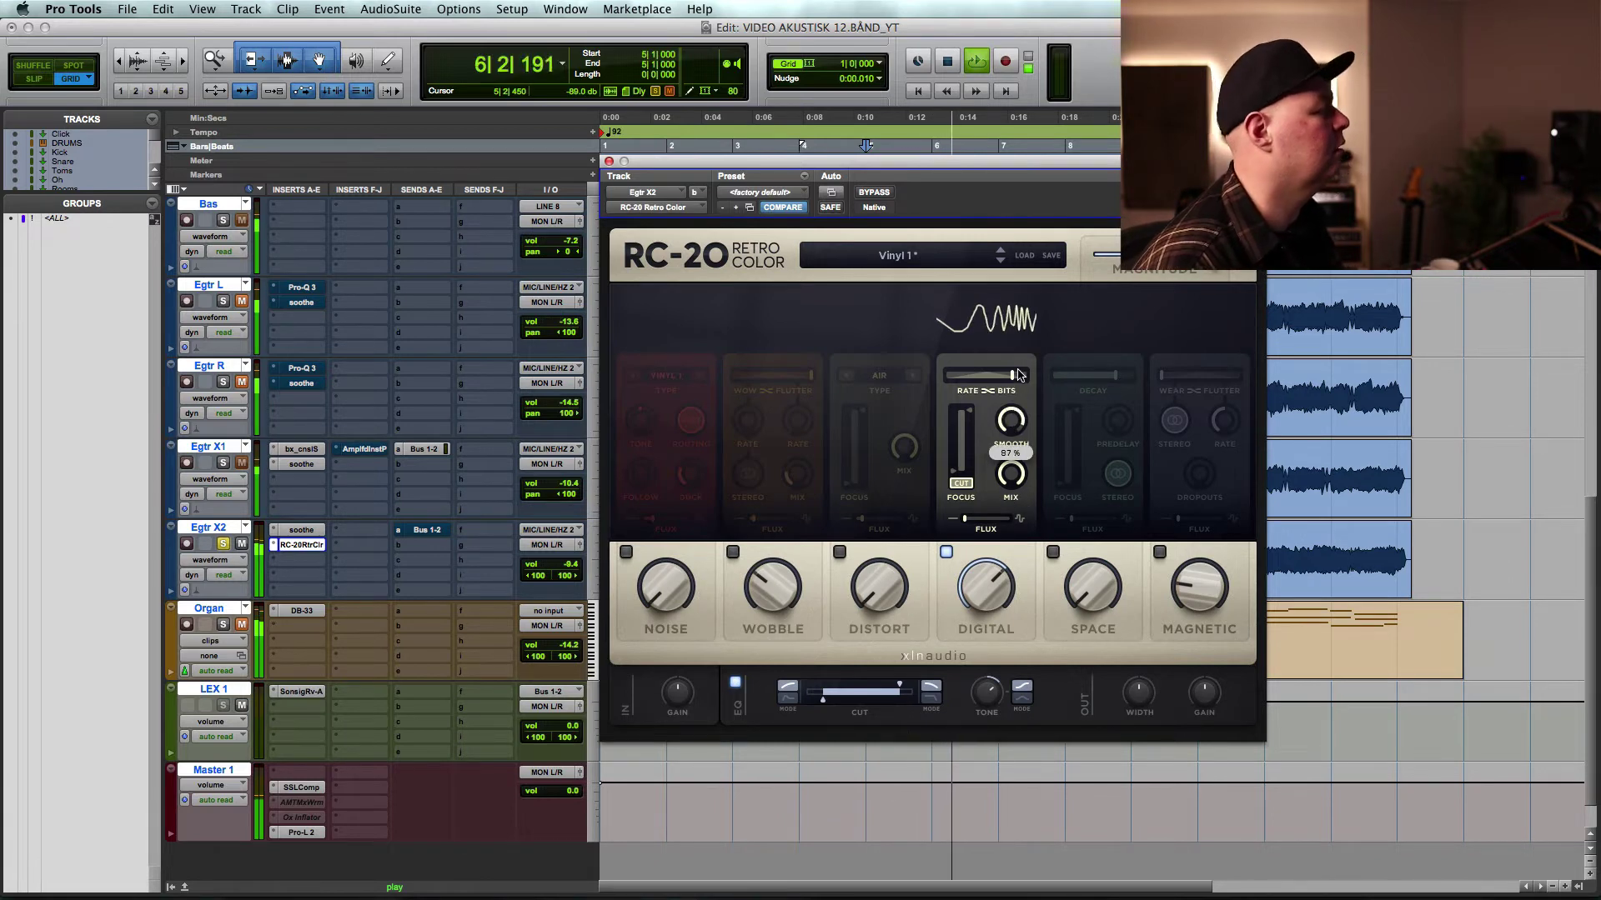
left_click_drag(1010, 477, 987, 610)
key("space")
- Enable the Space module, raise its amount to maximum and compare the sound with Space off and on
left_click(946, 551)
left_click(1112, 586)
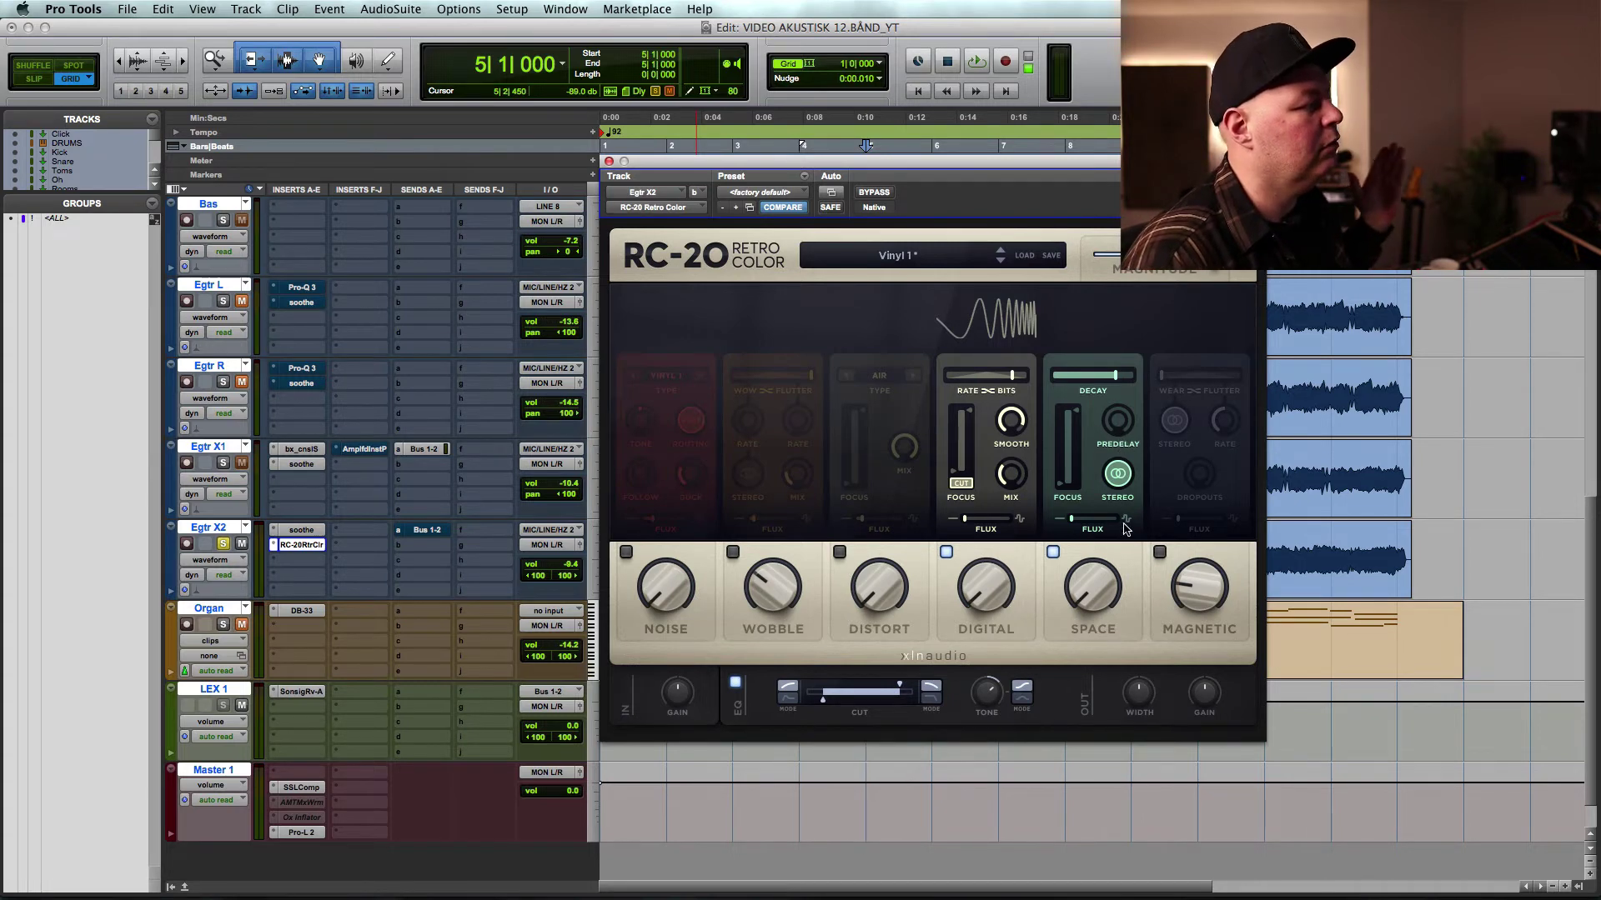
left_click_drag(1079, 608, 1082, 534)
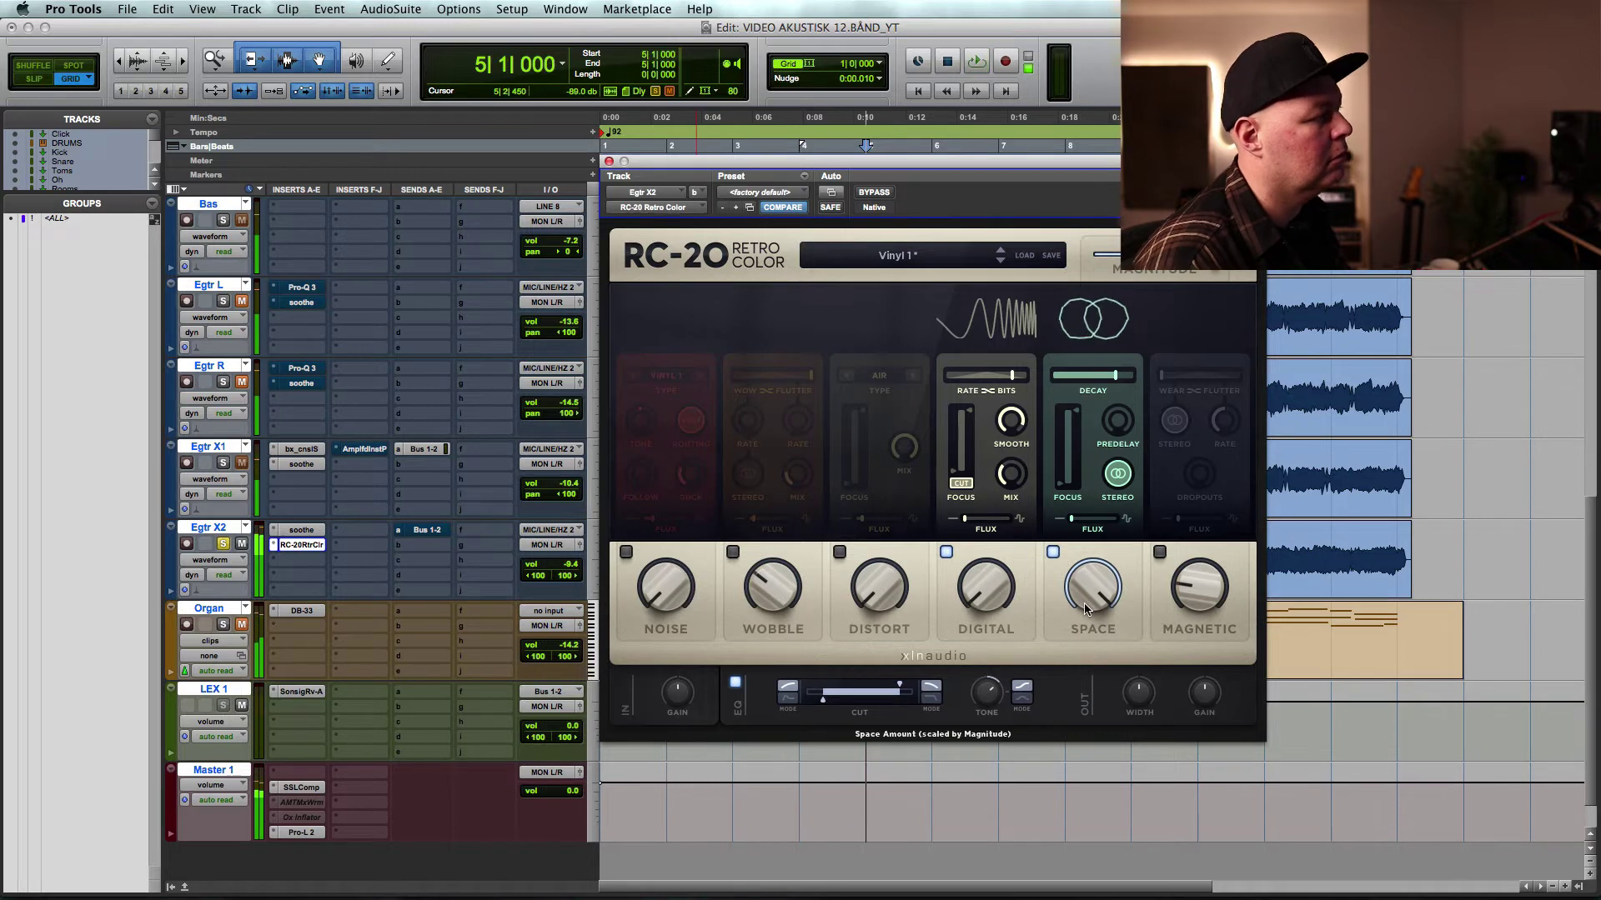
left_click(1053, 552)
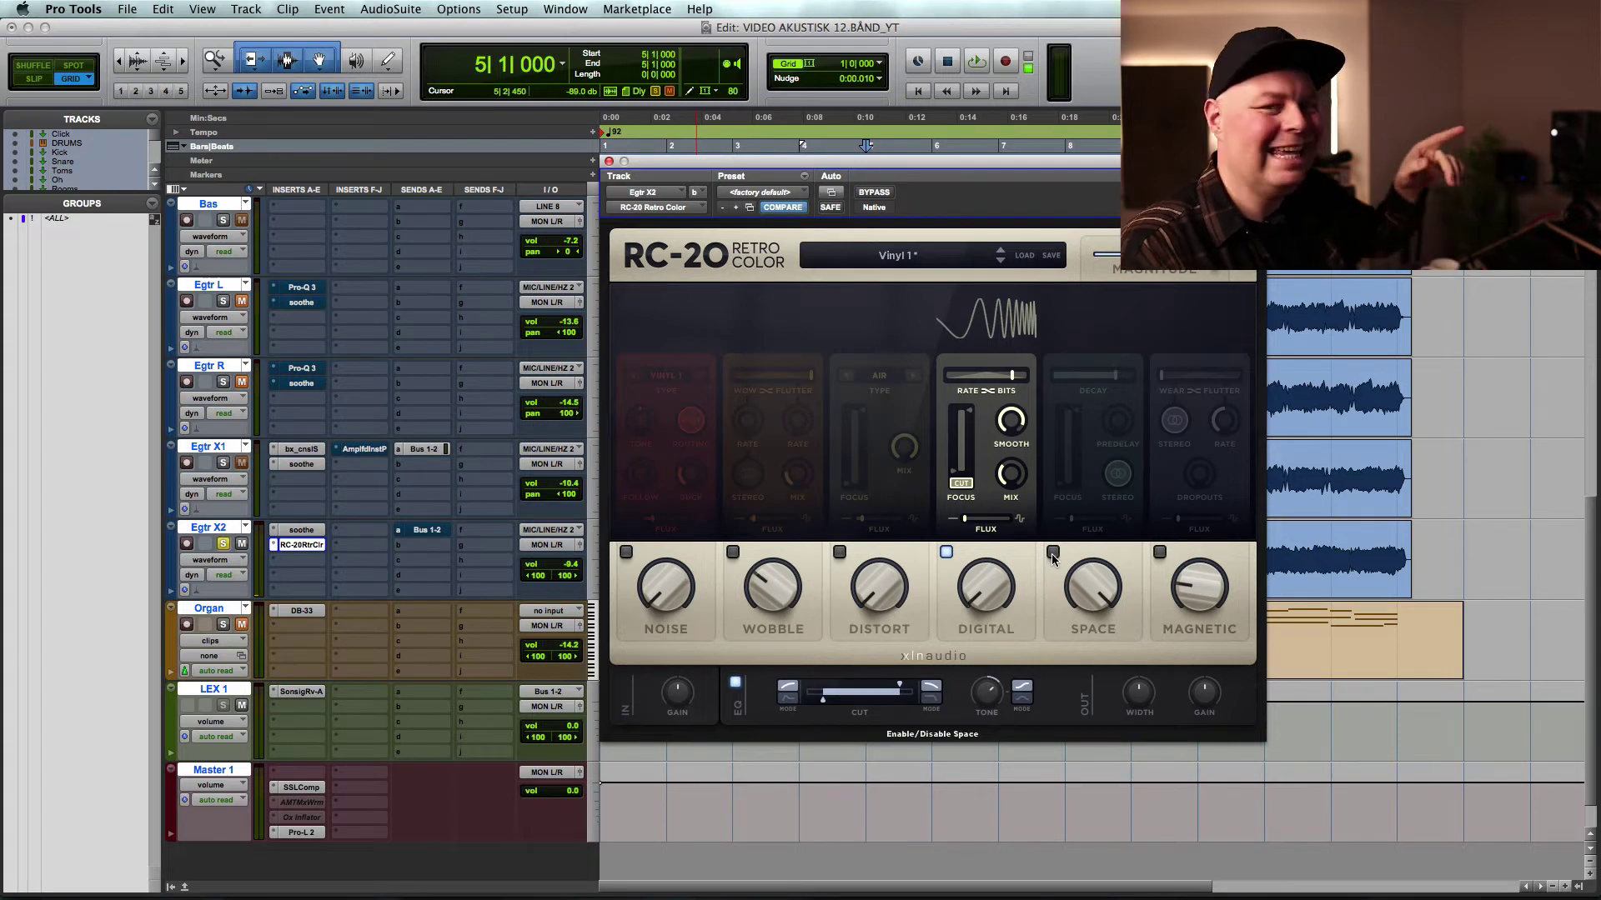
left_click(1052, 554)
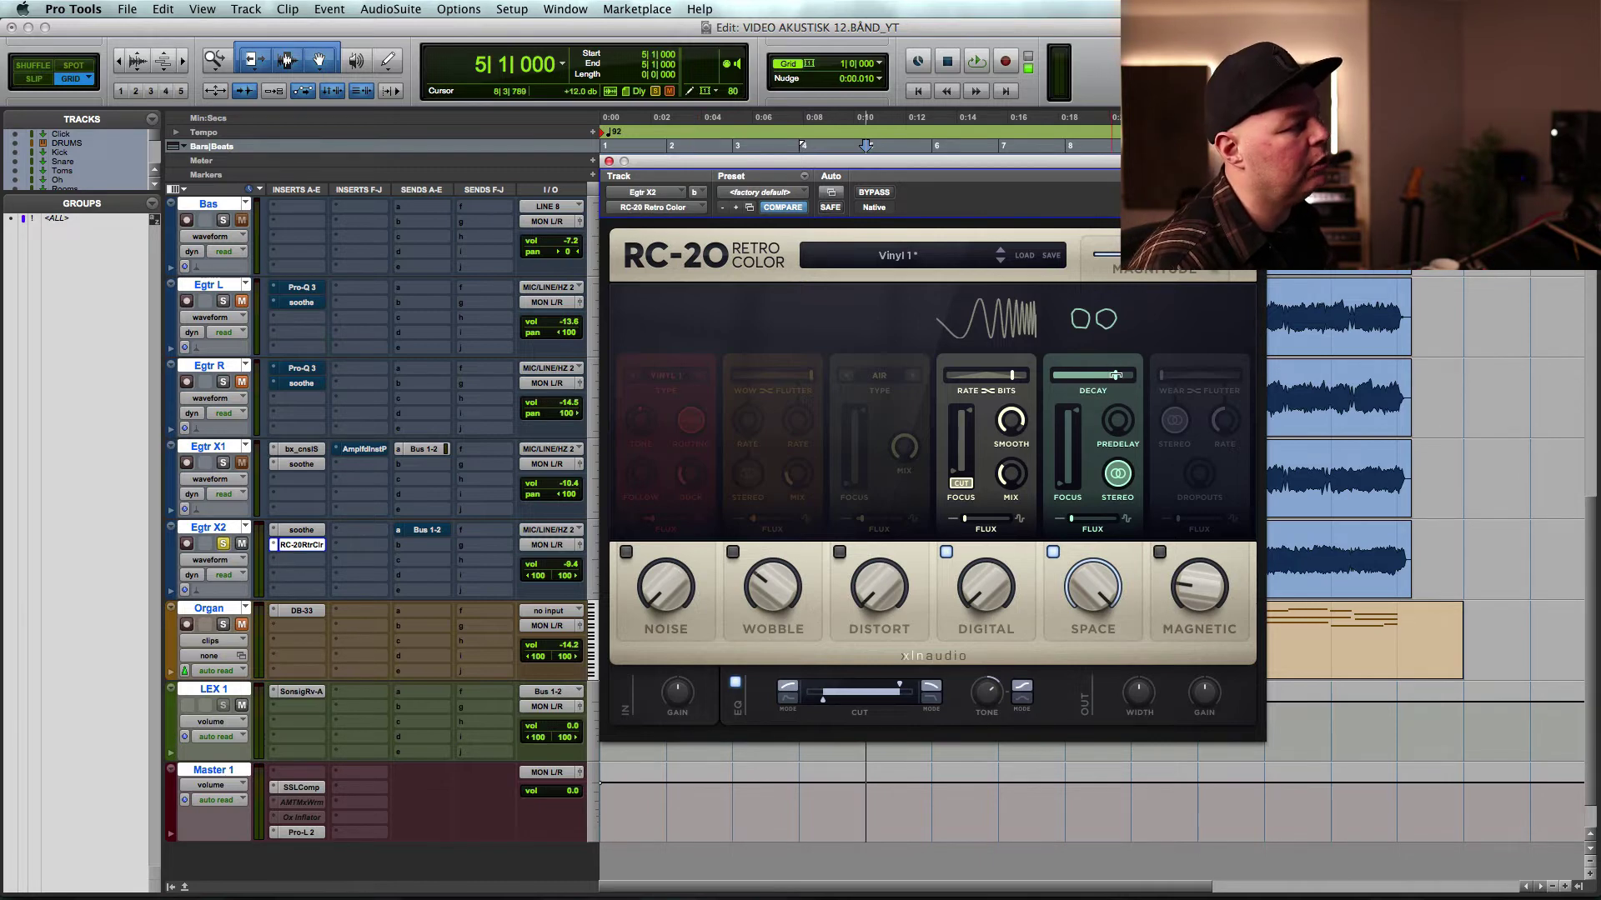
- Shorten Space's Decay to about 4% while playing from bar 5
key("space")
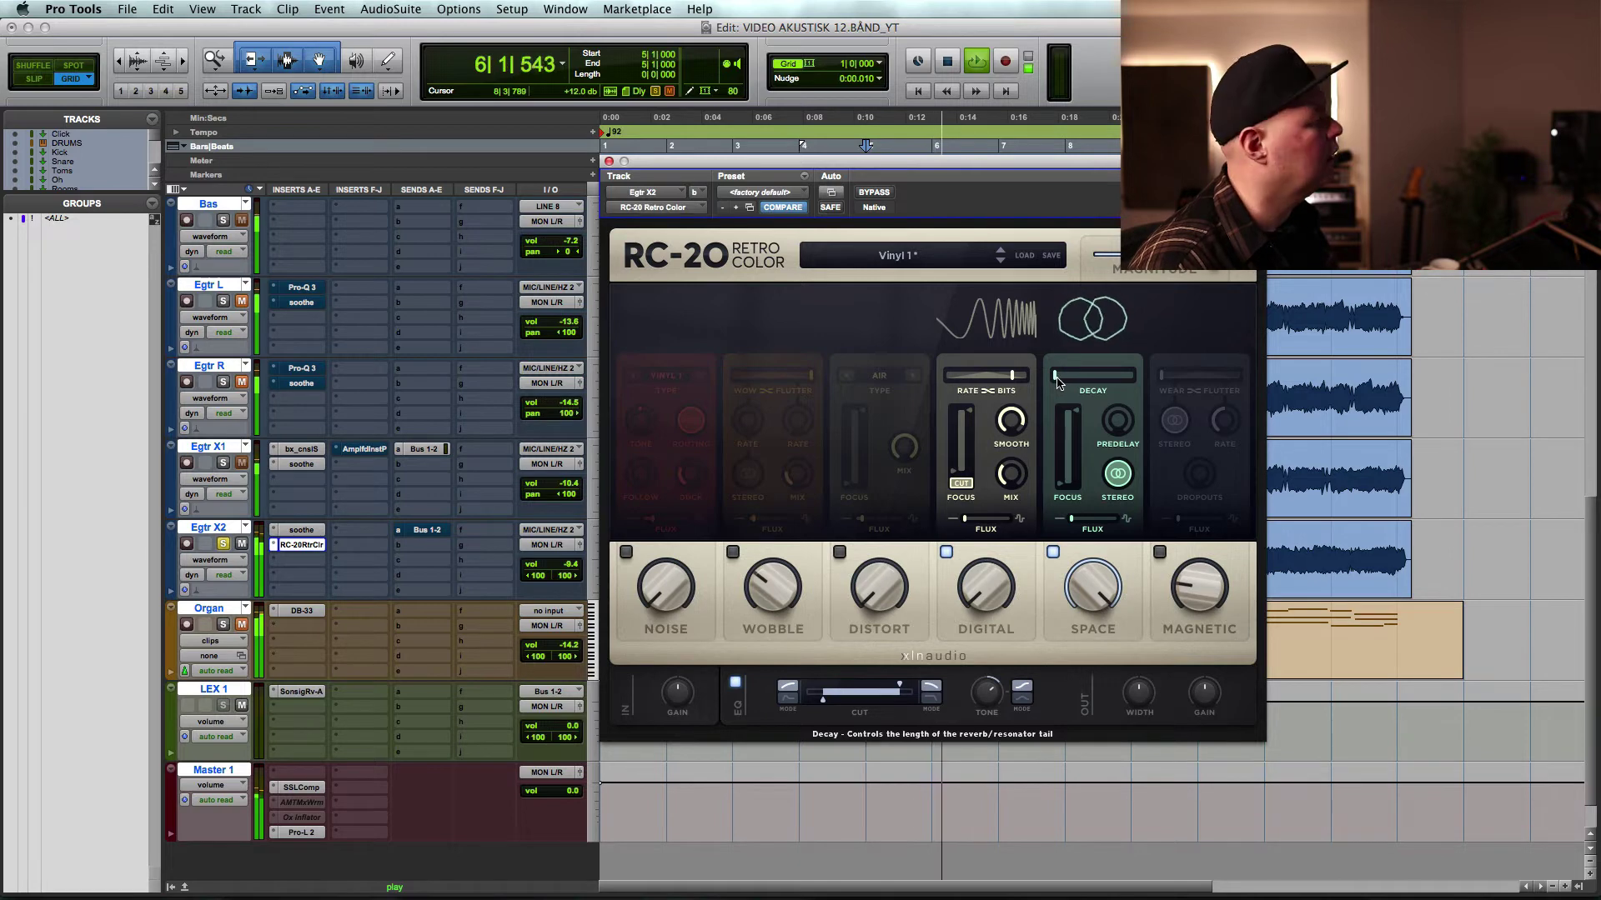
left_click(1057, 379)
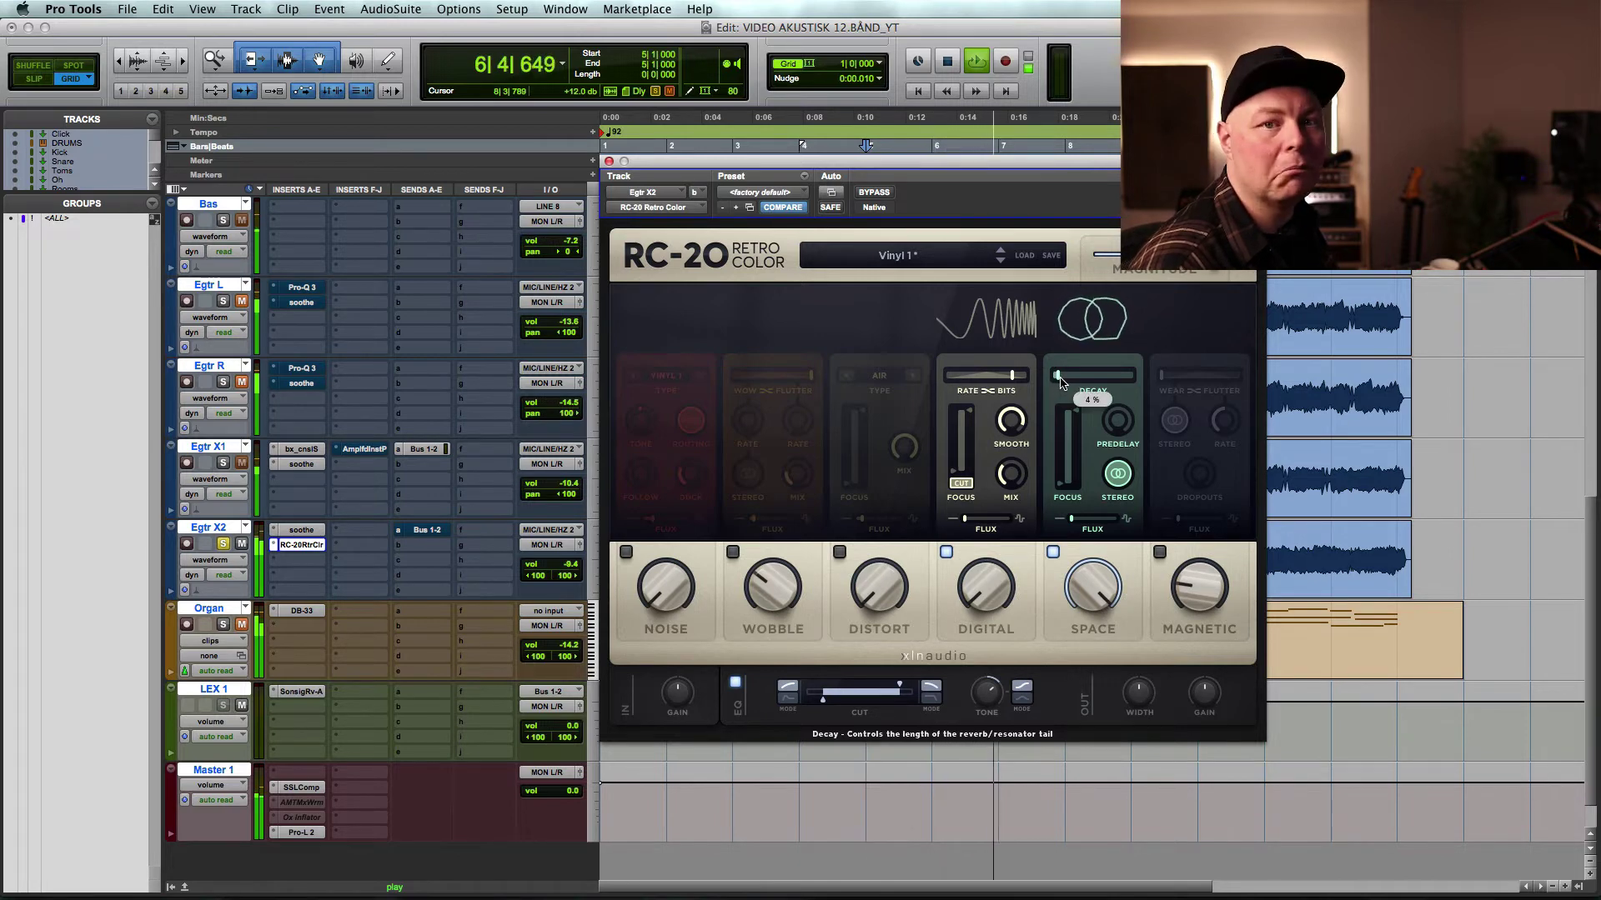
key("space")
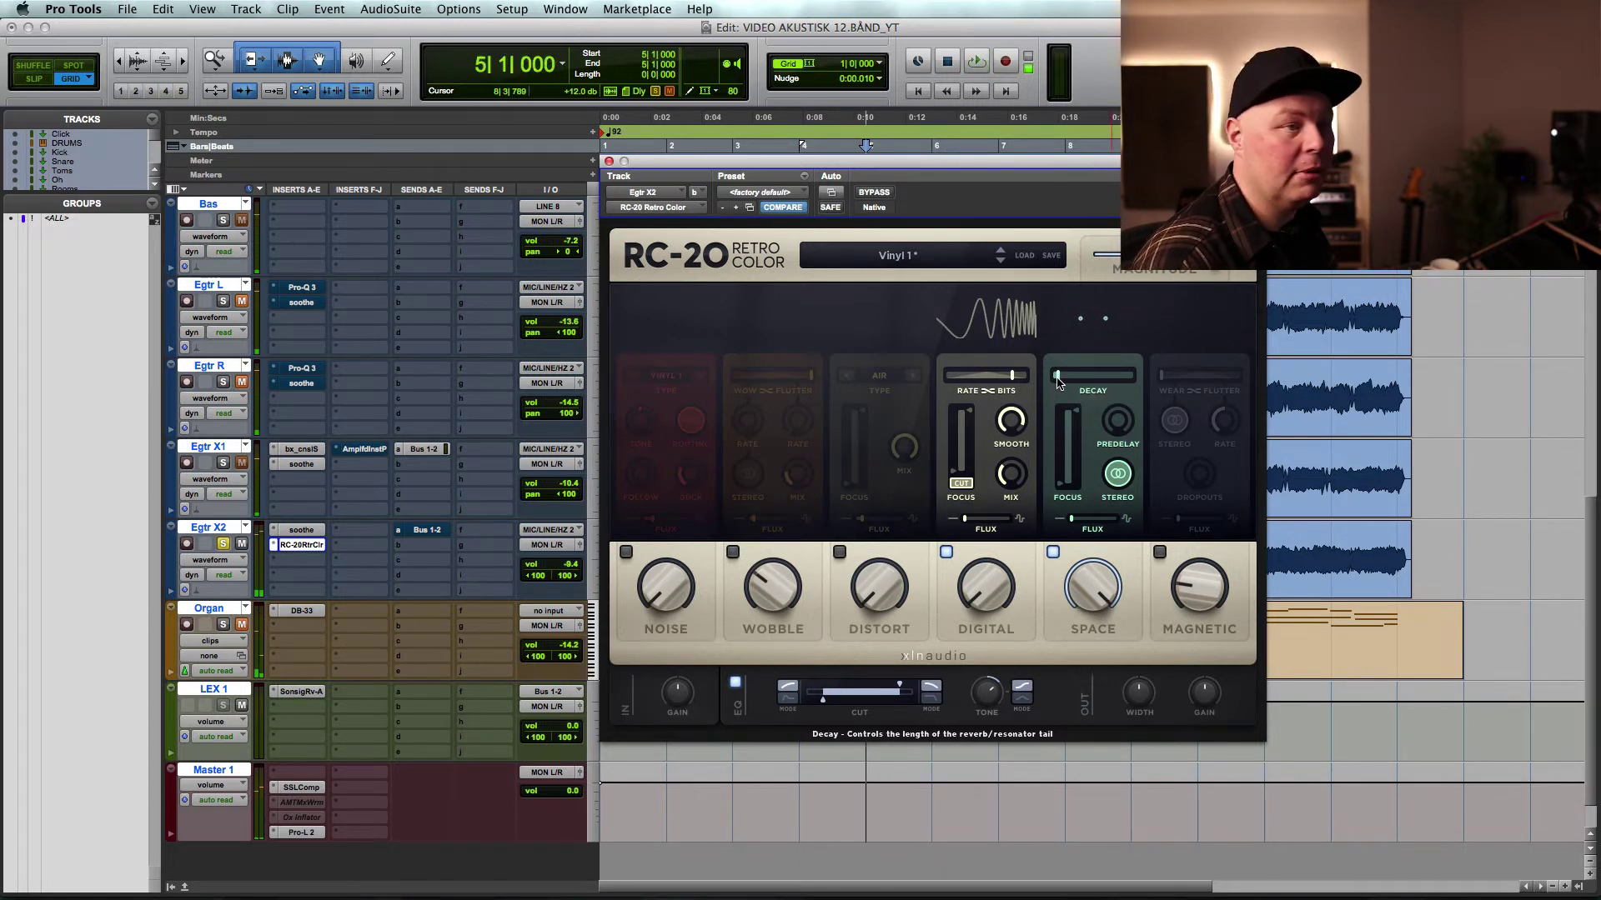
- Narrow Space's Focus range to about 418–1351 Hz and adjust the Predelay during playback
key("space")
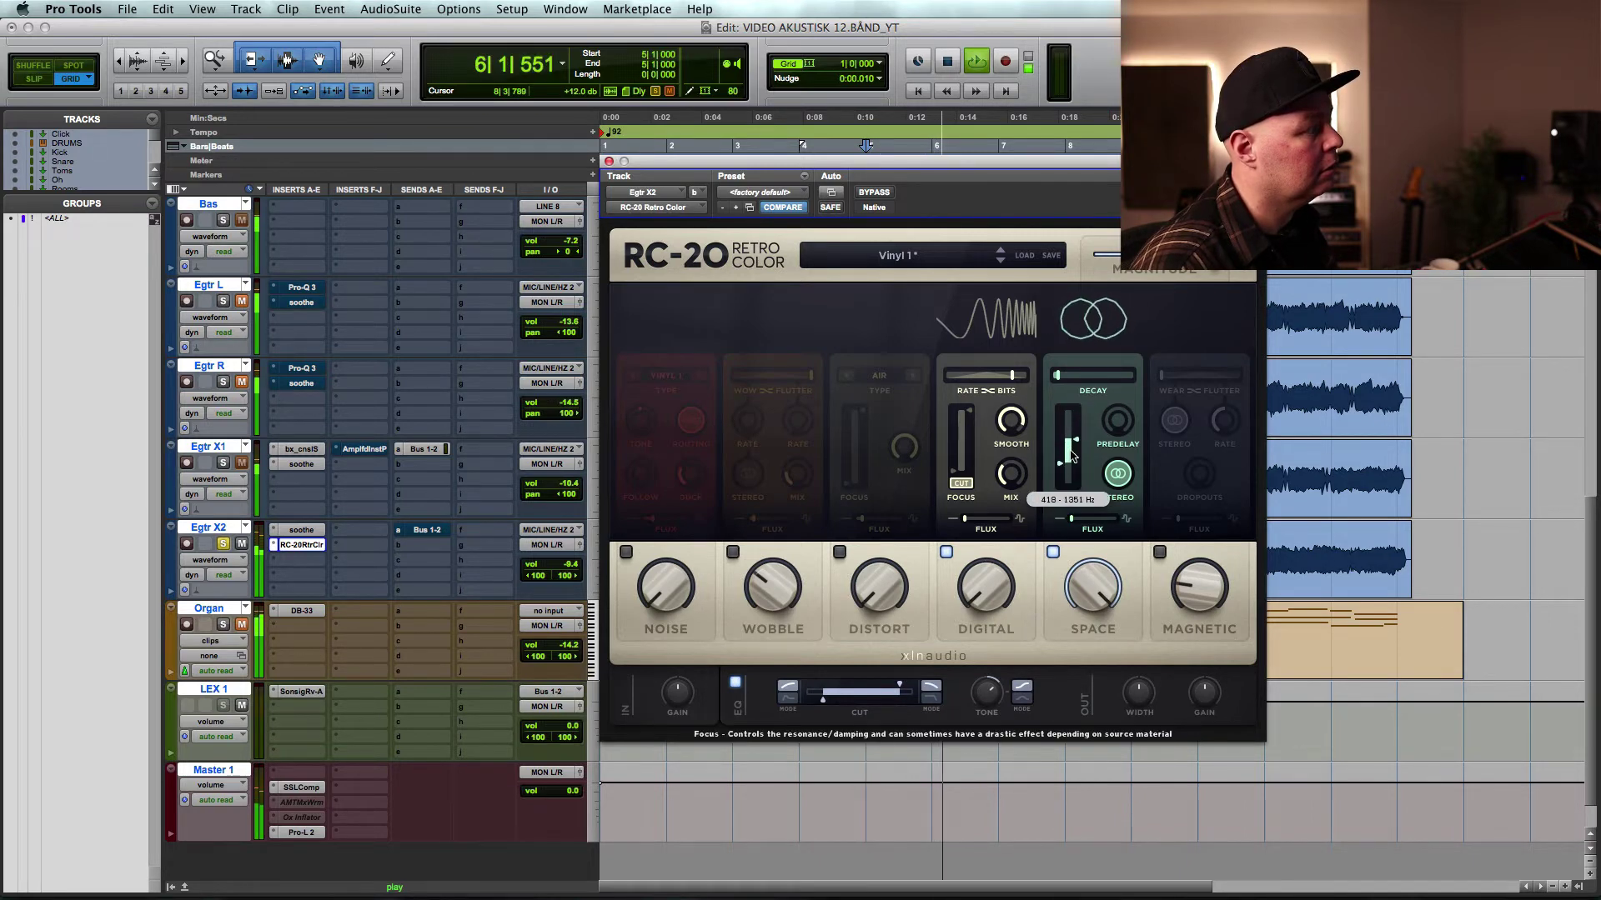
left_click_drag(1070, 429, 1071, 452)
left_click_drag(1116, 422, 1116, 414)
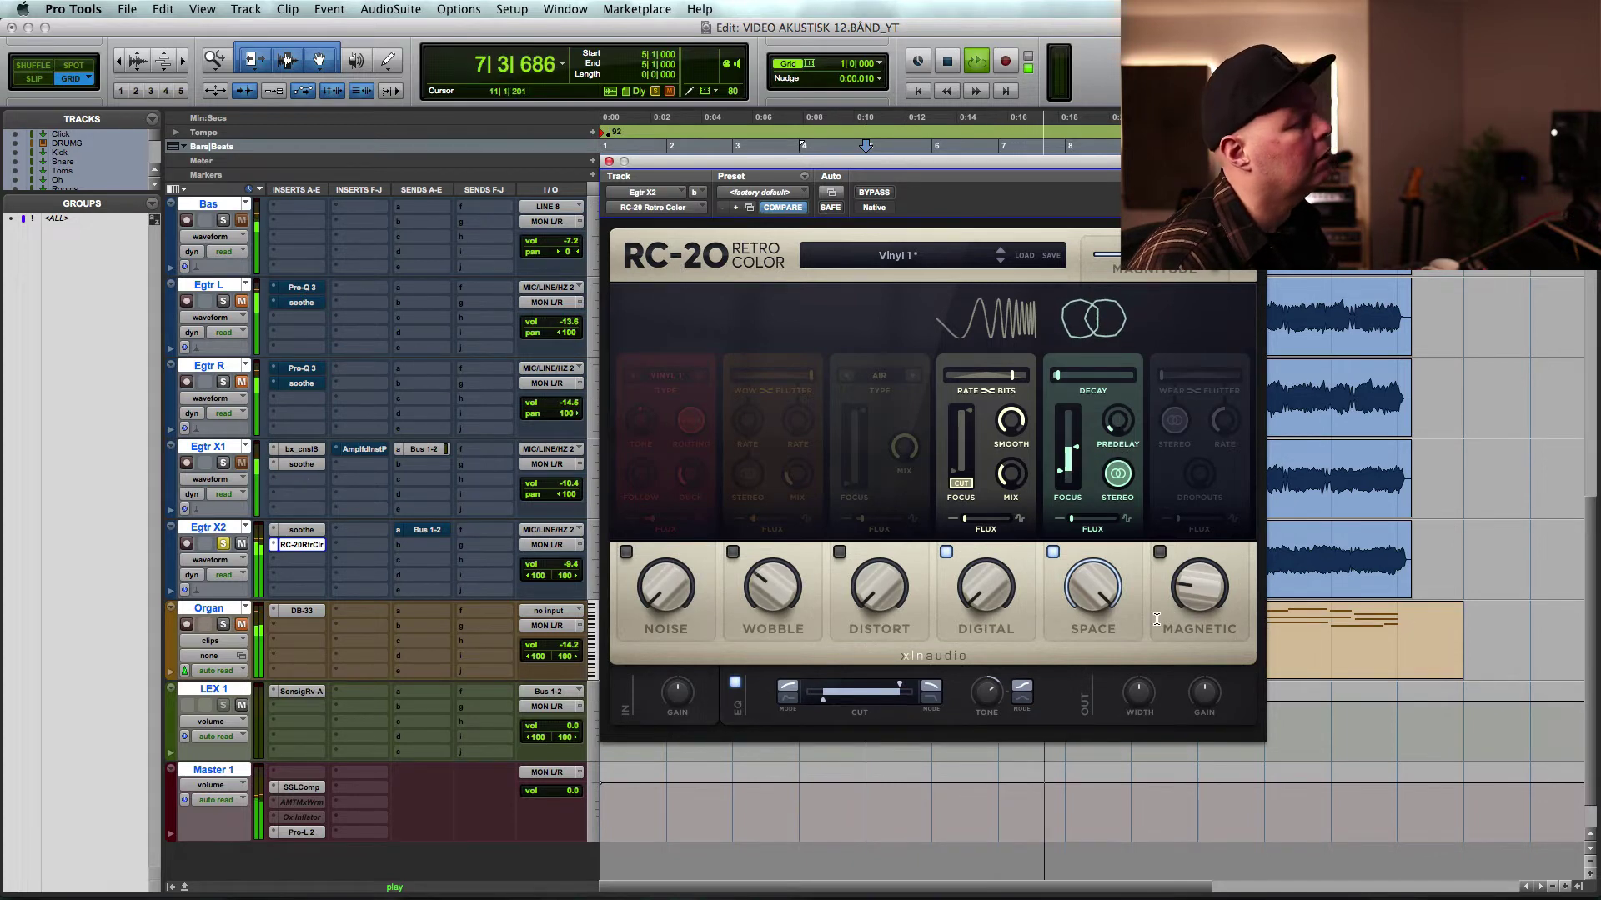
- Readjust the Space amount below maximum, comparing the guitar with the plugin bypassed and active
left_click_drag(1093, 587, 1116, 488)
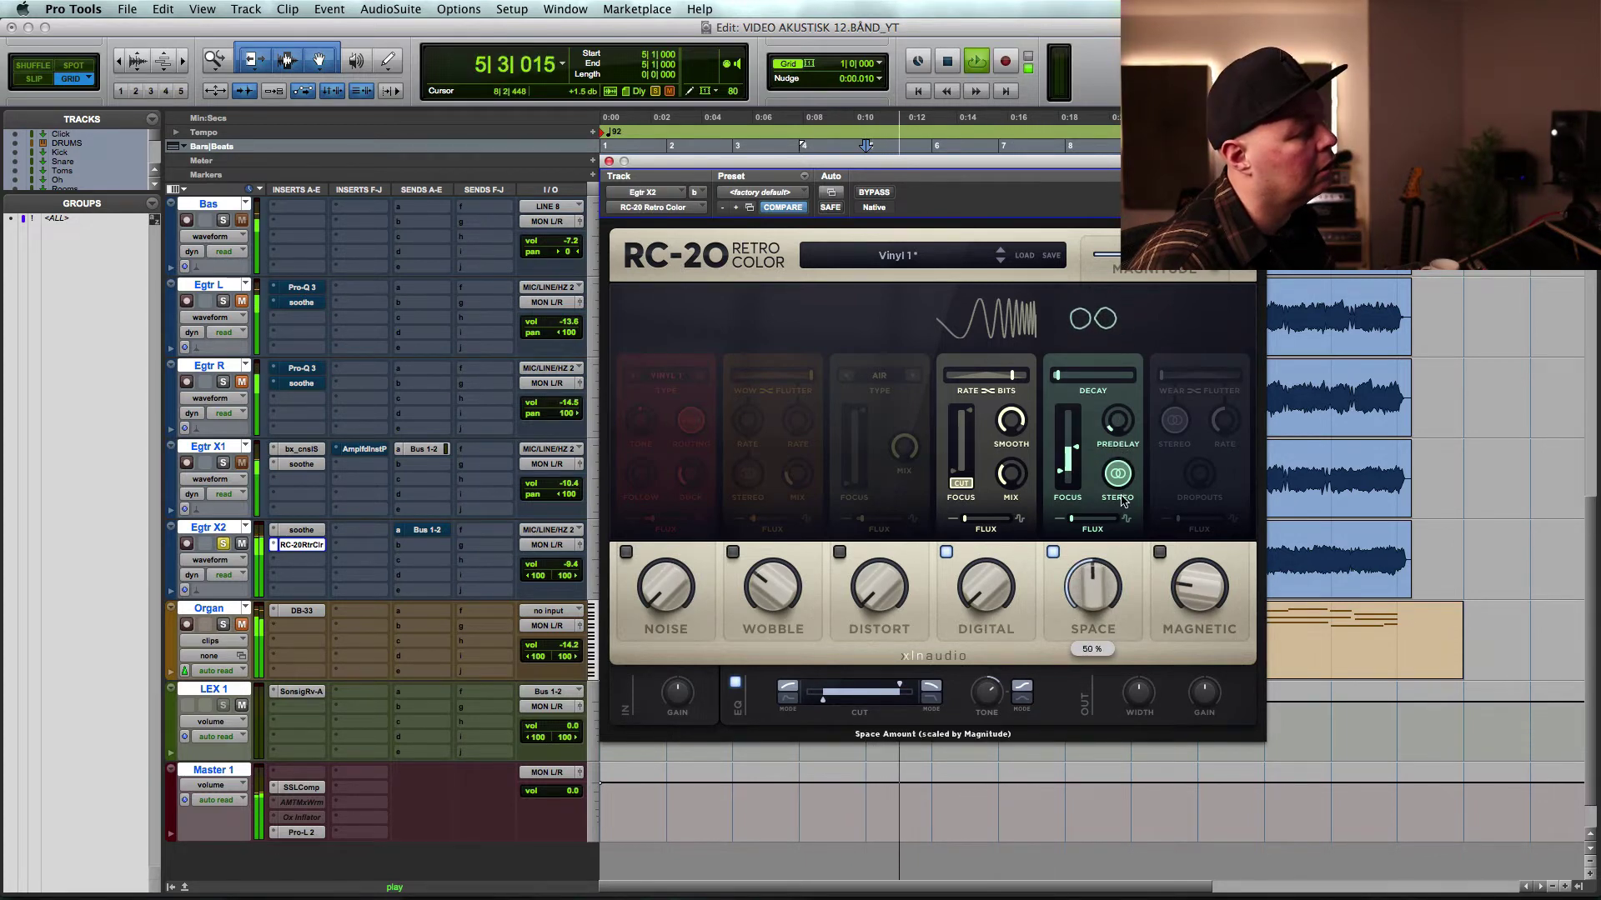
left_click(874, 193)
left_click(874, 193)
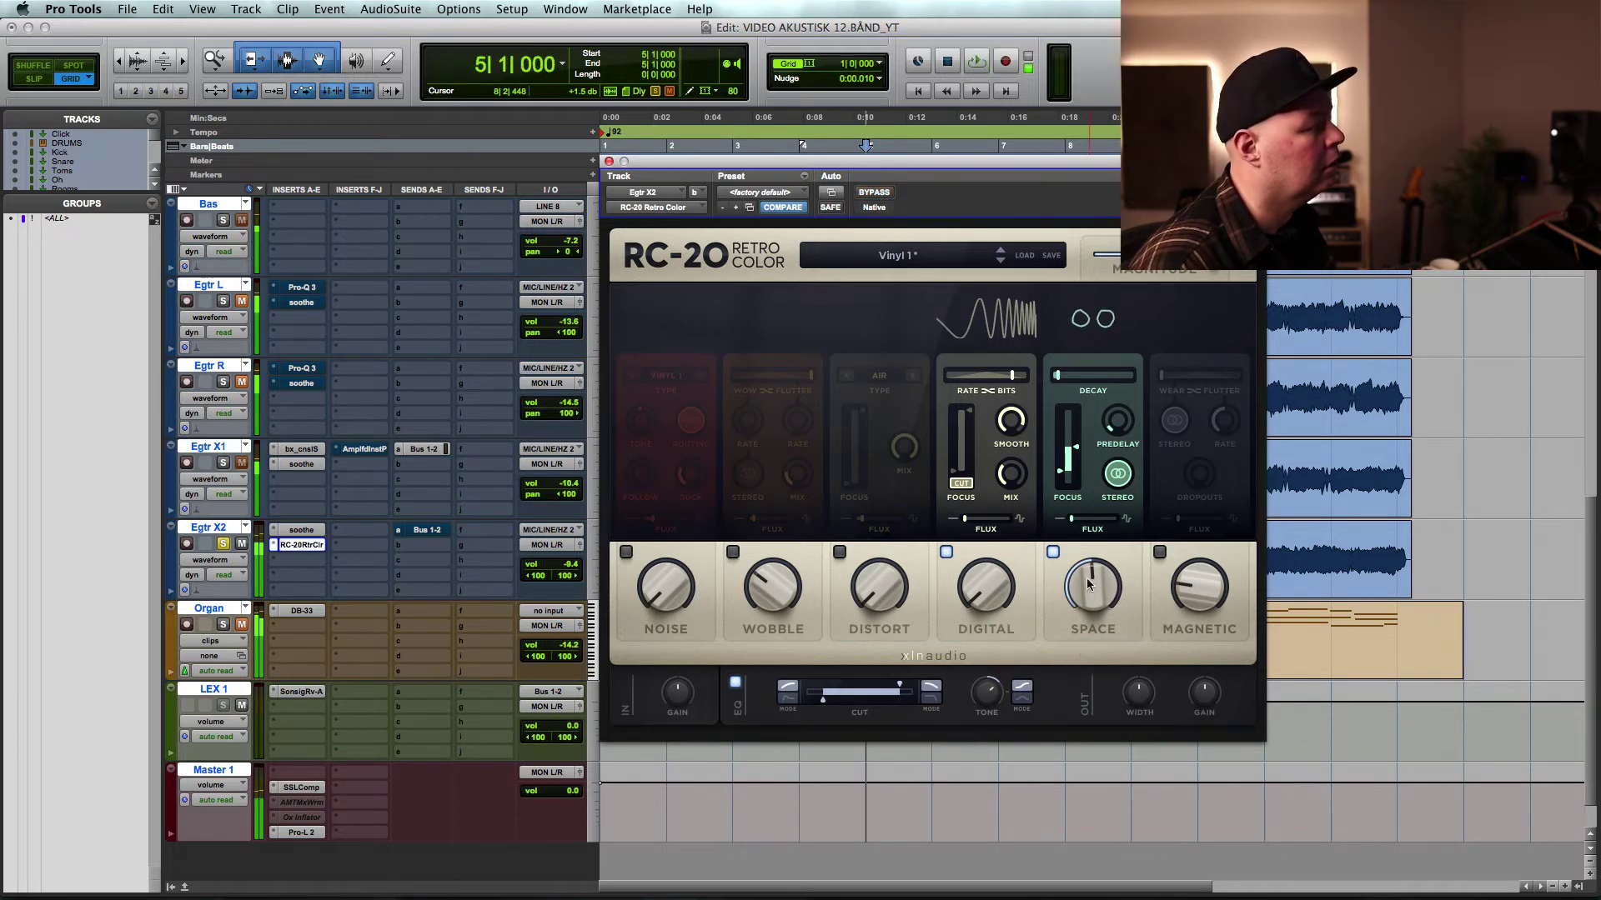
left_click_drag(1092, 594, 1092, 575)
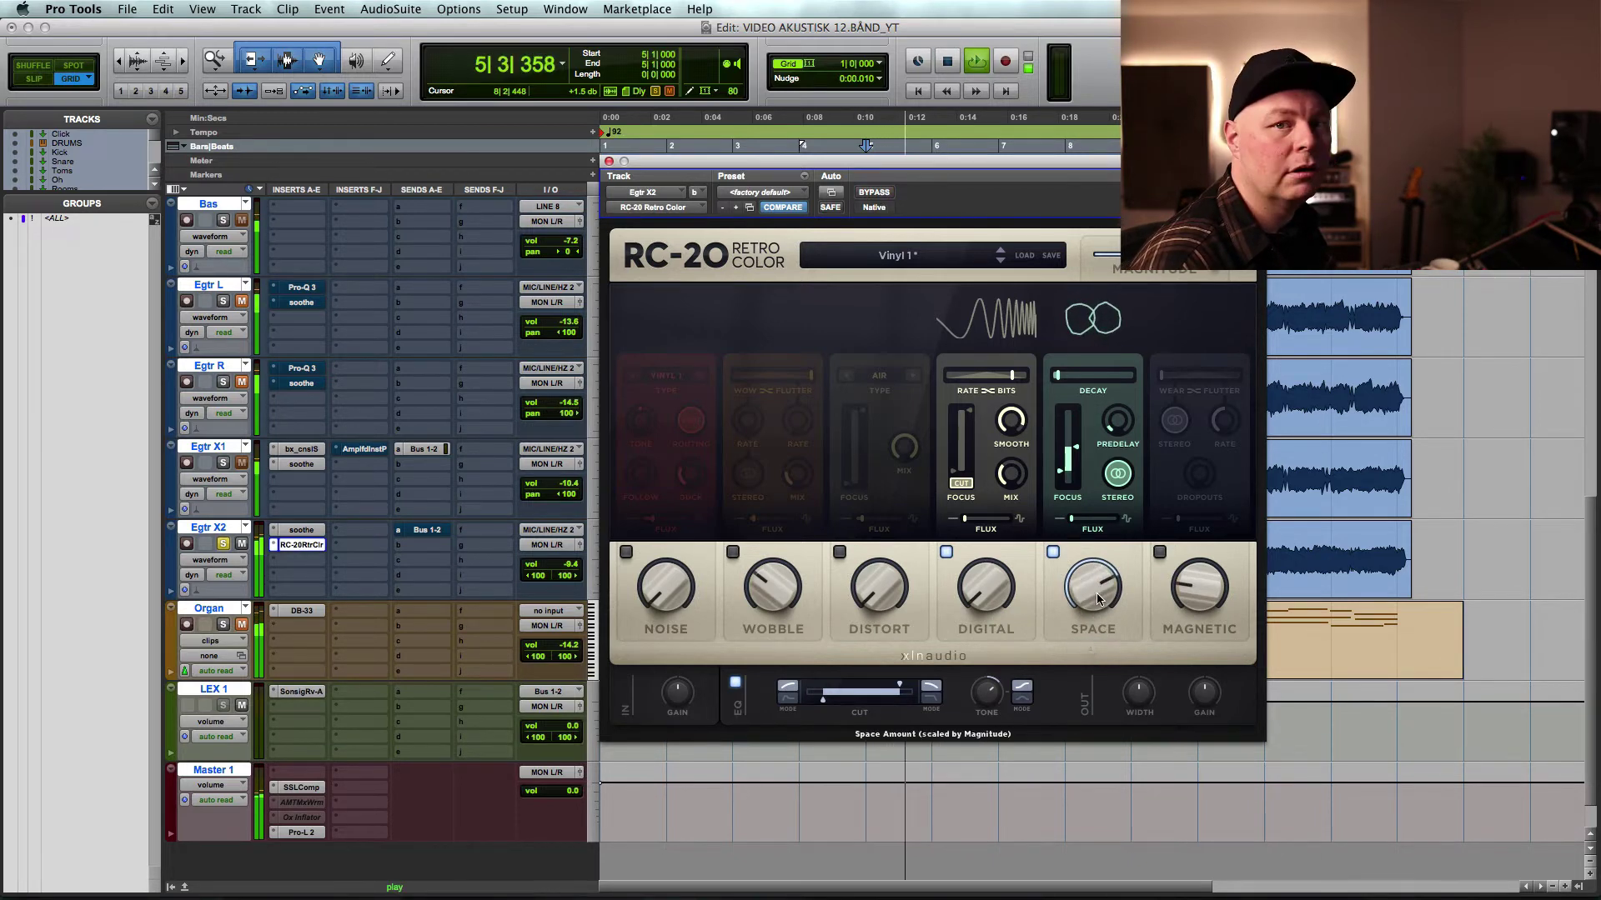
- Disable Space and Digital, enable the Magnetic module and play from bar 5
left_click(1053, 552)
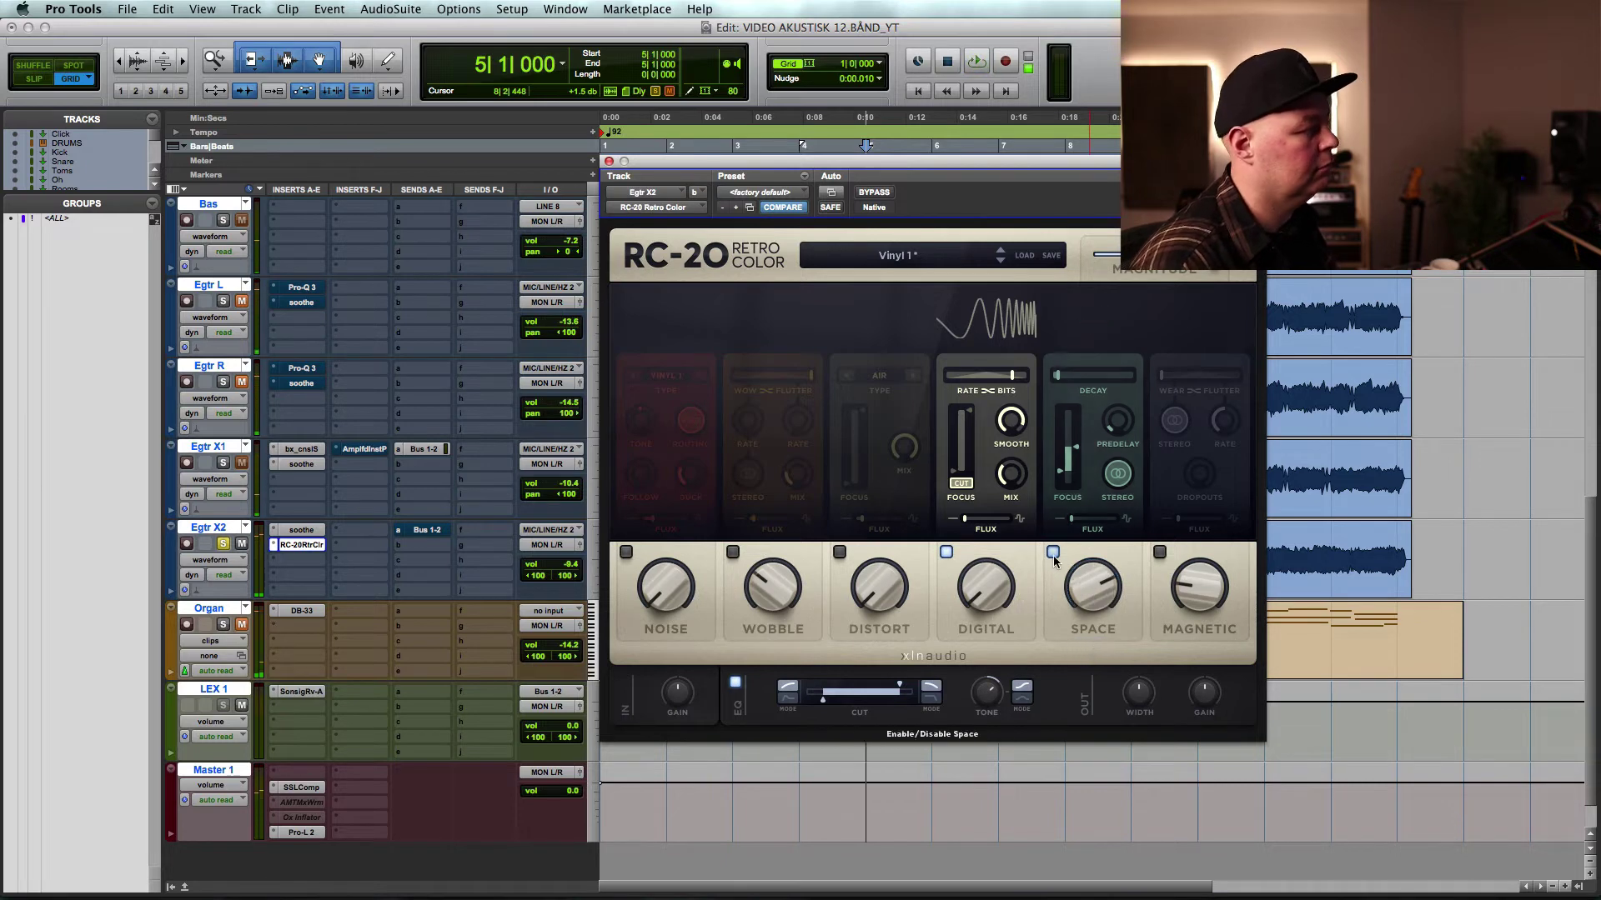
left_click(946, 552)
left_click(1159, 551)
key("space")
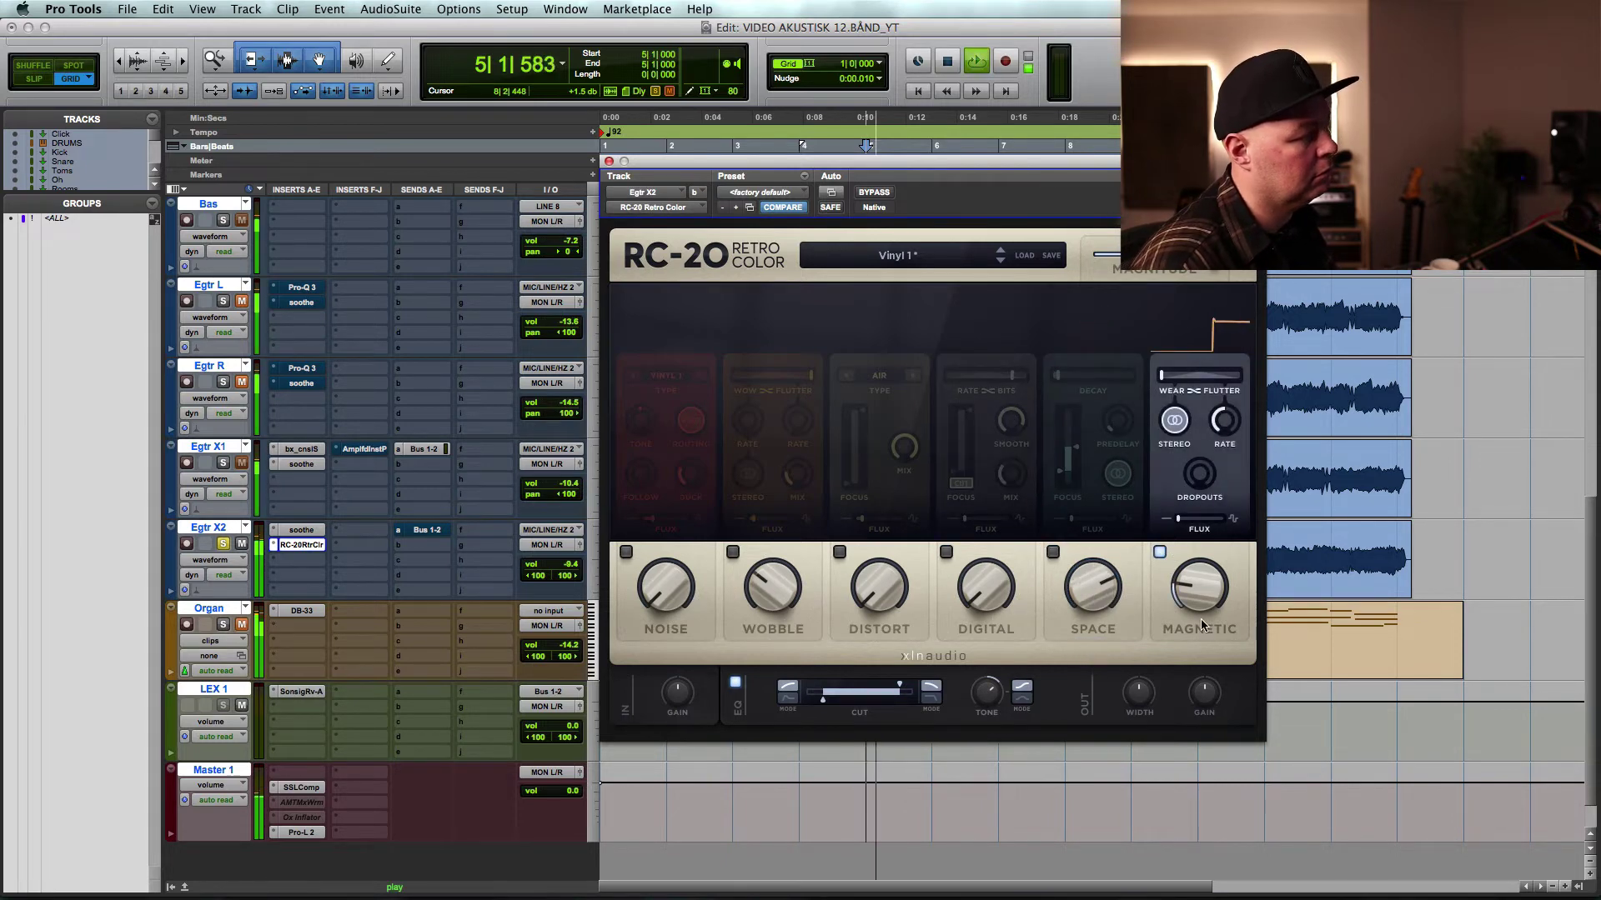
- Raise the Magnetic amount to 69%, set its balance to Wear 100% and Flutter 33%, and stop playback
left_click_drag(1200, 595, 1200, 581)
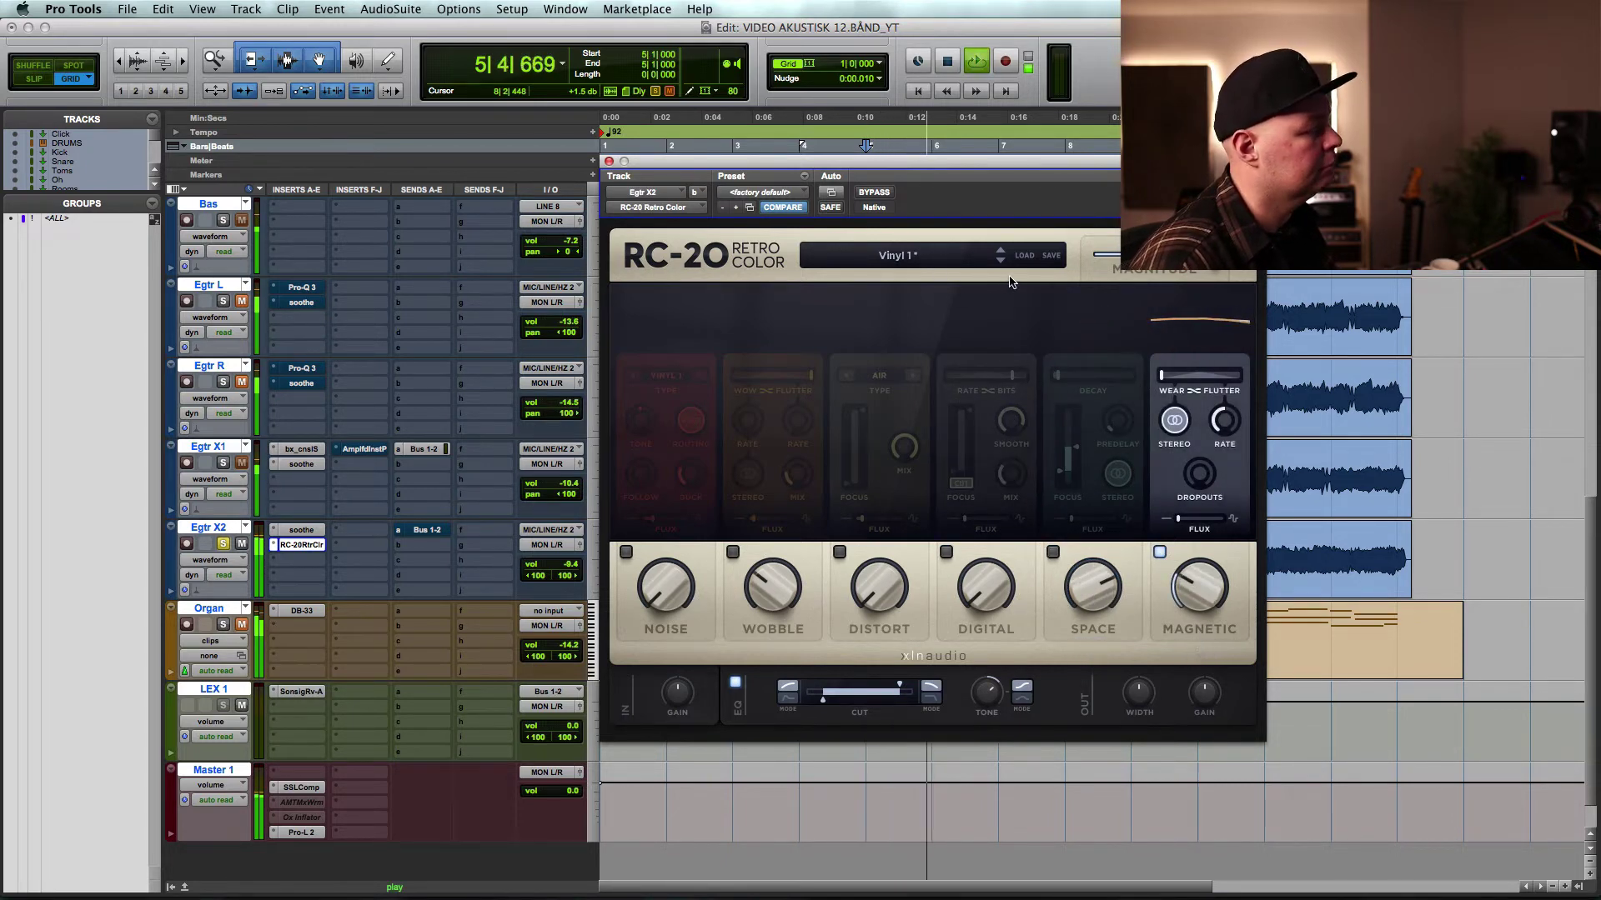
left_click_drag(1192, 568, 1203, 473)
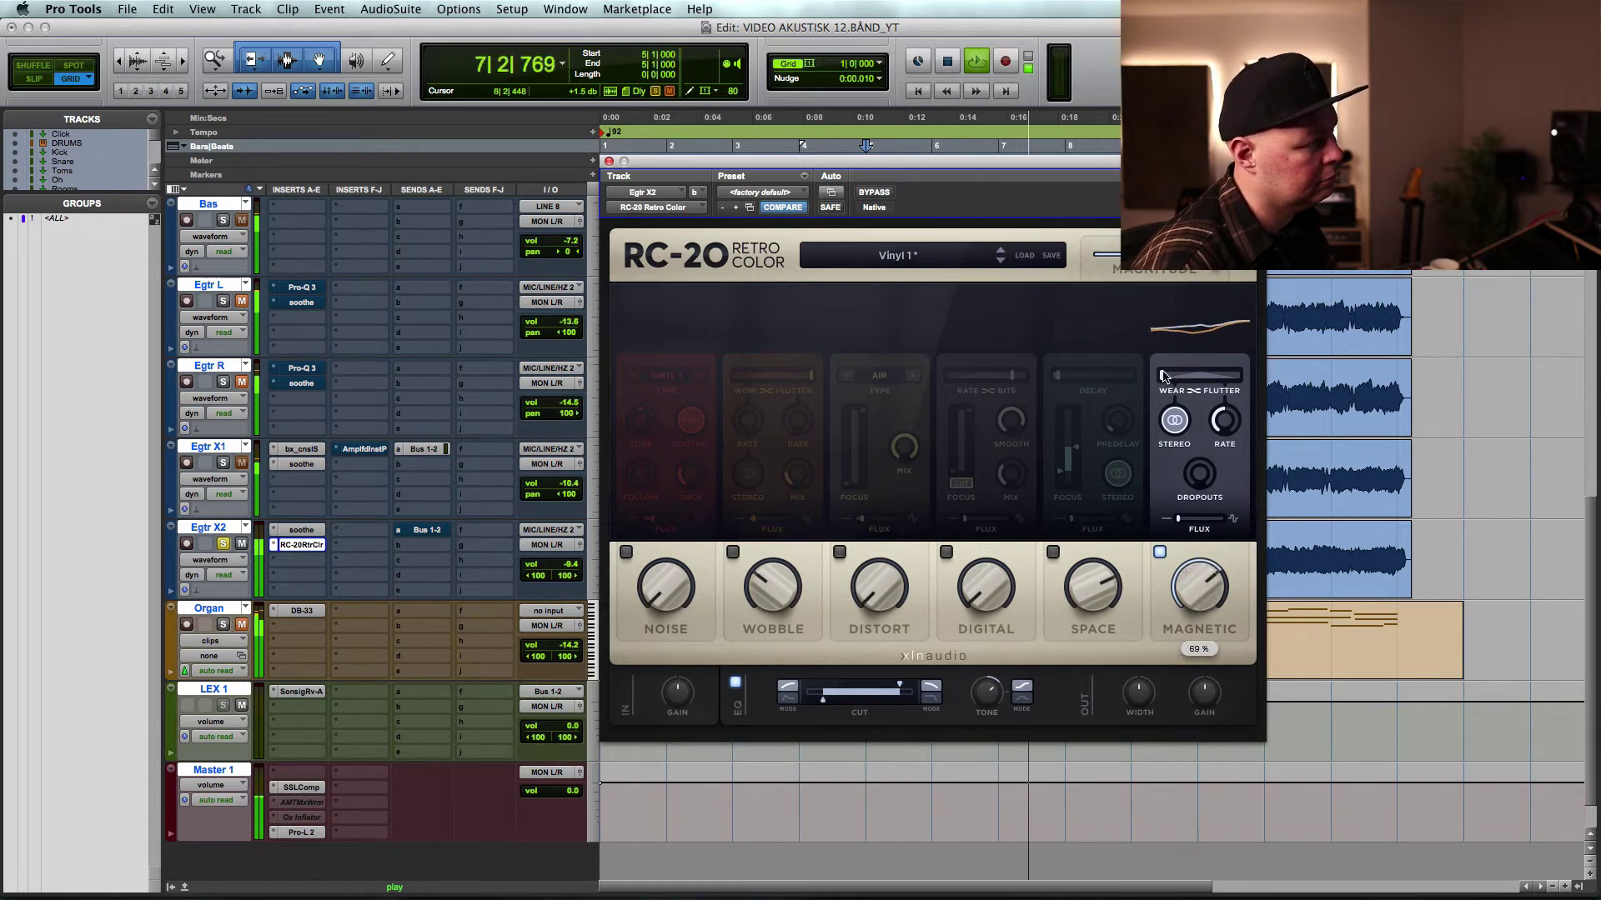
mouse_move(1162, 376)
left_mouse_down()
mouse_move(1225, 381)
mouse_move(1176, 381)
left_mouse_up()
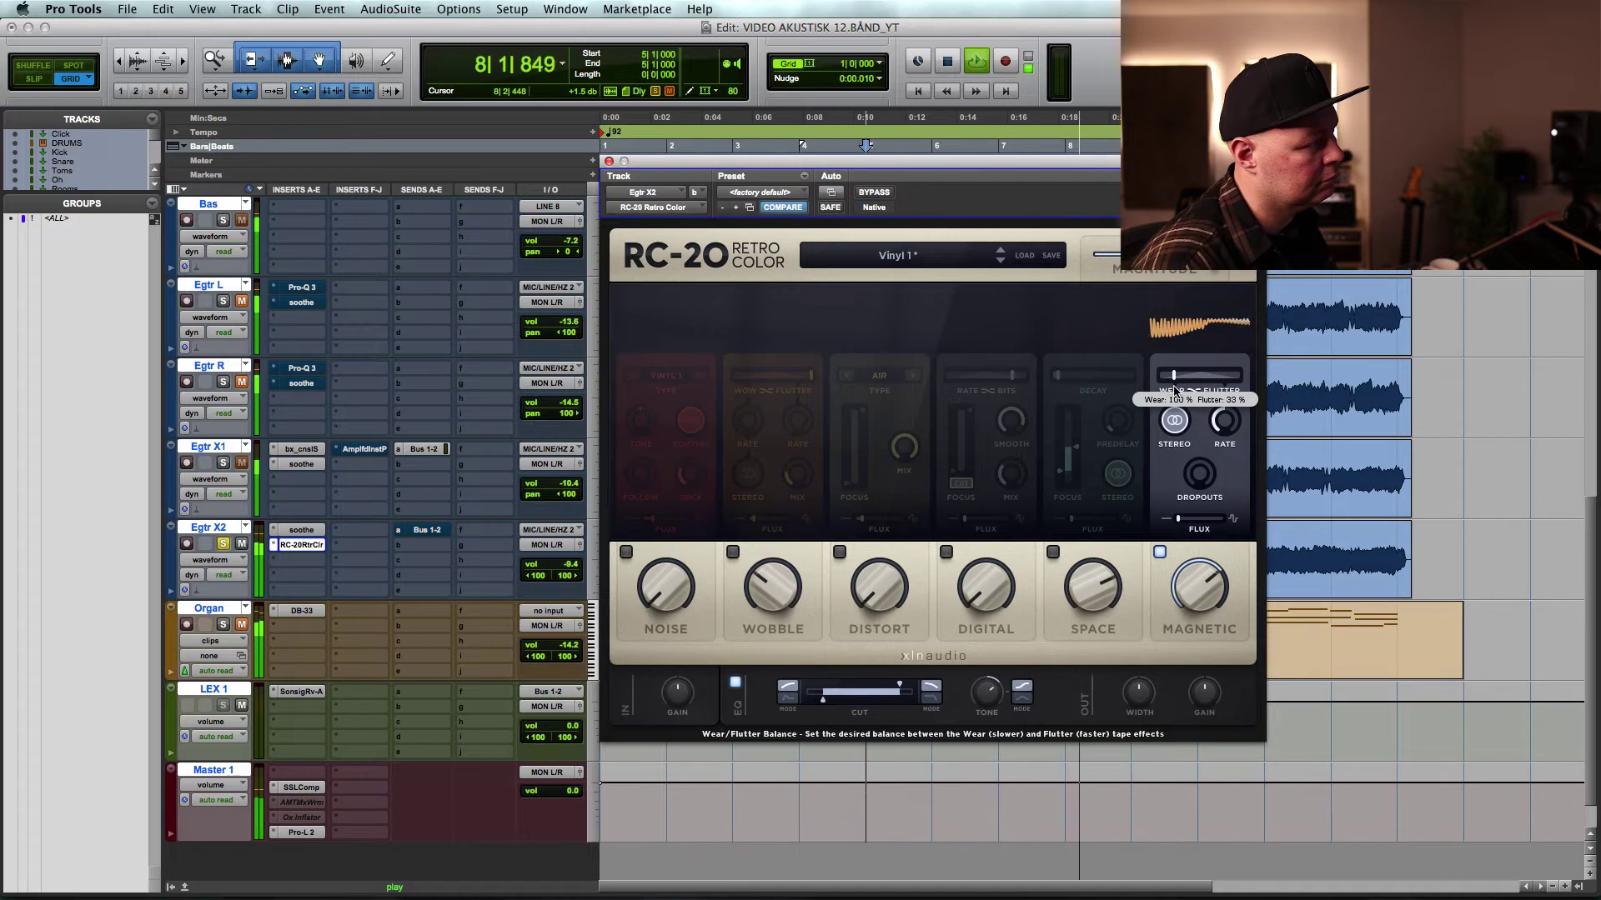
key("space")
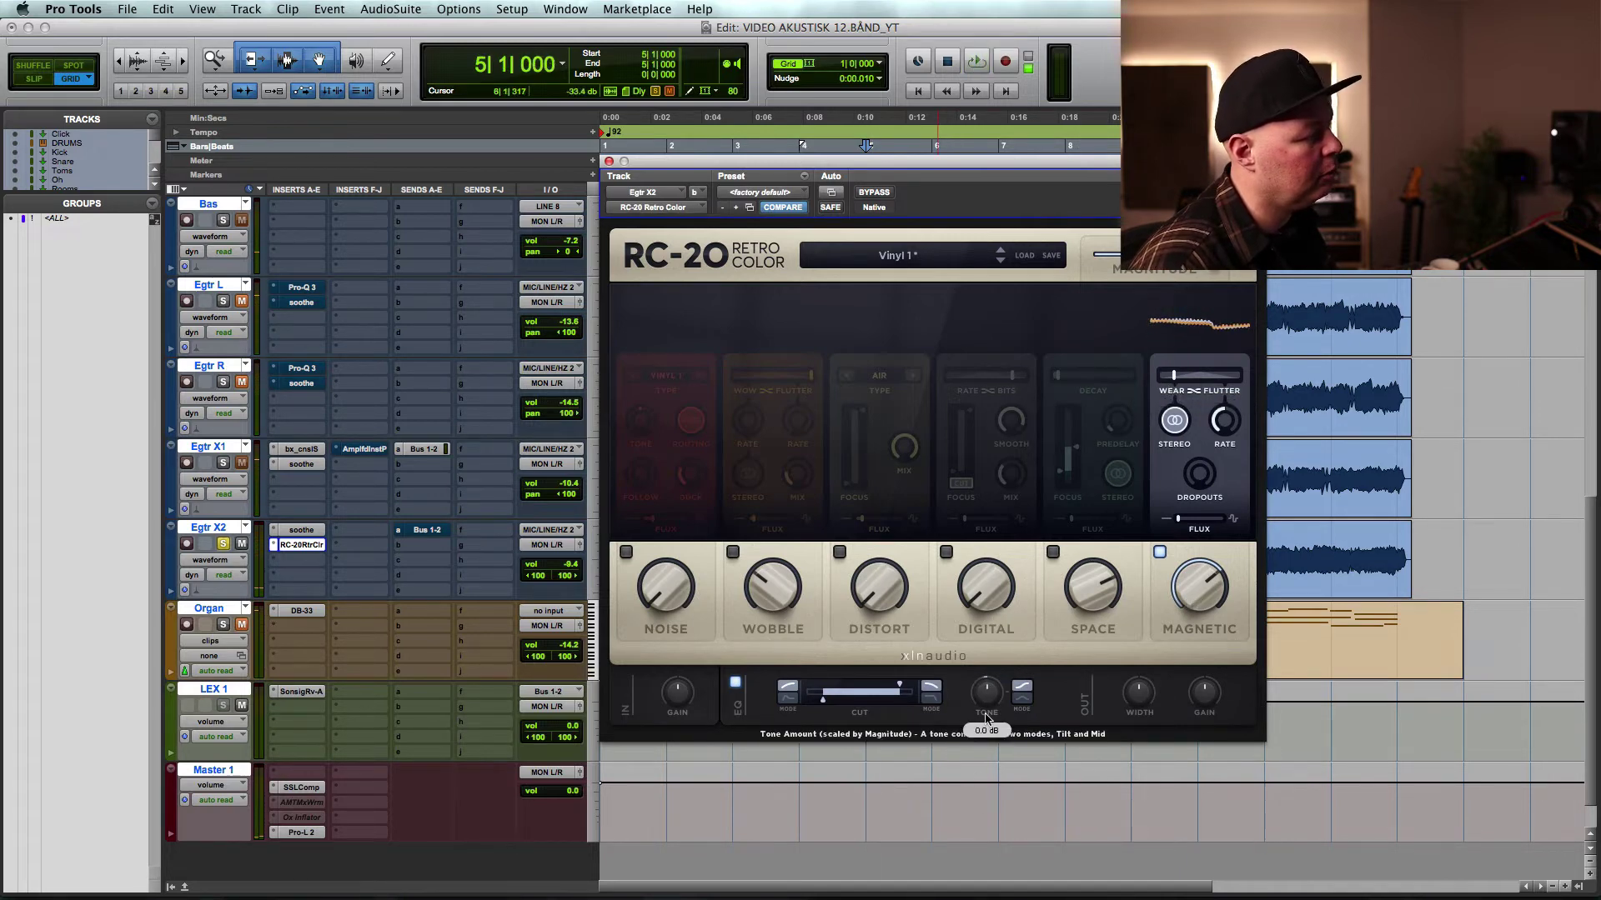
- Adjust the upper limit of the master cut filter and set its low cut to 153 Hz
left_click_drag(900, 687, 886, 689)
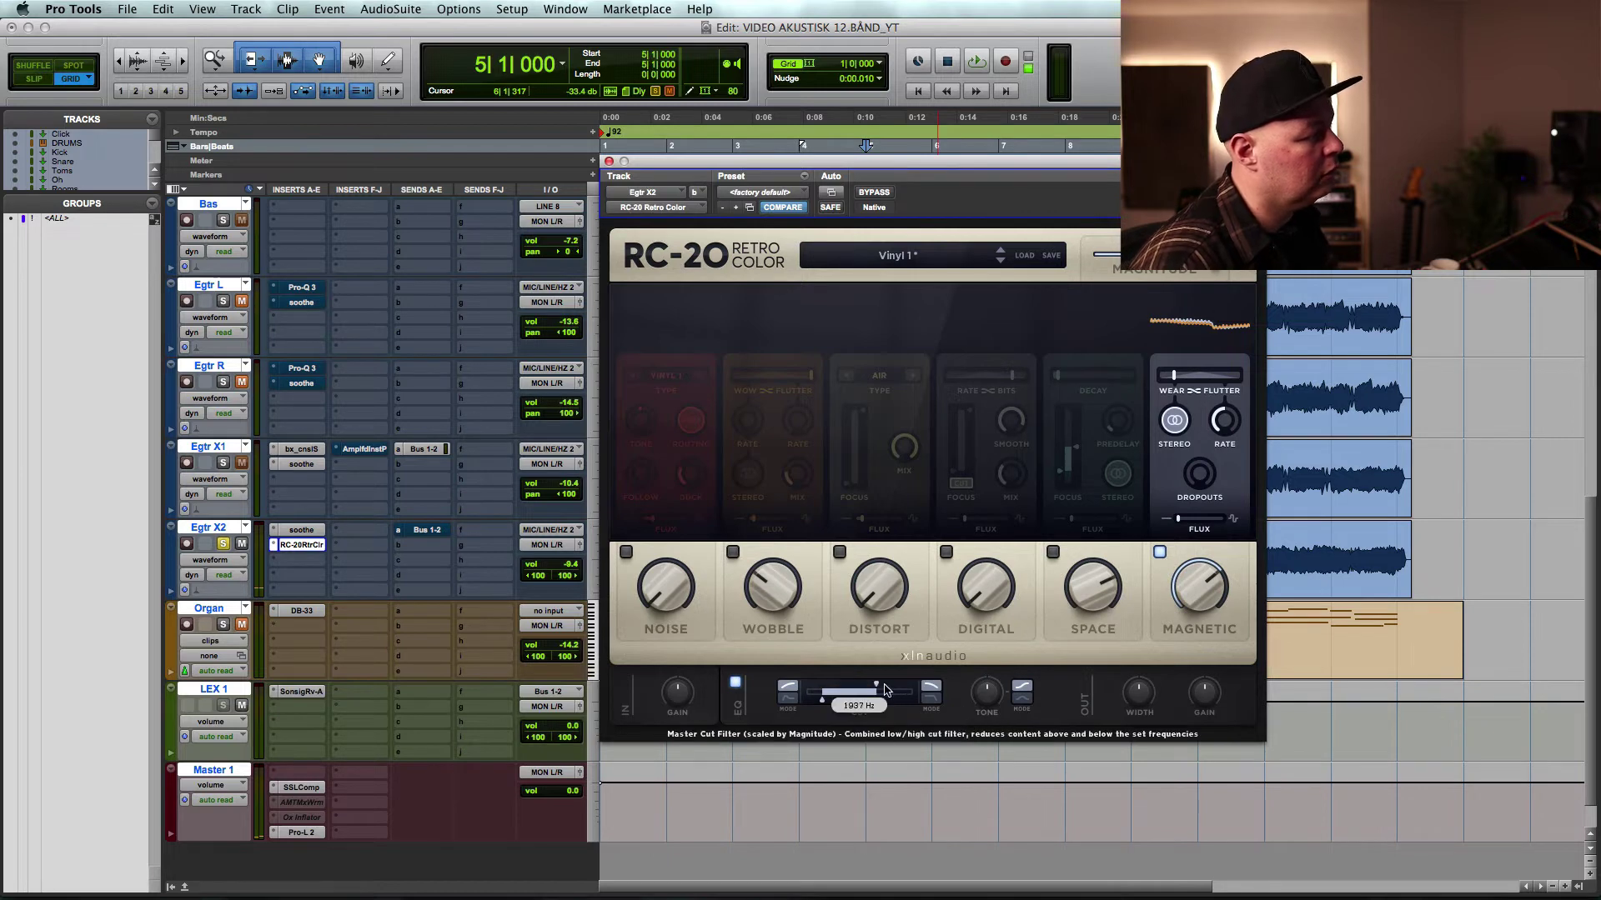
left_click_drag(832, 703, 719, 681)
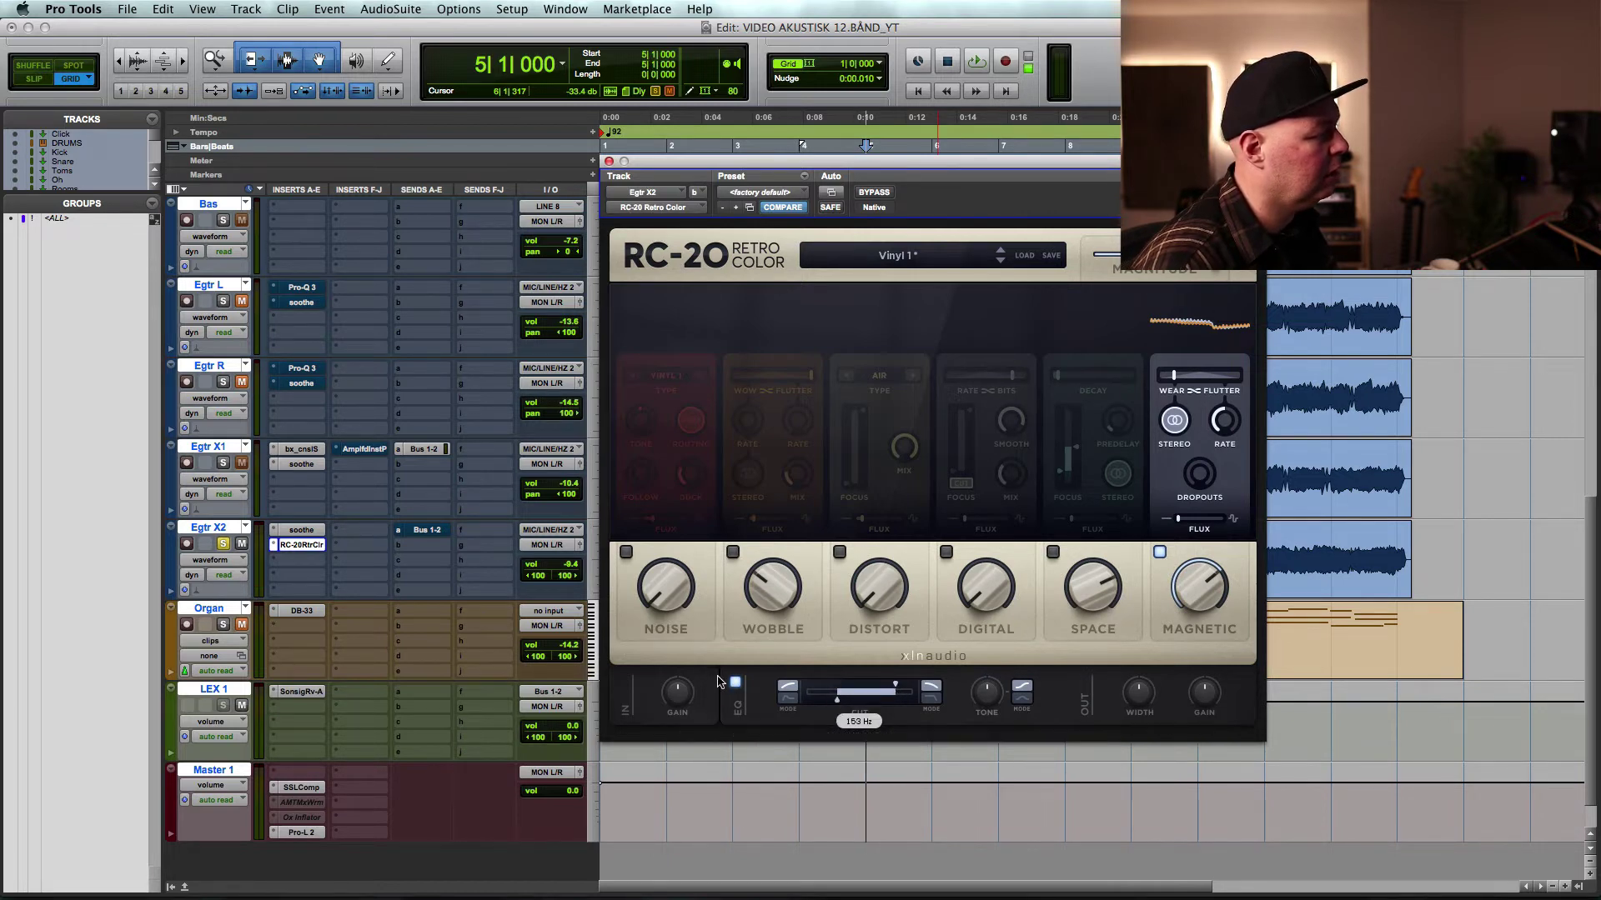
- Play from bar 5, widen RC-20's stereo output and turn the Magnetic amount down to minimum before stopping playback
left_click(736, 684)
left_click(736, 684)
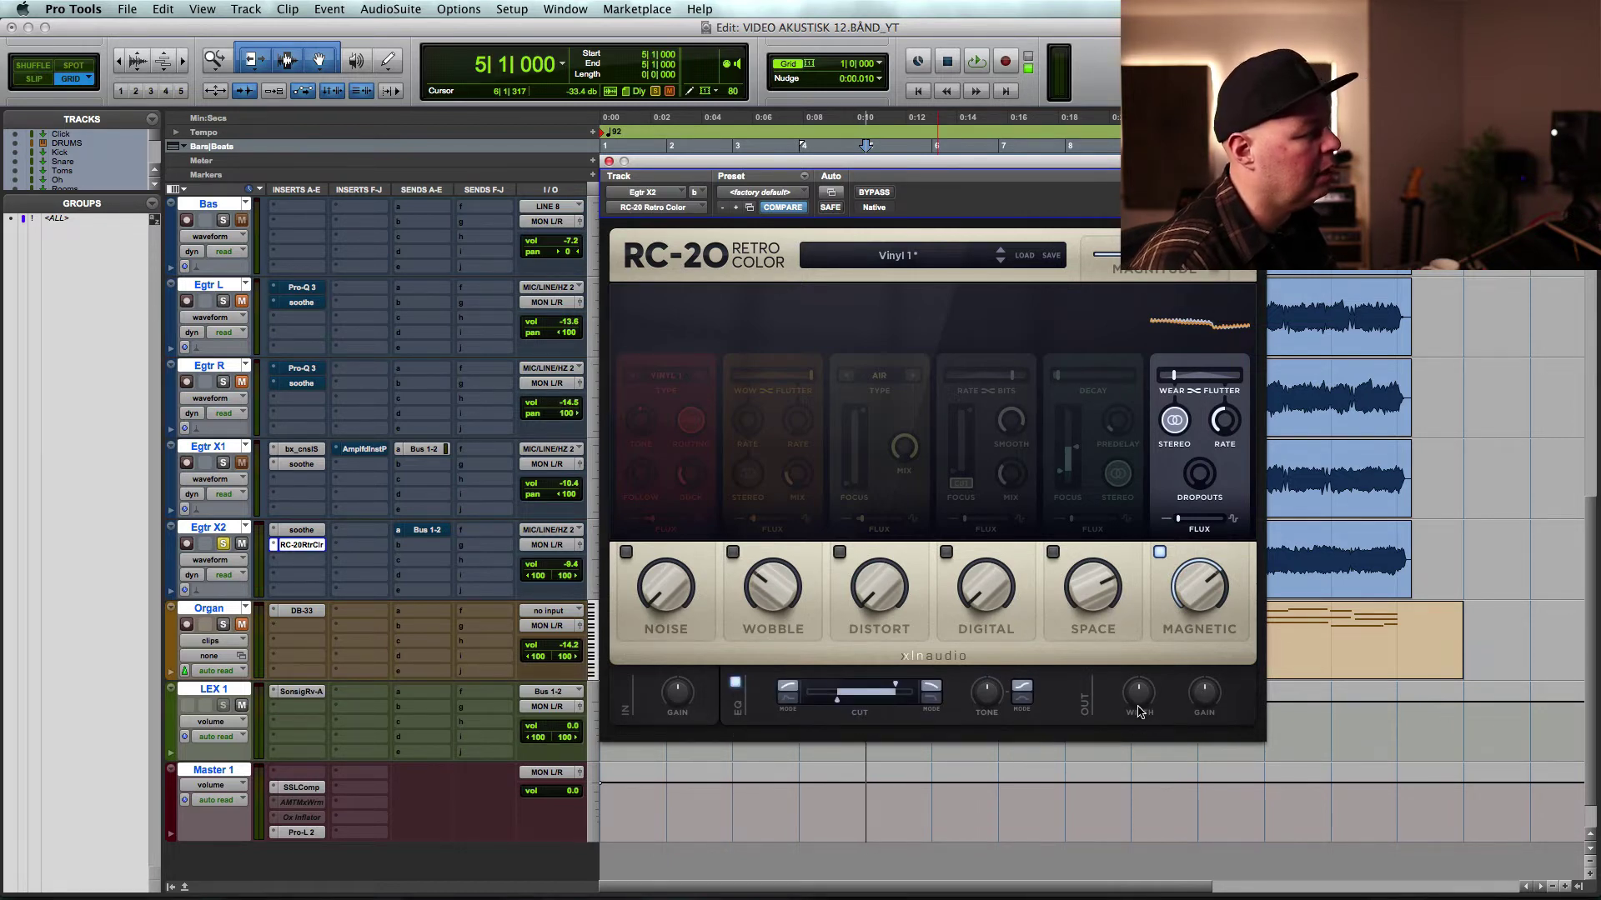
key("space")
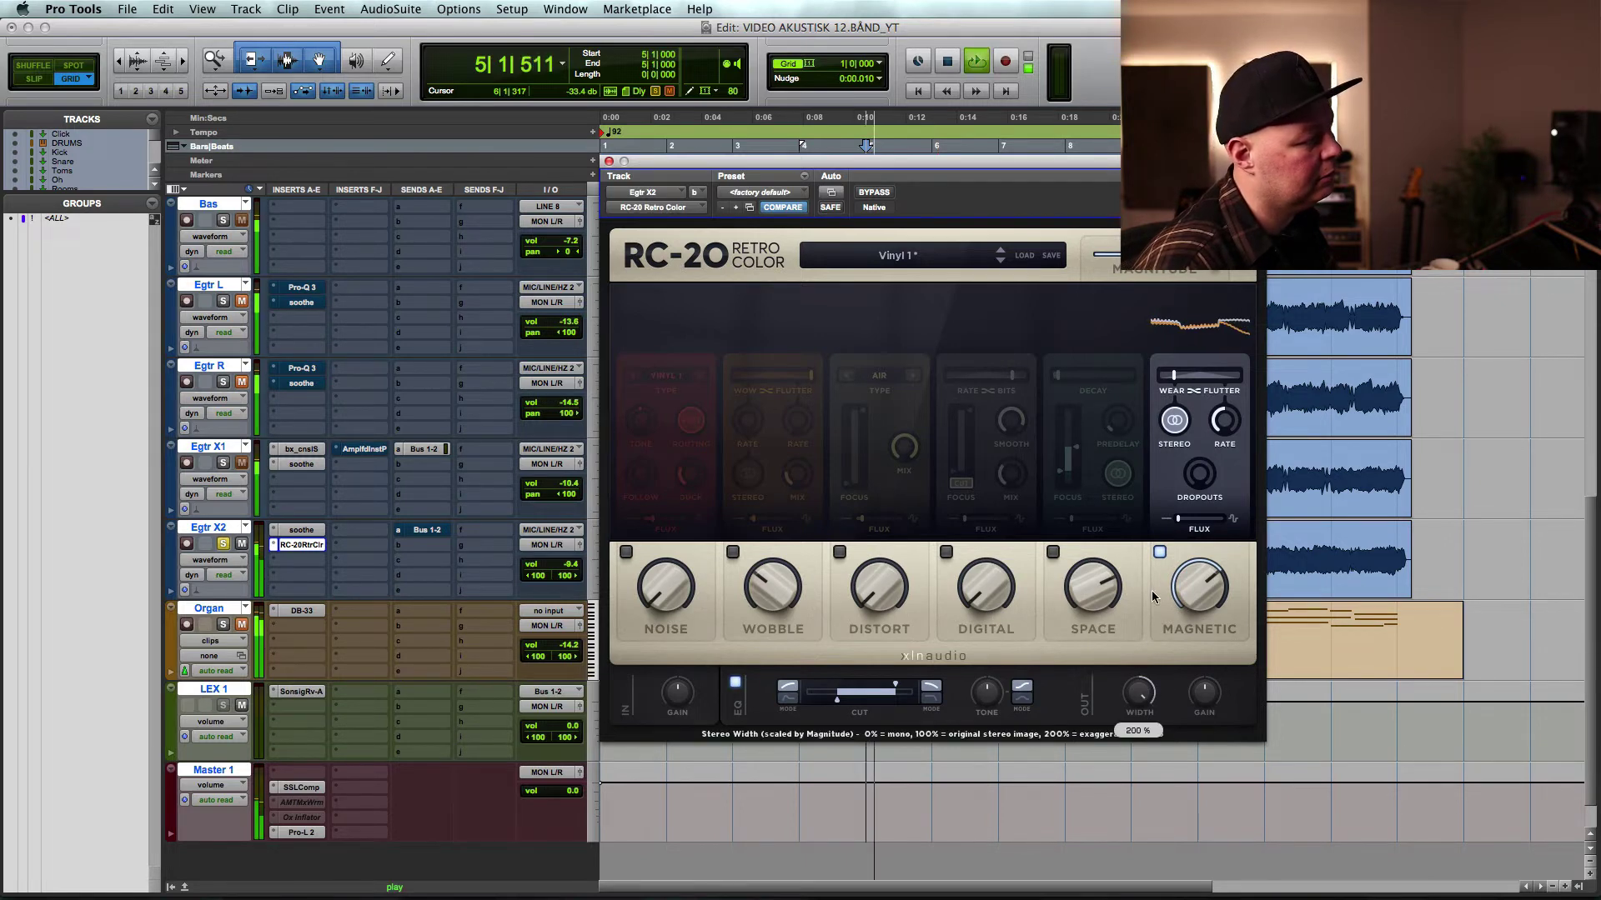
left_click_drag(1142, 702, 1143, 753)
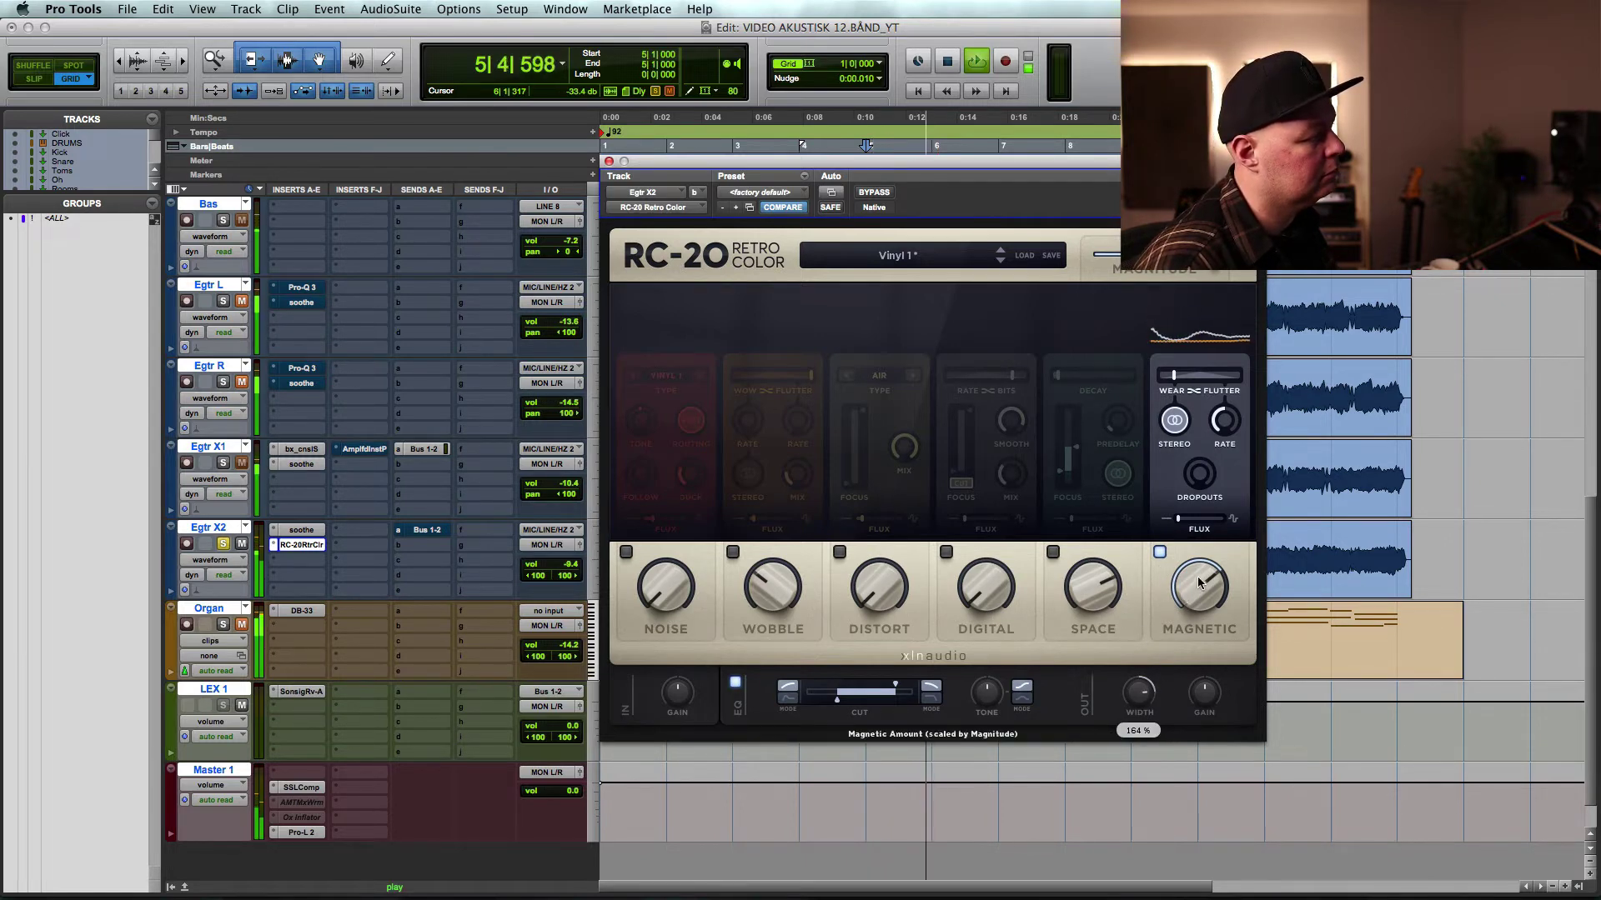
left_click_drag(1199, 583, 1200, 652)
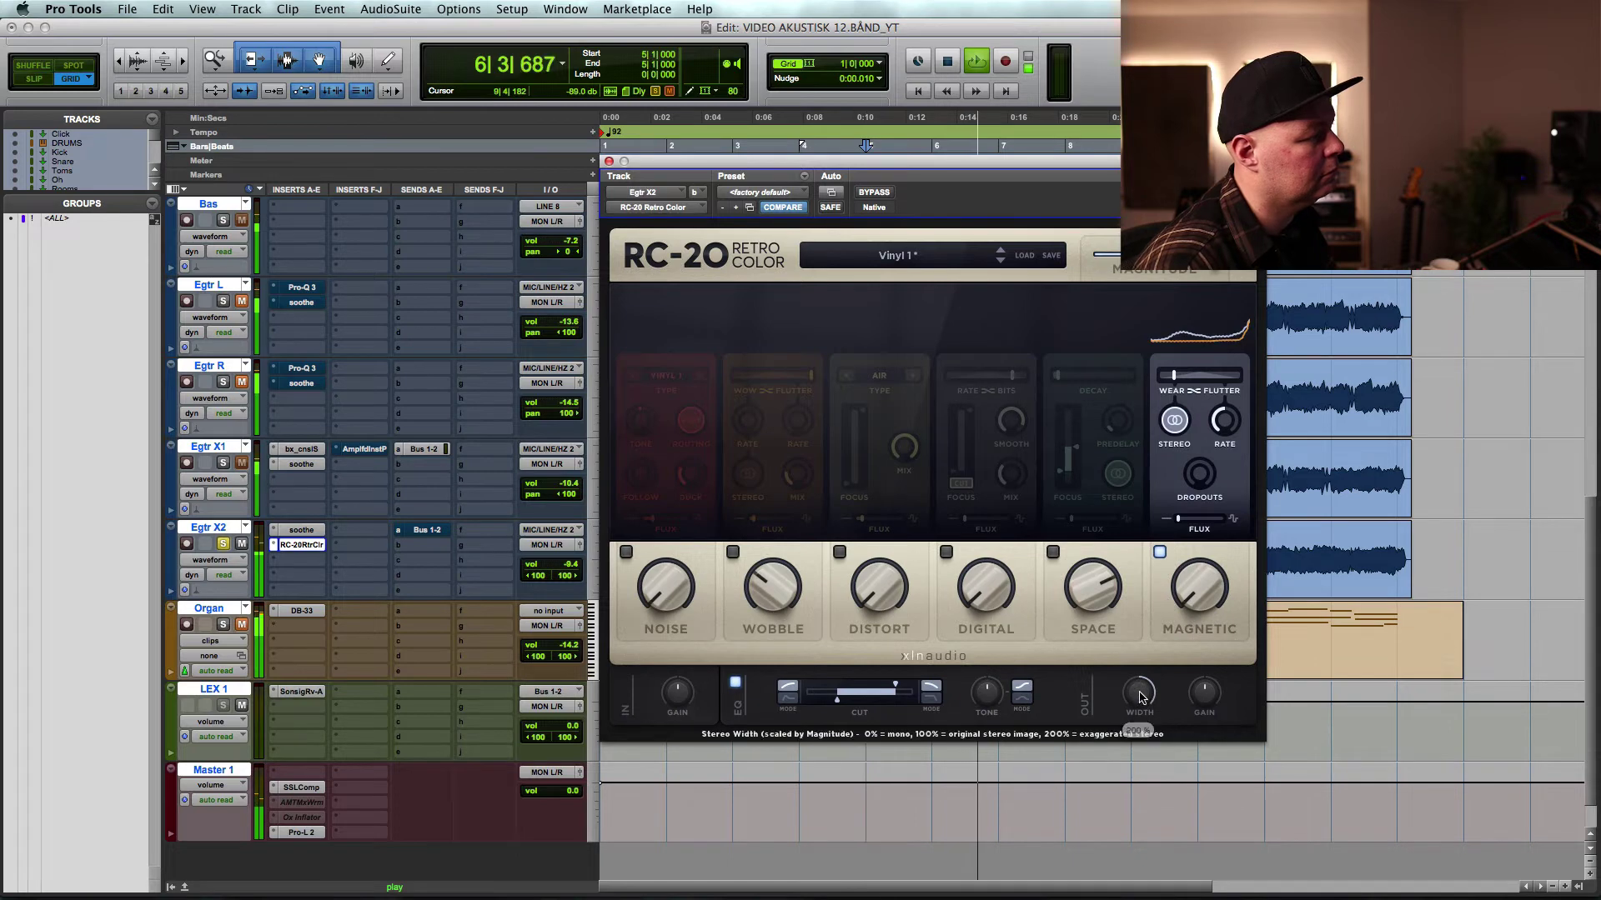
key("space")
- Switch RC-20 from the Magnetic module to Space and audition the widened guitar repeatedly from bar 5
left_click(1052, 553)
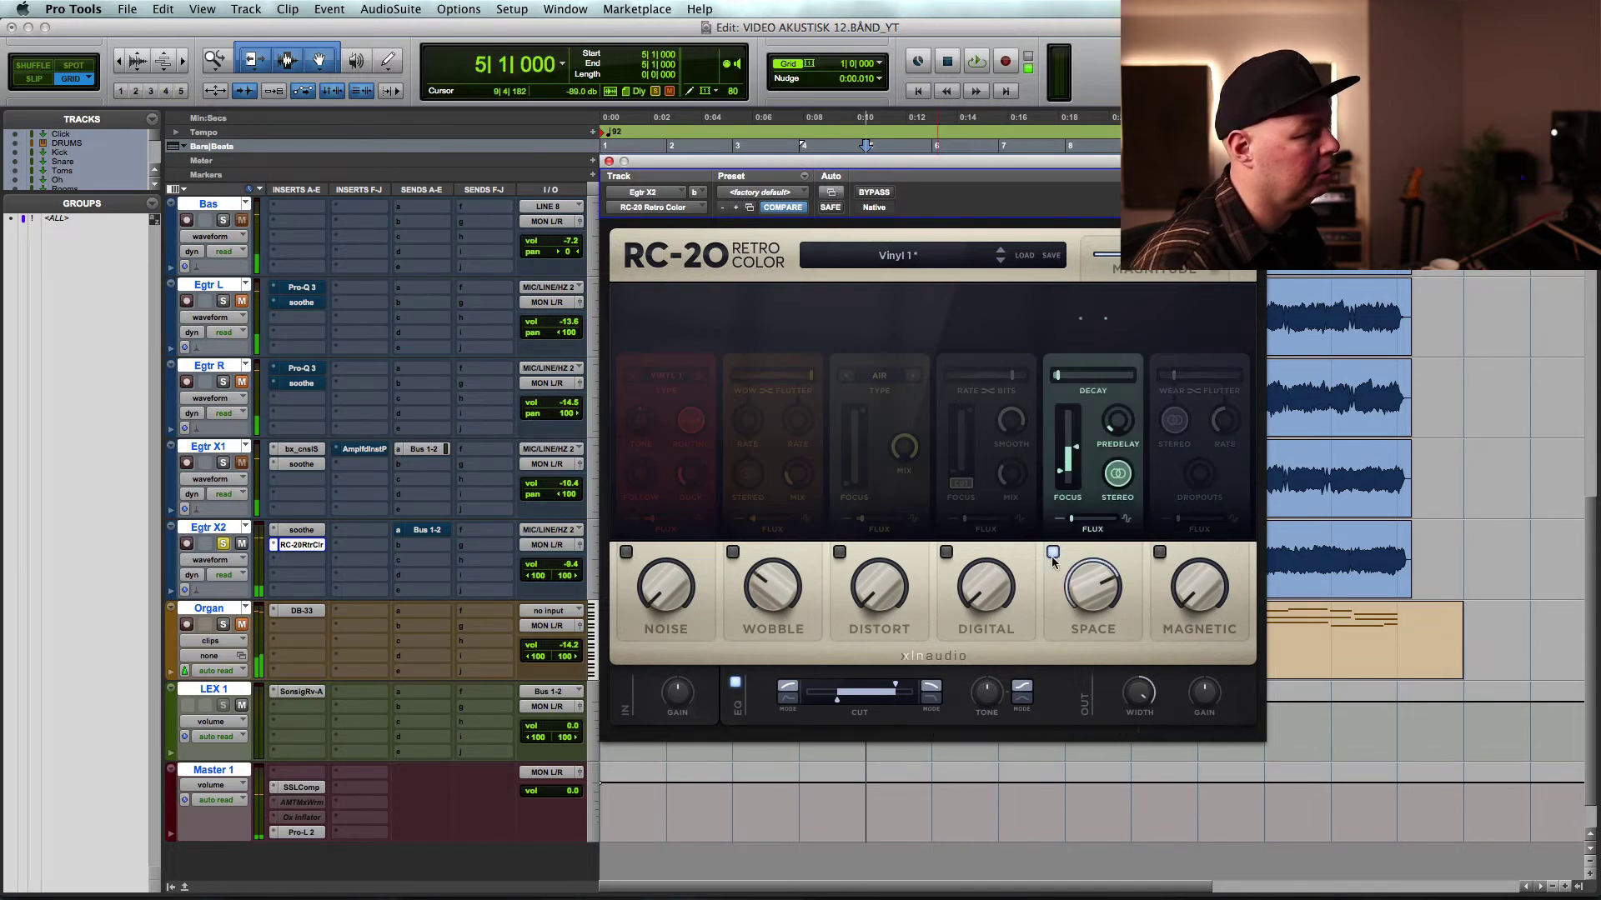
key("space")
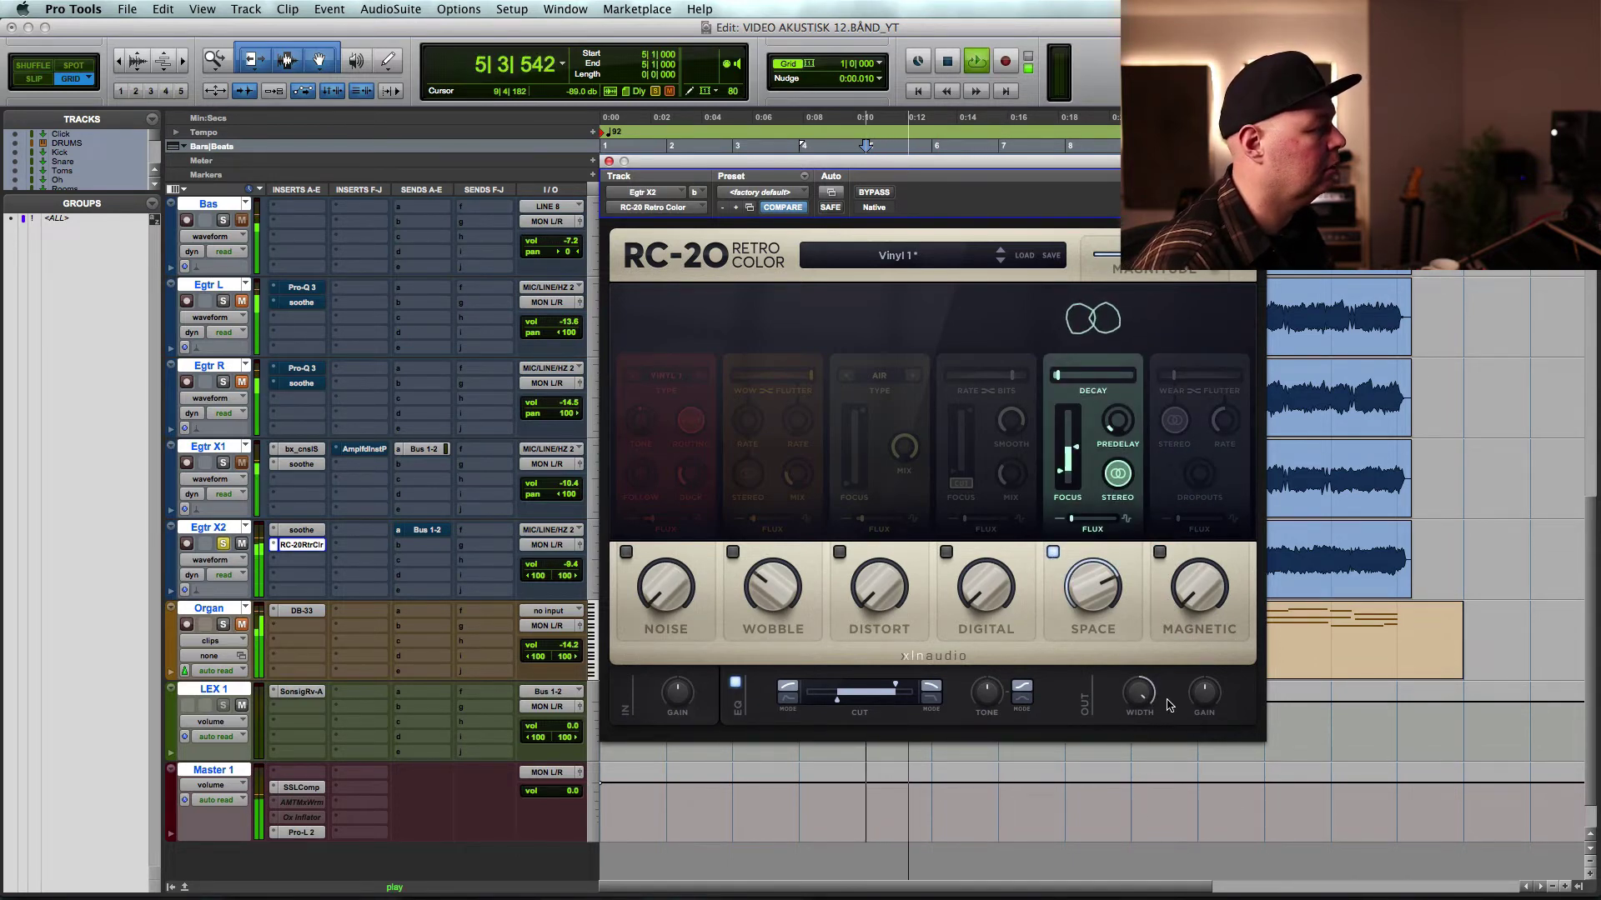
key("space")
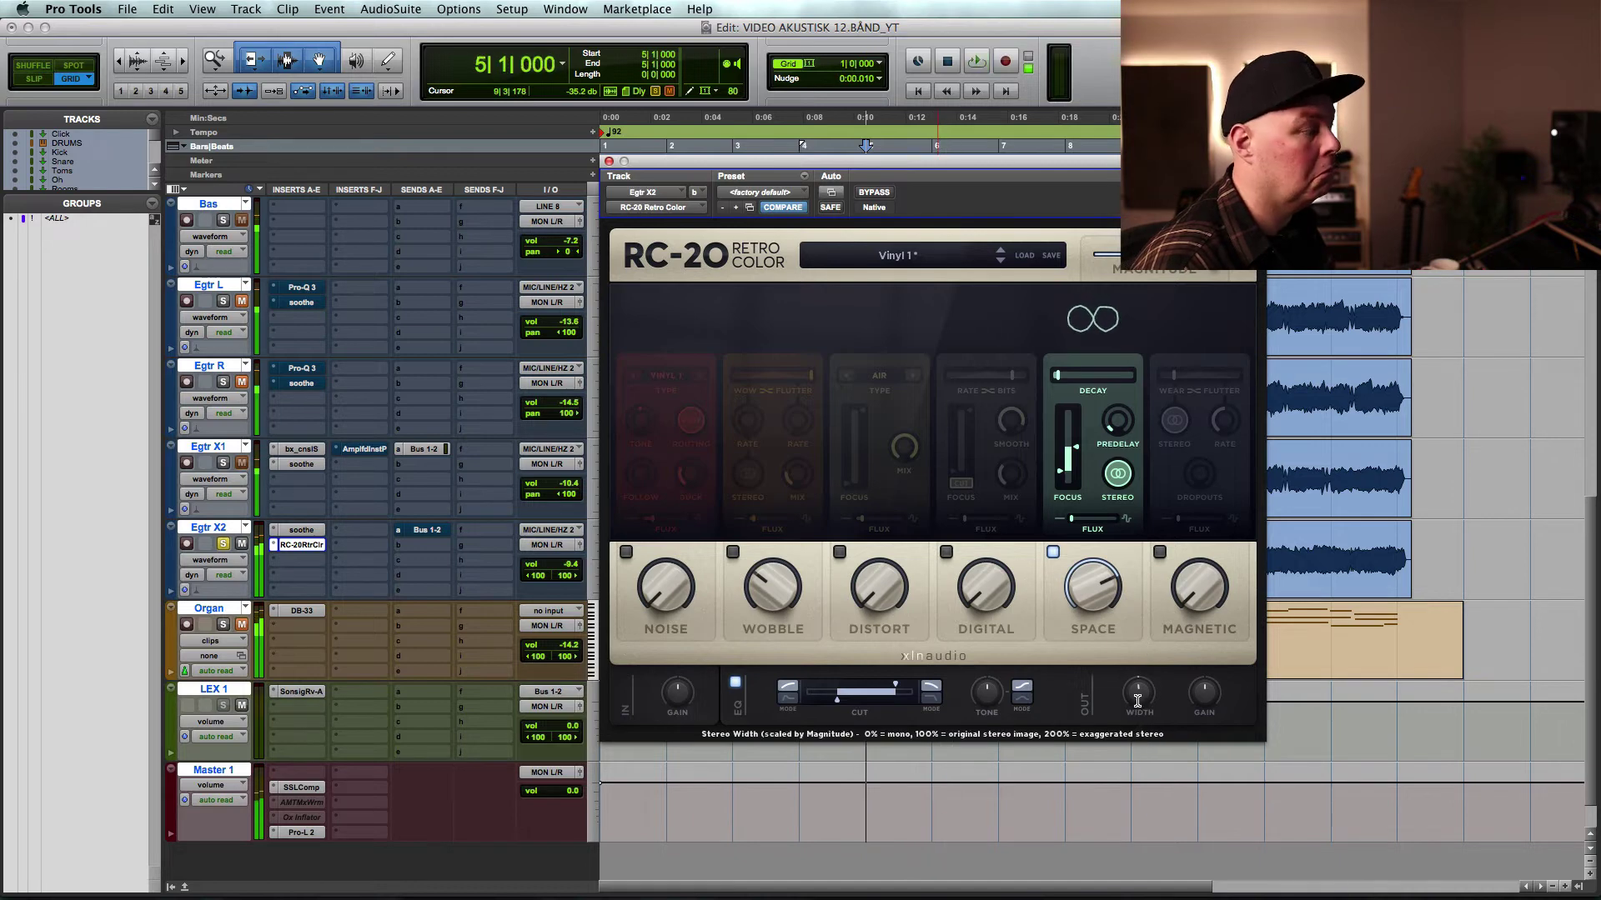
key("space")
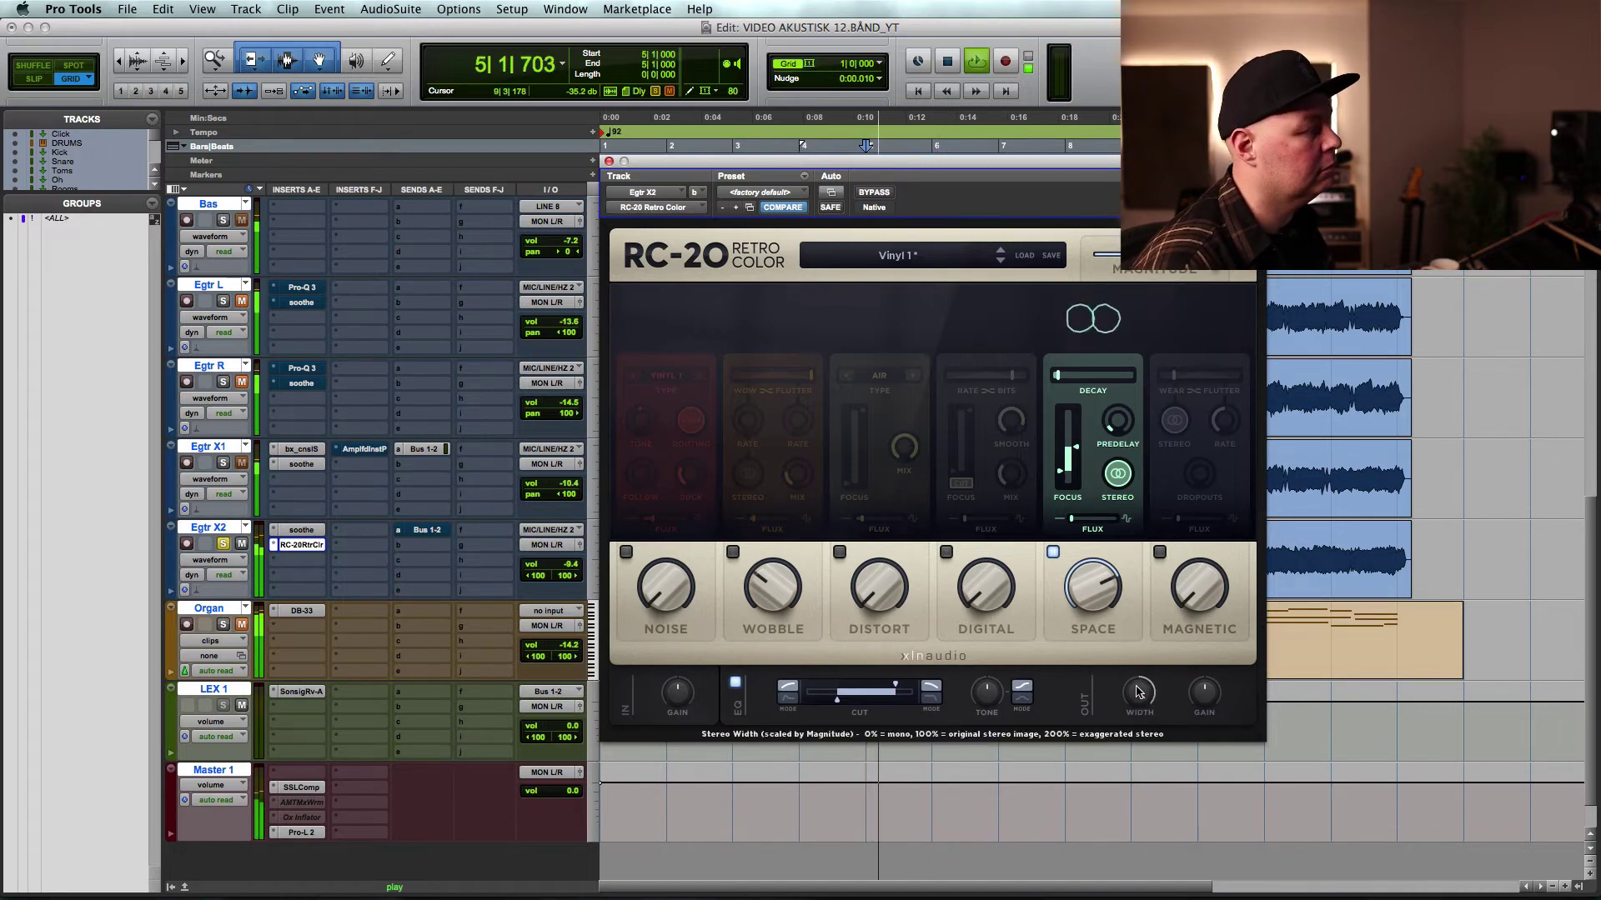
key("space")
key("space")
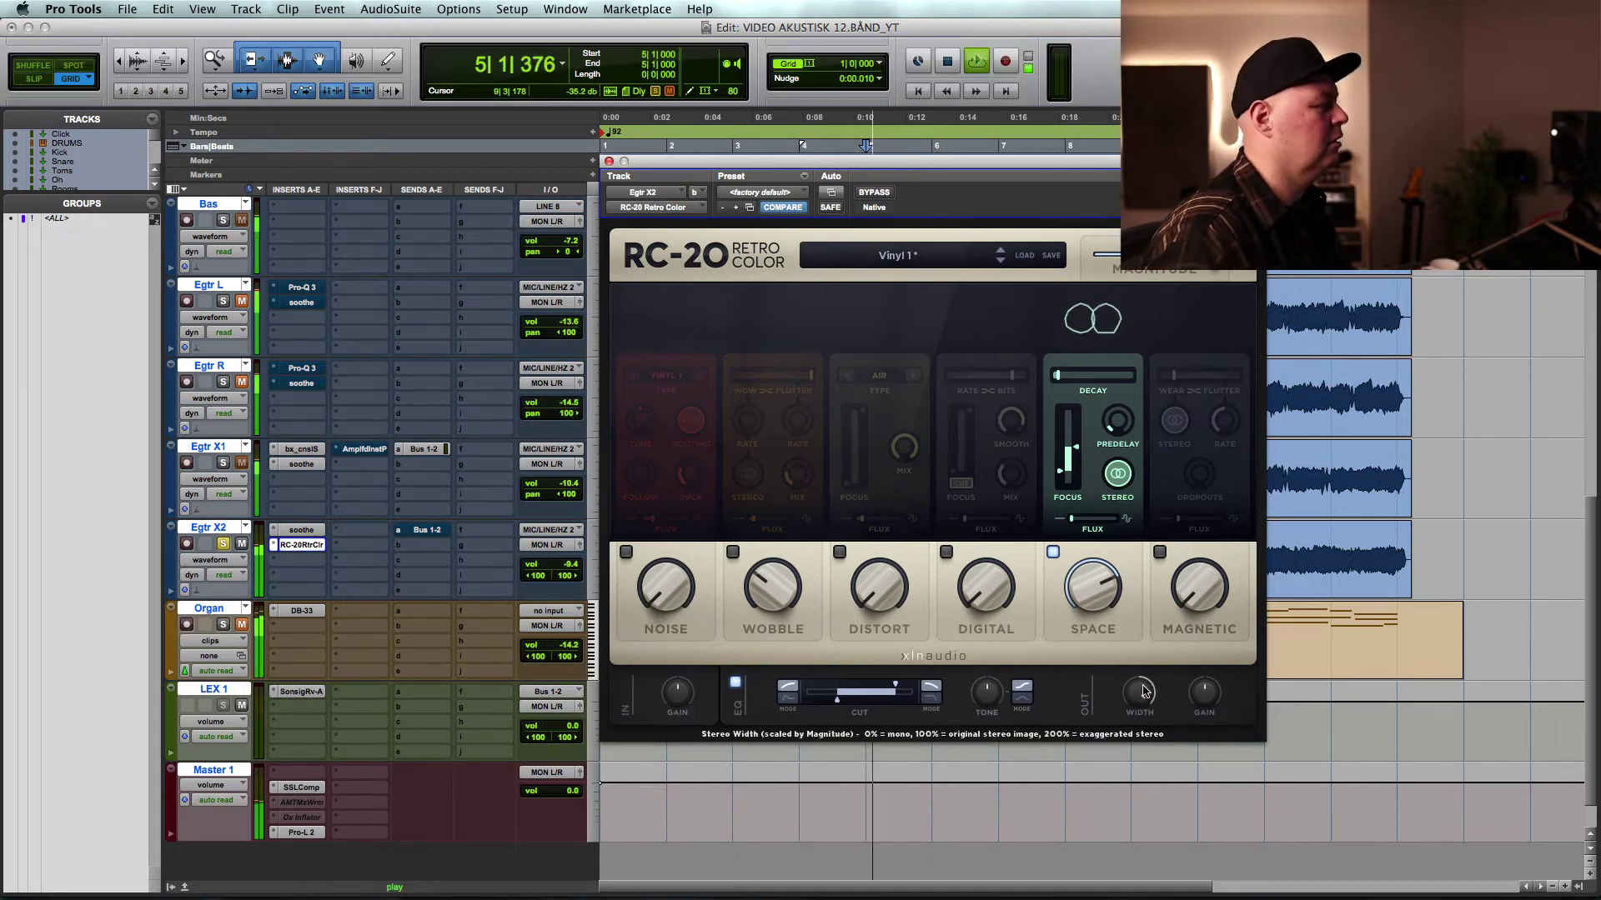
key("space")
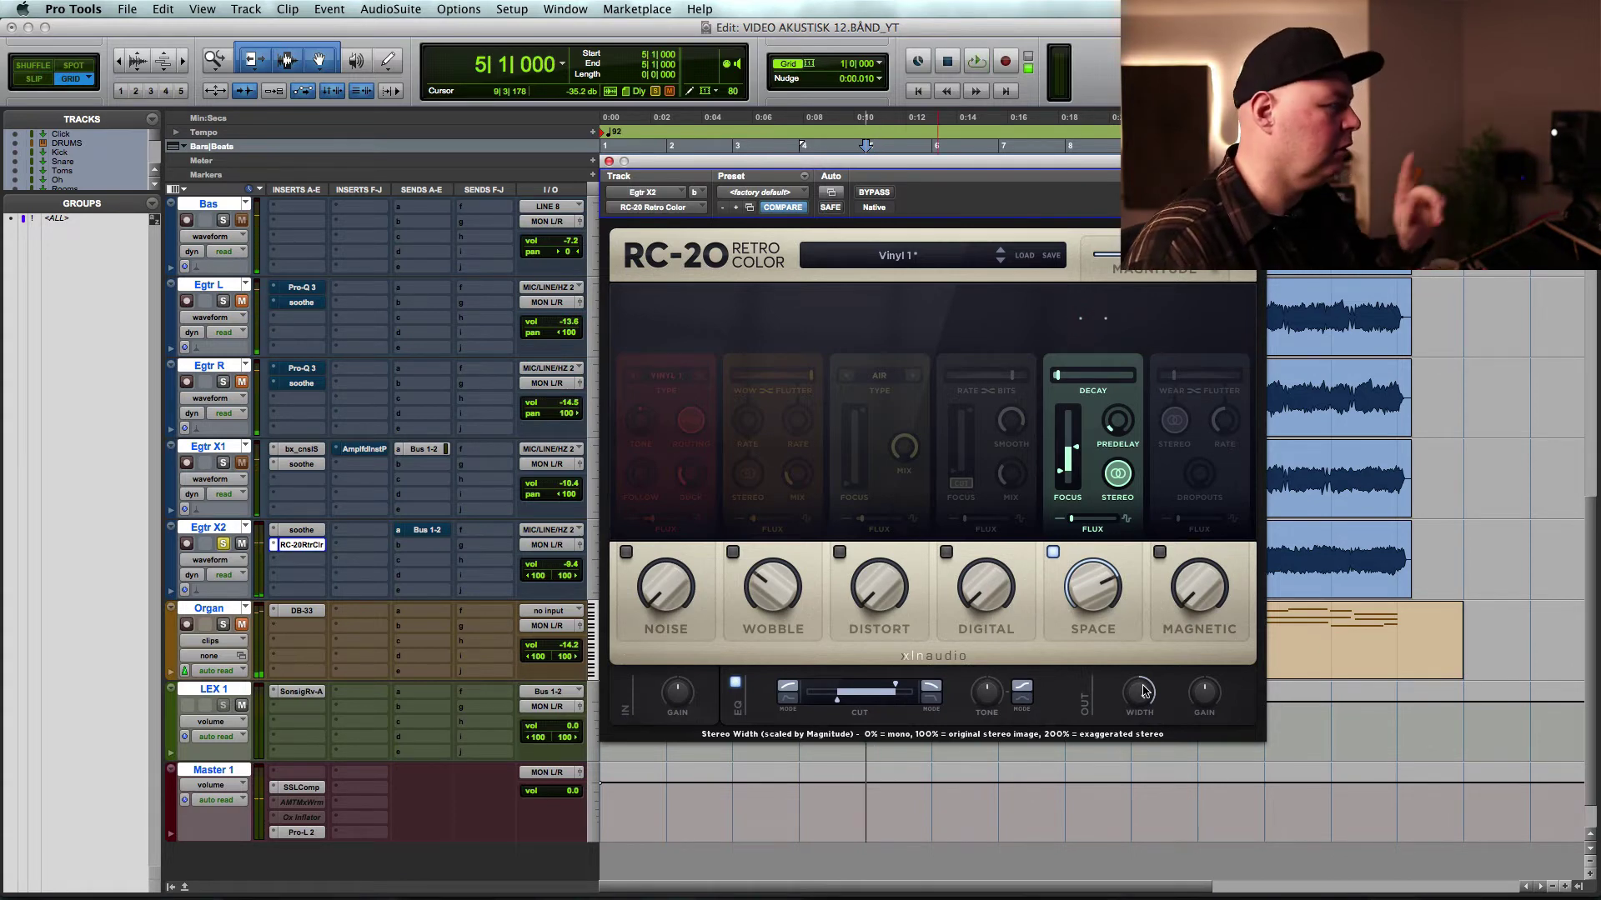
key("space")
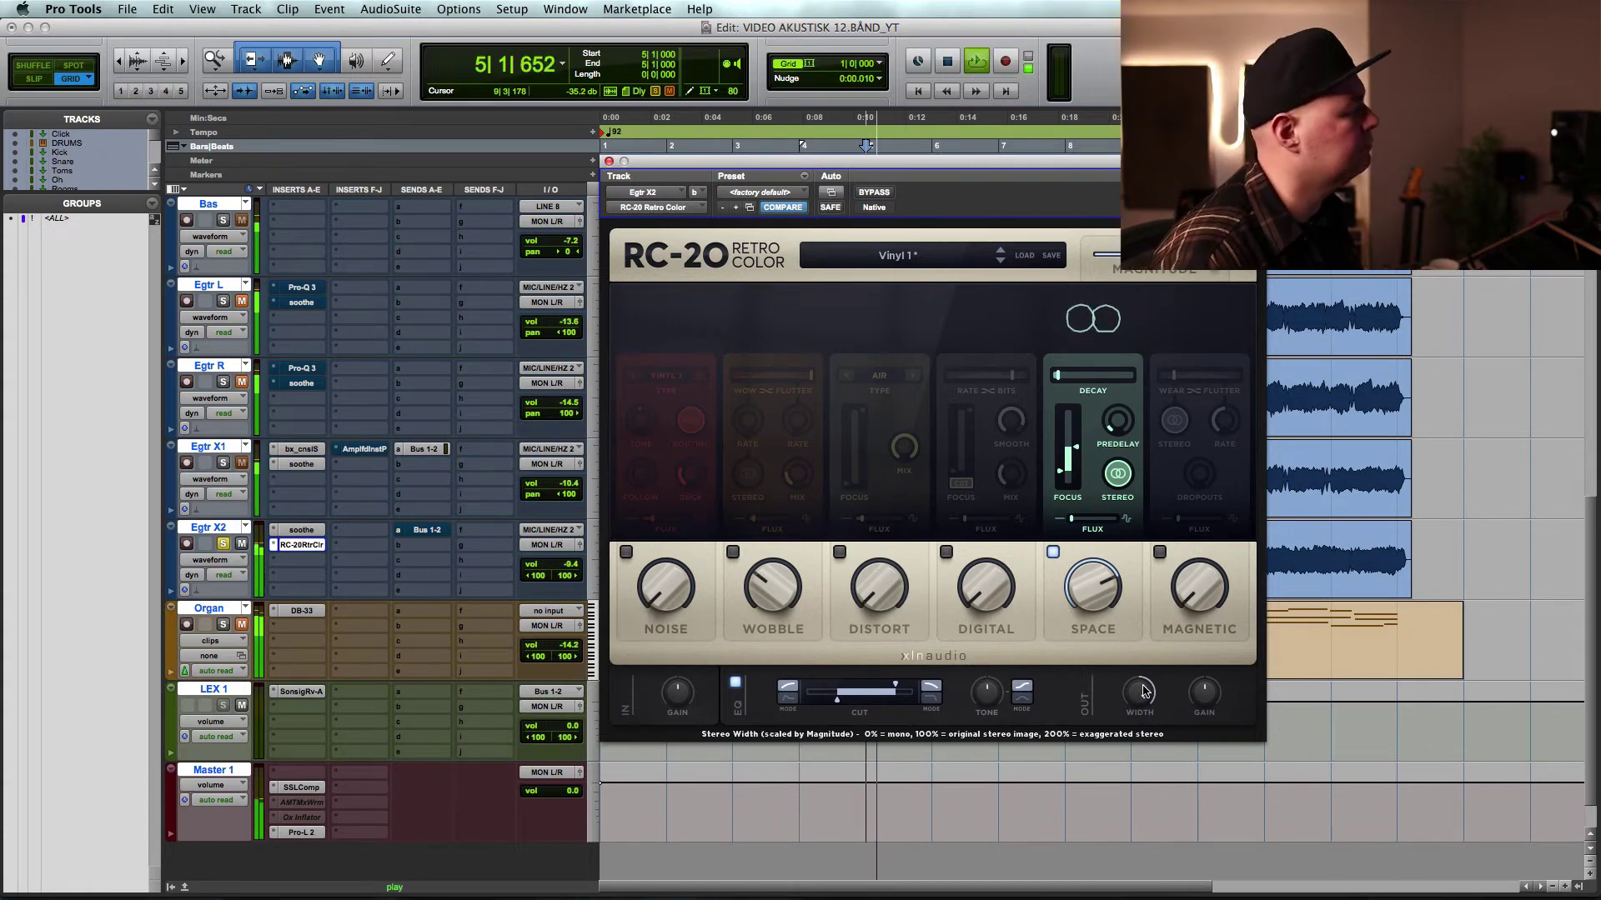
- Lower RC-20's Space amount to 46% during playback, stop and close the plugin window
left_click_drag(1143, 692, 1104, 706)
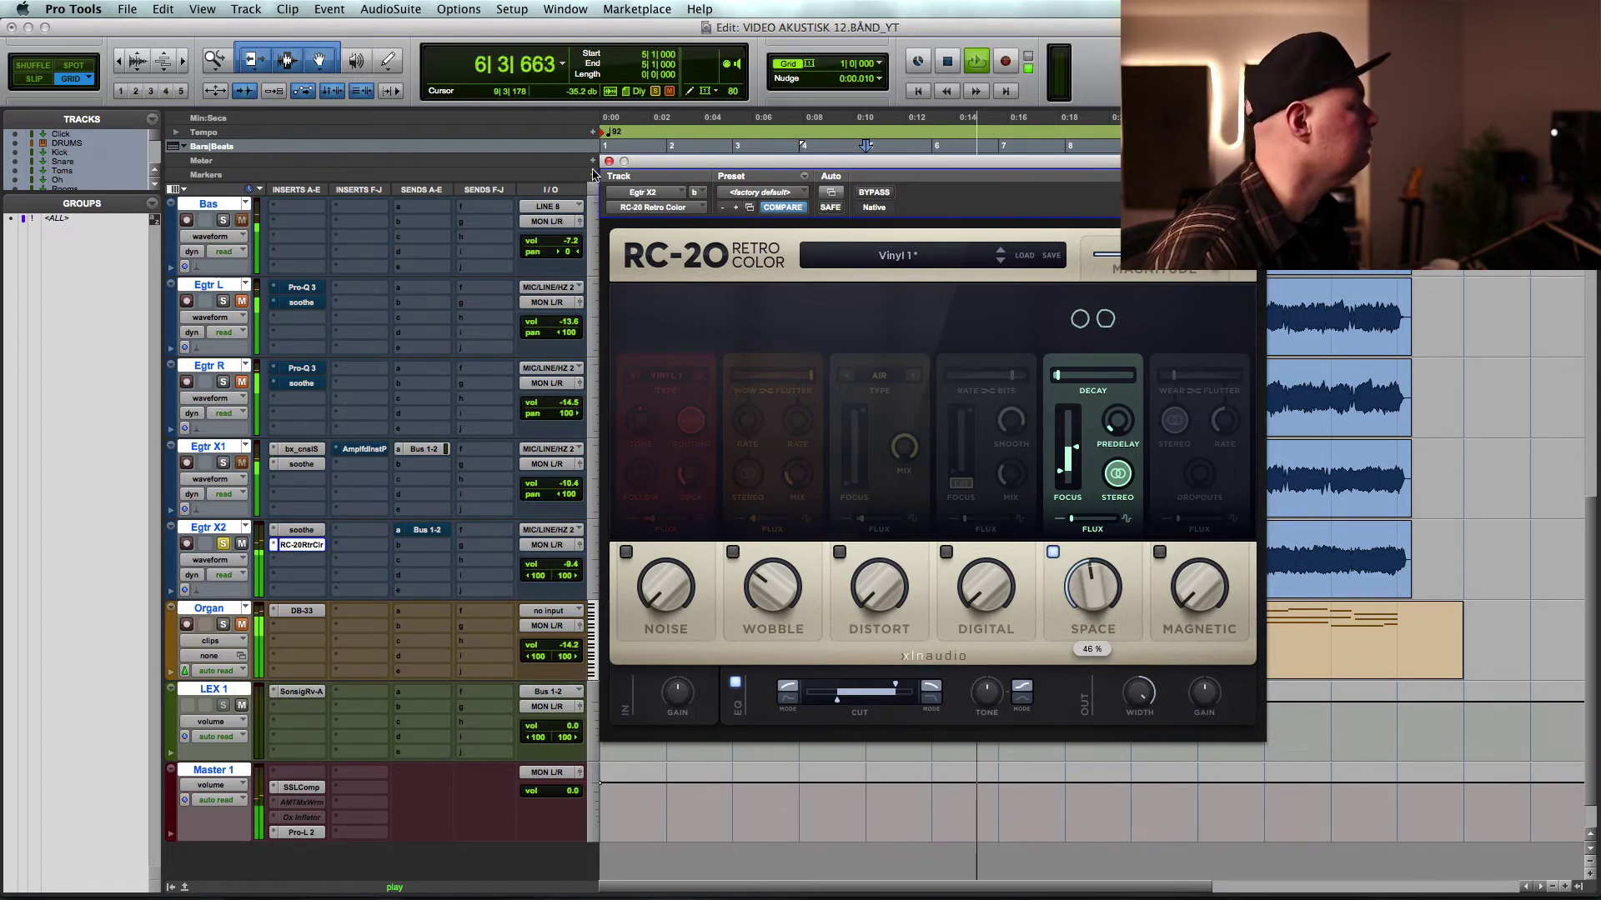
key("space")
left_click(608, 161)
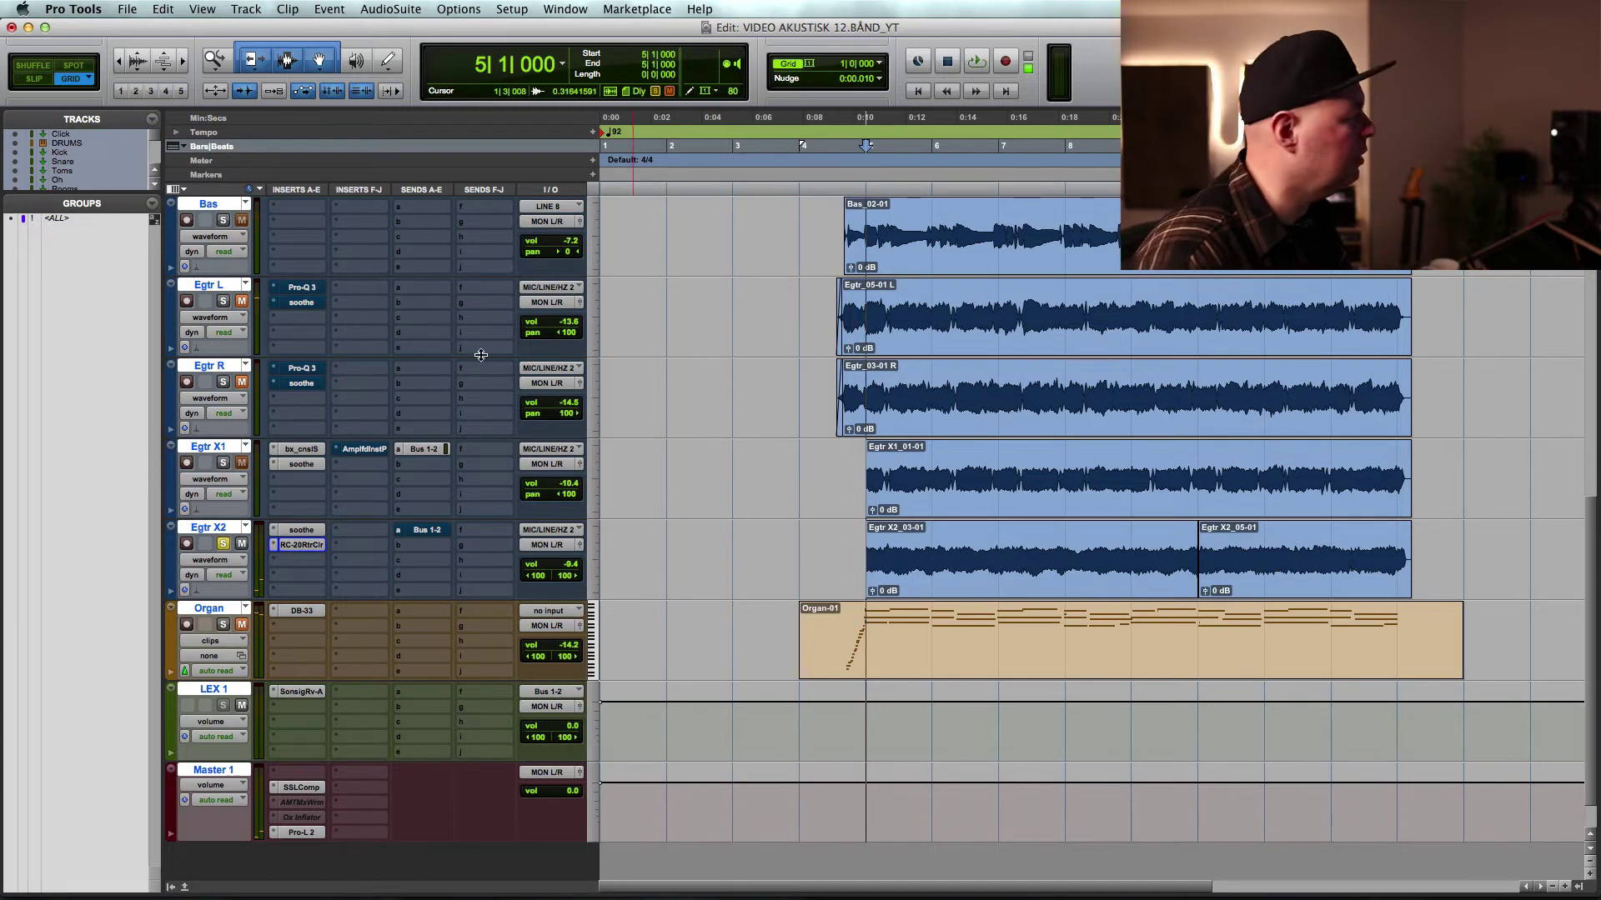
- Move the solo from Egtr X2 to Egtr X1 and open its Amplified Instrument Processor in a clear spot
left_click(223, 544)
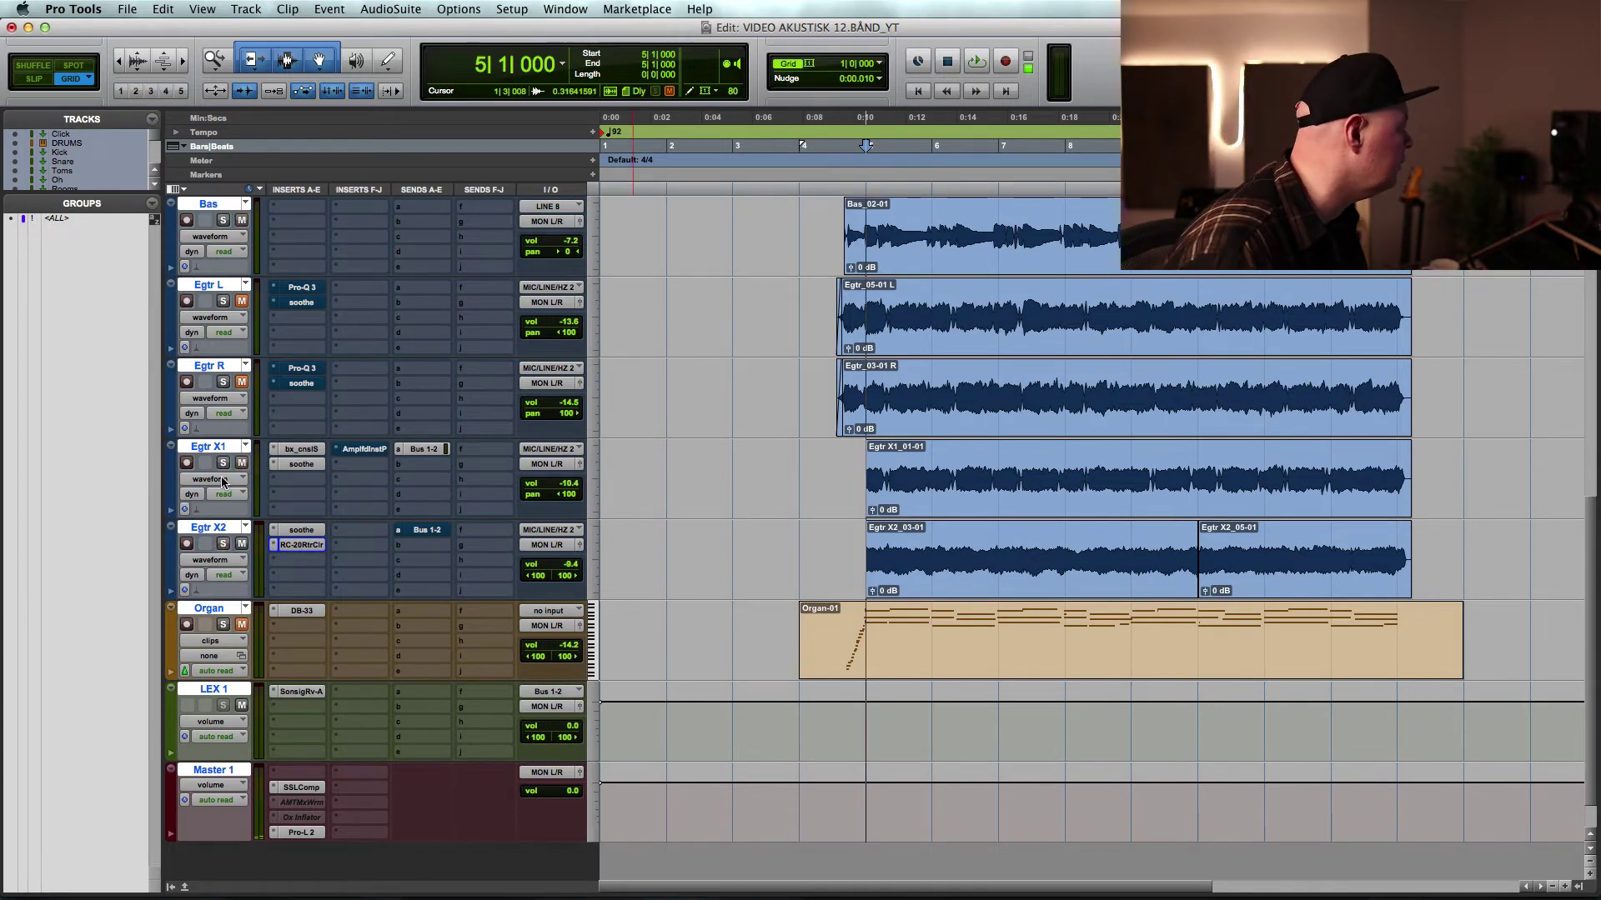
left_click(223, 462)
left_click(360, 450)
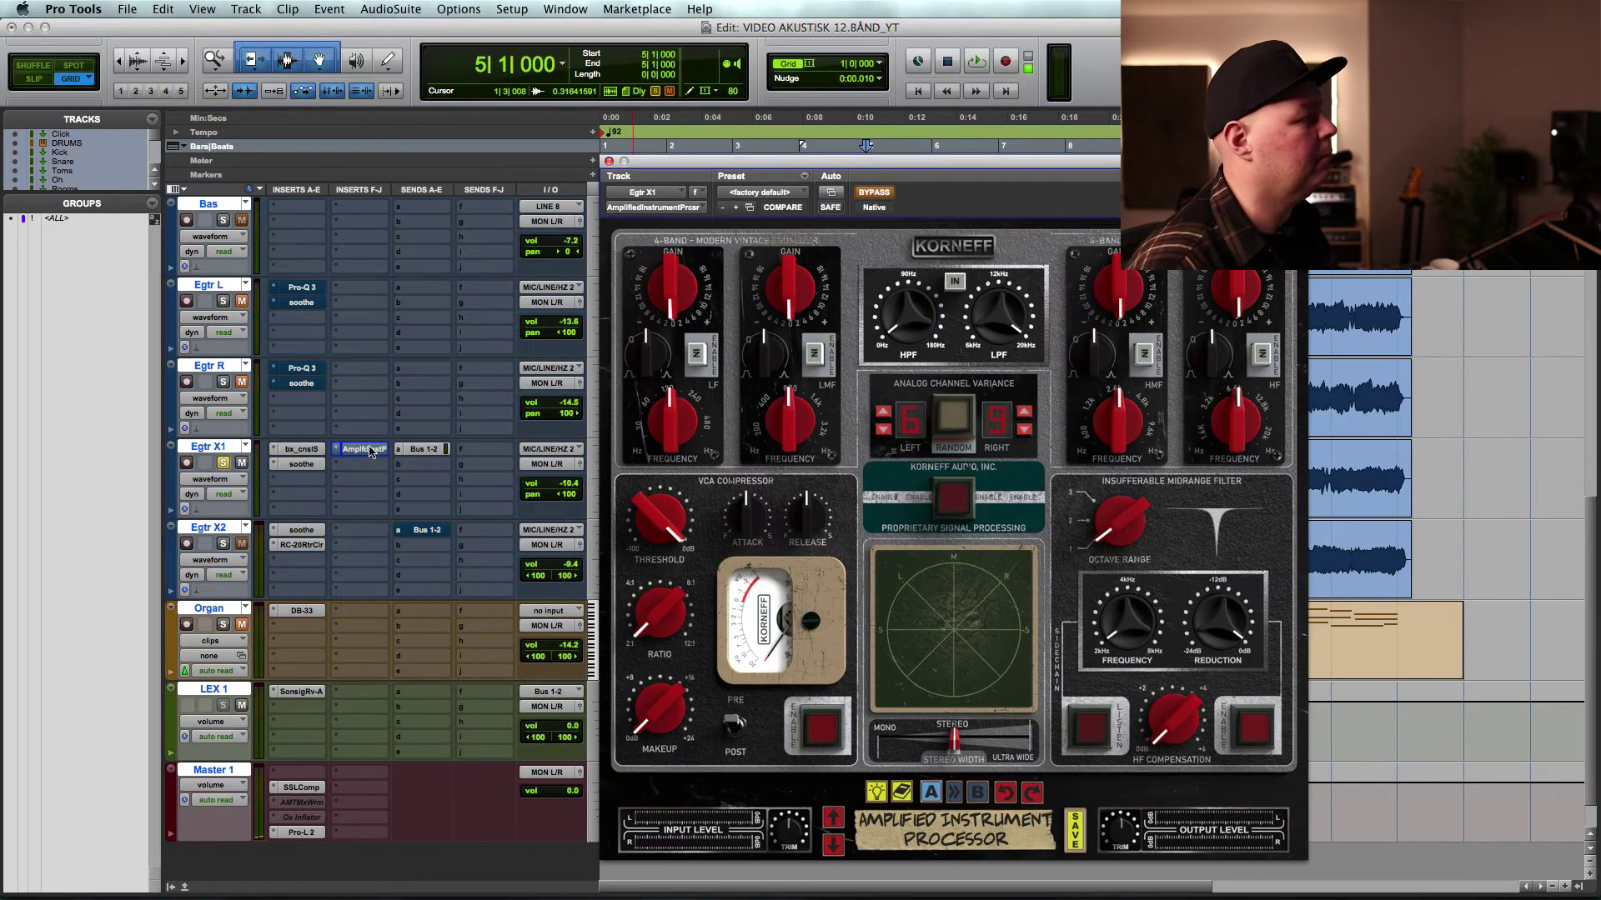
left_click_drag(813, 166, 661, 125)
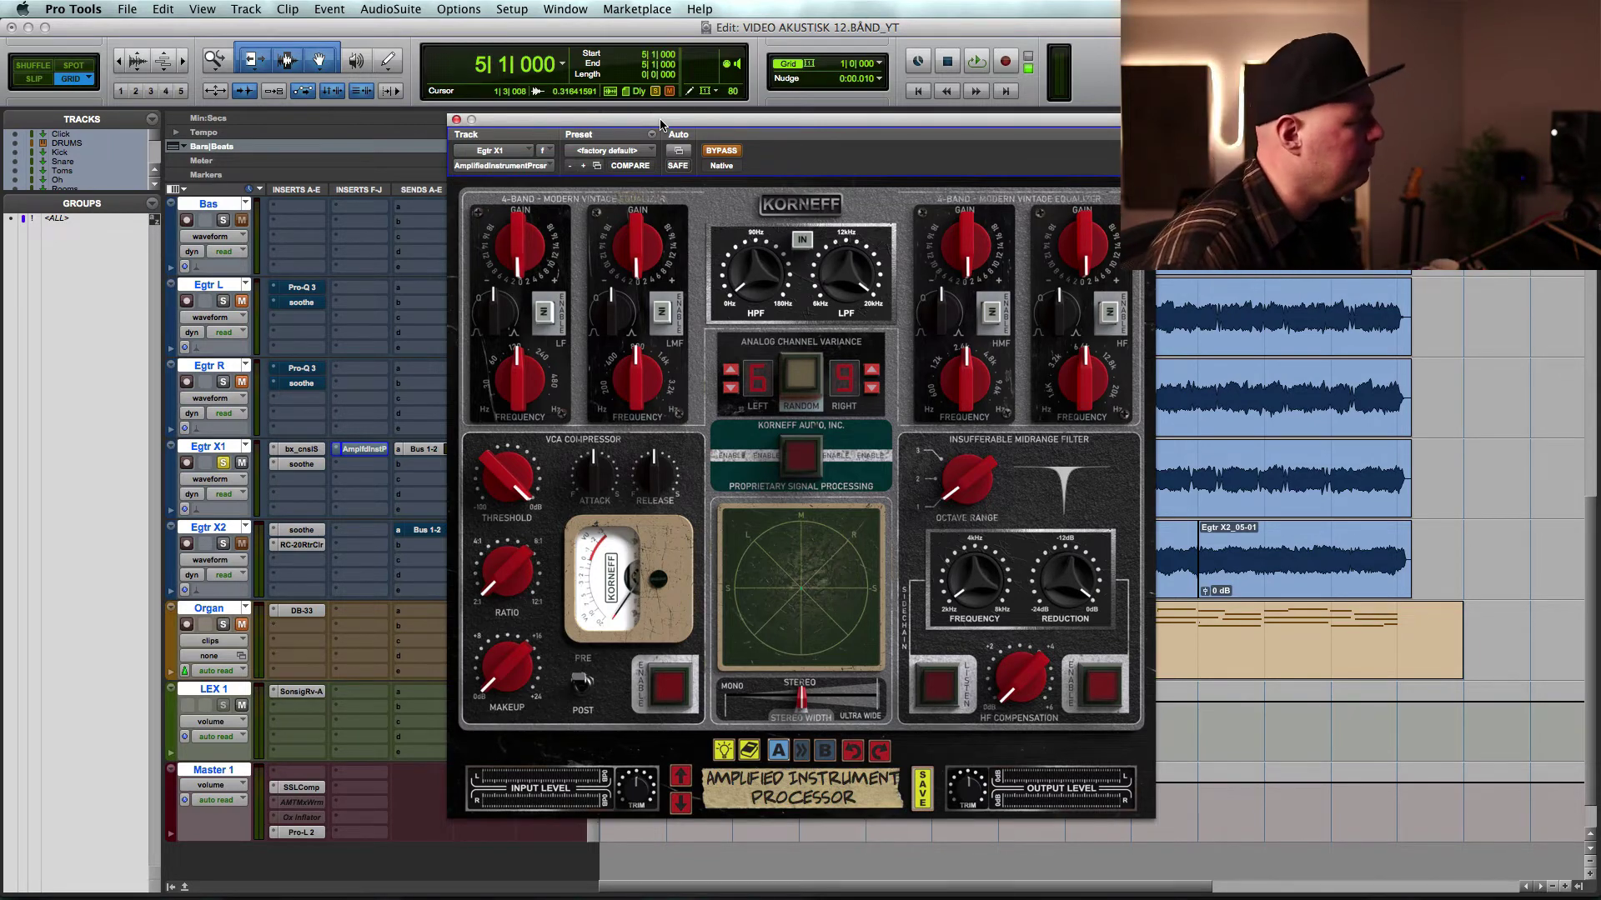
left_click_drag(829, 130, 853, 132)
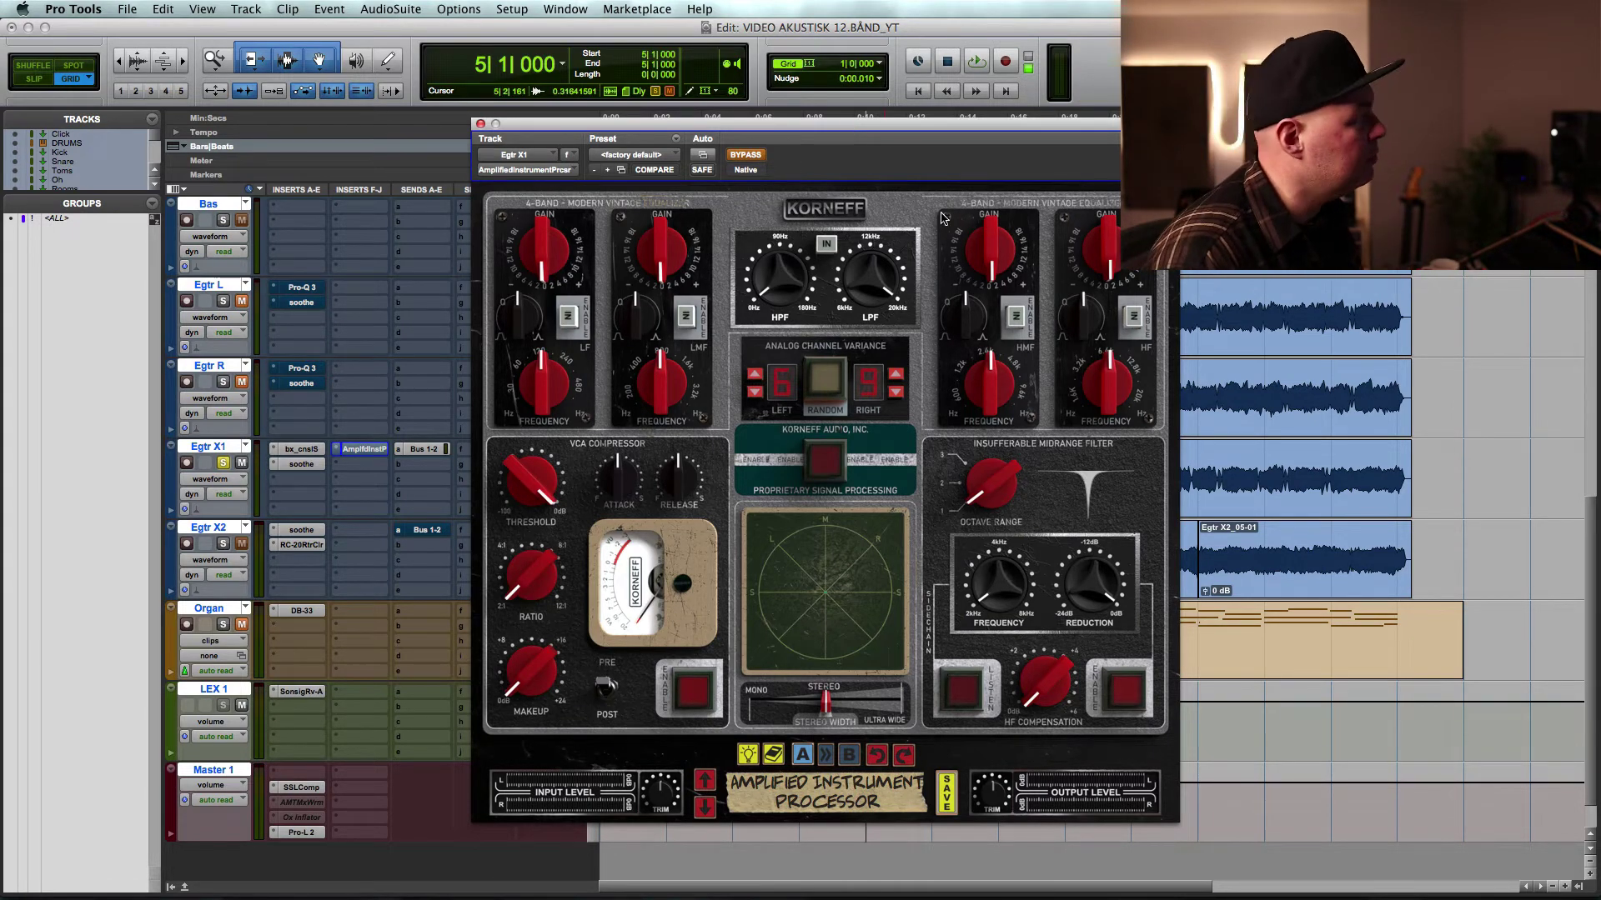
- Activate the Amplified Instrument Processor on Egtr X1 and bypass its bx_console and soothe inserts
left_click(746, 155)
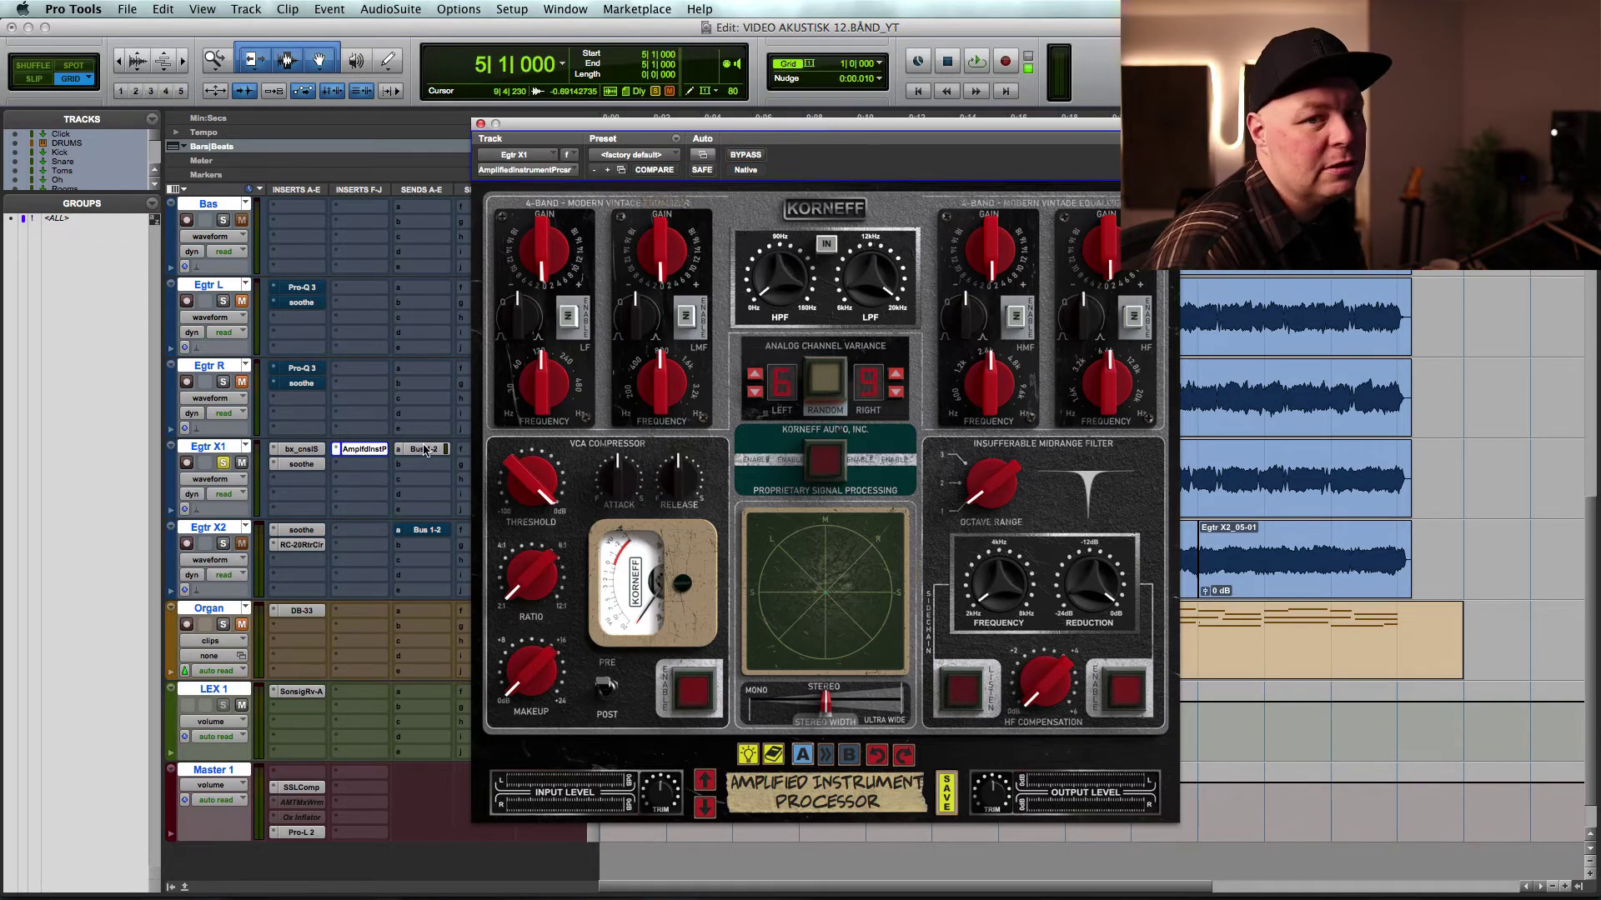
left_click(294, 454, "ctrl+super")
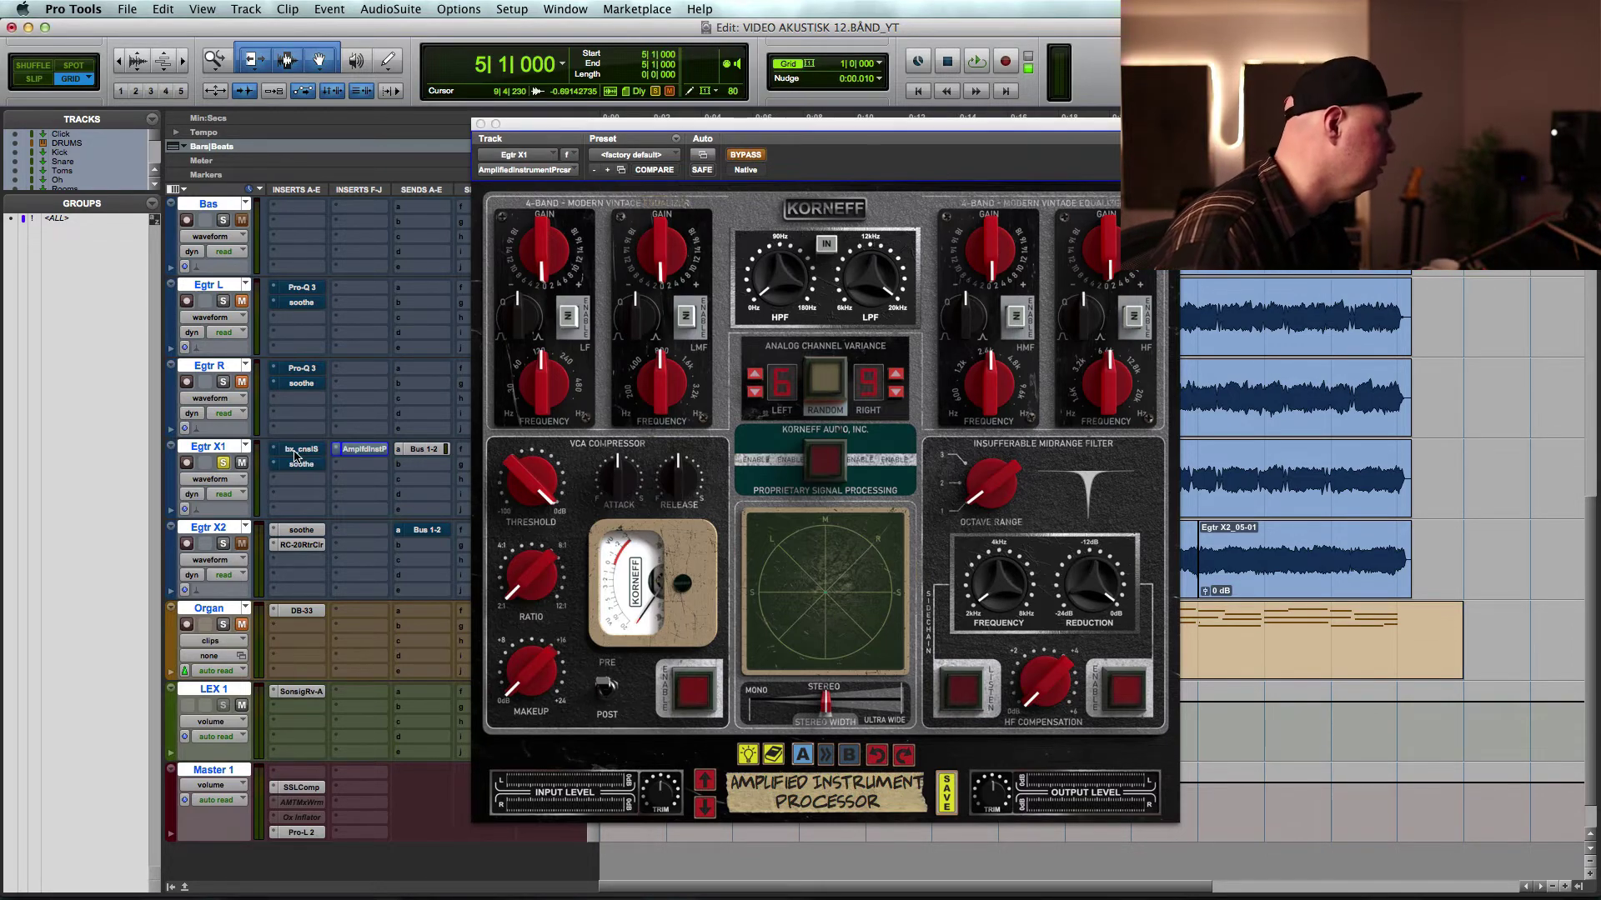
left_click(364, 452, "super")
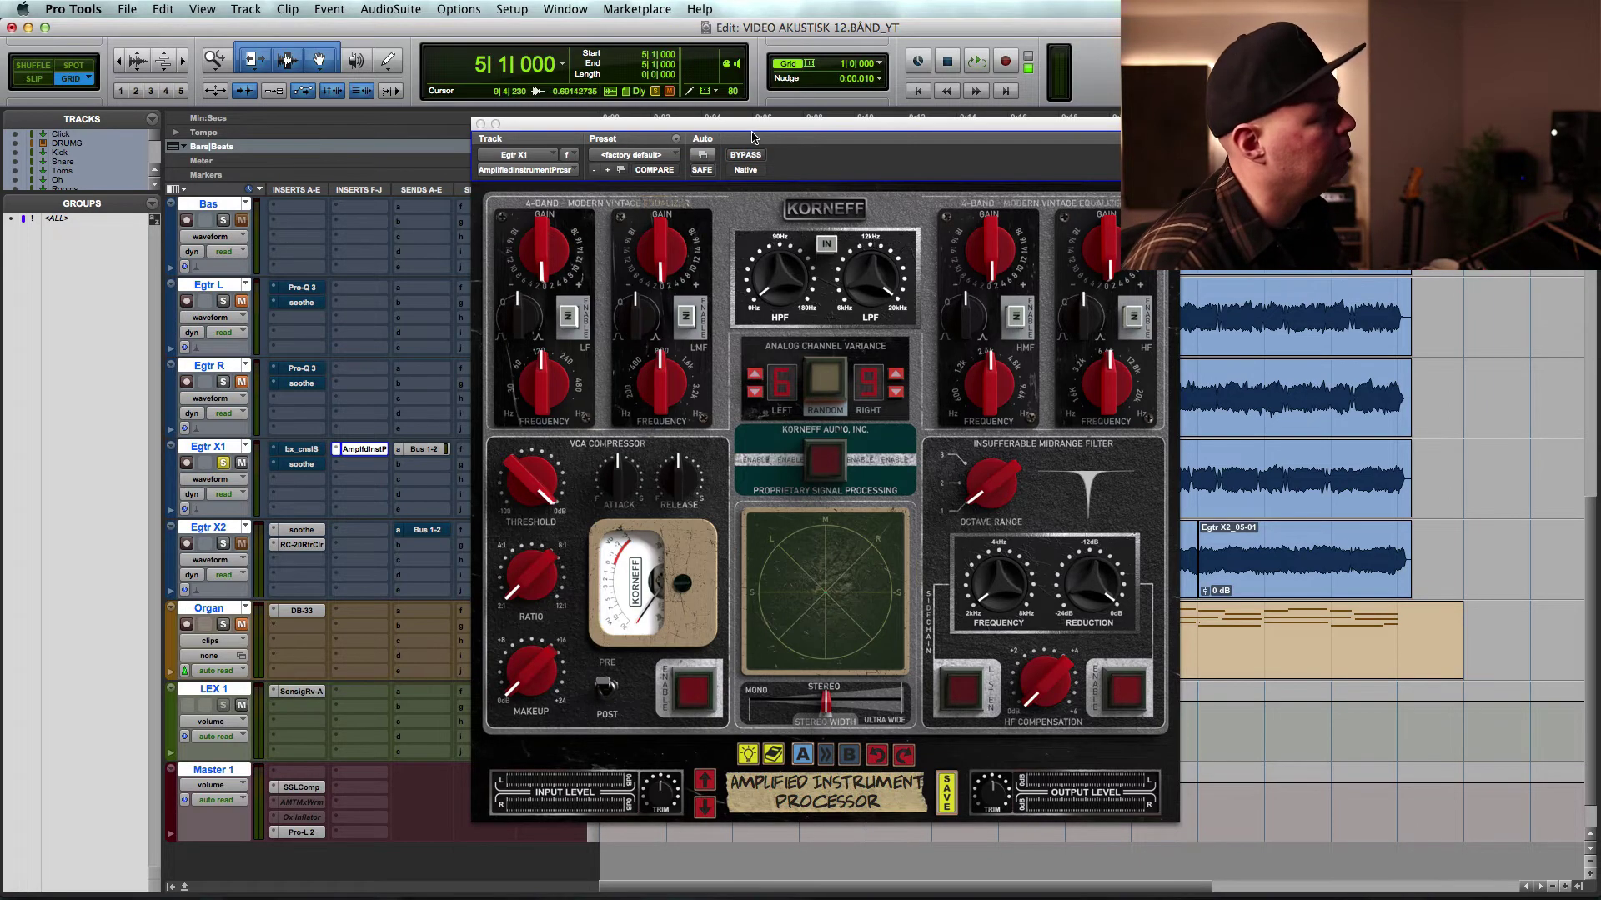
- Select the range from bar 5 to bar 9, play it and bring Egtr X1's pan close to centre
left_click_drag(752, 138, 567, 351)
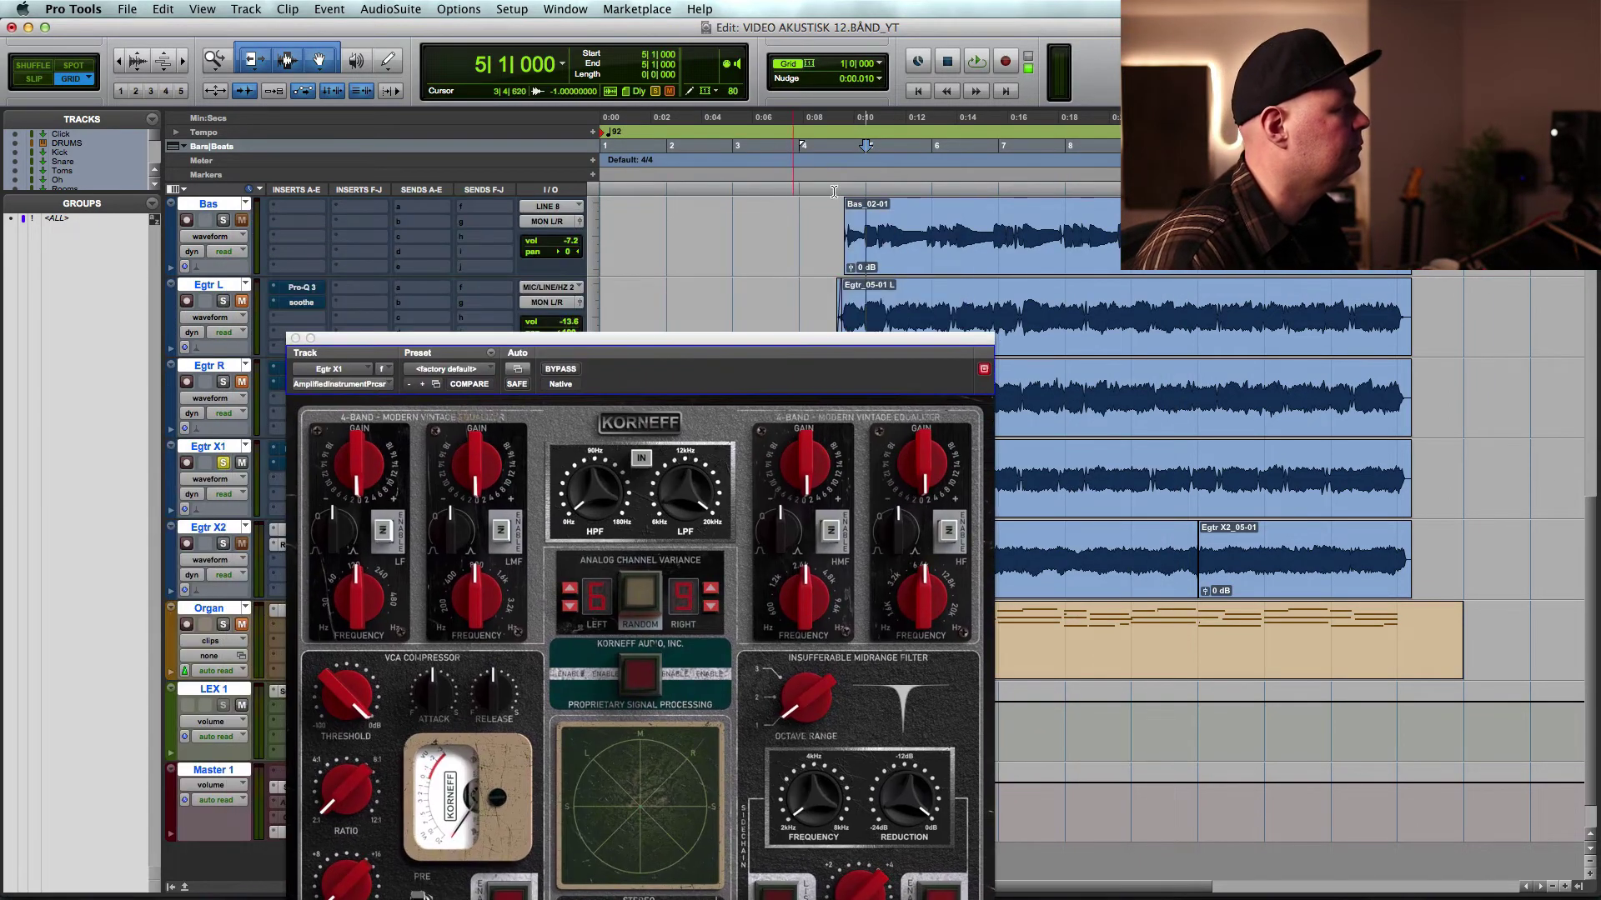
left_click_drag(873, 187, 1127, 190)
key("space")
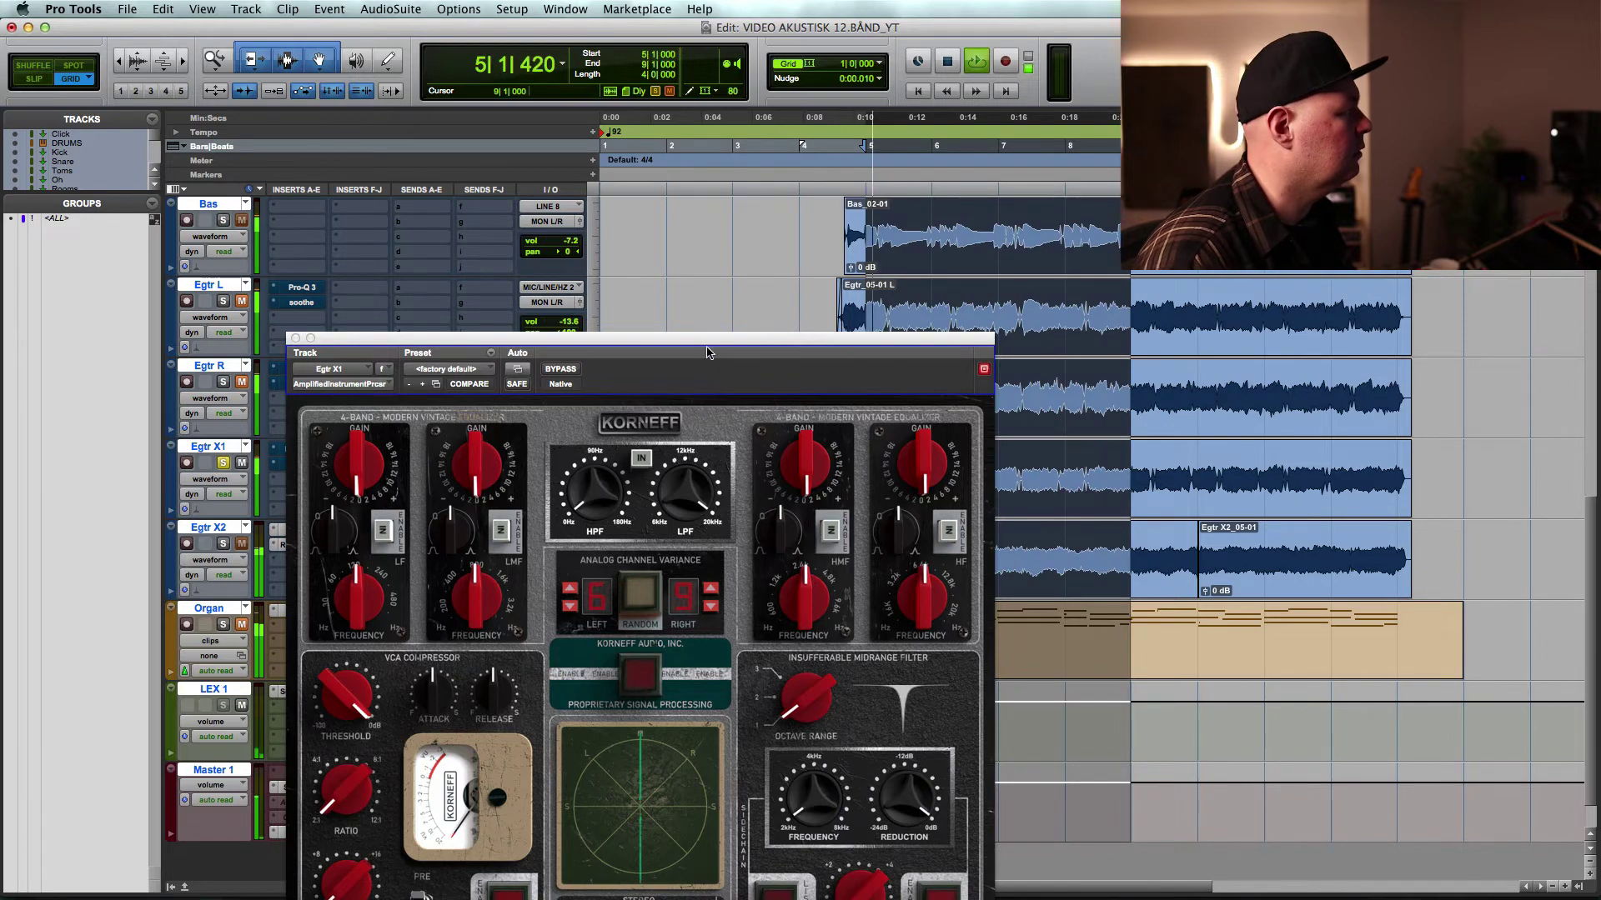
left_click_drag(738, 338, 1117, 188)
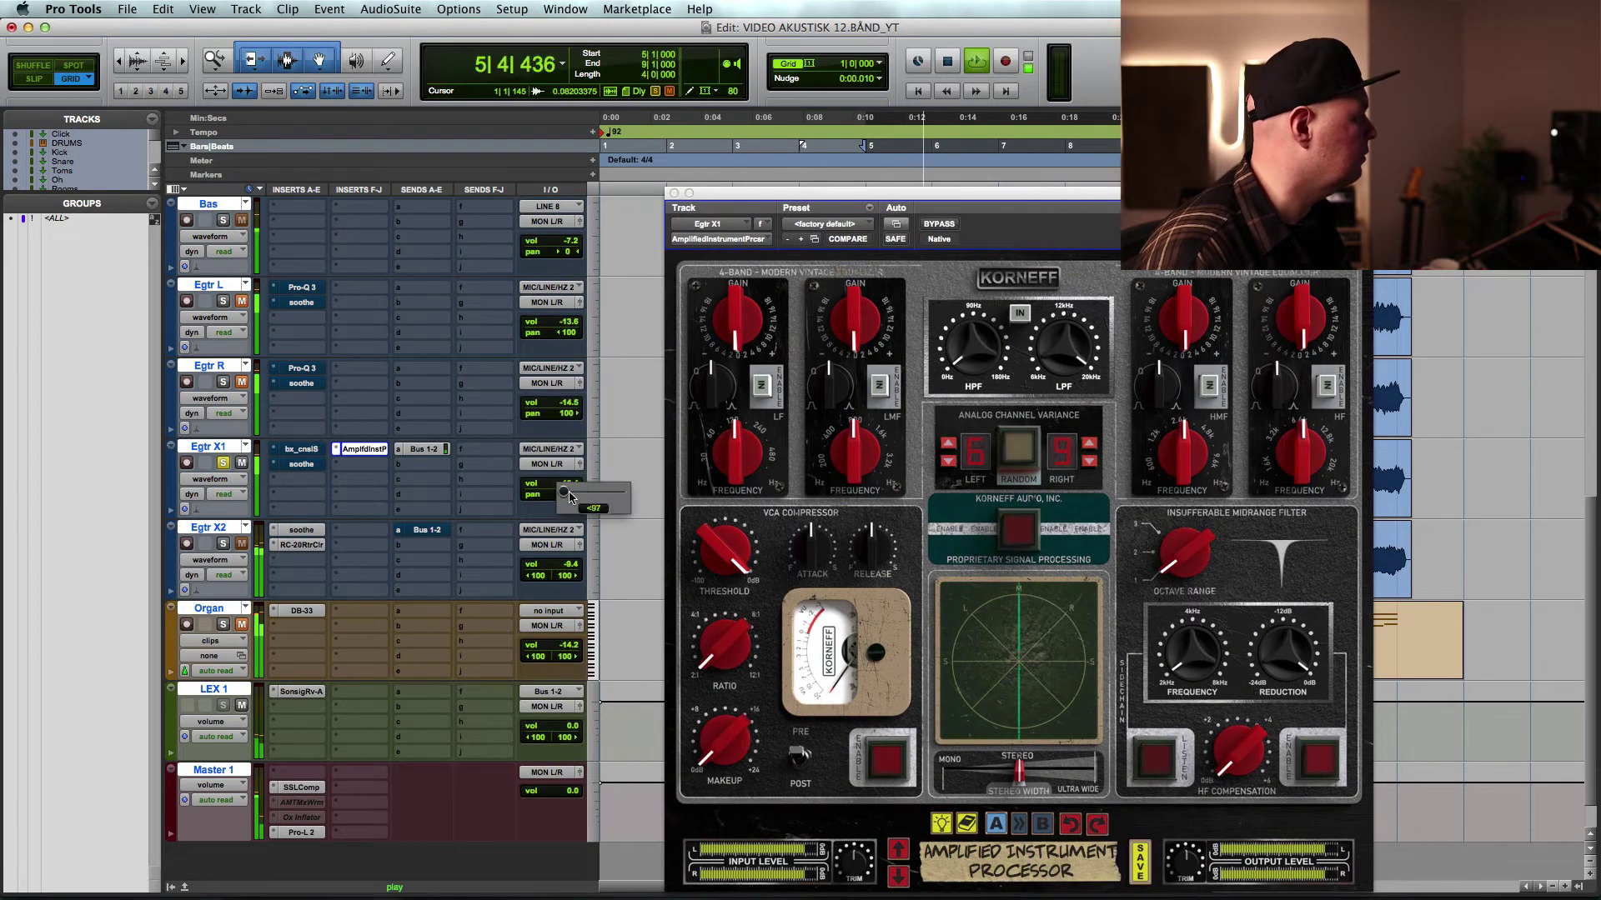
key("space")
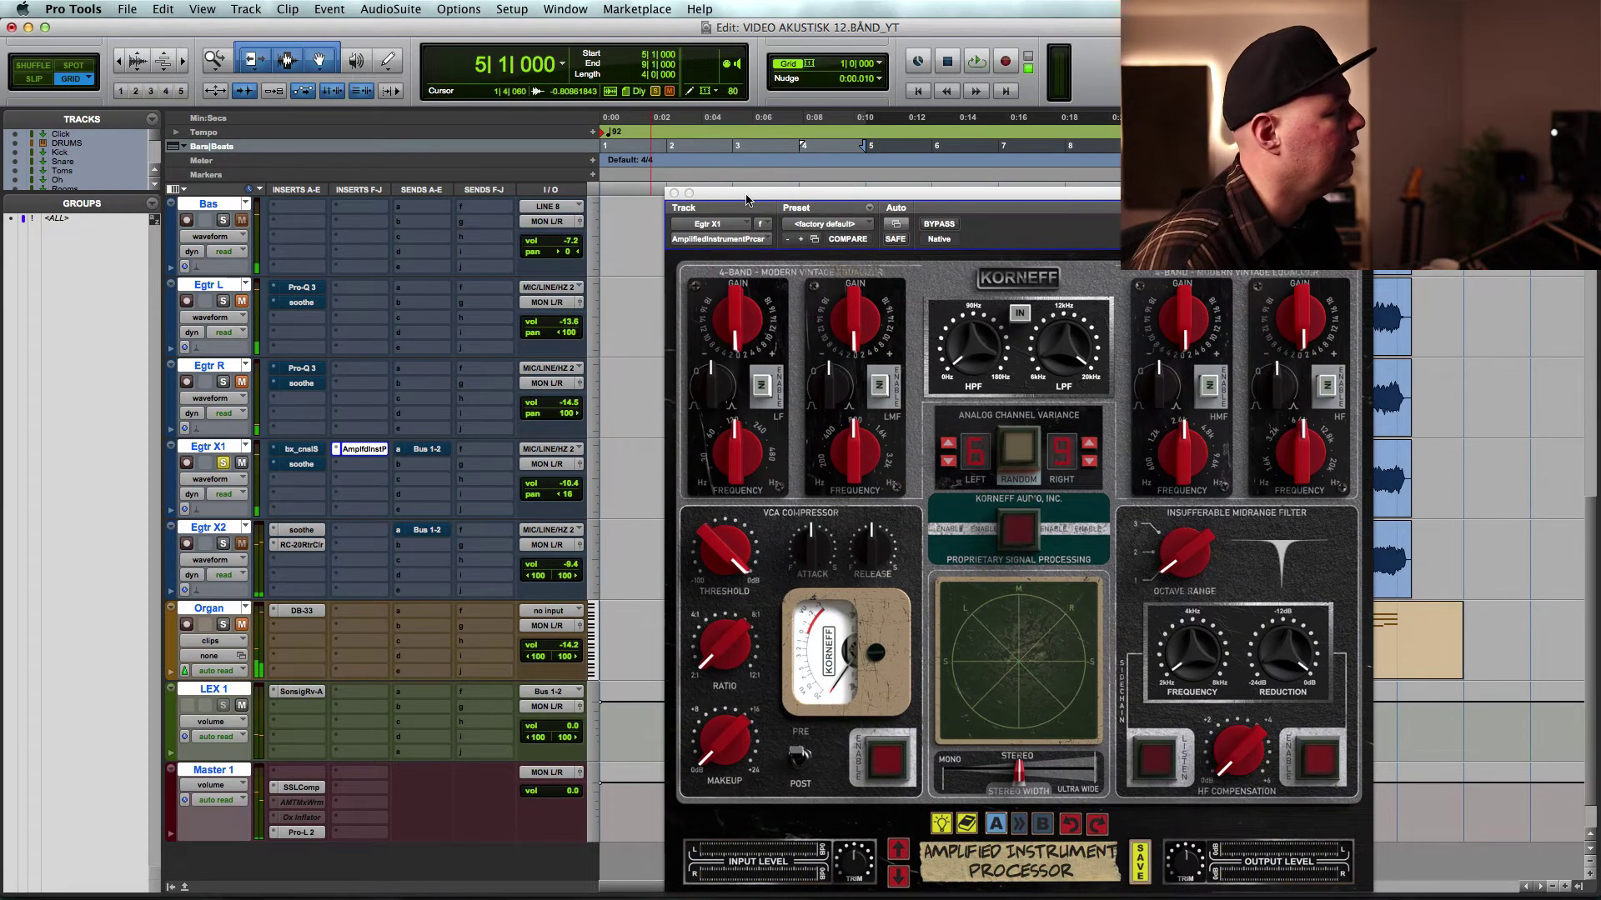
- Audition Egtr X1 from bar 5 and reposition the Amplified Instrument Processor window beside the track controls
left_click_drag(741, 196, 673, 161)
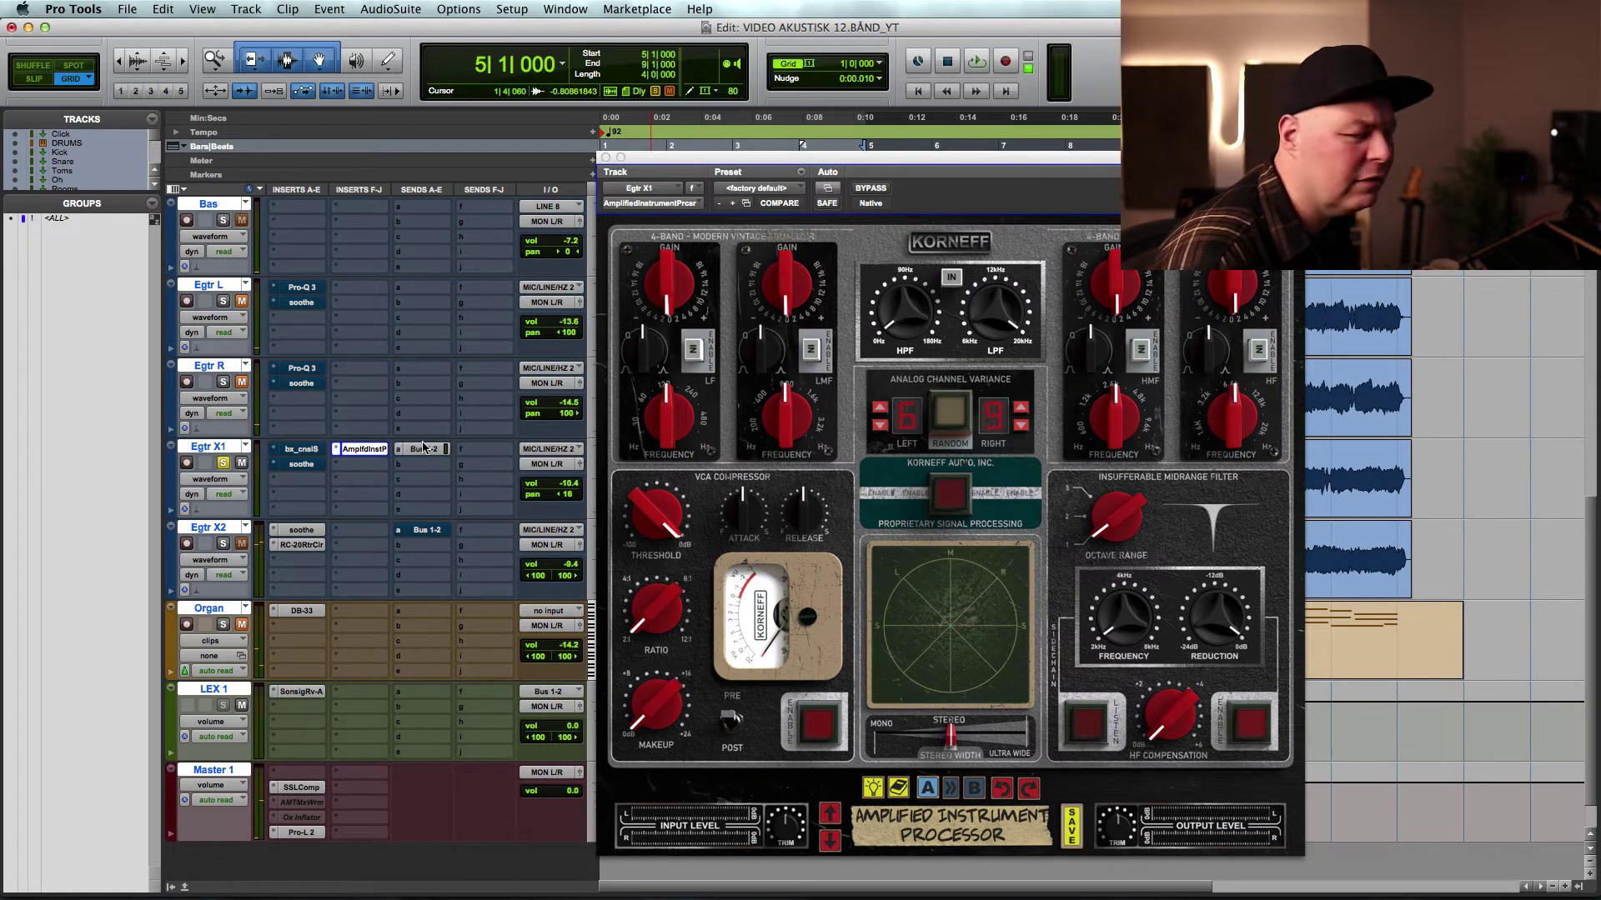
key("space")
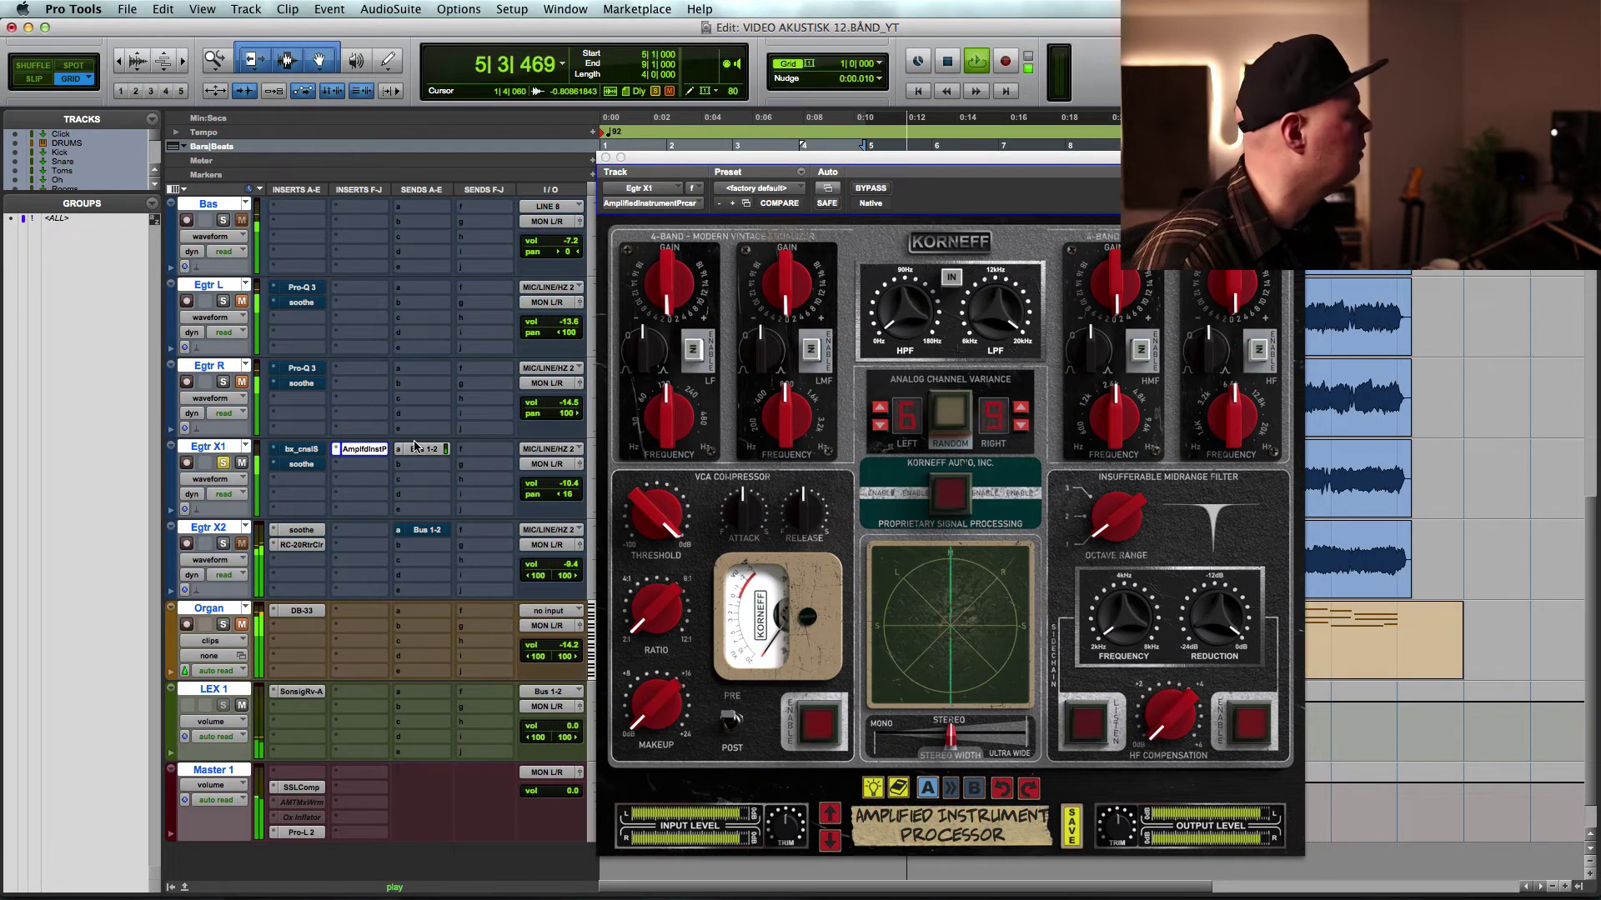
key("space")
left_click_drag(679, 164, 653, 160)
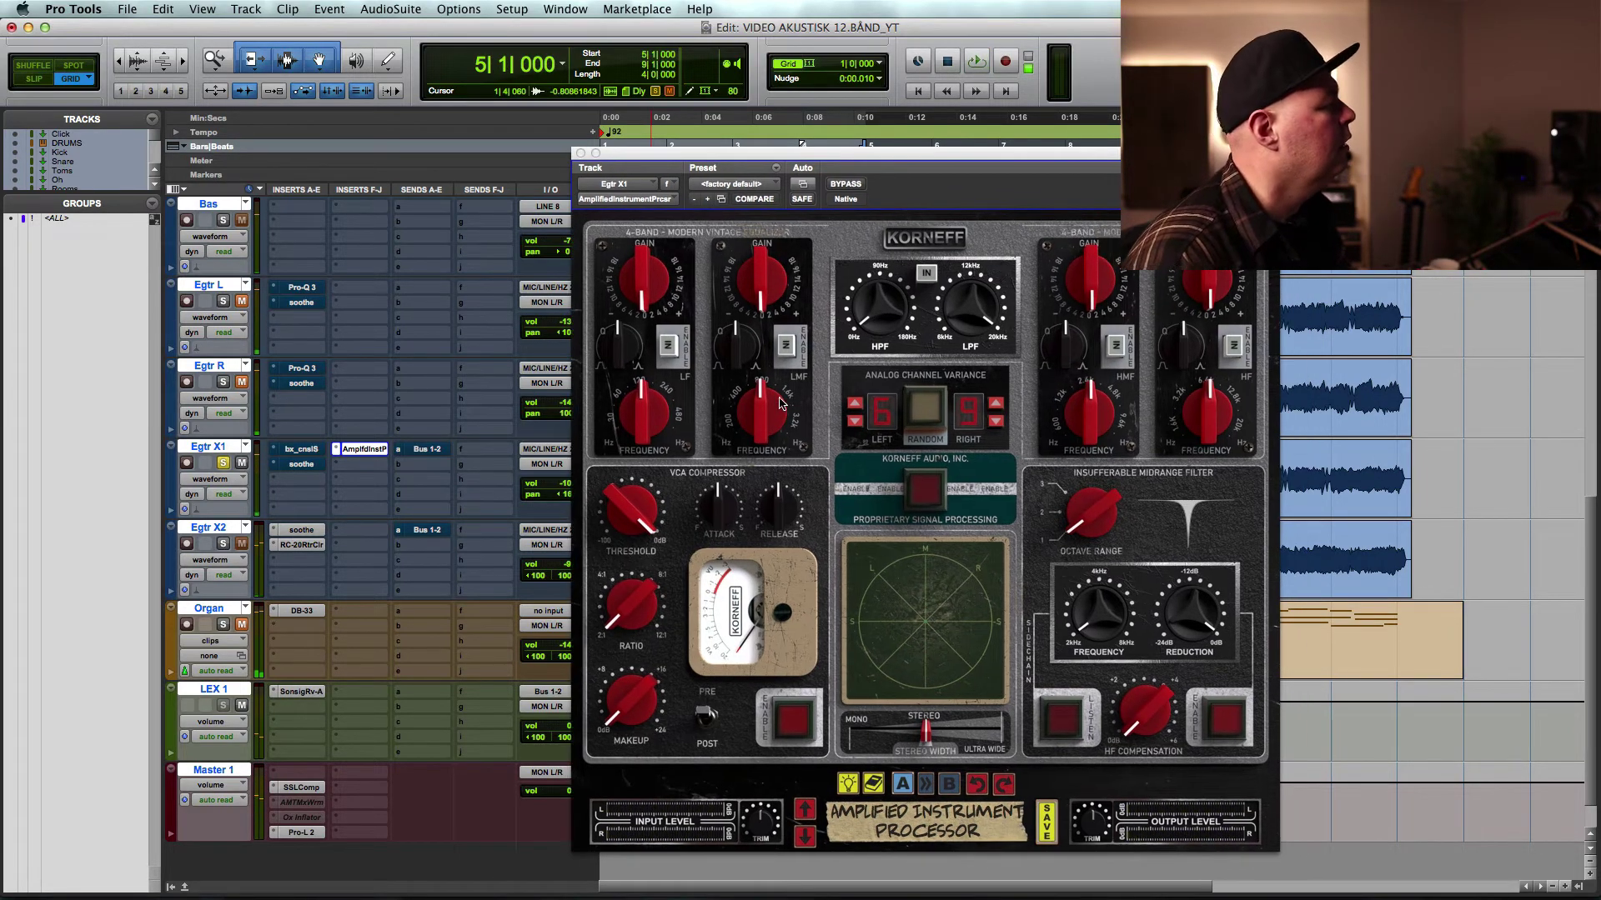
- Start playback and enable the LF, LMF, HMF and HF bands of the Amplified Instrument Processor's equalizer
key("space")
left_click(785, 345)
left_click(667, 345)
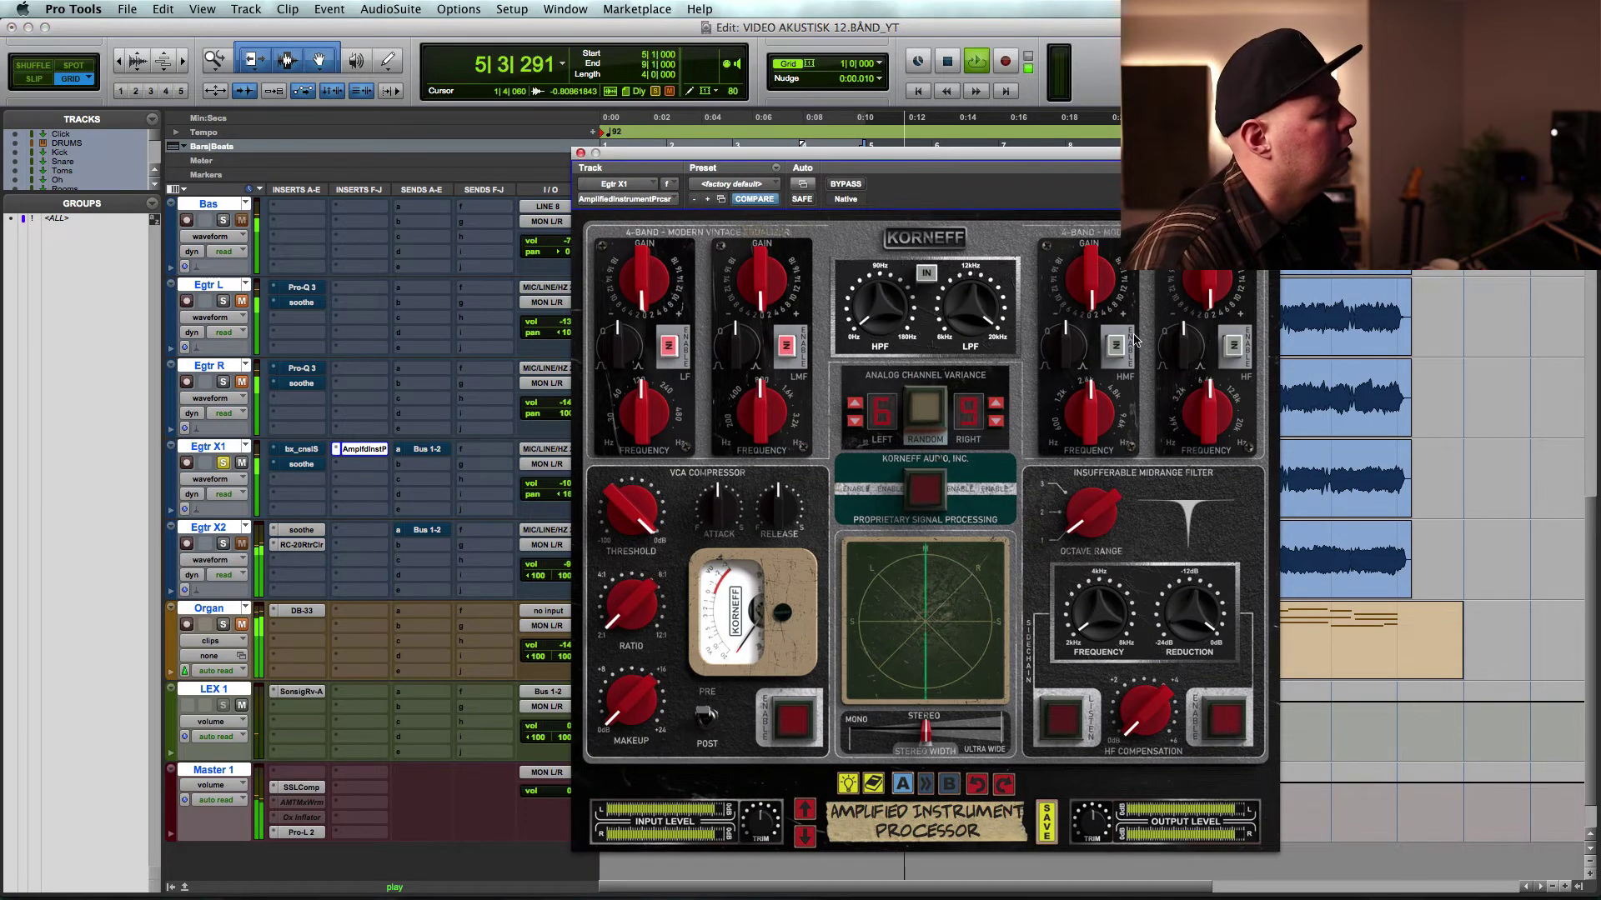
left_click(1115, 345)
left_click(1233, 345)
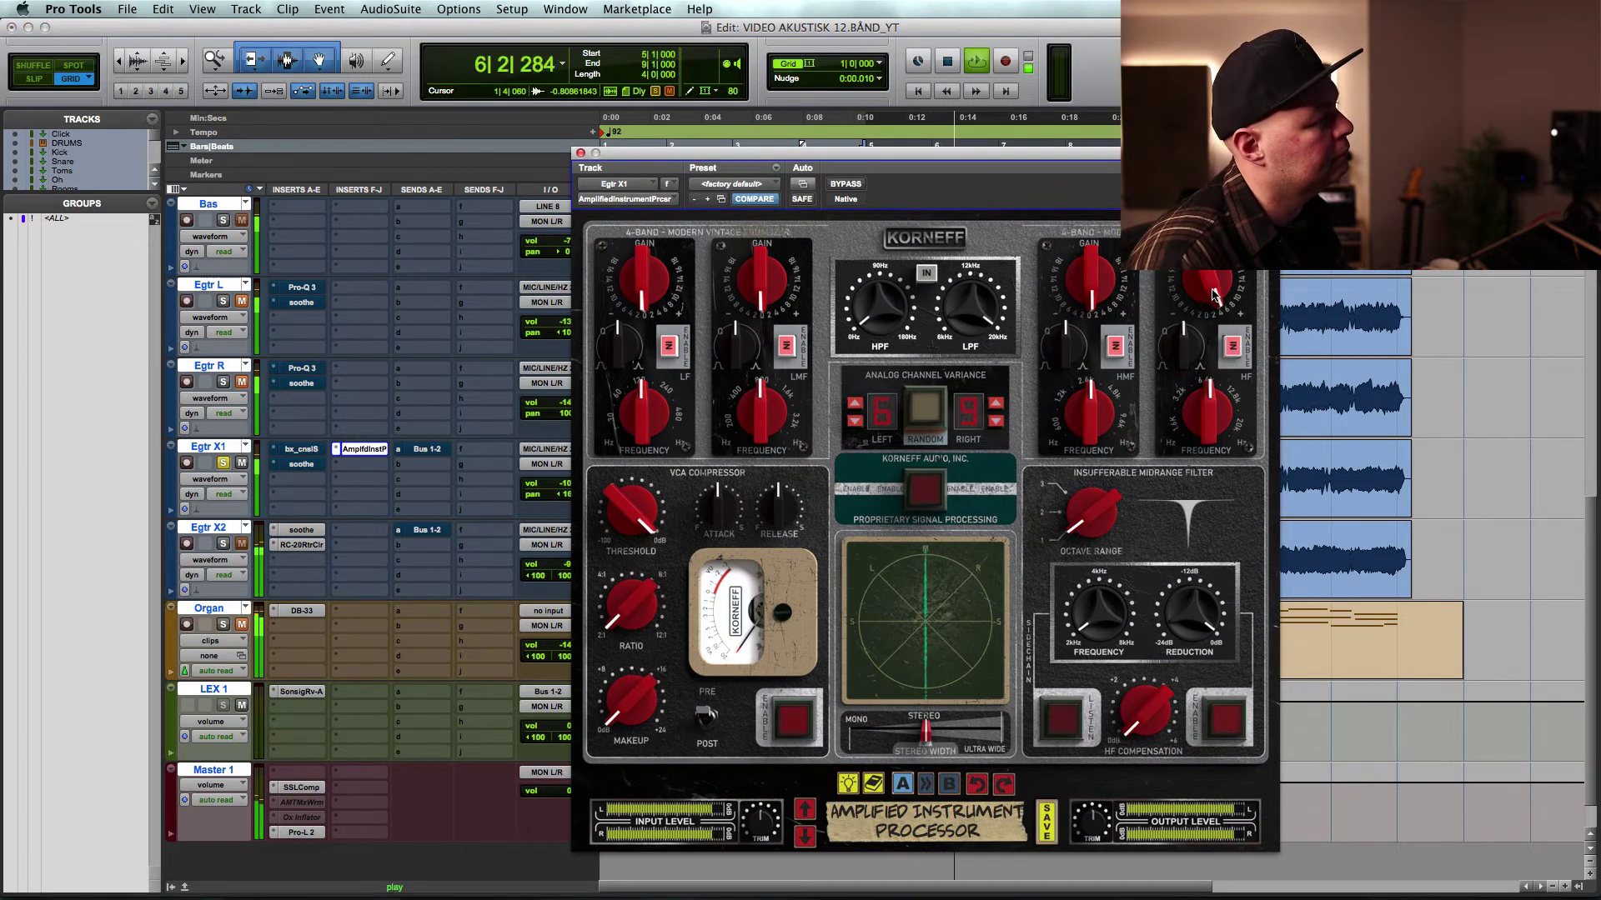
- Shape the HF and HMF bands by adjusting their gain and frequency and the HMF band's Q during playback
left_click_drag(1220, 439, 1209, 463)
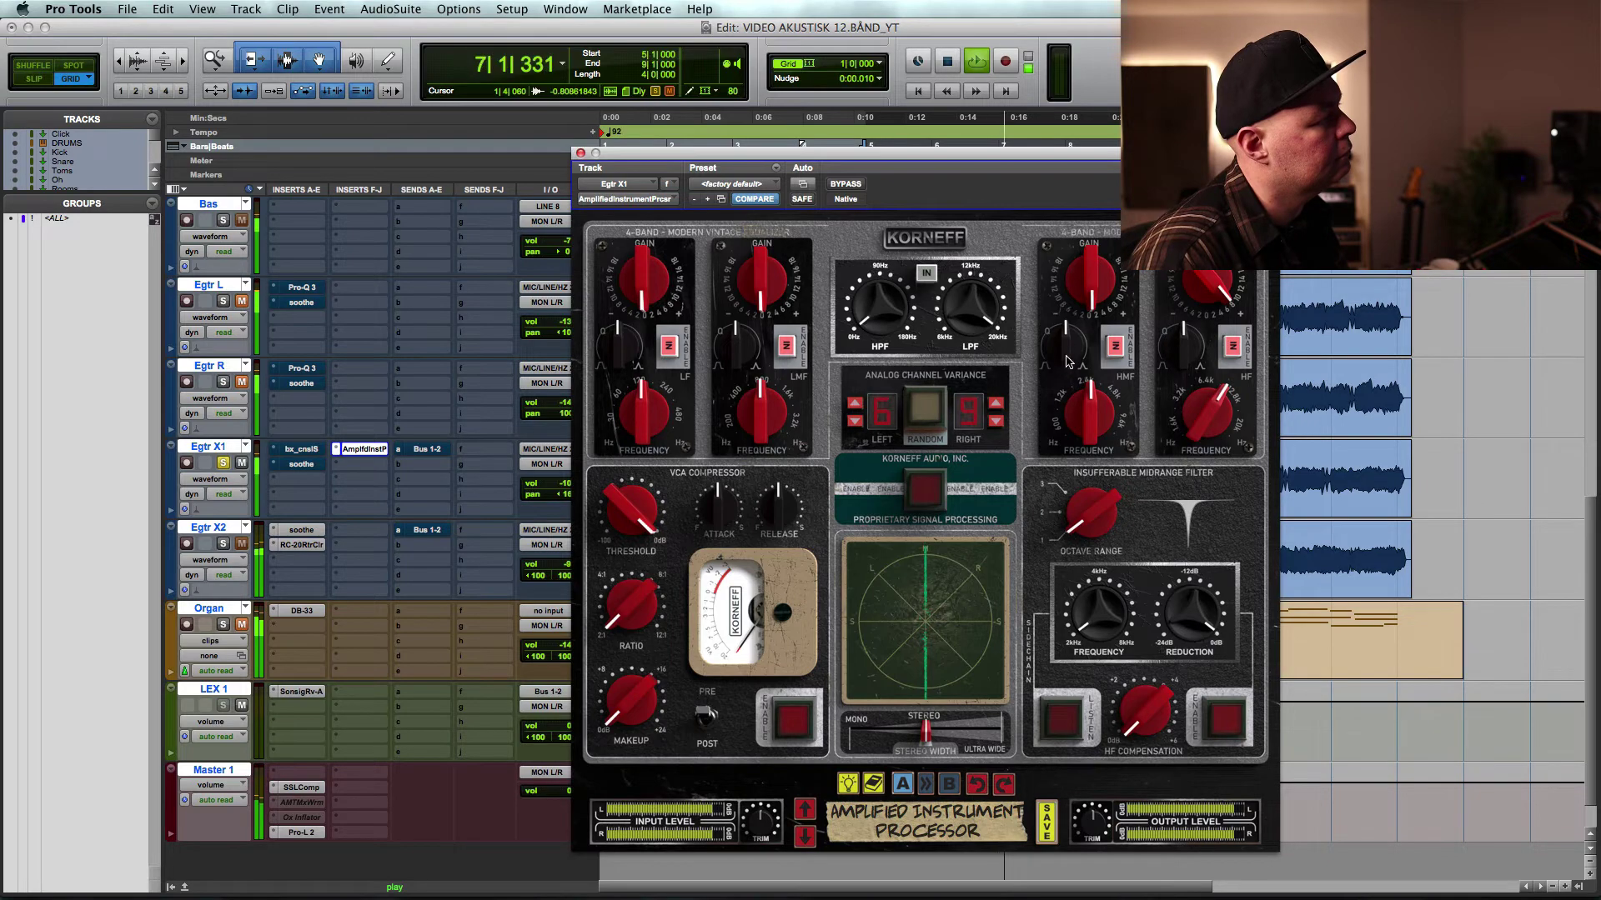
left_click_drag(1072, 350, 1089, 254)
left_click_drag(1091, 401, 1090, 435)
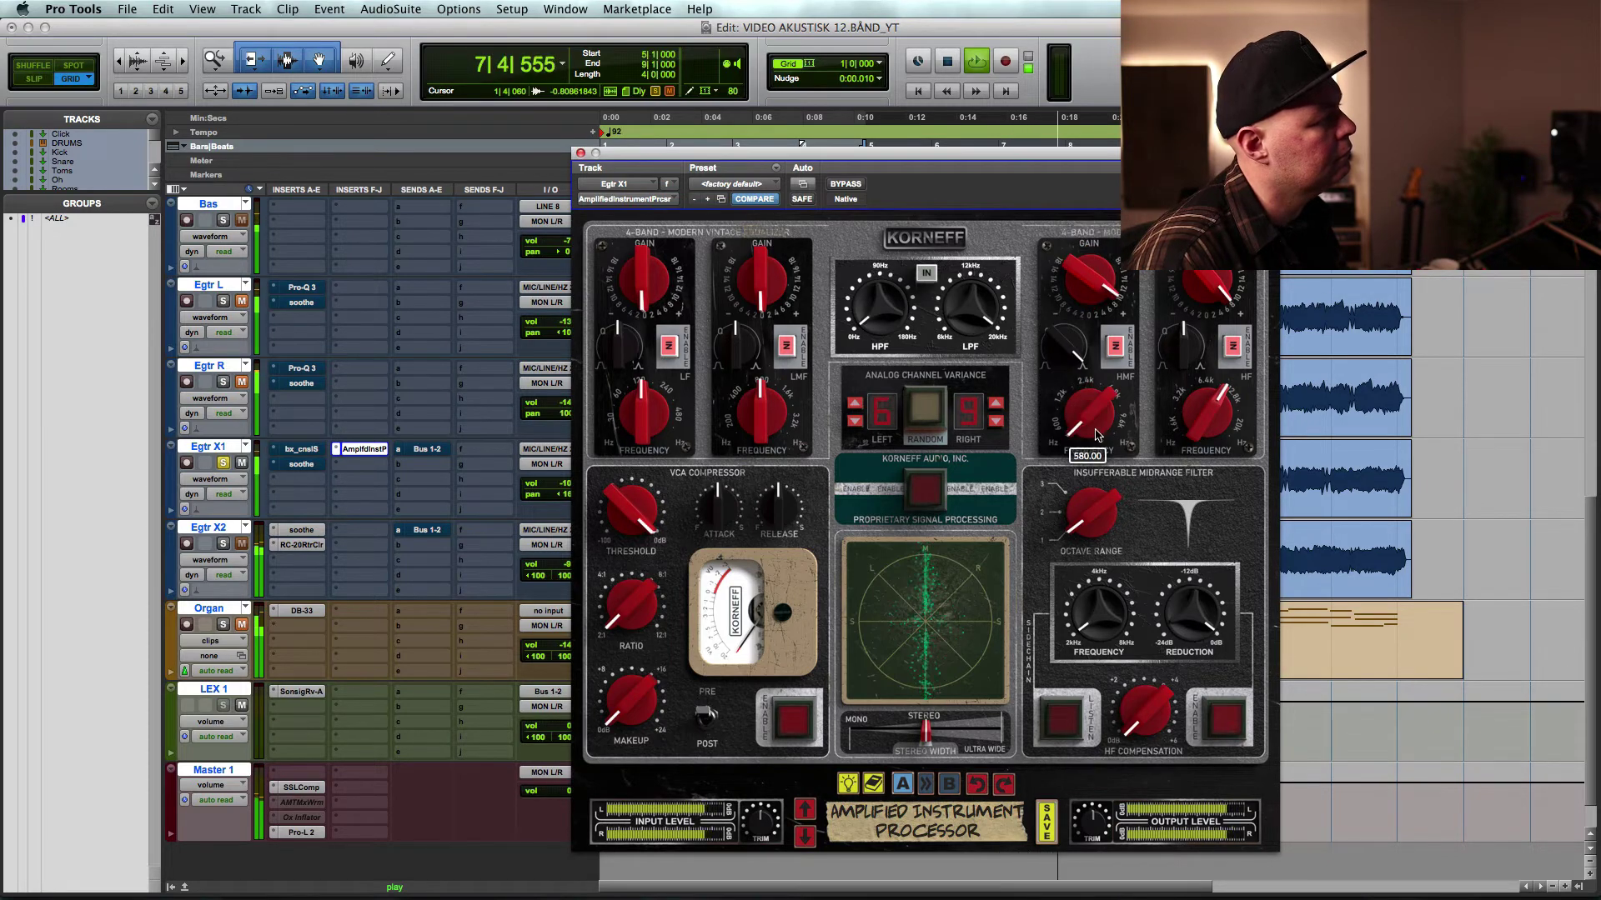
left_click_drag(1095, 371, 736, 336)
- Switch in the filter section, raise the high-pass cutoff, lower the low-pass cutoff to 6.3 kHz and play from bar 5
left_click_drag(868, 325, 922, 102)
left_click(927, 275)
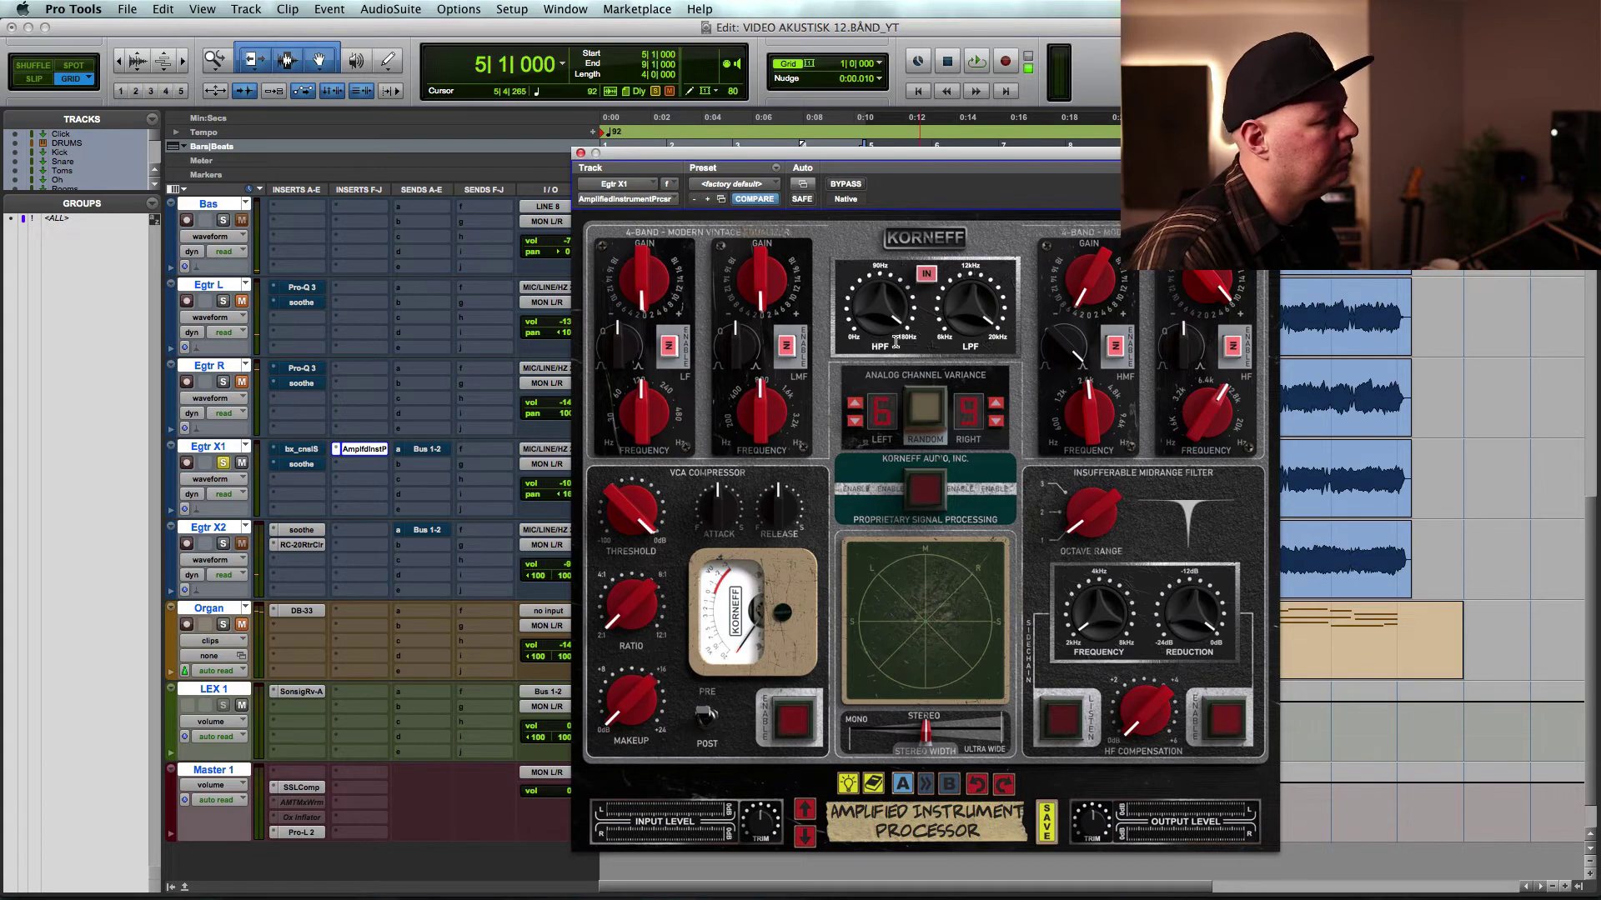
left_click_drag(885, 325, 982, 151)
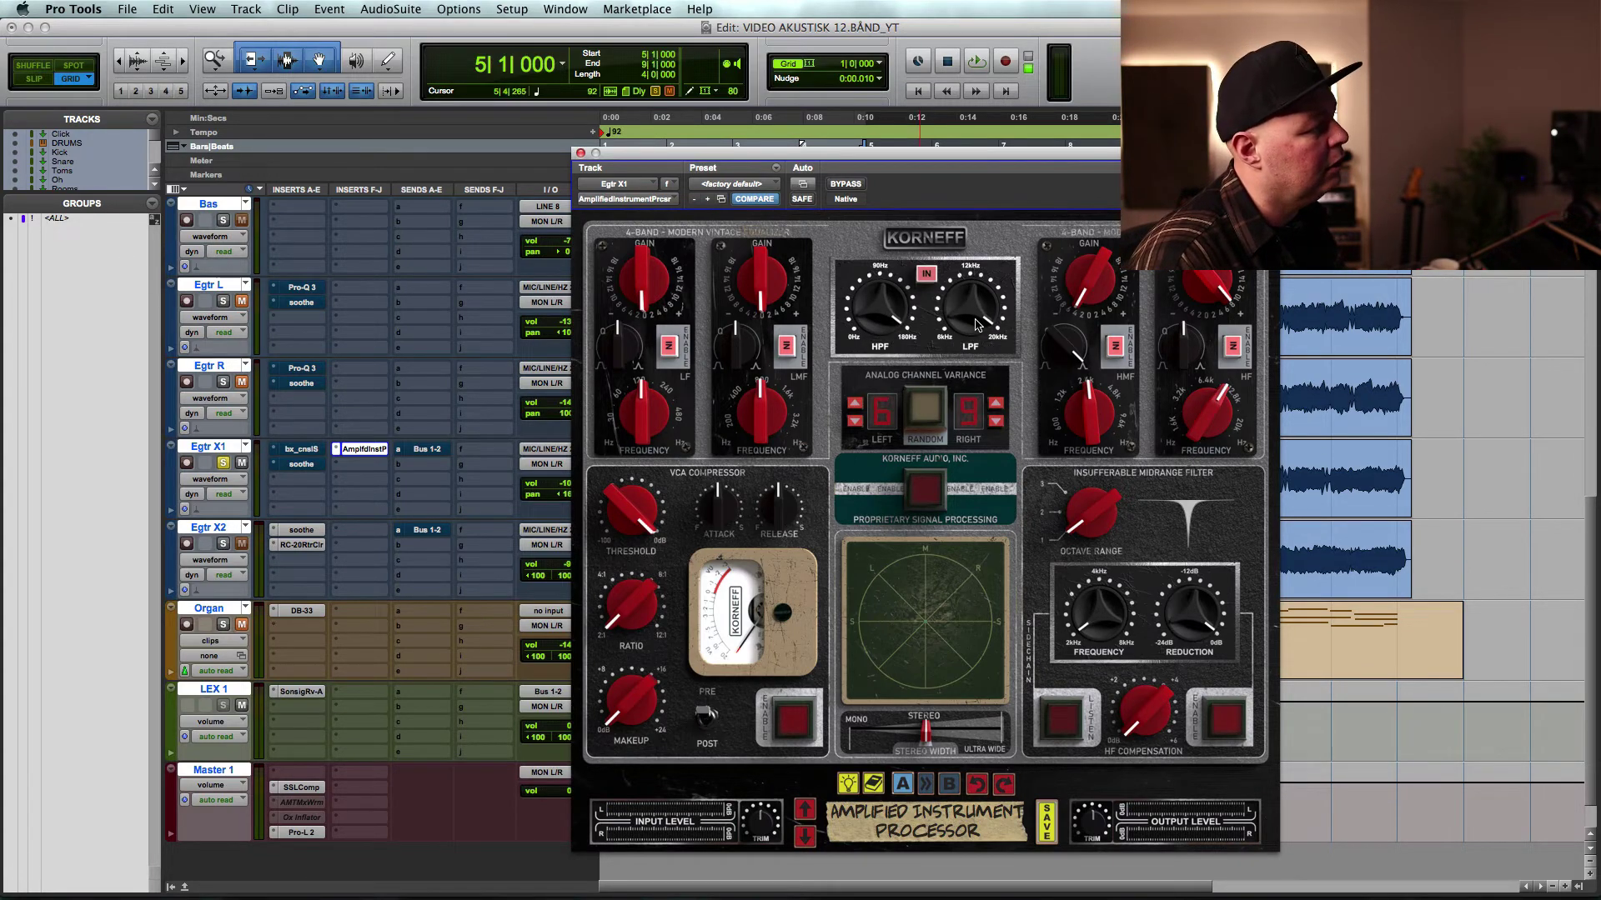
left_click_drag(971, 317, 971, 321)
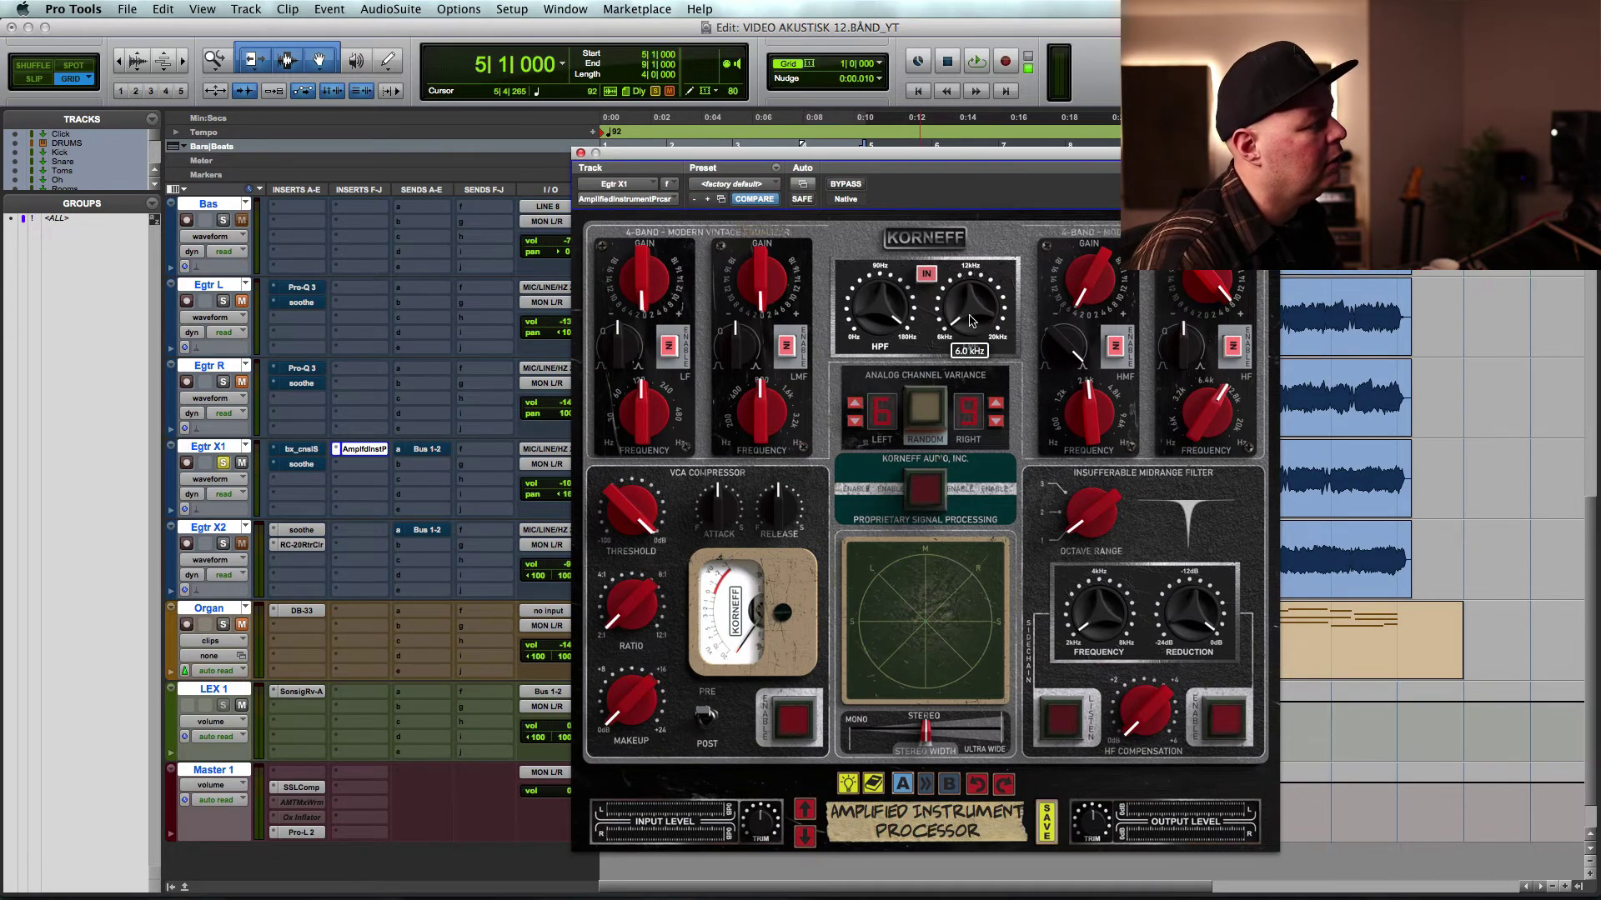
key("space")
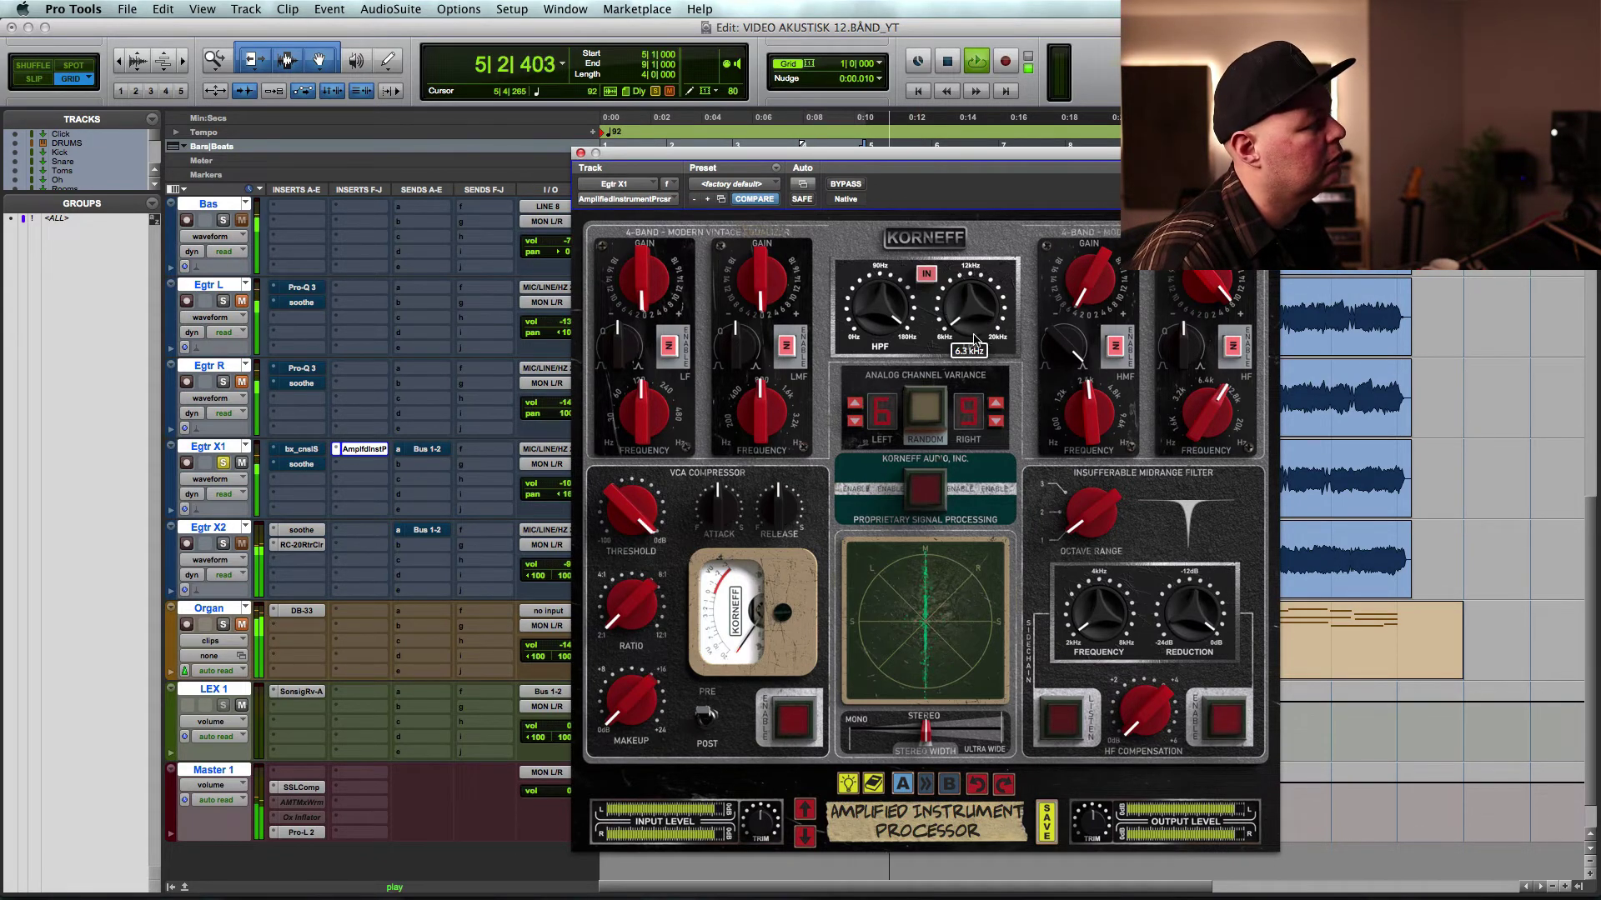
- Compare Egtr X1 with the processor's filter section switched out and in, fine-tune the low-pass cutoff, and leave the filters on
left_click(927, 274)
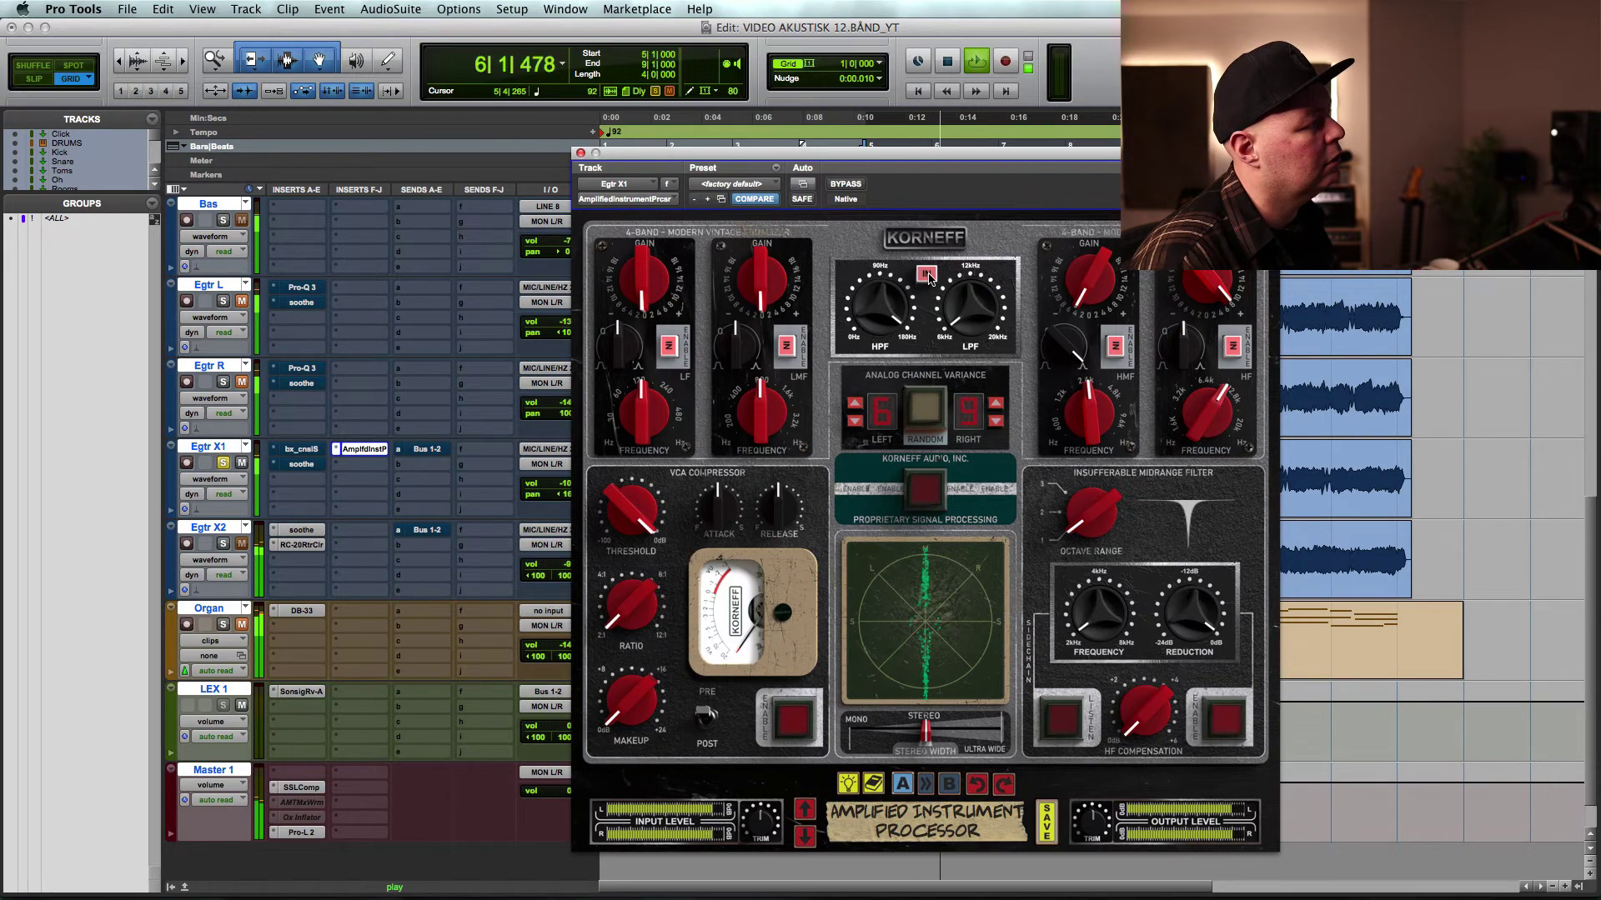
key("space")
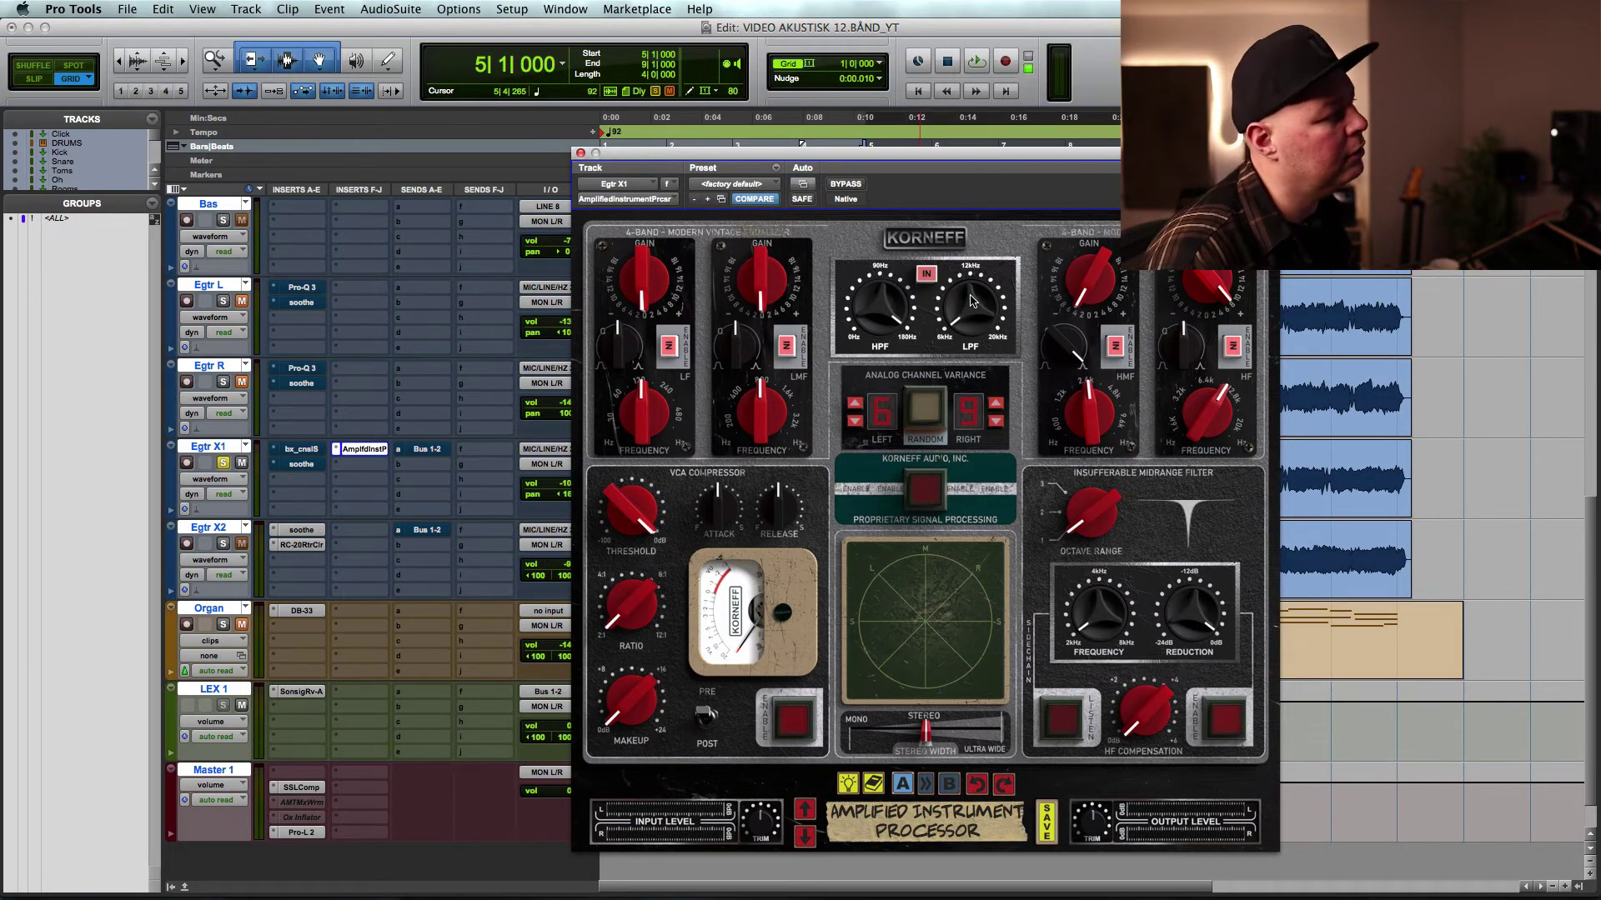
key("space")
key("space")
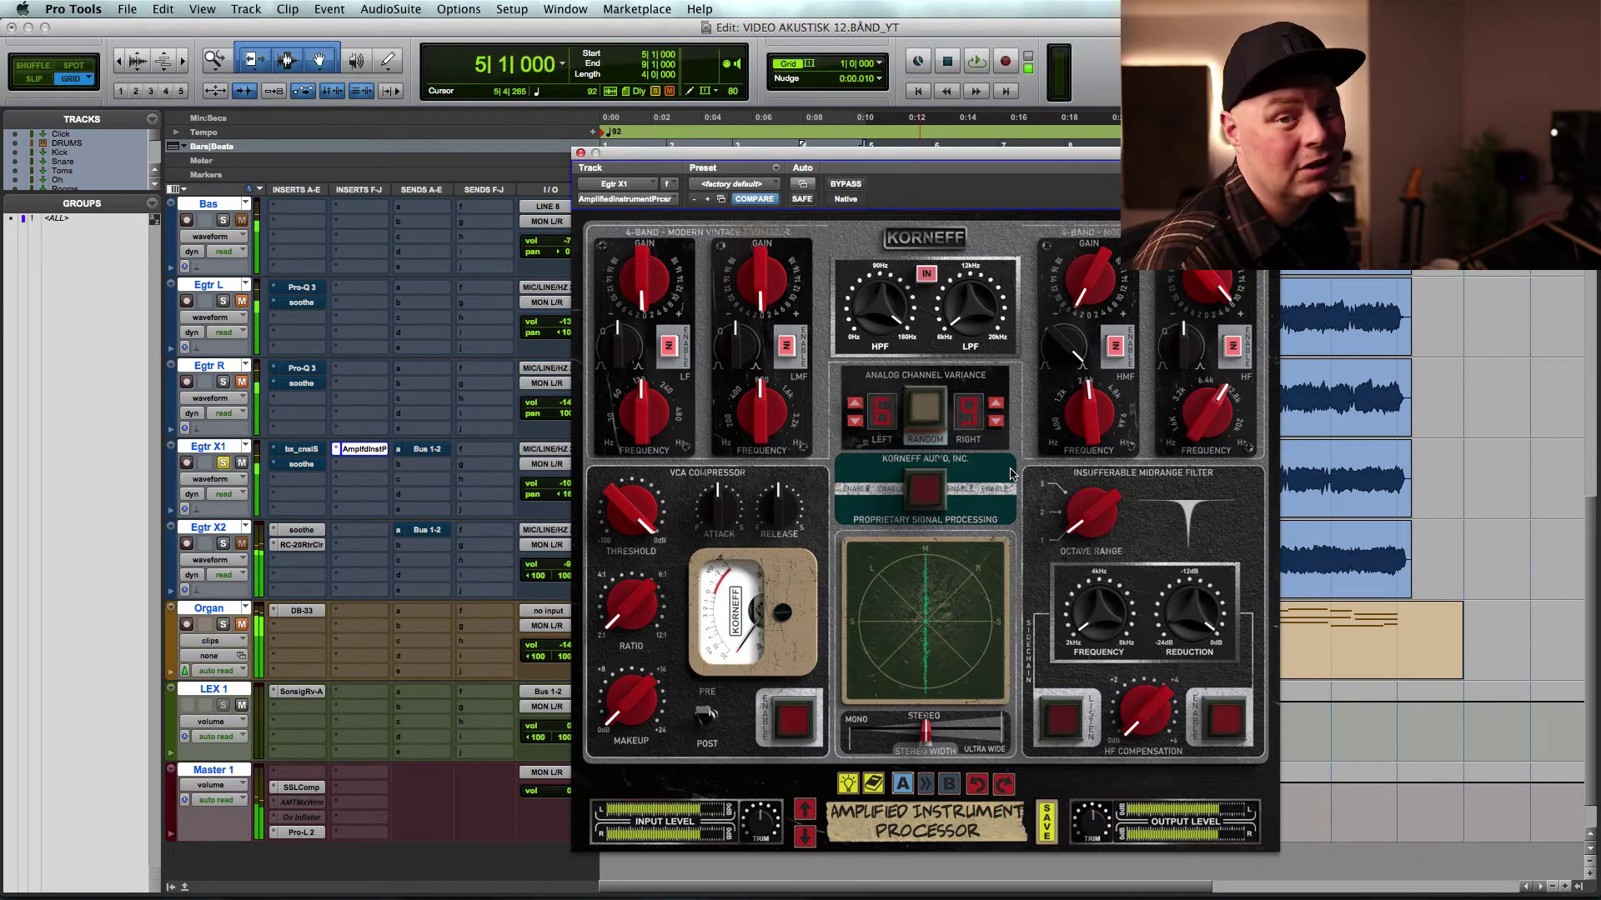
key("space")
mouse_move(970, 326)
left_mouse_down()
mouse_move(970, 307)
mouse_move(971, 322)
left_mouse_up()
left_click(928, 275)
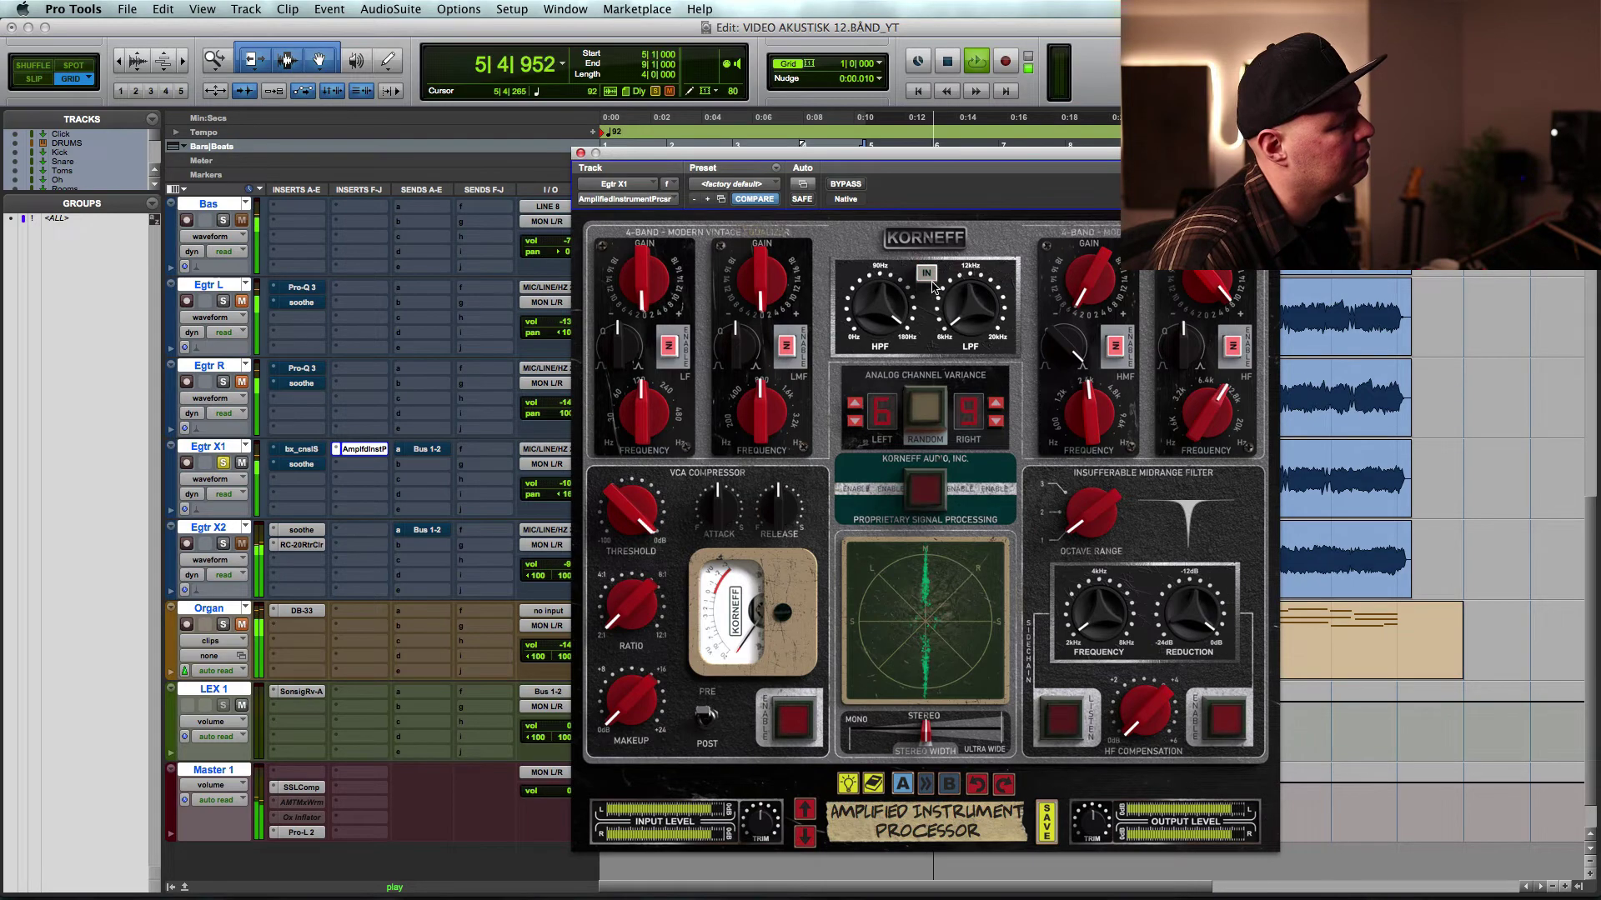
left_click(928, 275)
key("space")
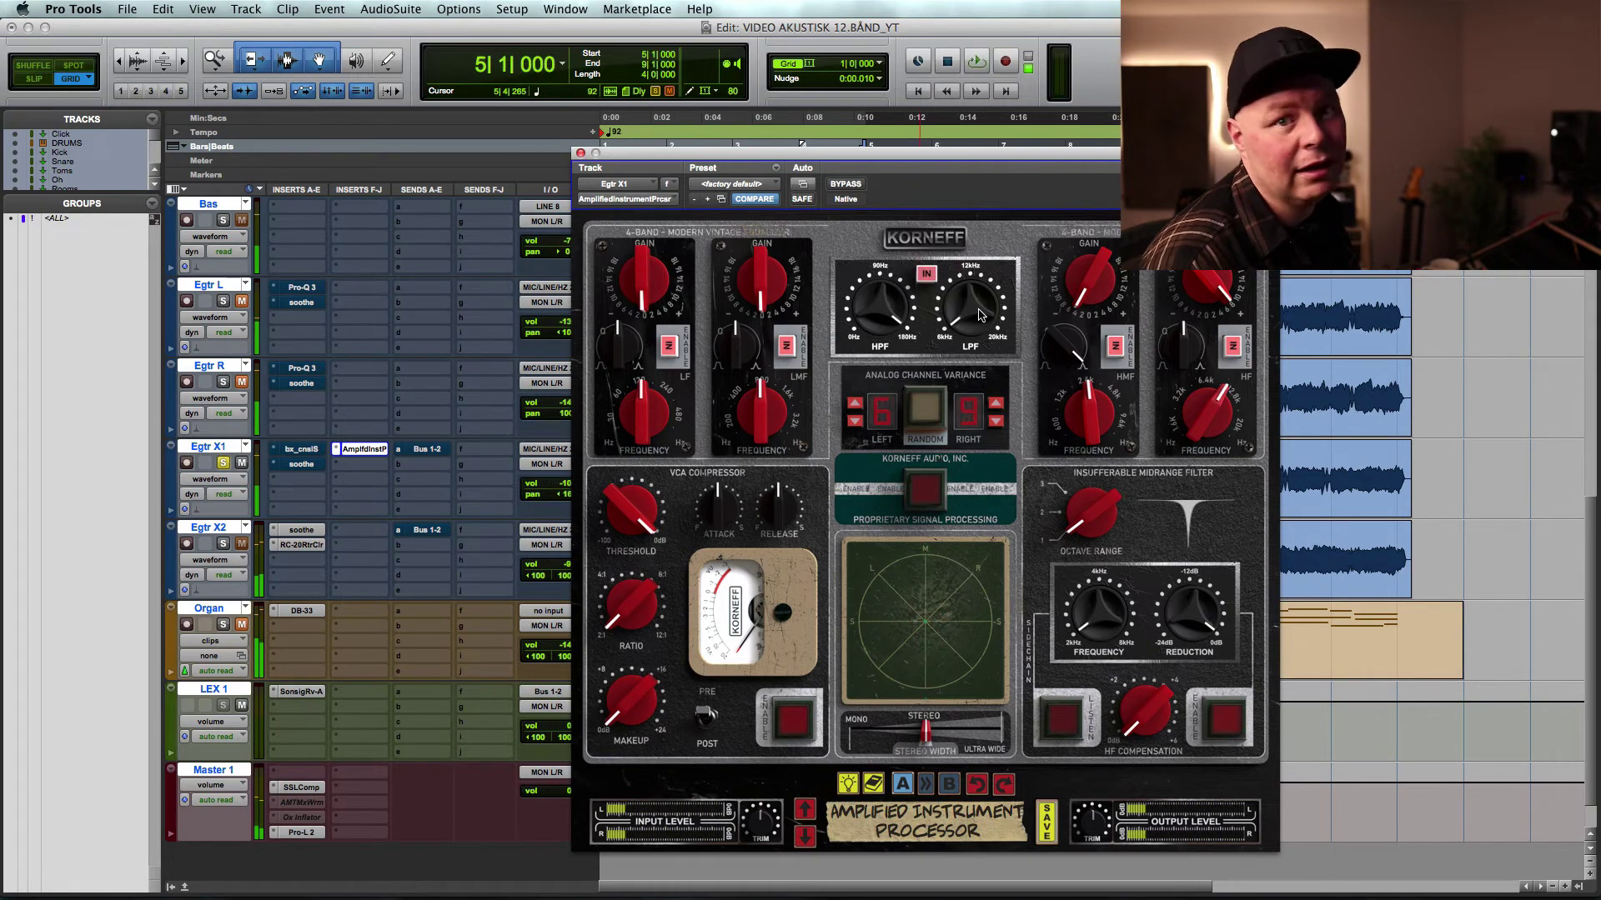
- Enable the Proprietary Signal Processing module, check its controls on the plugin's rear panel, and audition Egtr X1 from bar 5
left_click(923, 495)
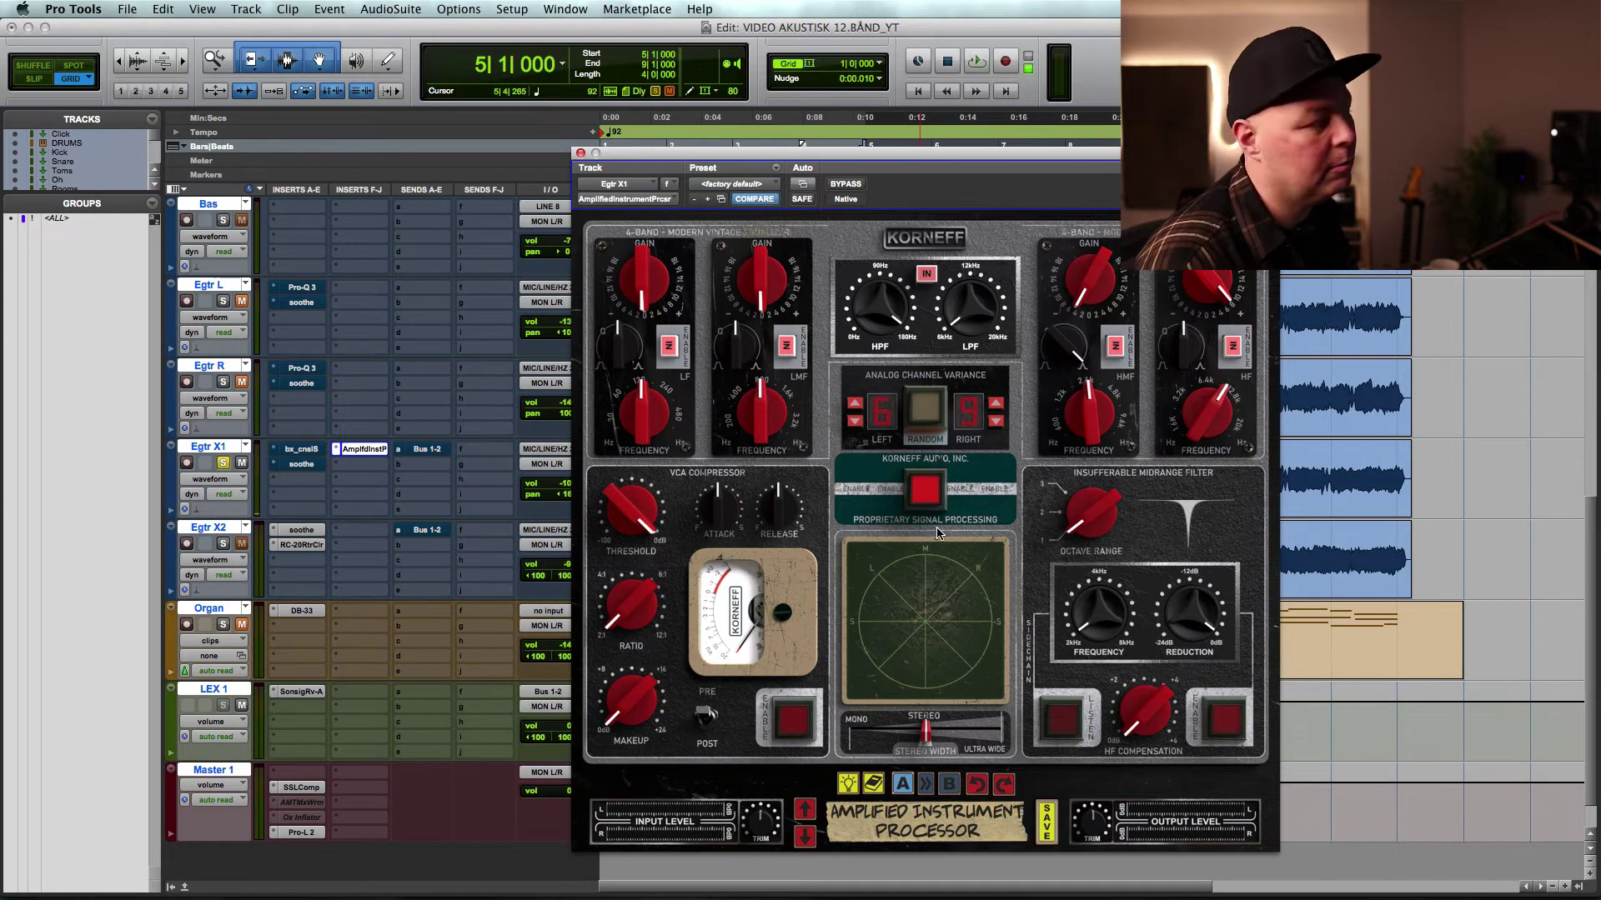
left_click(920, 241)
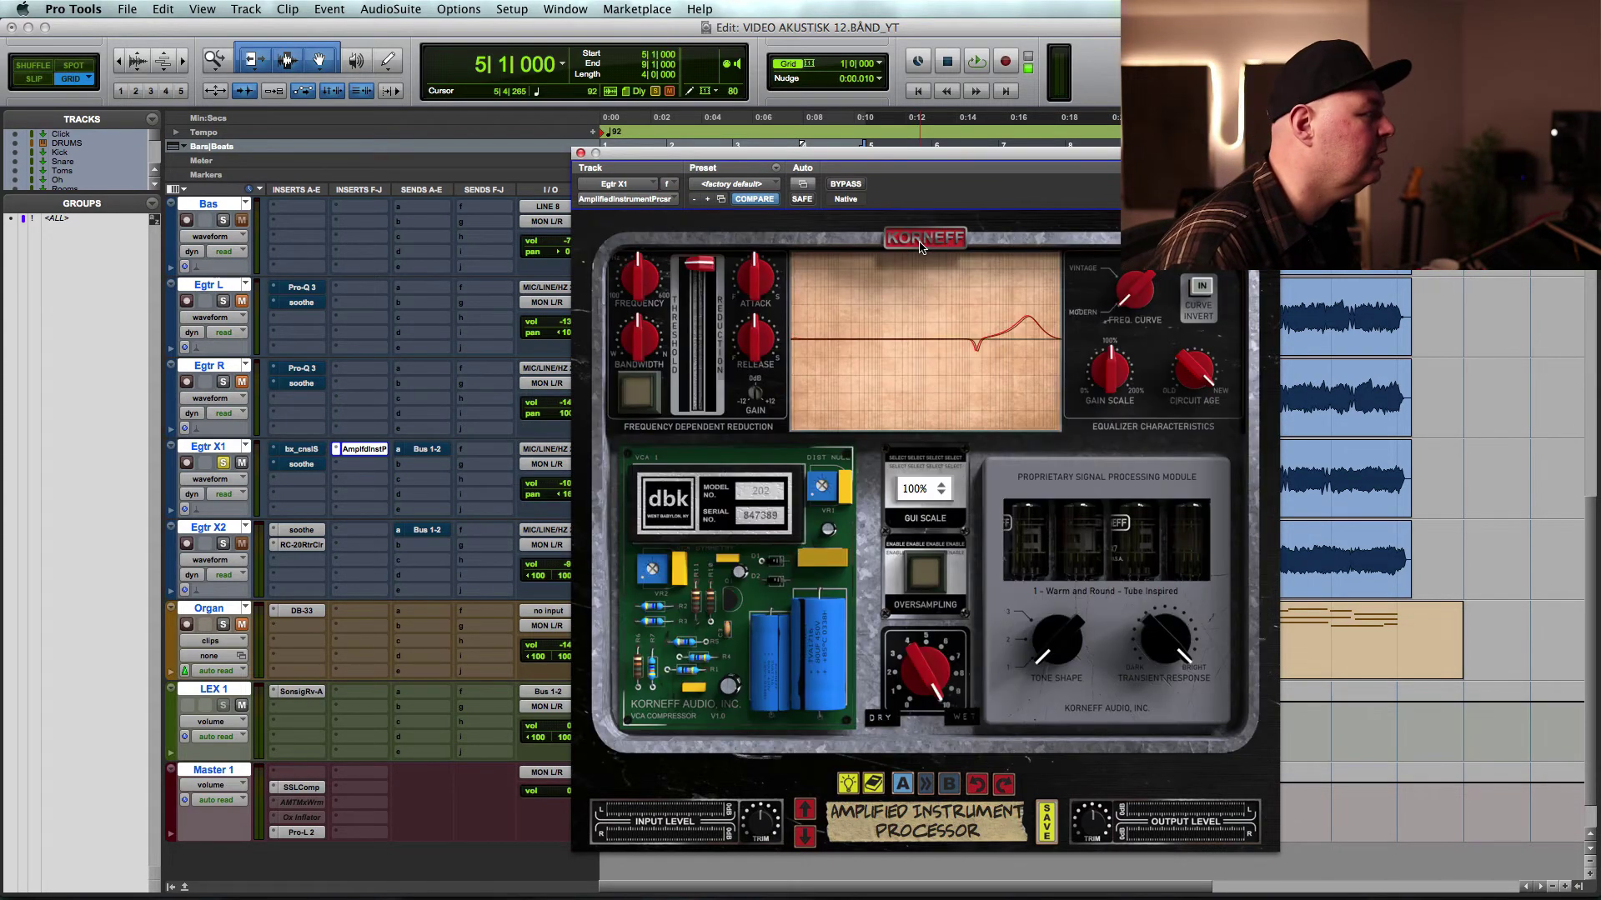
left_click(920, 240)
key("space")
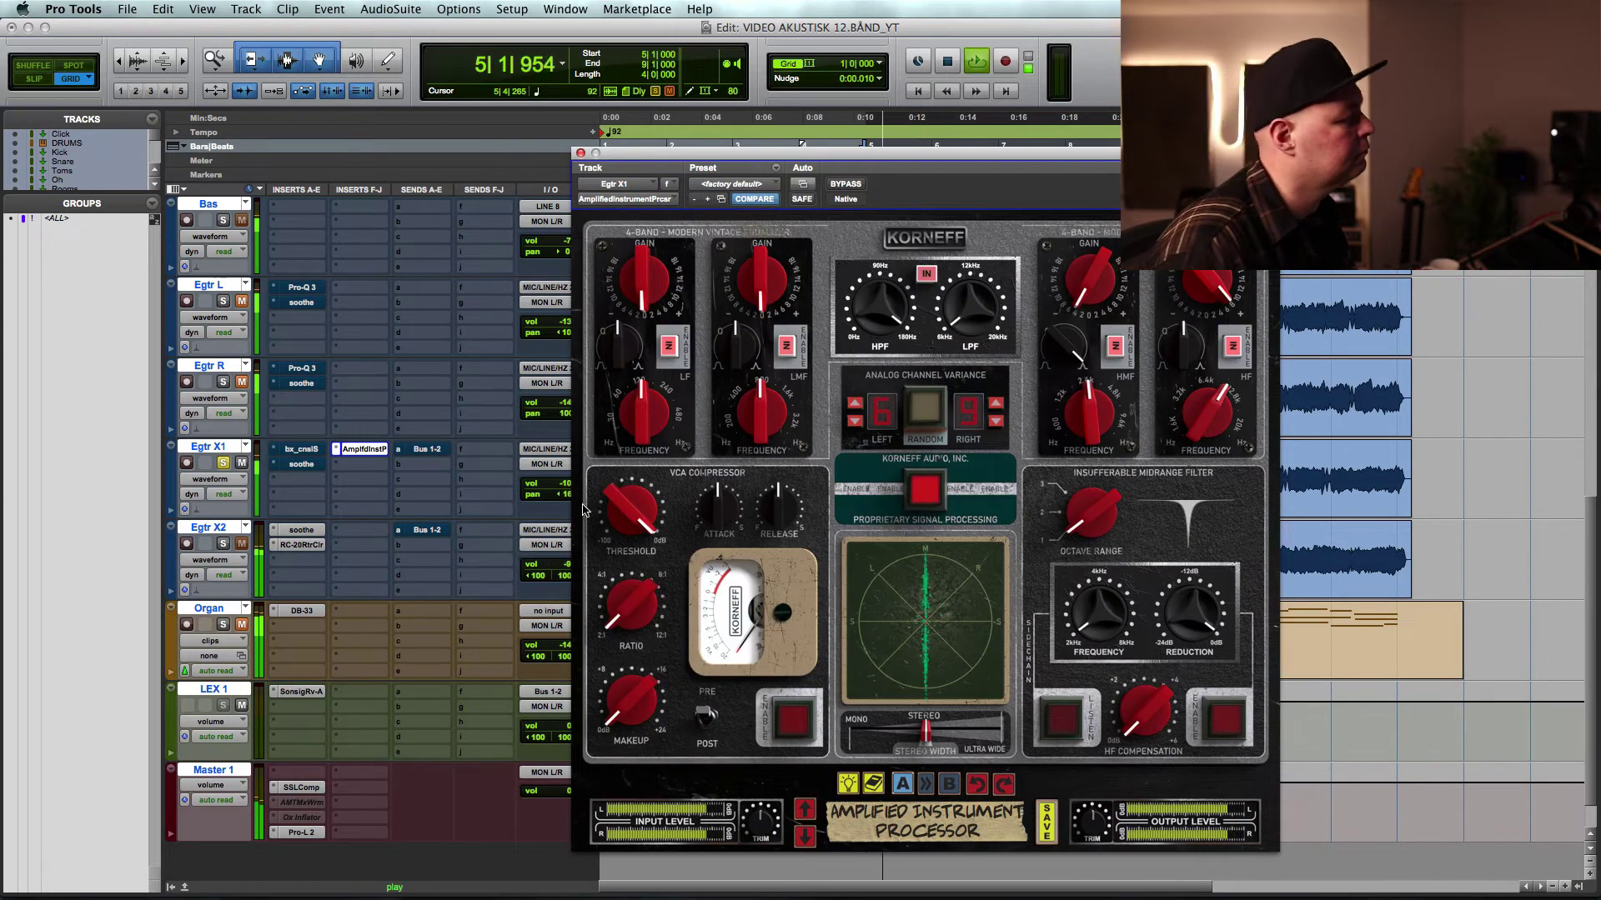
key("space")
- Enable the VCA compressor and adjust attack, ratio and makeup during playback, with release at 30 ms and threshold at about -19.9 dB
left_click(765, 715)
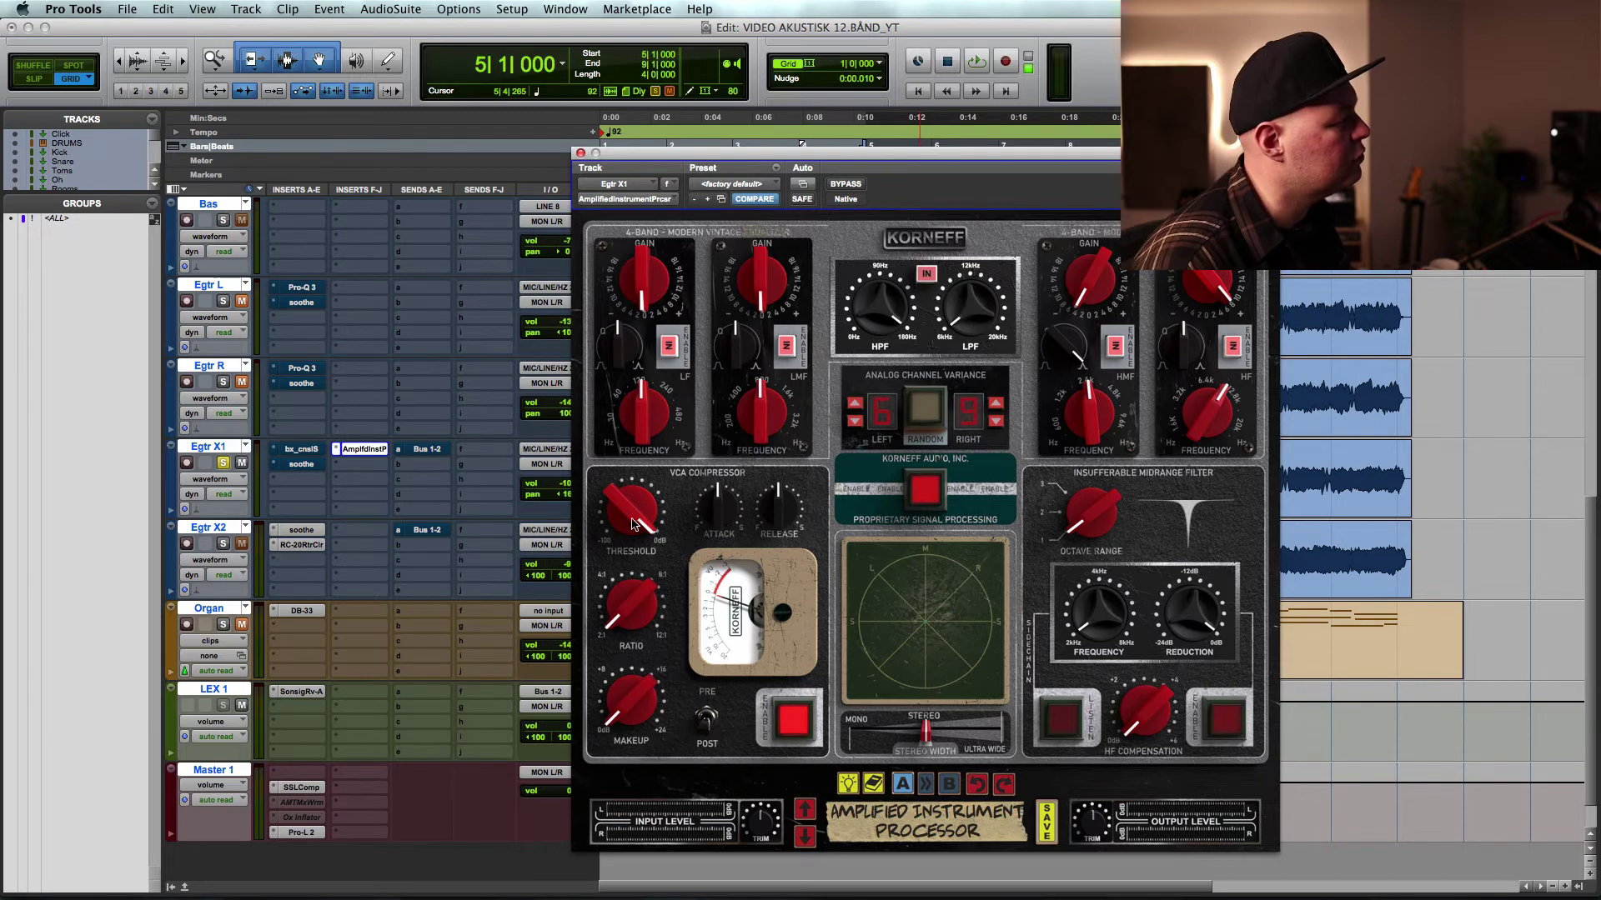
key("space")
left_click_drag(632, 524, 782, 484)
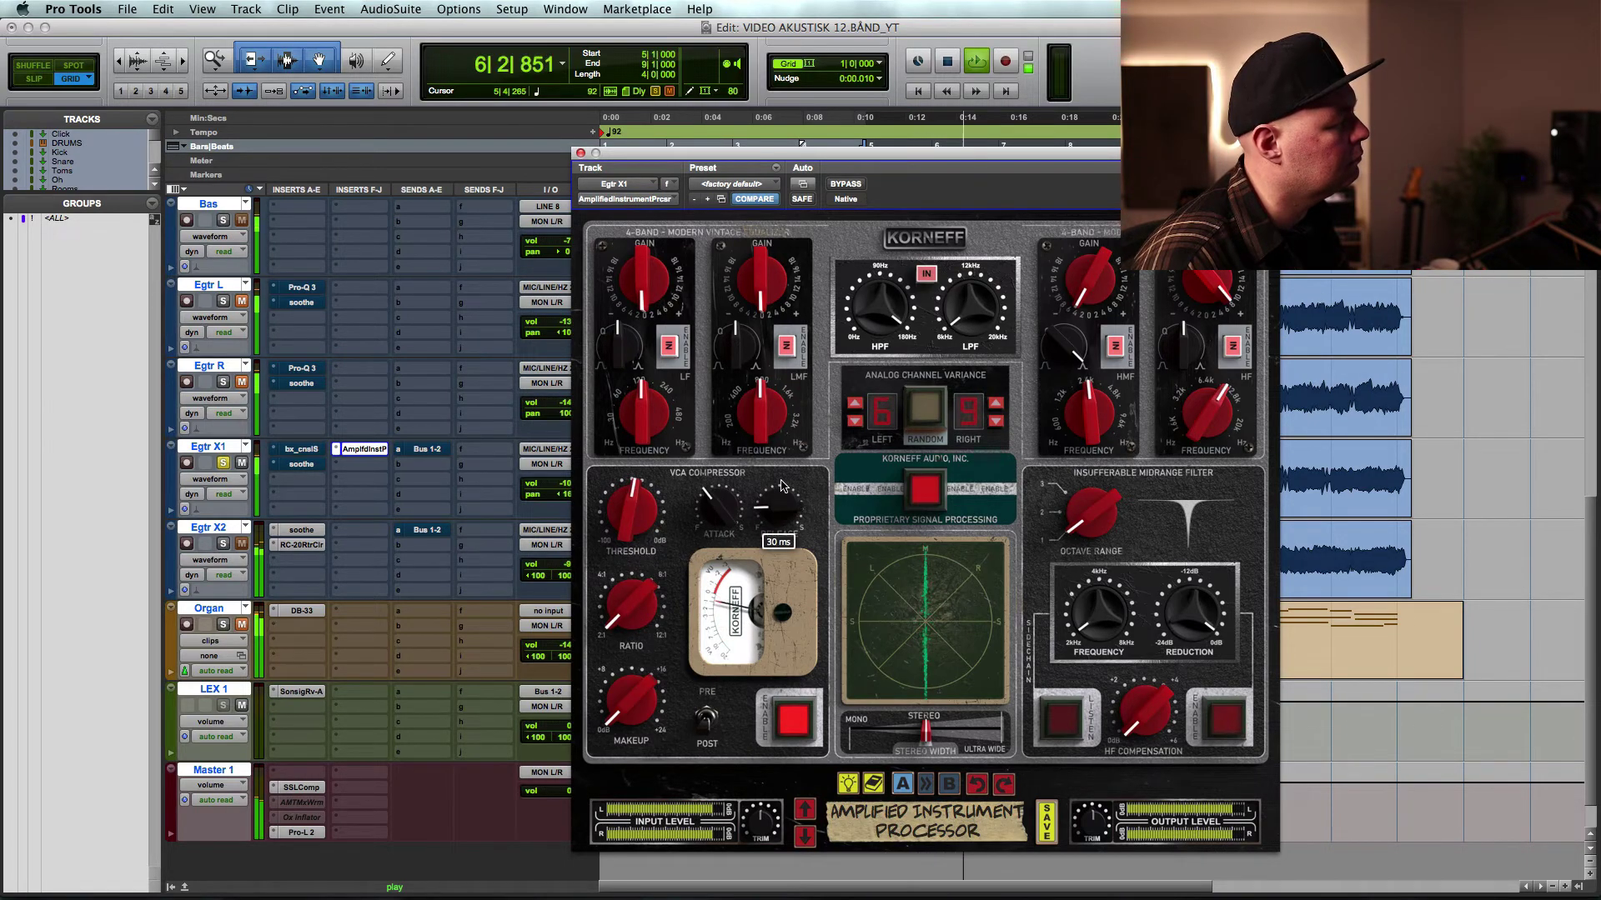
left_click_drag(638, 599, 634, 550)
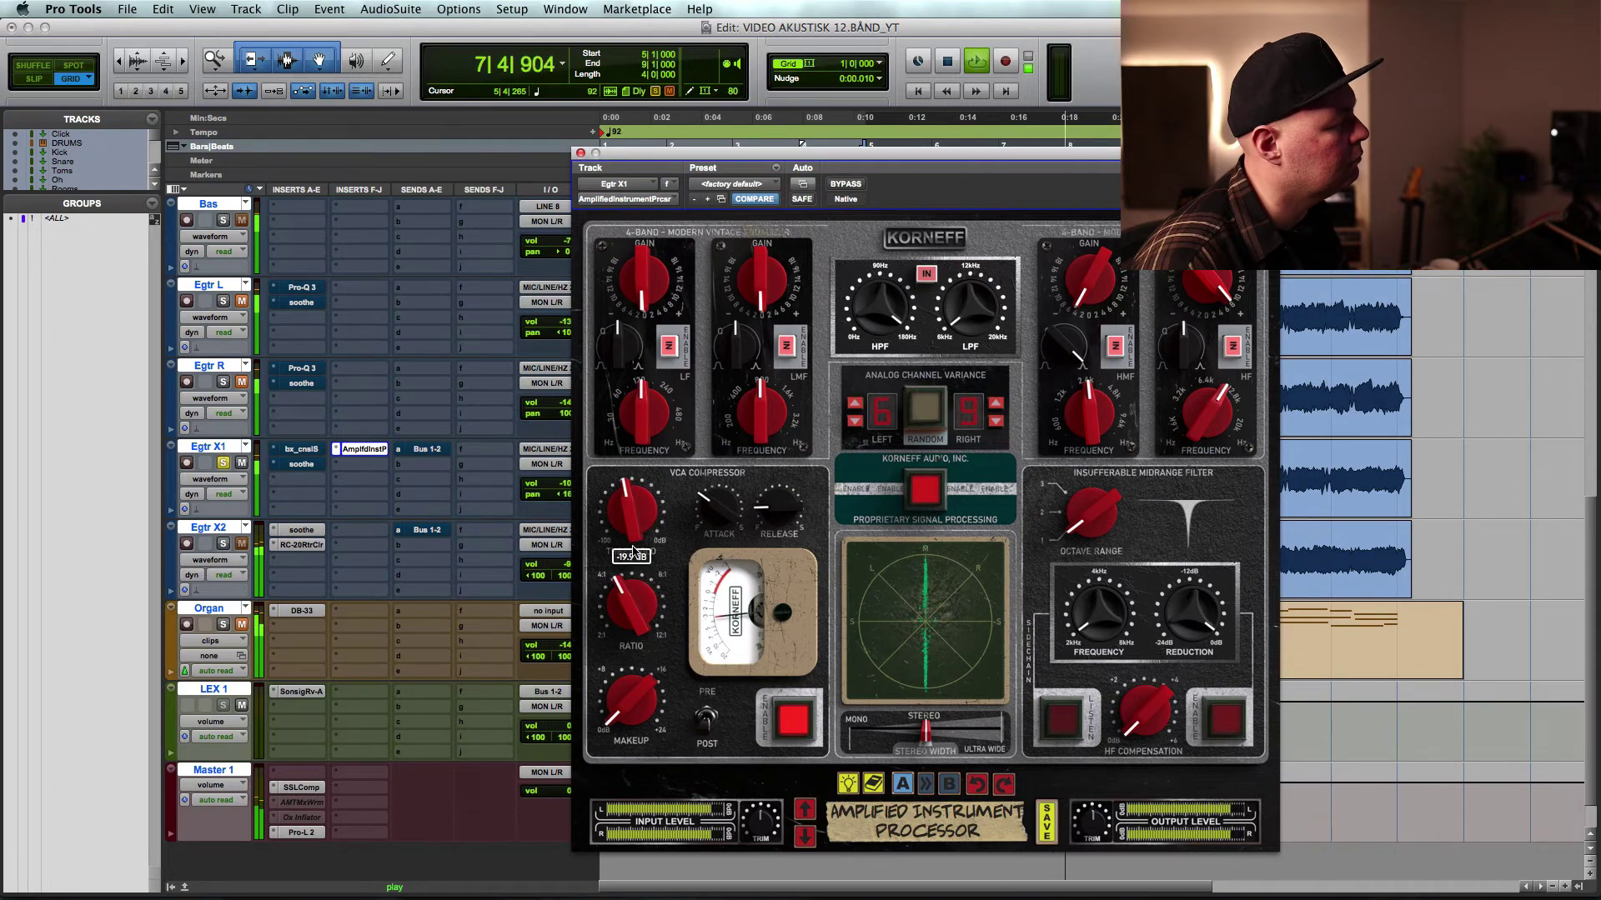
left_click_drag(631, 704, 631, 717)
- Compare Egtr X1 with the VCA compressor off and on, leave it enabled, and stop playback
left_click(796, 722)
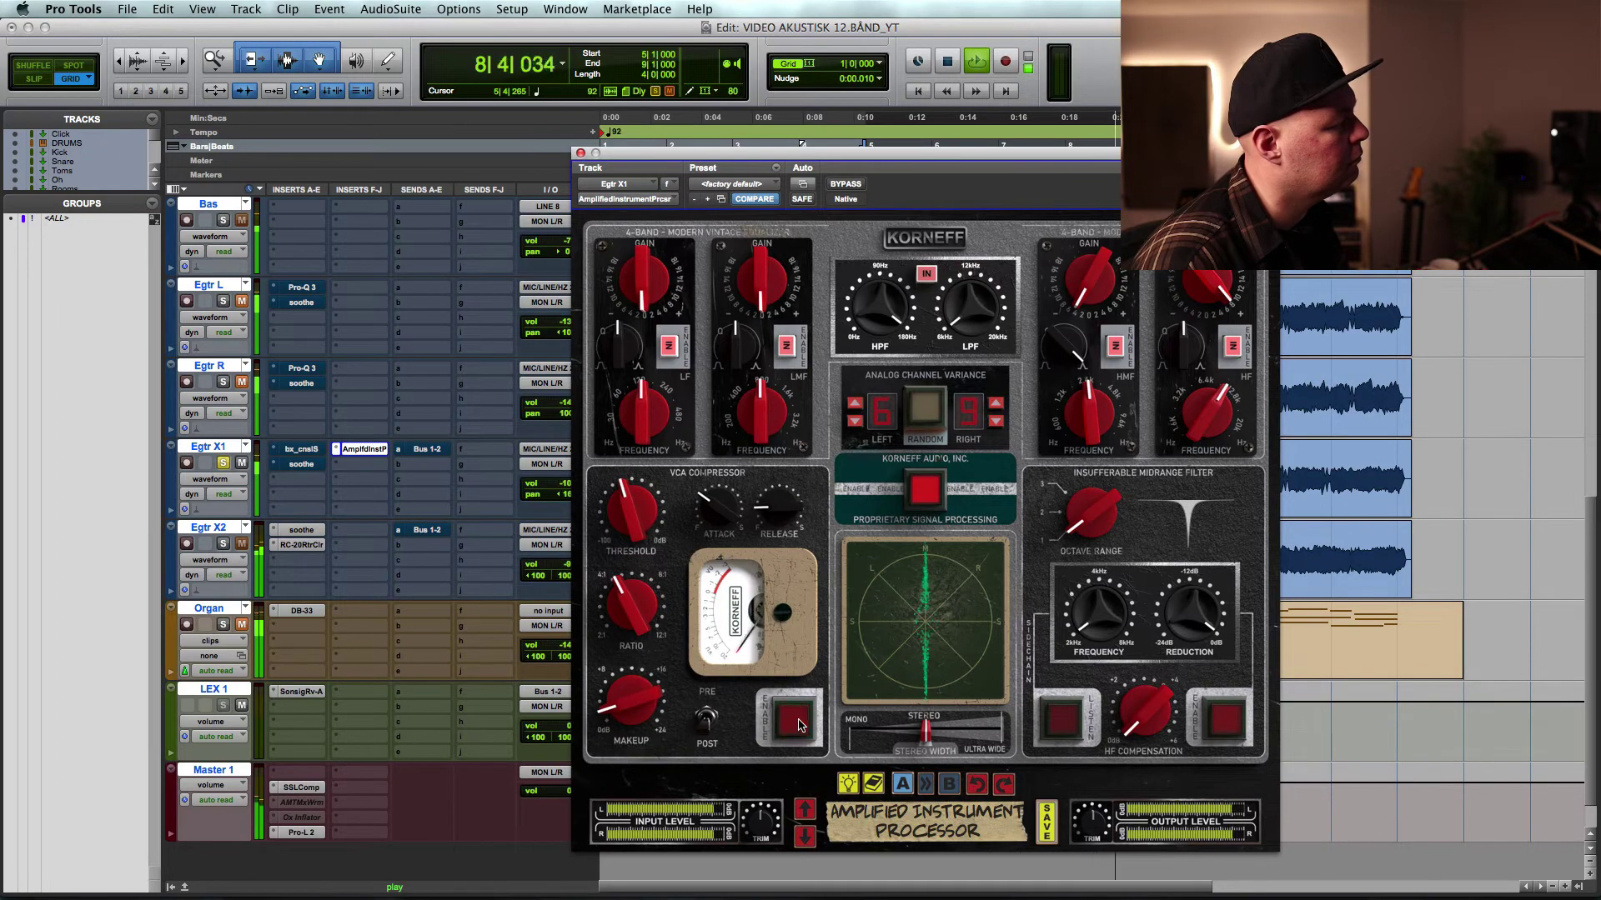
left_click(799, 723)
key("space")
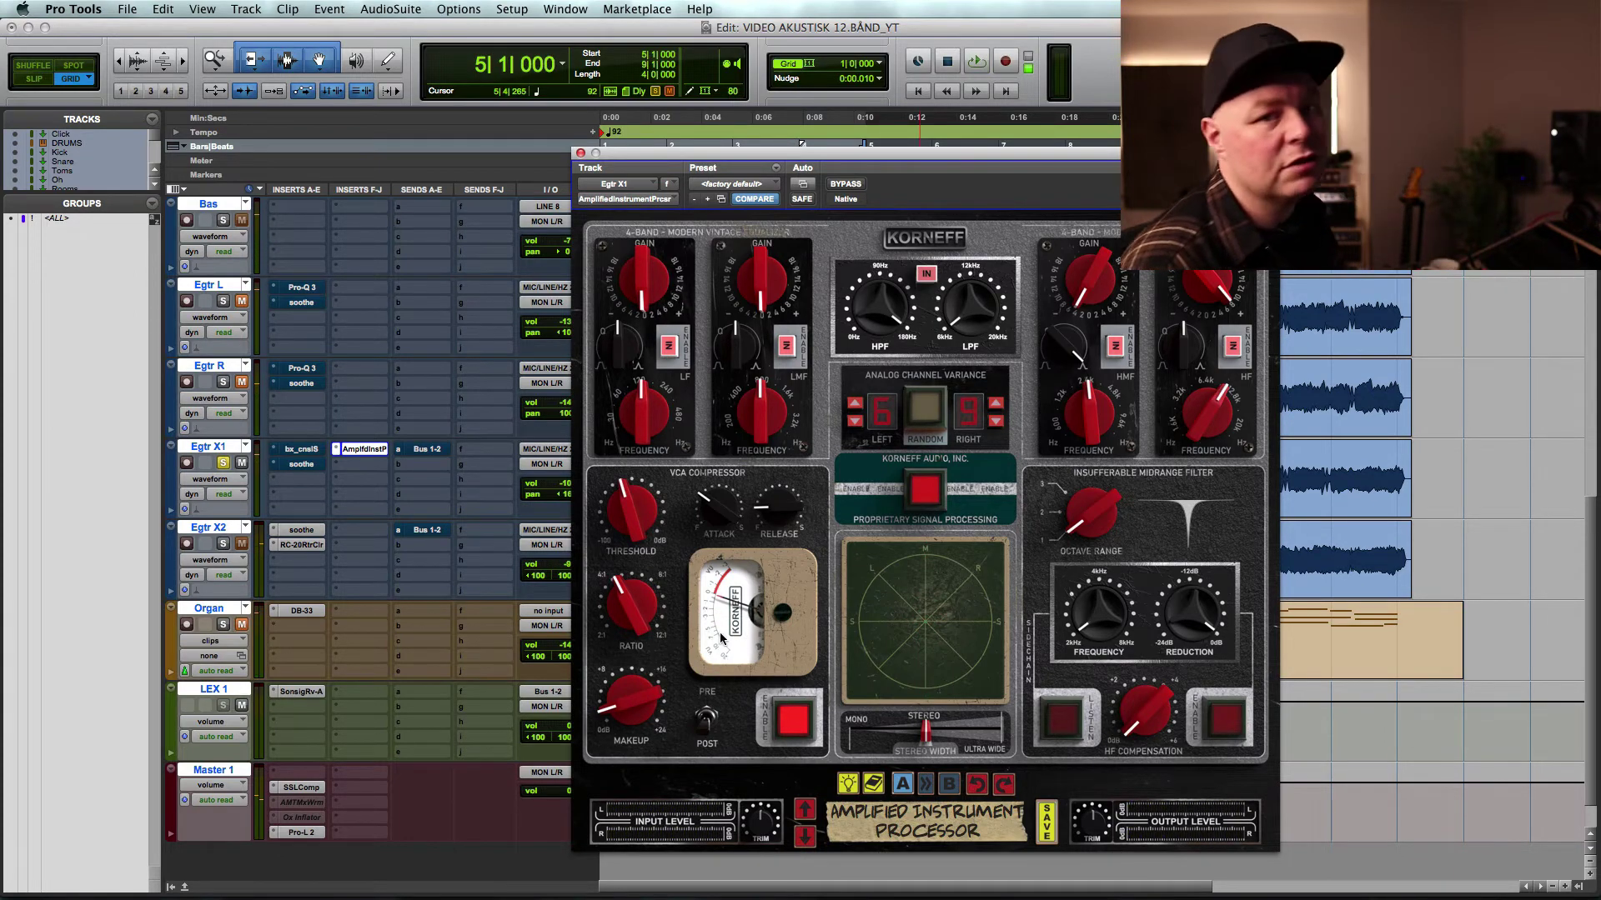
- Compare Egtr X1 from bar 5 with the whole Amplified Instrument Processor active and bypassed, leaving it active
key("space")
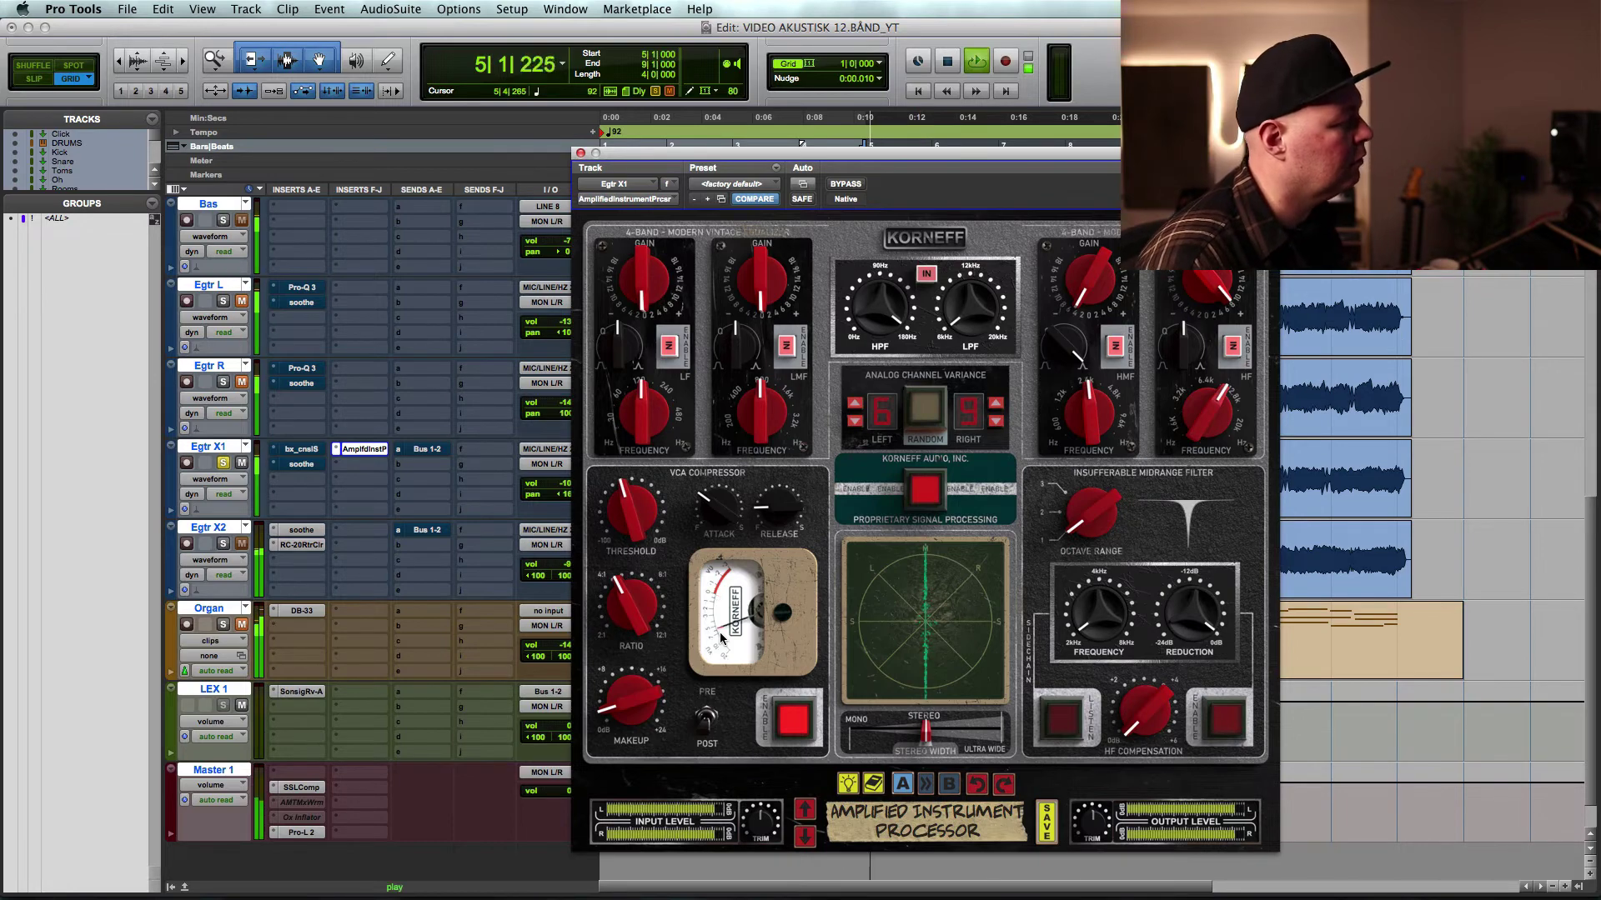
key("space")
left_click(846, 184)
key("space")
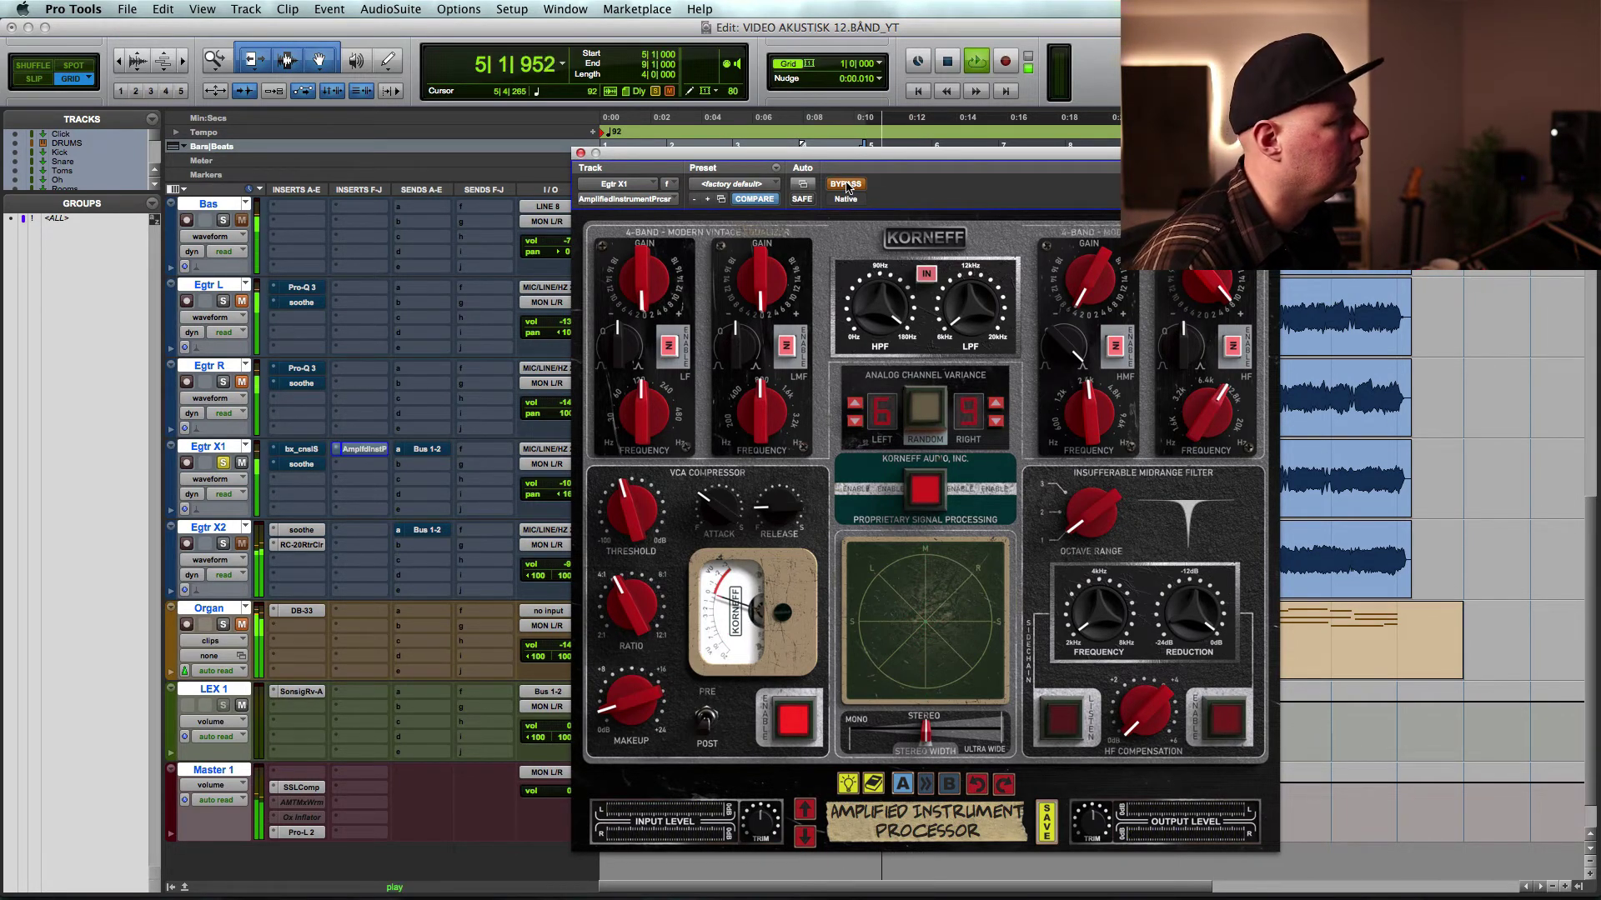
key("space")
left_click(846, 185)
key("space")
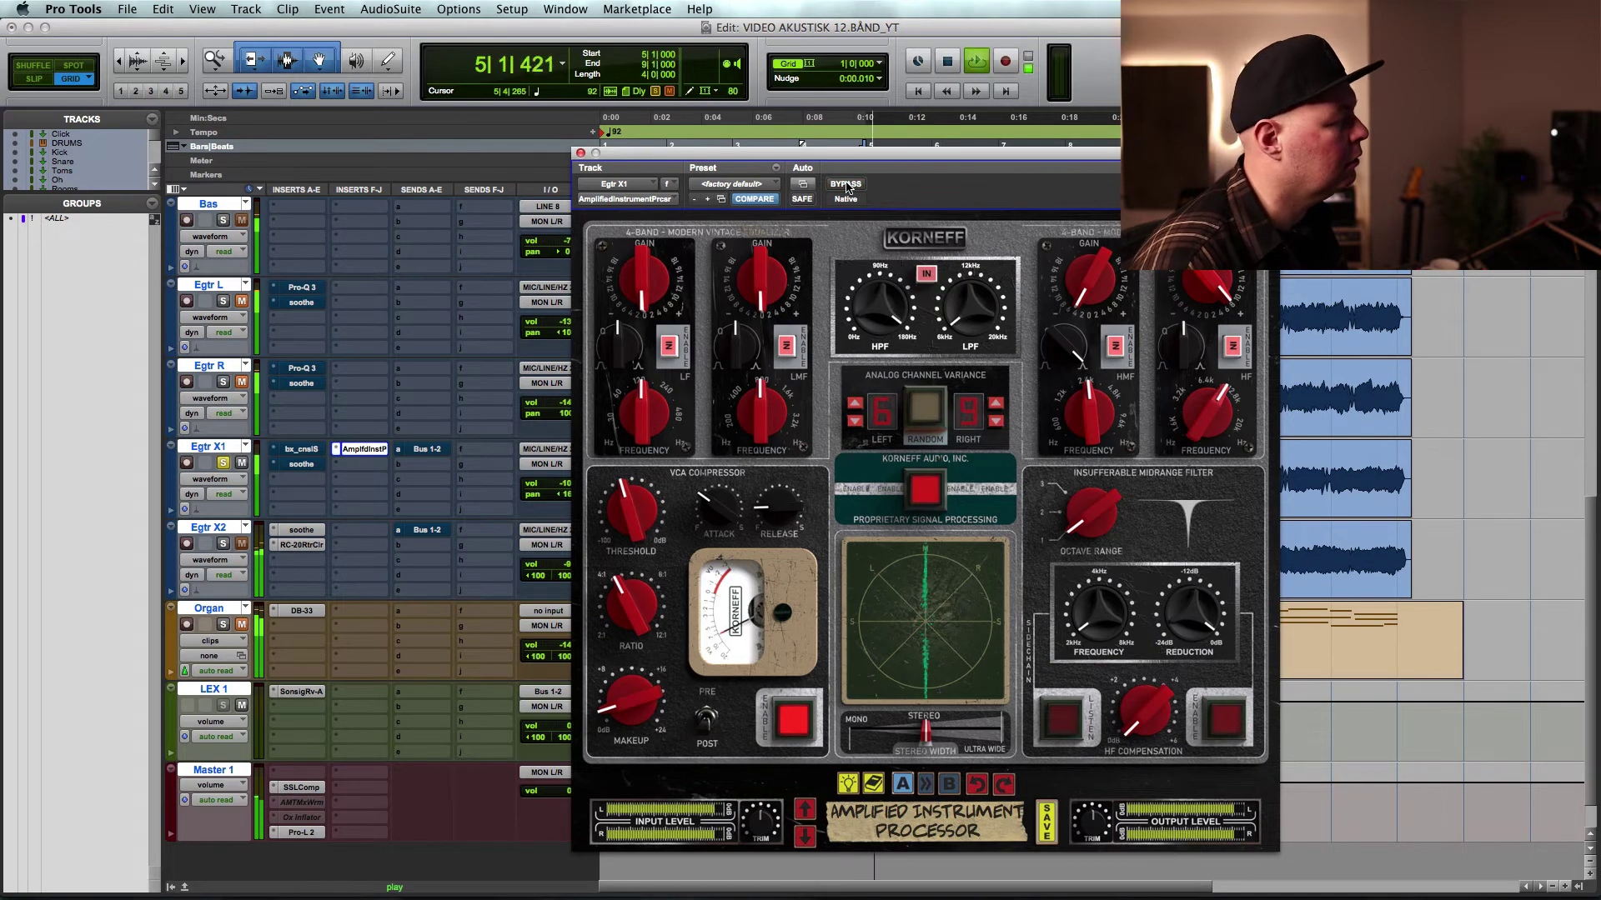
key("space")
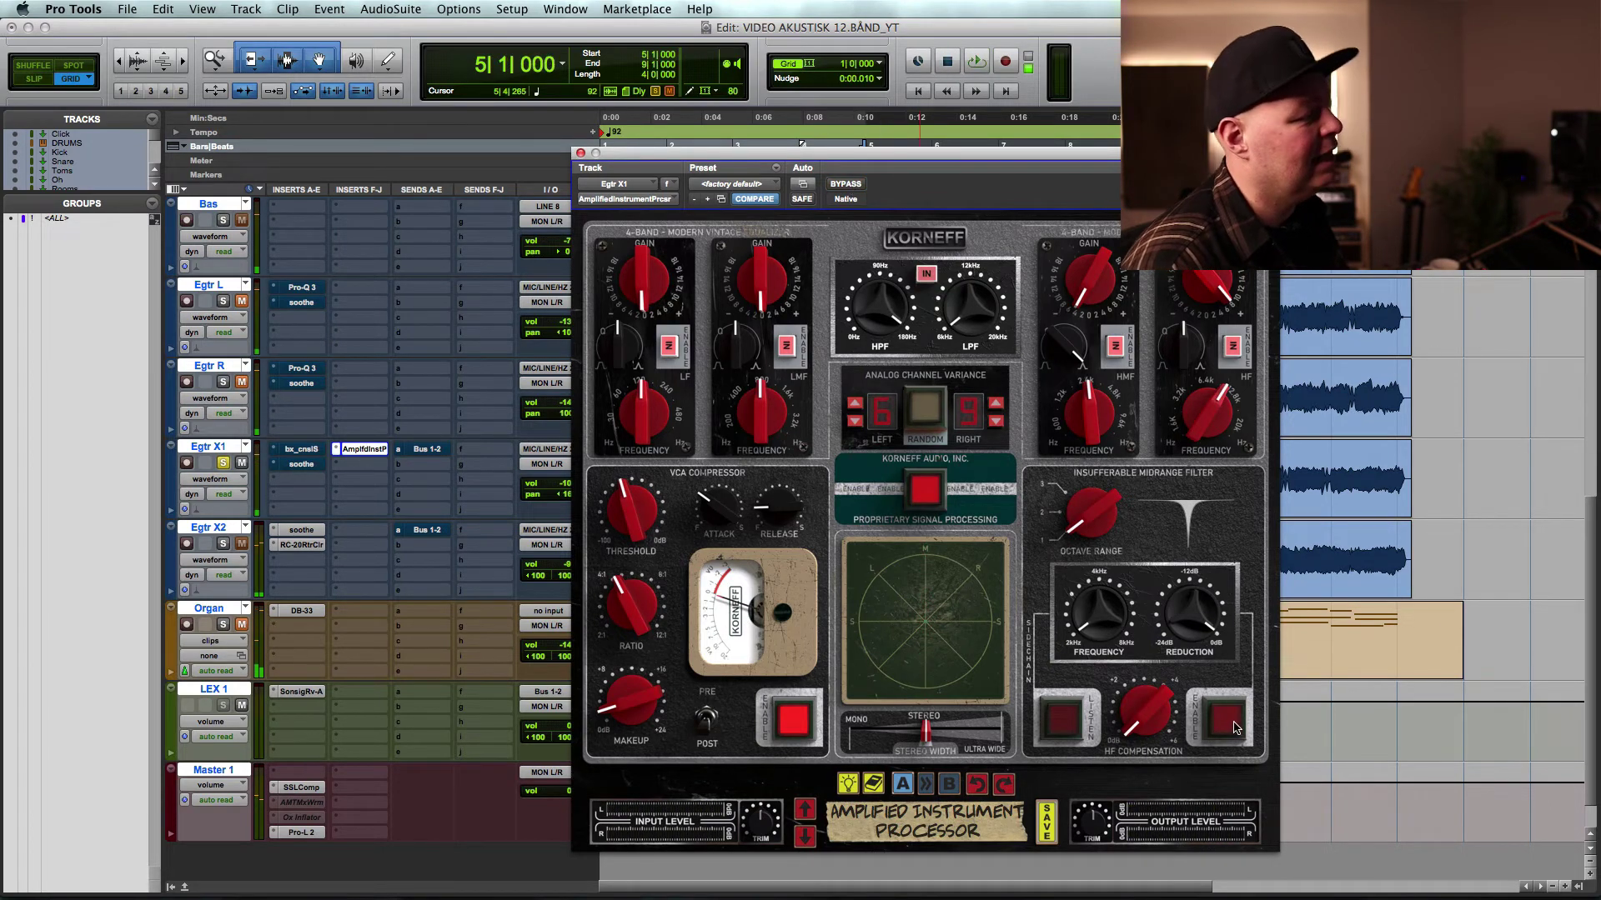
- Enable the Insufferable Midrange Filter with its Listen mode and sweep its frequency to about 2.4 kHz during playback
left_click(1229, 722)
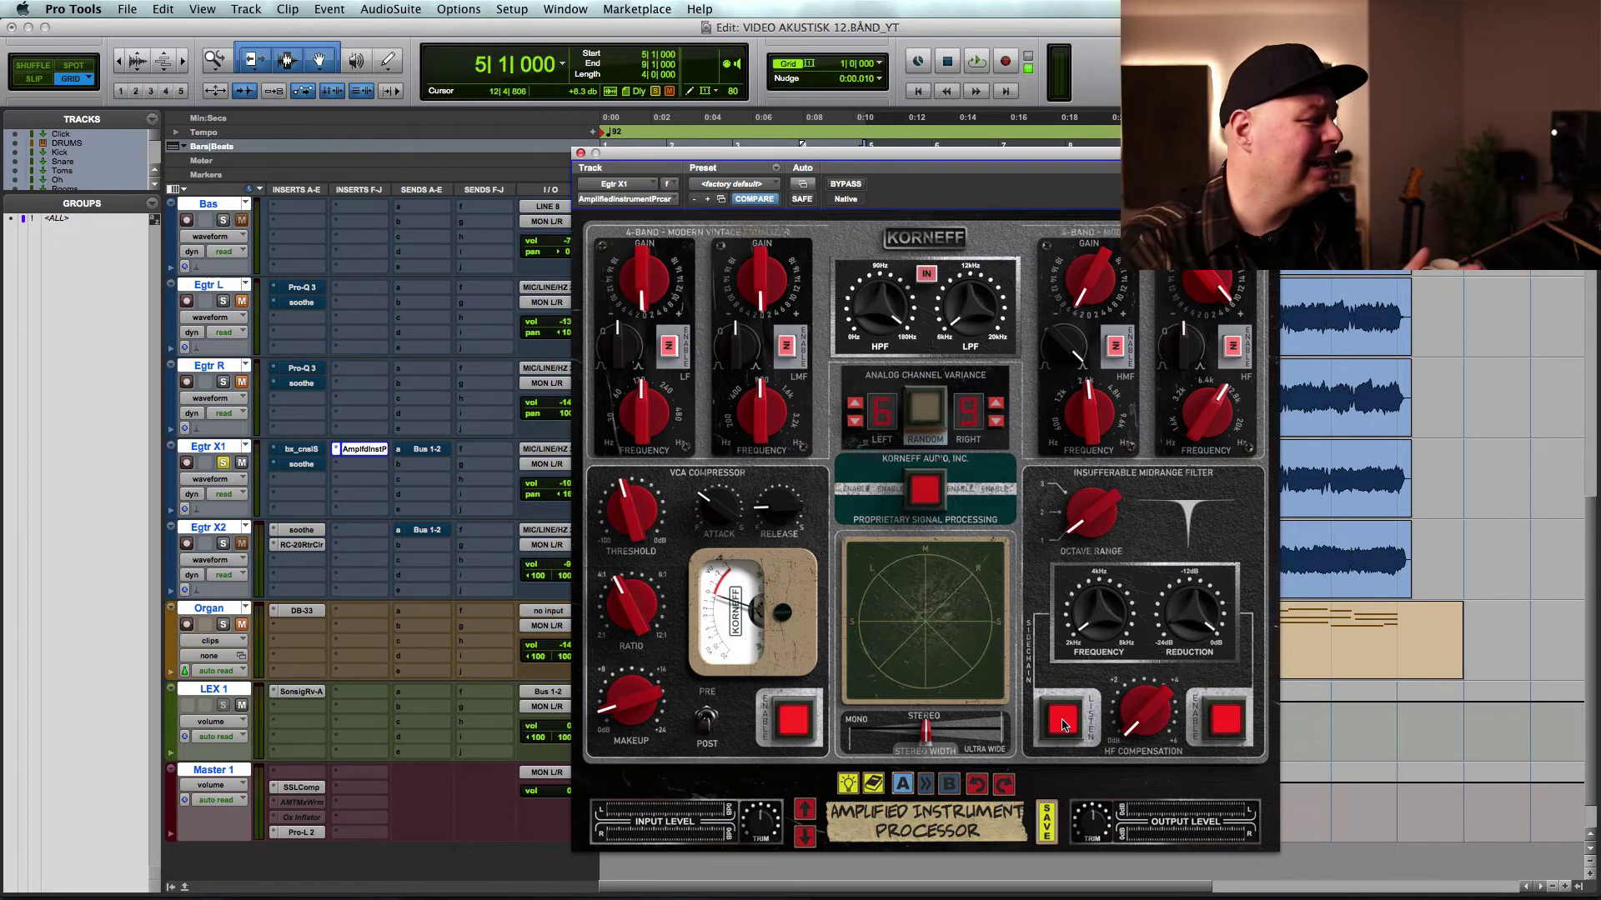
key("space")
left_click_drag(1105, 613, 1103, 602)
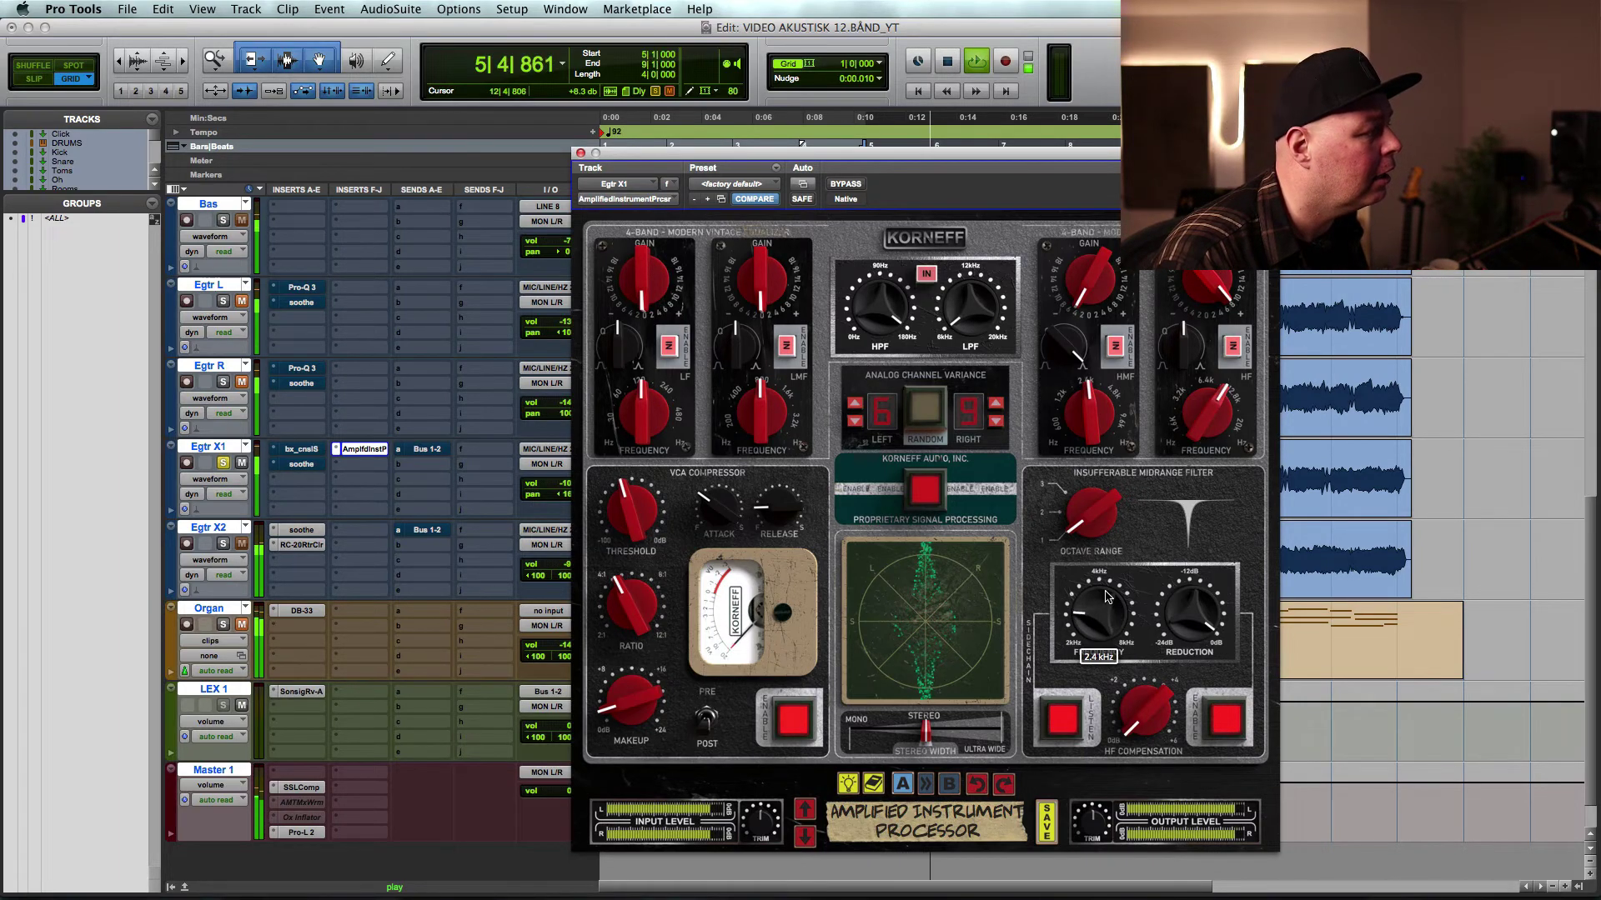
key("space")
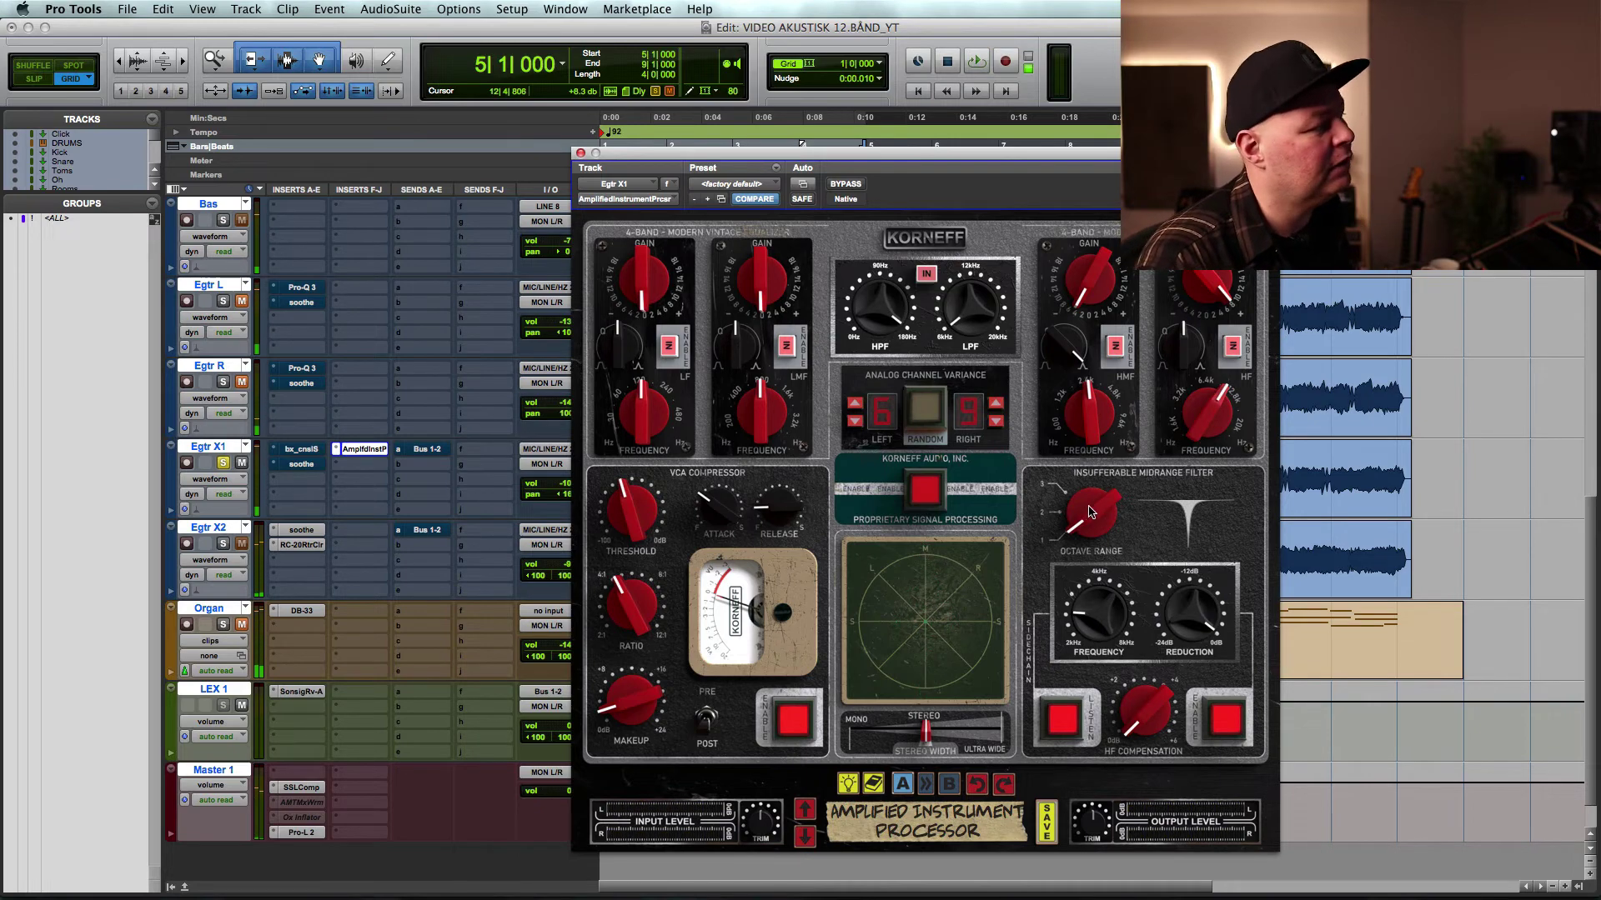
- Step the midrange filter's octave range through its one-, two- and three-notch settings and leave it at three notches
left_click_drag(1095, 503, 1107, 440)
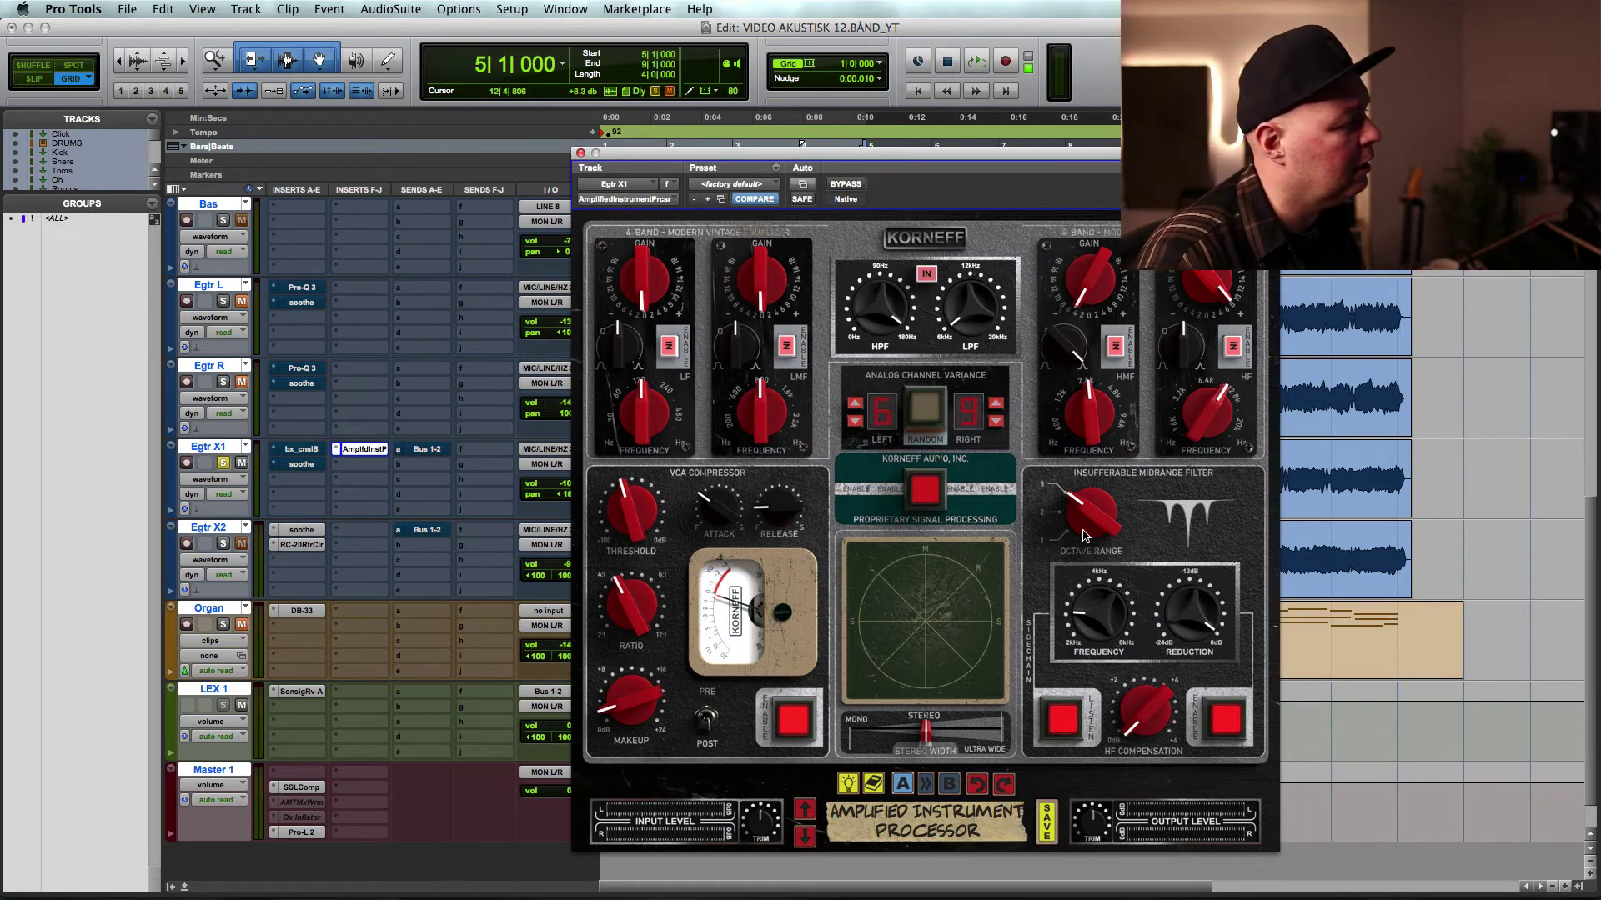
left_click_drag(1085, 536, 1101, 707)
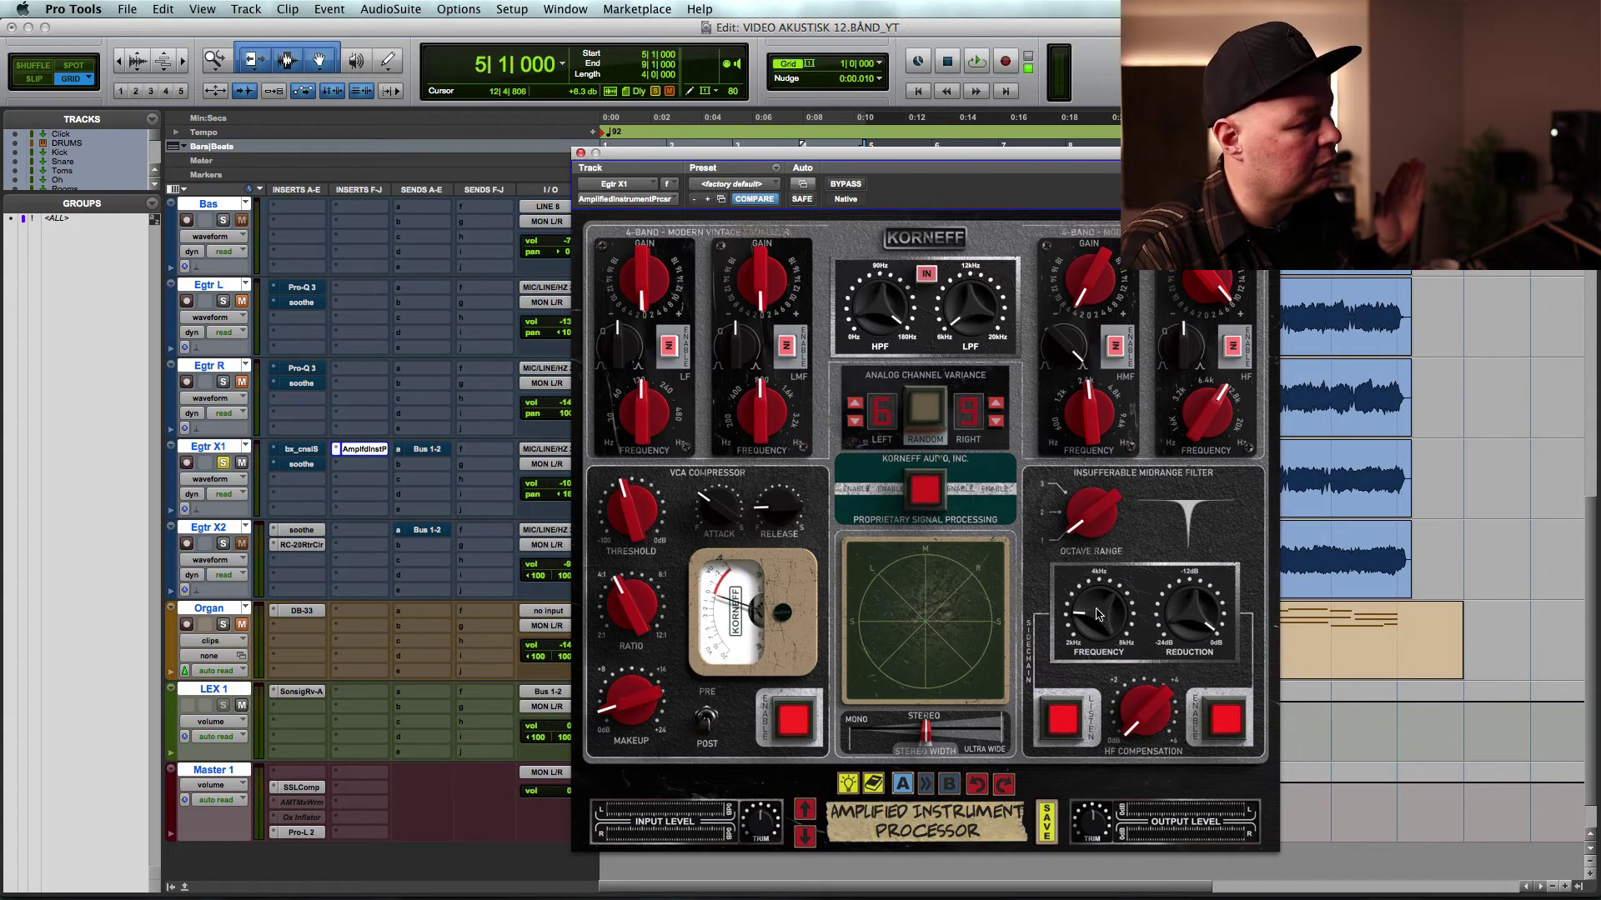
mouse_move(1102, 615)
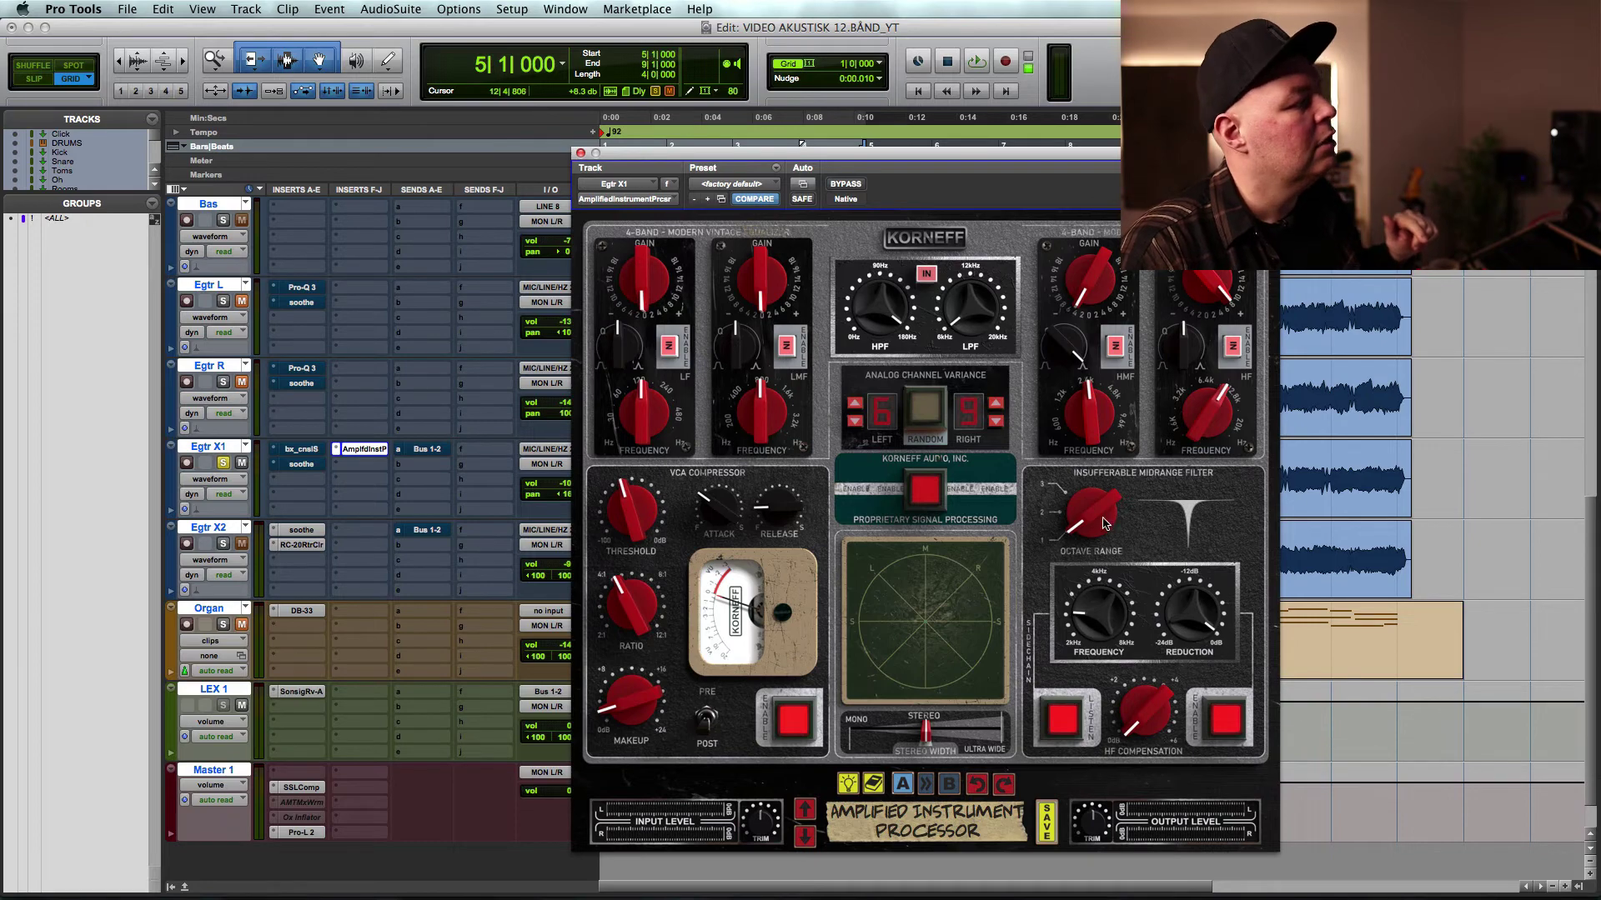
left_click_drag(1105, 524, 1095, 488)
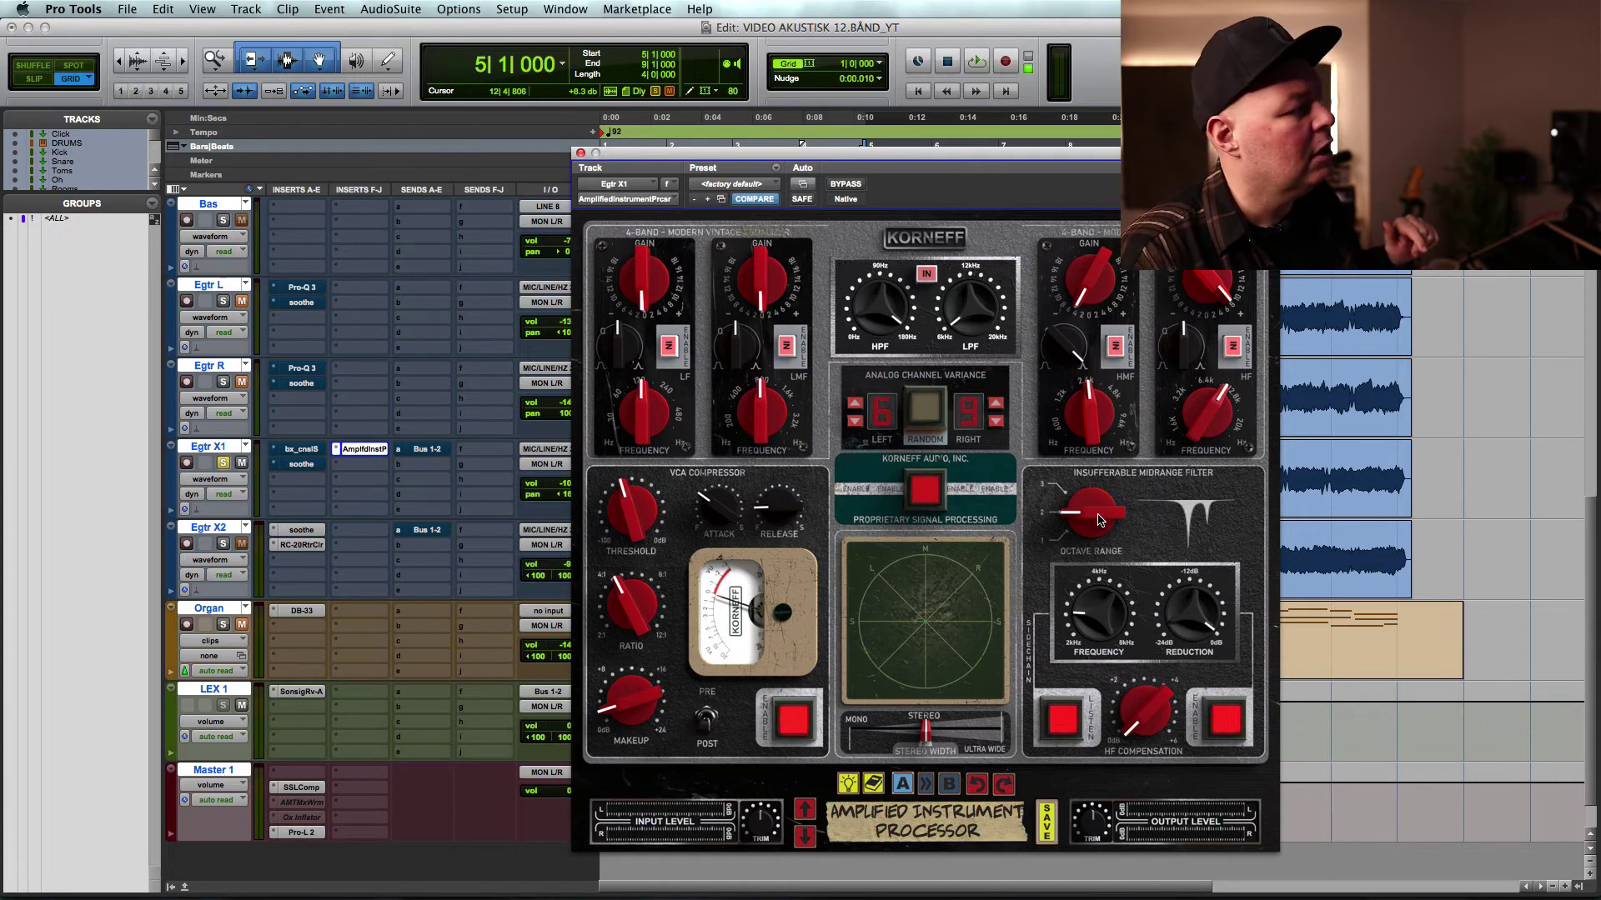
left_click_drag(1099, 520, 1096, 563)
mouse_move(1102, 607)
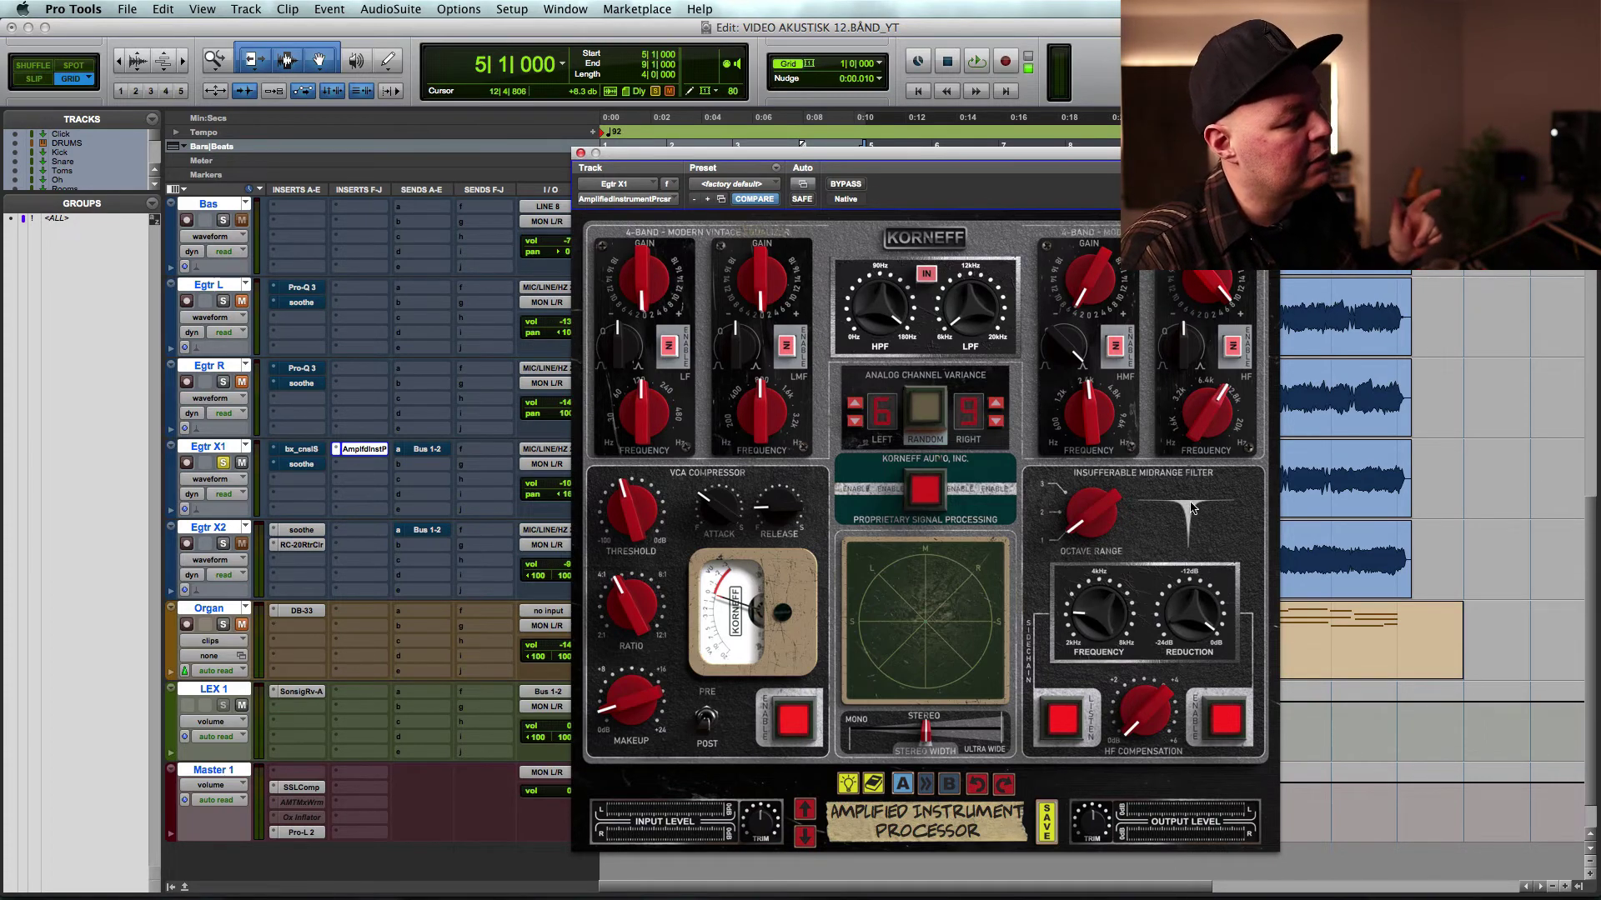
left_click_drag(1087, 518, 1095, 489)
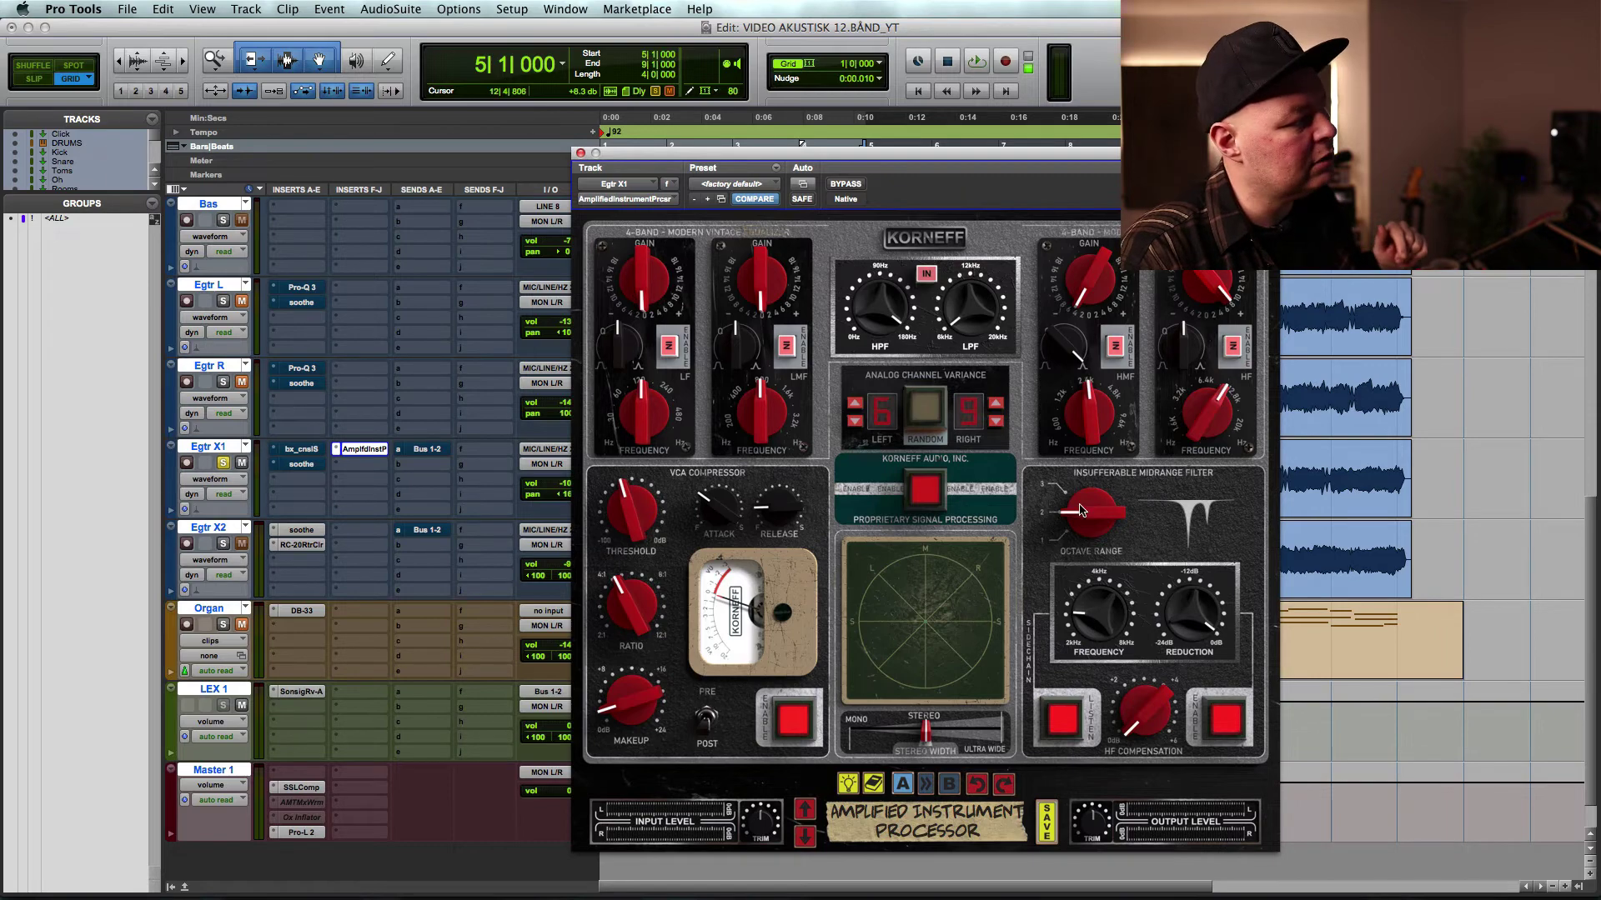
left_click_drag(1083, 508, 1101, 484)
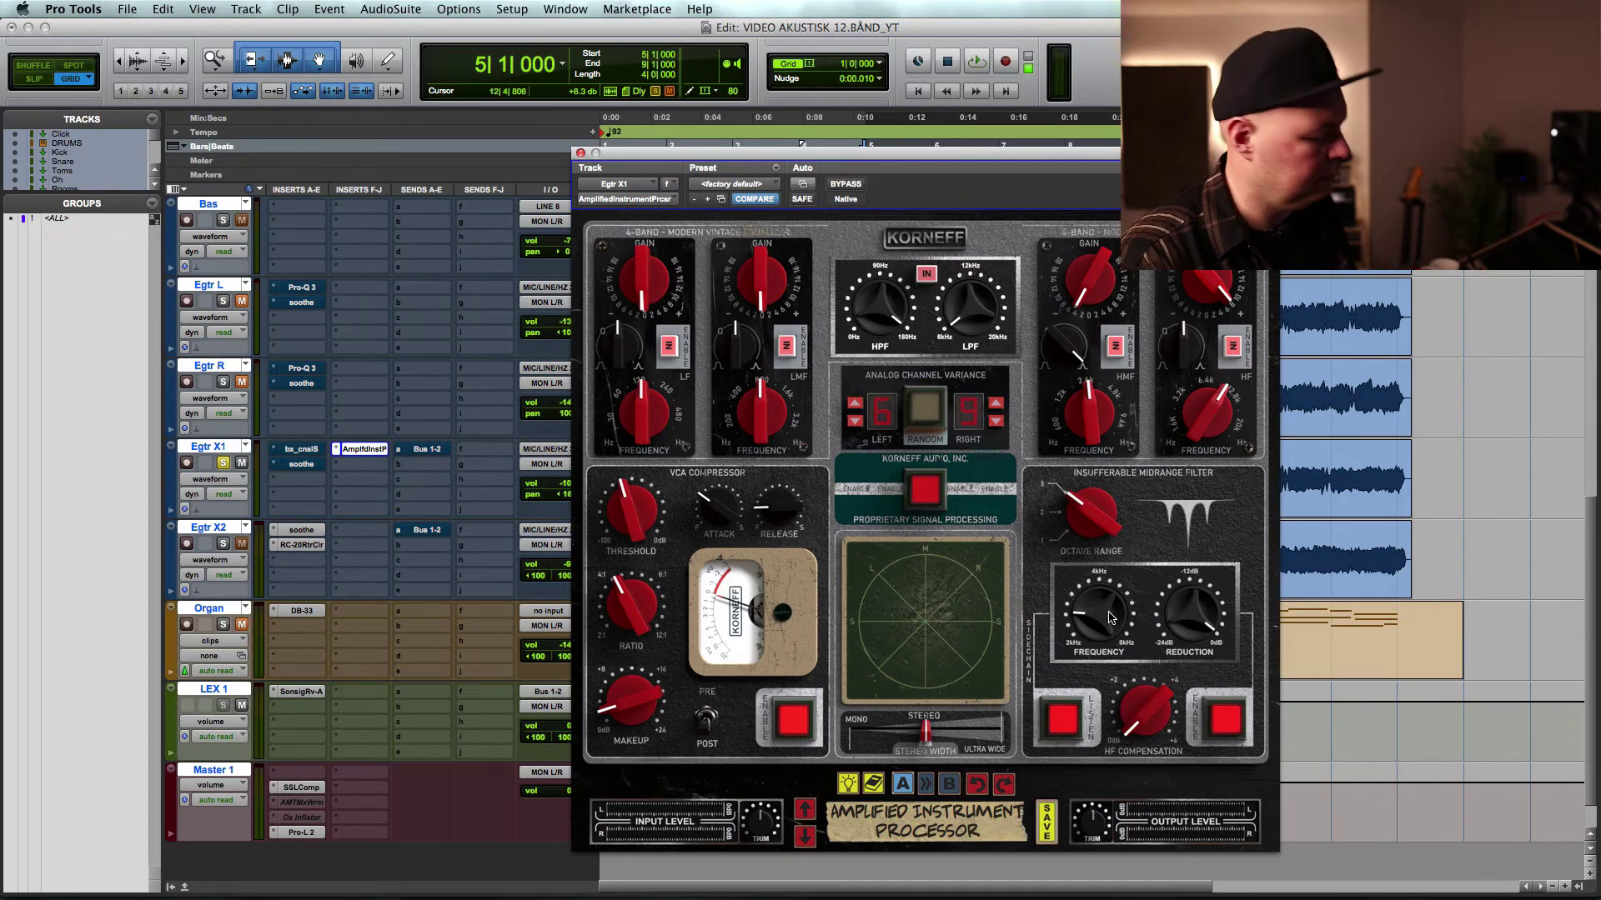
- Audition the midrange filter with Listen on and off, tune its frequency to about 2.3 kHz, and leave Listen off
left_click(1063, 727)
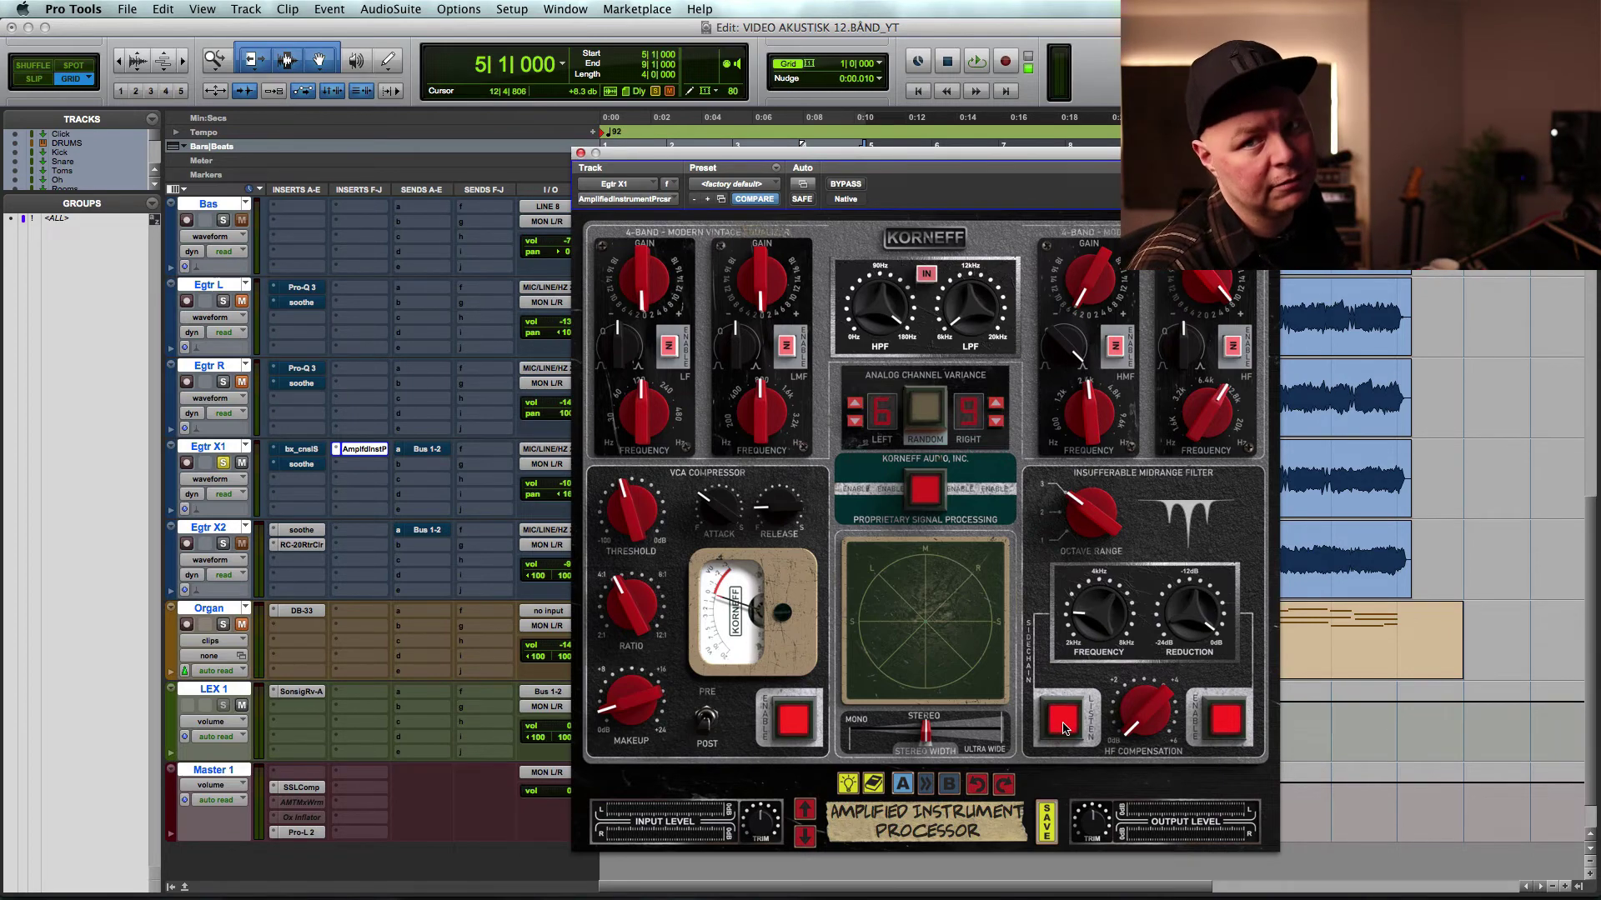
key("space")
mouse_move(1184, 634)
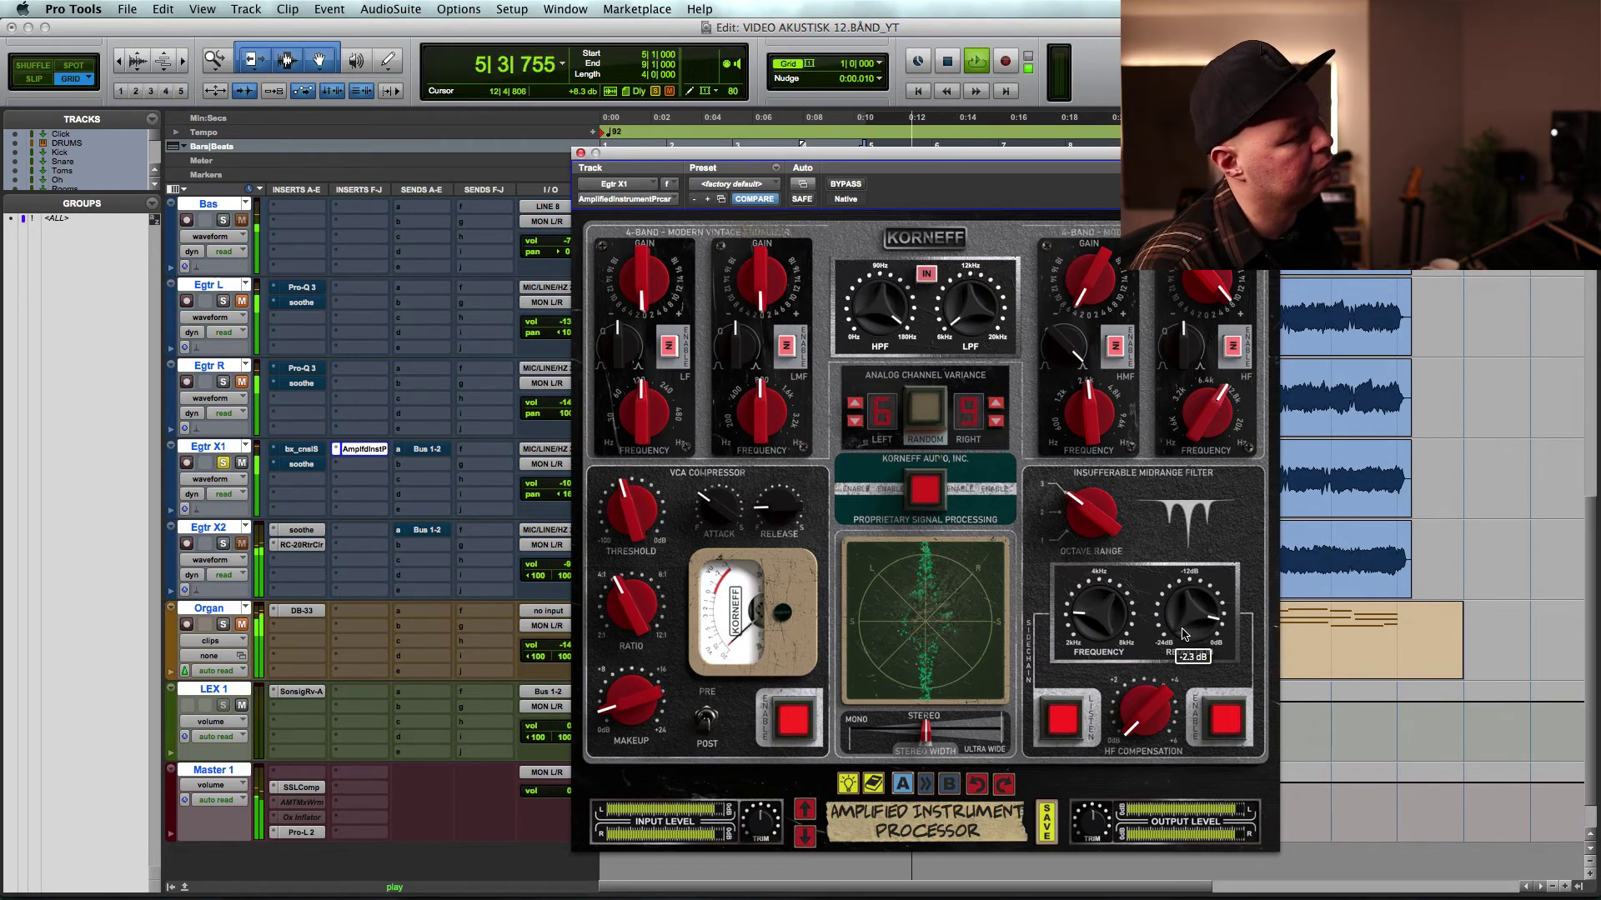
left_click(1064, 722)
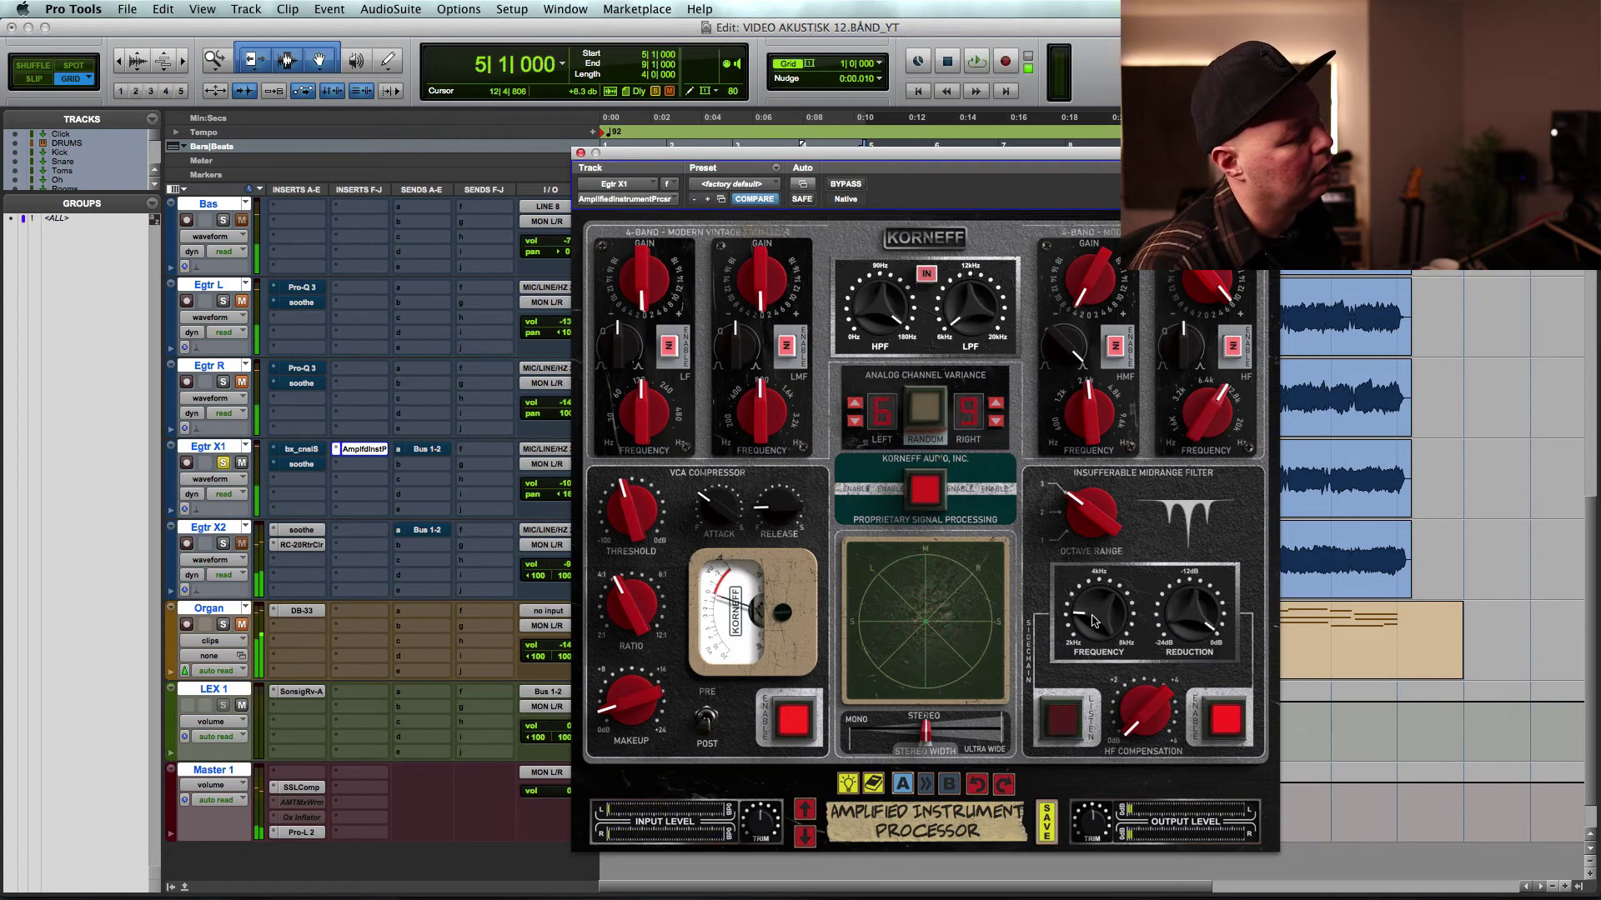
left_click(1064, 722)
mouse_move(1101, 631)
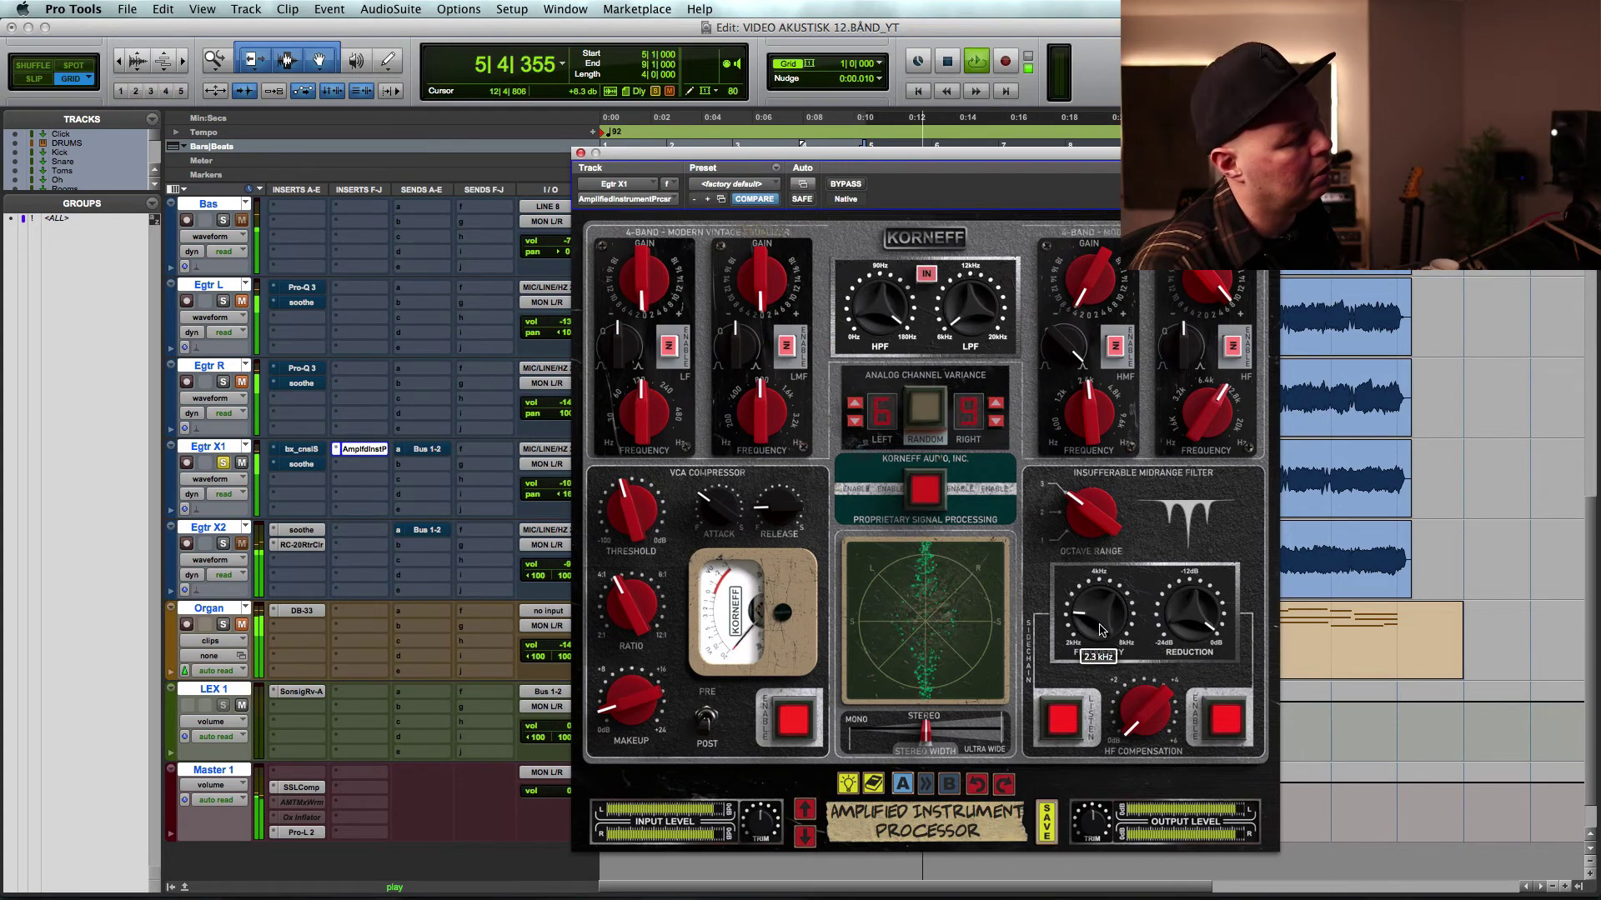
left_click(1087, 716)
key("space")
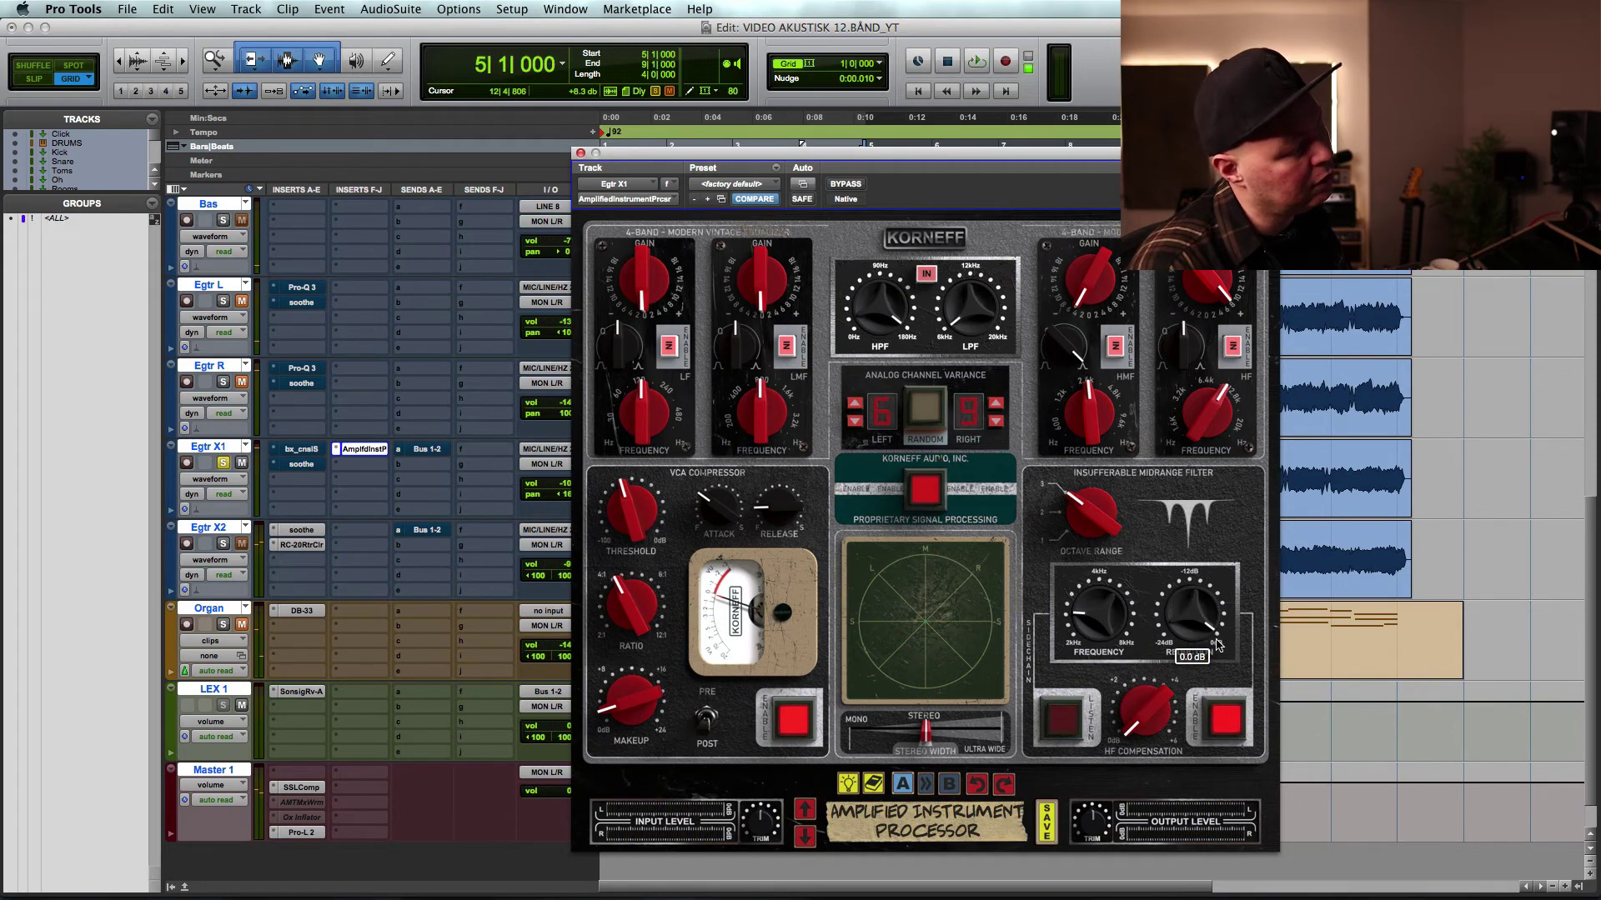
- Adjust the midrange filter's reduction amount while playing Egtr X1 from bar 5
key("space")
left_click_drag(1194, 627, 1188, 660)
key("space")
- Compare Egtr X1 from bar 5 with the midrange filter on and off, and leave the filter enabled
key("space")
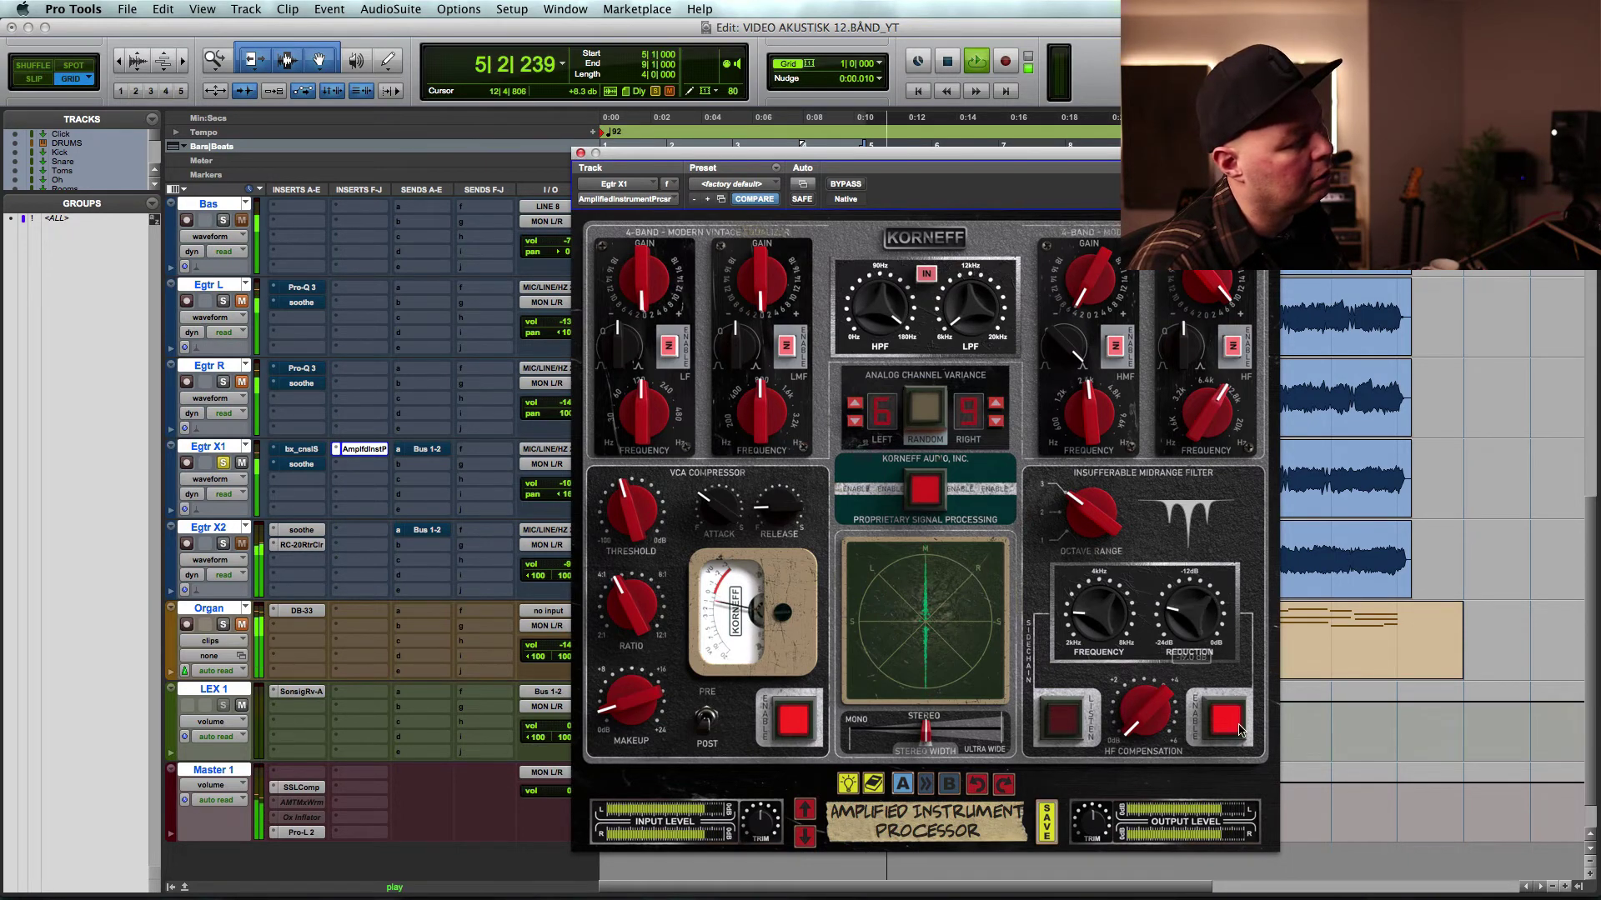
key("space")
left_click(1230, 722)
key("space")
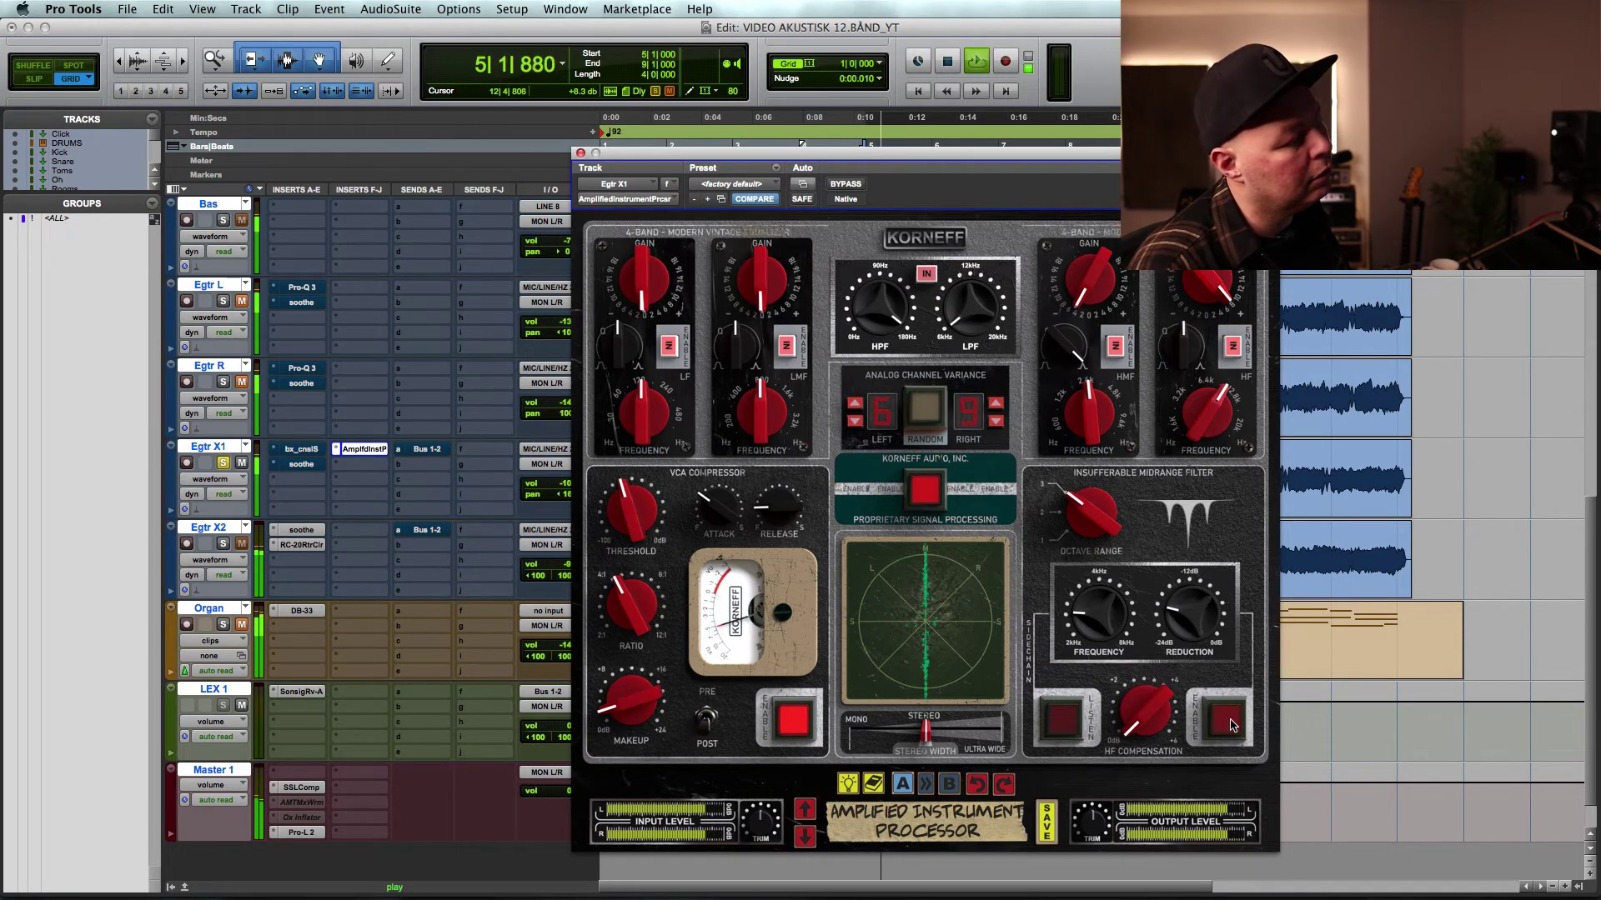
left_click(1229, 721)
key("space")
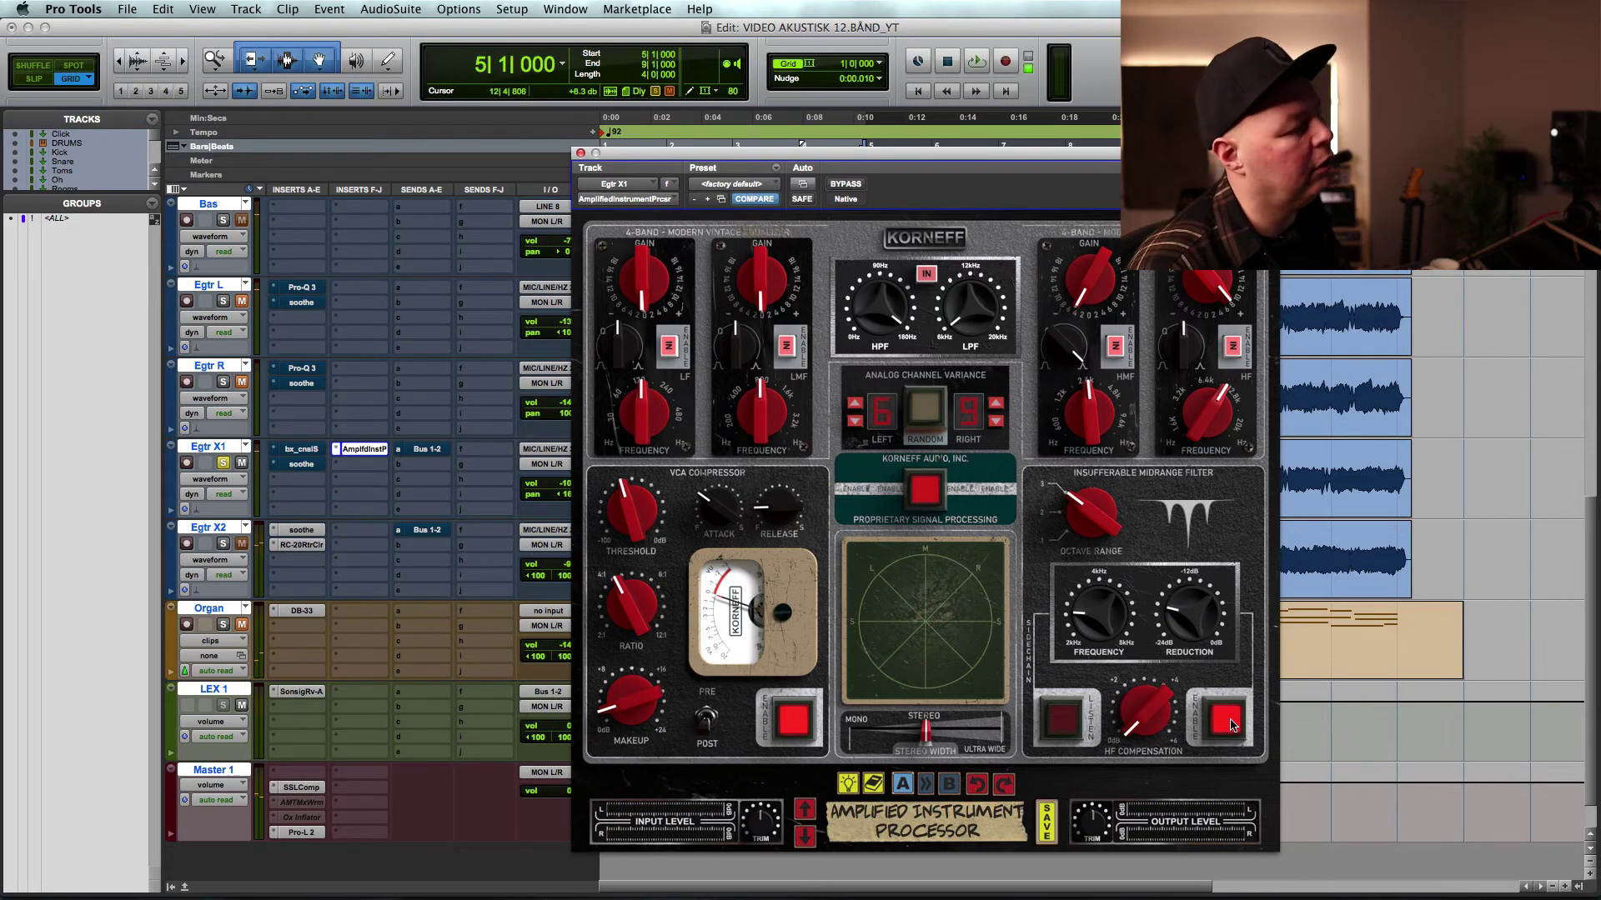
- Replay Egtr X1 from bar 5 while bypassing and re-enabling the midrange filter, leaving it on, and stop playback
key("space")
left_click(1230, 722)
left_click(1229, 722)
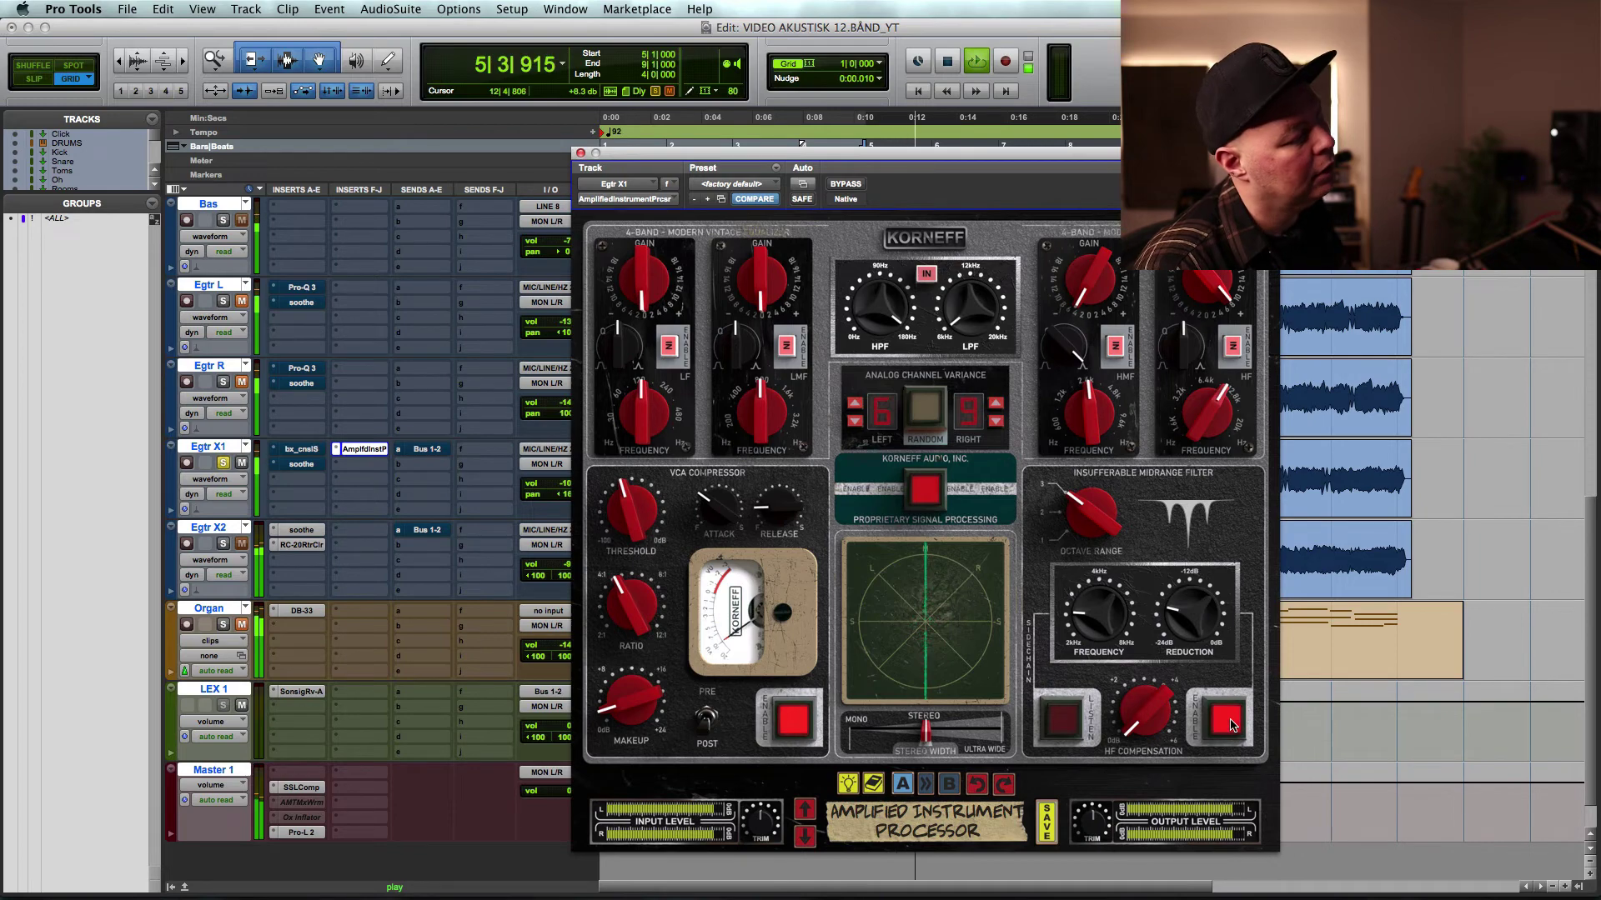
key("space")
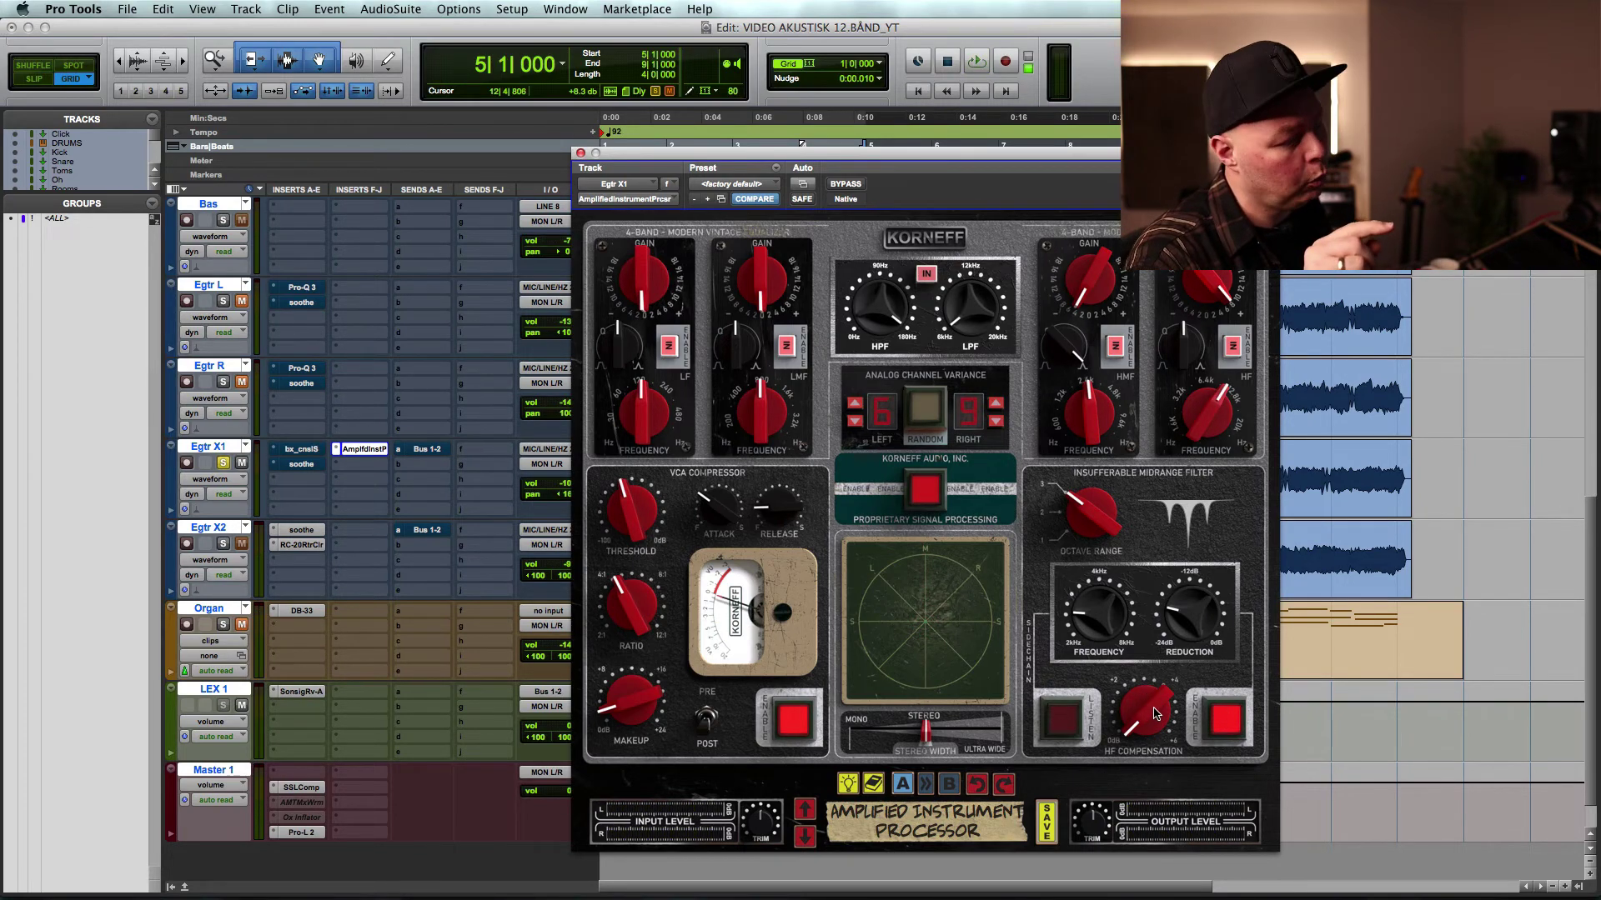
- Try the midrange filter's HF compensation up to 4.4 dB, reset it, and set a lower amount by ear while playing Egtr X1
left_click_drag(1140, 699, 1163, 597)
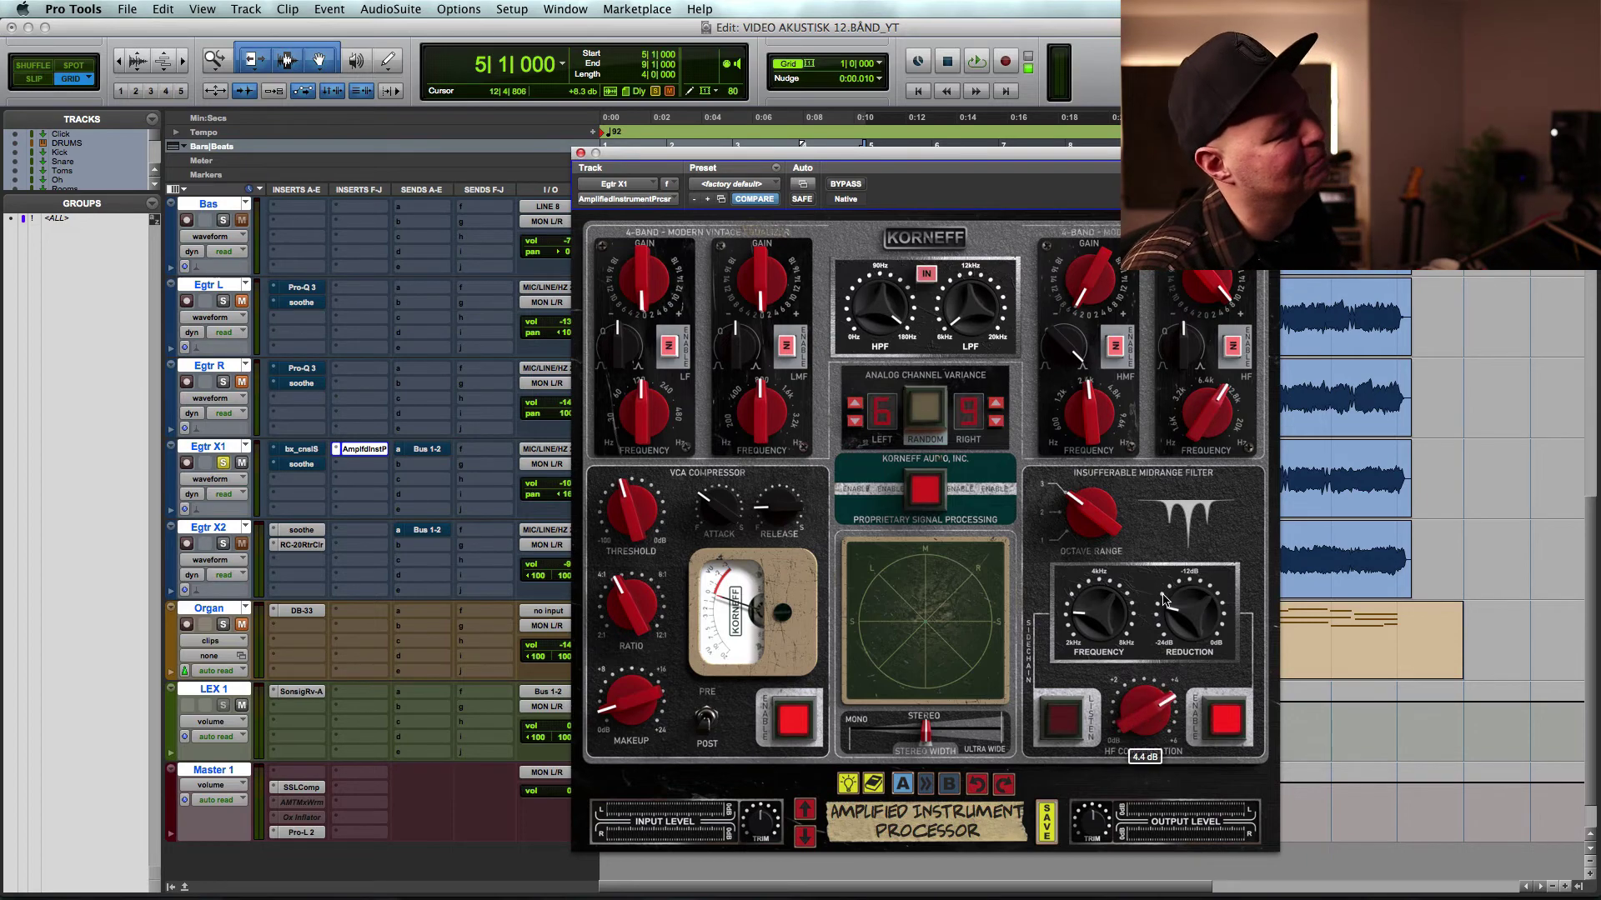
left_click_drag(1163, 692, 1153, 792)
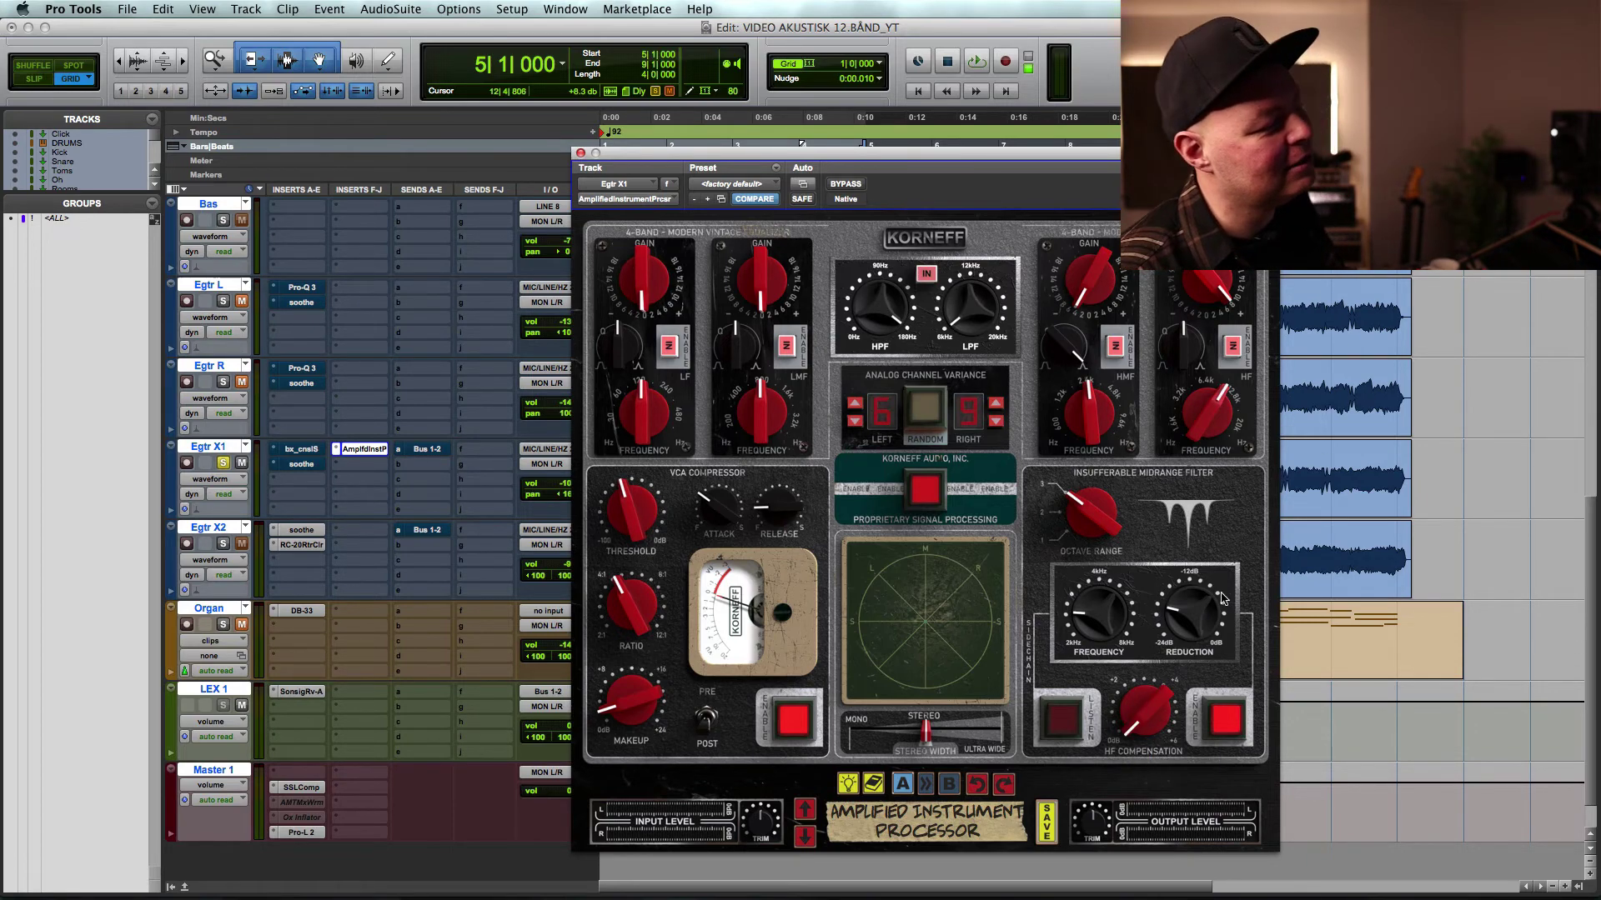
key("space")
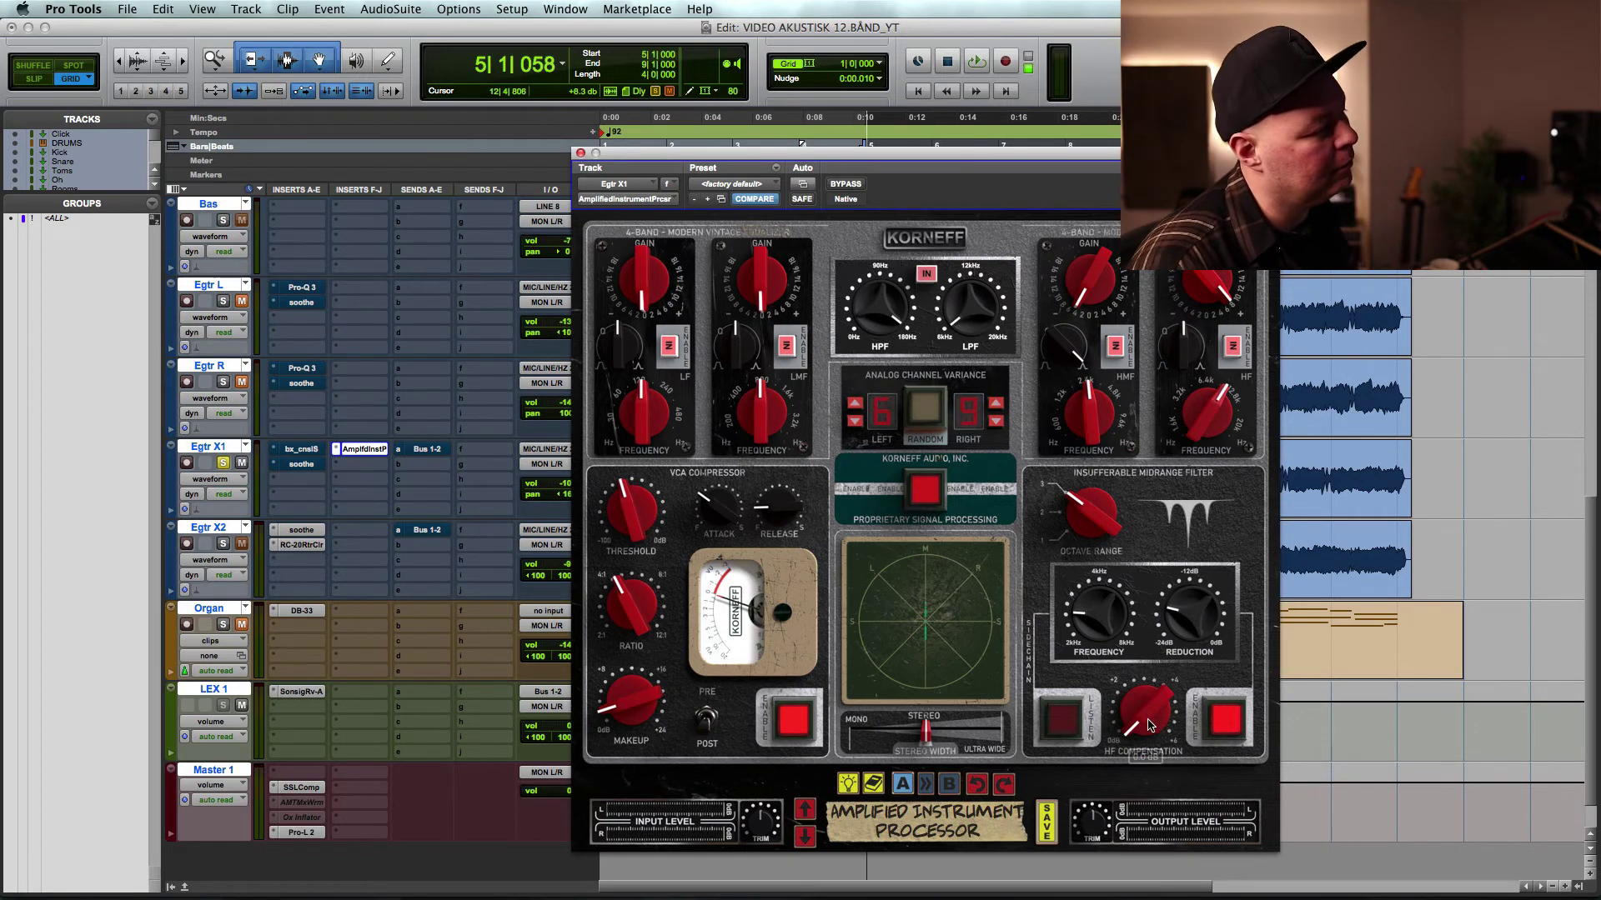
left_click_drag(1150, 725, 1167, 635)
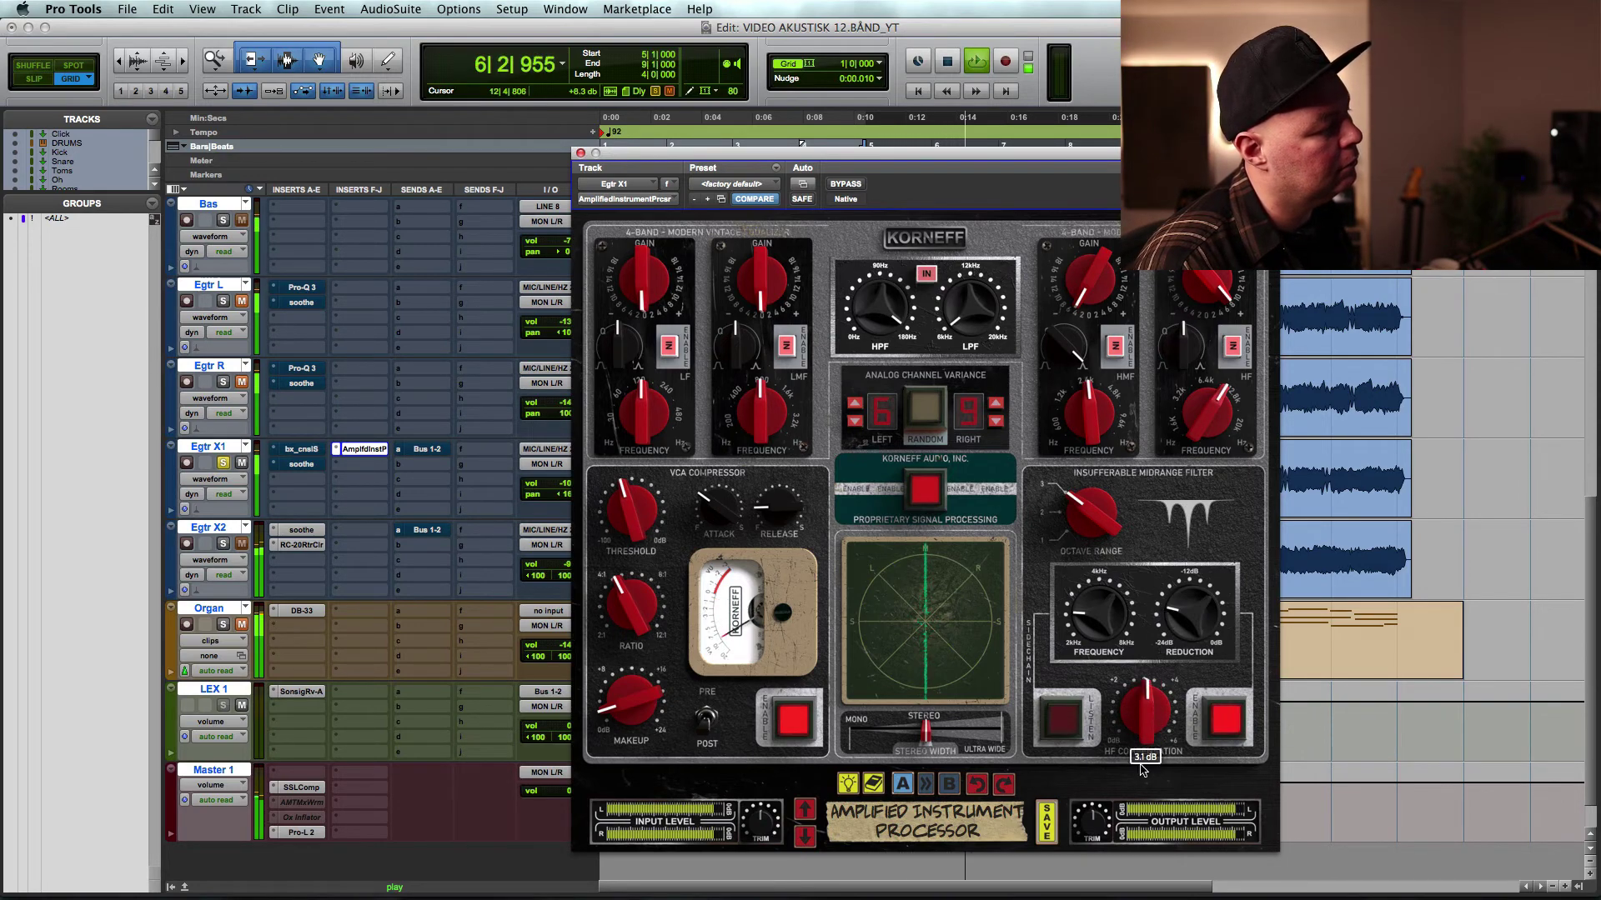
left_click_drag(1142, 768, 1143, 821)
- Fine-tune the midrange filter's reduction and frequency during playback, and check the result with the filter bypassed and re-enabled
left_click_drag(1197, 663, 1201, 627)
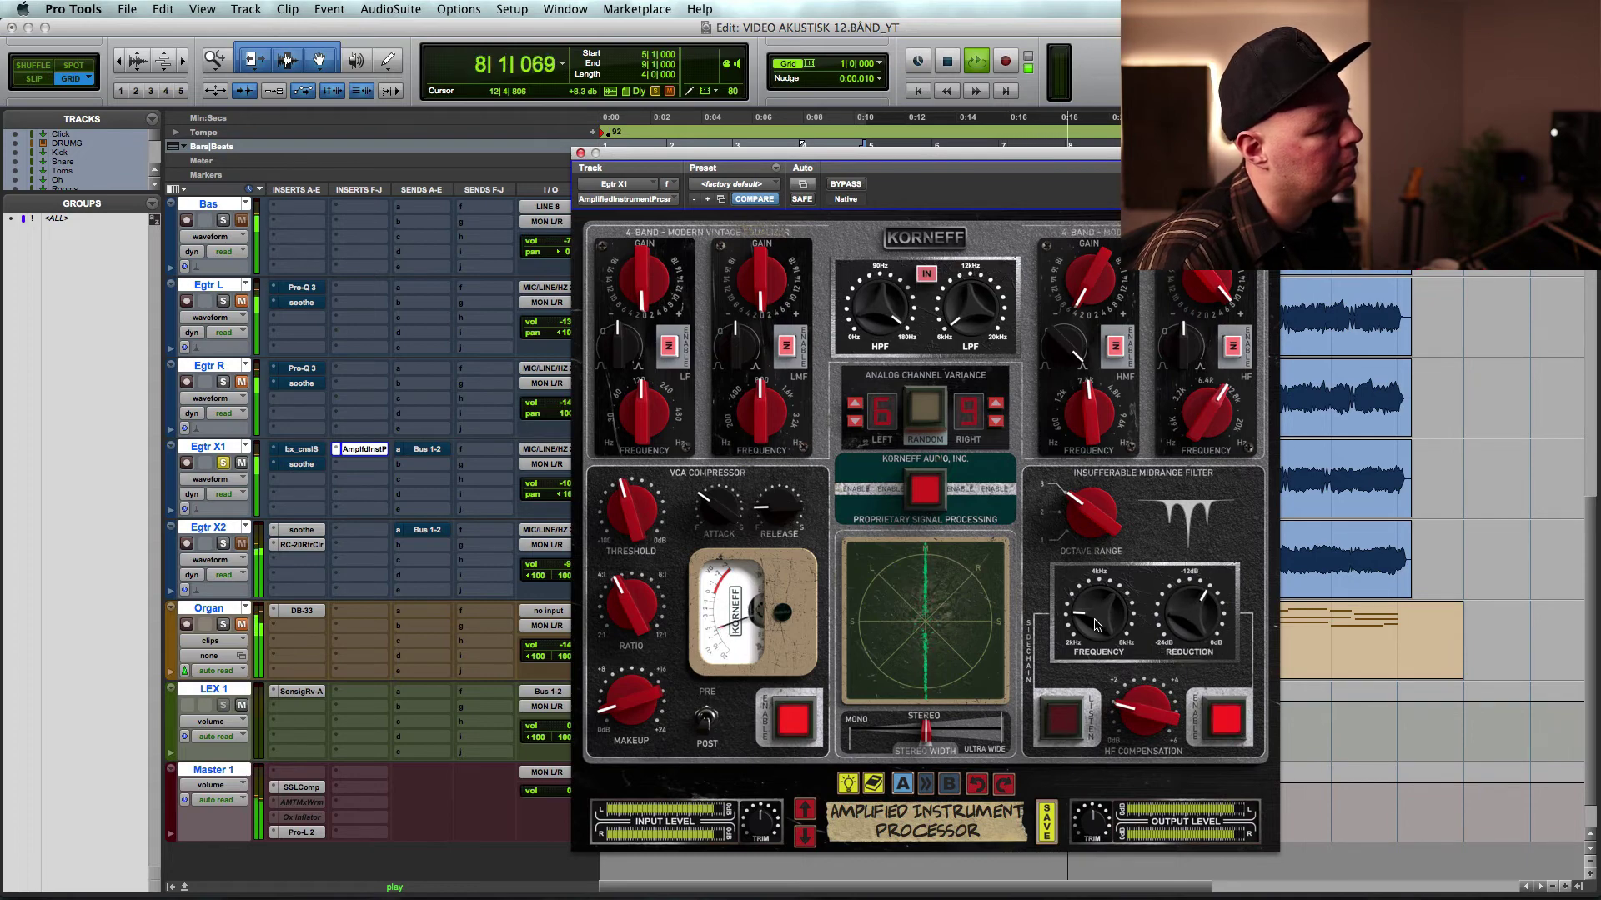
left_click_drag(1095, 625, 1103, 582)
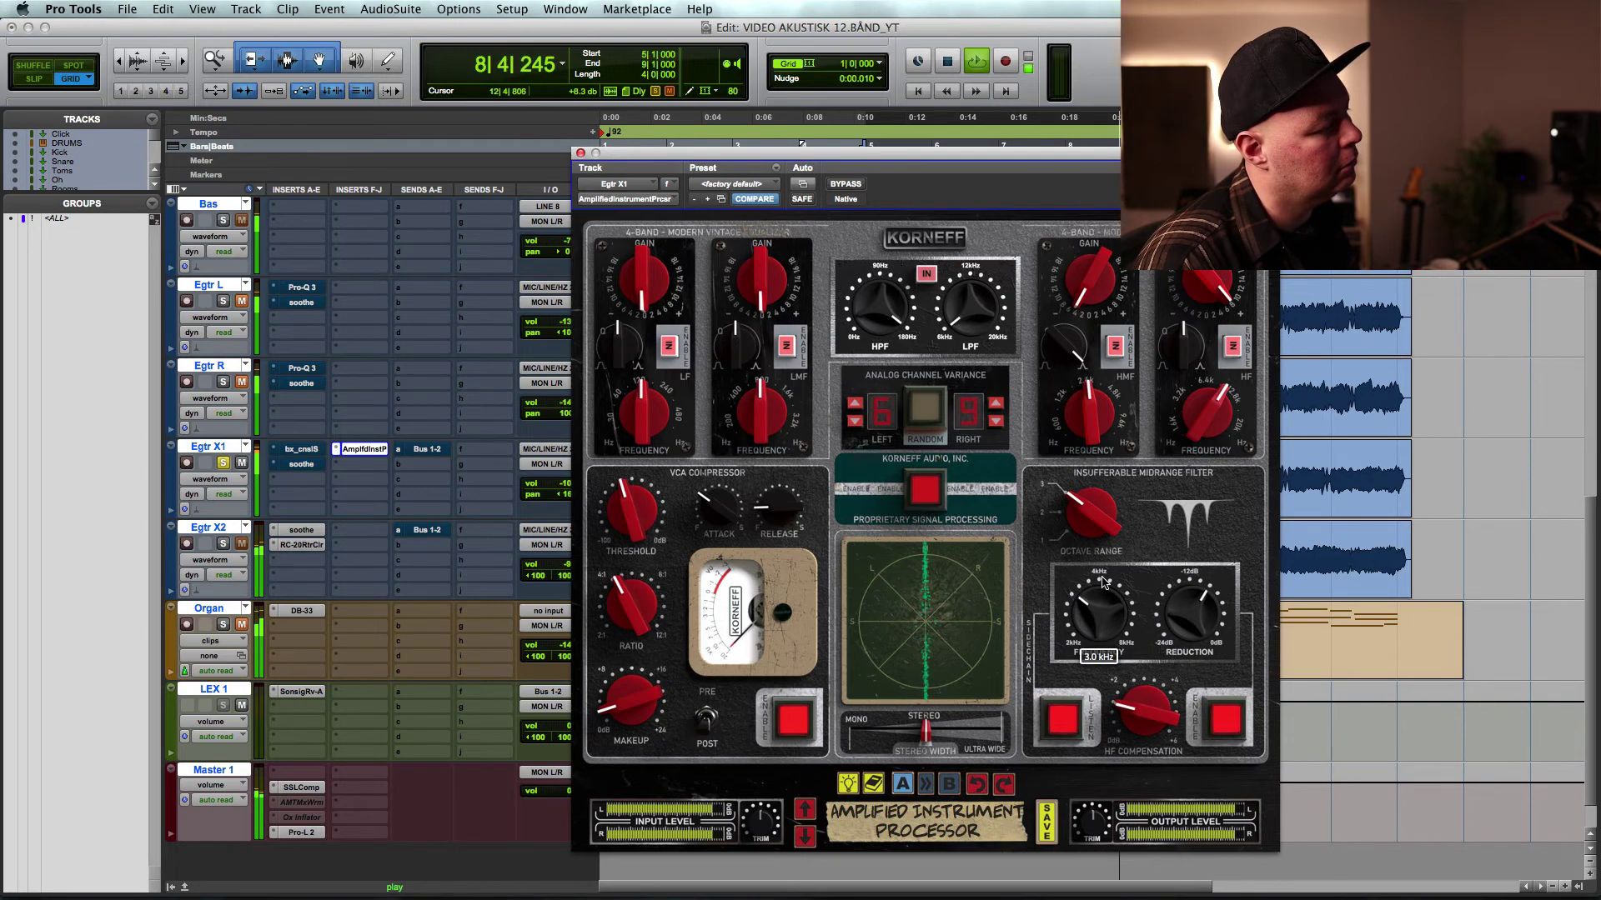
left_click(1238, 724)
left_click(1238, 724)
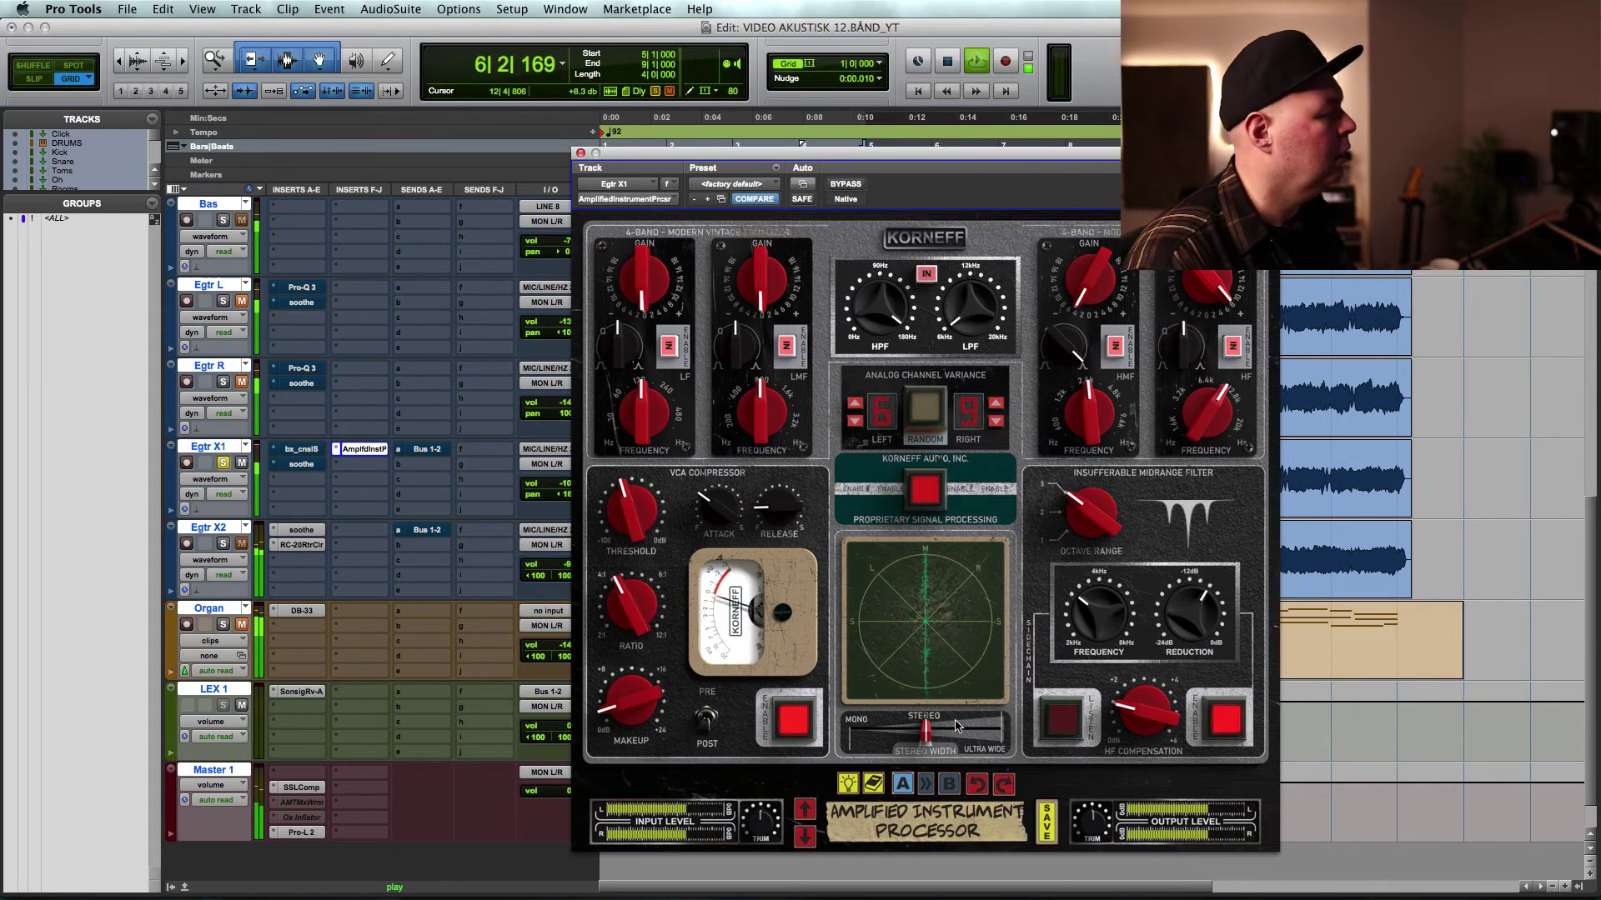
- Stop playback, widen the stereo width slightly beyond the Stereo mark, and flip the plug-in to its rear panel
key("space")
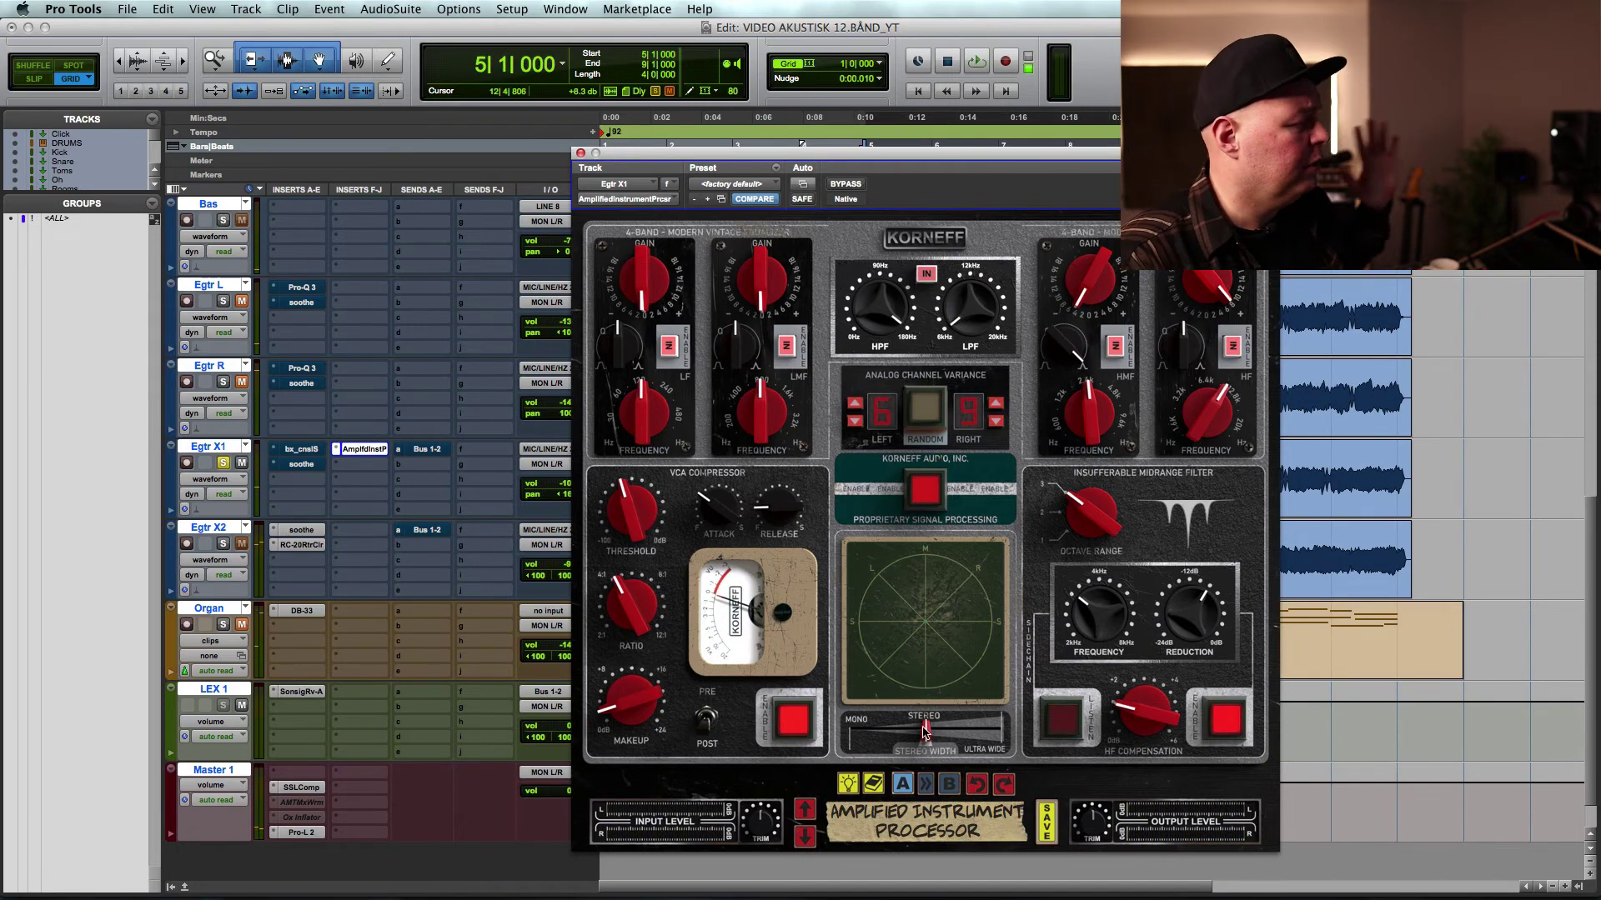
left_click_drag(925, 731, 950, 735)
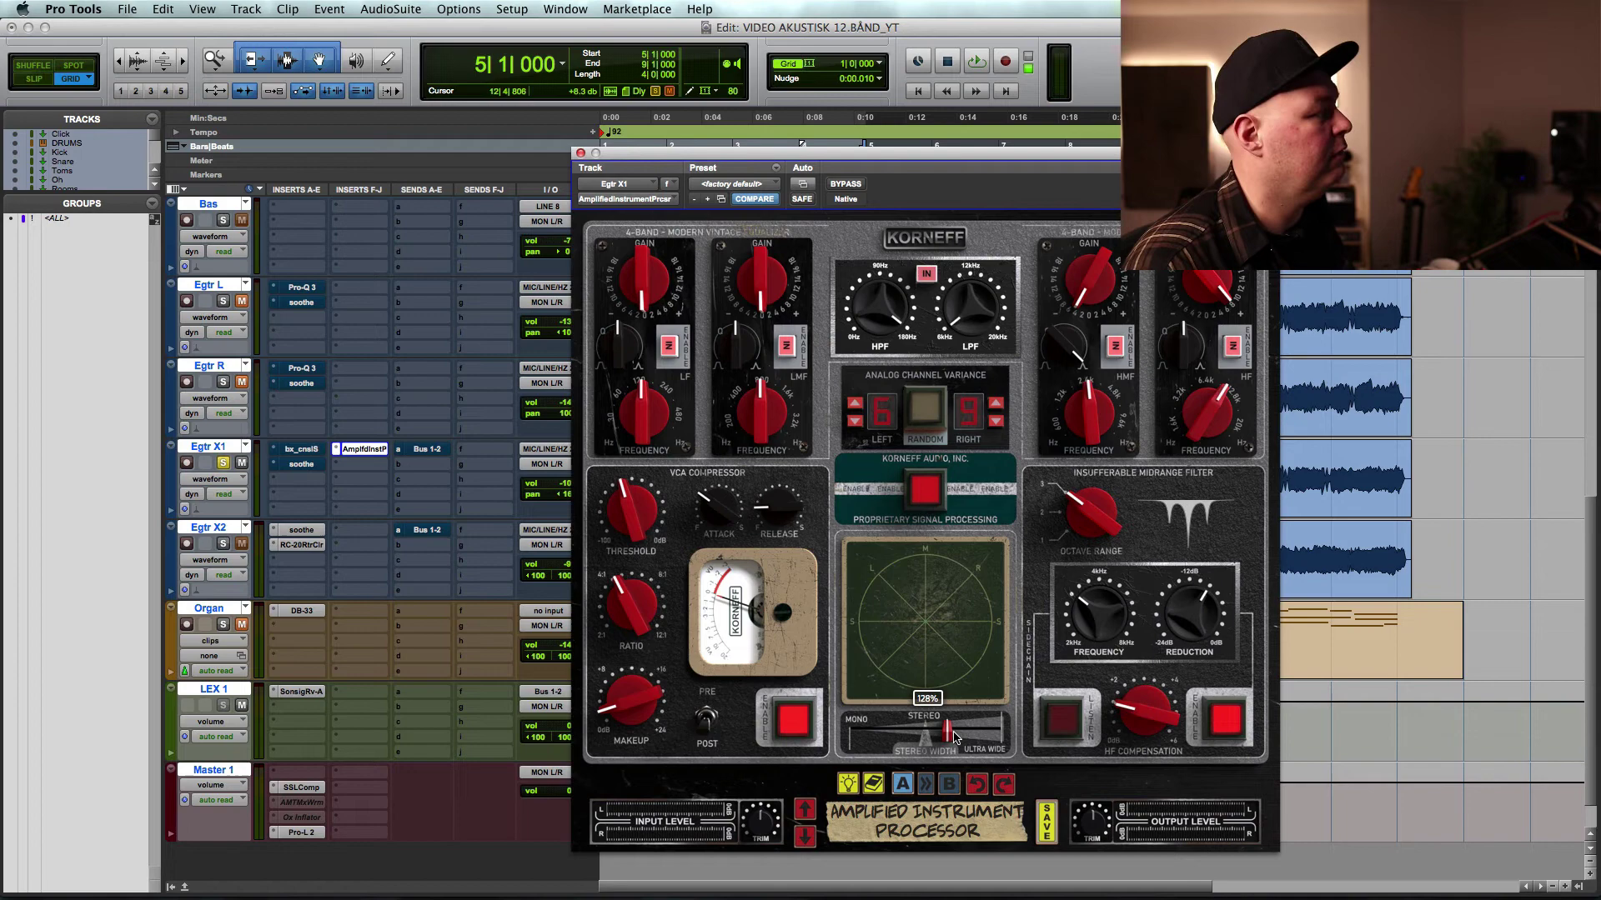
left_click(926, 237)
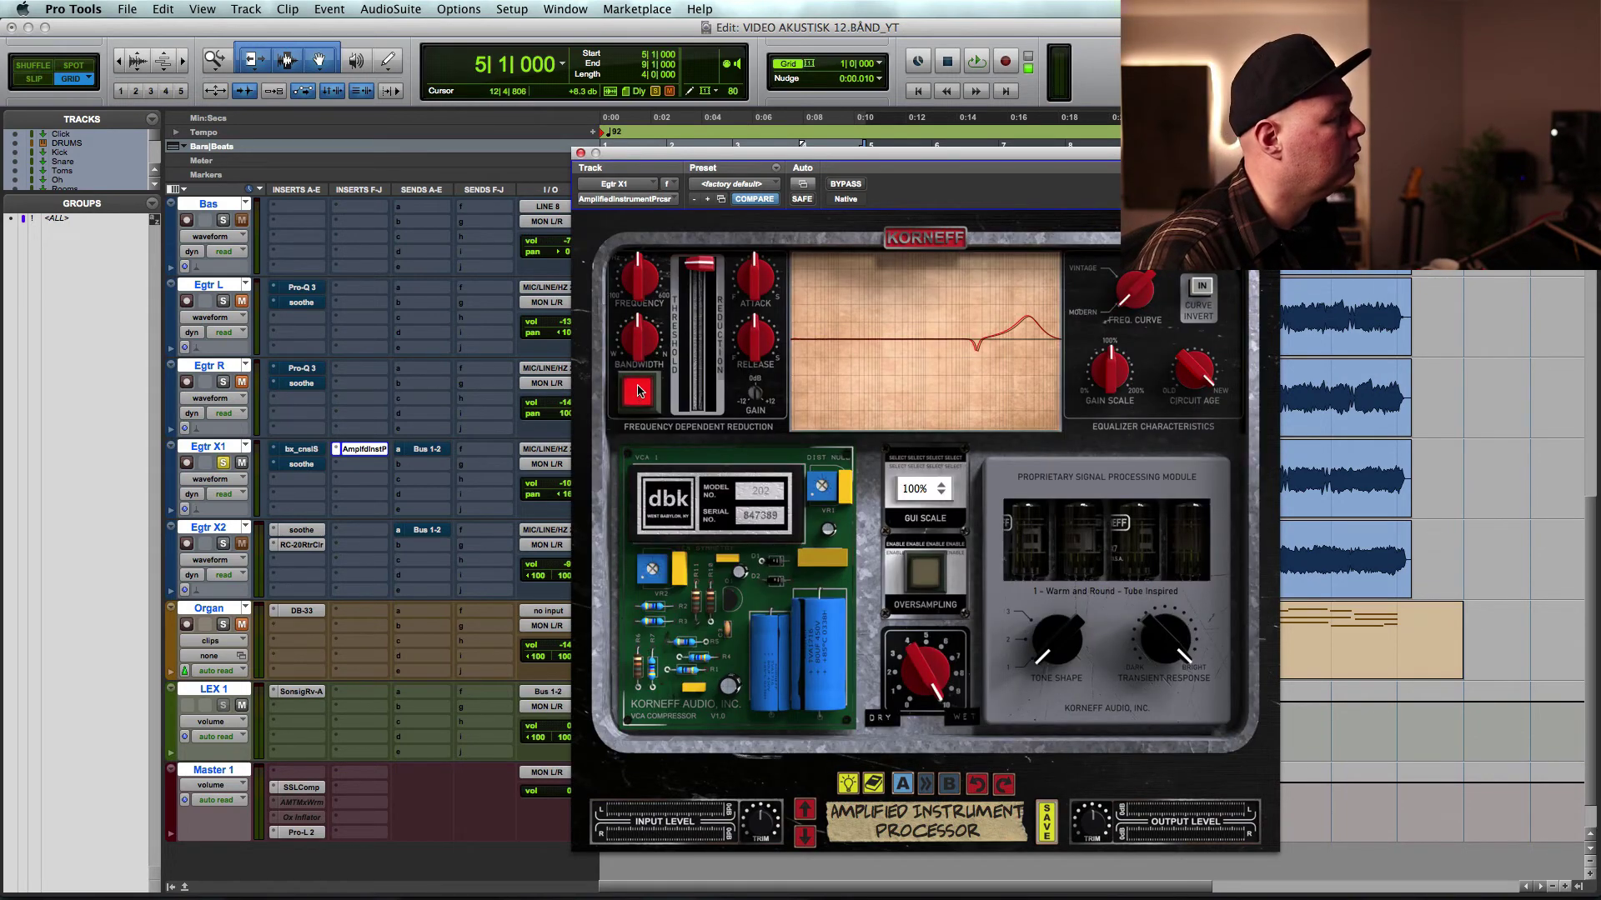
- Set the Frequency Dependent Reduction's attack to about 81 ms, narrow its bandwidth, and try out its gain and threshold
mouse_move(756, 395)
left_mouse_down()
mouse_move(765, 315)
mouse_move(754, 366)
left_mouse_up()
left_click_drag(760, 262, 760, 282)
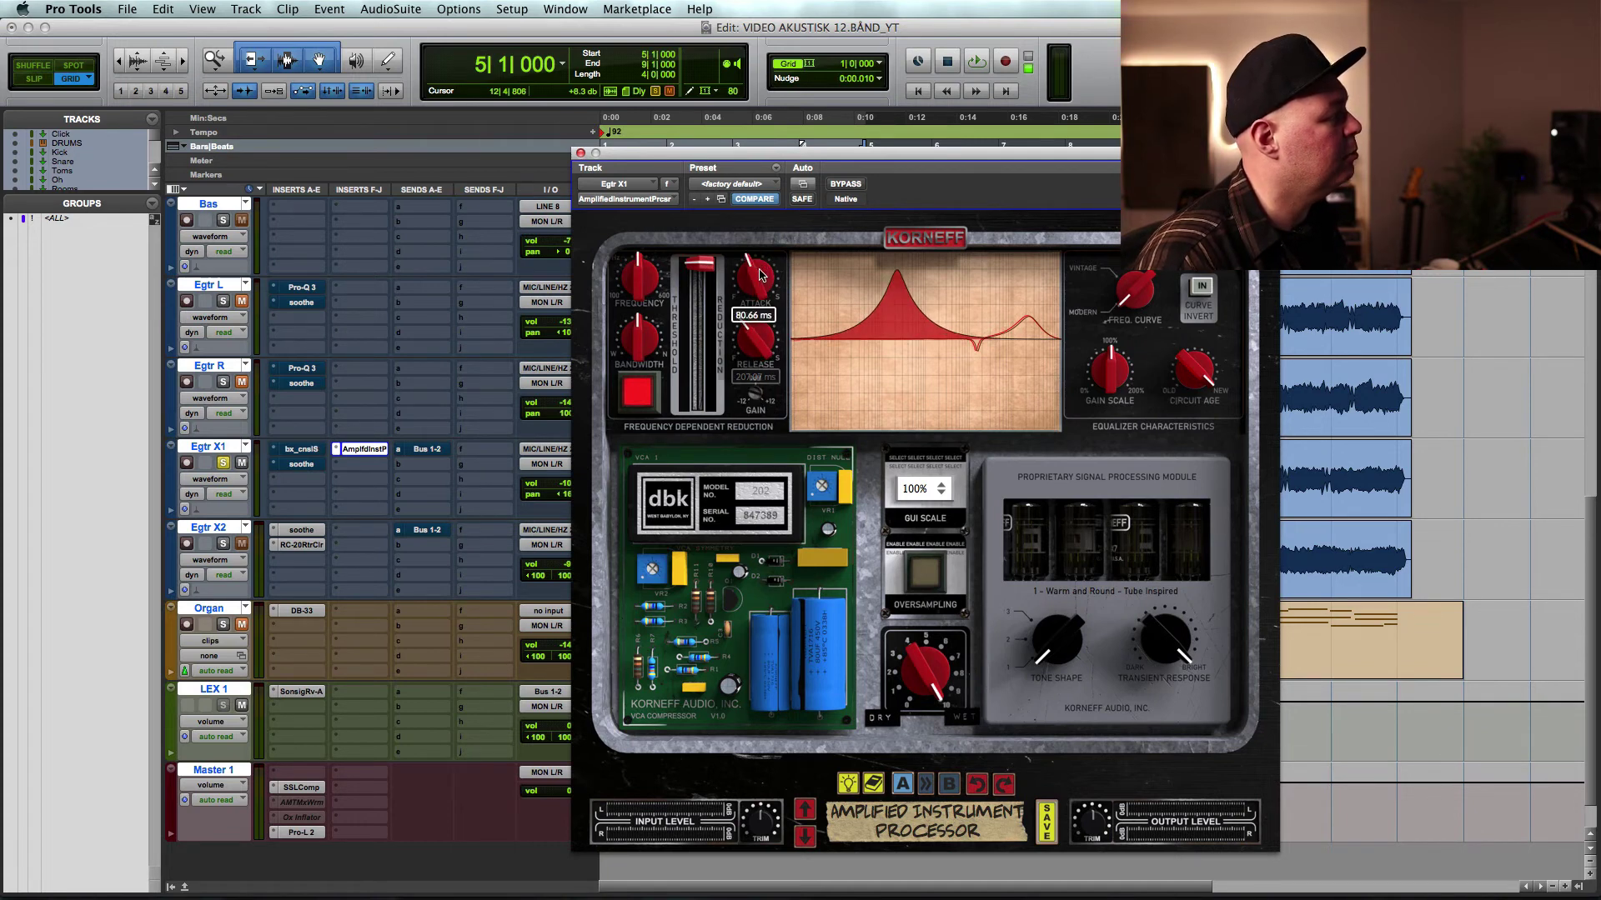
left_click_drag(638, 348, 638, 332)
left_click_drag(704, 269, 703, 306)
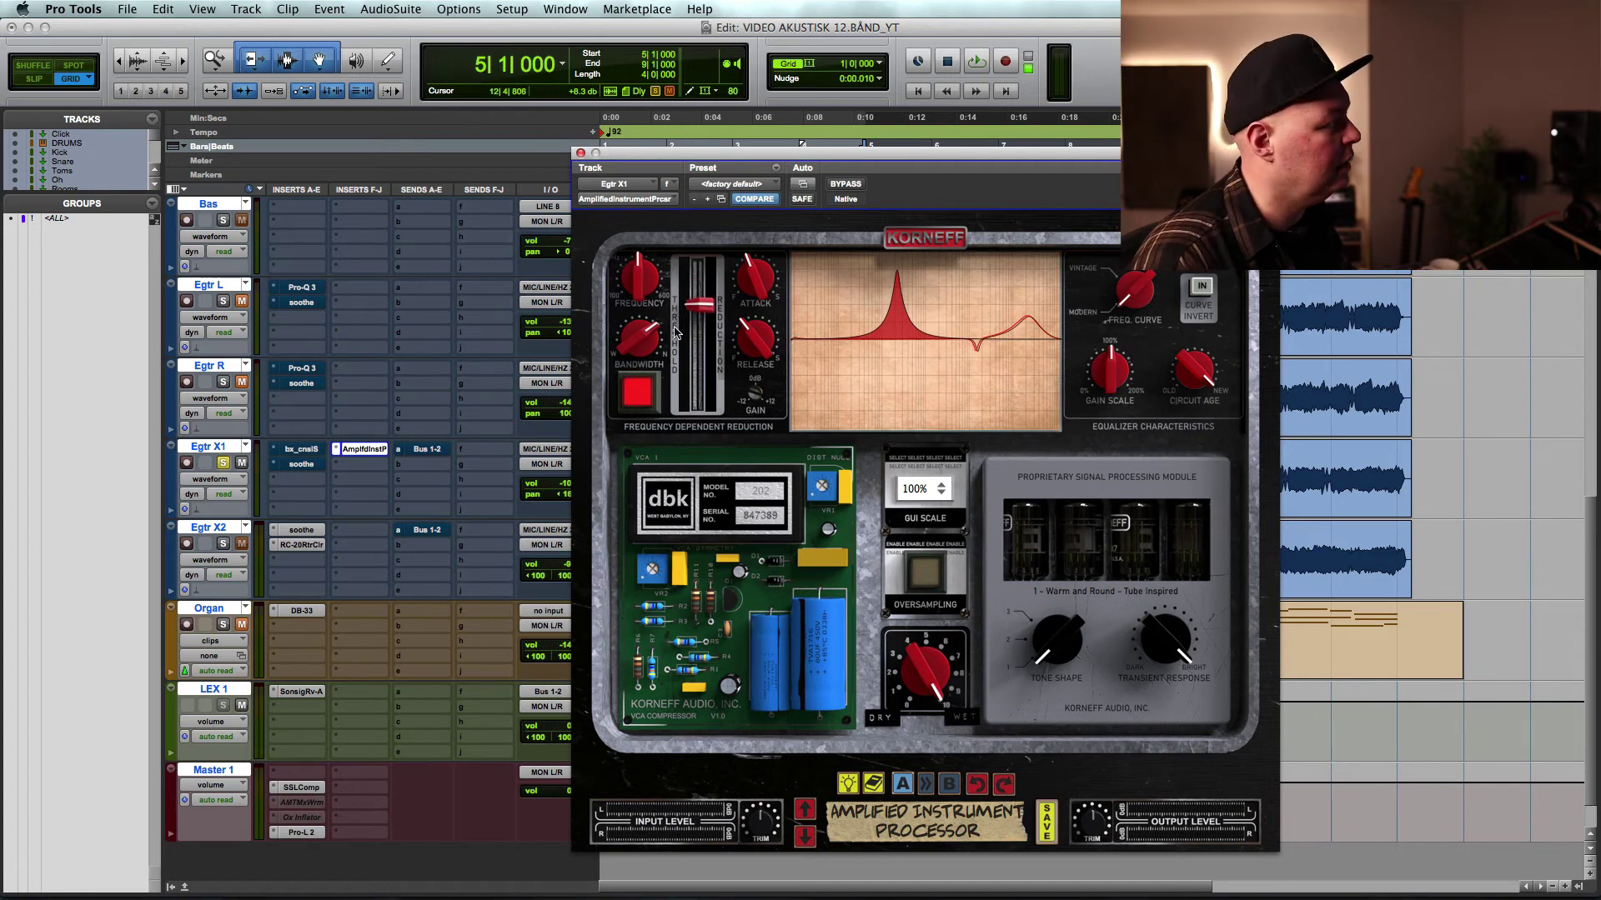
left_click_drag(711, 309, 710, 252)
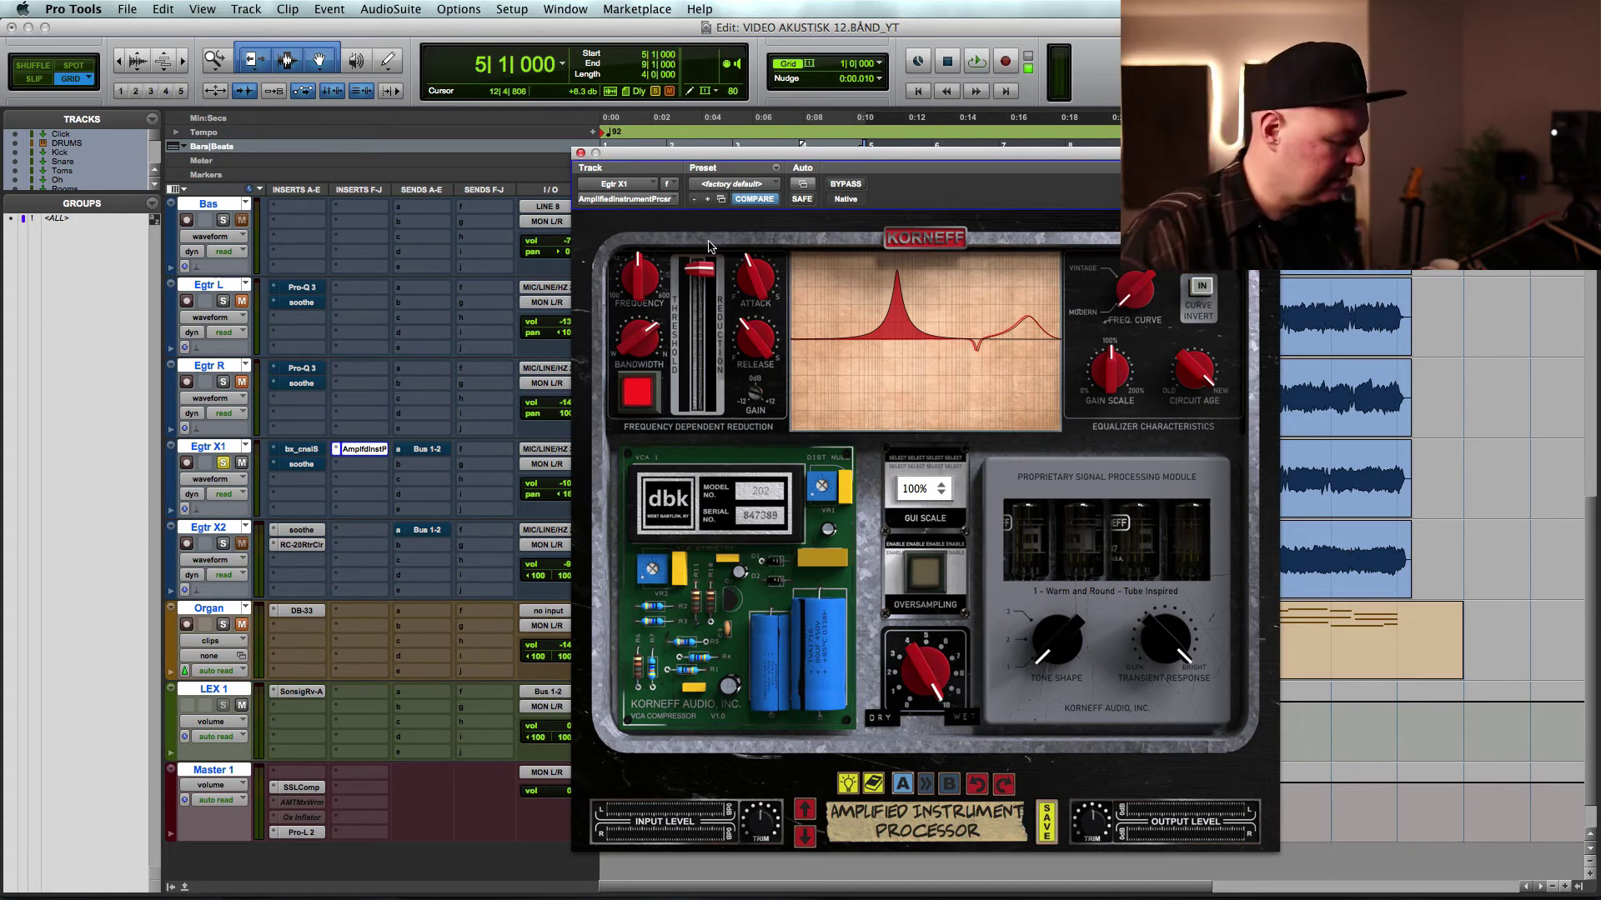
- Play Egtr X1 from bar 5, lower the Frequency Dependent Reduction threshold until the band ducks, and boost its gain
key("space")
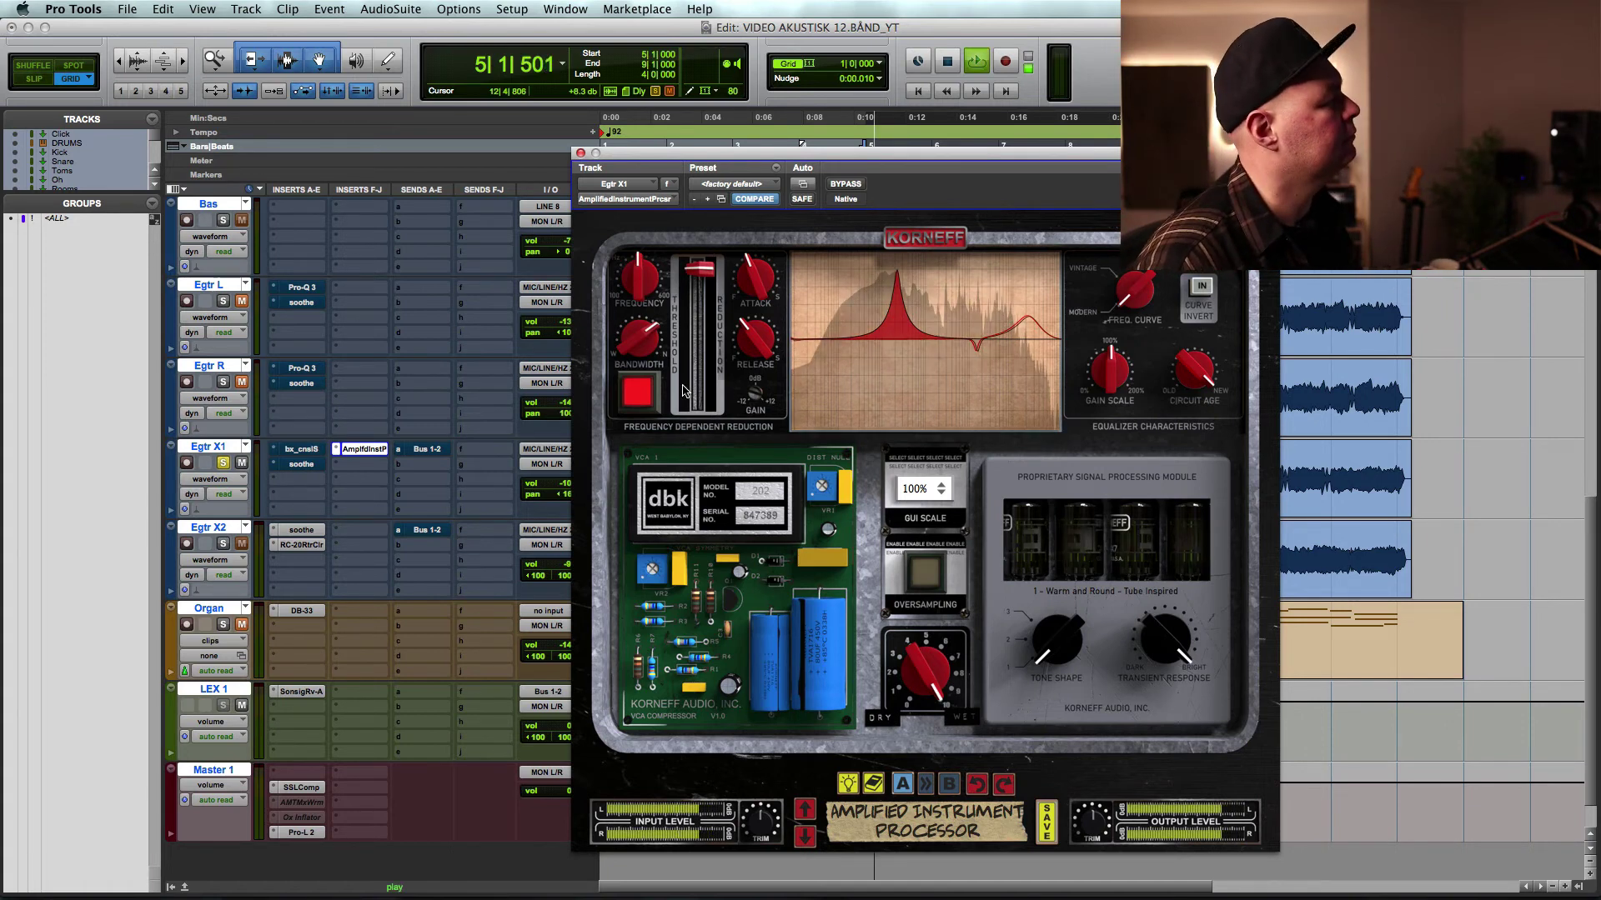
key("space")
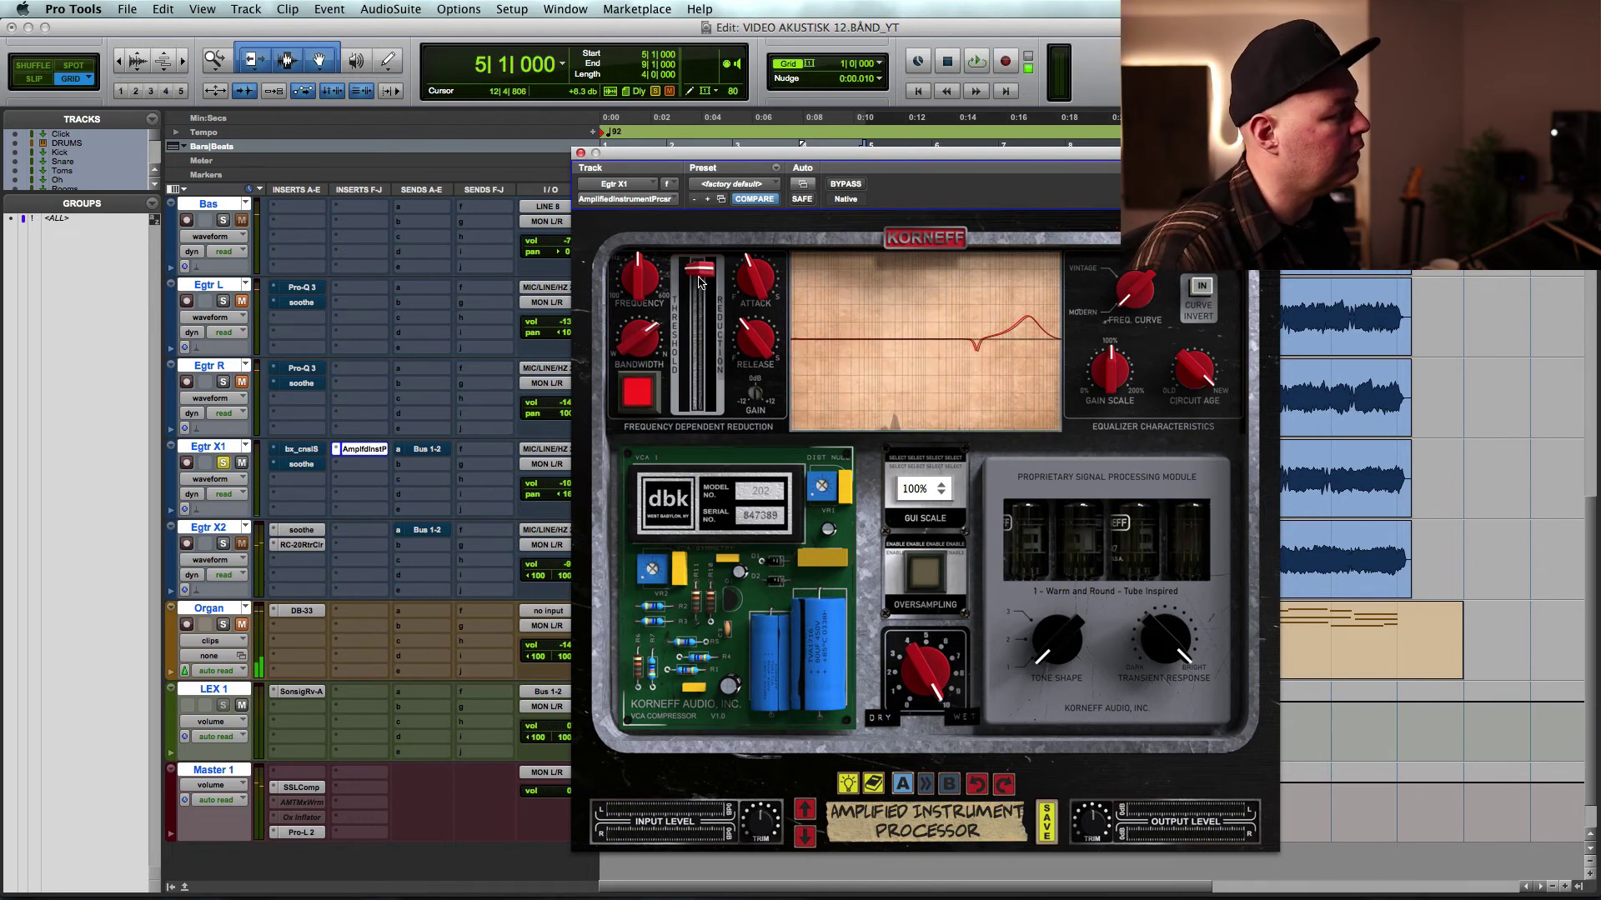
key("space")
left_click_drag(698, 285, 703, 343)
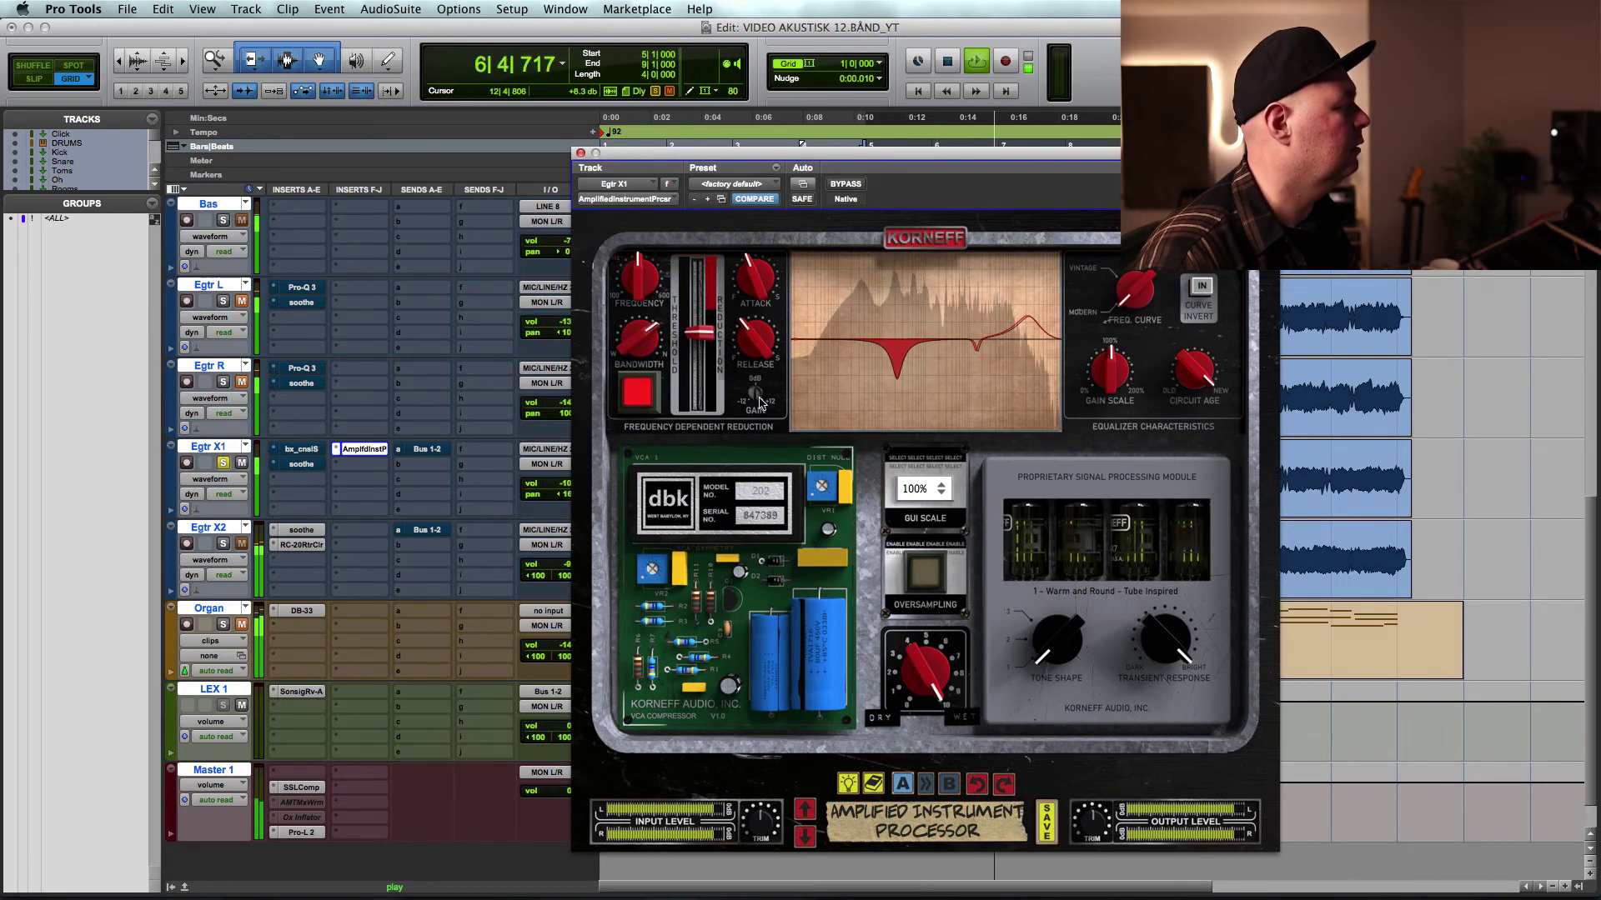
left_click_drag(758, 399, 762, 331)
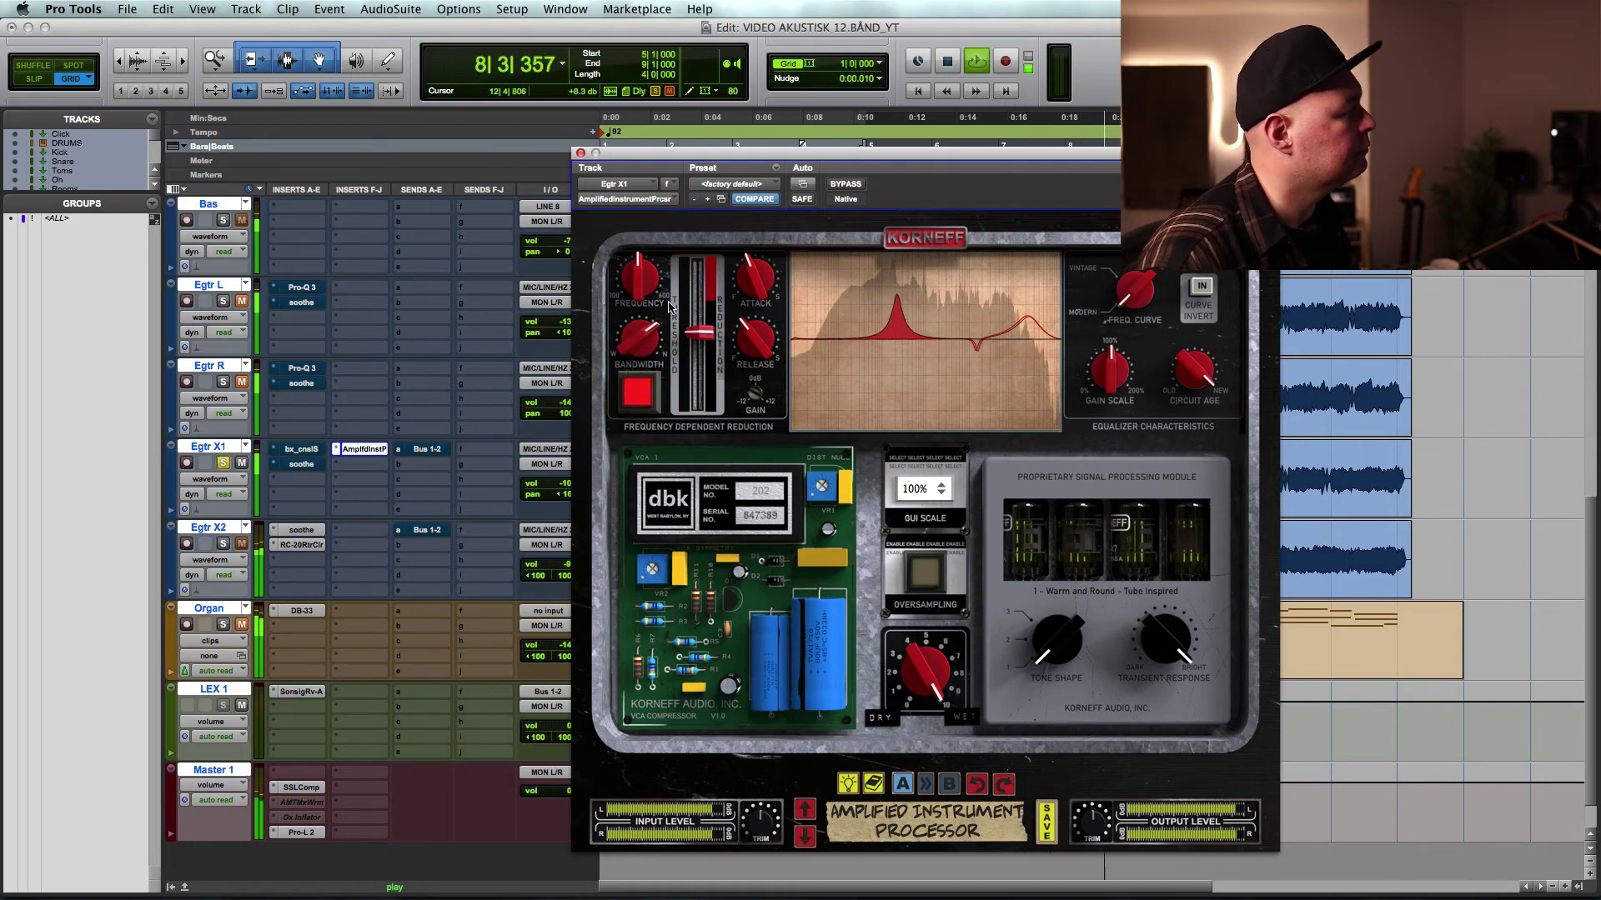
- Tune the Frequency Dependent Reduction band to about 450 Hz and reset its gain to 0 dB
mouse_move(639, 280)
left_click_drag(639, 279, 657, 254)
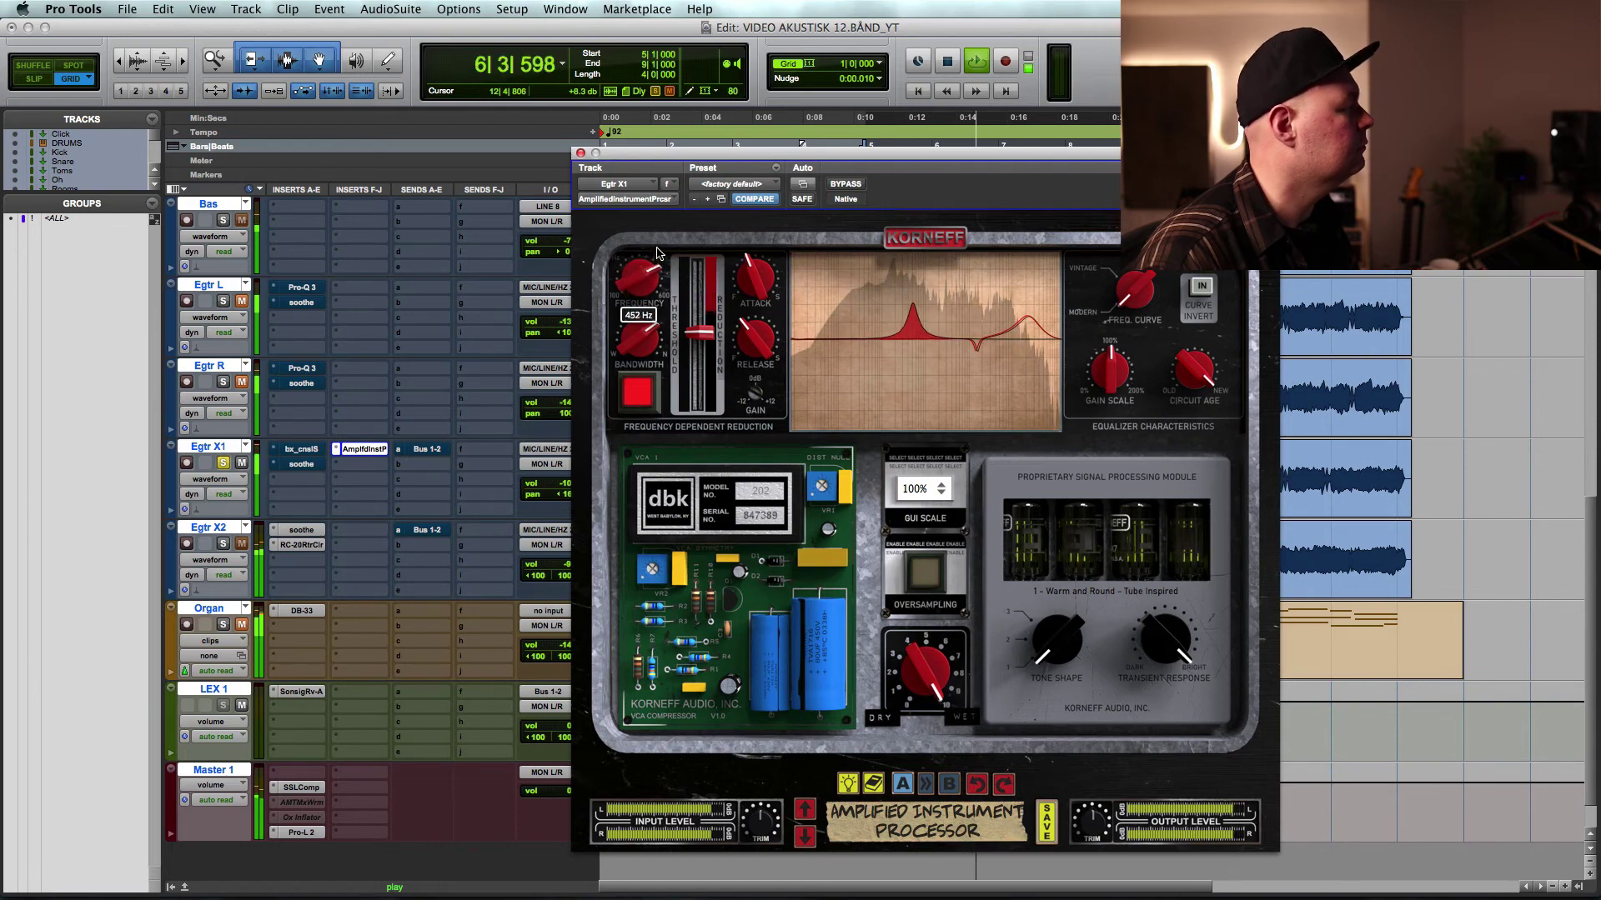
double_click(757, 395)
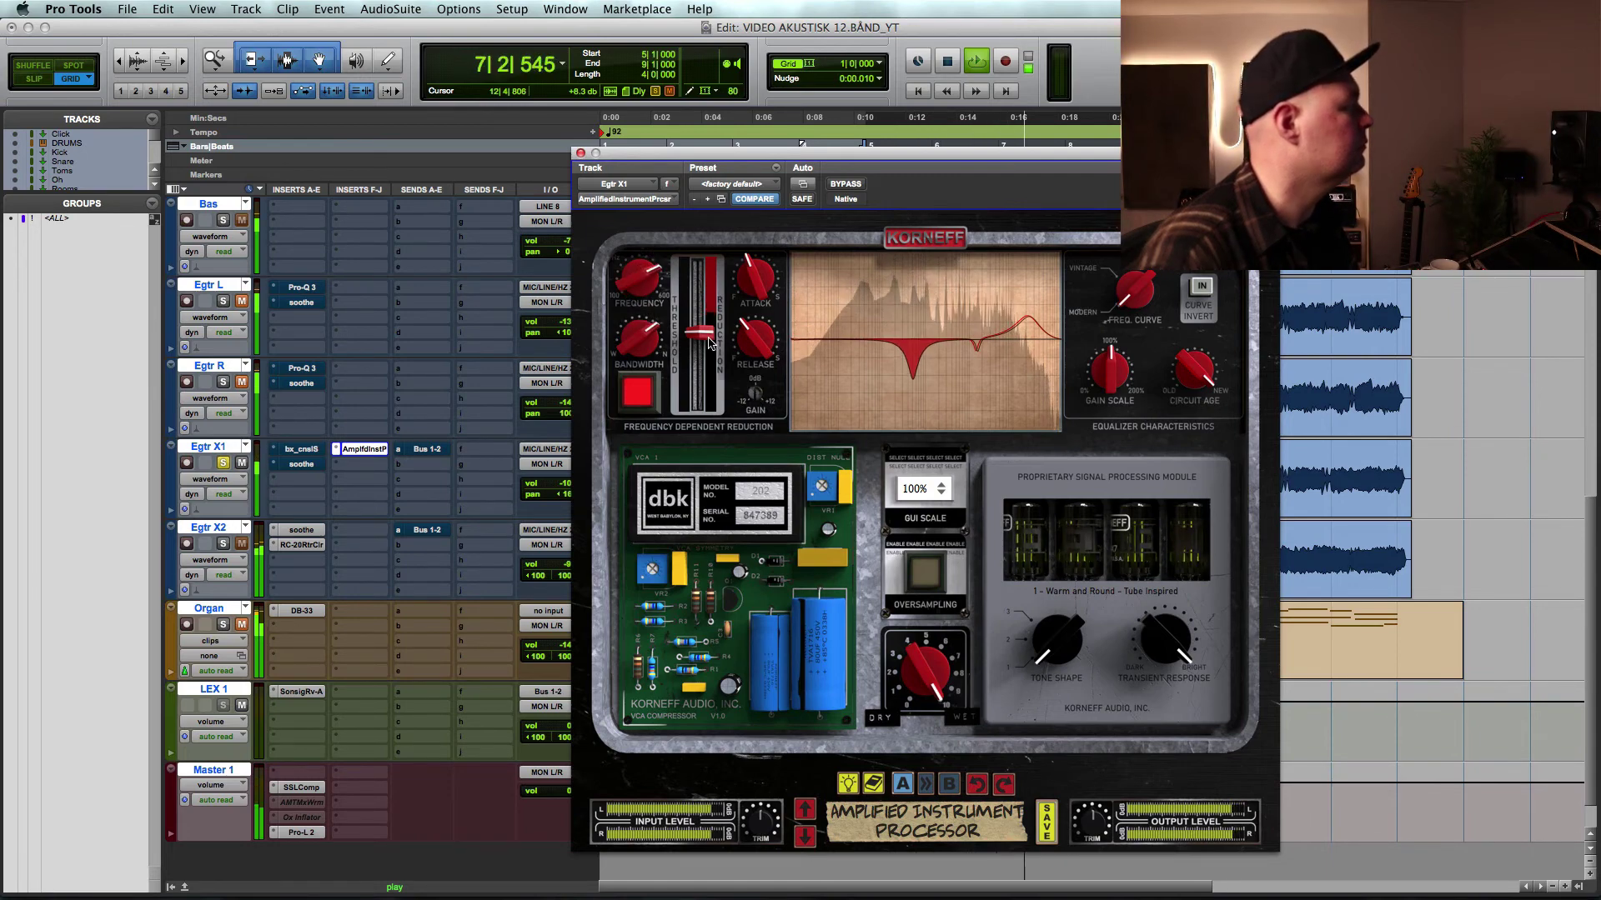
- Compare the Frequency Dependent Reduction off and on, leave it enabled, and raise its threshold slightly during playback
left_click(639, 394)
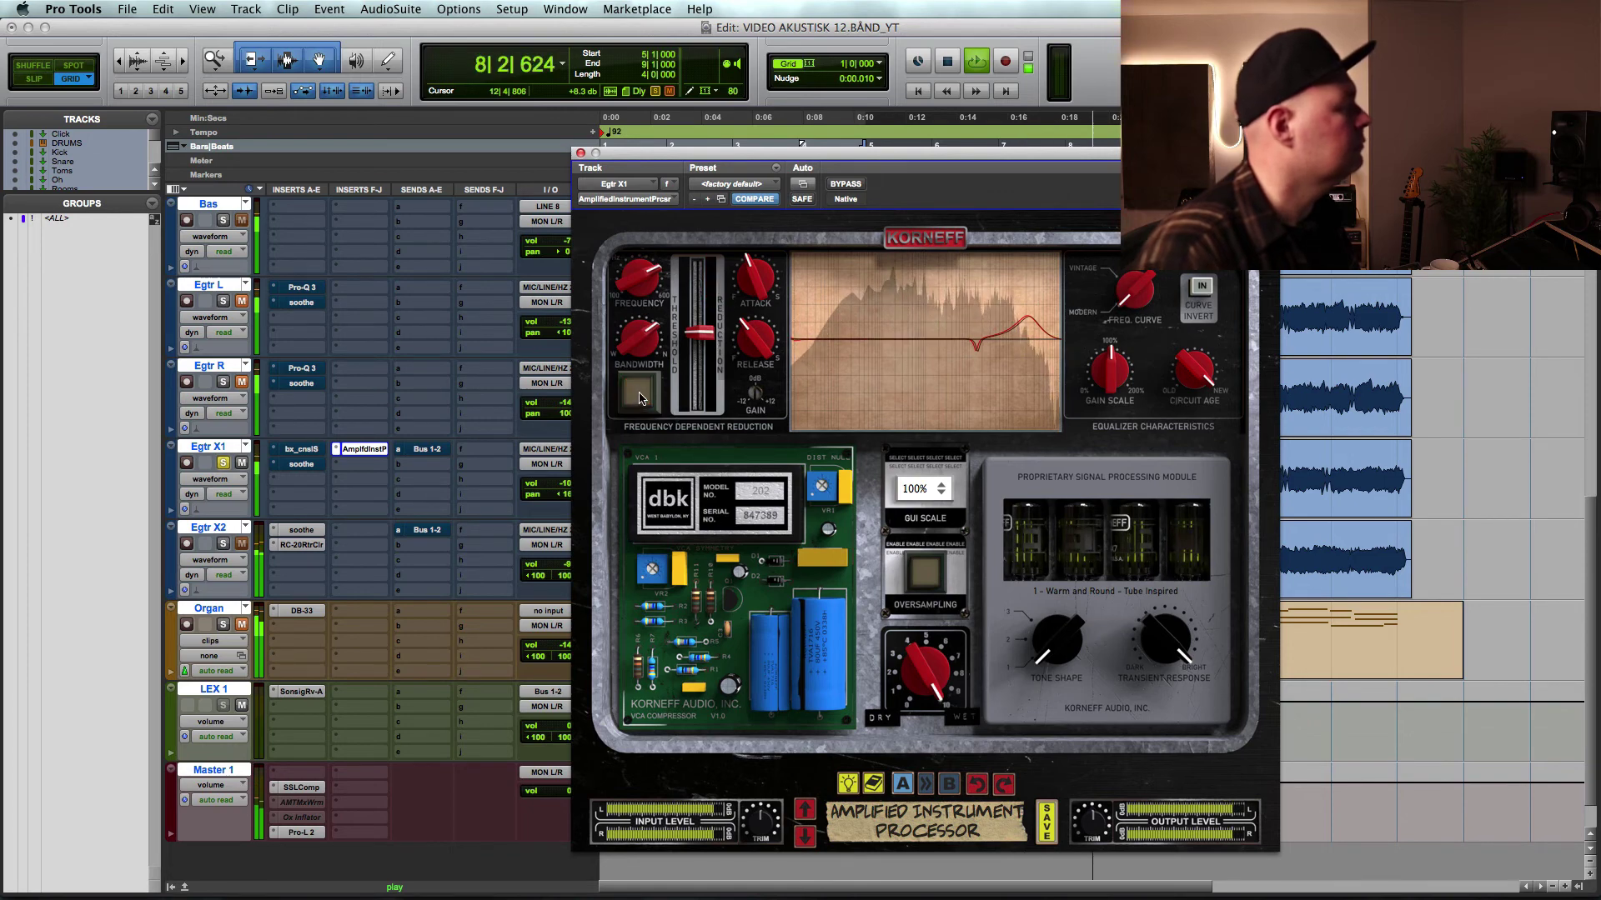
left_click(639, 395)
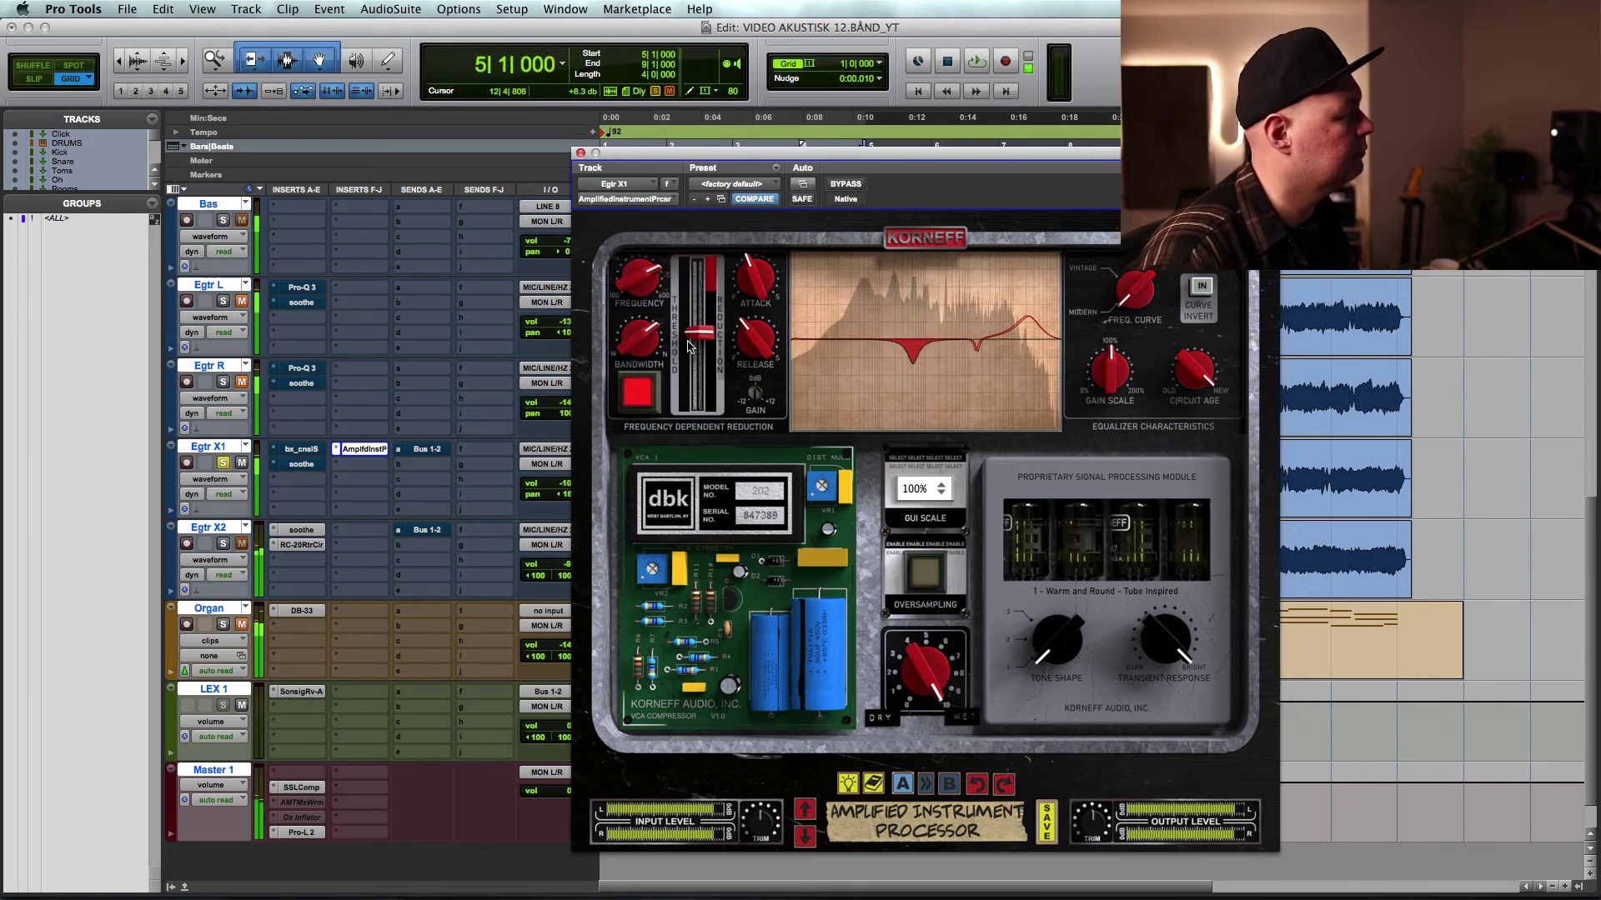
key("space")
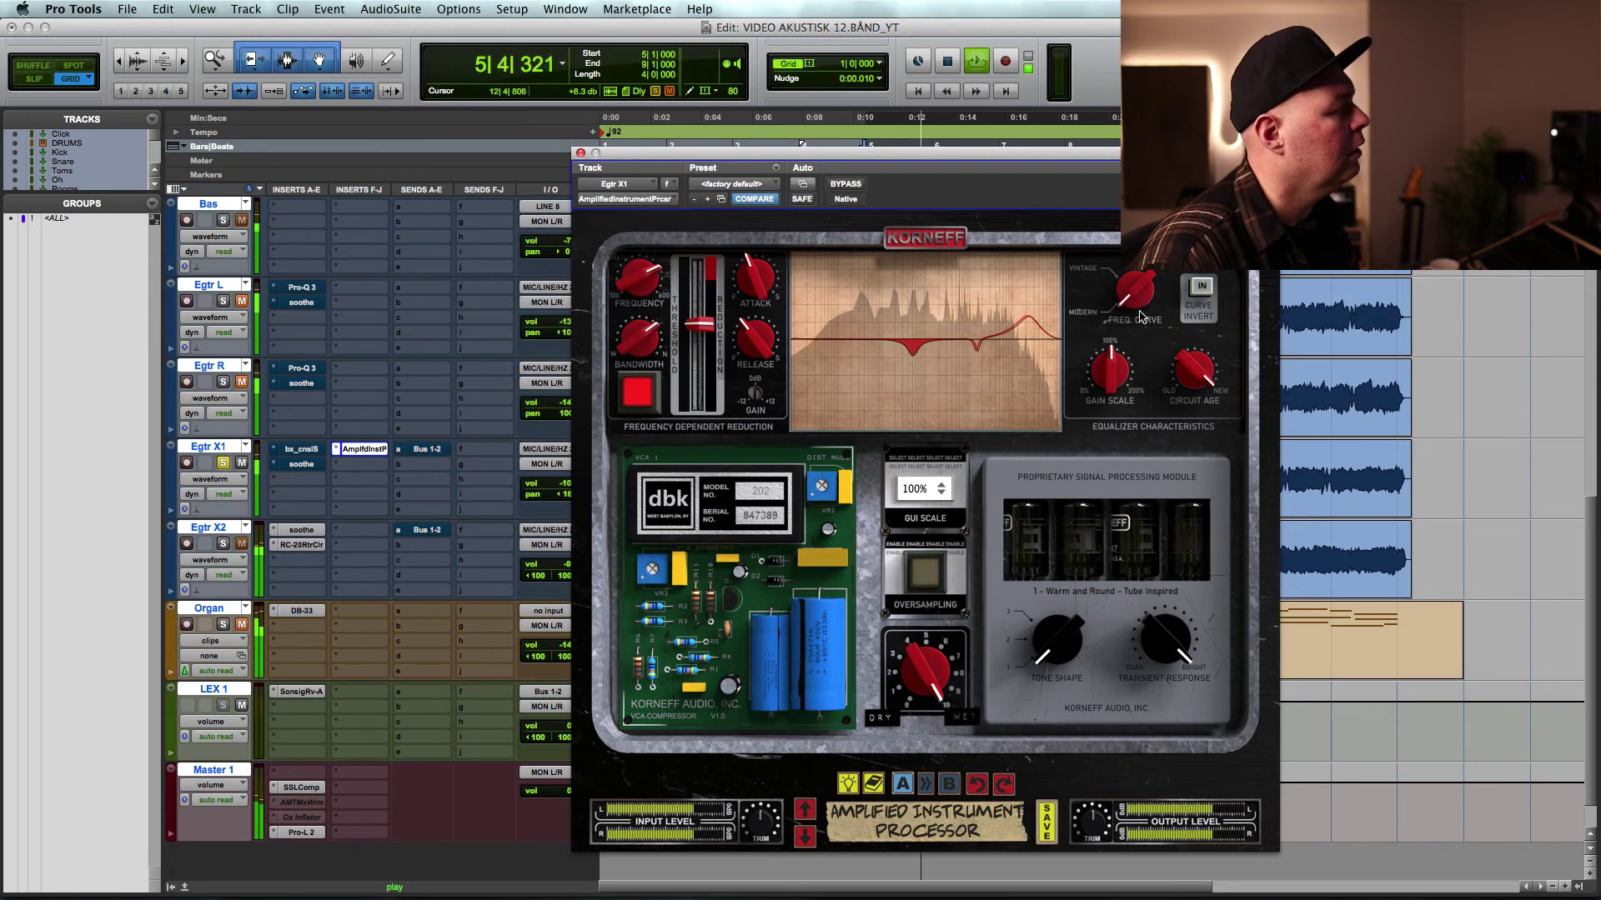
key("space")
- Compare the equalizer's Vintage and Modern frequency curves and leave it on Modern
left_click_drag(1136, 293, 1136, 258)
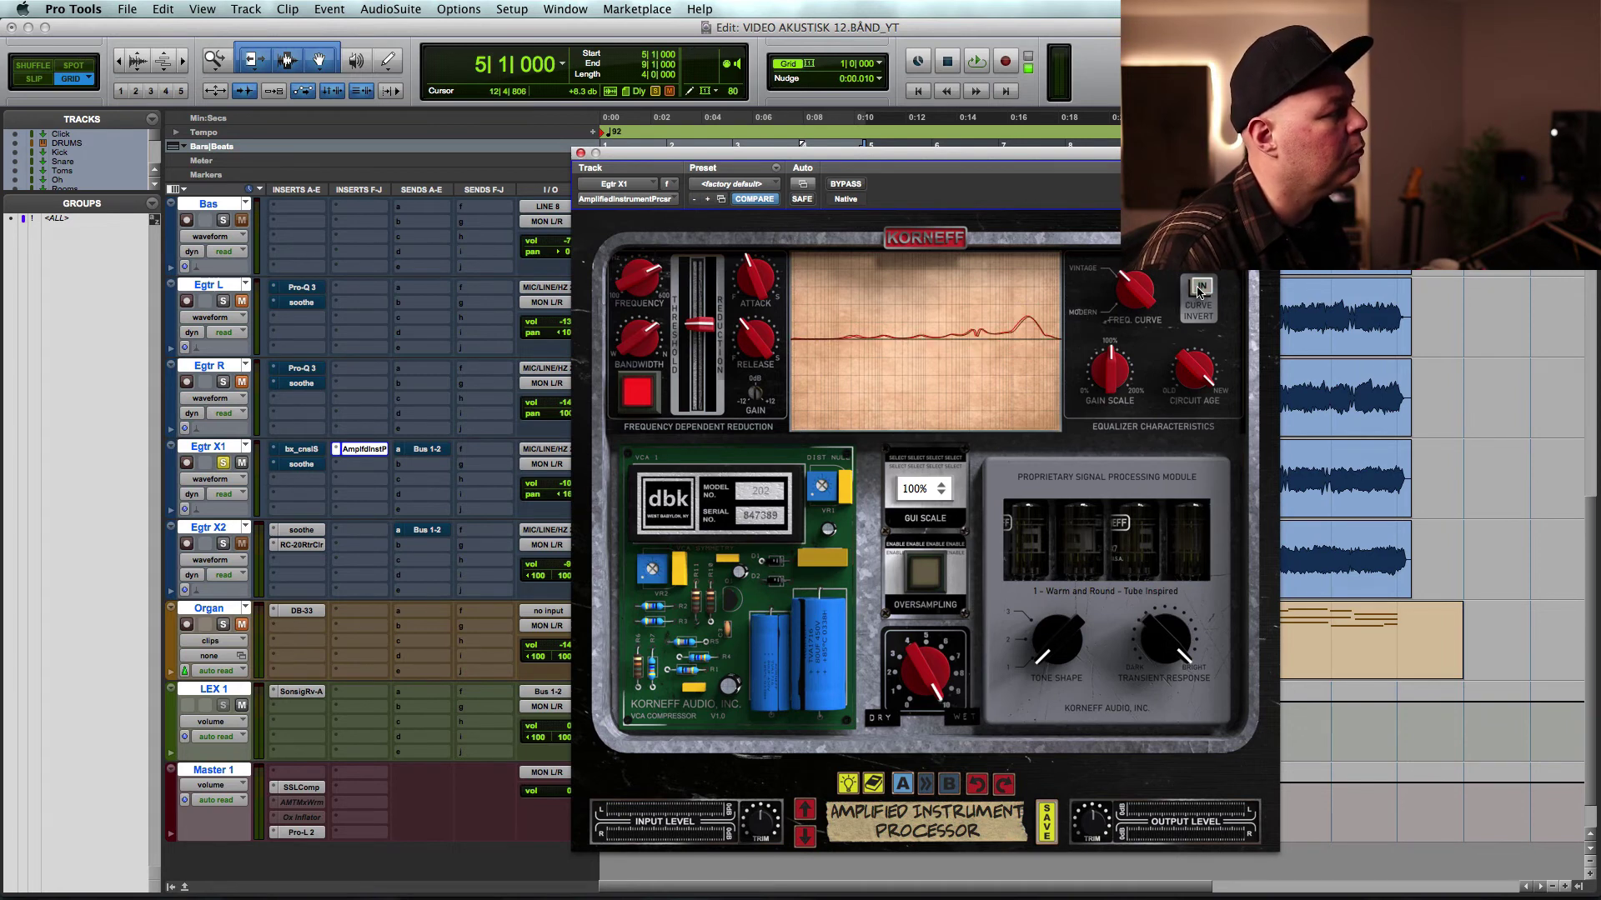
left_click(1145, 303)
key("space")
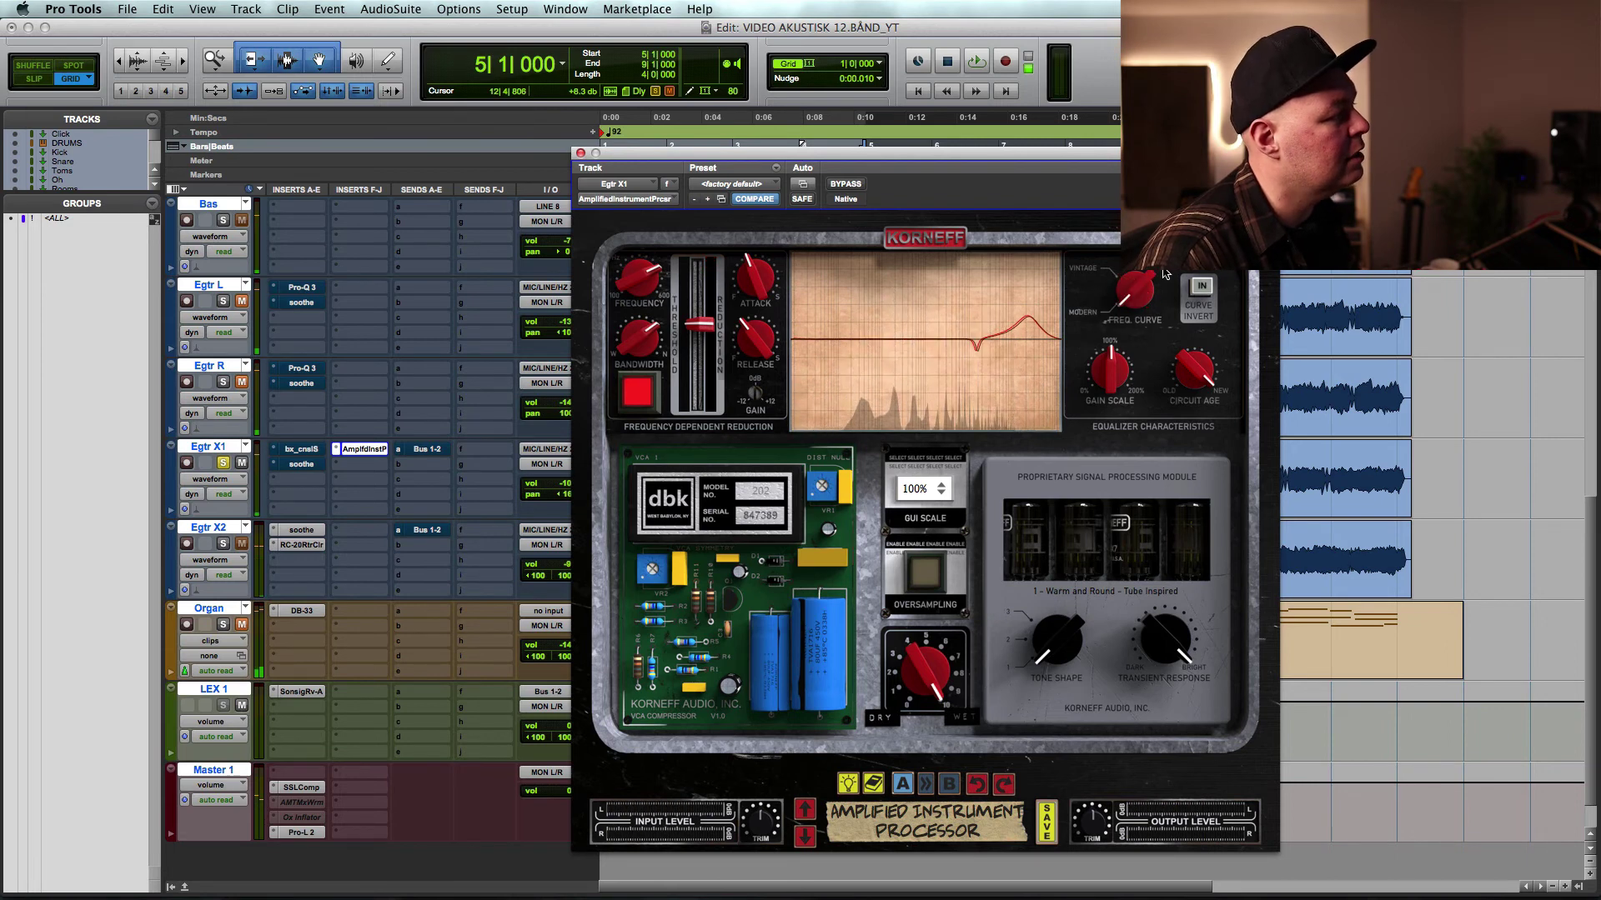
left_click(1127, 302)
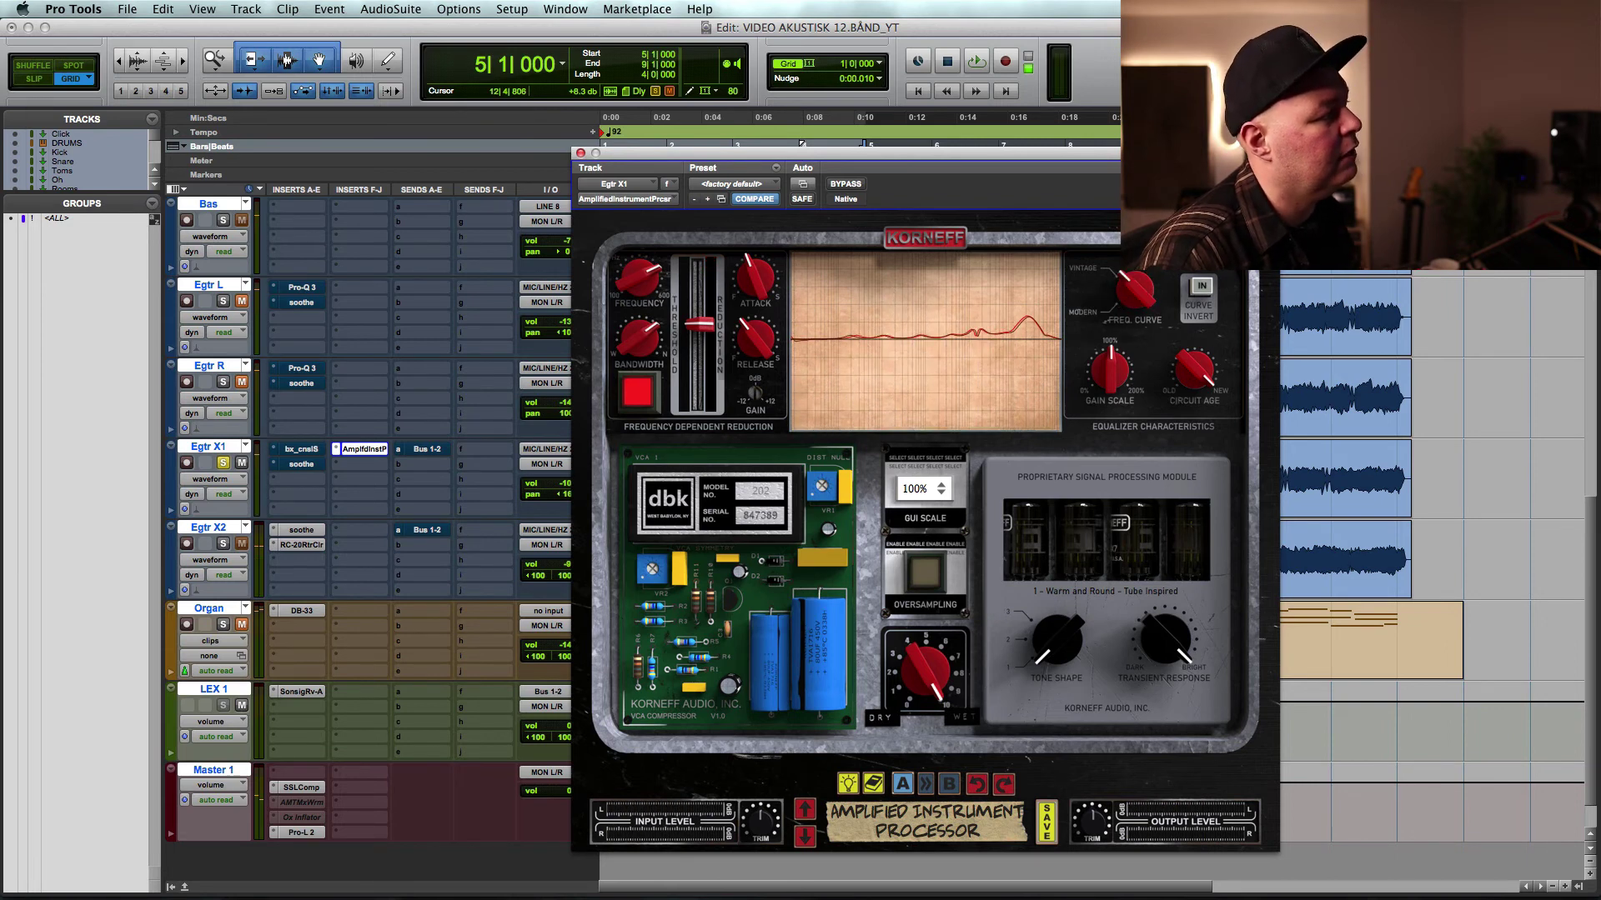
left_click(1139, 289)
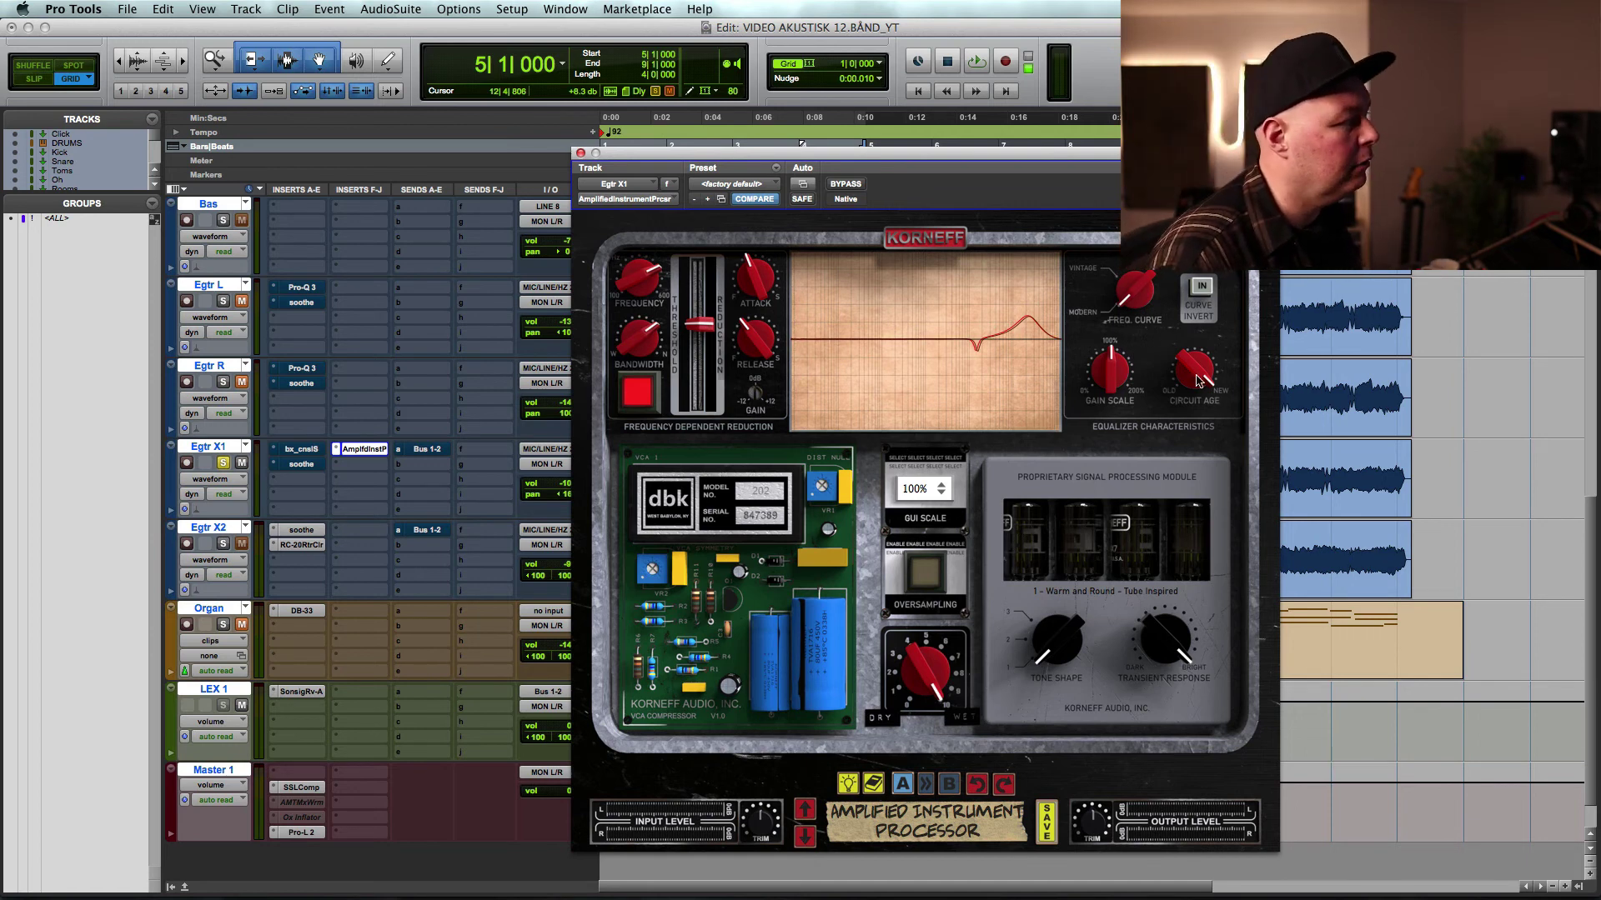
- Adjust the equalizer's Circuit Age by ear while playing Egtr X1, leaving it between Old and New
key("space")
key("space")
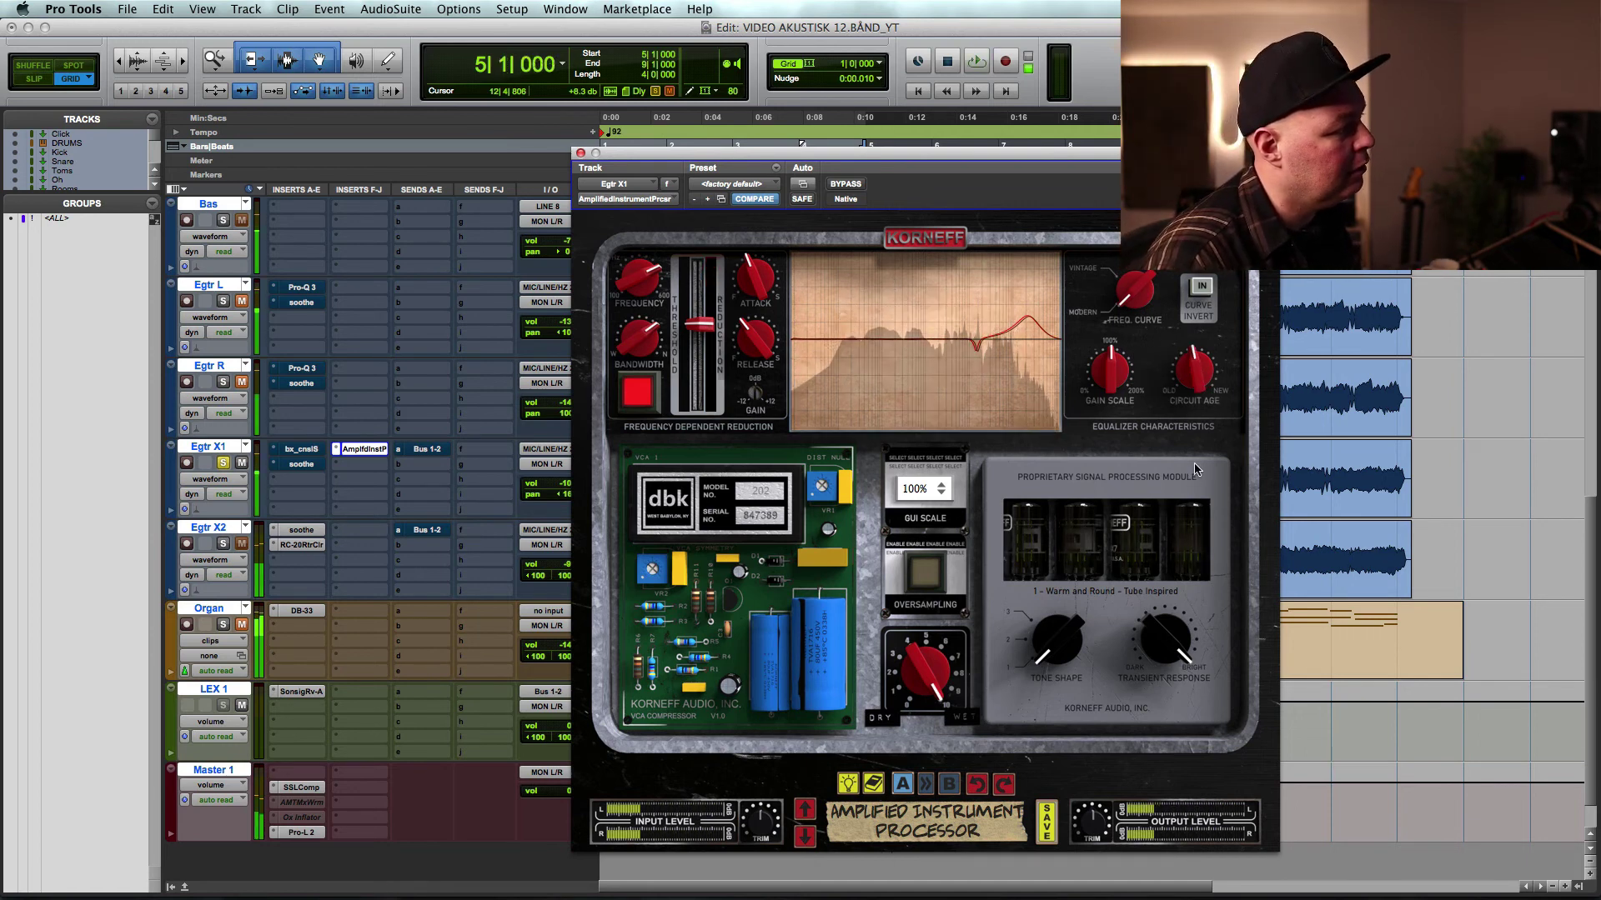
left_click_drag(1195, 470, 1192, 425)
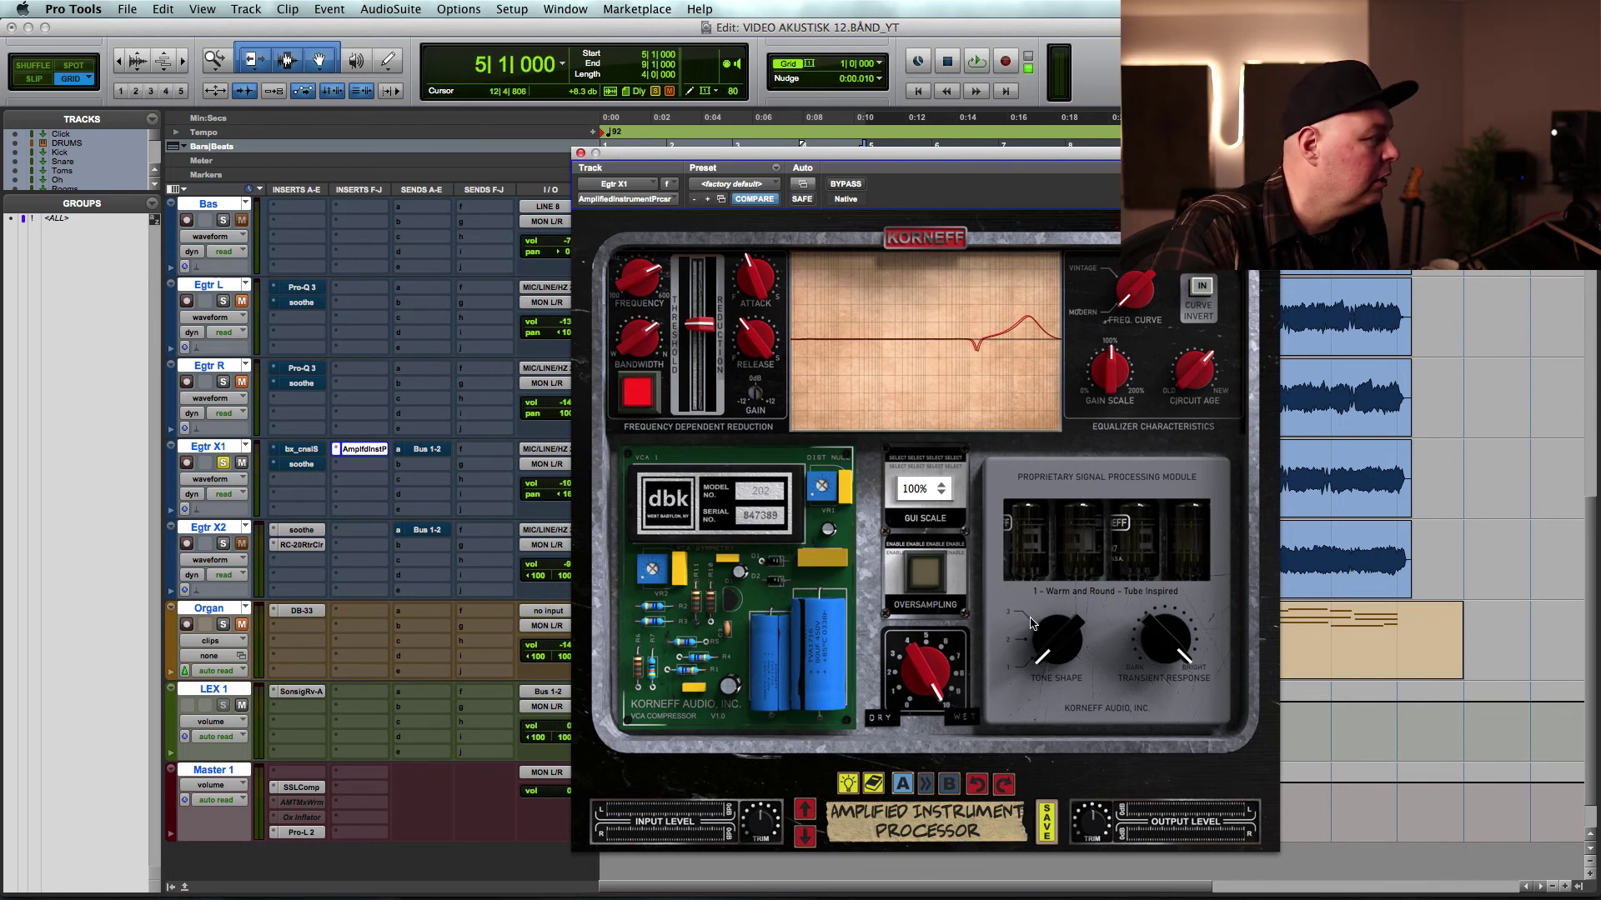
- Compare the Tube, Tape and Dan-inspired tone shapes on Egtr X1 during playback, finishing on 1 - Warm and Round
left_click_drag(1052, 642, 1064, 558)
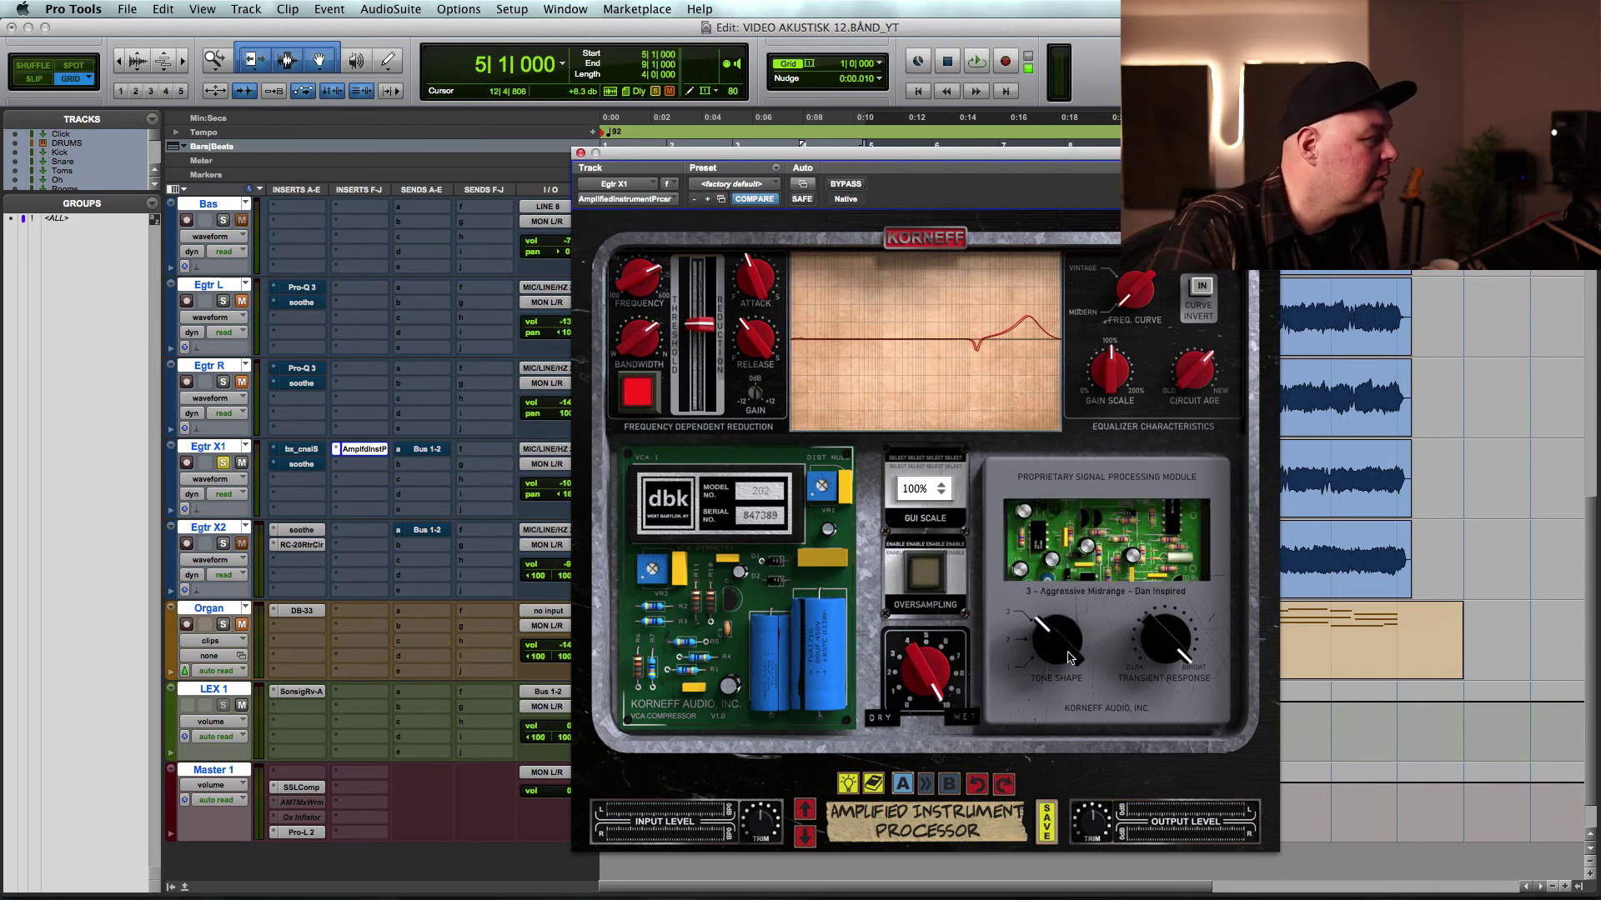
left_click(1071, 658)
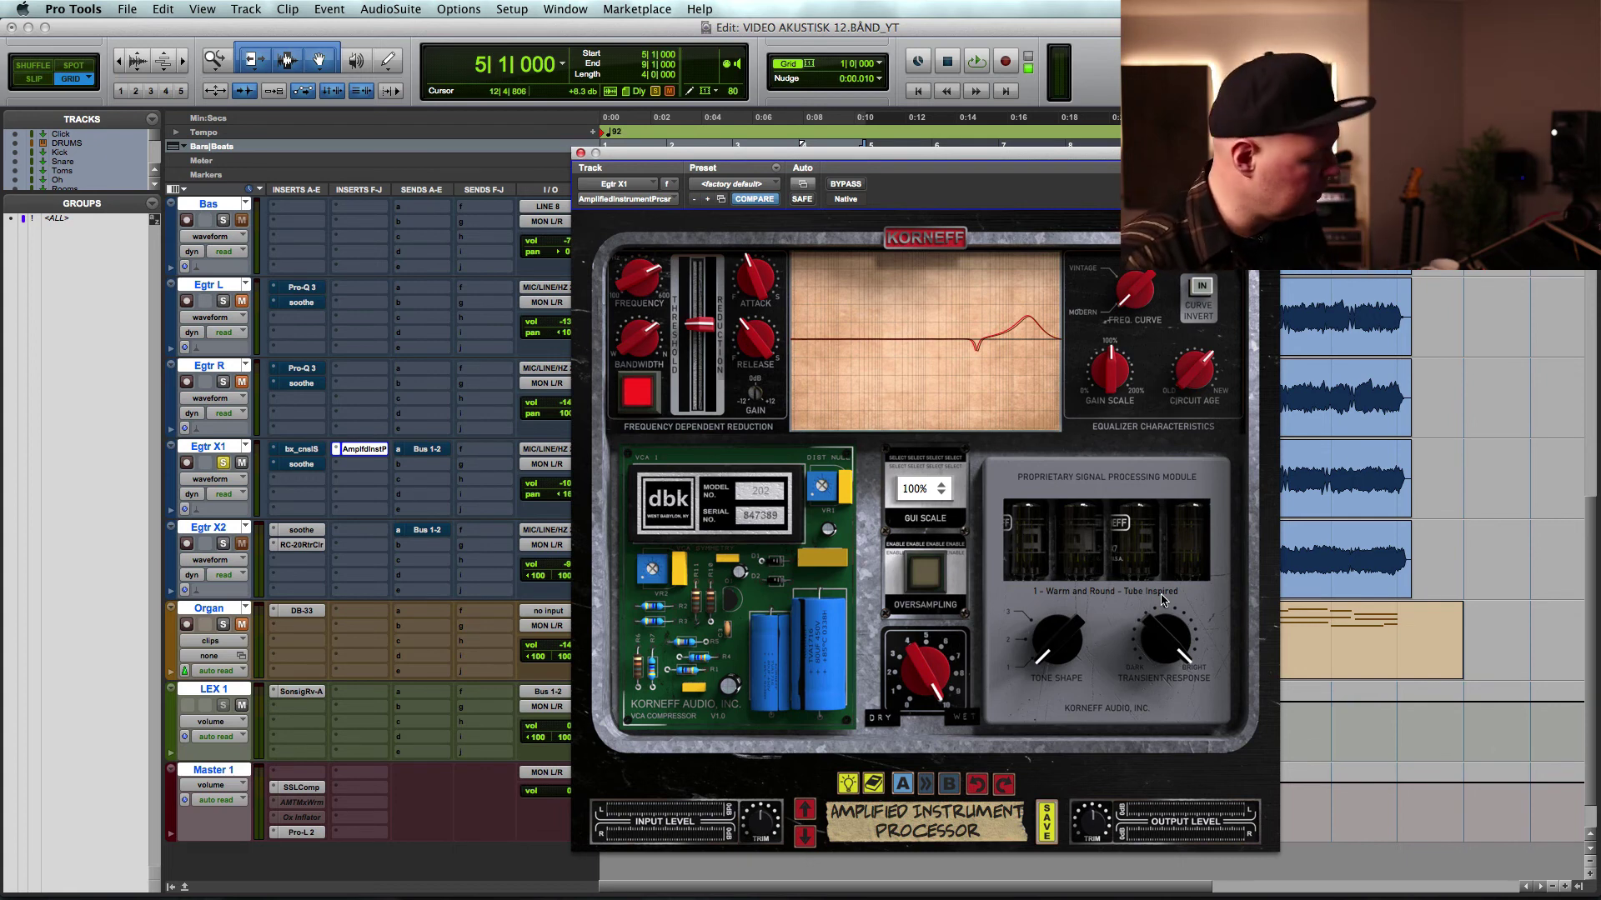
key("space")
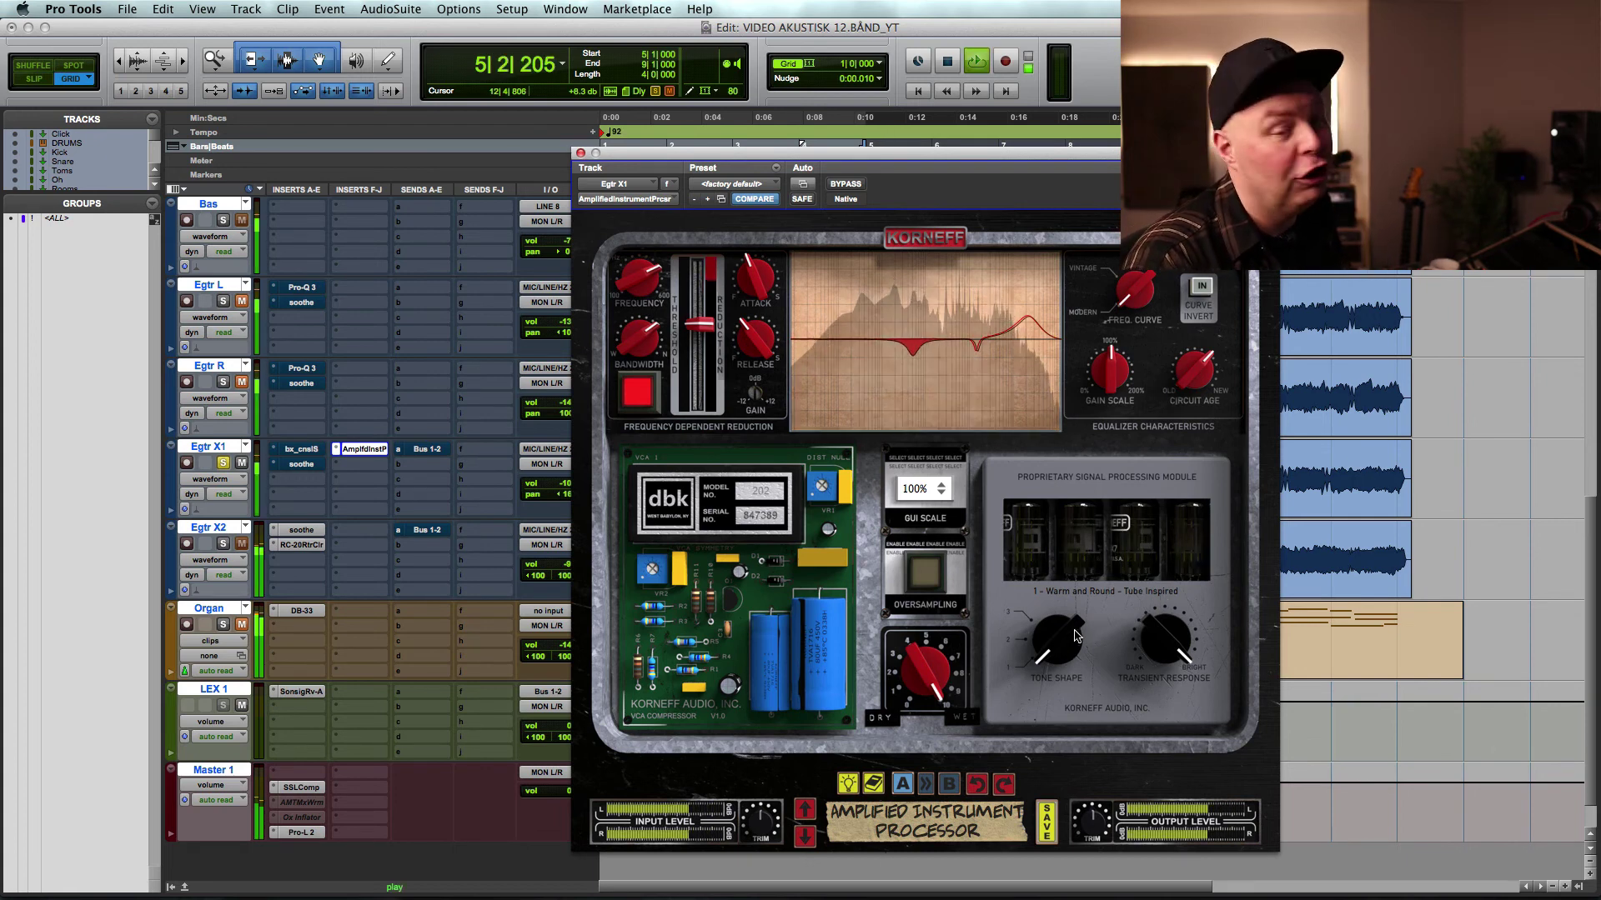
key("space")
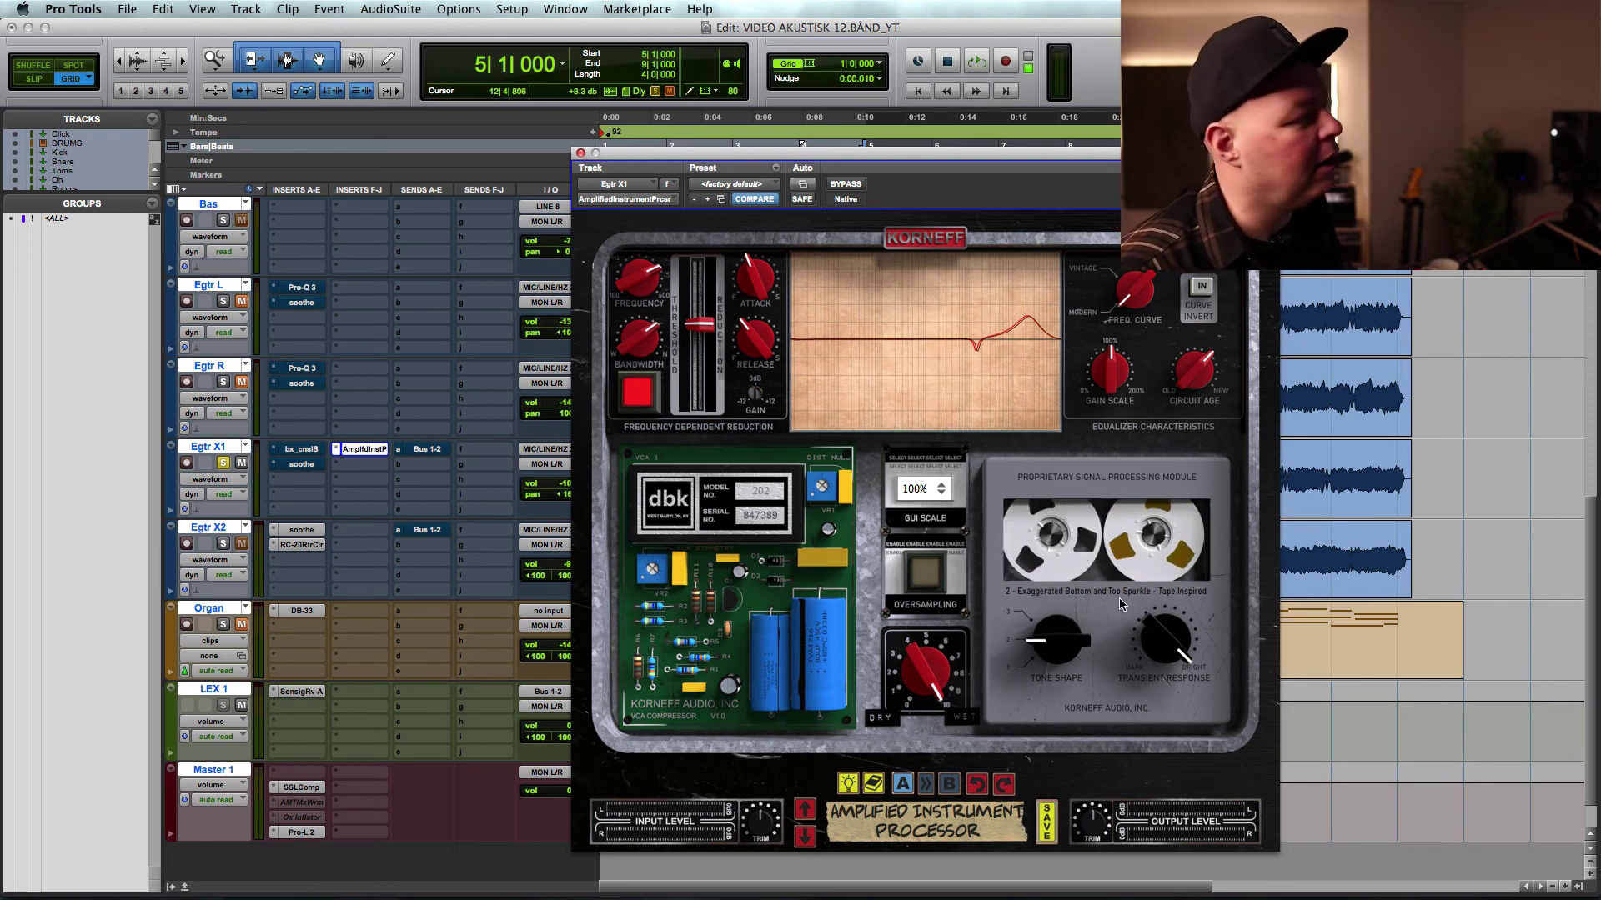
key("space")
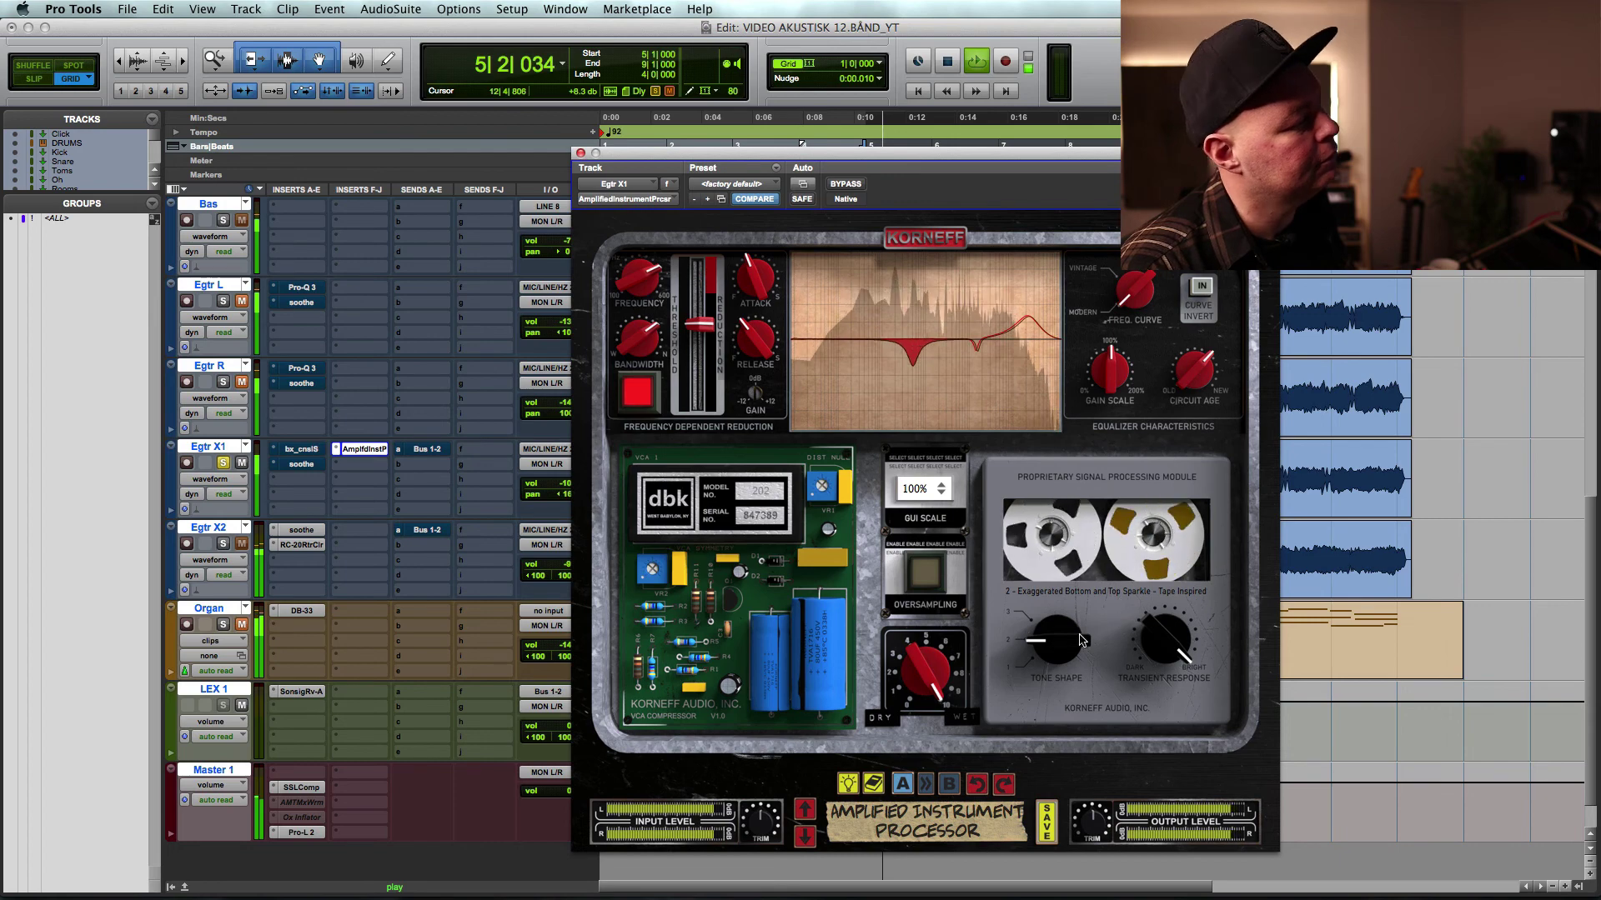
left_click_drag(1057, 654, 1061, 604)
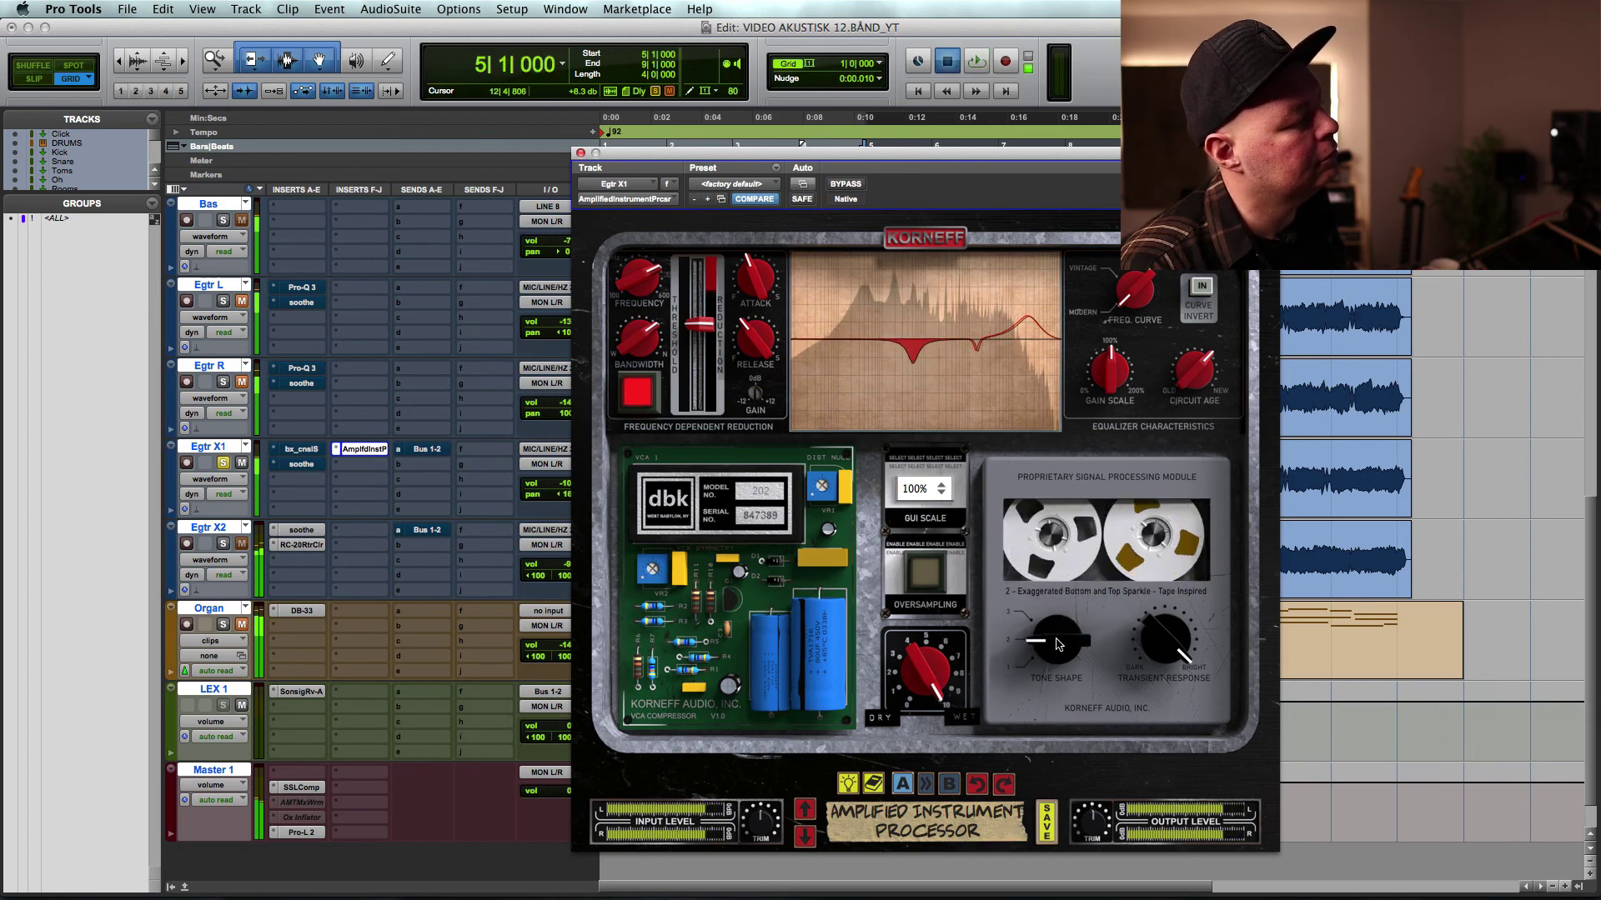
left_click(1054, 619)
key("space")
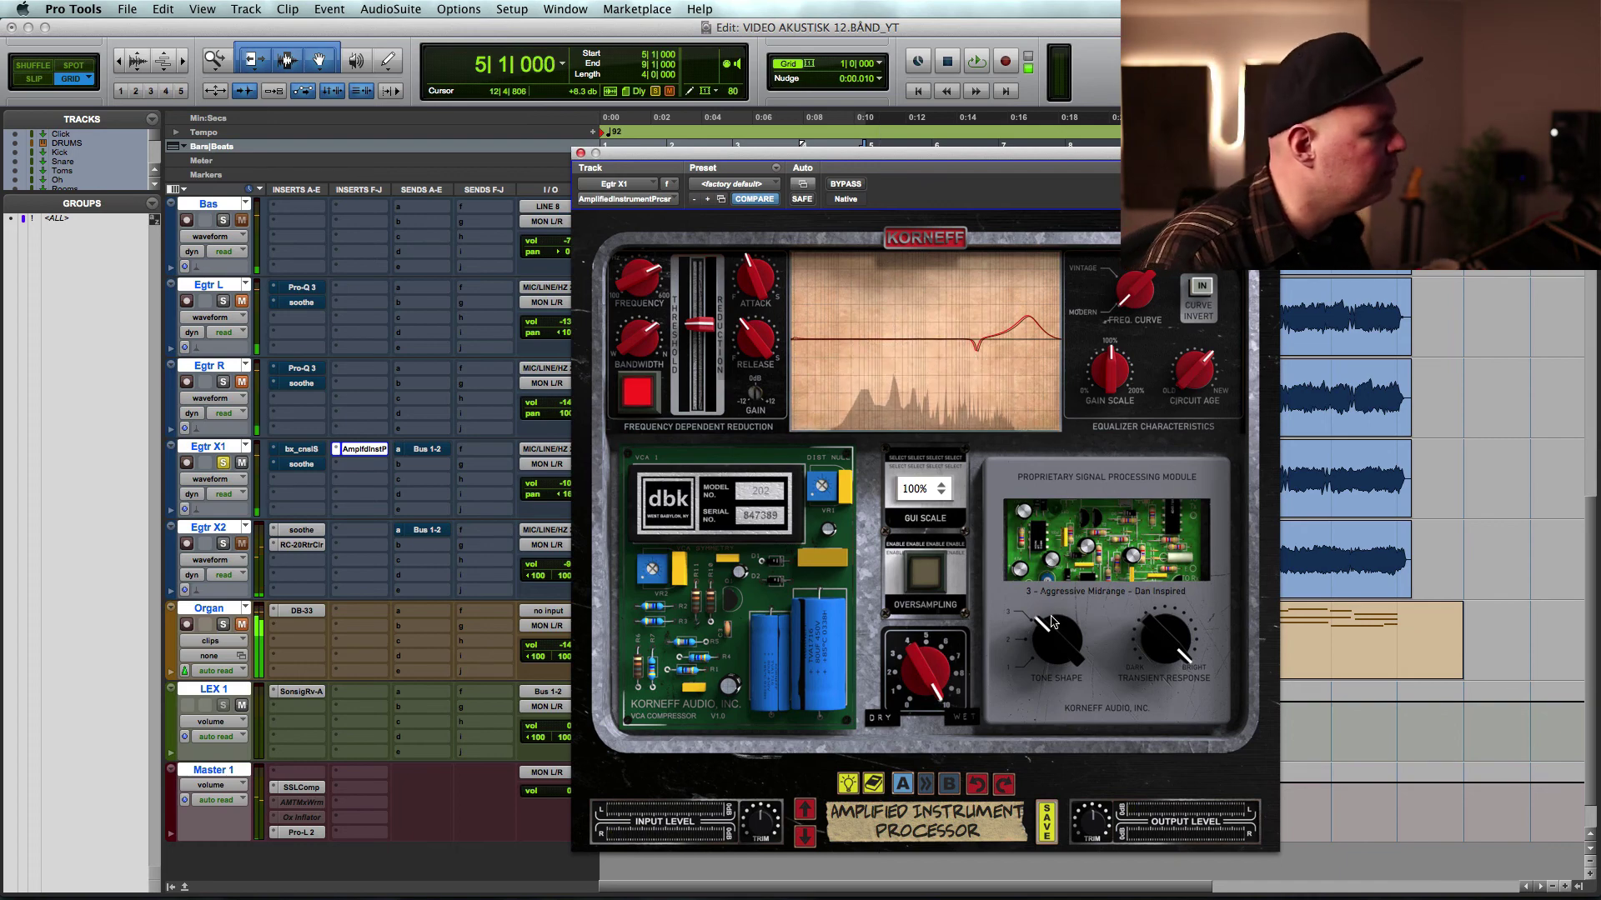
key("space")
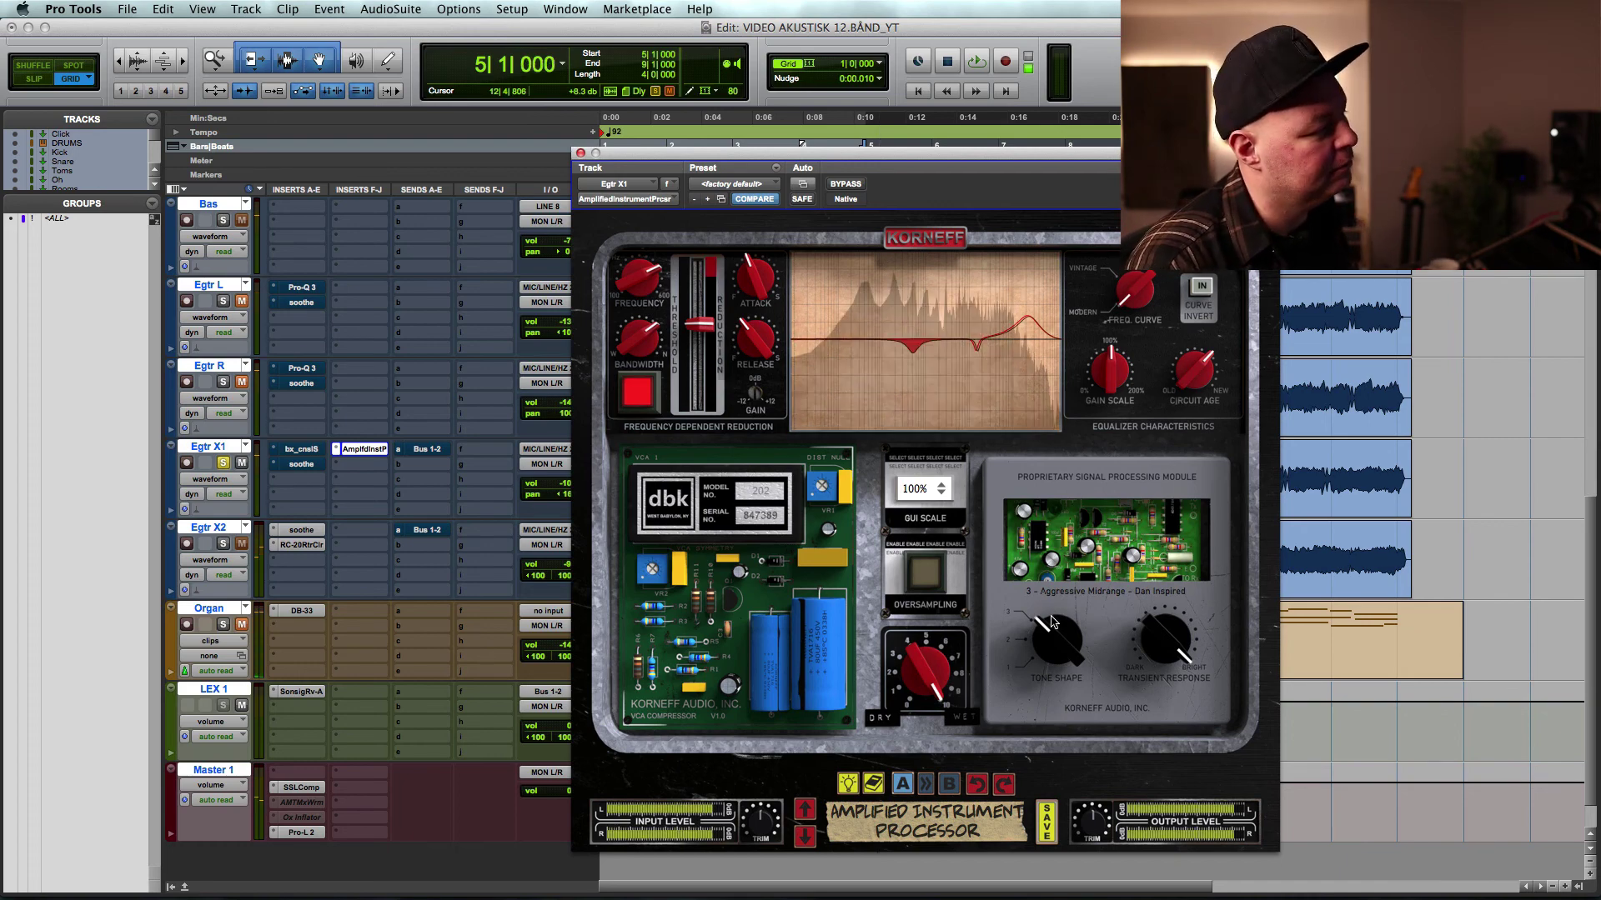
left_click_drag(1052, 621, 1061, 679)
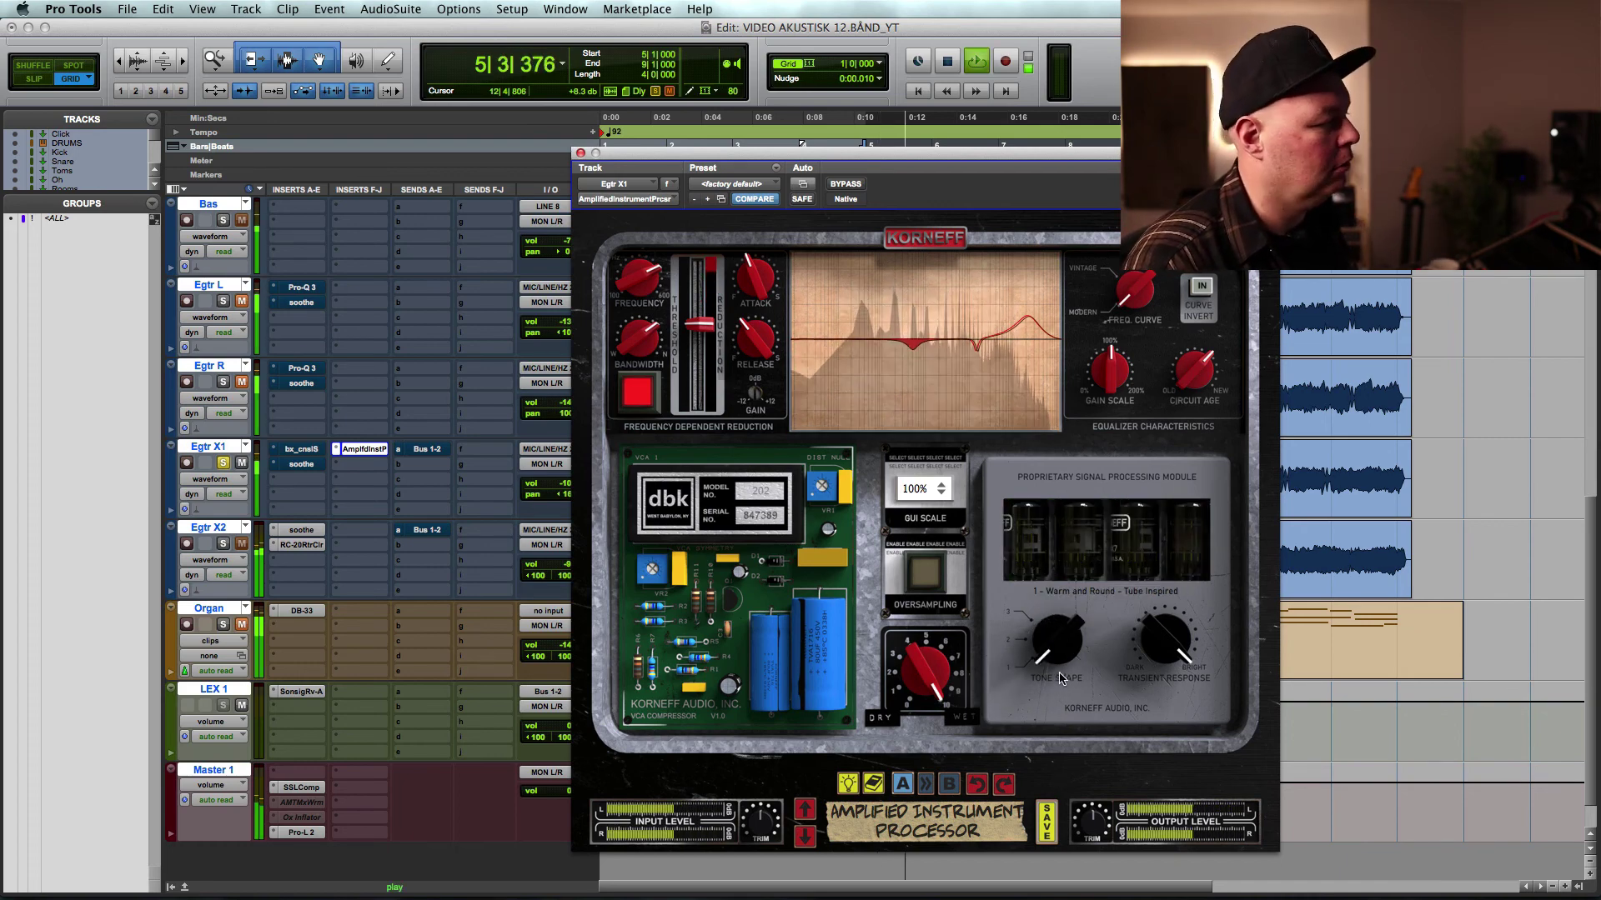
key("space")
- Return to the processor's front panel and compare Egtr X1 bypassed and processed during playback
left_click(932, 245)
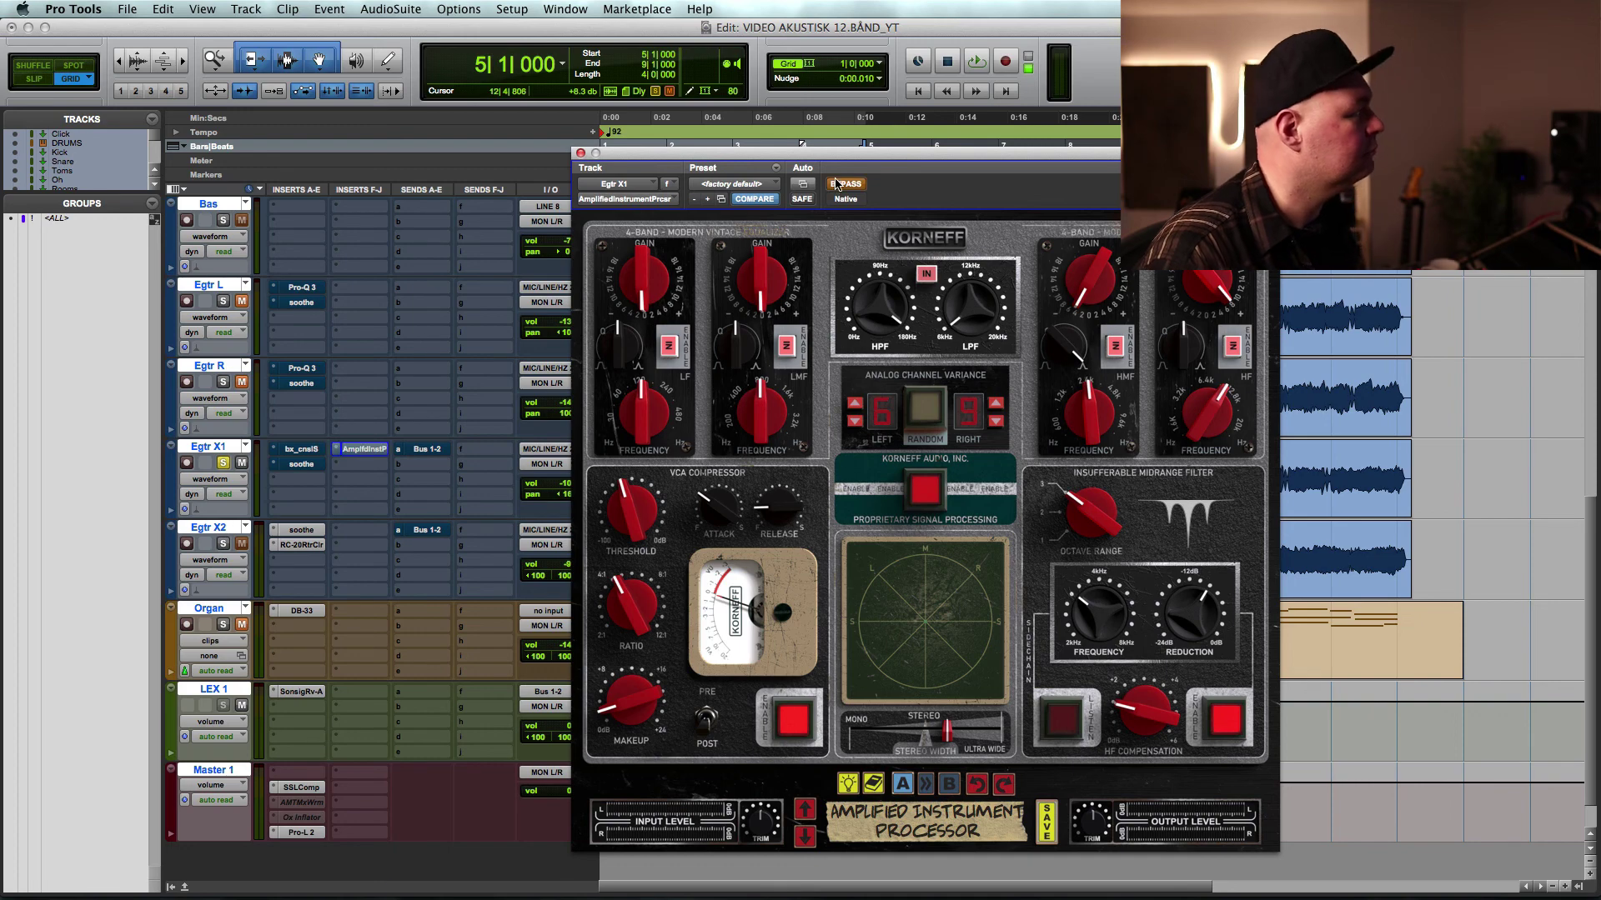
key("space")
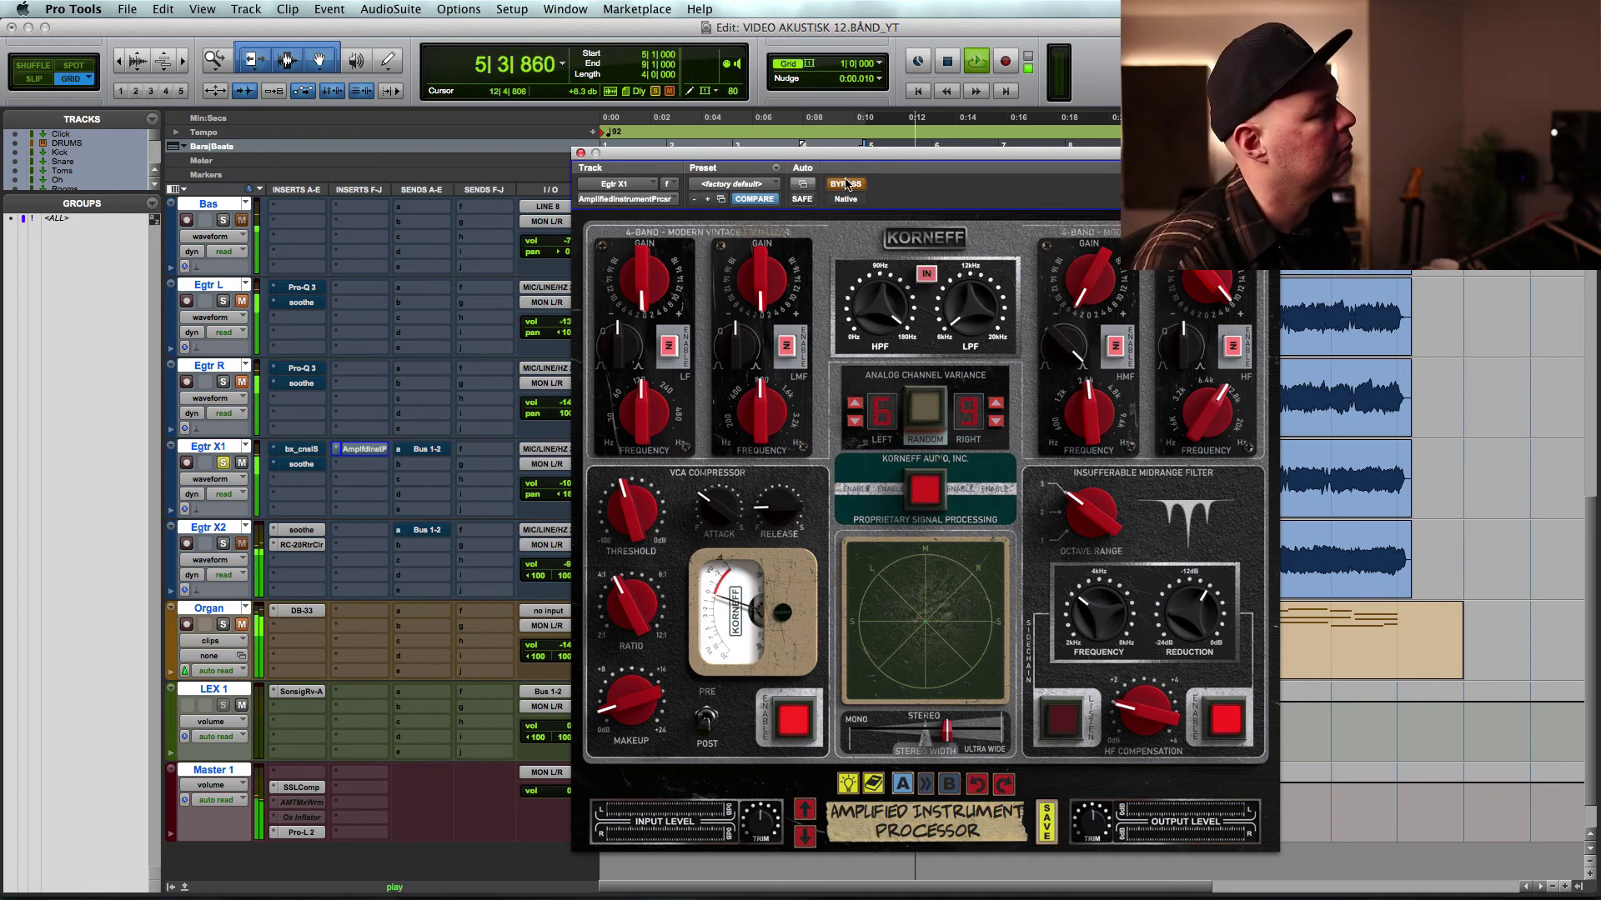
left_click(846, 184)
- Unsolo Egtr X1, compare the processor bypassed and active in the full mix, and close it with processing active
left_click(224, 463)
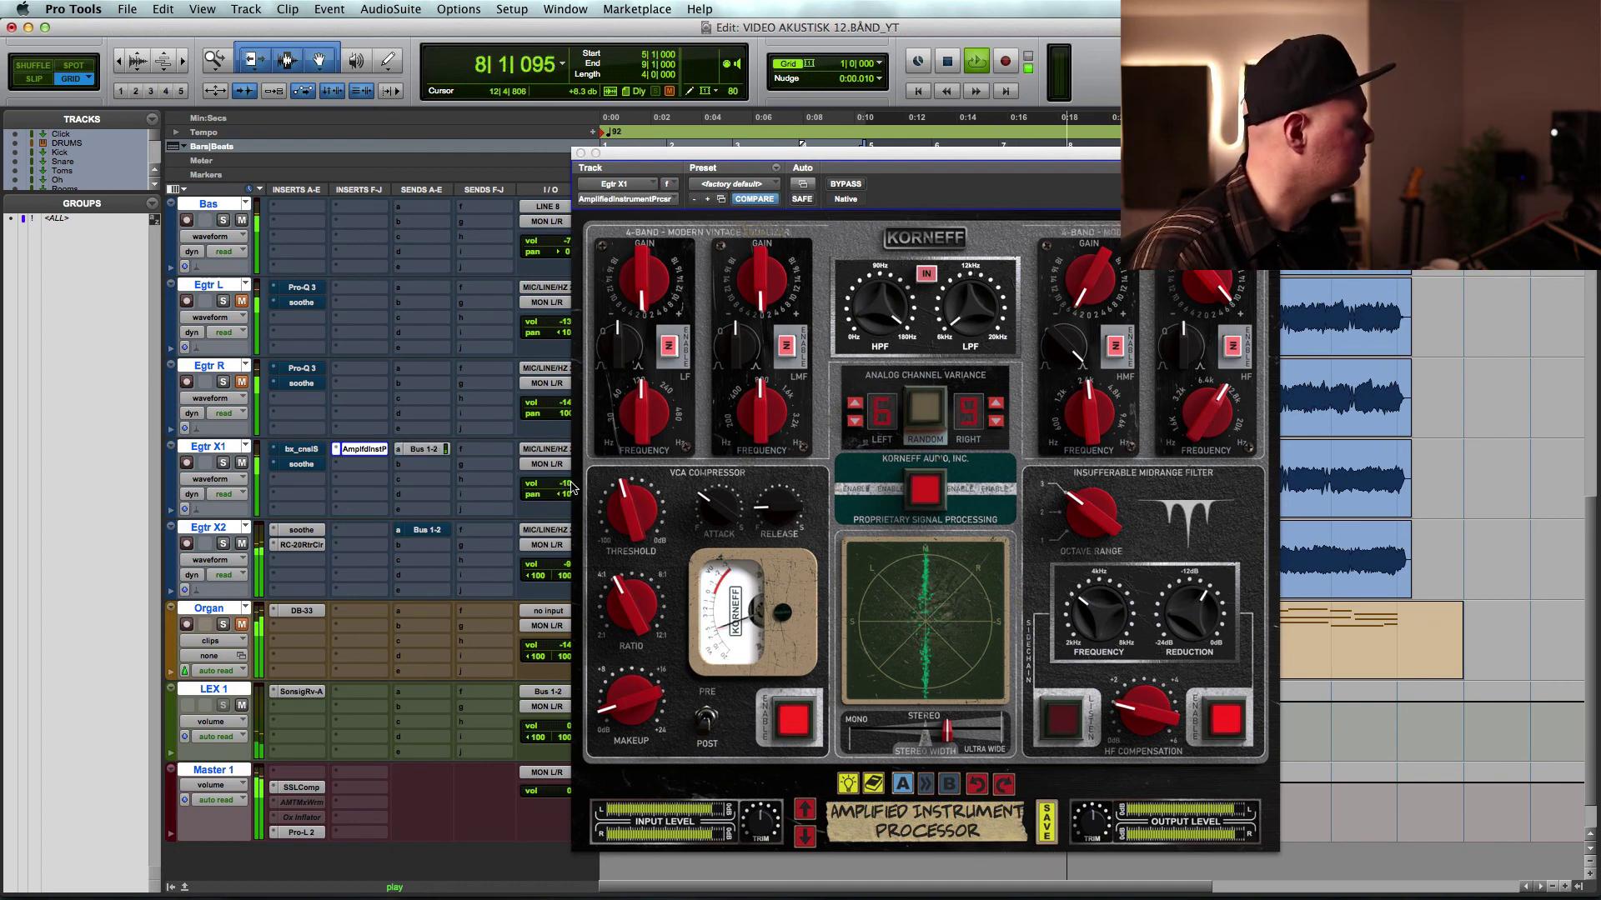
left_click(848, 183)
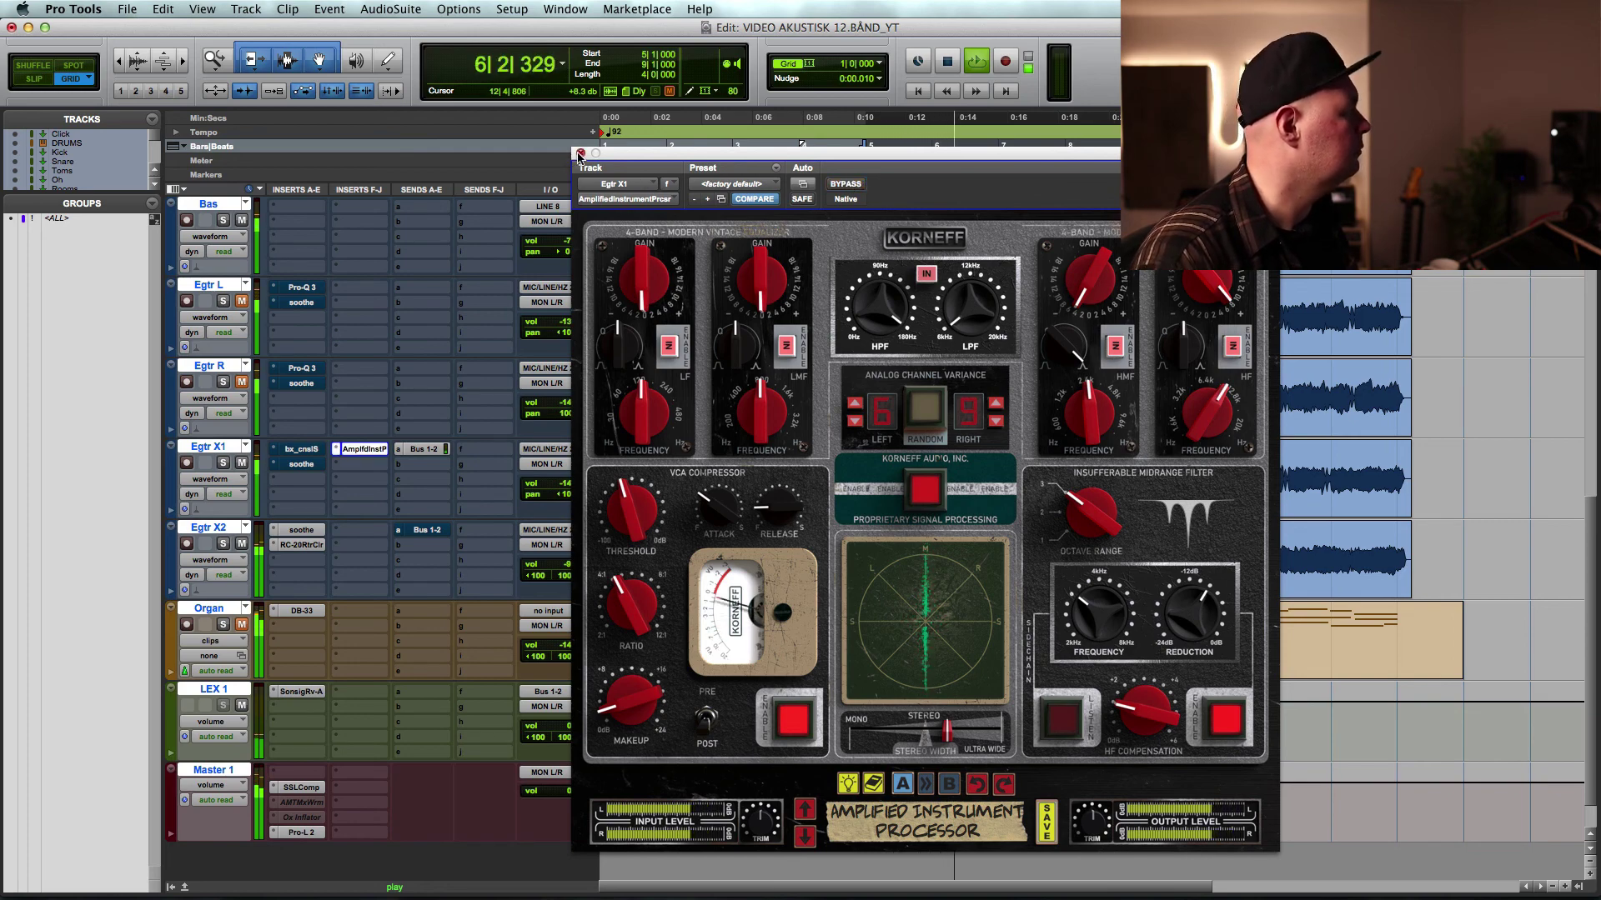
left_click(580, 154)
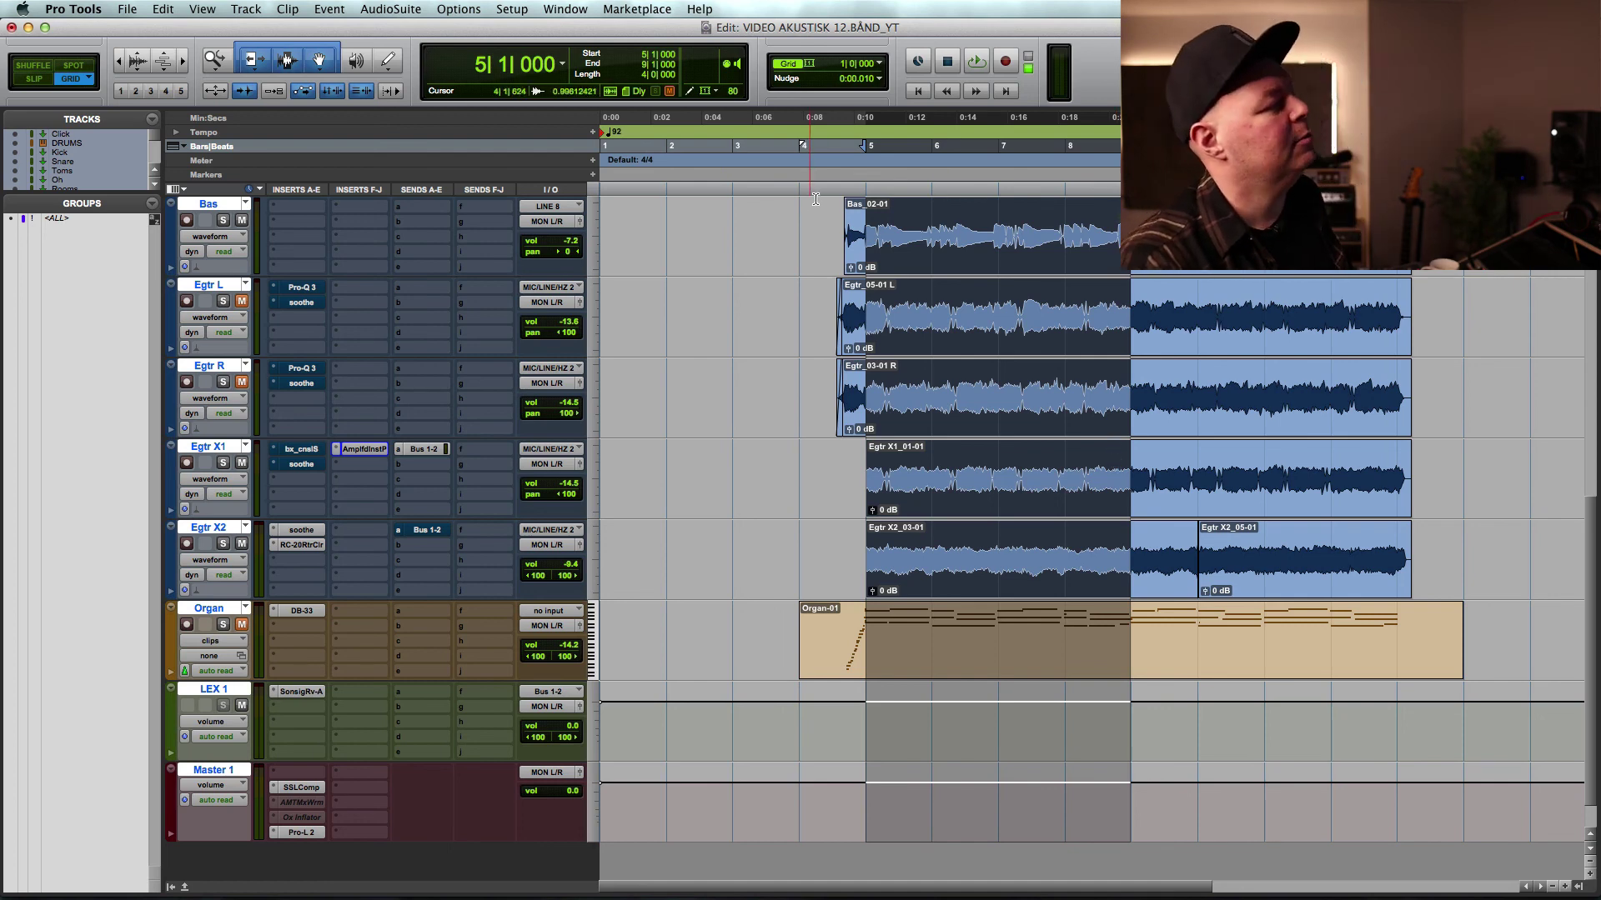
- Play the full mix, lower Egtr X1 to -18.5 dB and Egtr X2 to -10.1 dB, and narrow their right pans to 76 and 92
left_click(843, 198)
key("space")
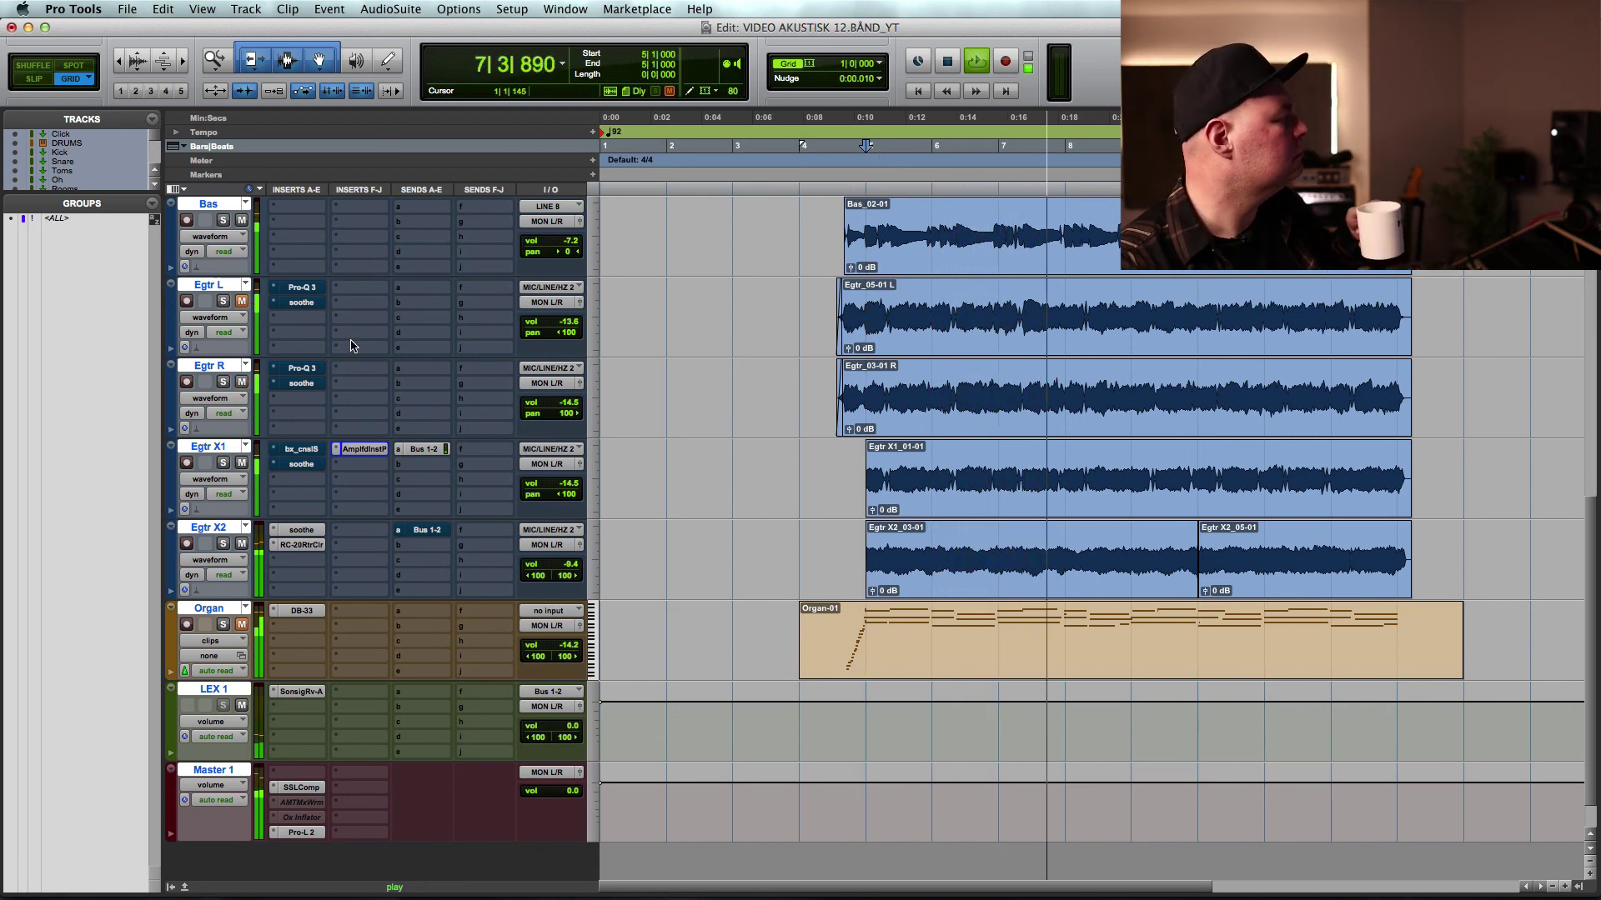
left_click_drag(569, 484, 571, 492)
left_click(570, 569)
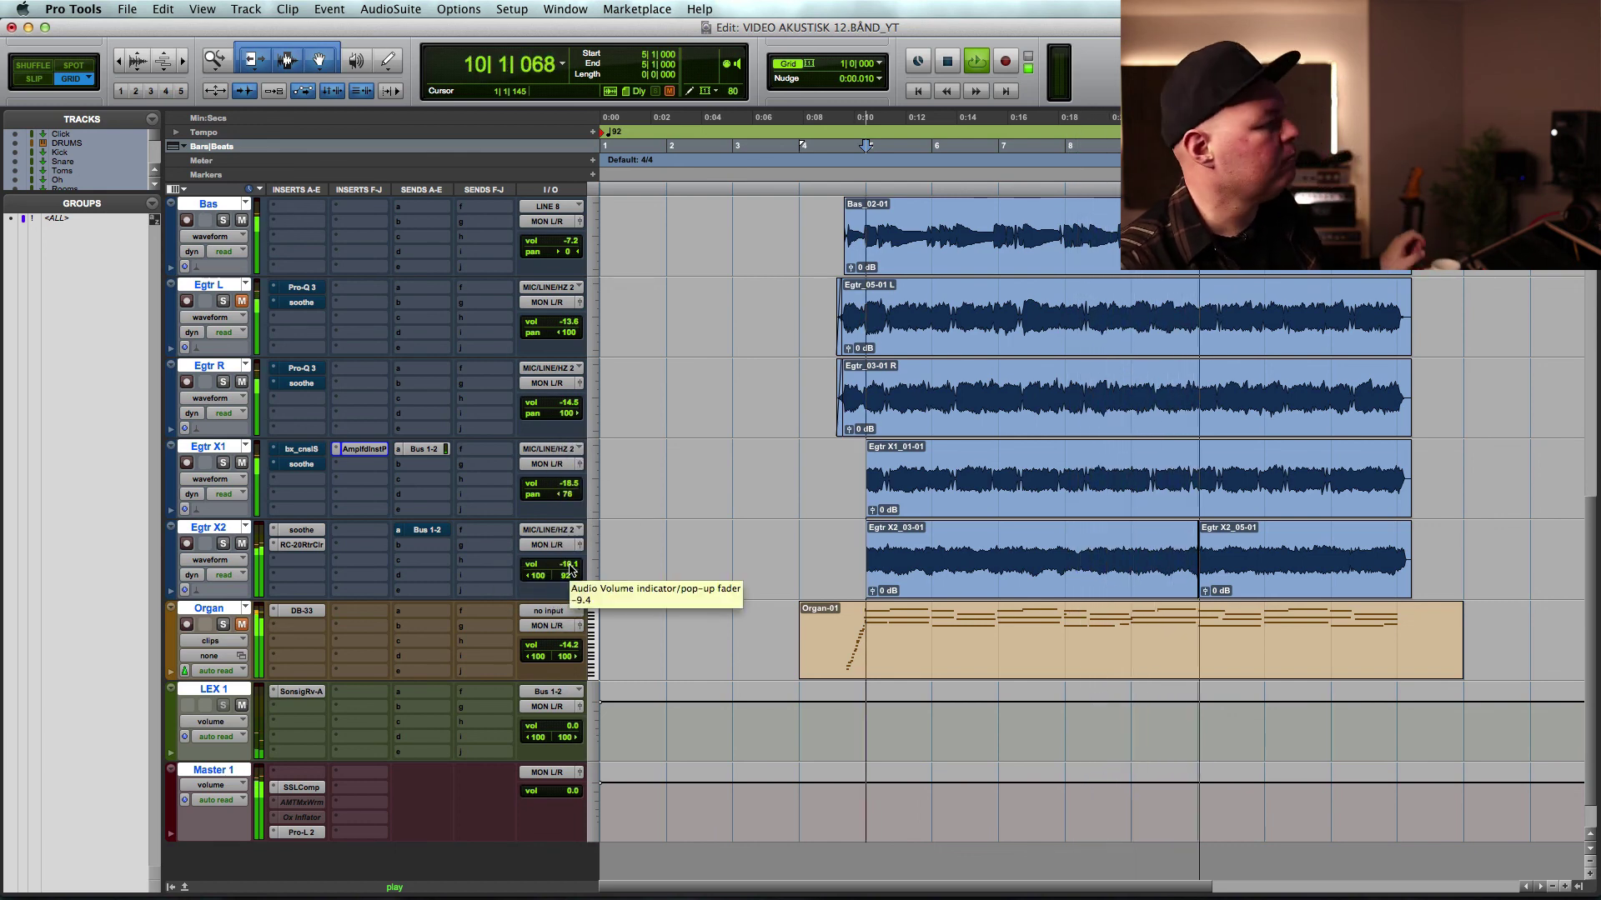
- Compare the Organ track soloed and within the full mix during playback, leaving it unsoloed
left_click(223, 625)
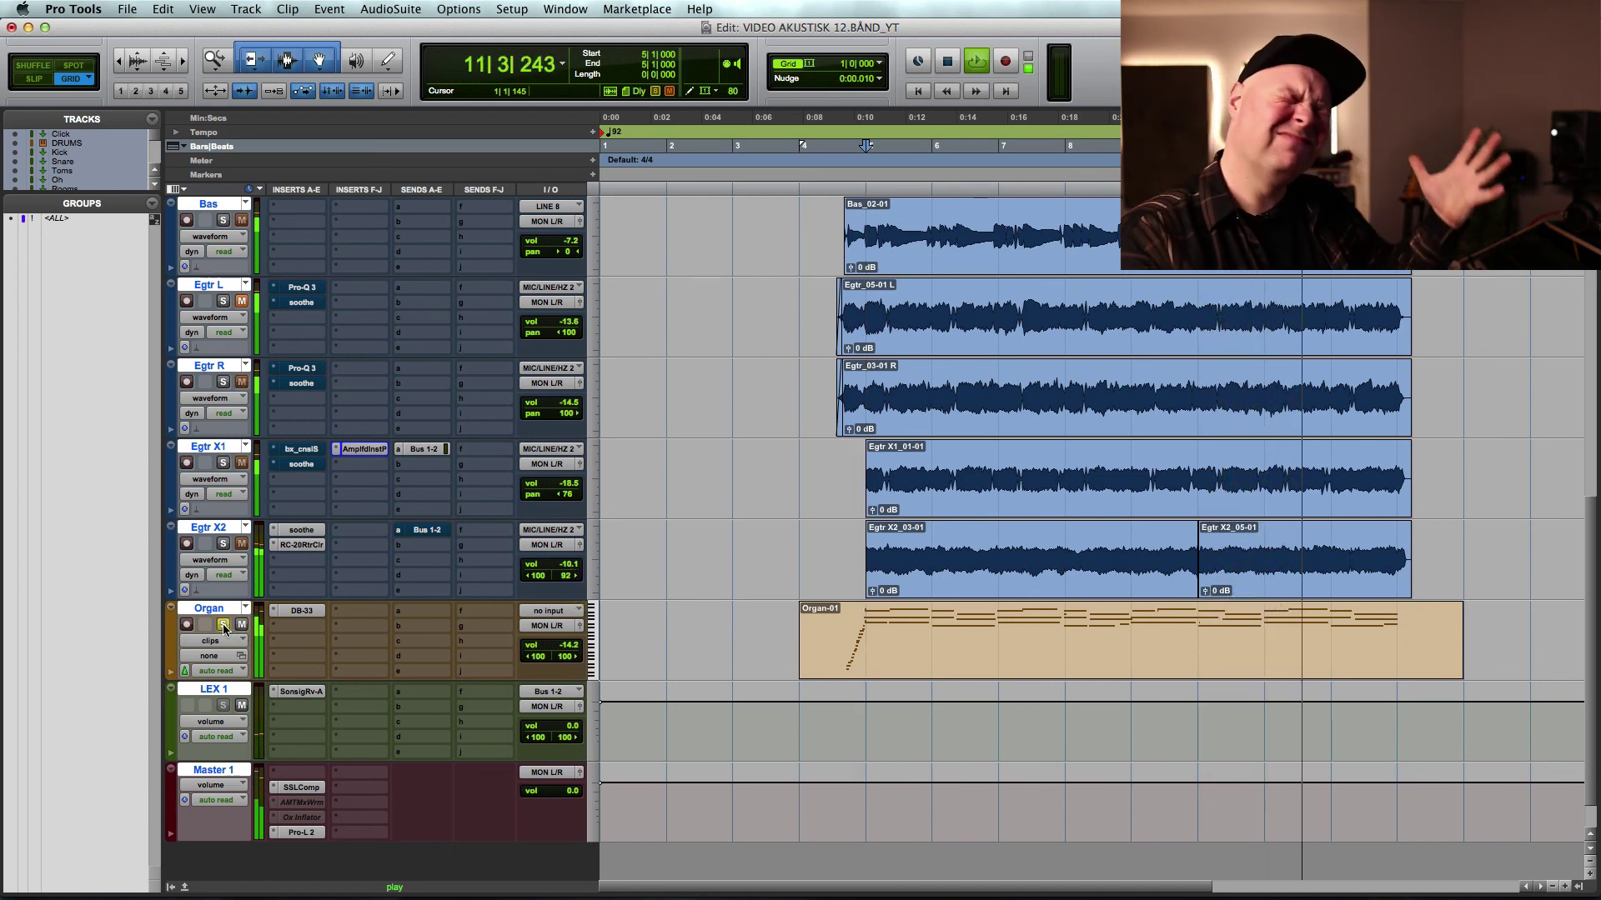
left_click(224, 625)
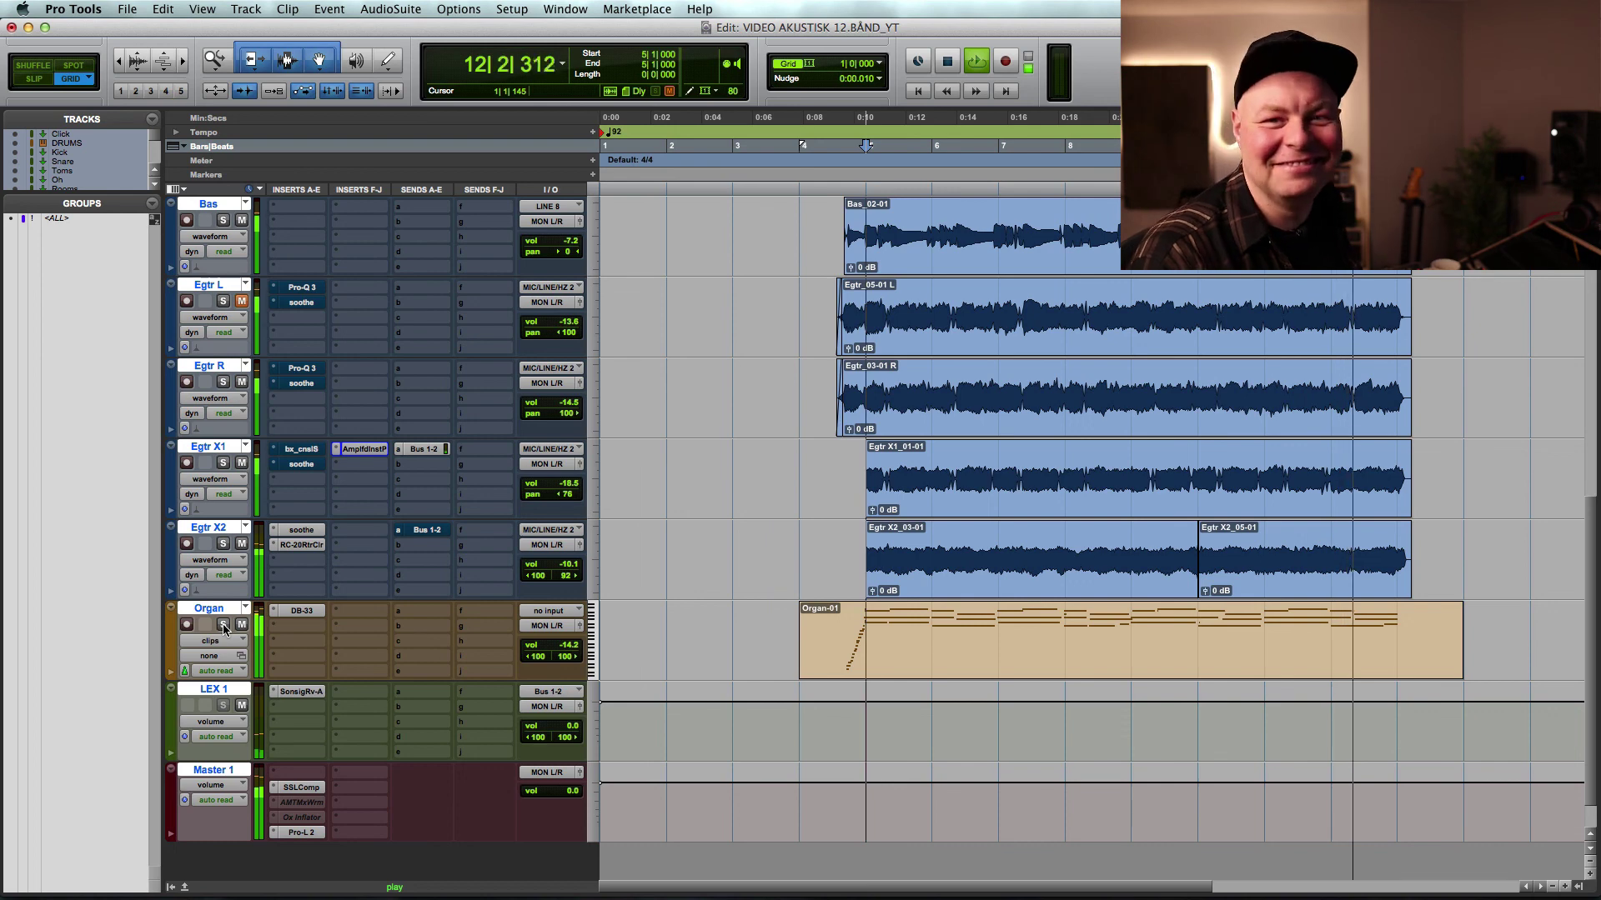
key("space")
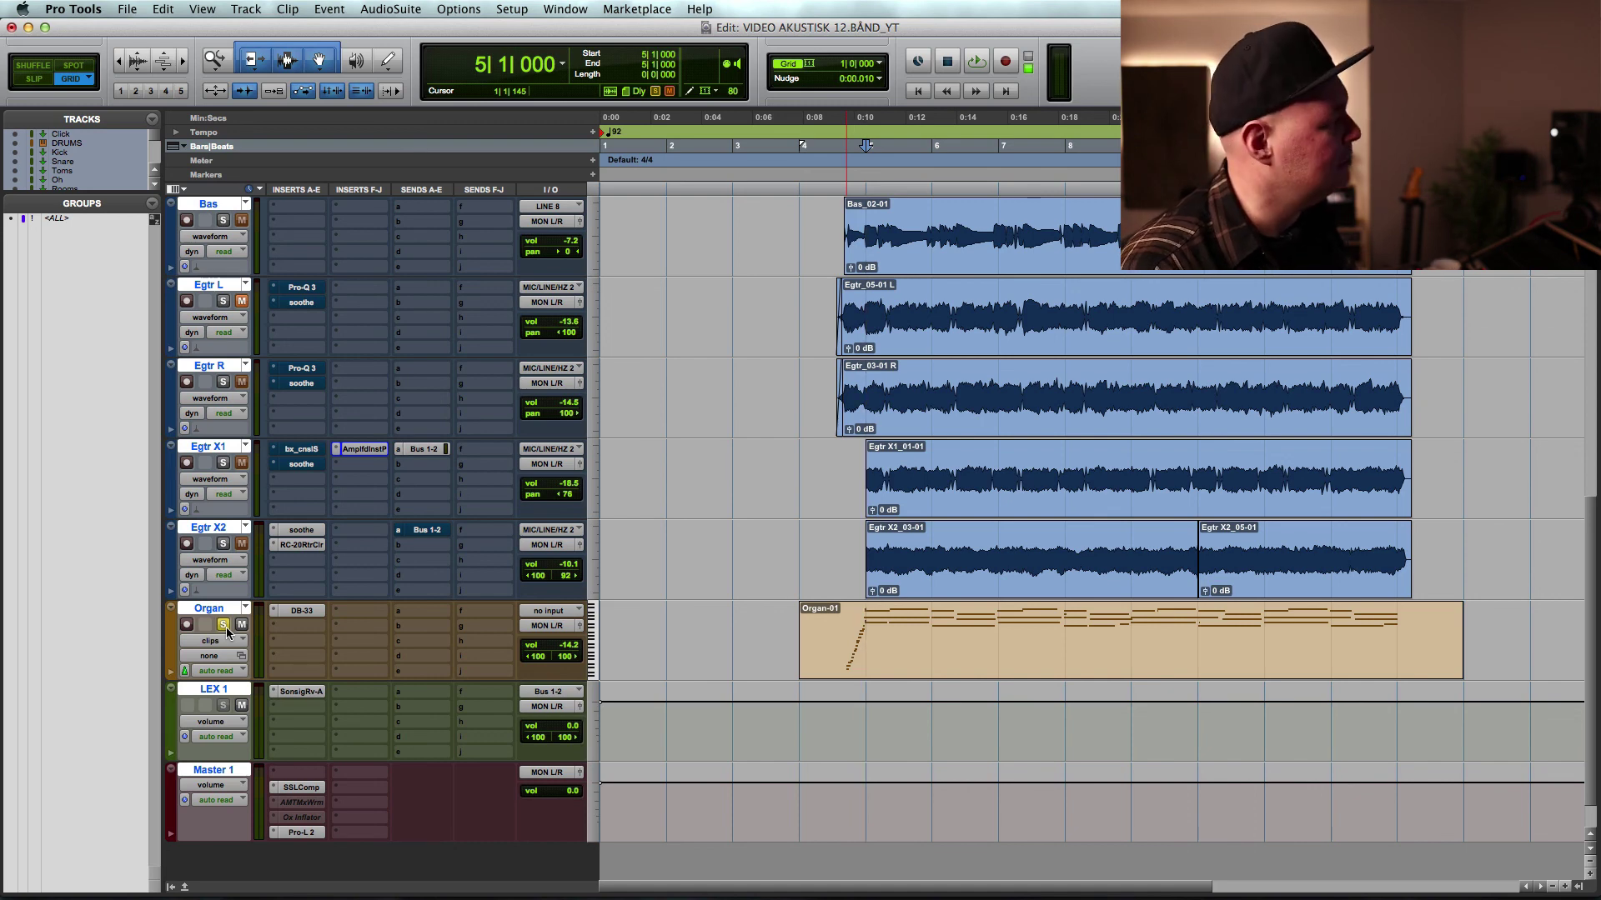
key("space")
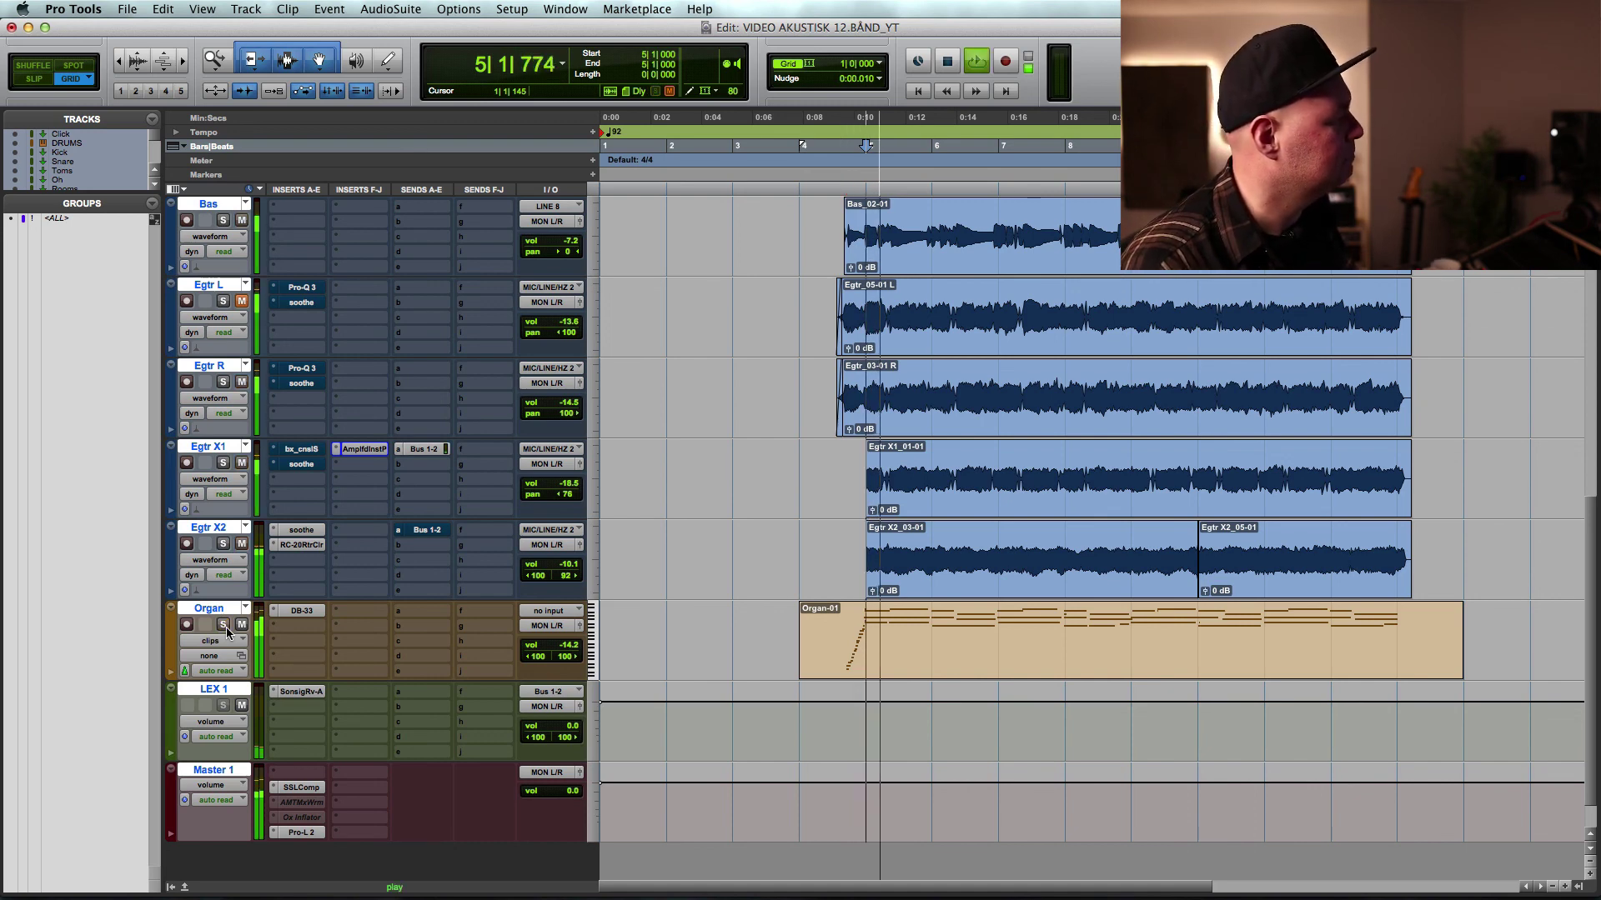